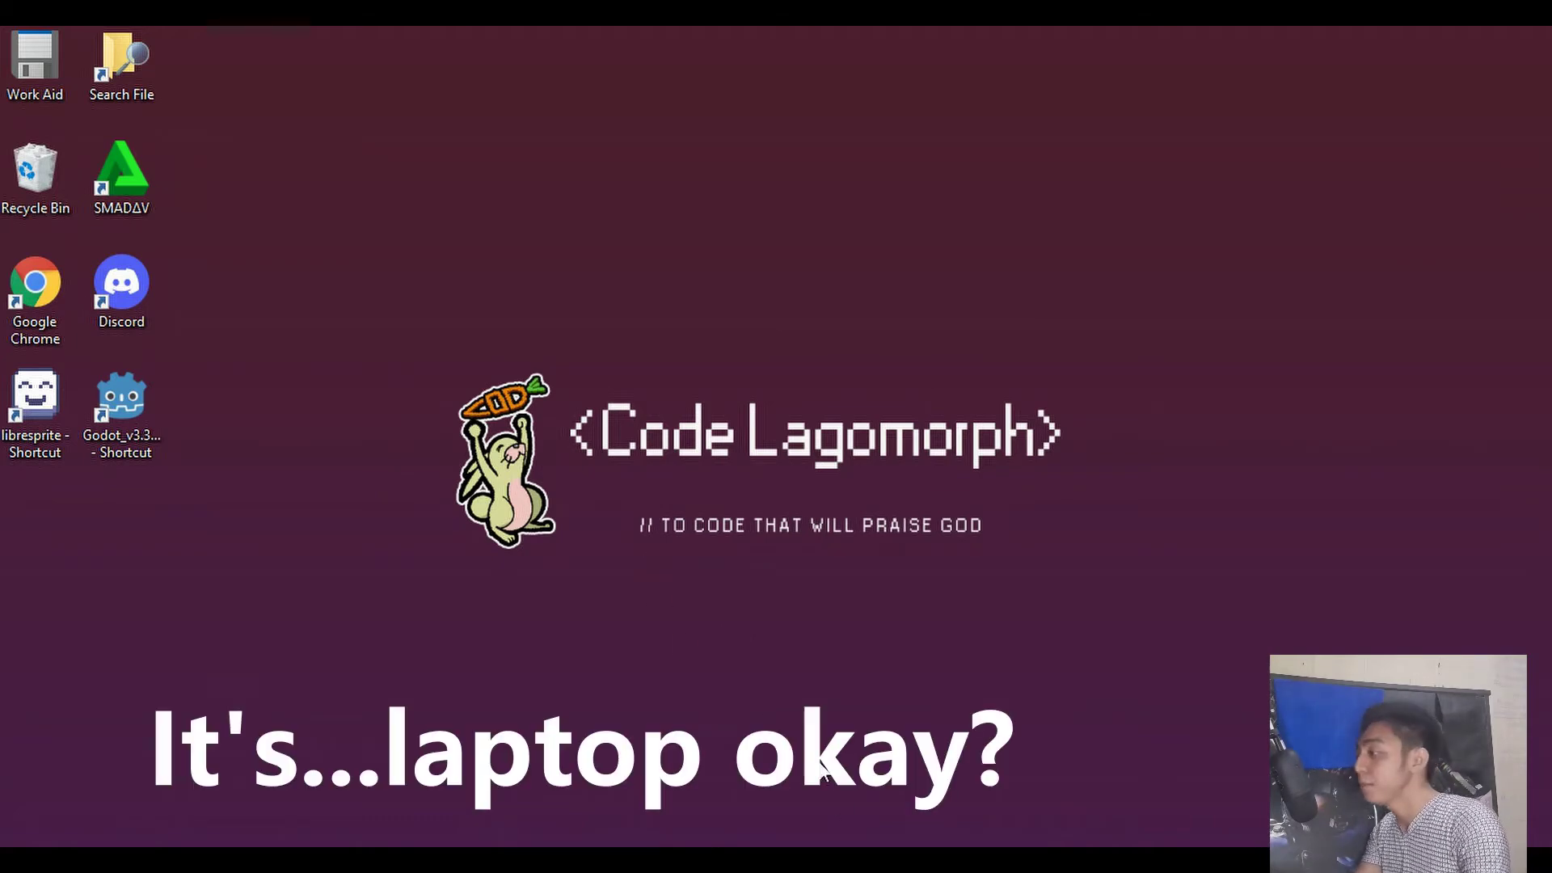
- Launch Godot, open the touchscreenmovement project and run its World scene
{"action": "left_click", "coordinate": [140, 444]}
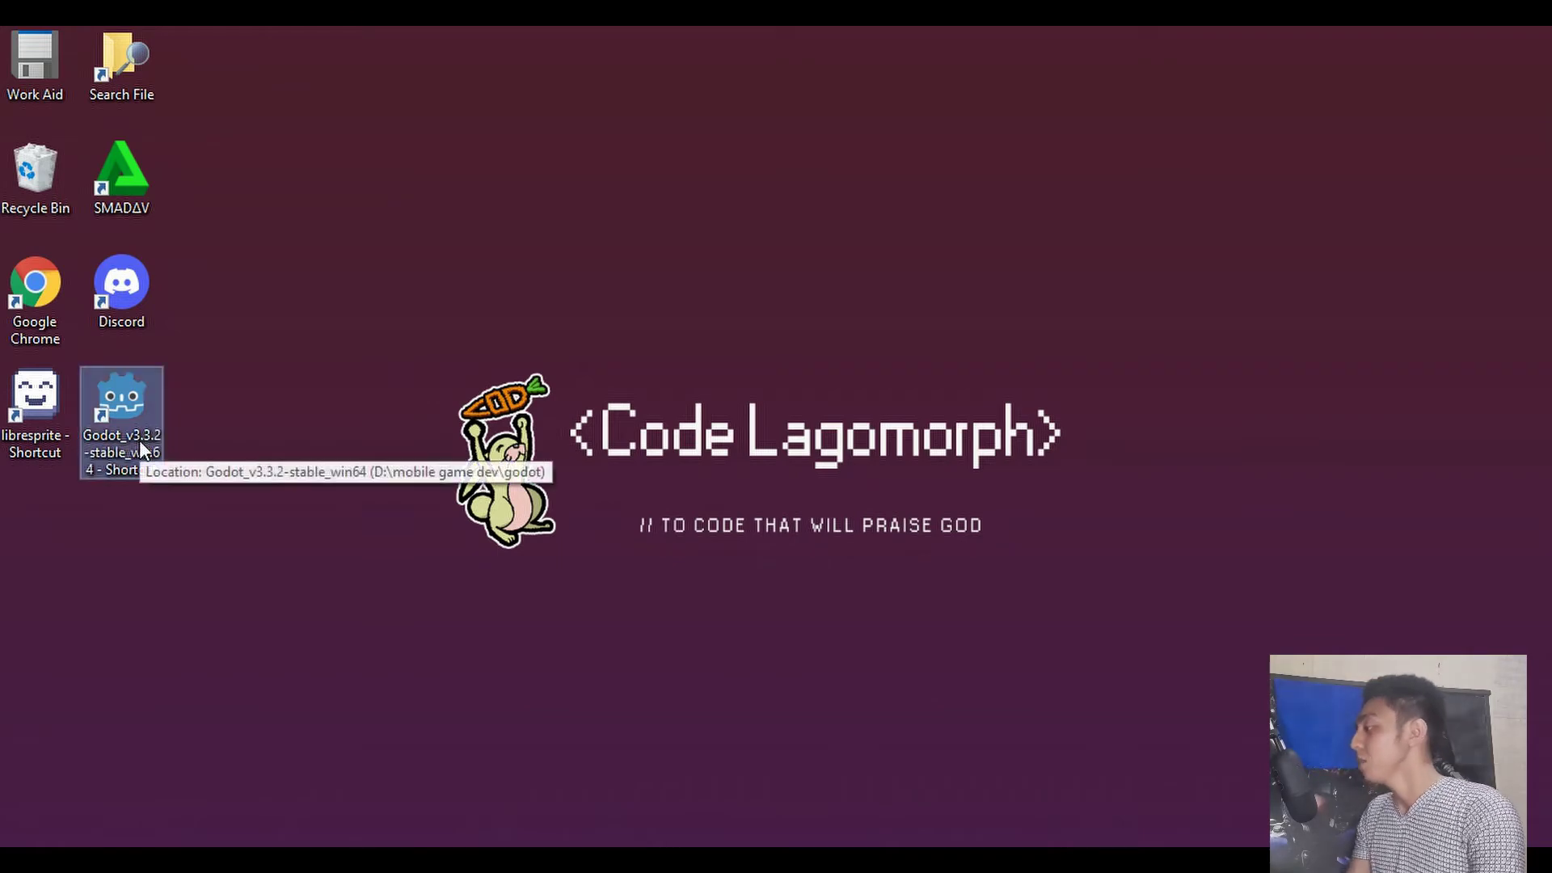
{"action": "double_click", "coordinate": [140, 445]}
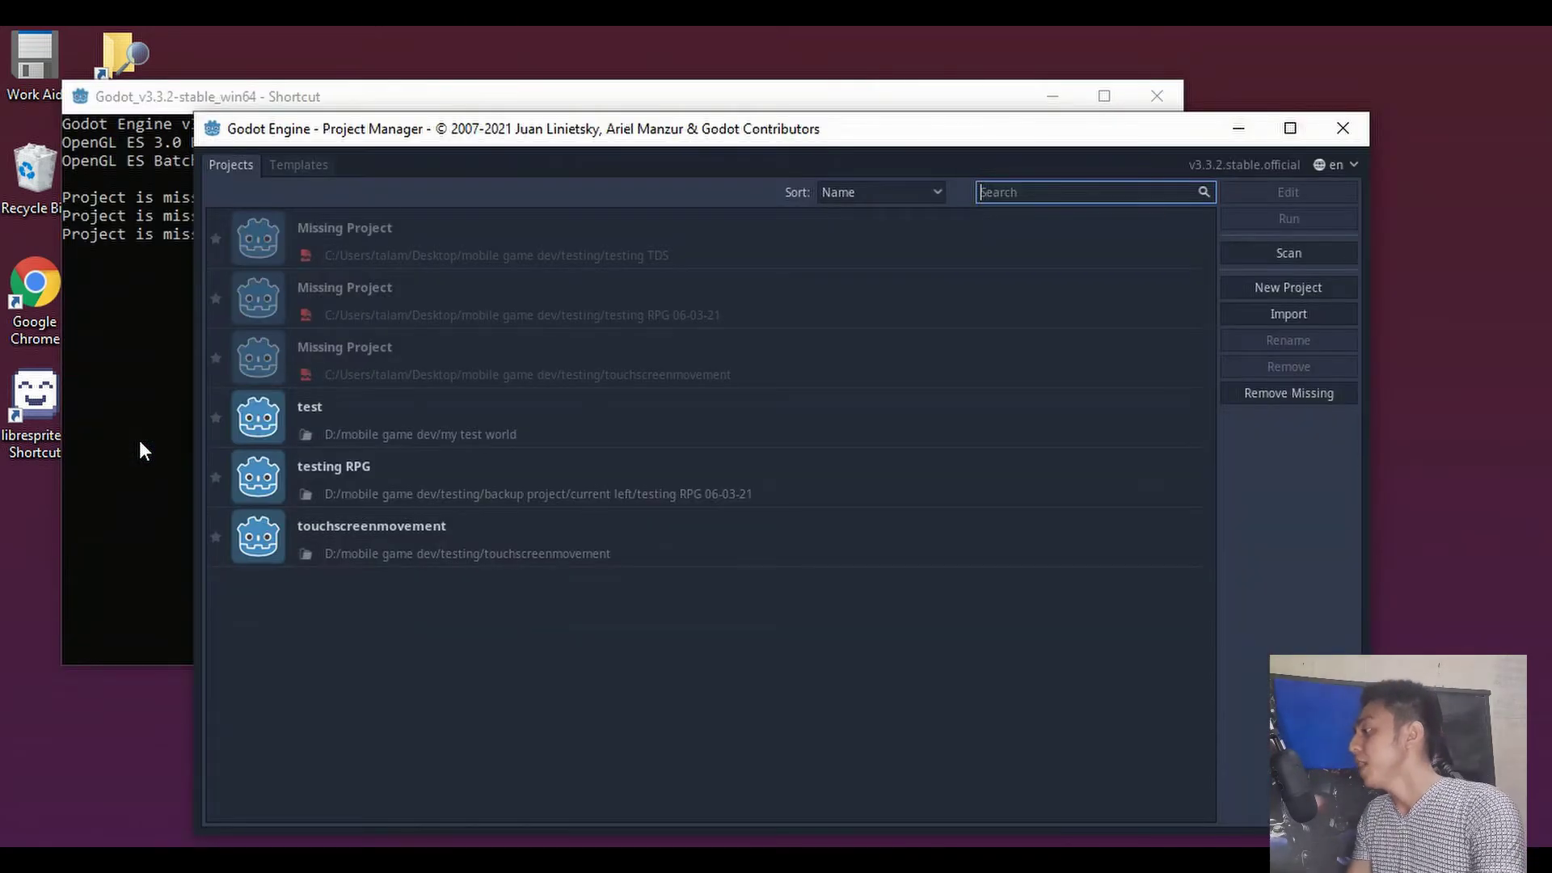
{"action": "double_click", "coordinate": [399, 542]}
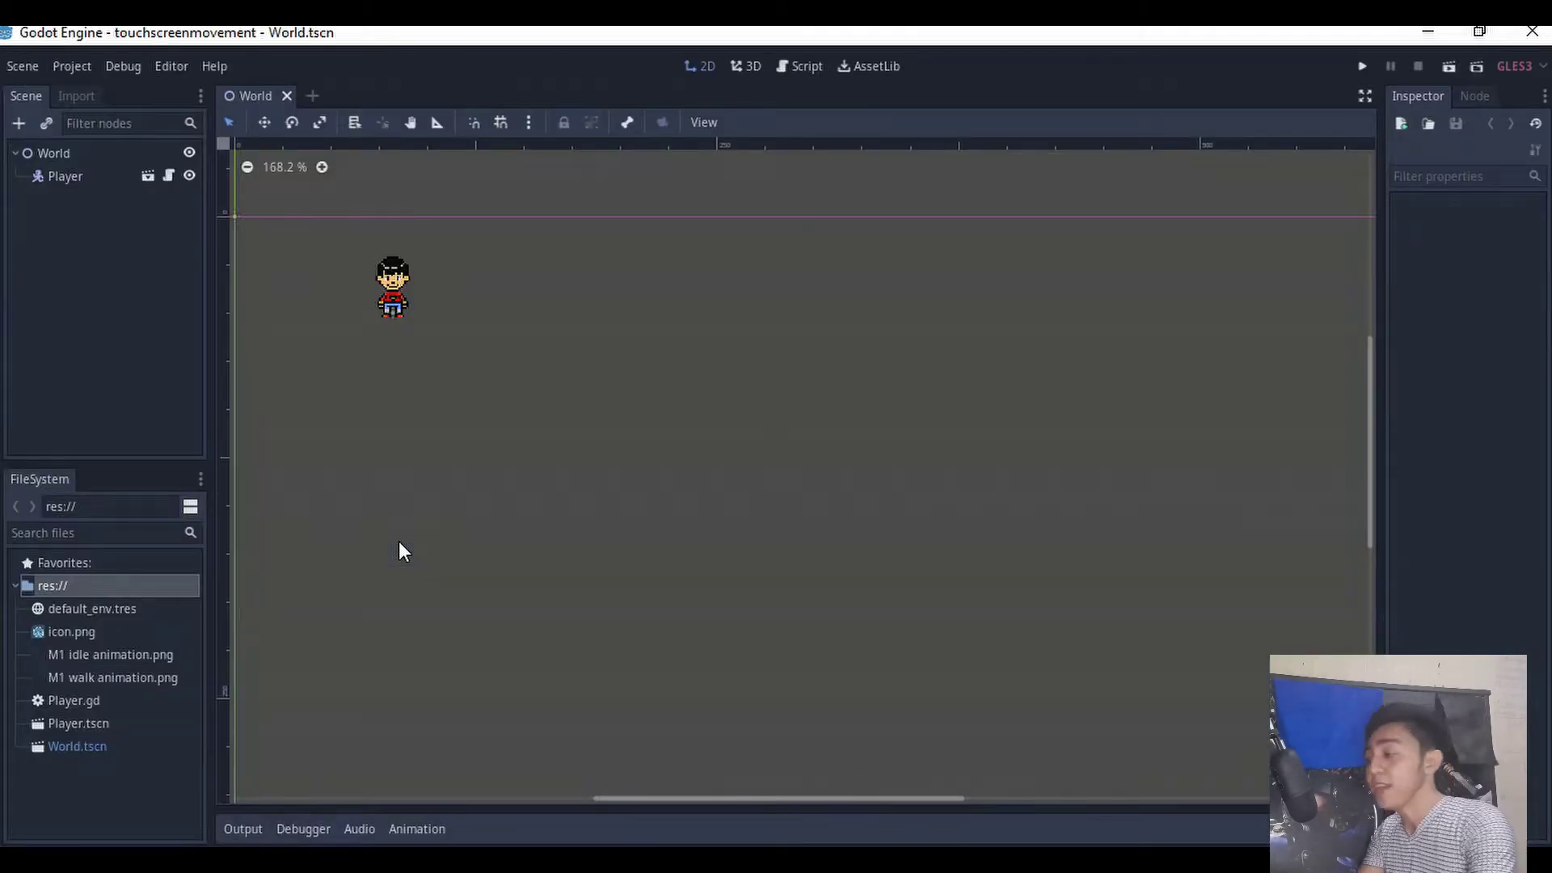
{"action": "left_click", "coordinate": [1362, 65]}
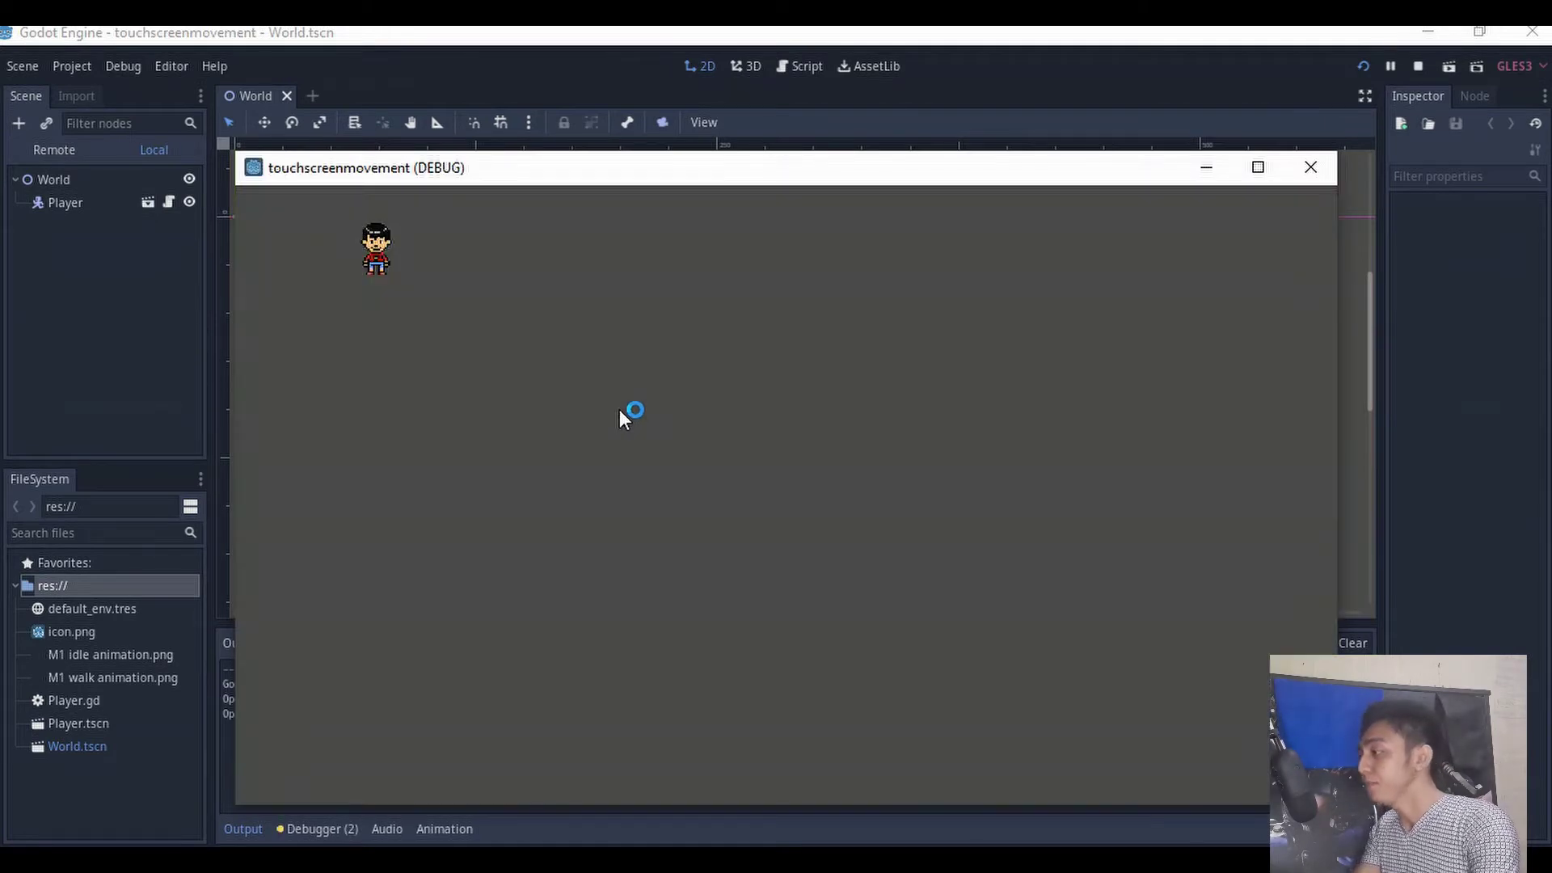
- Tap five spots so the player walks around, then close the debug window
{"action": "left_click", "coordinate": [619, 409]}
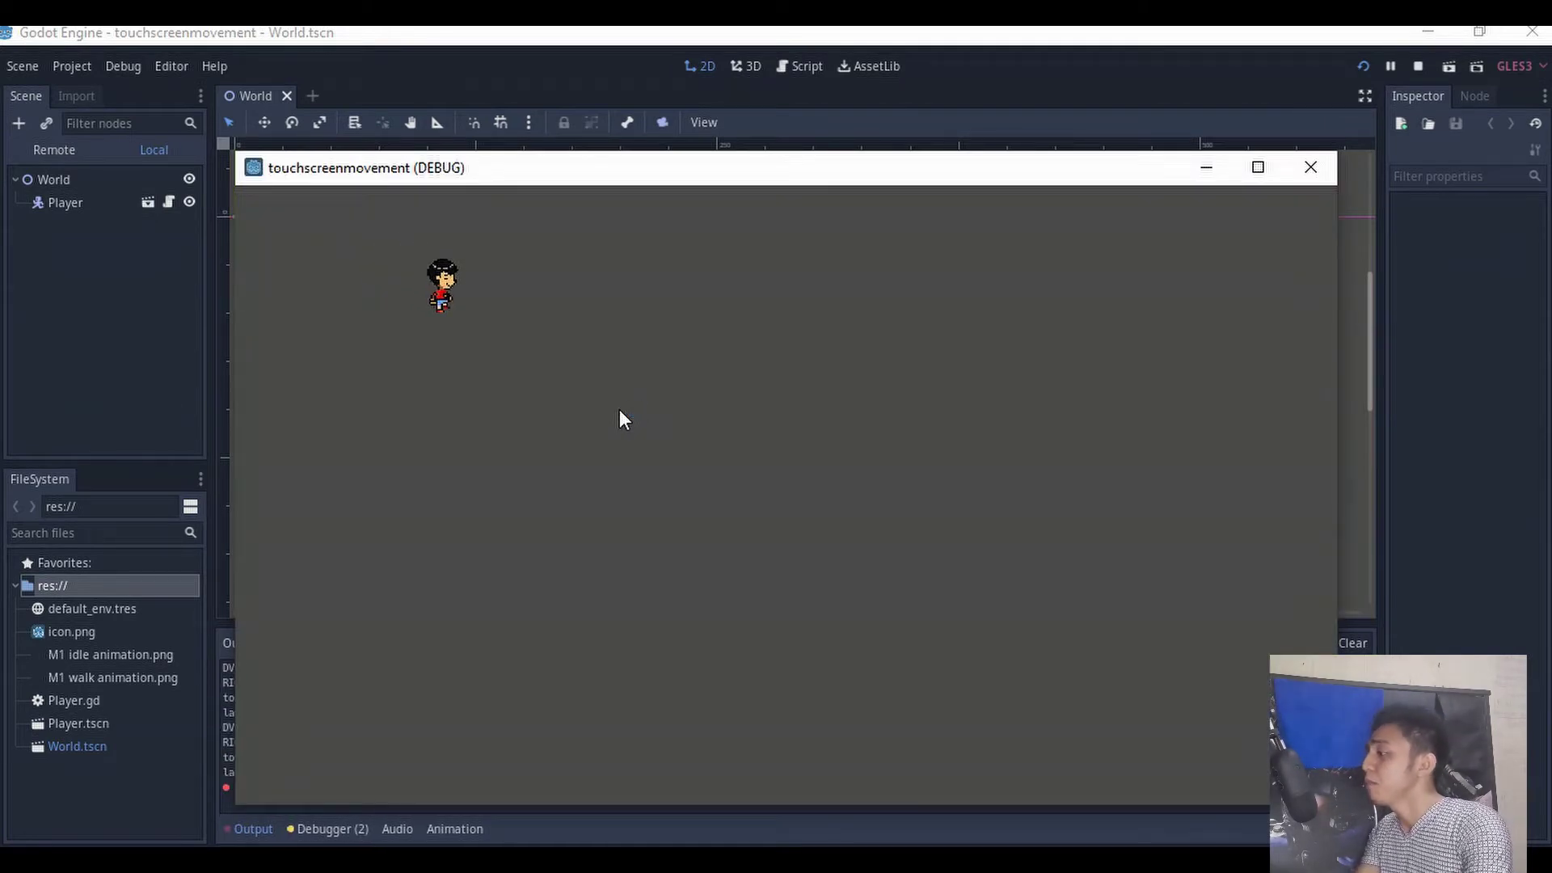
{"action": "left_click", "coordinate": [414, 487]}
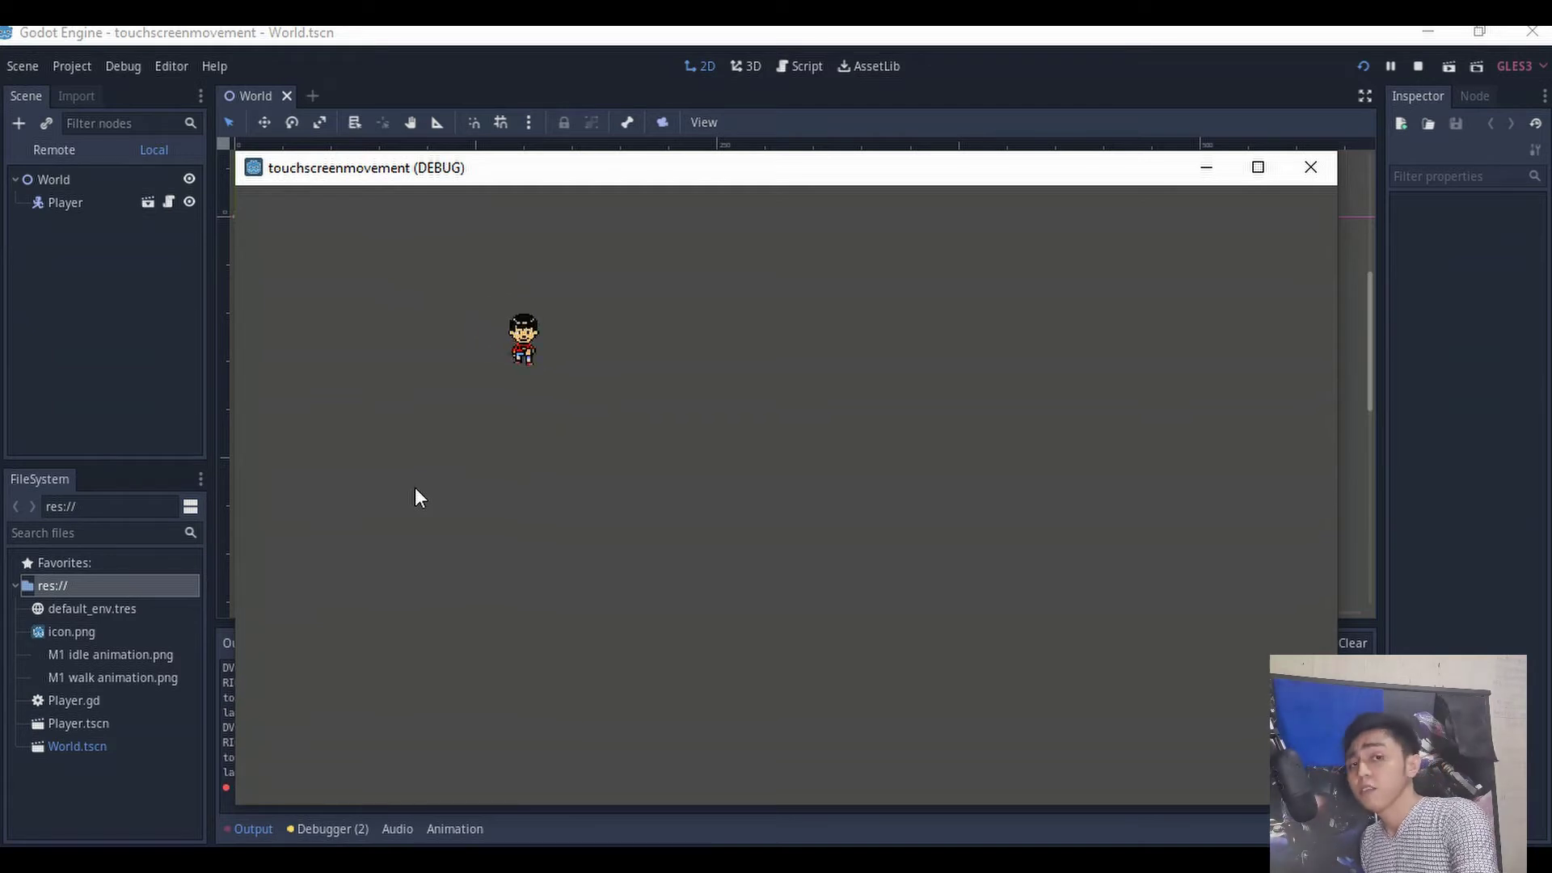
{"action": "left_click", "coordinate": [779, 320]}
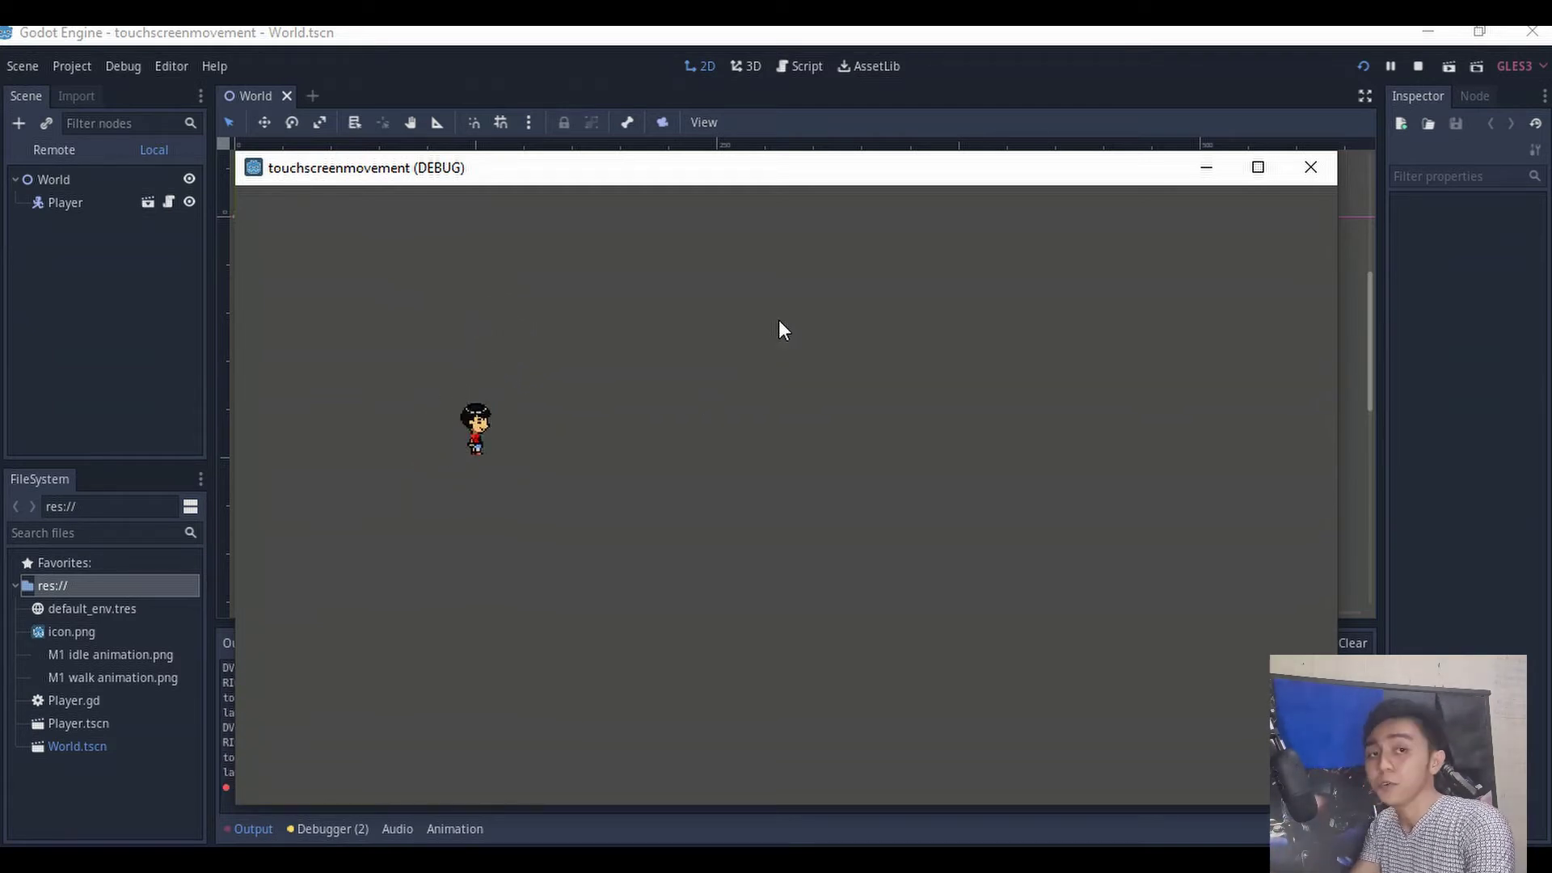
{"action": "left_click", "coordinate": [362, 297]}
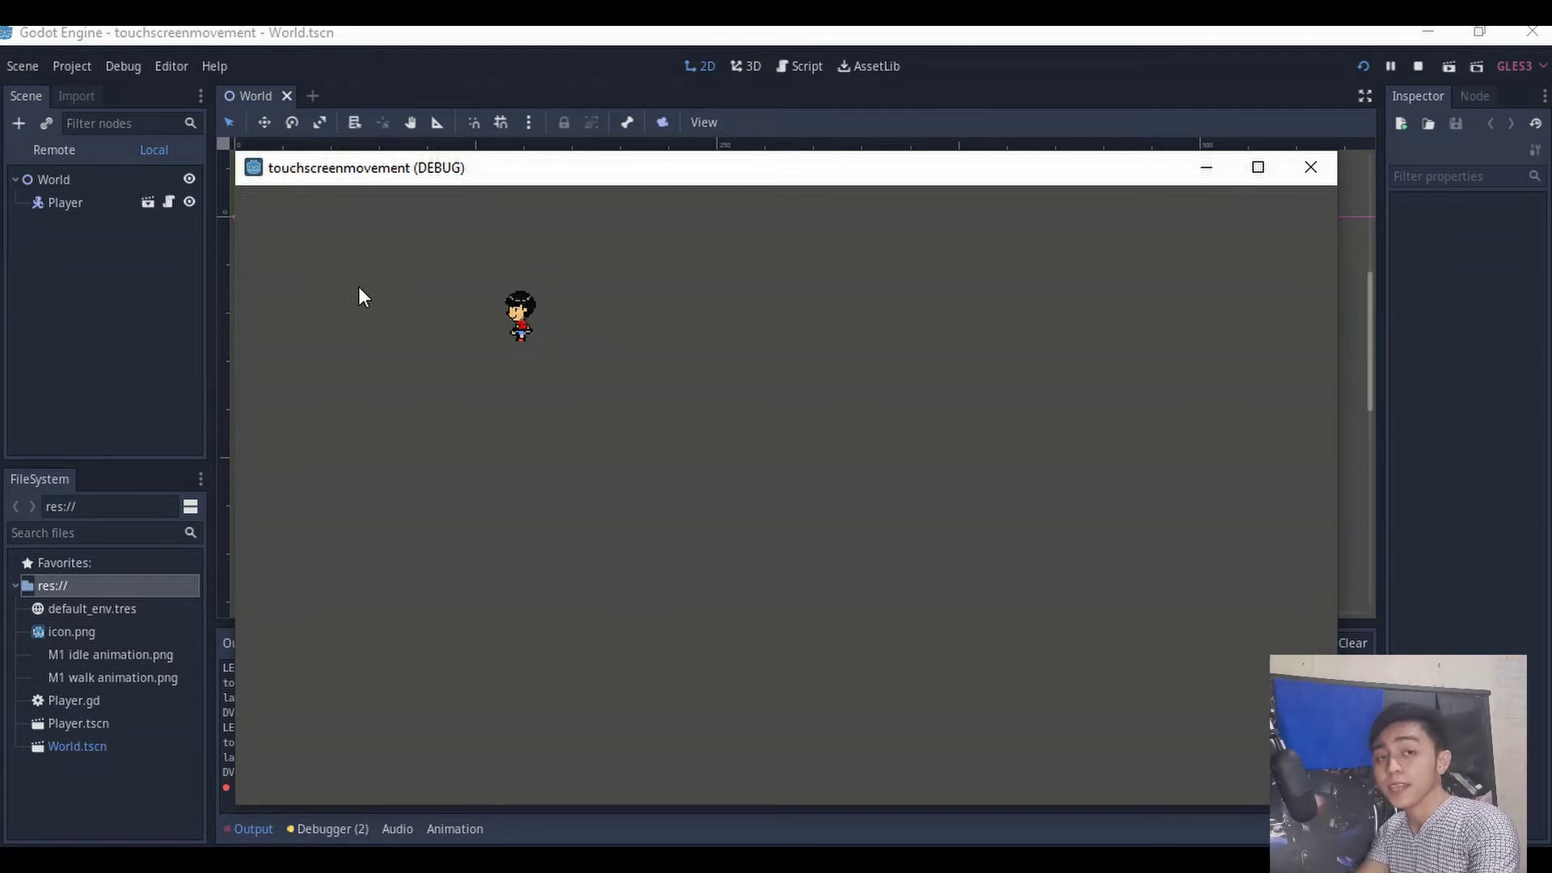
{"action": "left_click", "coordinate": [679, 534]}
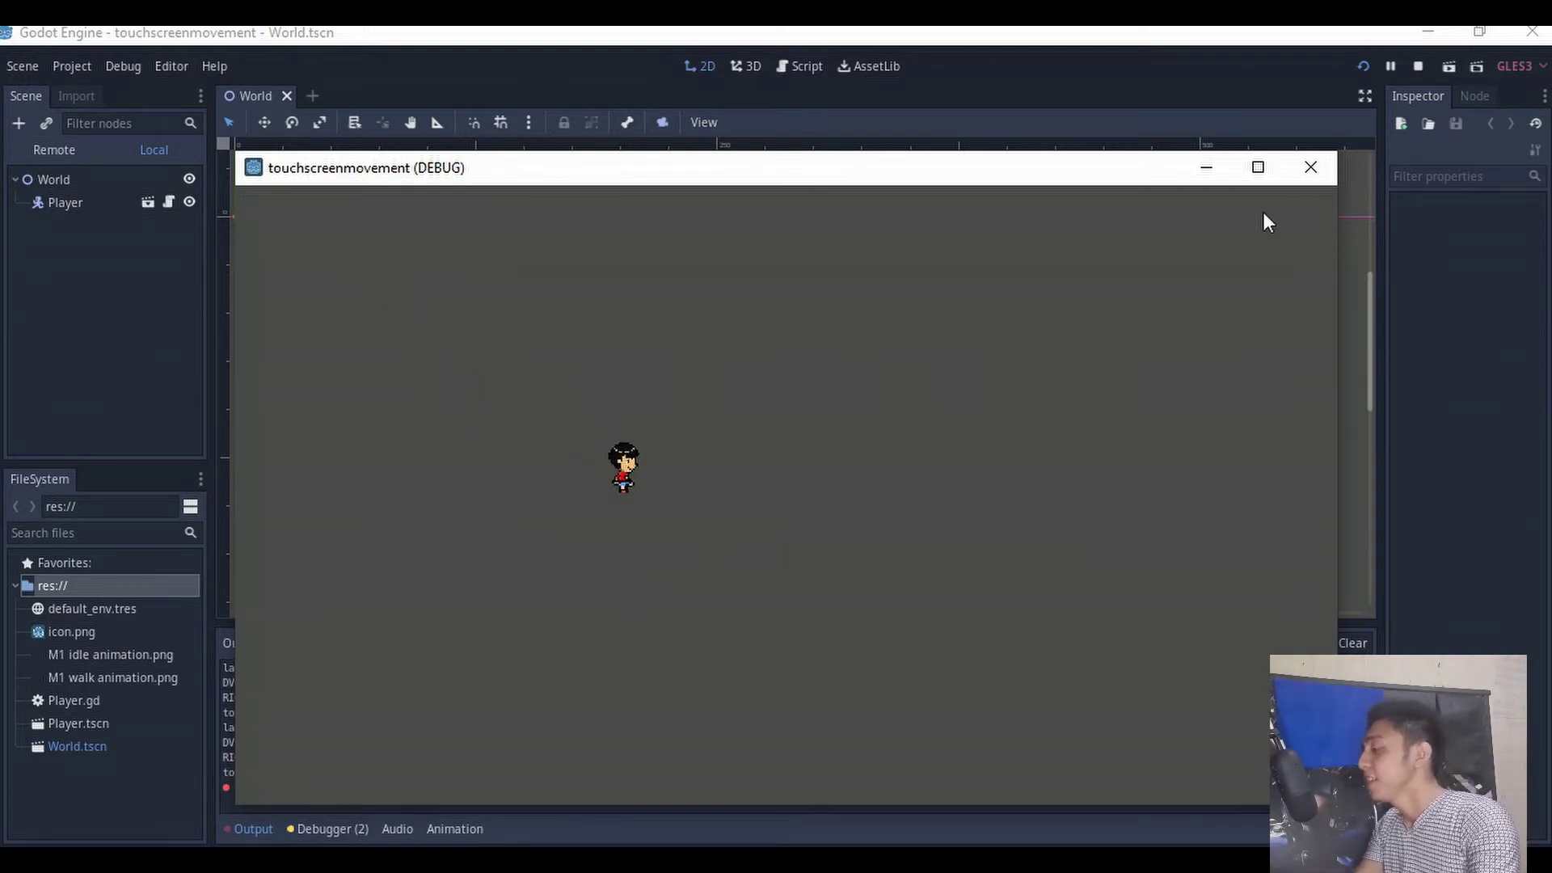
{"action": "left_click", "coordinate": [1300, 172]}
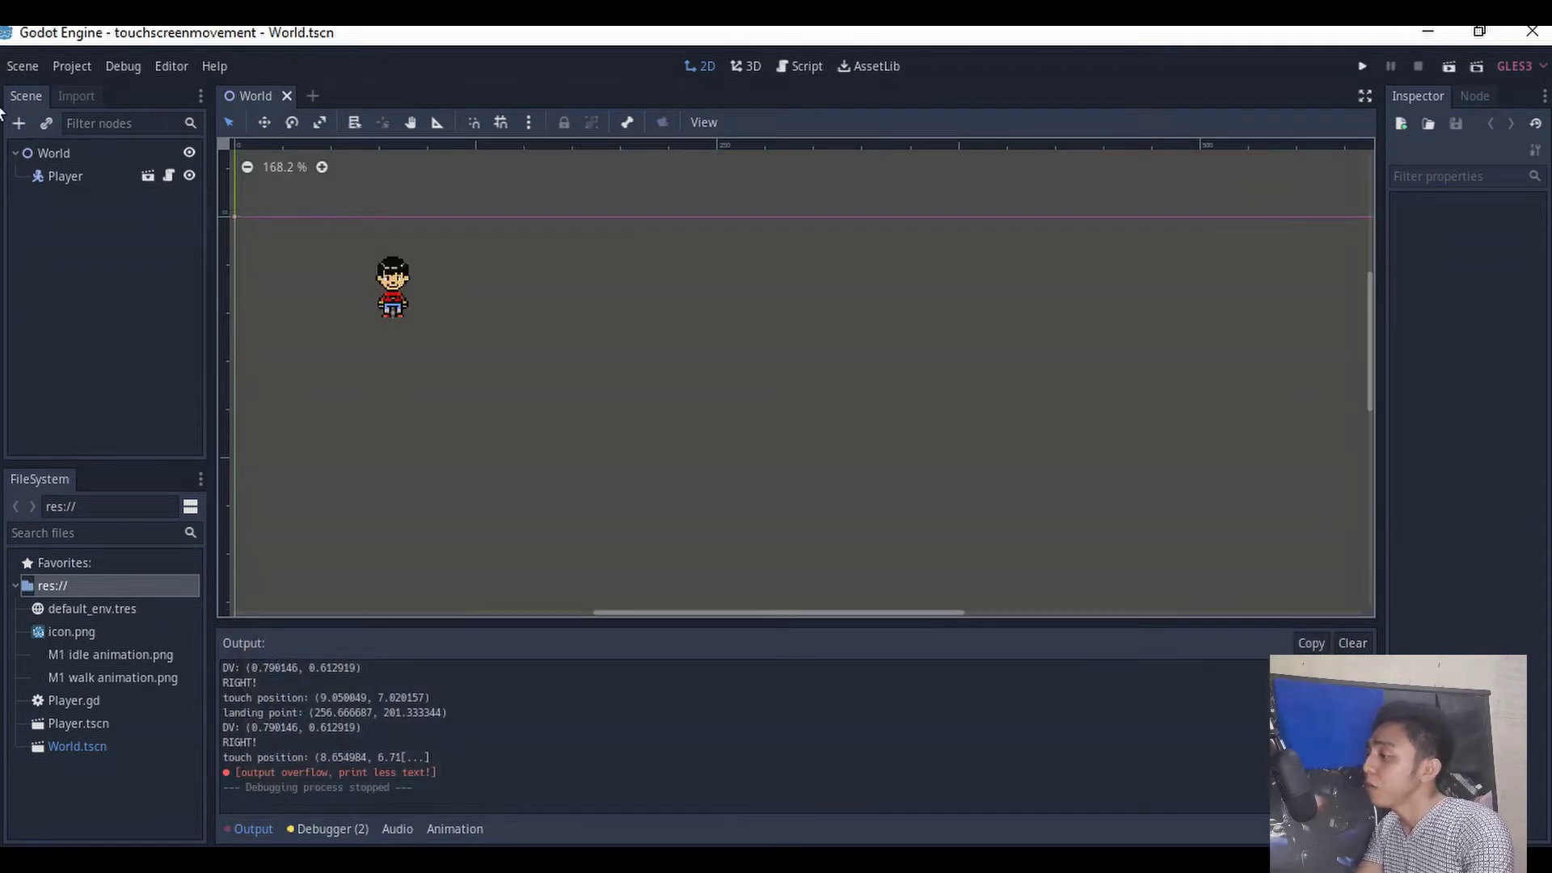
- Quit the Godot editor and launch LibreSprite
{"action": "left_click", "coordinate": [1532, 31]}
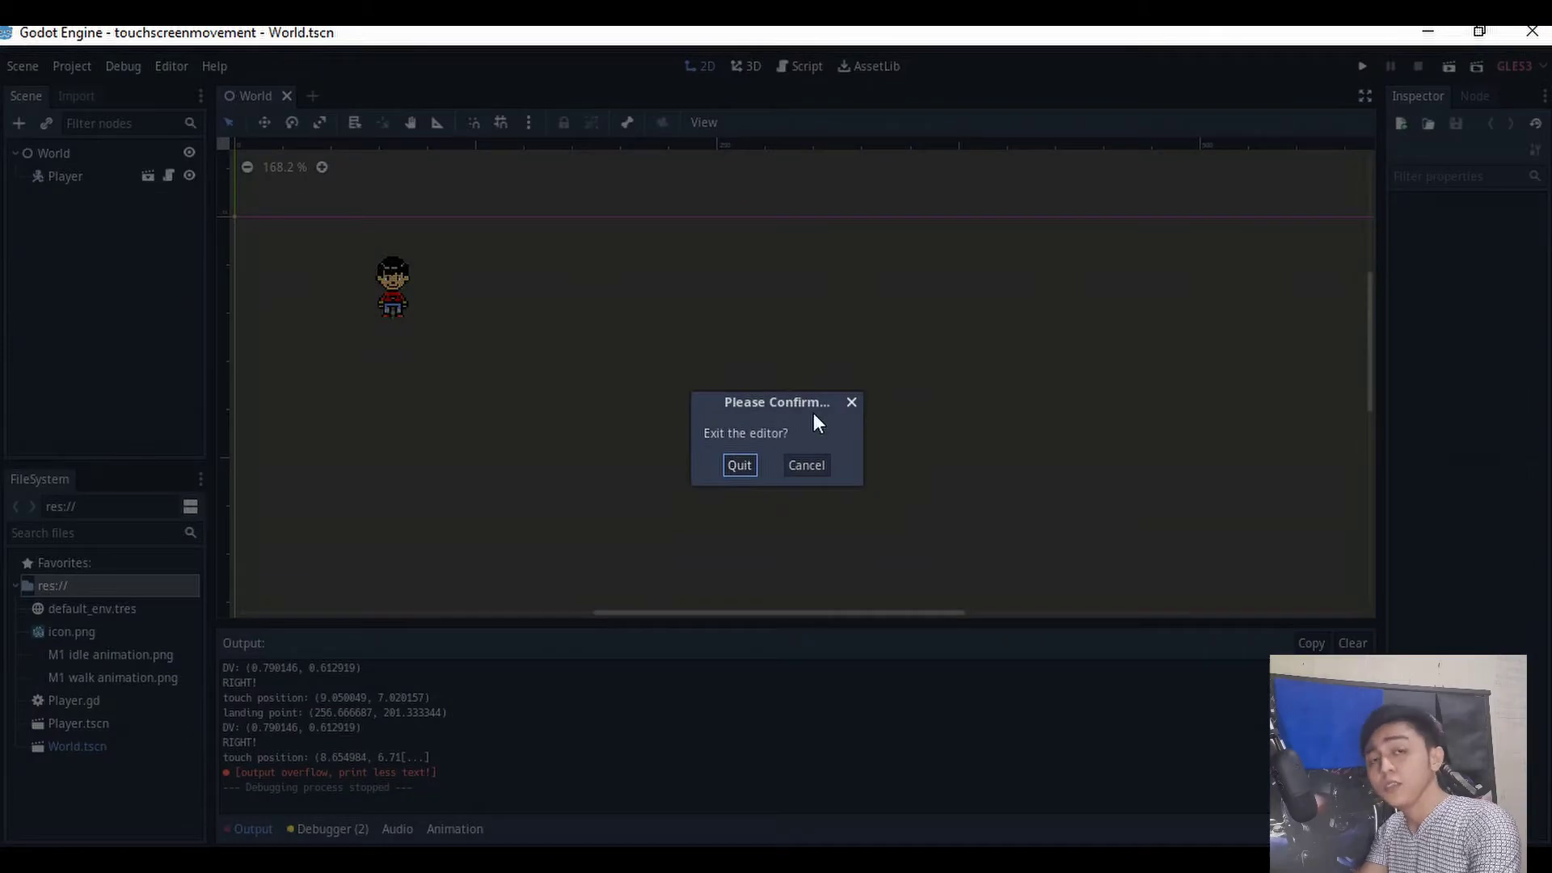
{"action": "left_click", "coordinate": [725, 466]}
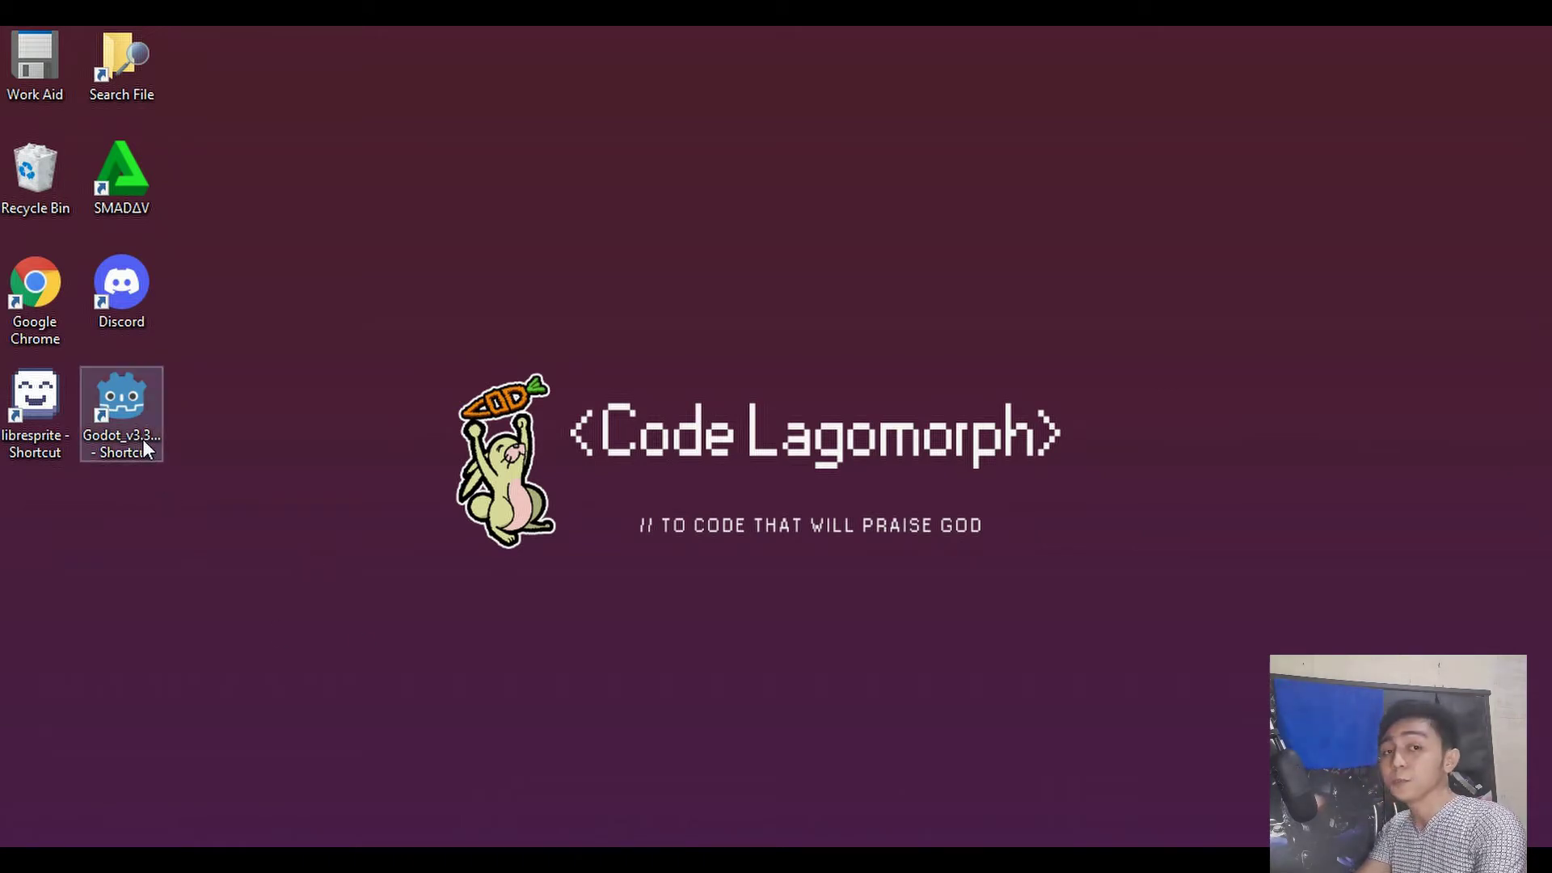
{"action": "left_click", "coordinate": [41, 450]}
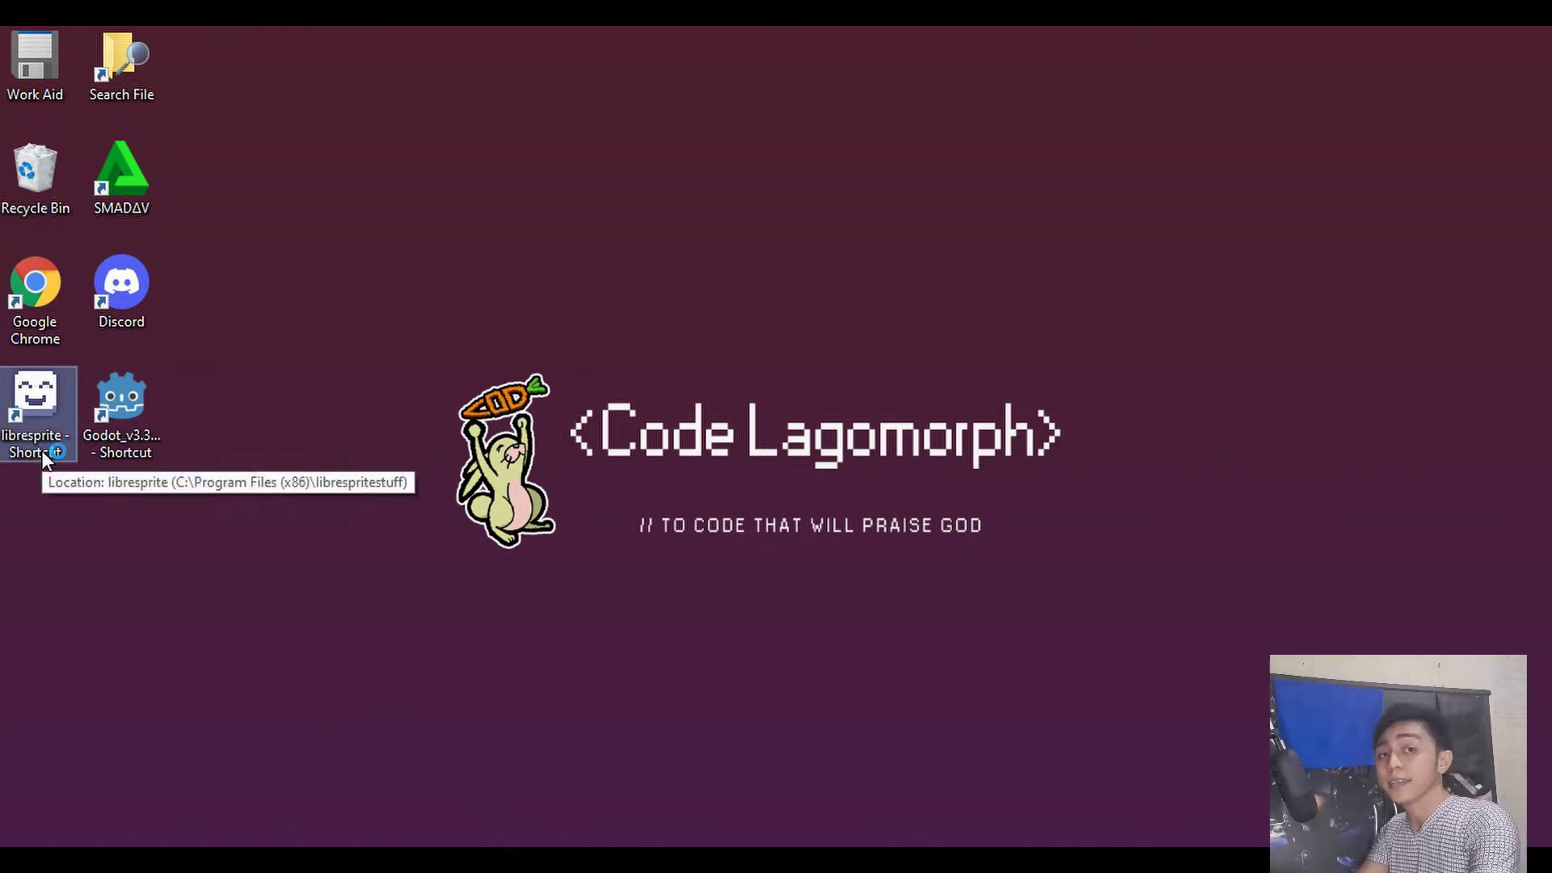
{"action": "double_click", "coordinate": [42, 452]}
- Open animation IDLE.ase from recent files, minimize LibreSprite, and launch Google Chrome
{"action": "left_click", "coordinate": [194, 429]}
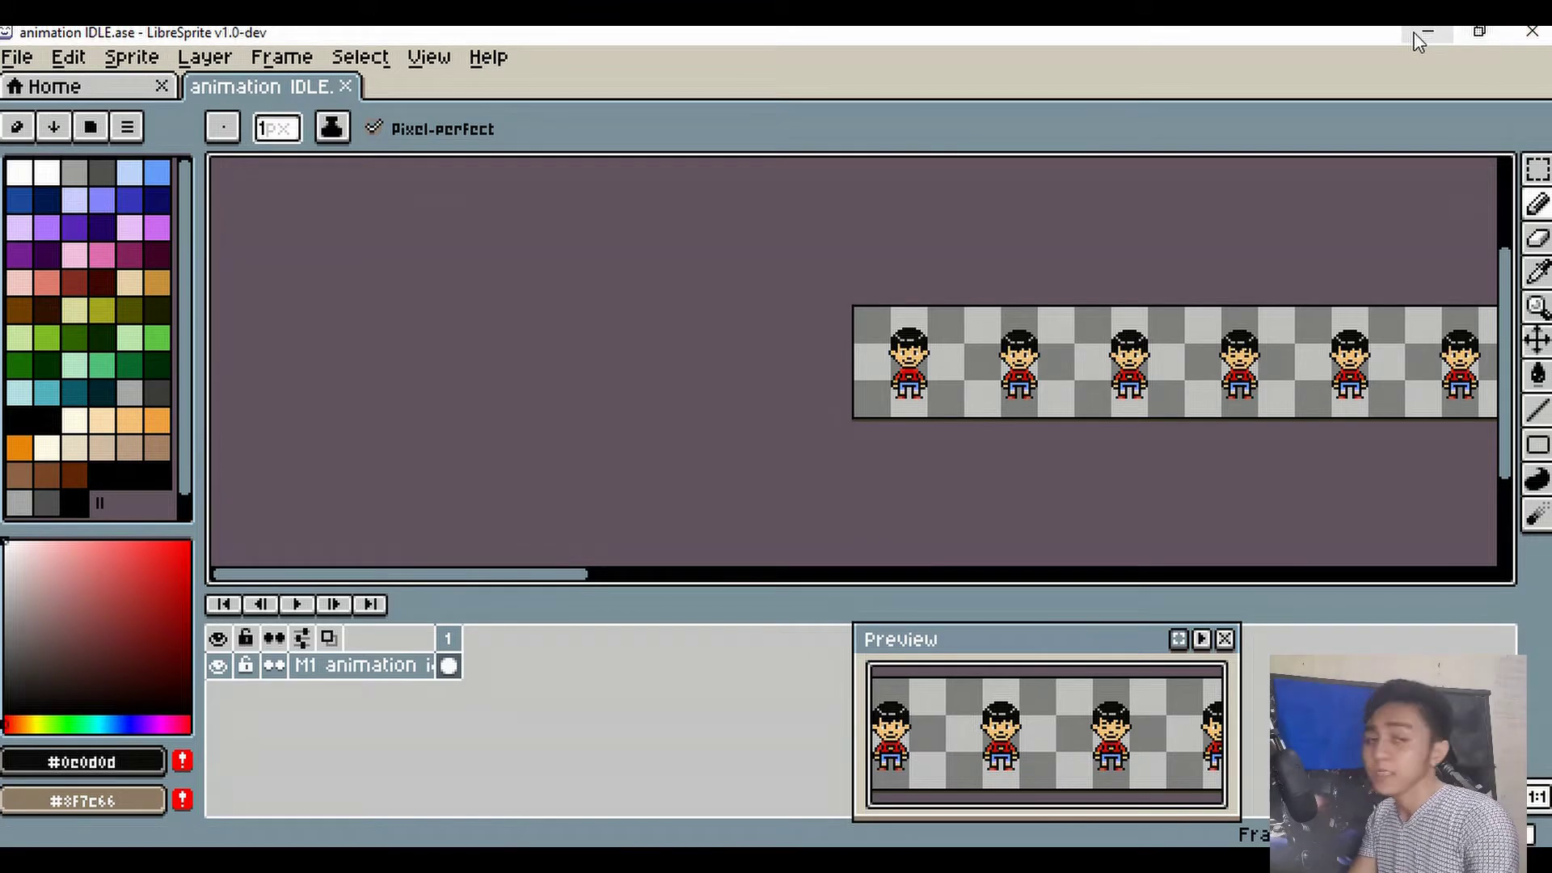
{"action": "left_click", "coordinate": [1426, 34]}
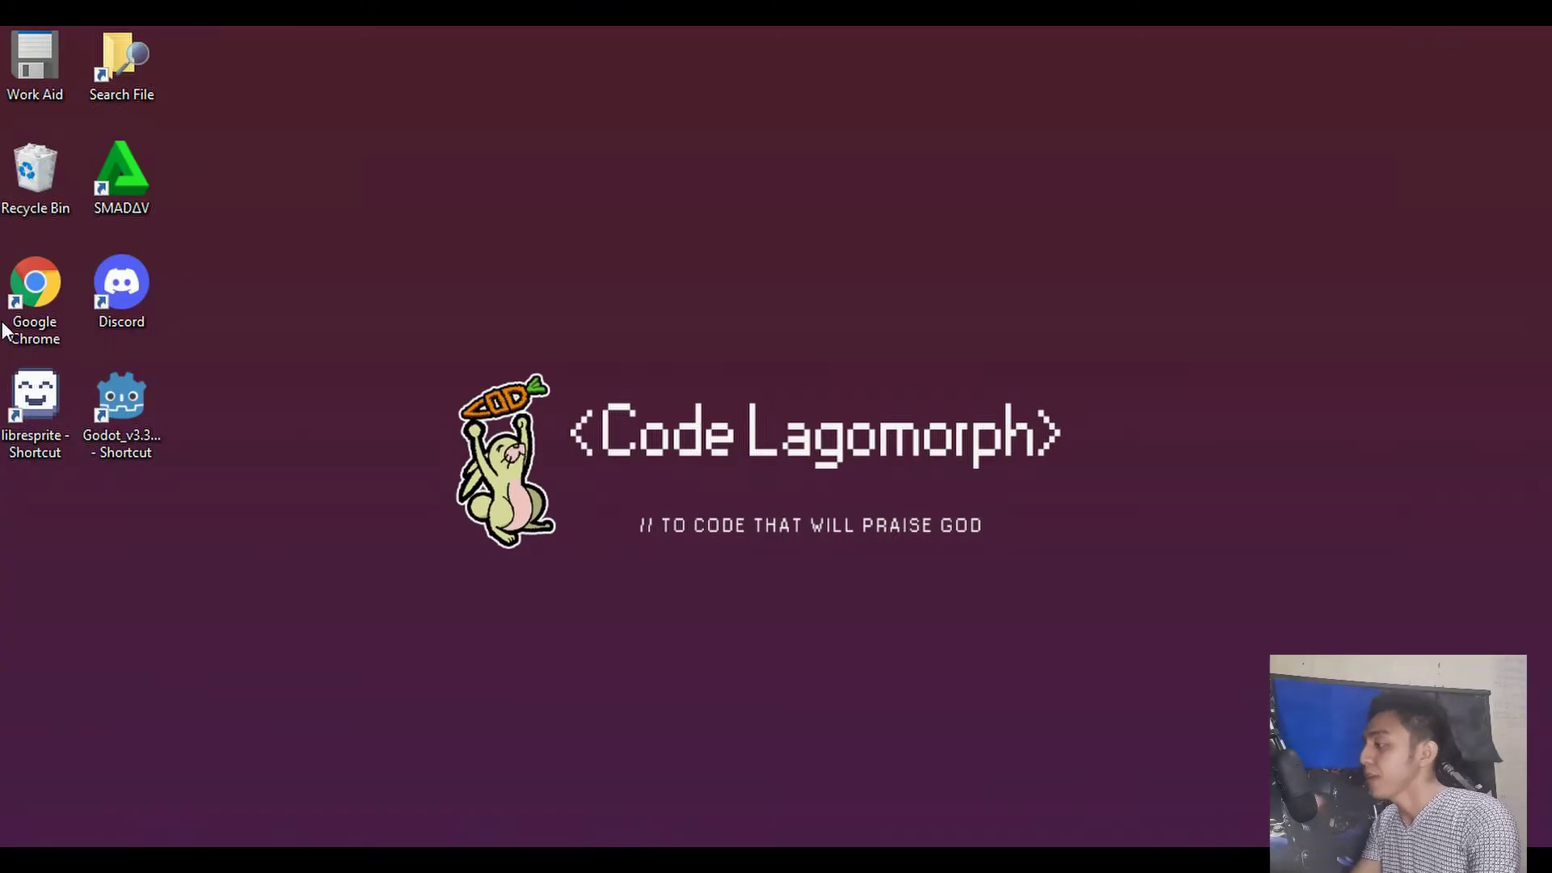
{"action": "double_click", "coordinate": [18, 328]}
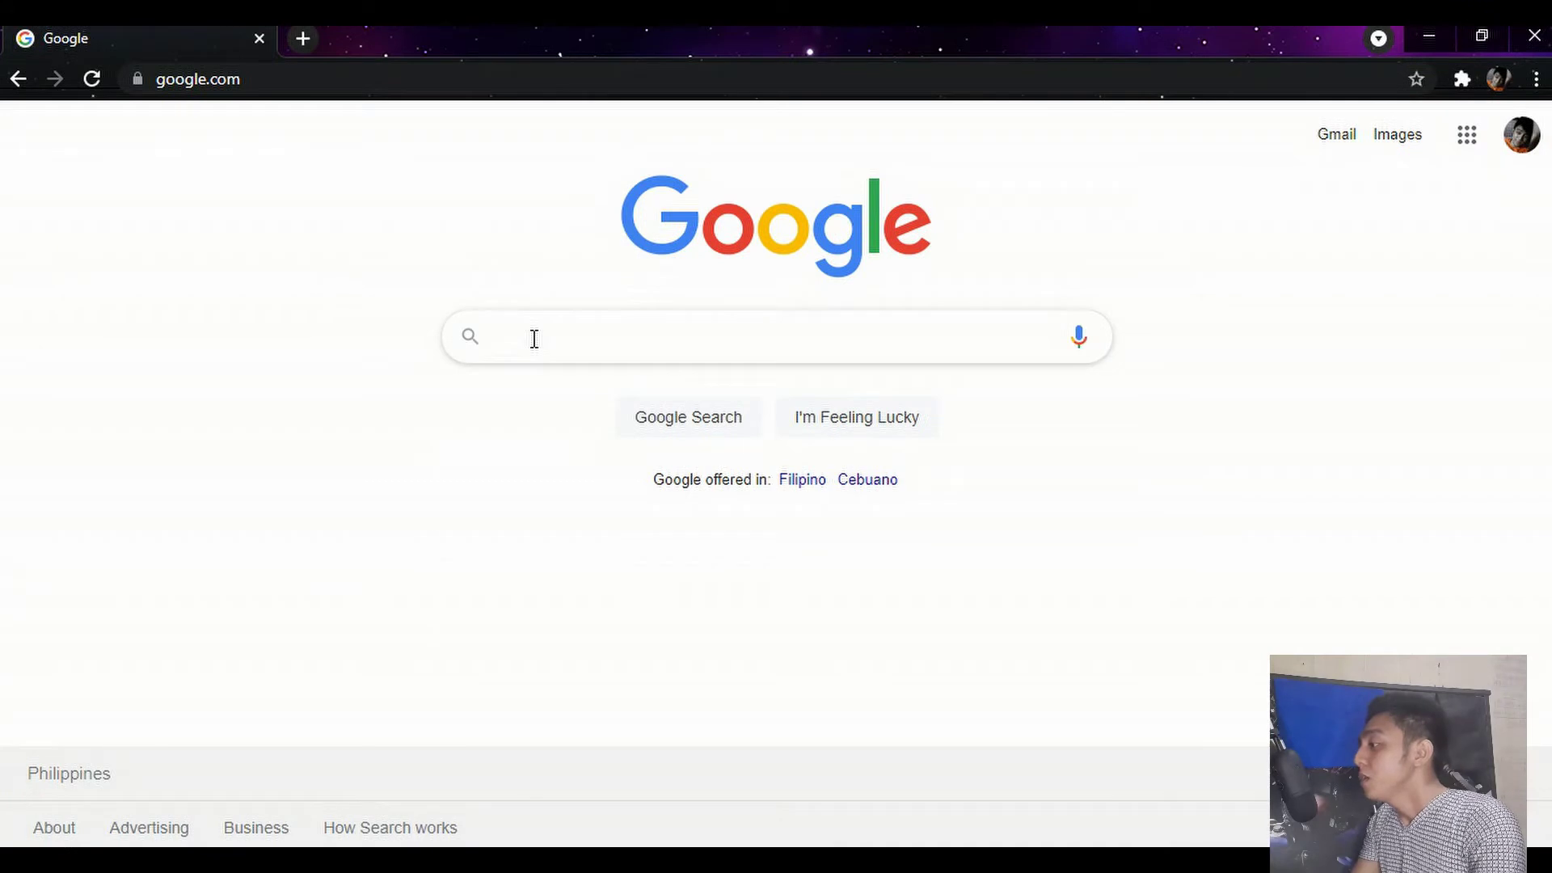
- Search Google for 'libresprite', scroll the official site to Downloads, then minimize Chrome
{"action": "left_click", "coordinate": [535, 338]}
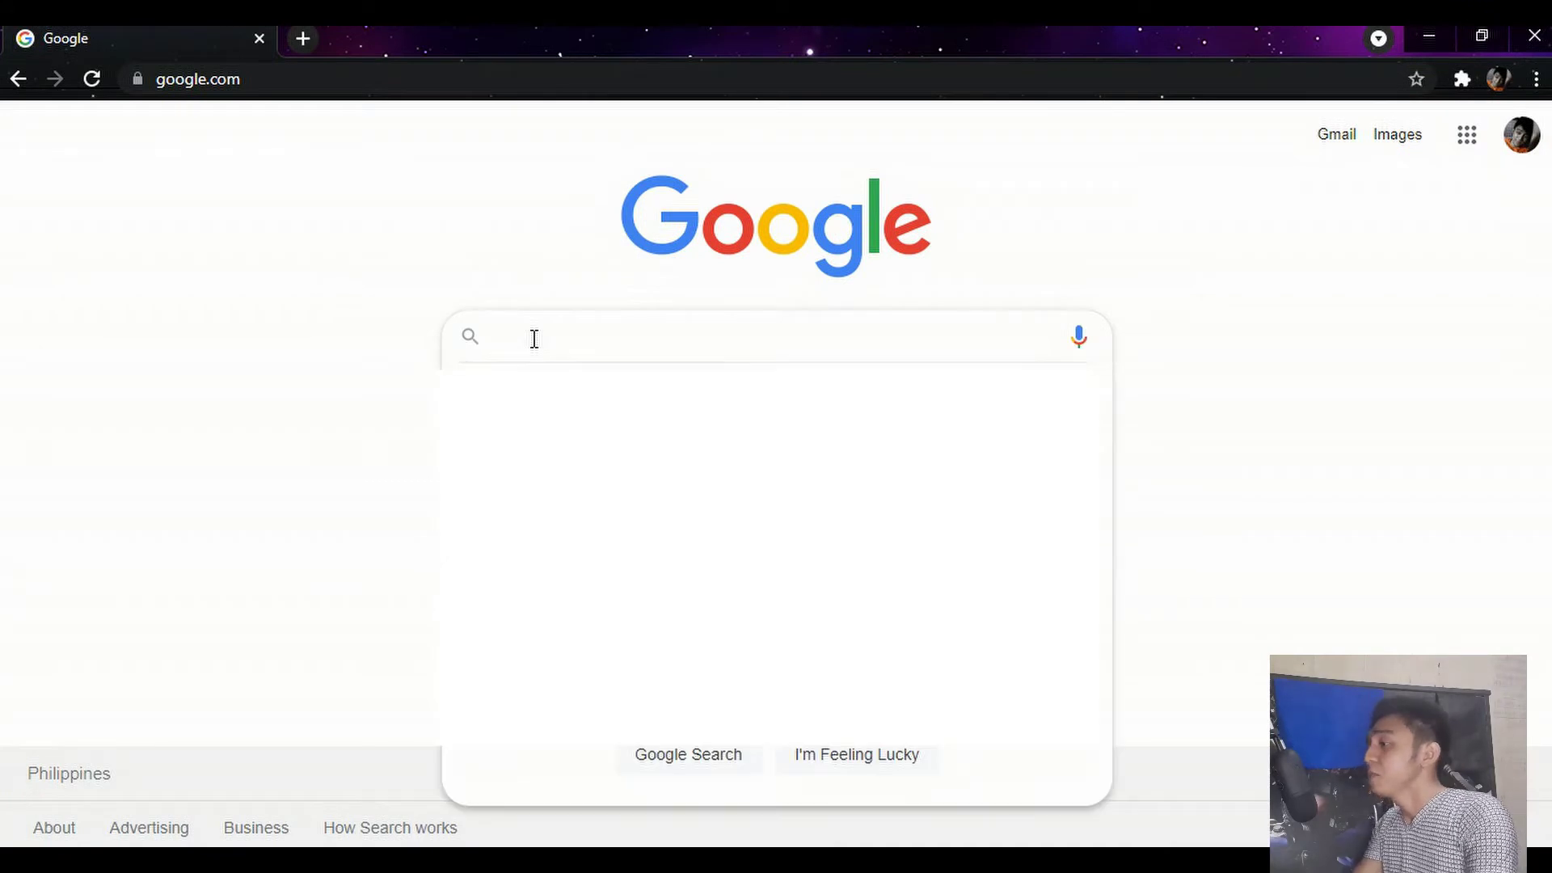
{"action": "type", "text": "li"}
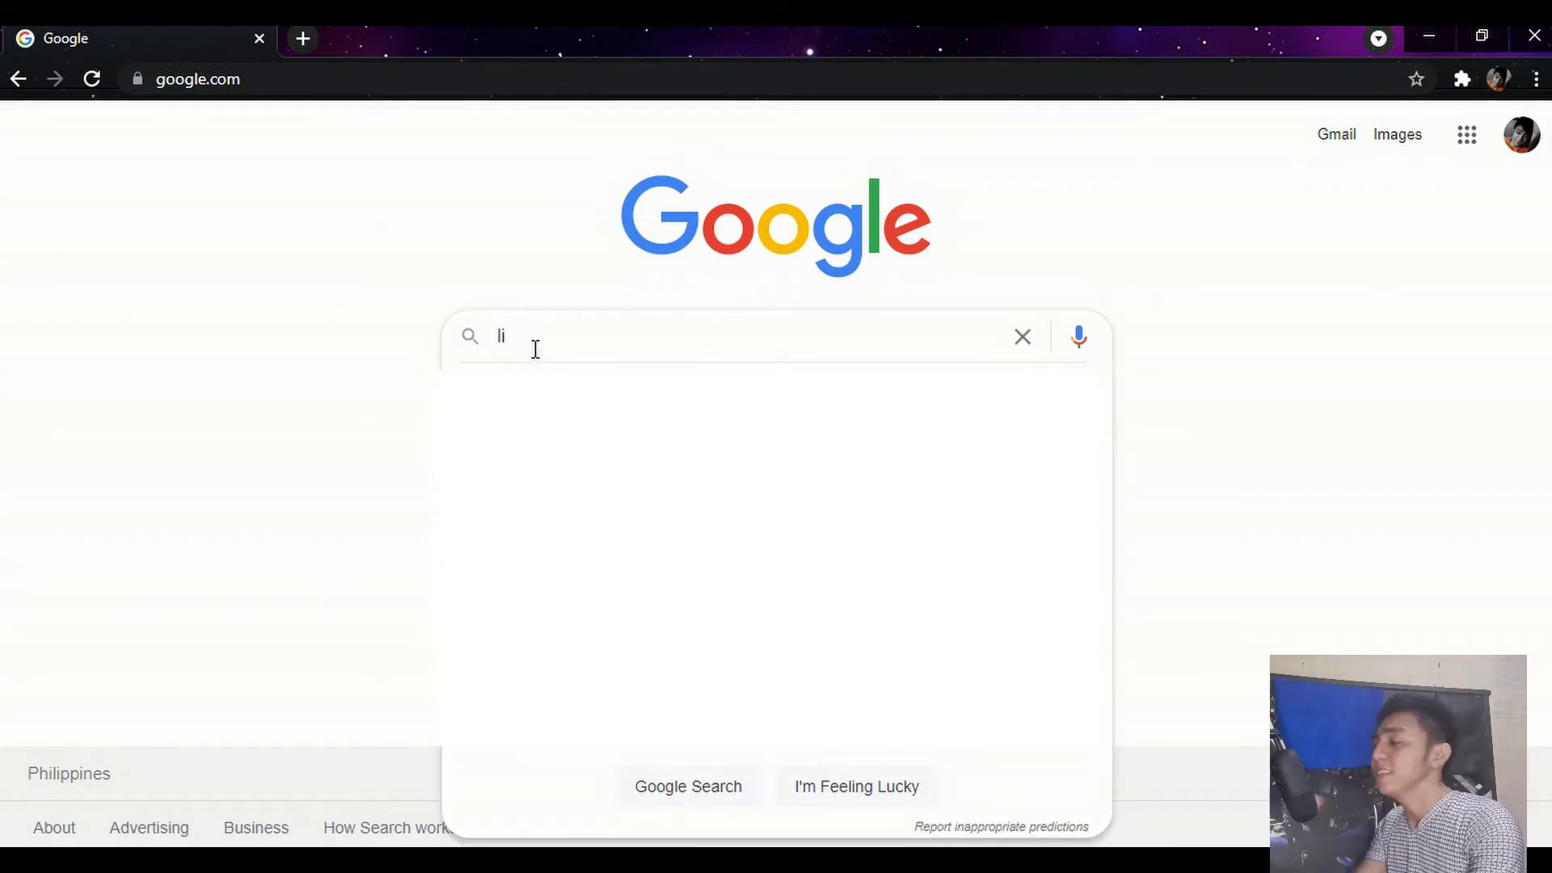
{"action": "type", "text": "bresprite"}
{"action": "key", "text": "Return"}
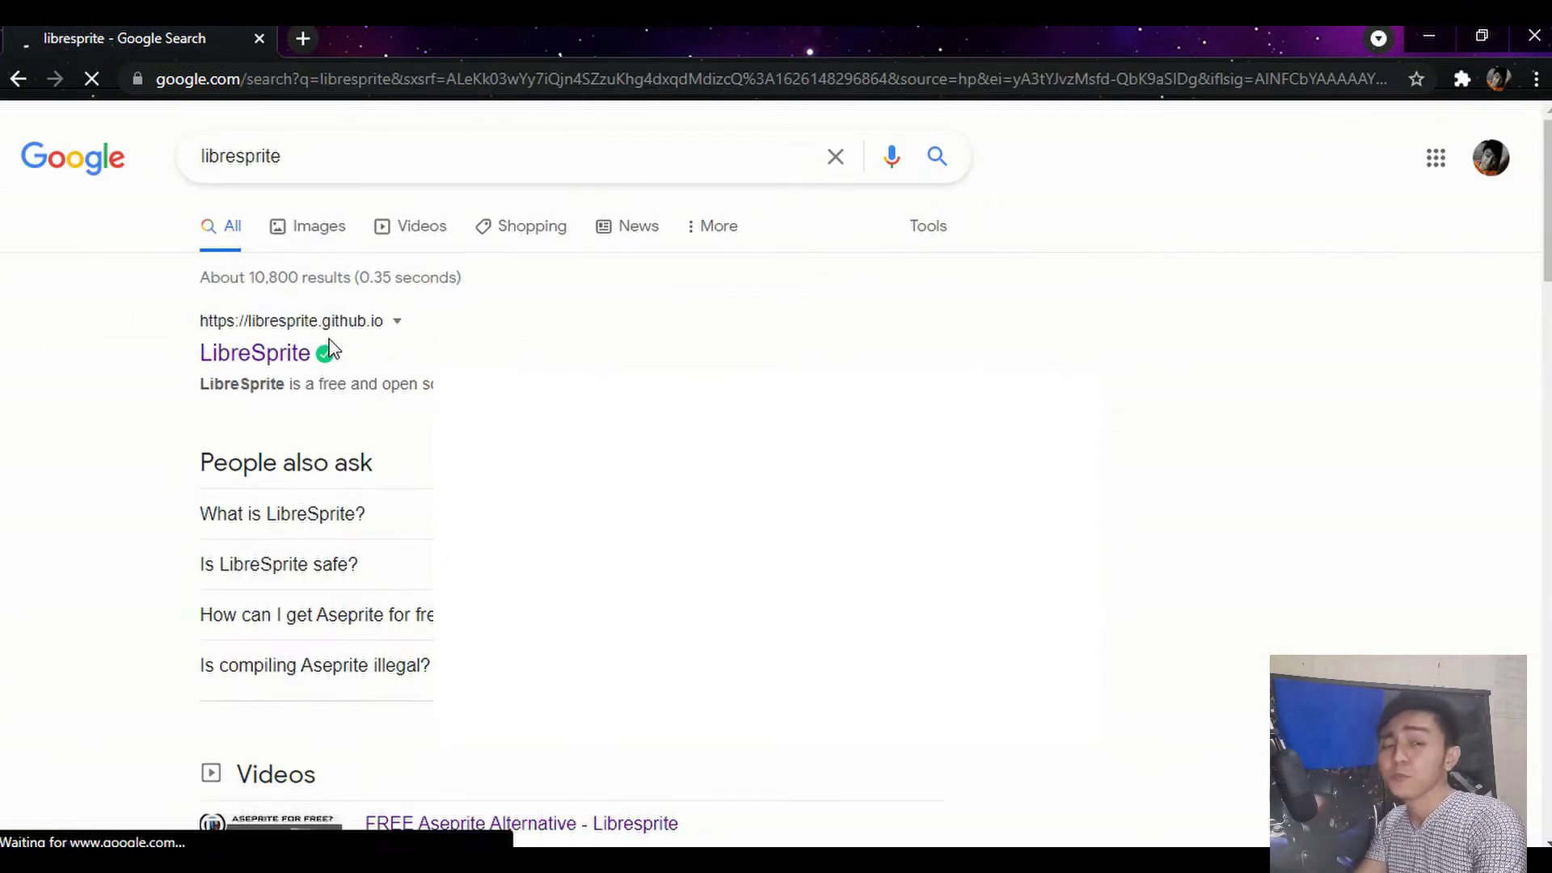
{"action": "left_click", "coordinate": [277, 352]}
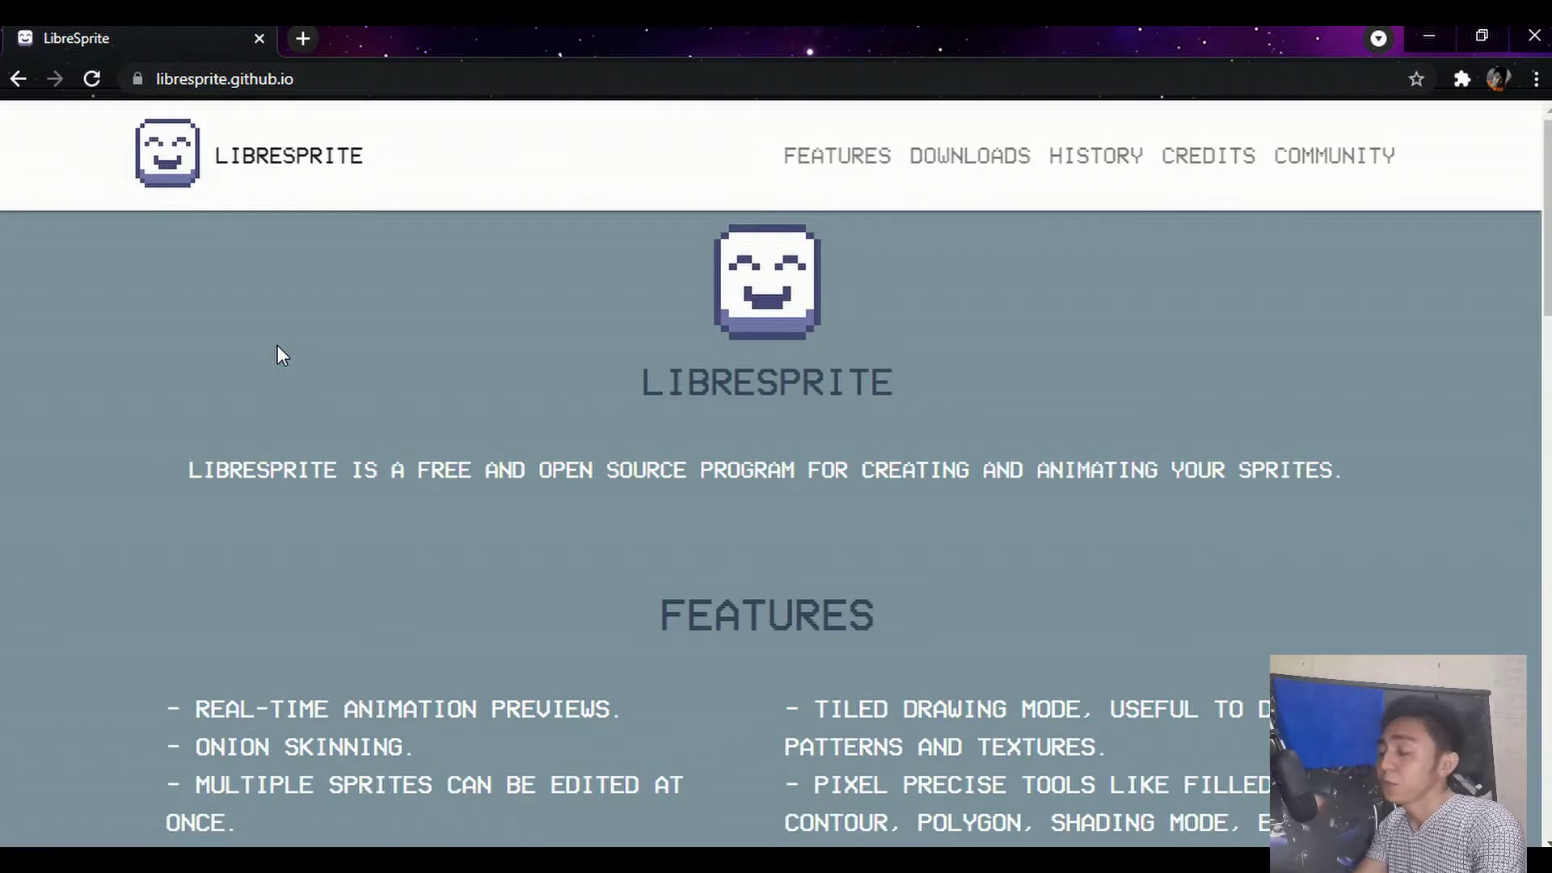
{"action": "scroll", "coordinate": [278, 346], "scroll_direction": "down", "scroll_amount": 12}
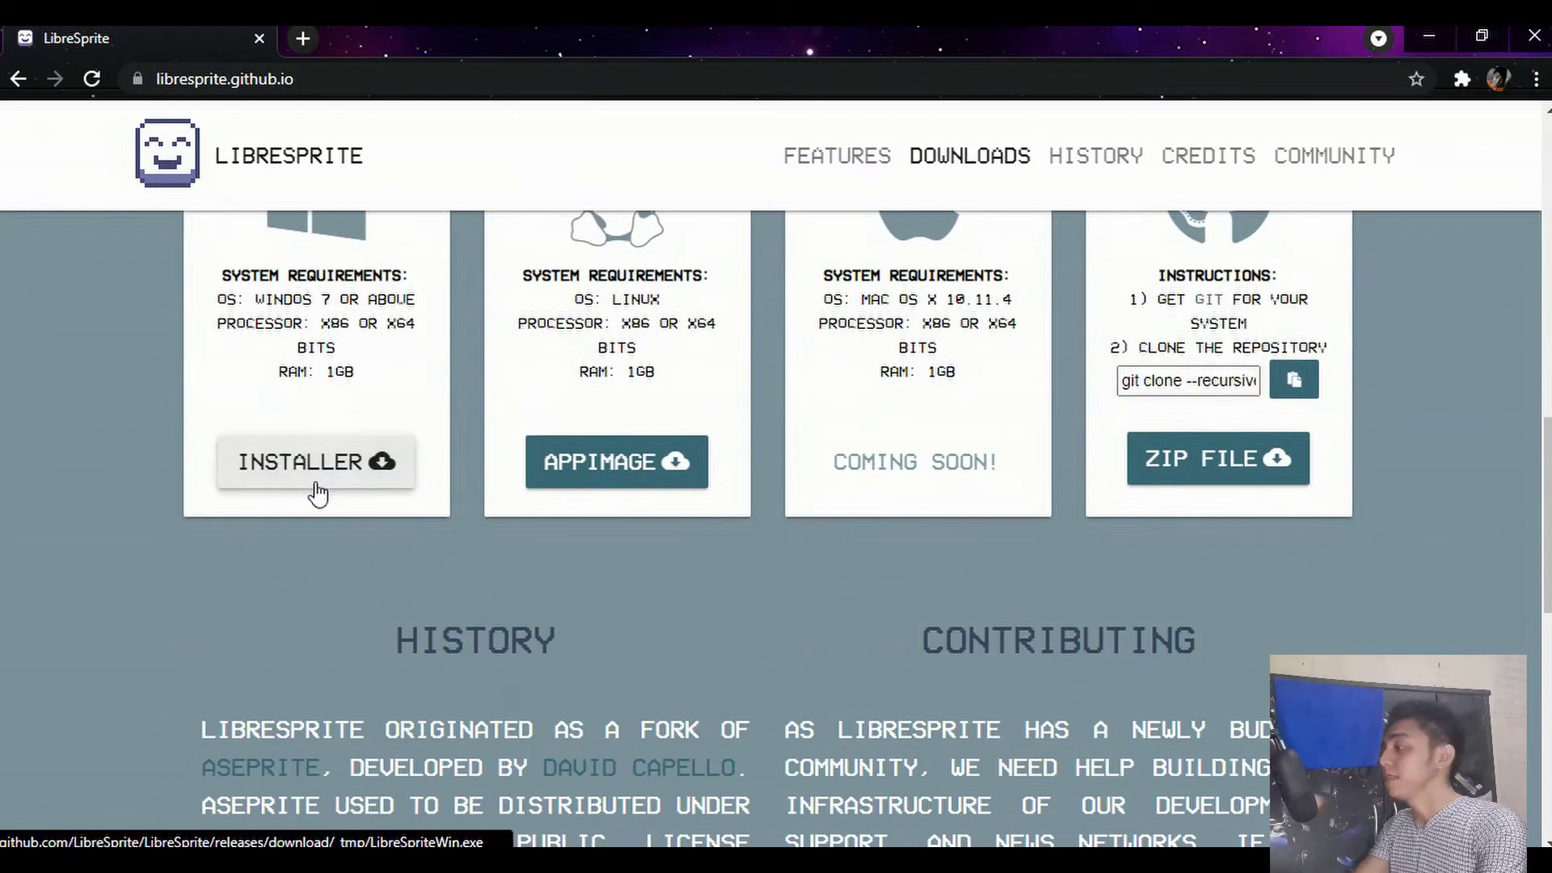
{"action": "left_click", "coordinate": [1429, 36]}
{"action": "mouse_move", "coordinate": [754, 860]}
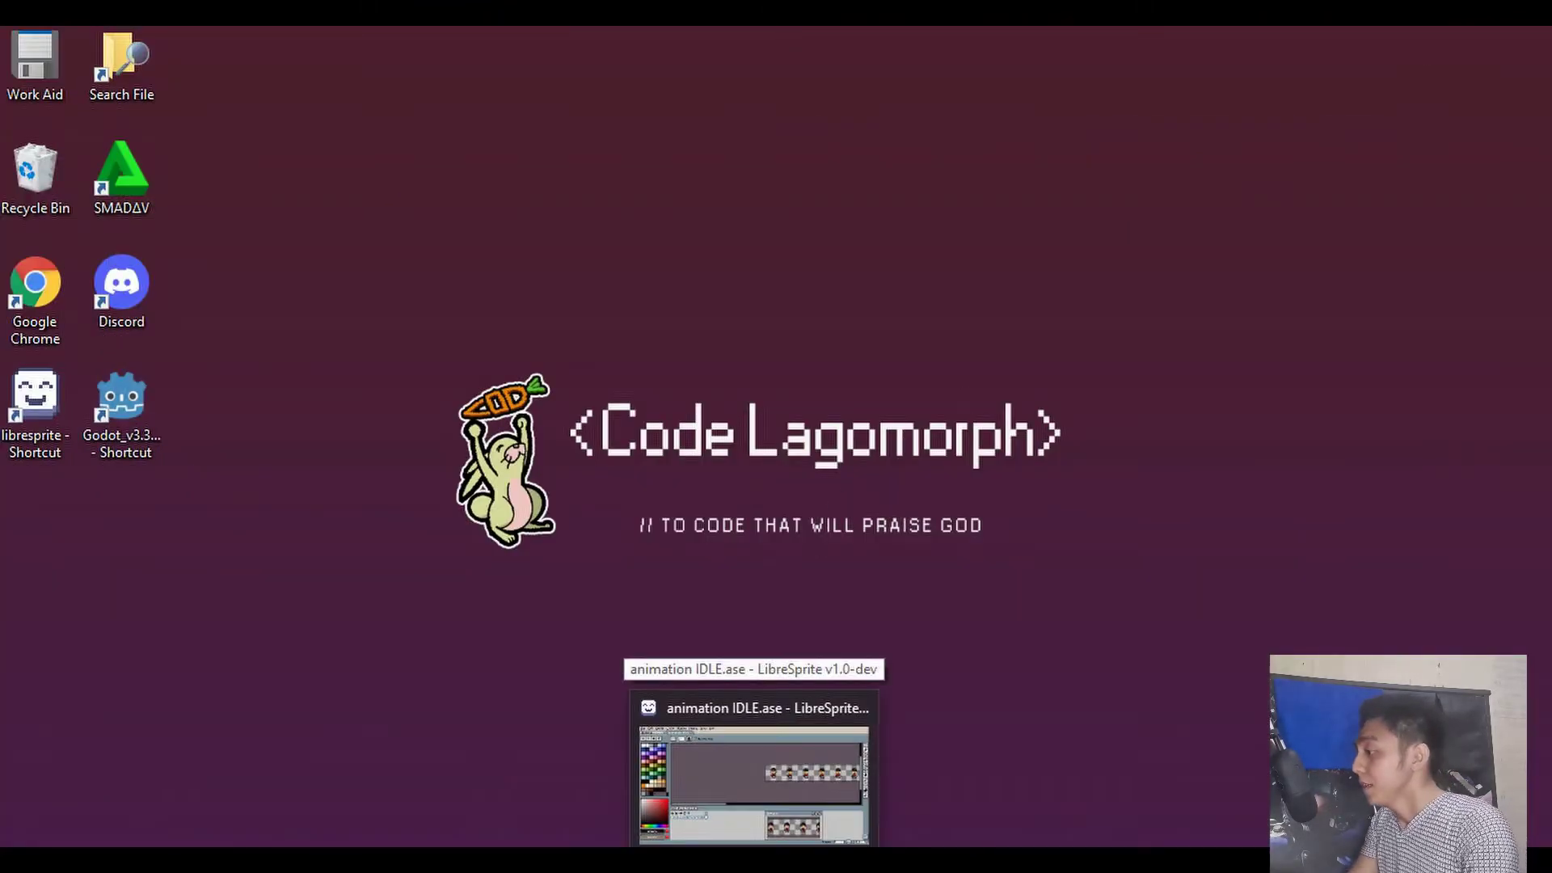
- Save the idle sprite as 'animation IDLE.png' with the png file type
{"action": "left_click", "coordinate": [693, 799]}
{"action": "left_click", "coordinate": [18, 57]}
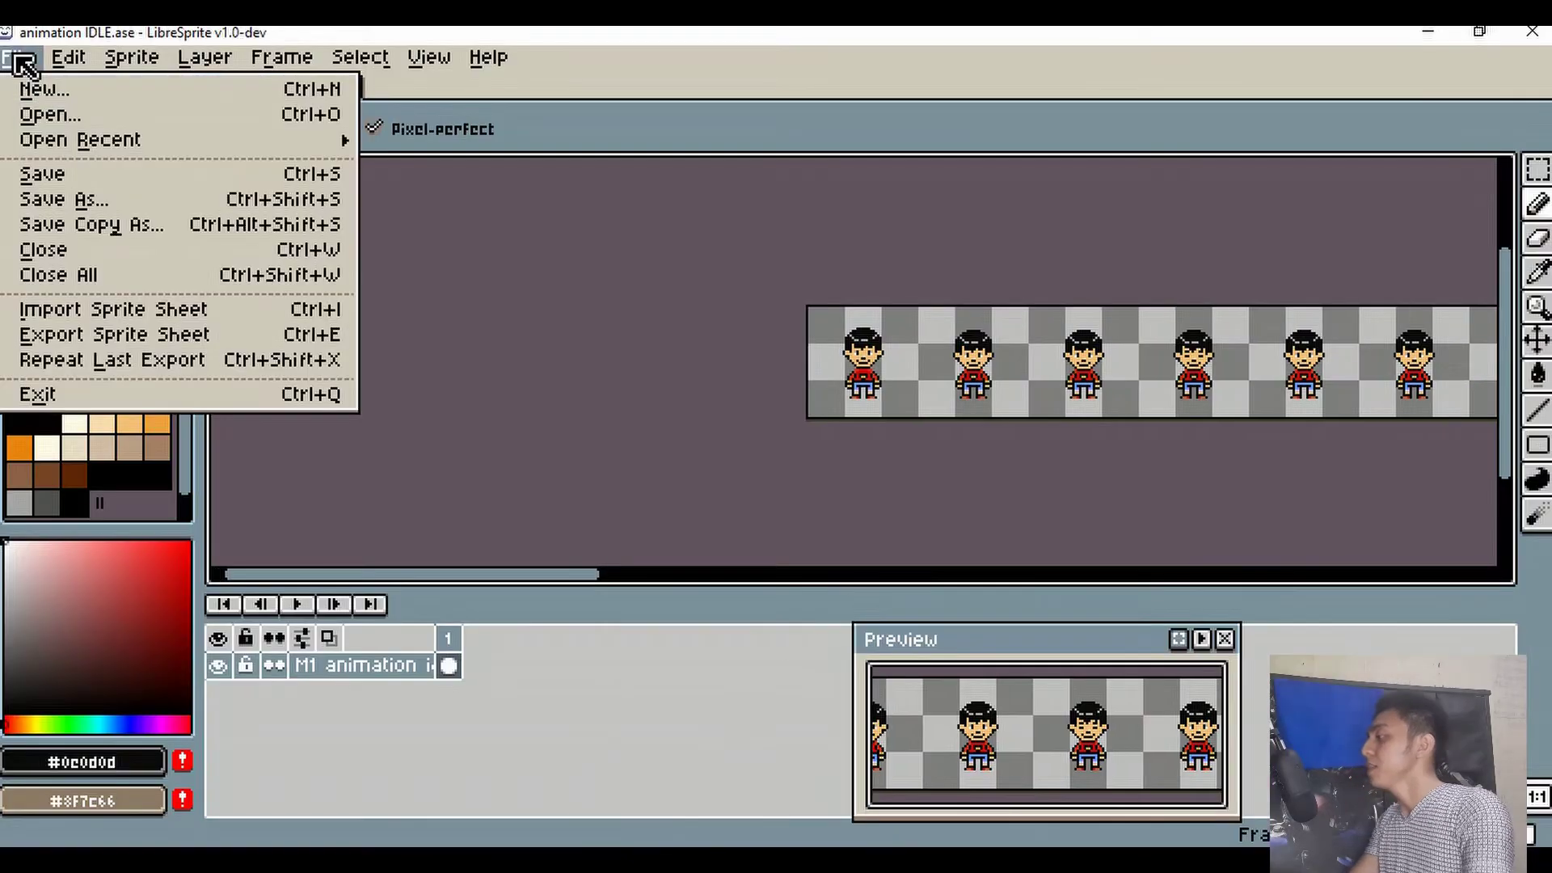
{"action": "left_click", "coordinate": [114, 202]}
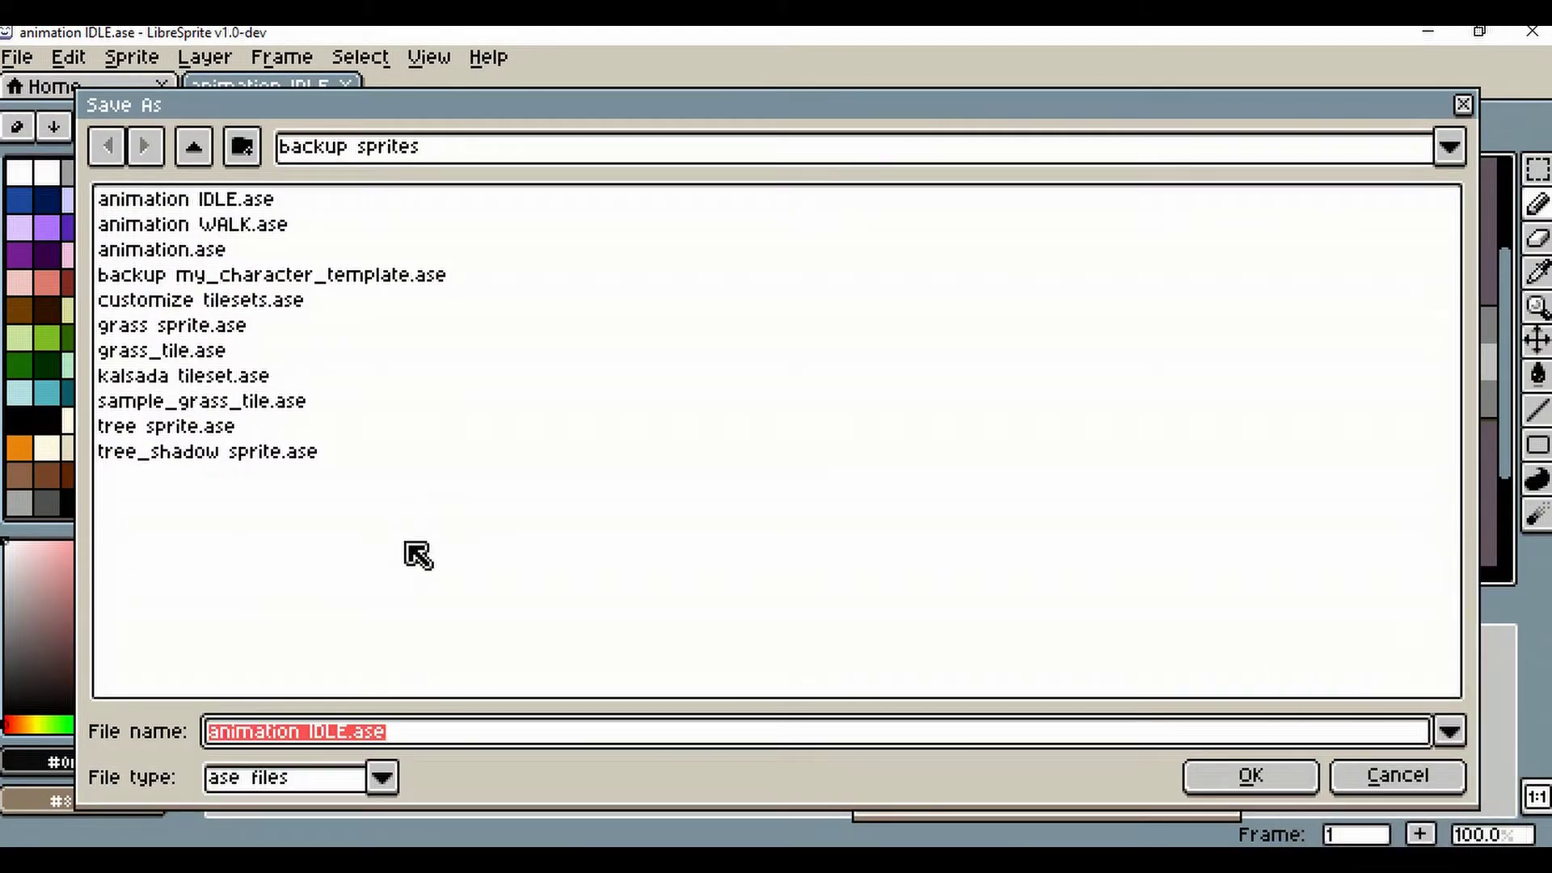
{"action": "left_click", "coordinate": [377, 779]}
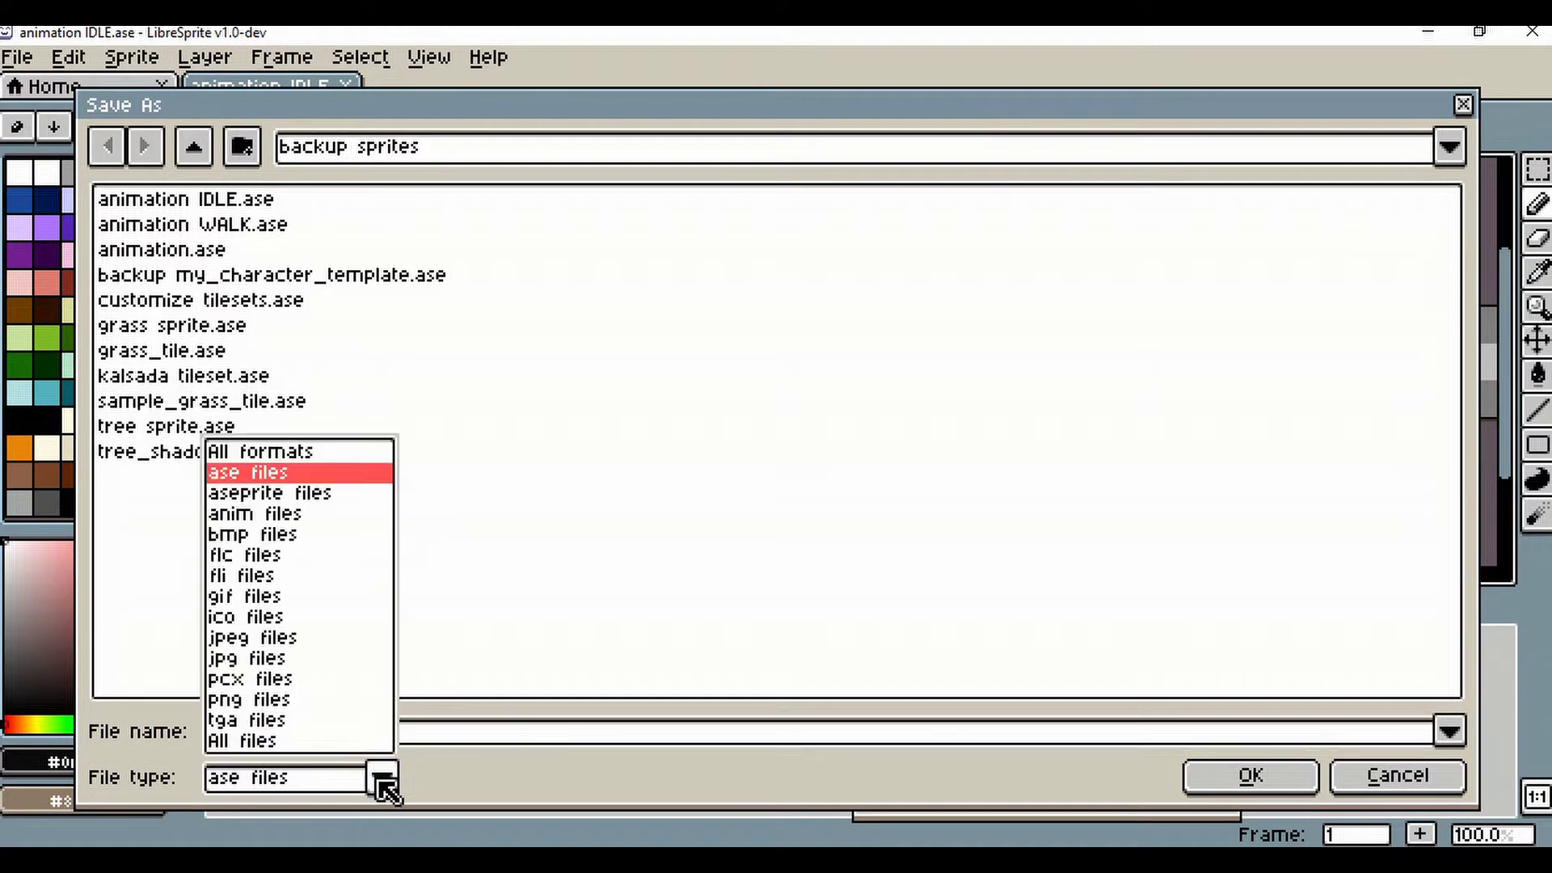
{"action": "left_click", "coordinate": [273, 703]}
{"action": "left_click", "coordinate": [1262, 783]}
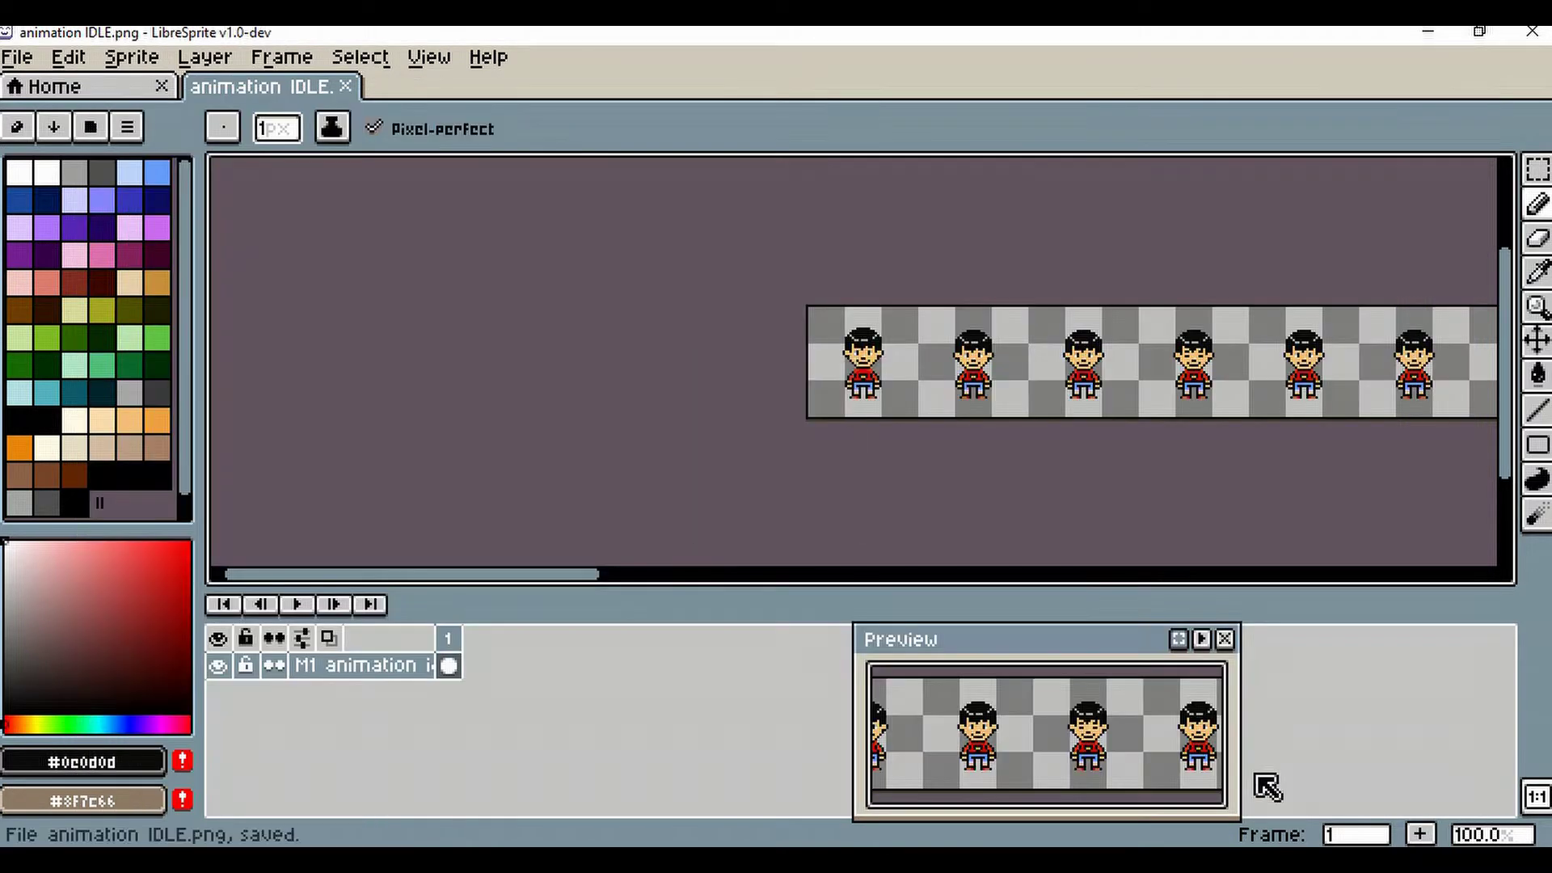
- Open animation WALK.ase, save it as 'animation WALKING.png', then close LibreSprite
{"action": "left_click", "coordinate": [22, 60]}
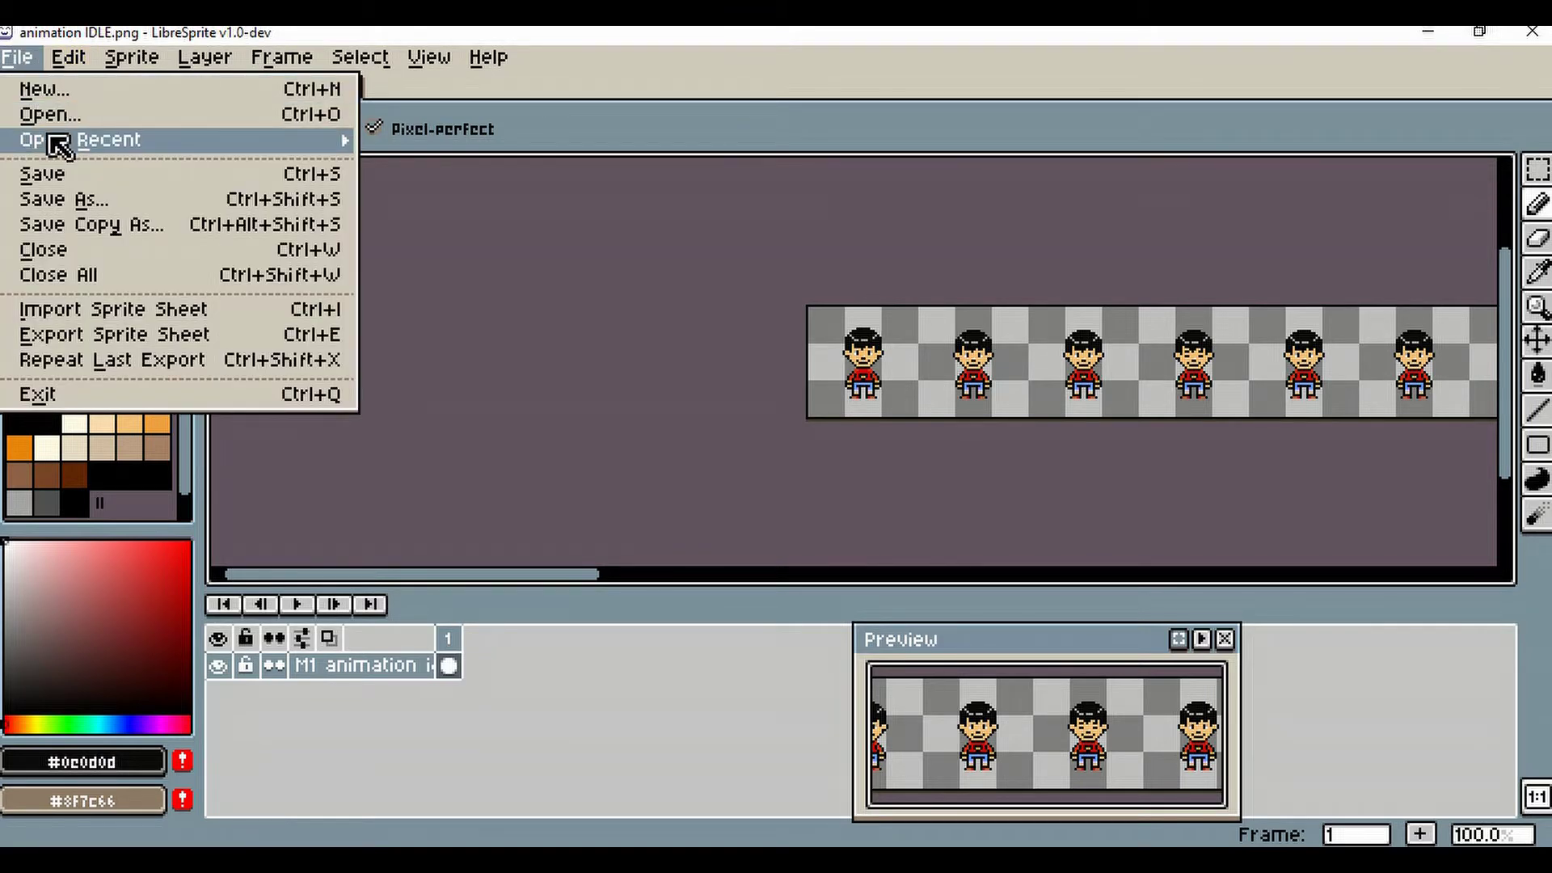
{"action": "mouse_move", "coordinate": [59, 145]}
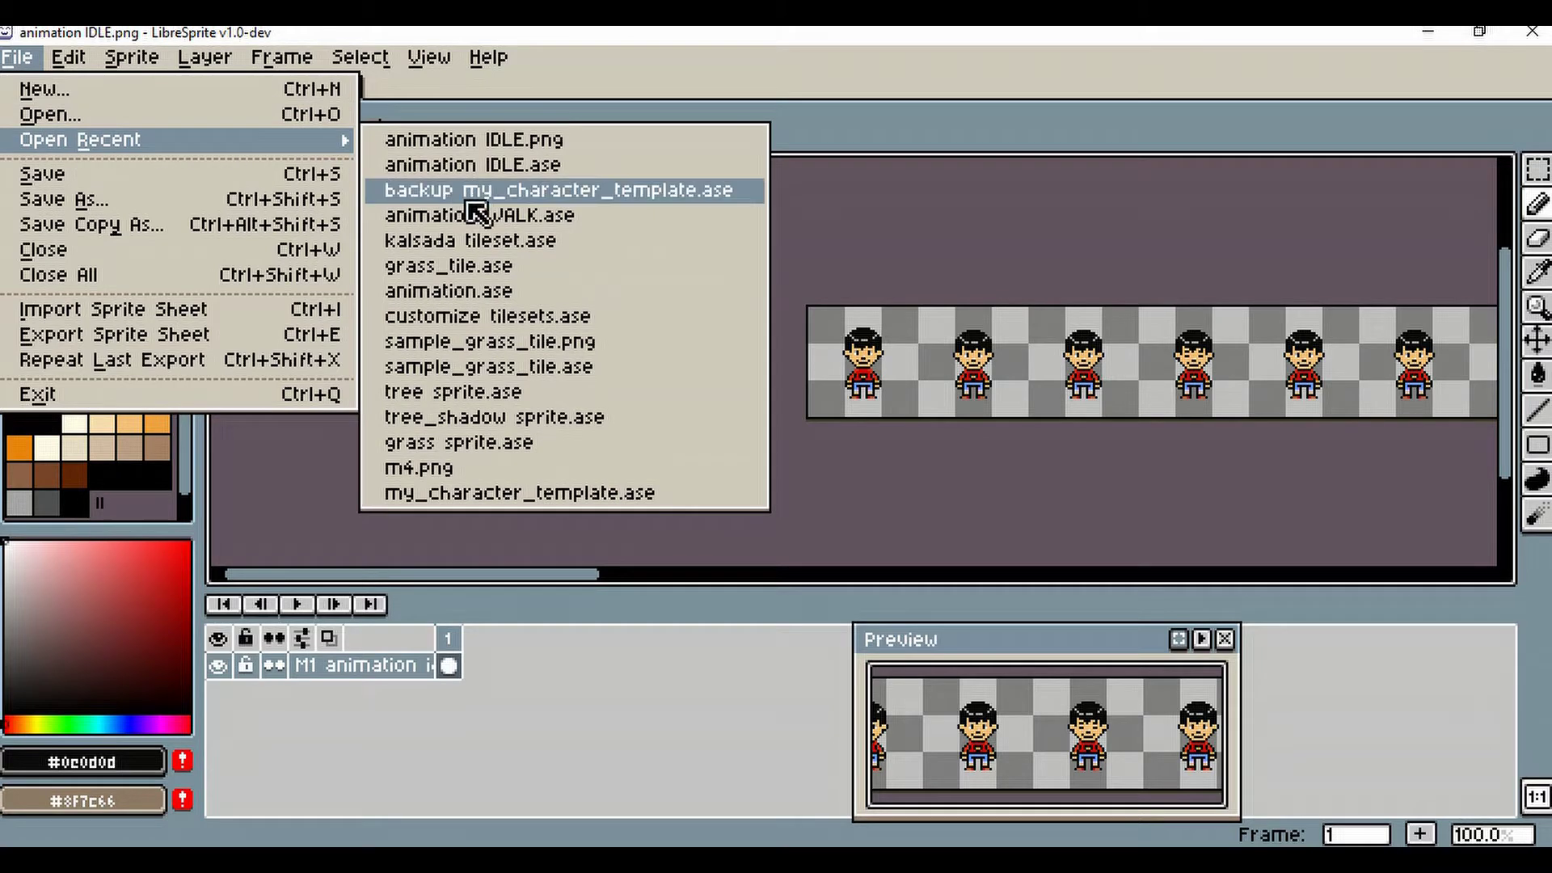
{"action": "left_click", "coordinate": [472, 217]}
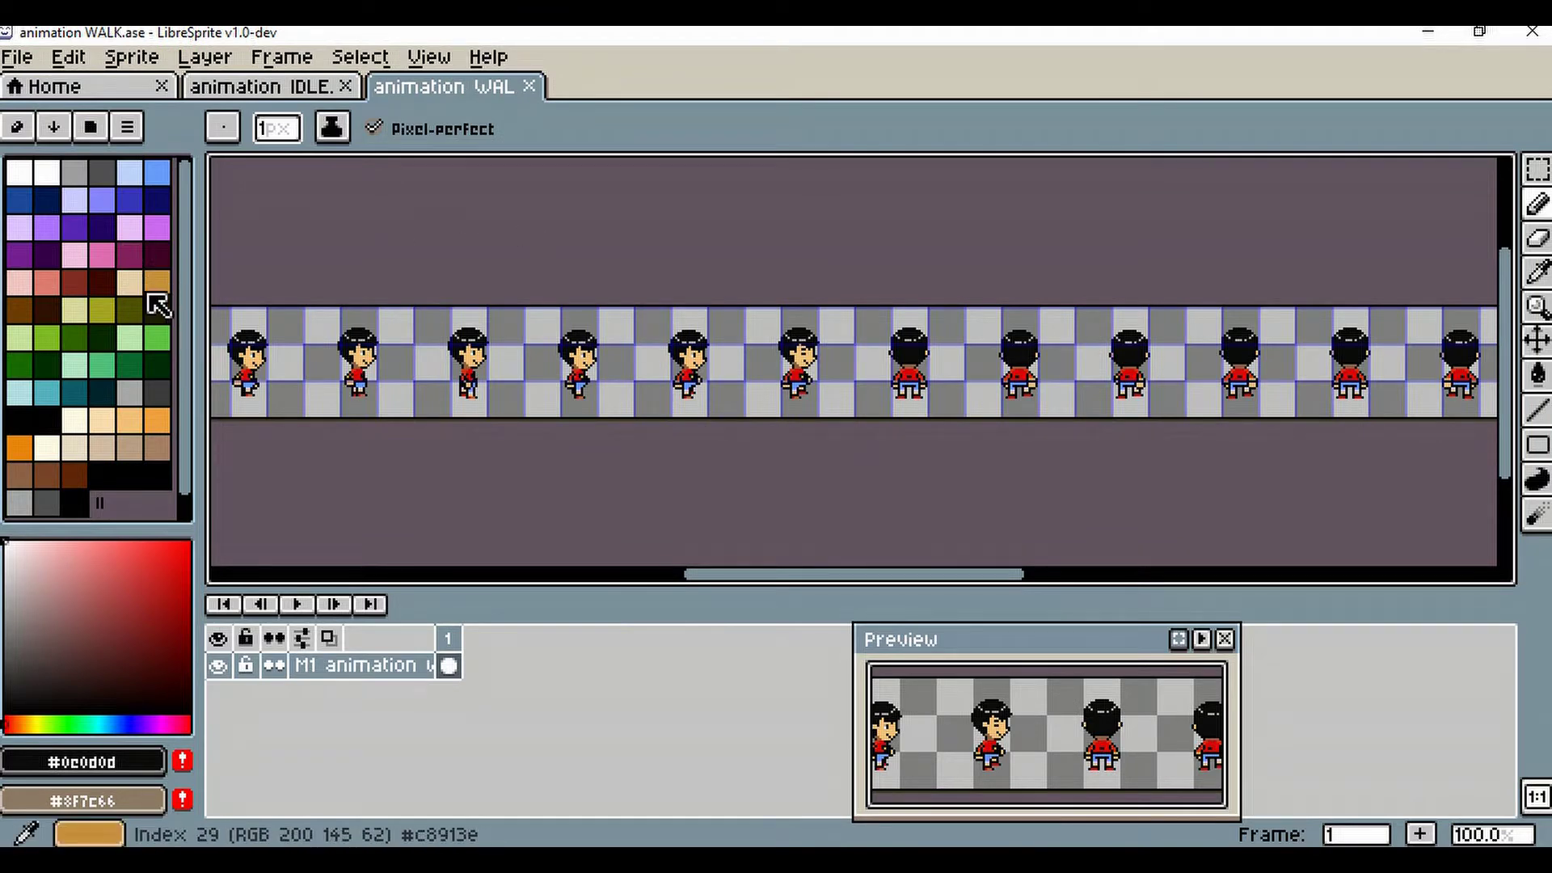
{"action": "left_click", "coordinate": [18, 59]}
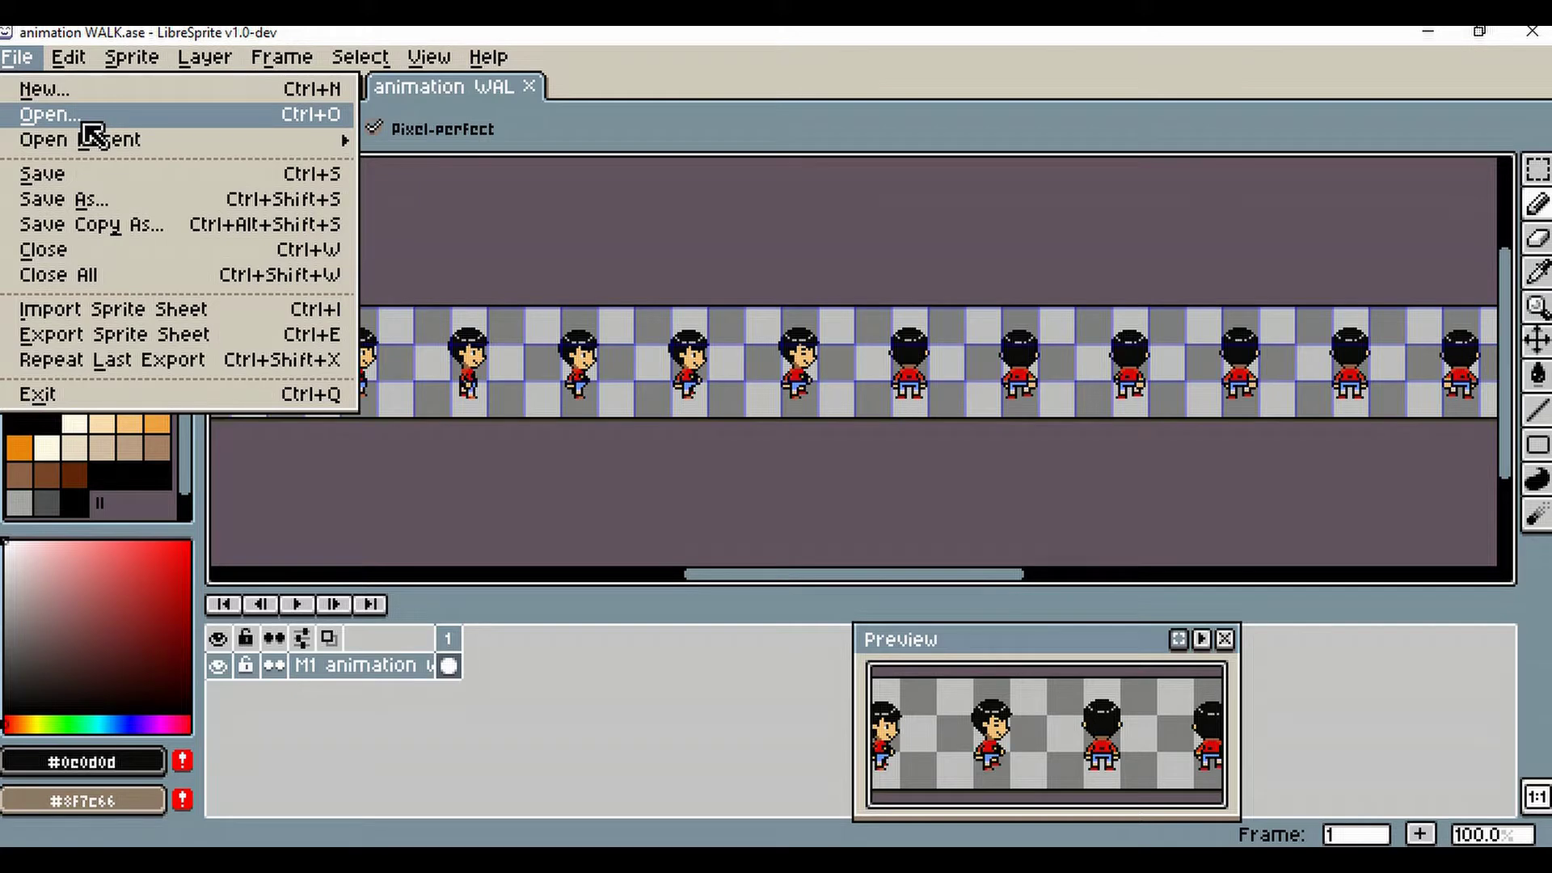
{"action": "left_click", "coordinate": [123, 201]}
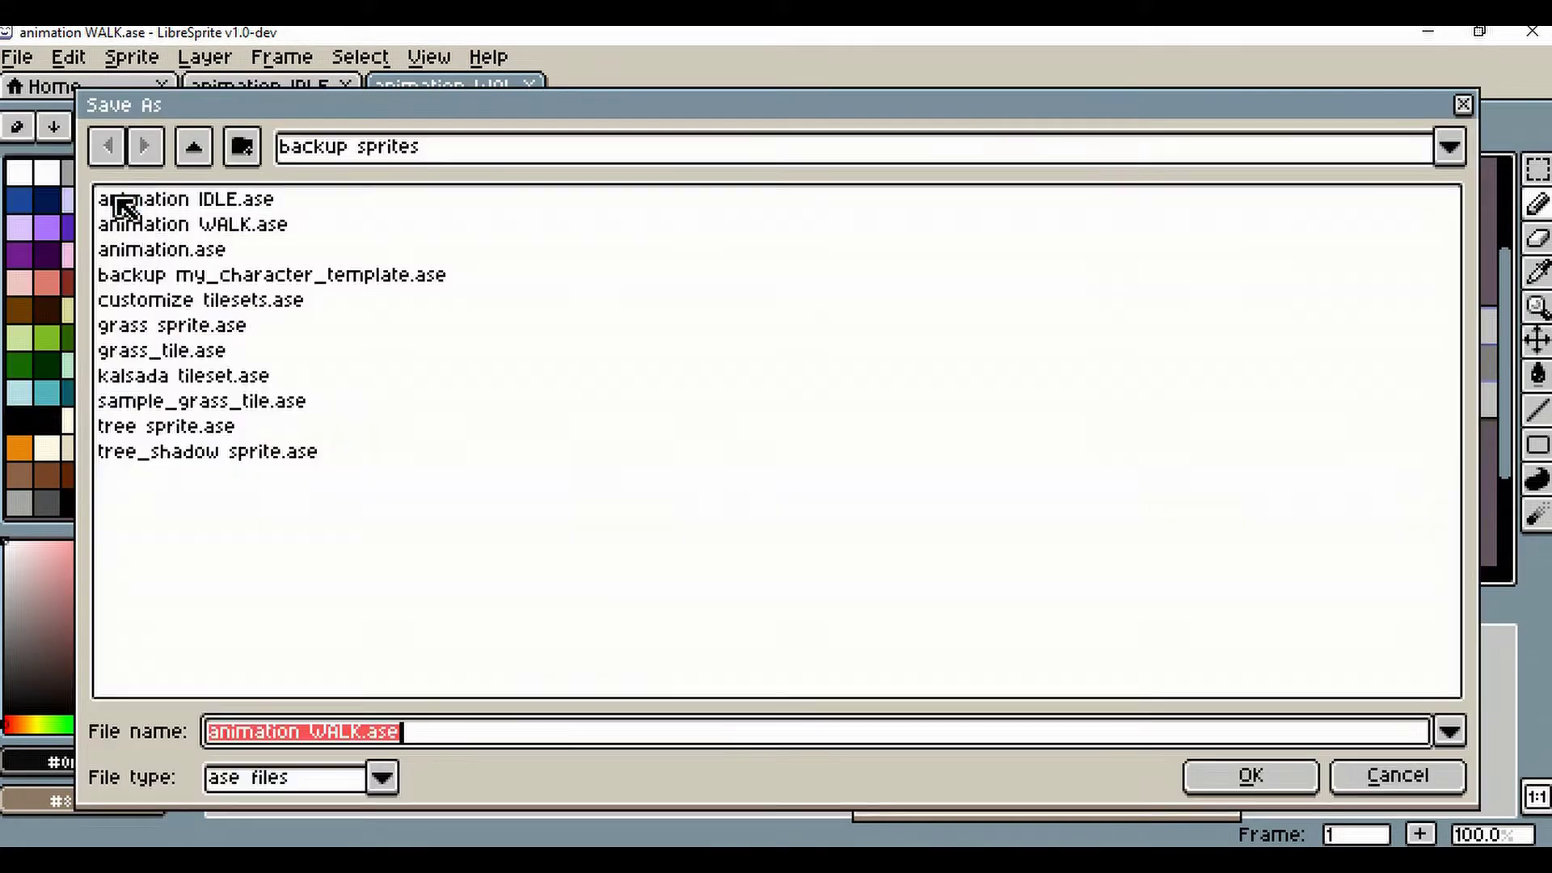
{"action": "left_click", "coordinate": [369, 735]}
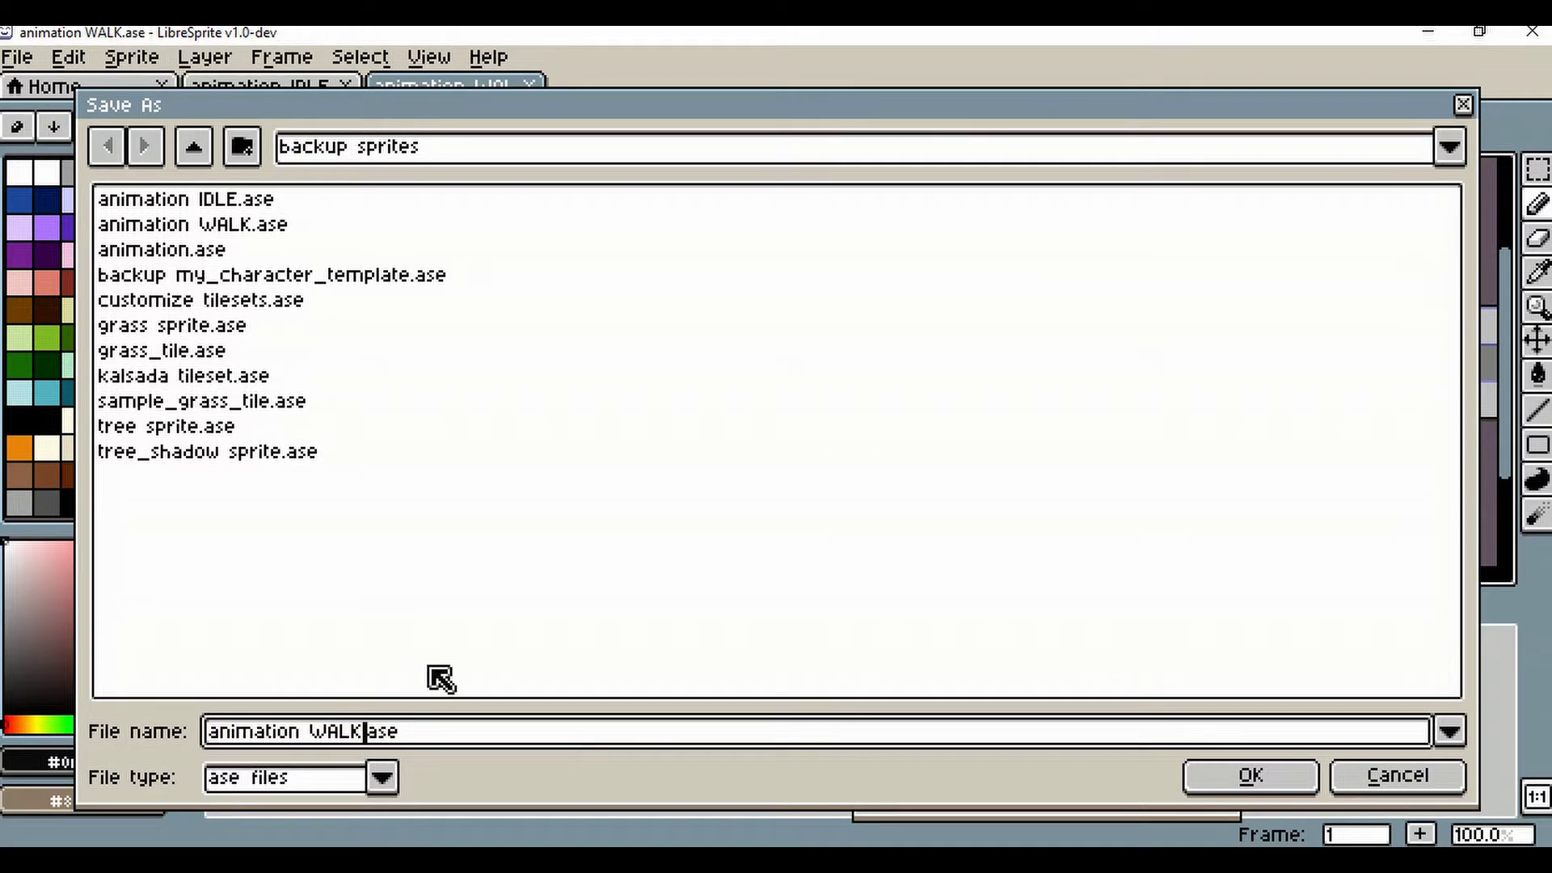
{"action": "type", "text": "ING"}
{"action": "left_click", "coordinate": [381, 778]}
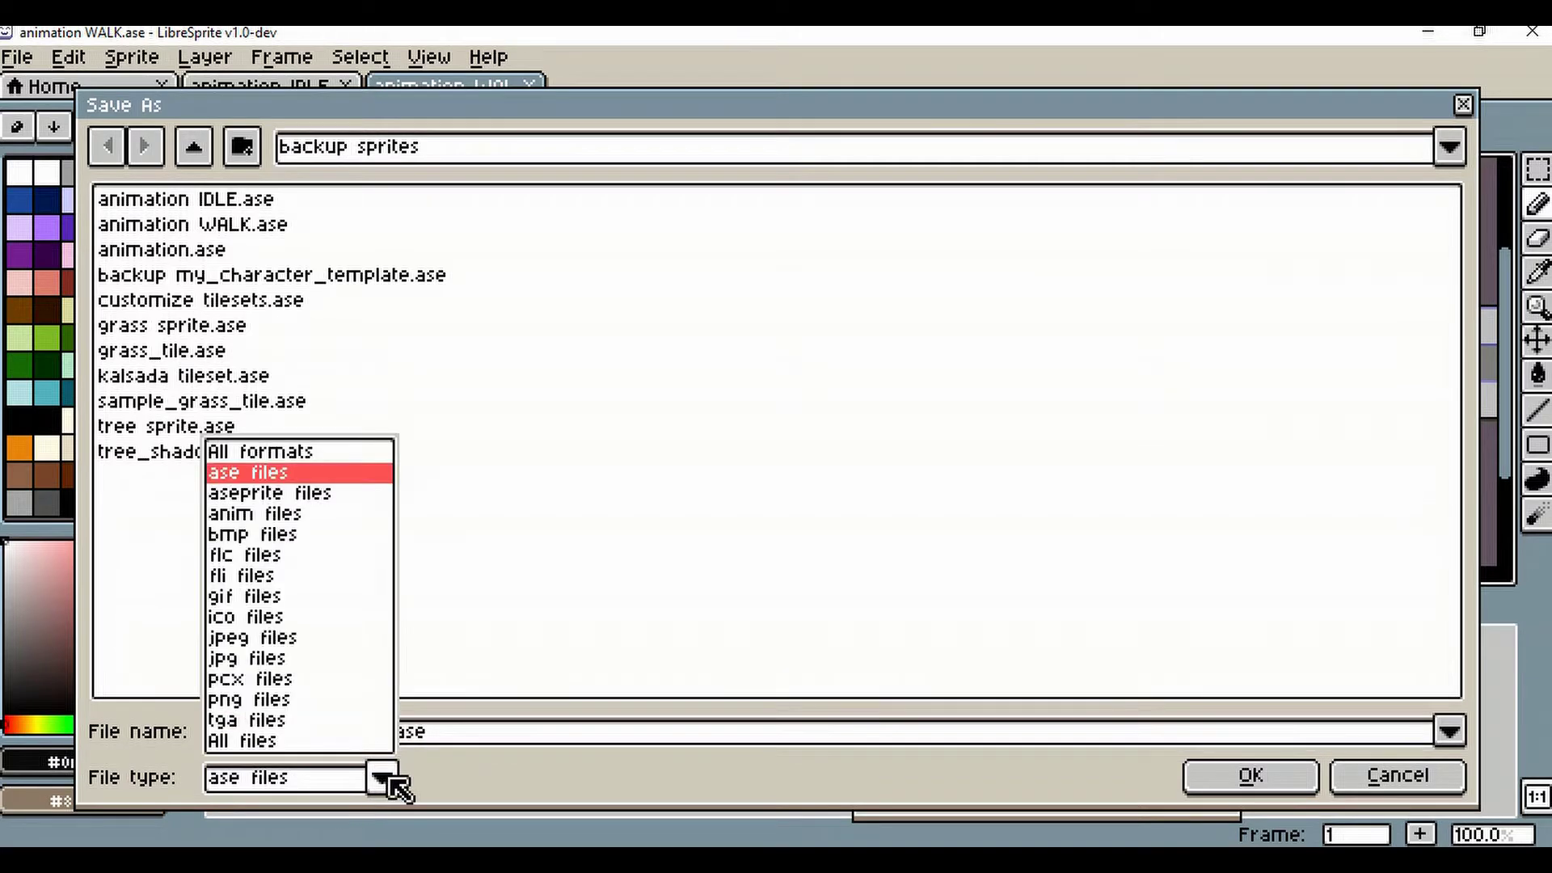
{"action": "left_click", "coordinate": [246, 699]}
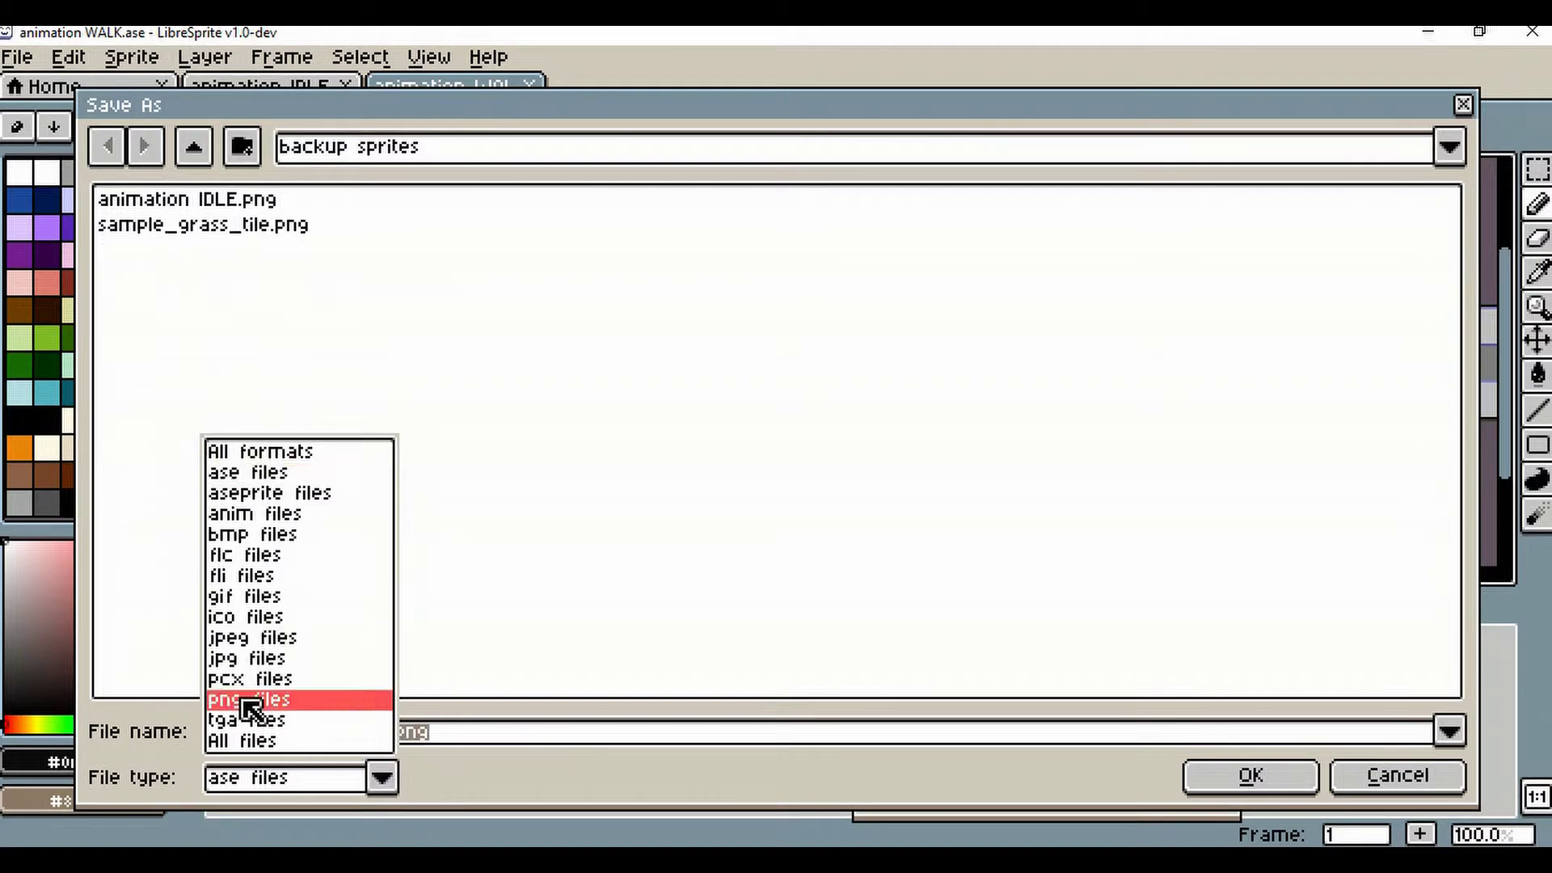
{"action": "left_click", "coordinate": [1253, 774]}
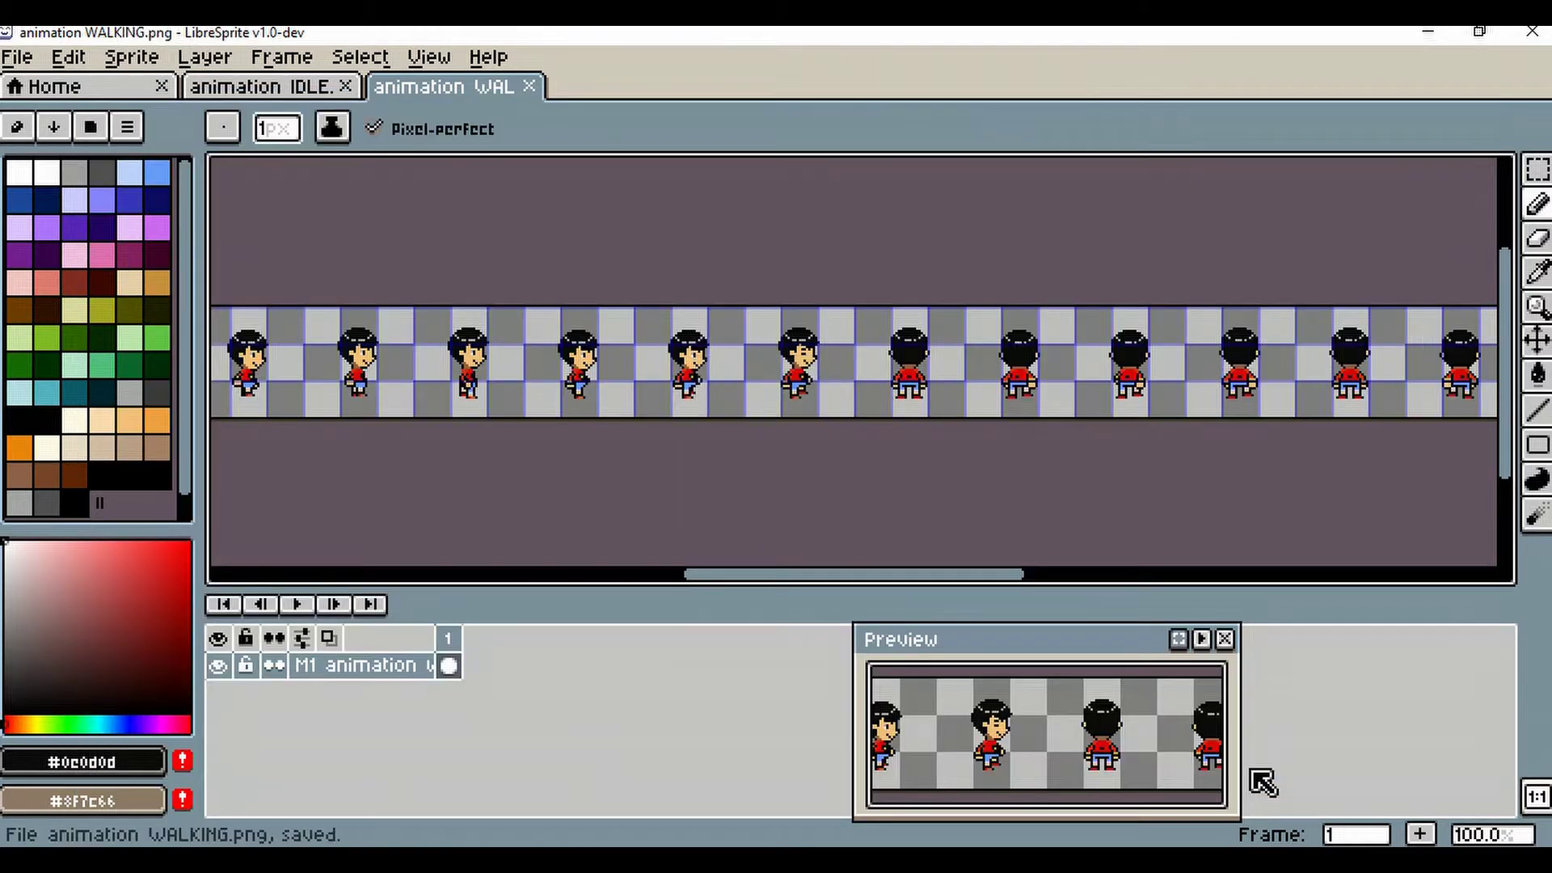
{"action": "left_click", "coordinate": [1532, 34]}
- Copy animation IDLE.png and animation WALKING.png from backup sprites to the desktop, then close Explorer
{"action": "key", "text": "alt+Tab"}
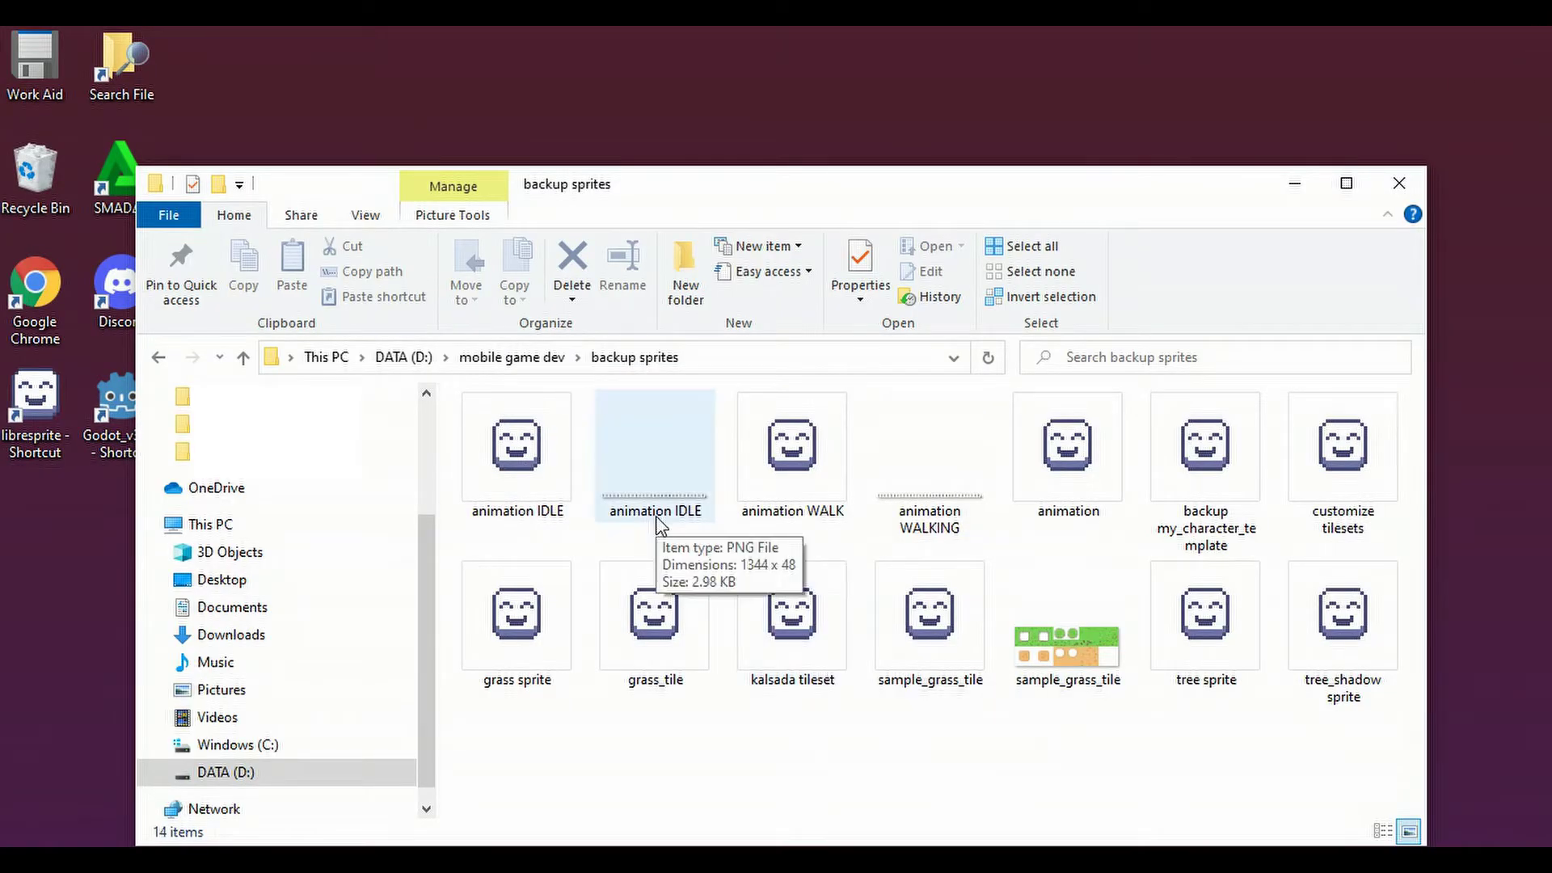
{"action": "left_click", "coordinate": [655, 485]}
{"action": "left_click", "coordinate": [922, 509], "text": "ctrl"}
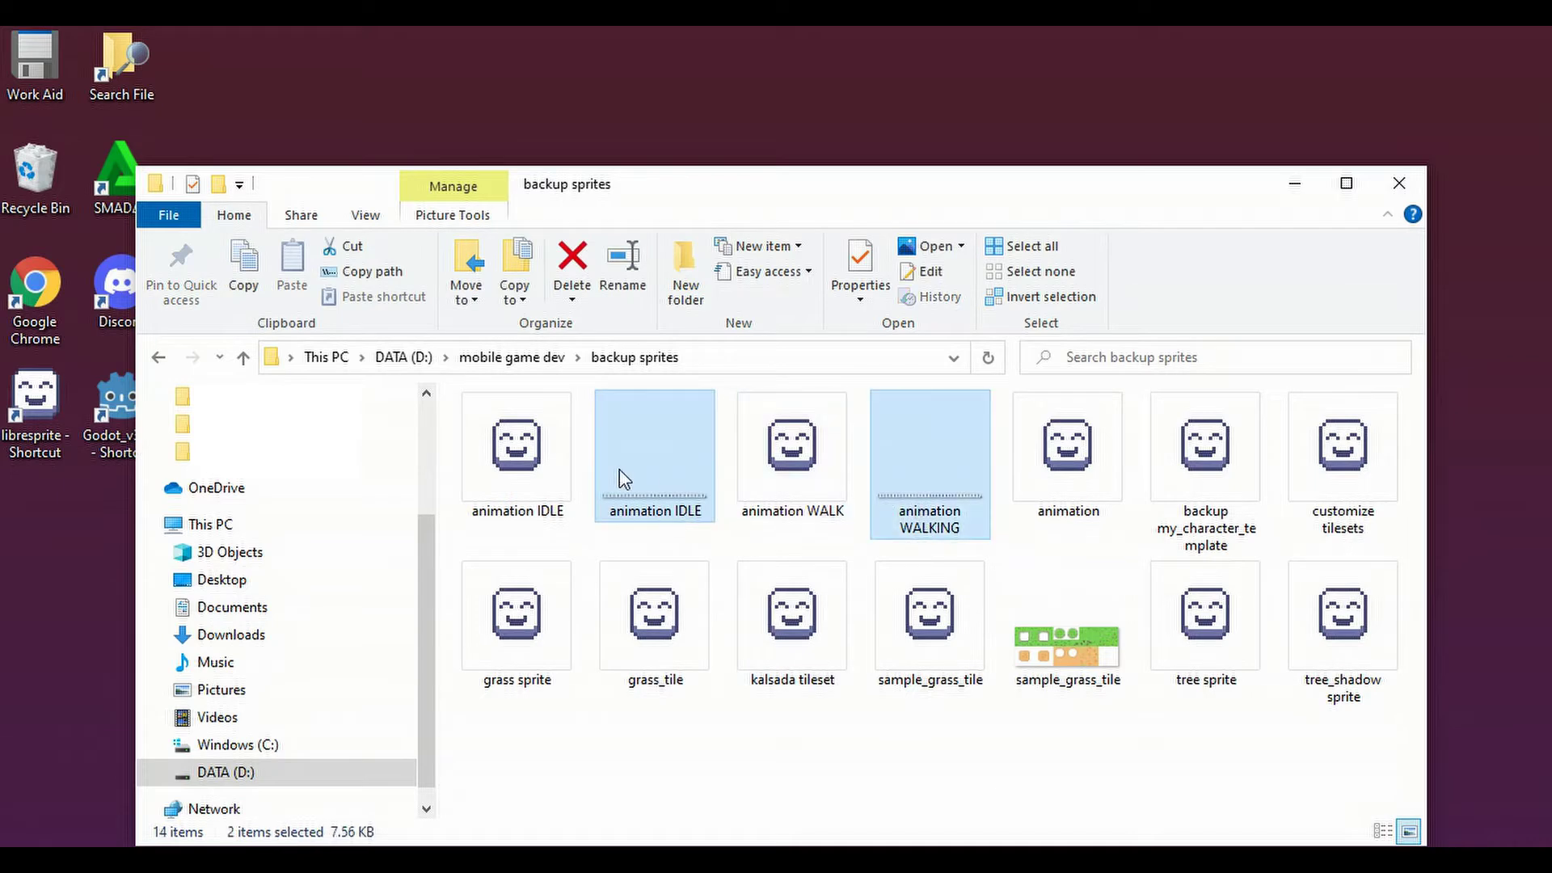
{"action": "left_click_drag", "start_coordinate": [632, 483], "coordinate": [567, 113]}
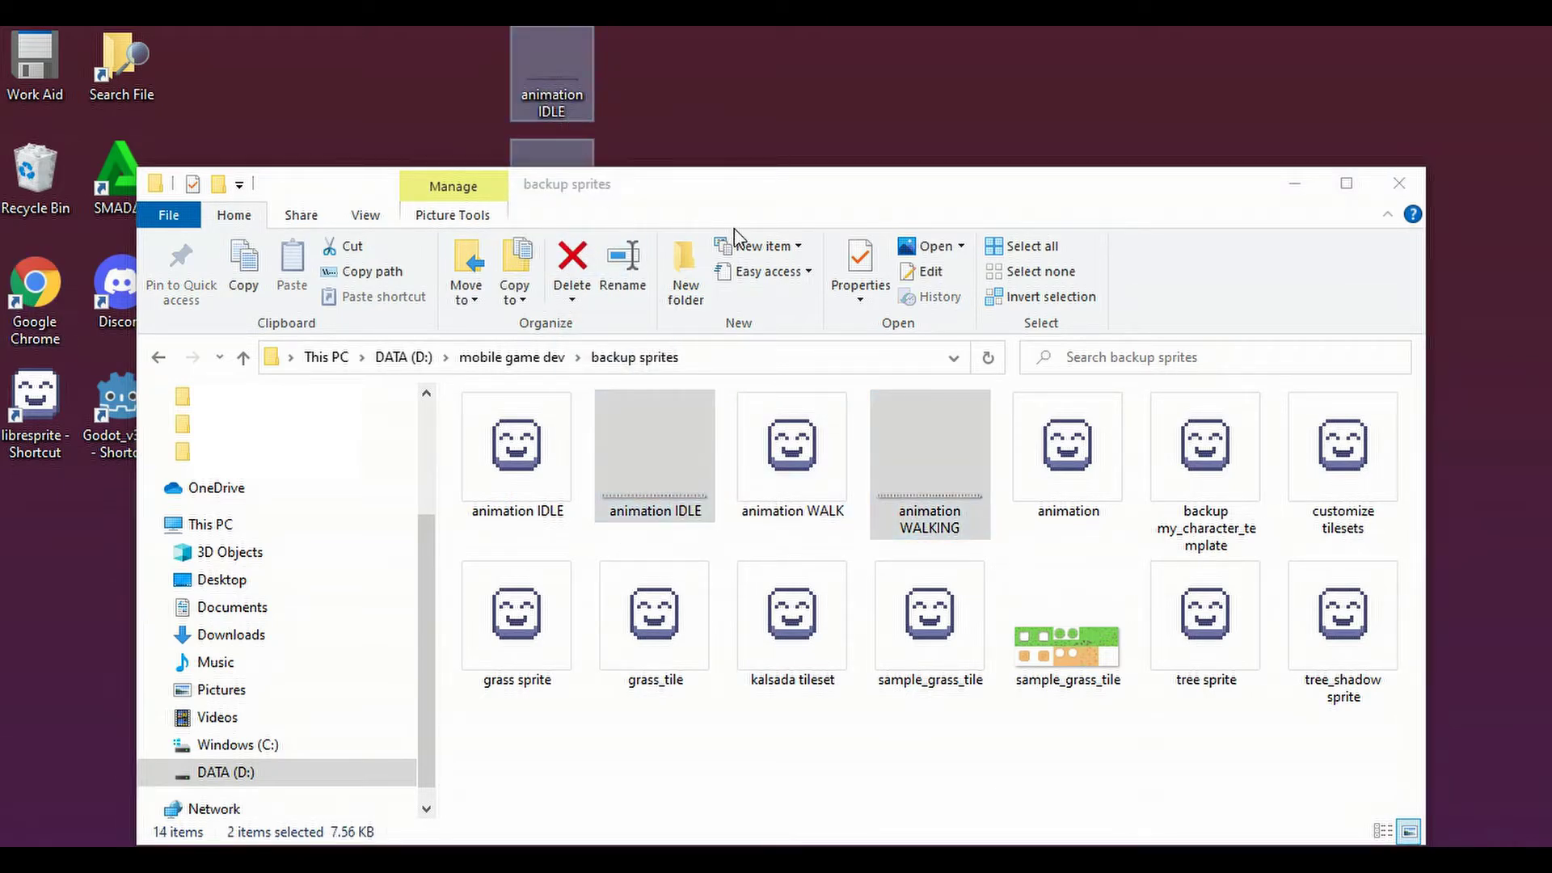
{"action": "left_click", "coordinate": [1395, 191]}
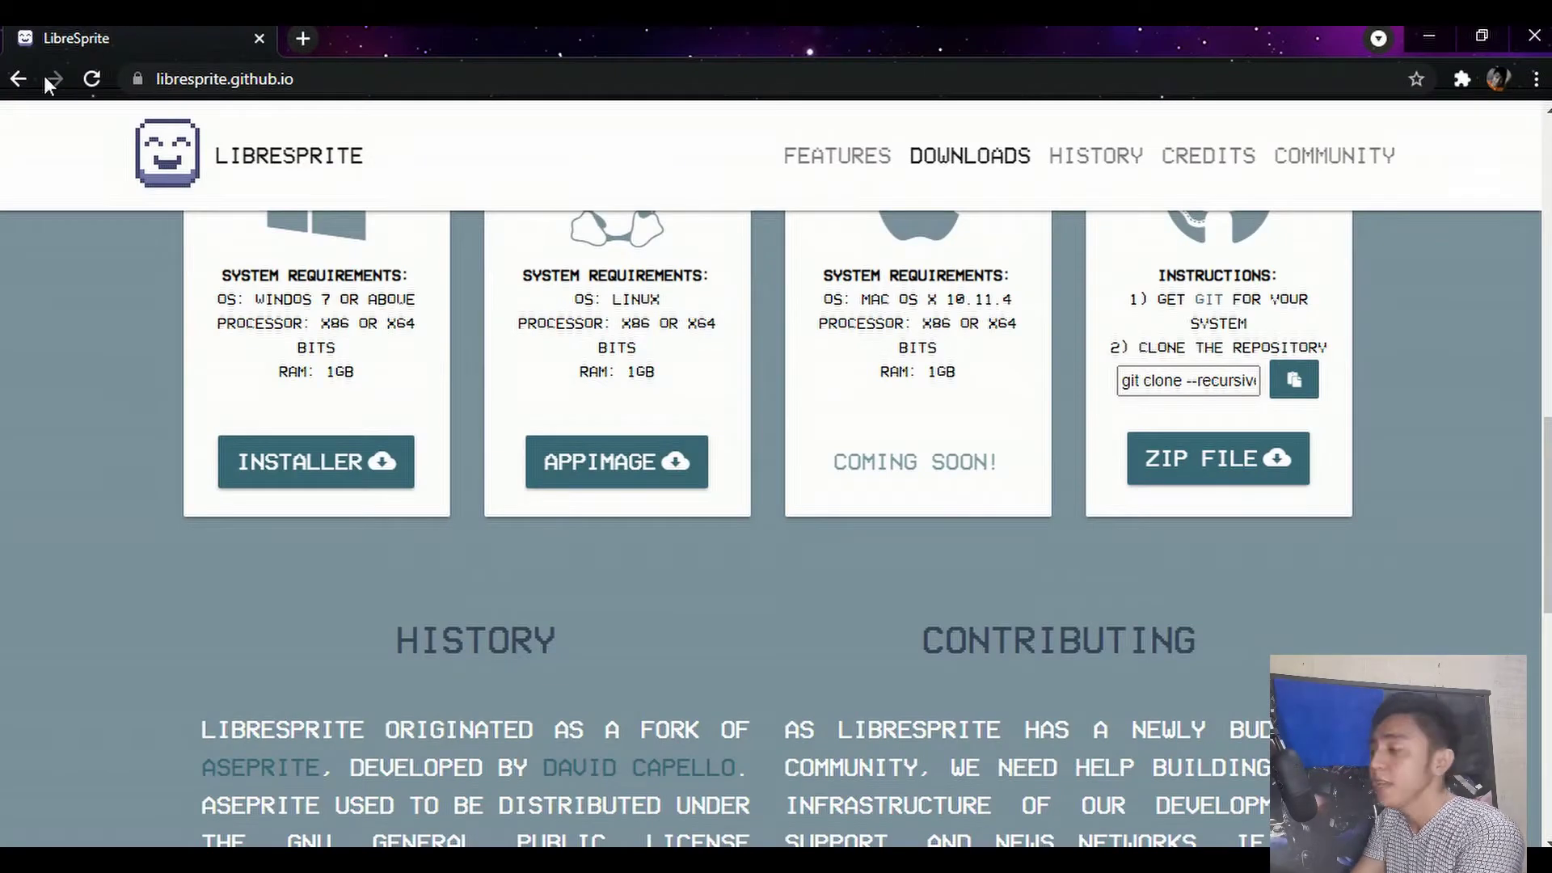
- Go back to Google and replace the search with 'godot'
{"action": "left_click", "coordinate": [17, 79]}
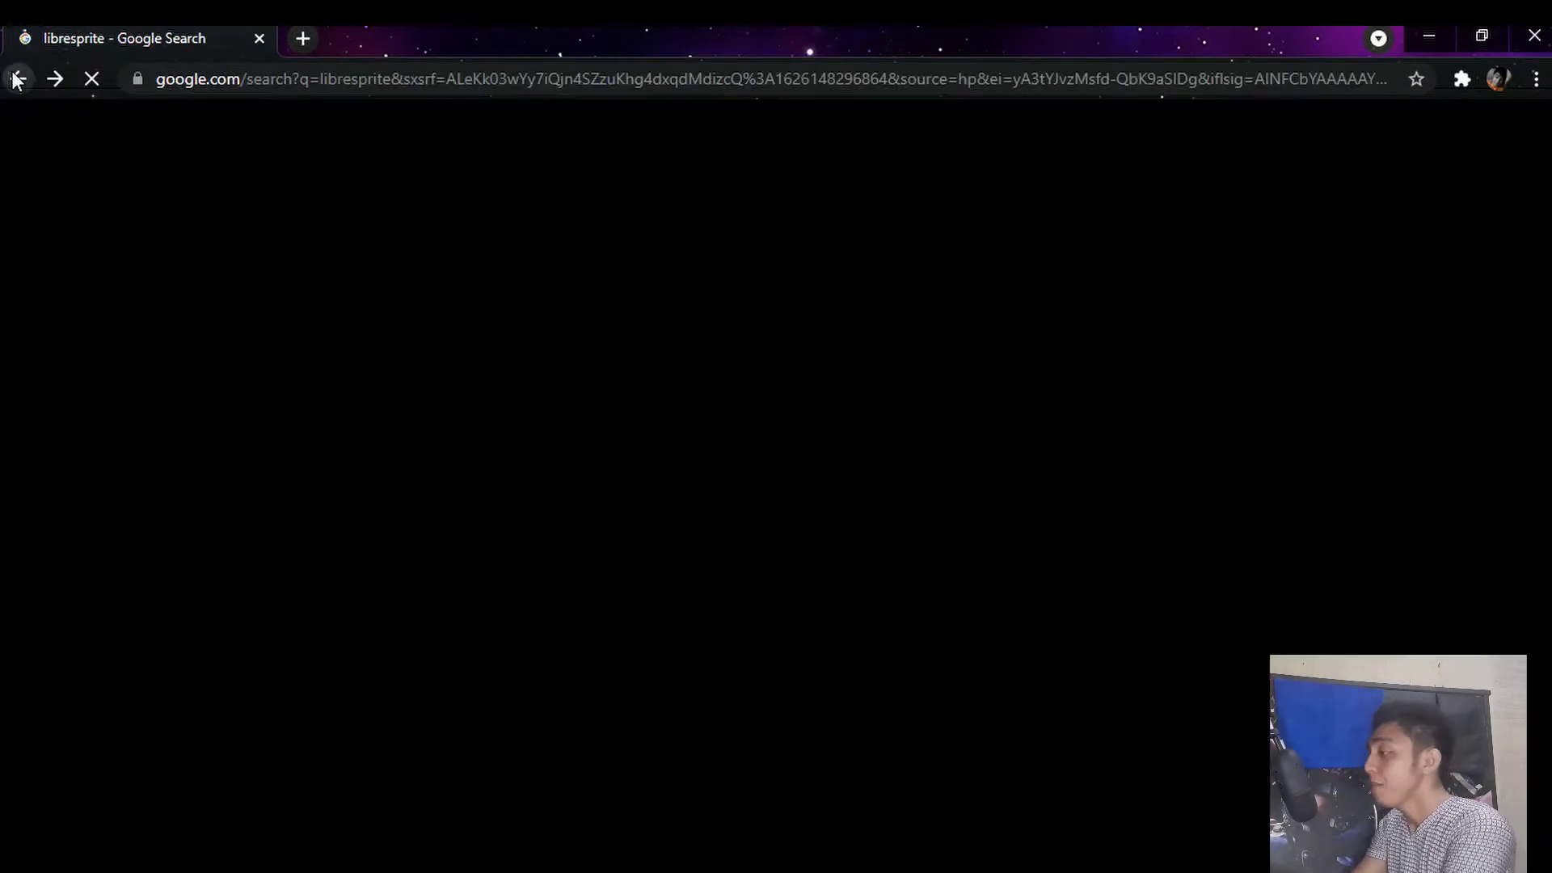
{"action": "left_click_drag", "start_coordinate": [357, 153], "coordinate": [113, 158]}
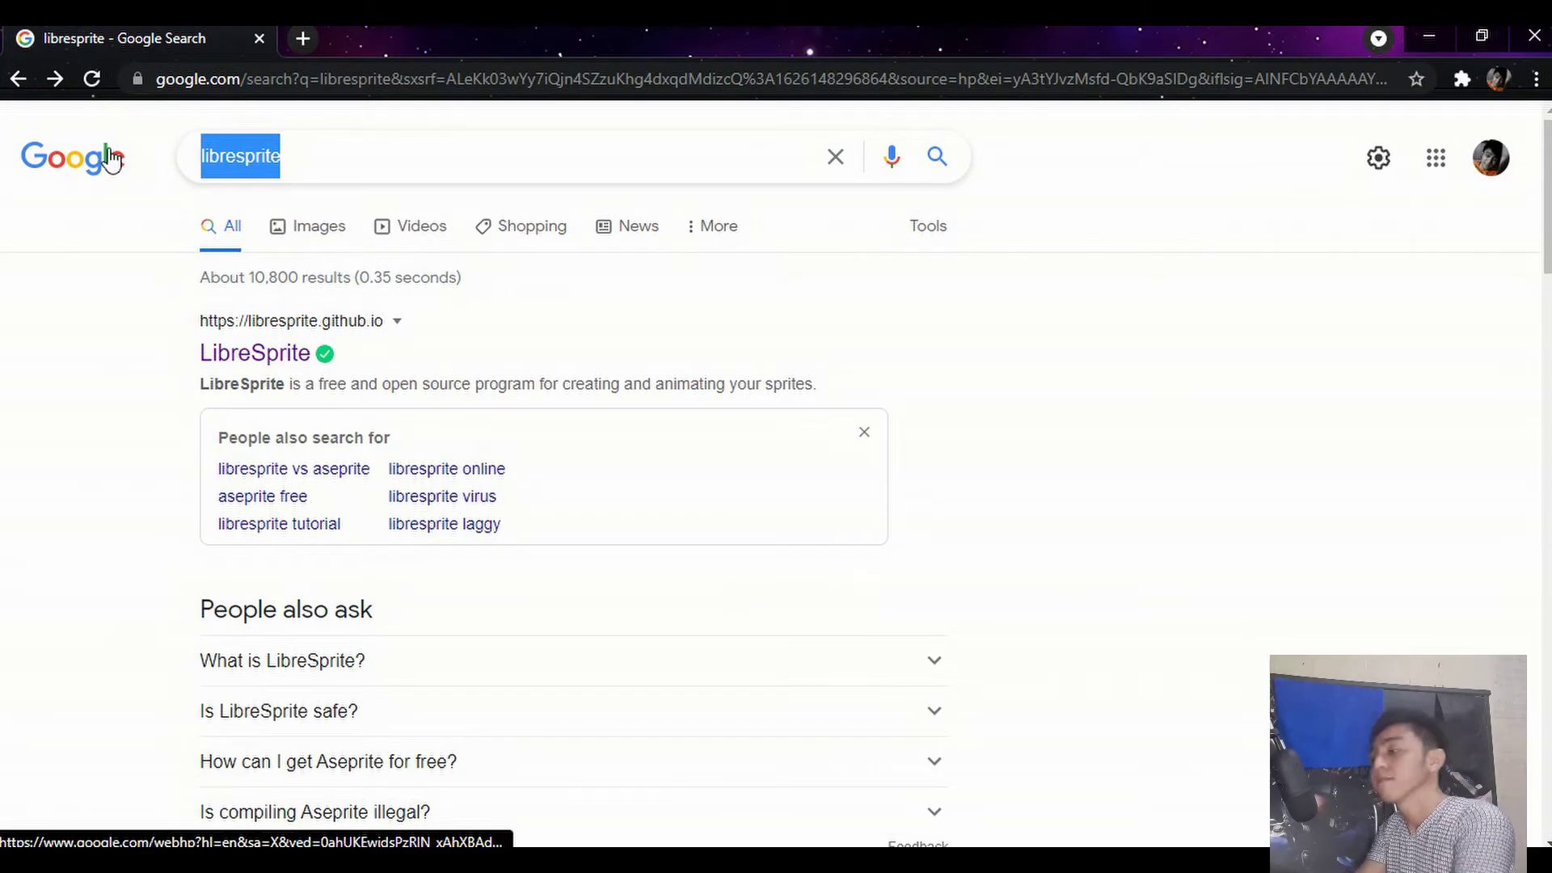
{"action": "type", "text": "godot"}
{"action": "key", "text": "Escape"}
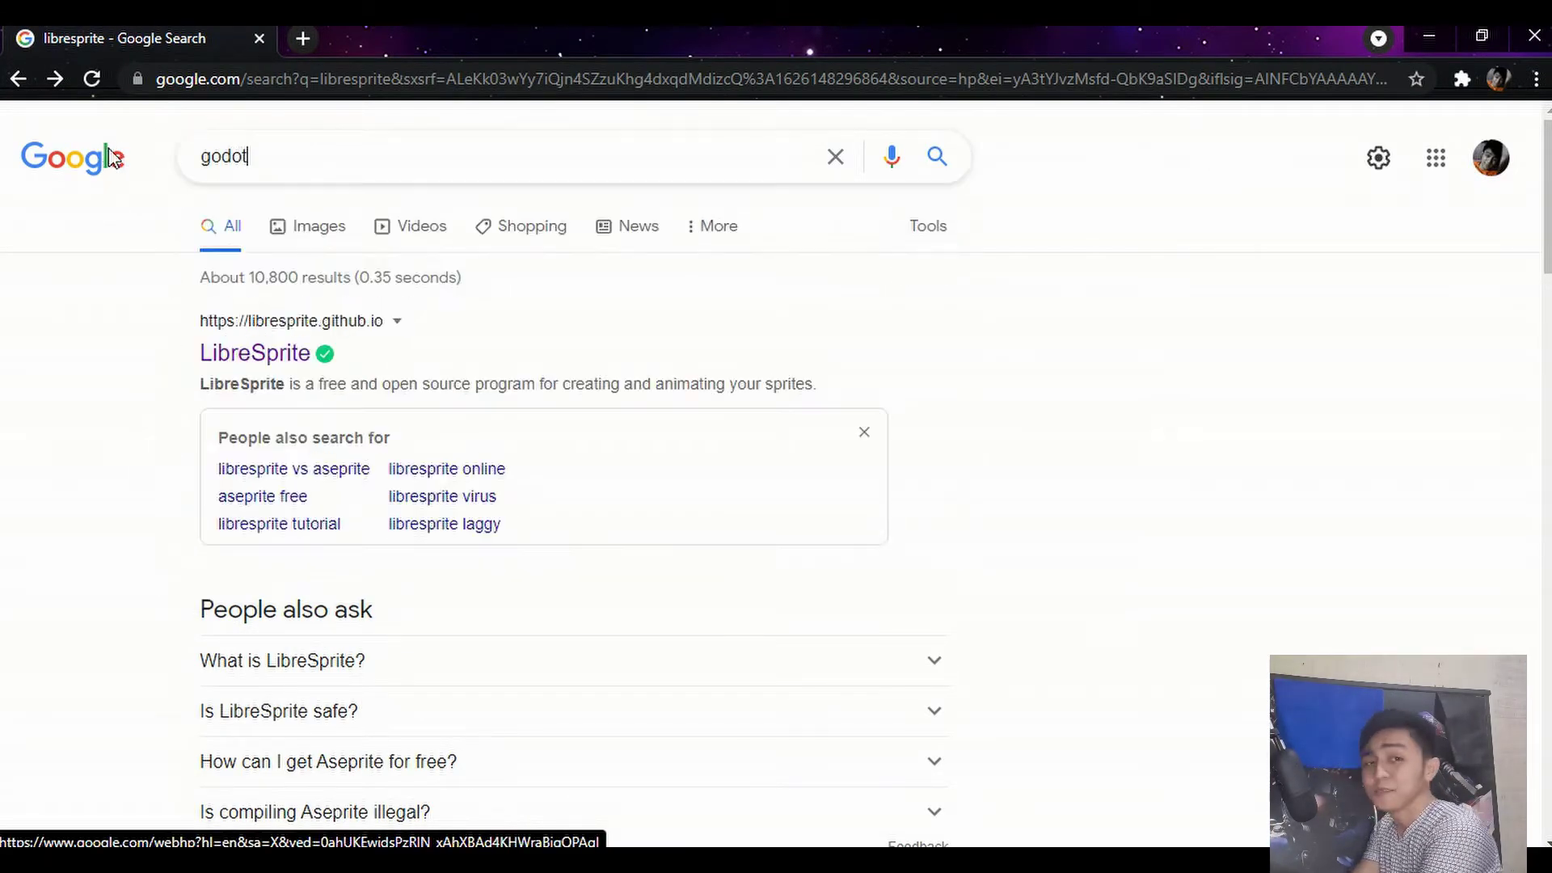
{"action": "key", "text": "Return"}
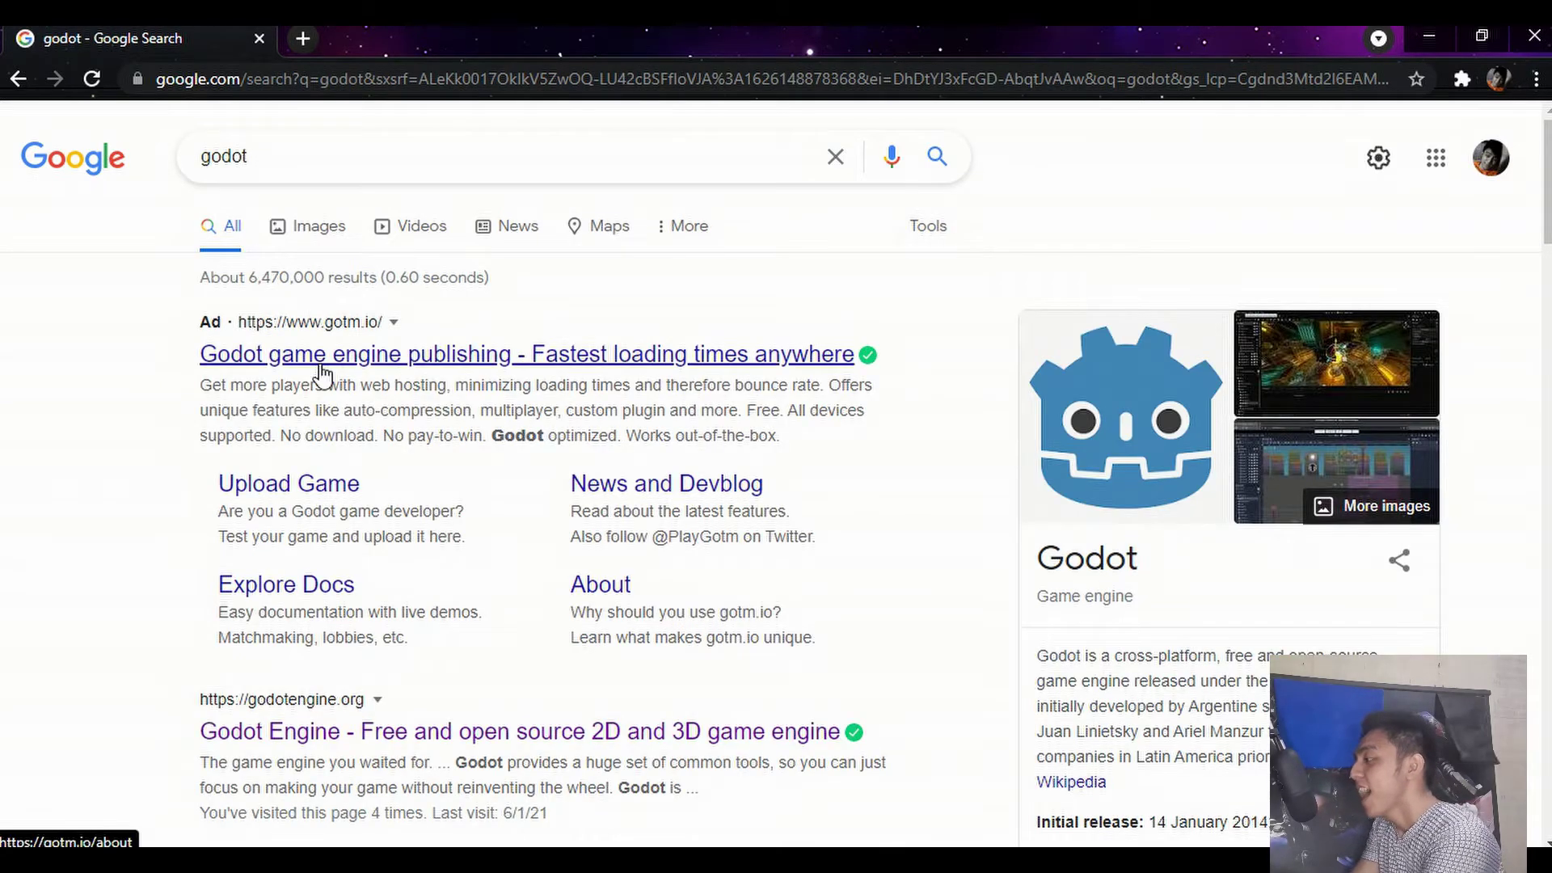
- Open the godotengine.org result and go to its Download page
{"action": "scroll", "coordinate": [315, 530], "scroll_direction": "down", "scroll_amount": 3}
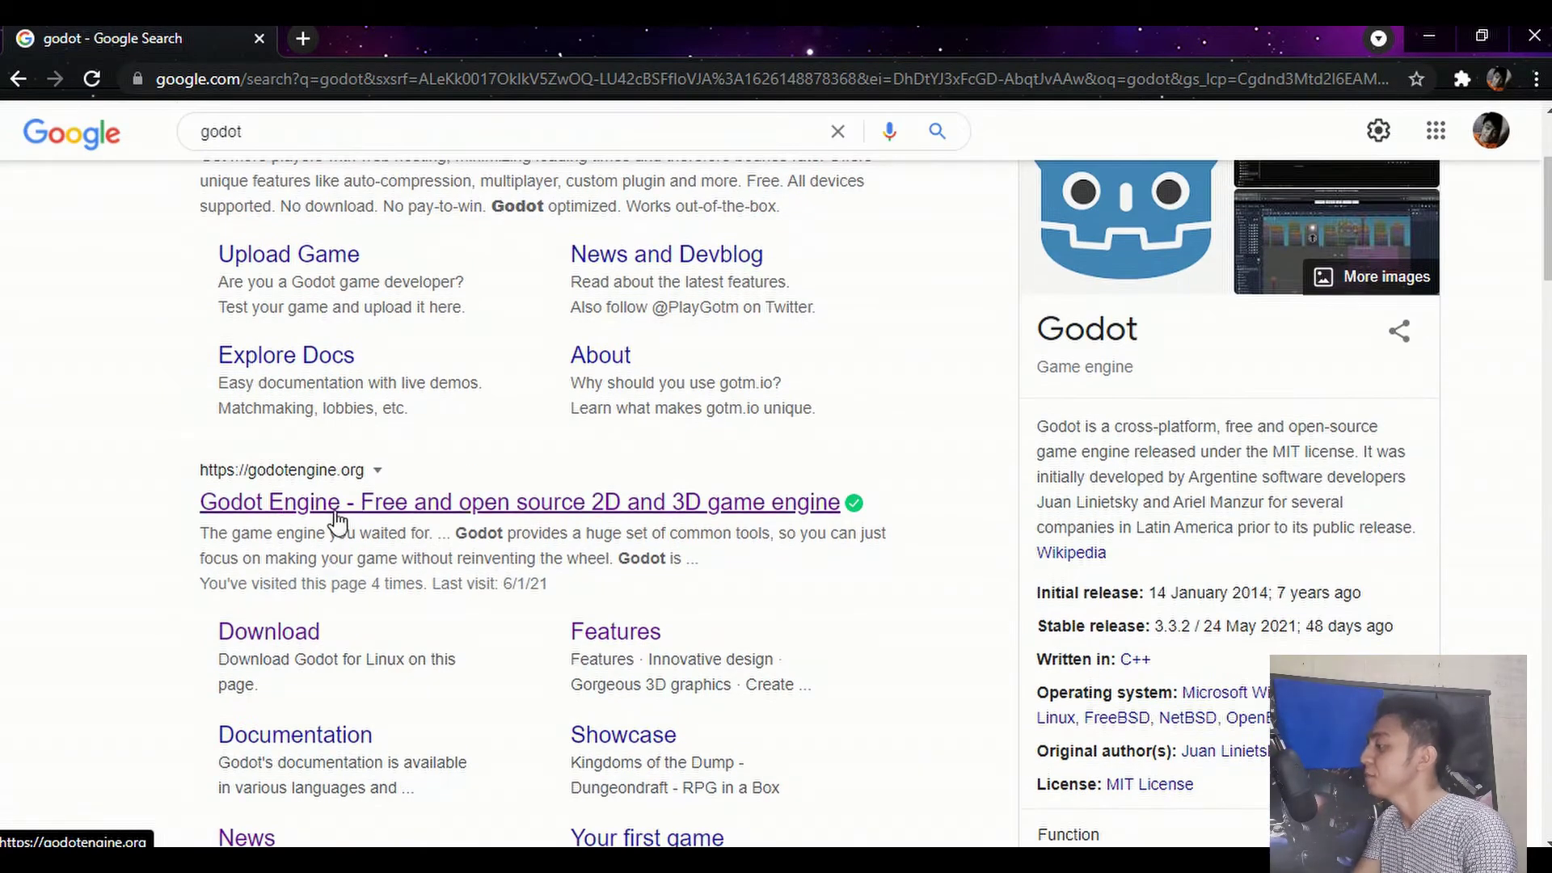
{"action": "left_click", "coordinate": [335, 514]}
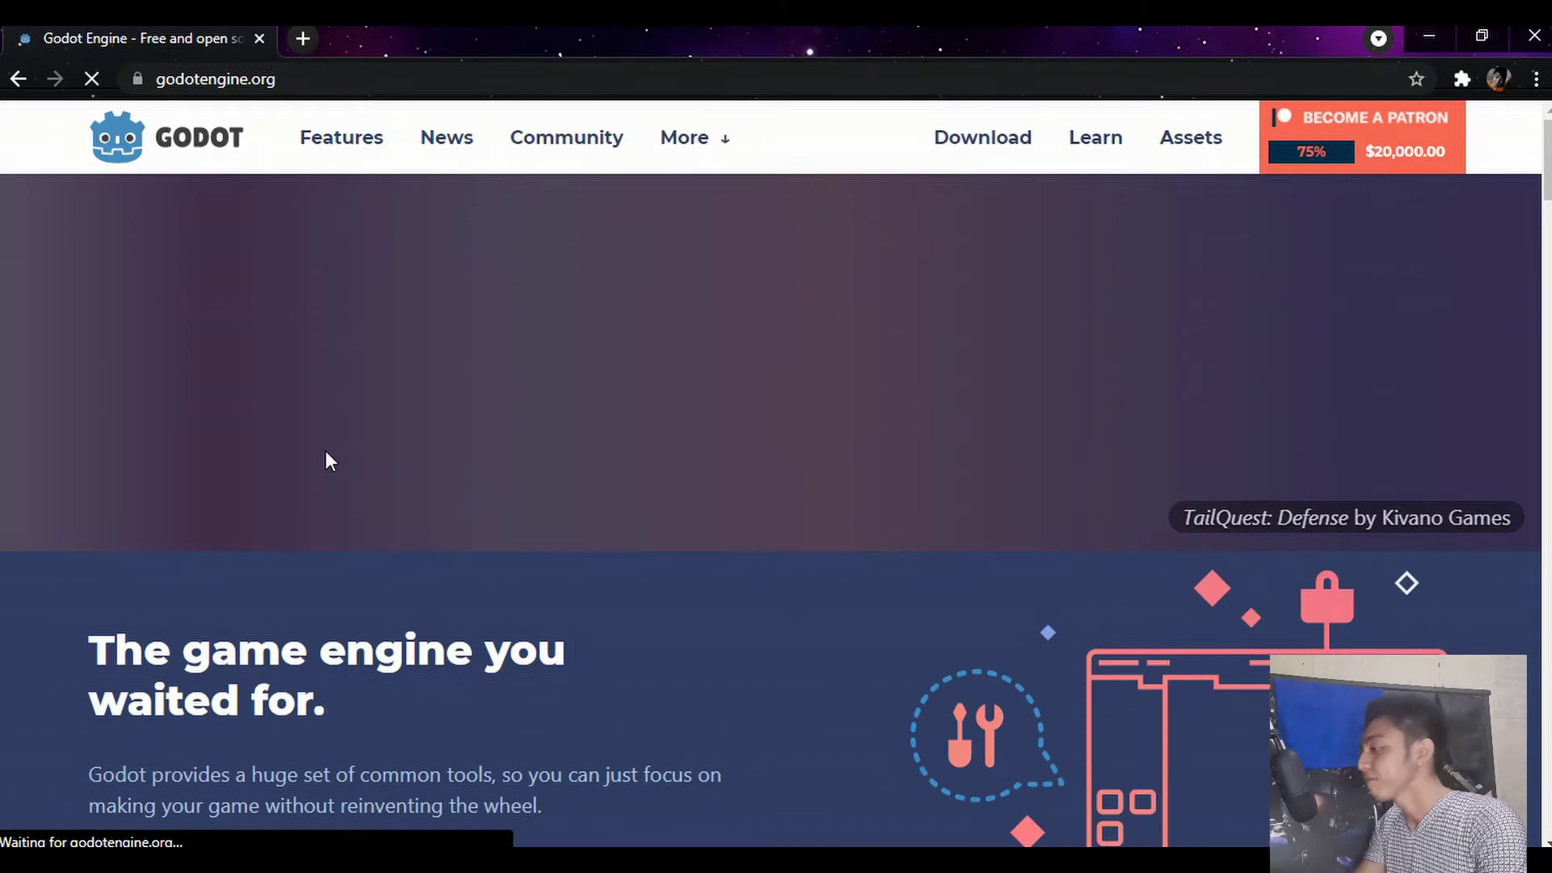
{"action": "scroll", "coordinate": [328, 453], "scroll_direction": "down", "scroll_amount": 1}
{"action": "scroll", "coordinate": [325, 436], "scroll_direction": "down", "scroll_amount": 6}
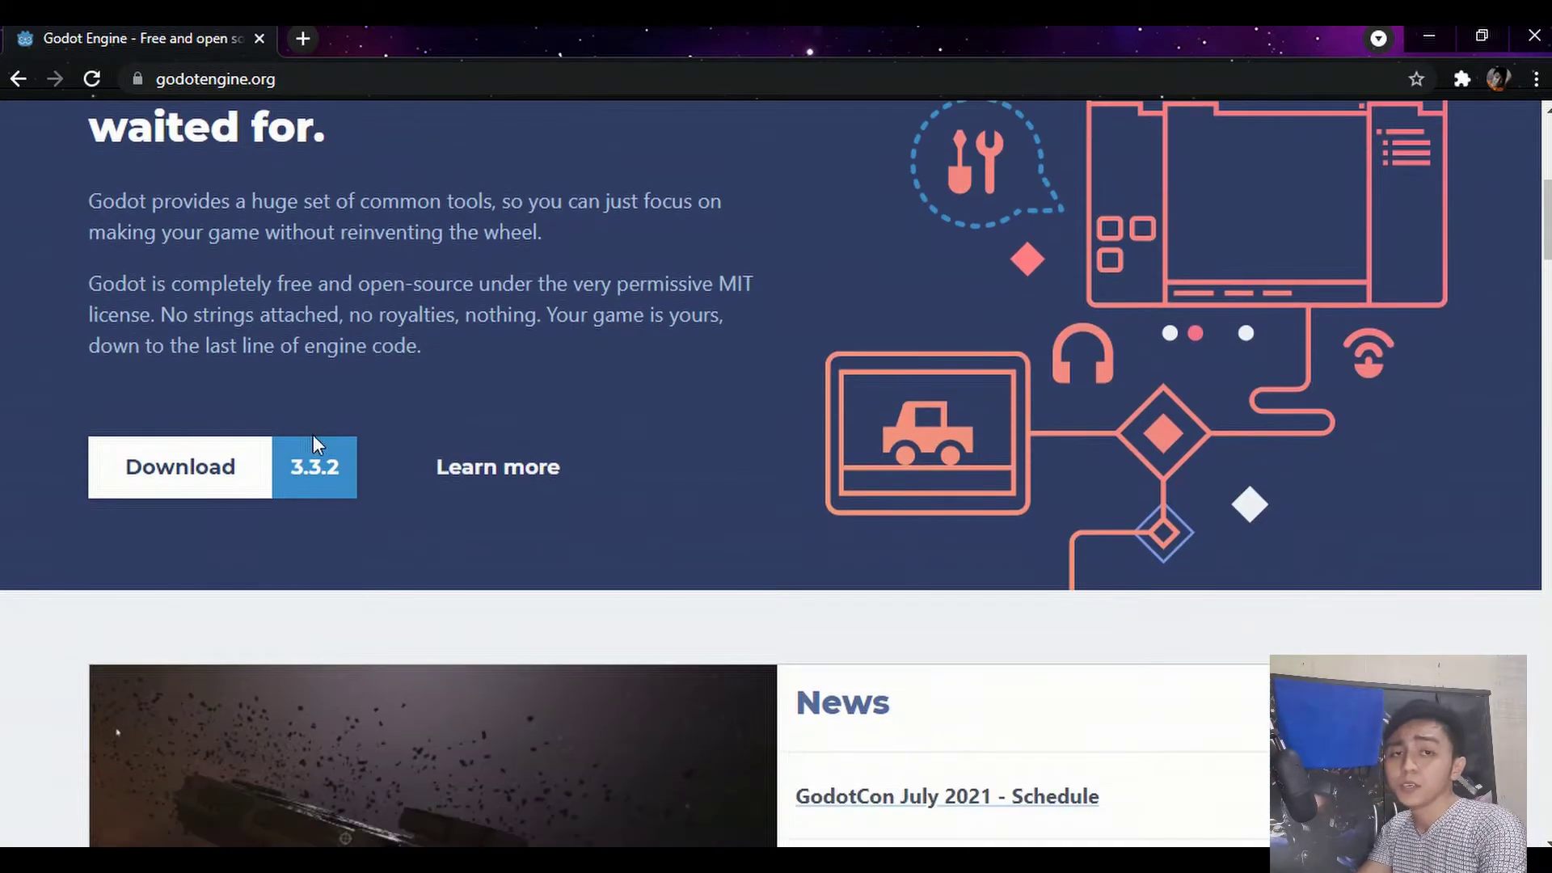
{"action": "left_click", "coordinate": [223, 475]}
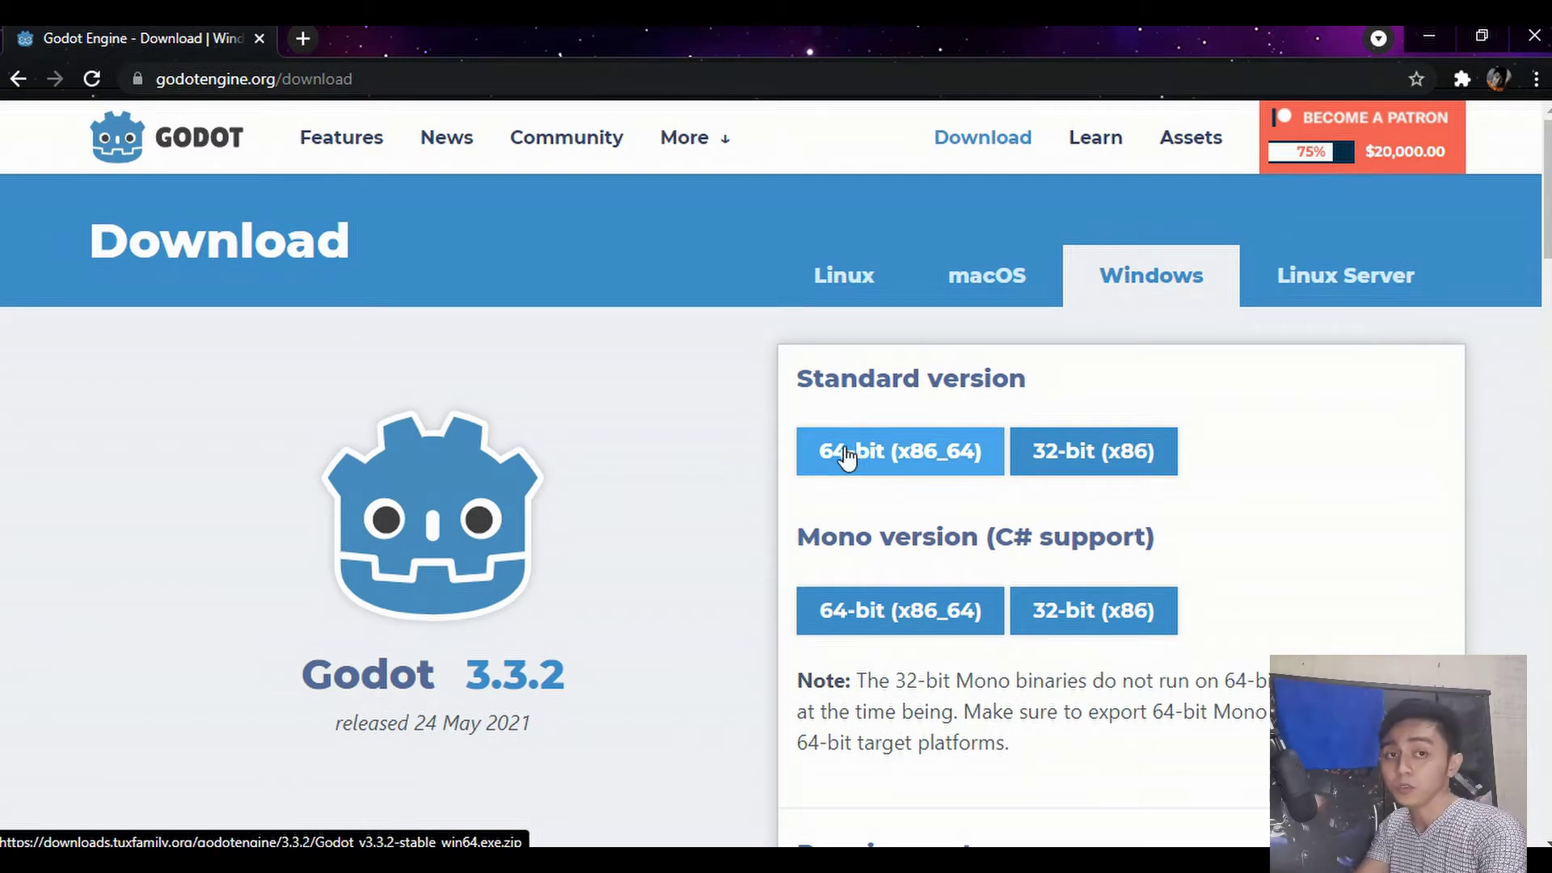
- Start the standard 64-bit Godot download and skip IDM's duplicate file
{"action": "scroll", "coordinate": [628, 647], "scroll_direction": "down", "scroll_amount": 3}
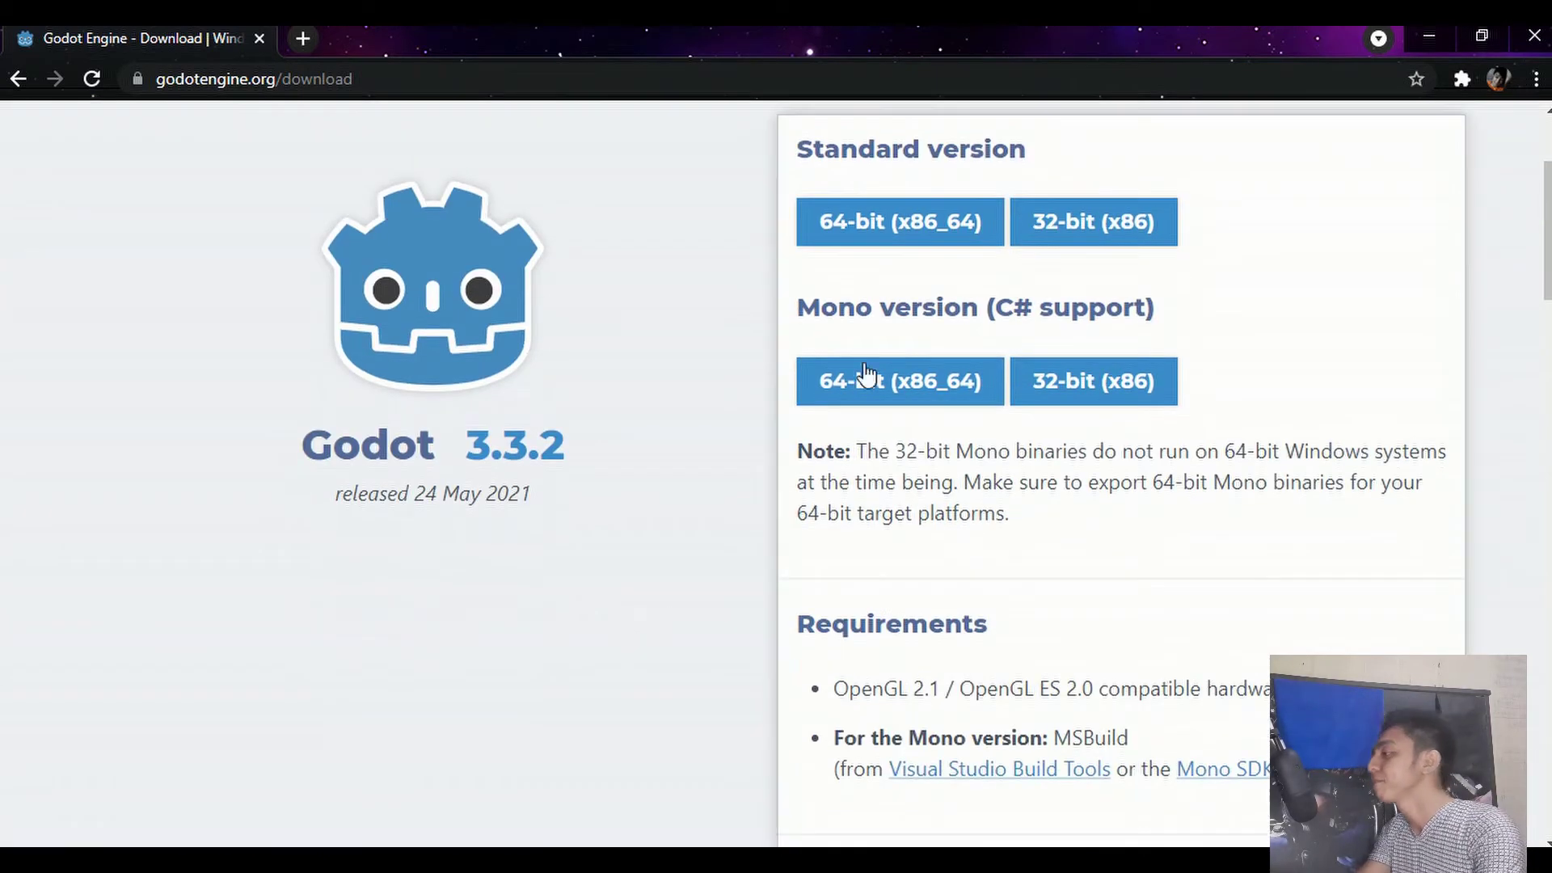
{"action": "left_click", "coordinate": [921, 225]}
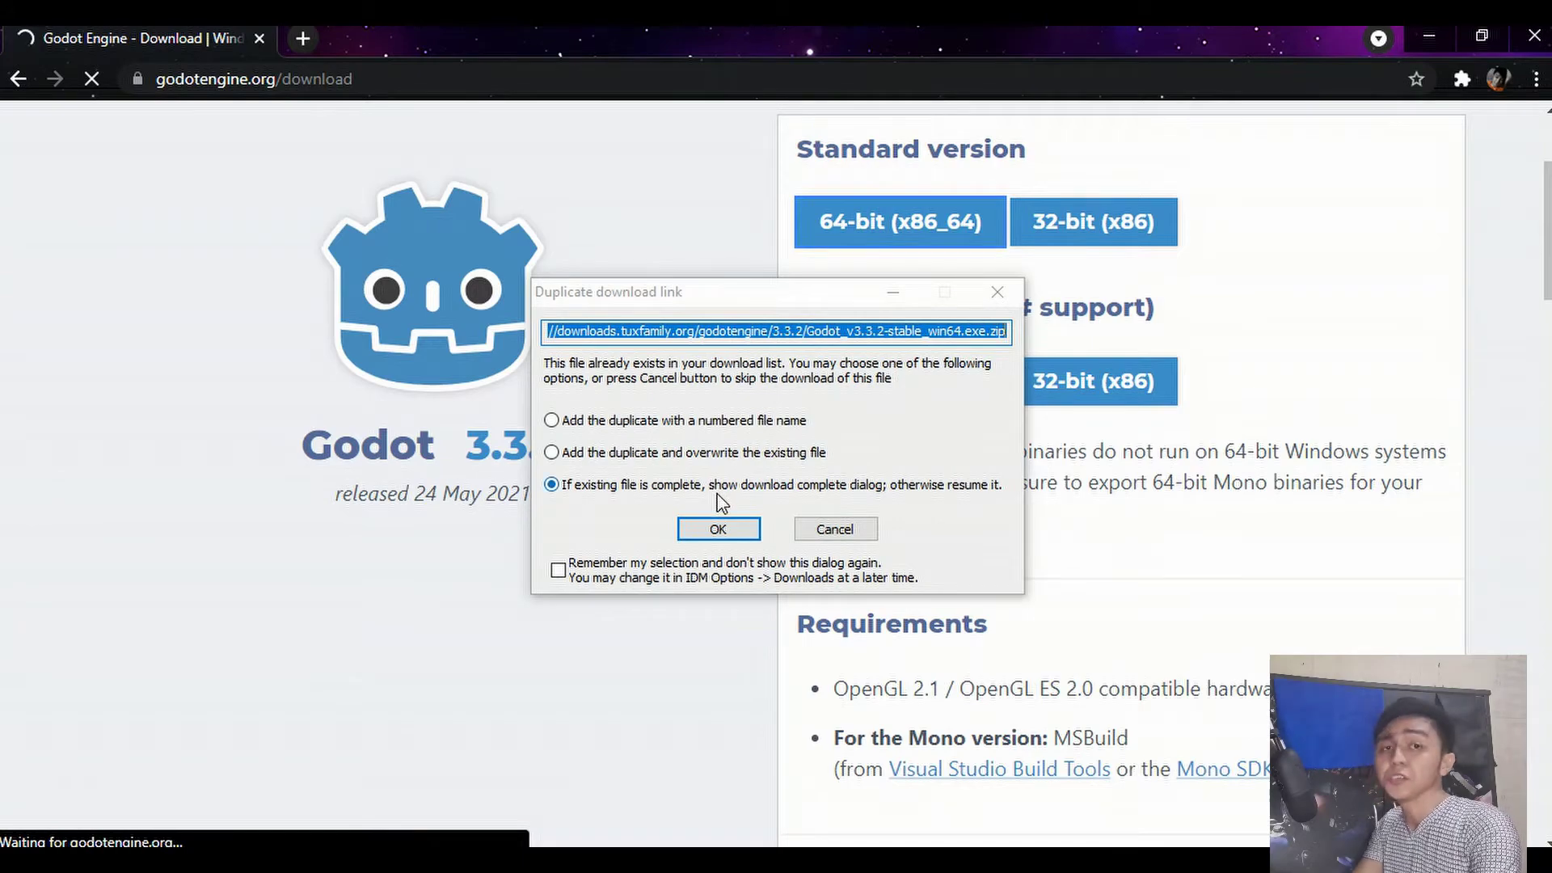
{"action": "left_click", "coordinate": [833, 529]}
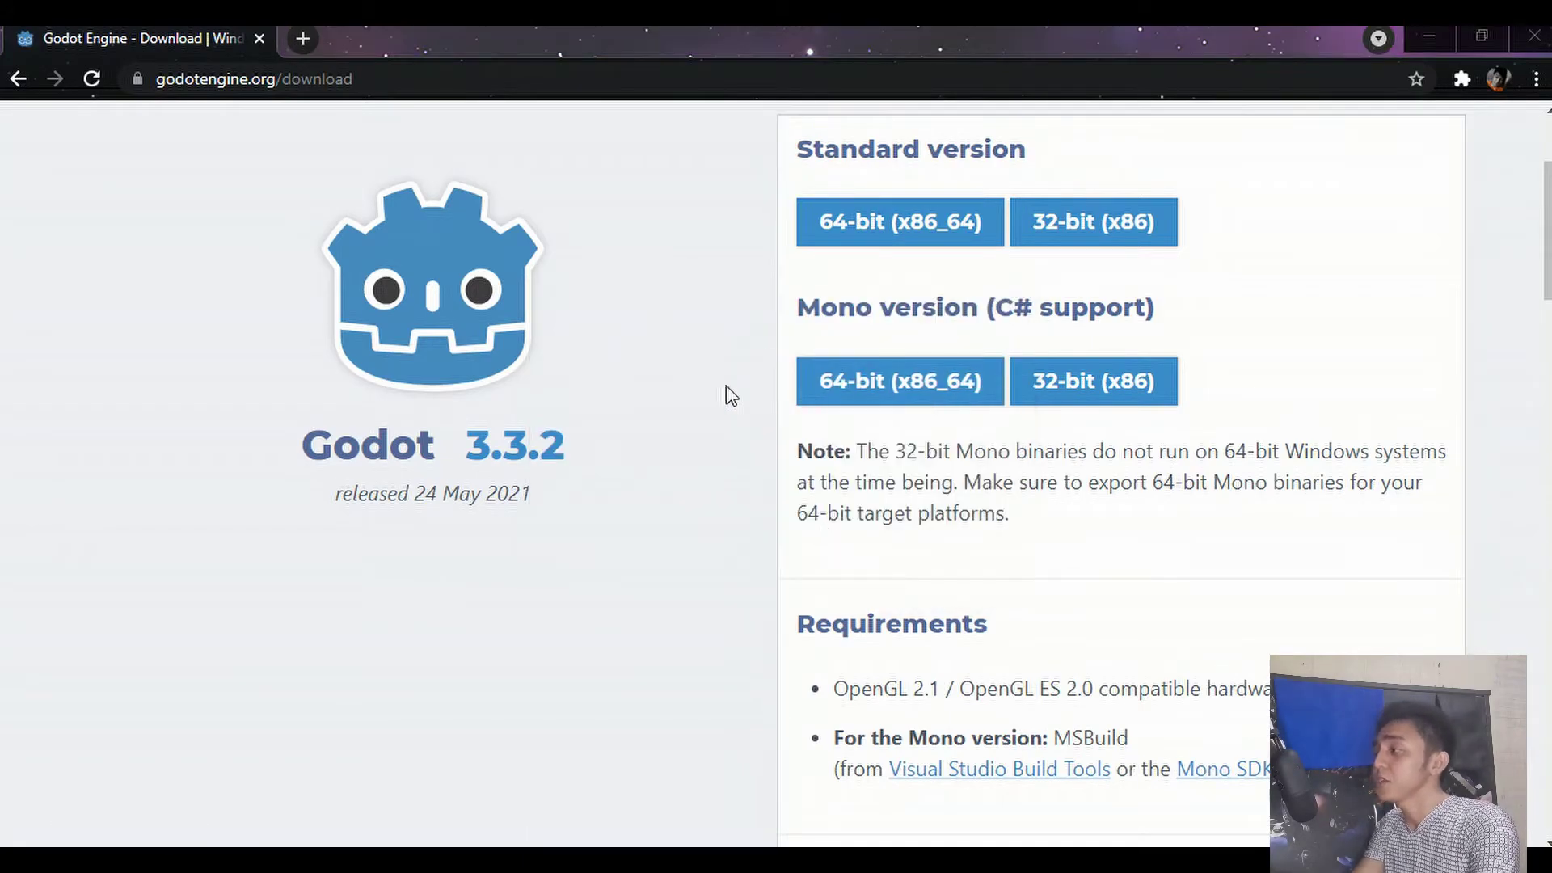
- Start and cancel the export templates download, dismiss the downloads bar, and minimize Chrome
{"action": "scroll", "coordinate": [654, 438], "scroll_direction": "down", "scroll_amount": 10}
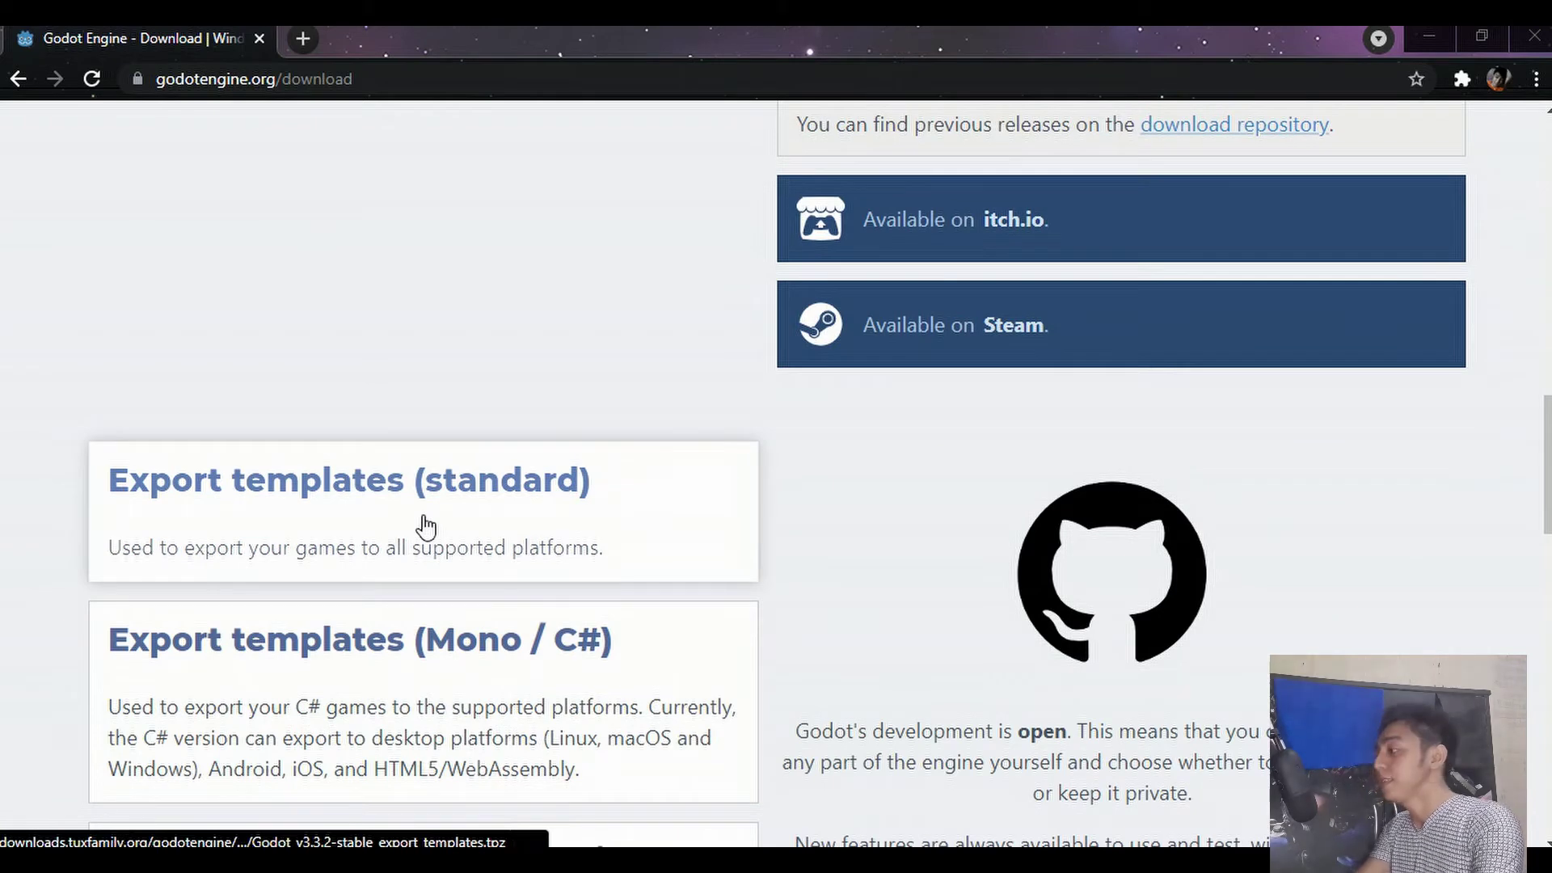
{"action": "left_click", "coordinate": [425, 527]}
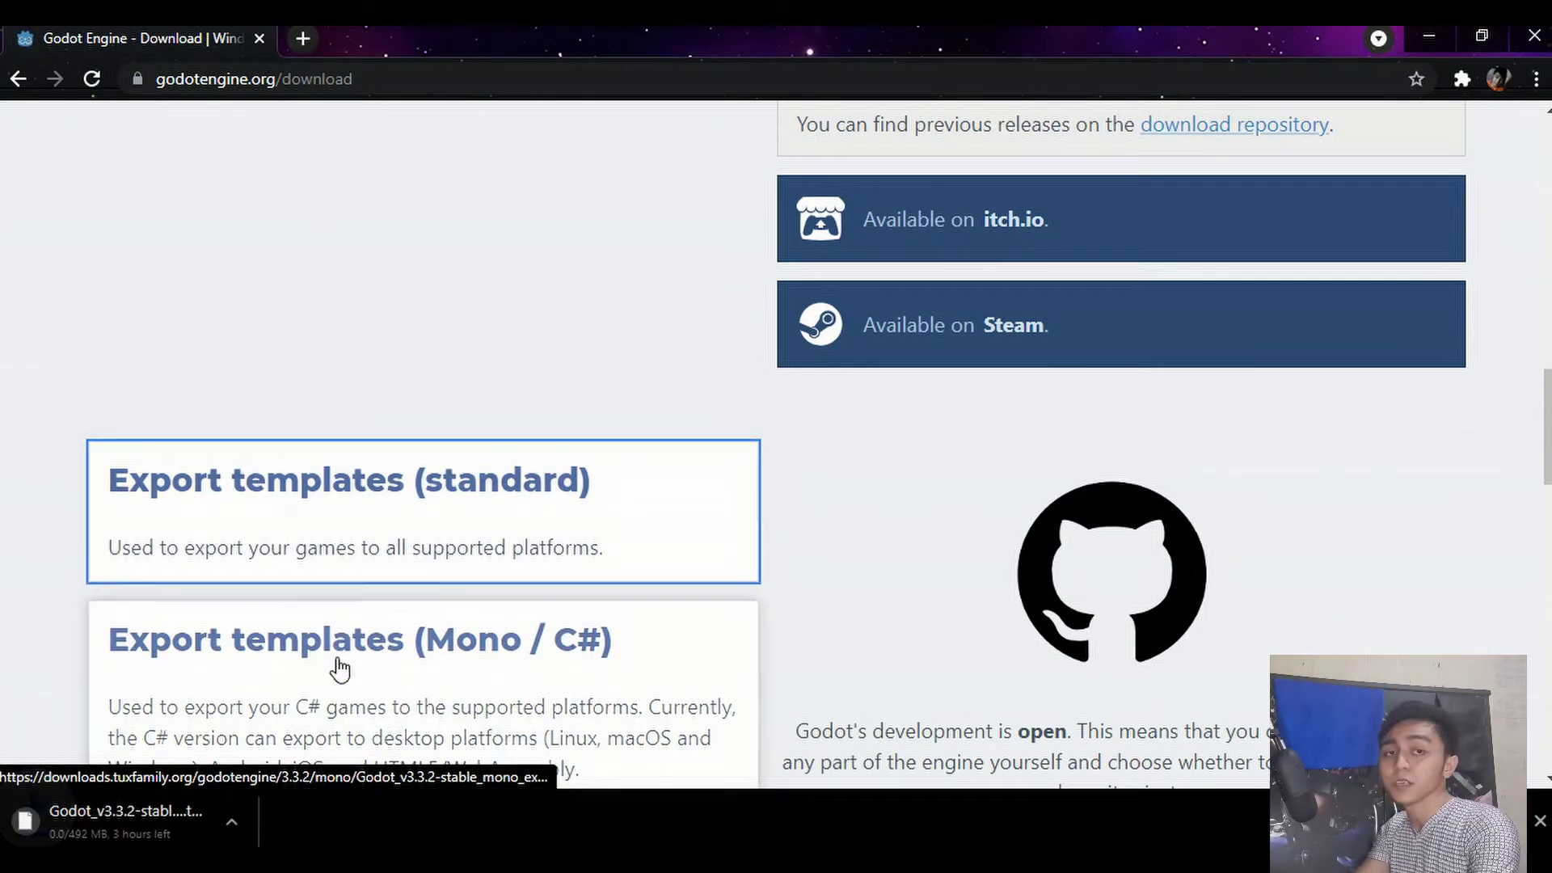
{"action": "left_click", "coordinate": [237, 821]}
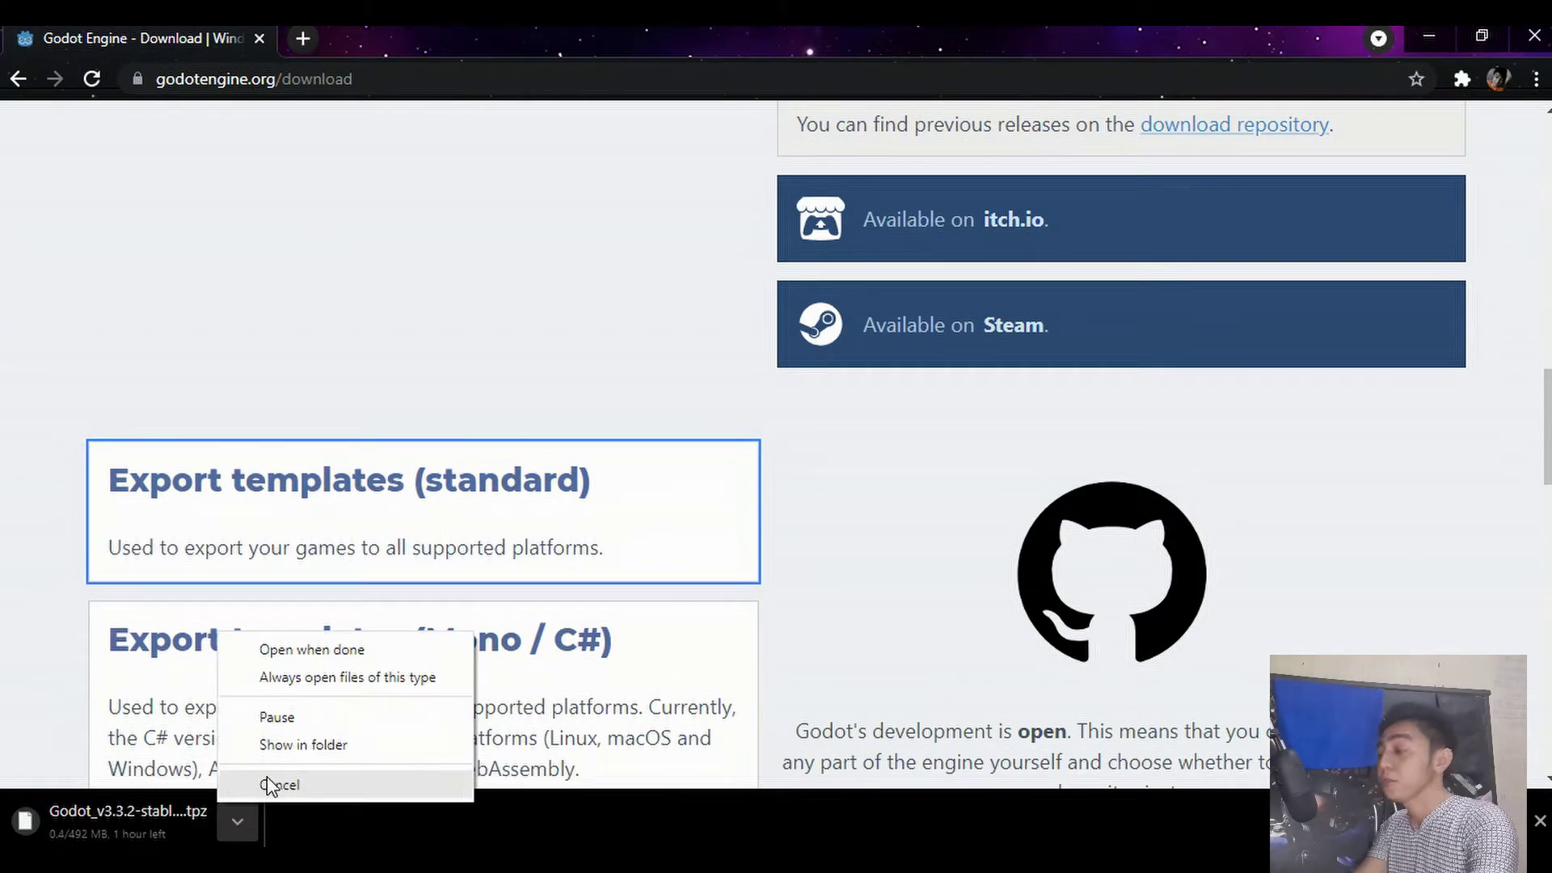
{"action": "left_click", "coordinate": [266, 784]}
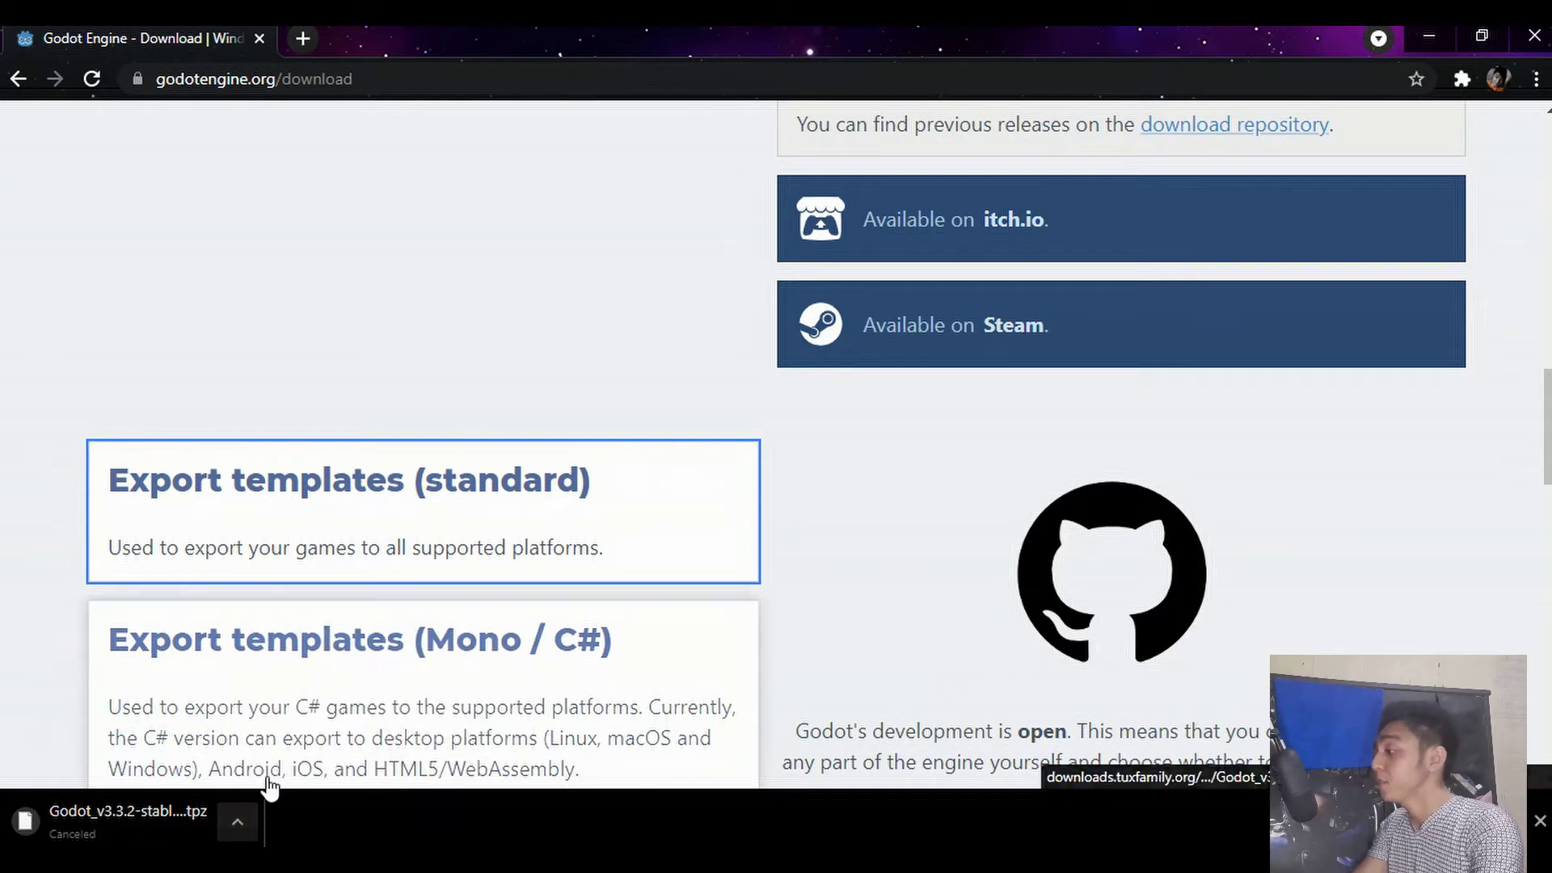
{"action": "left_click", "coordinate": [1540, 822]}
{"action": "scroll", "coordinate": [1479, 404], "scroll_direction": "down", "scroll_amount": 3}
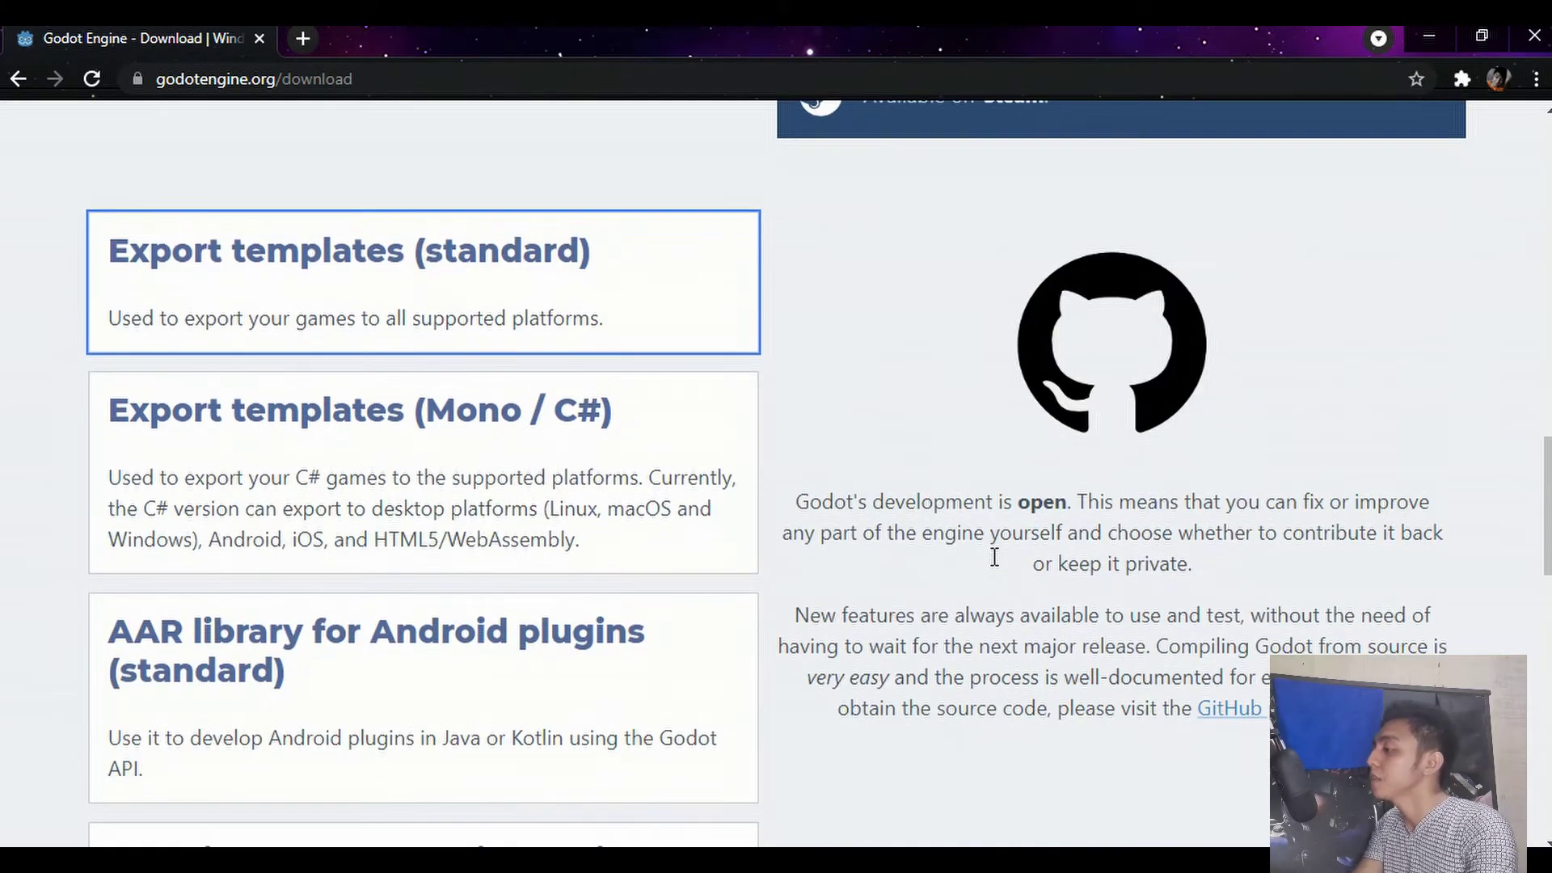
{"action": "left_click", "coordinate": [1431, 37]}
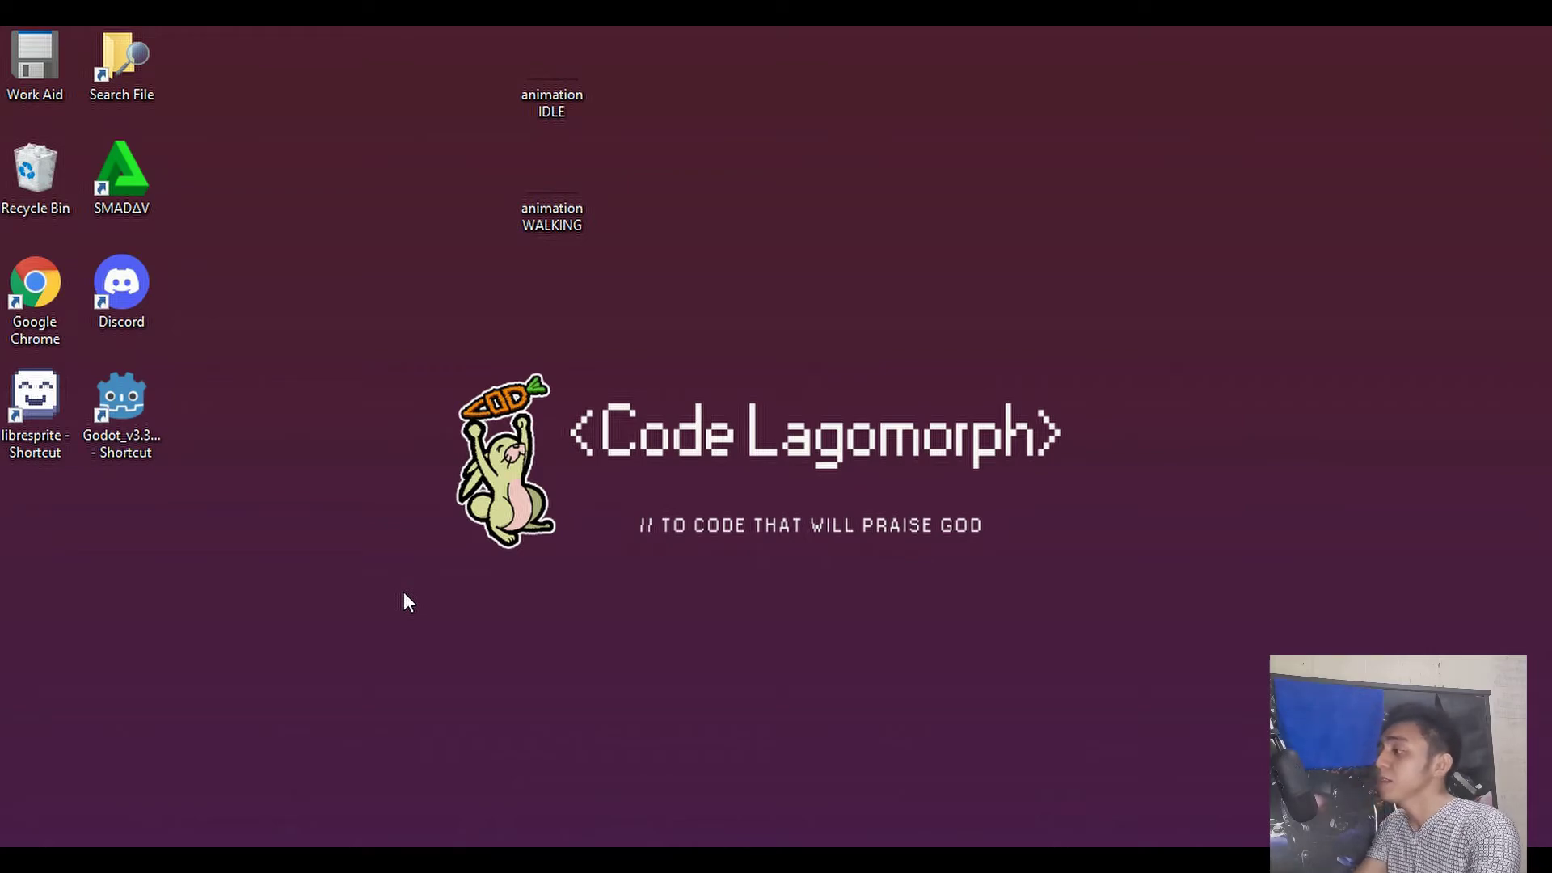
- Start a new project in the Project Manager located in the testing folder
{"action": "double_click", "coordinate": [149, 448]}
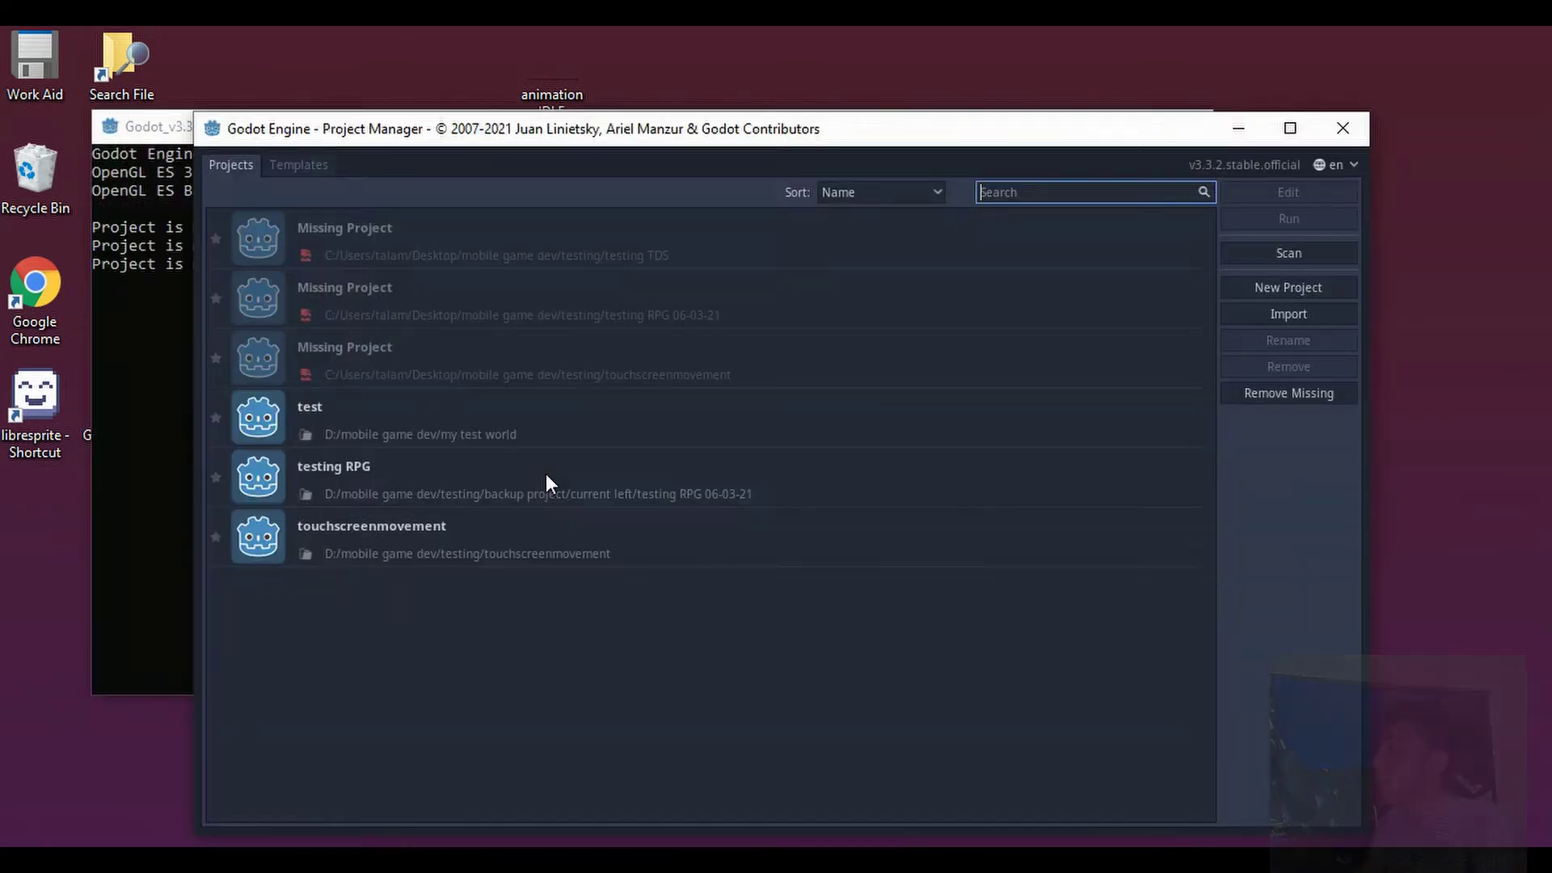
{"action": "left_click", "coordinate": [1287, 289]}
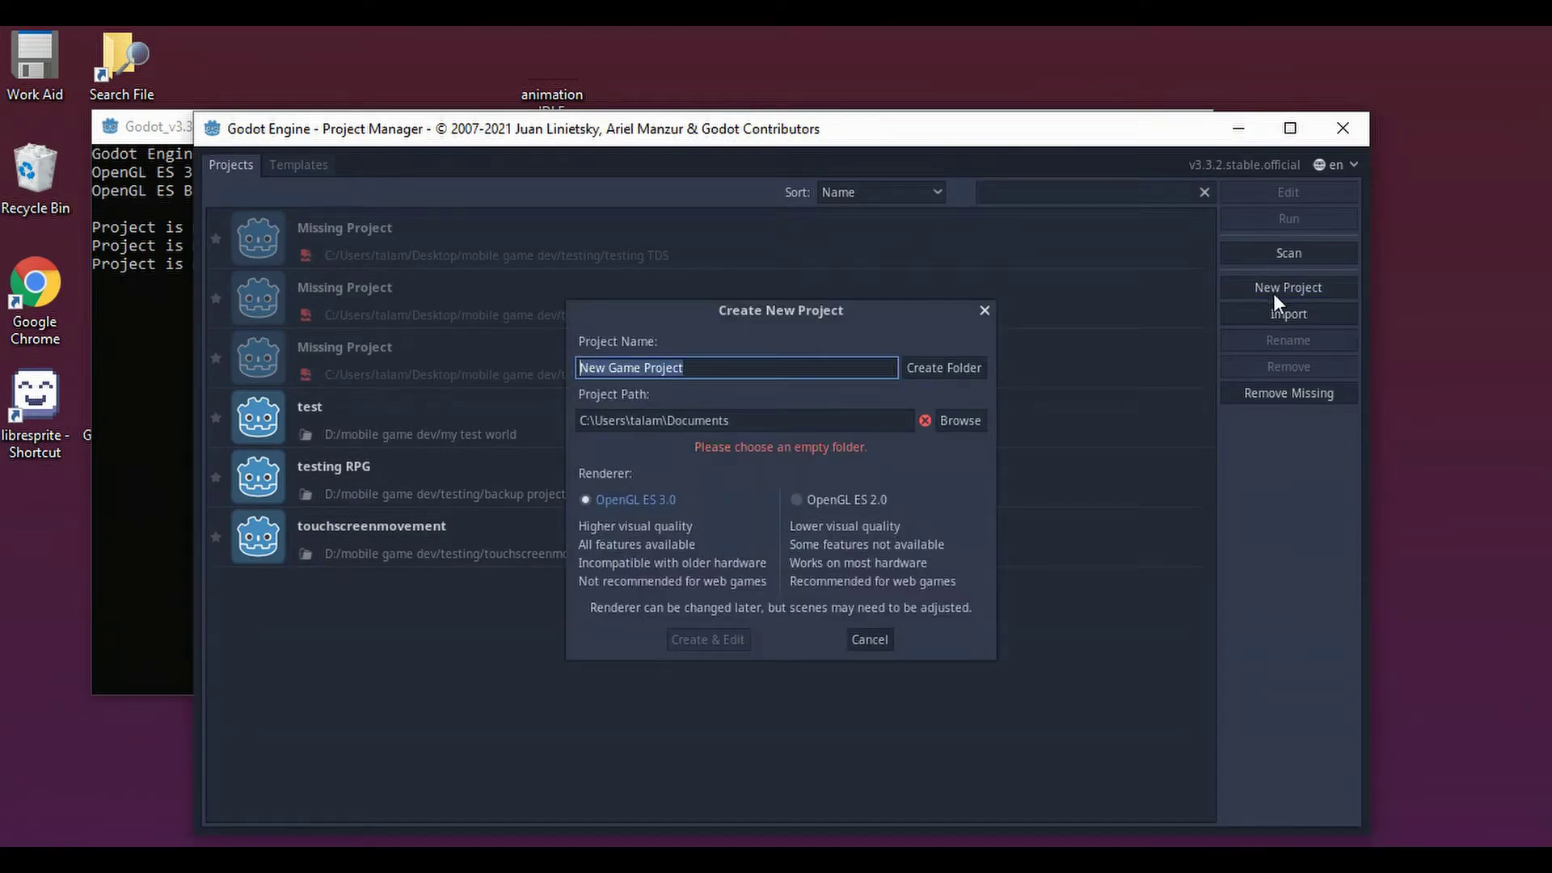
{"action": "key", "text": "BackSpace"}
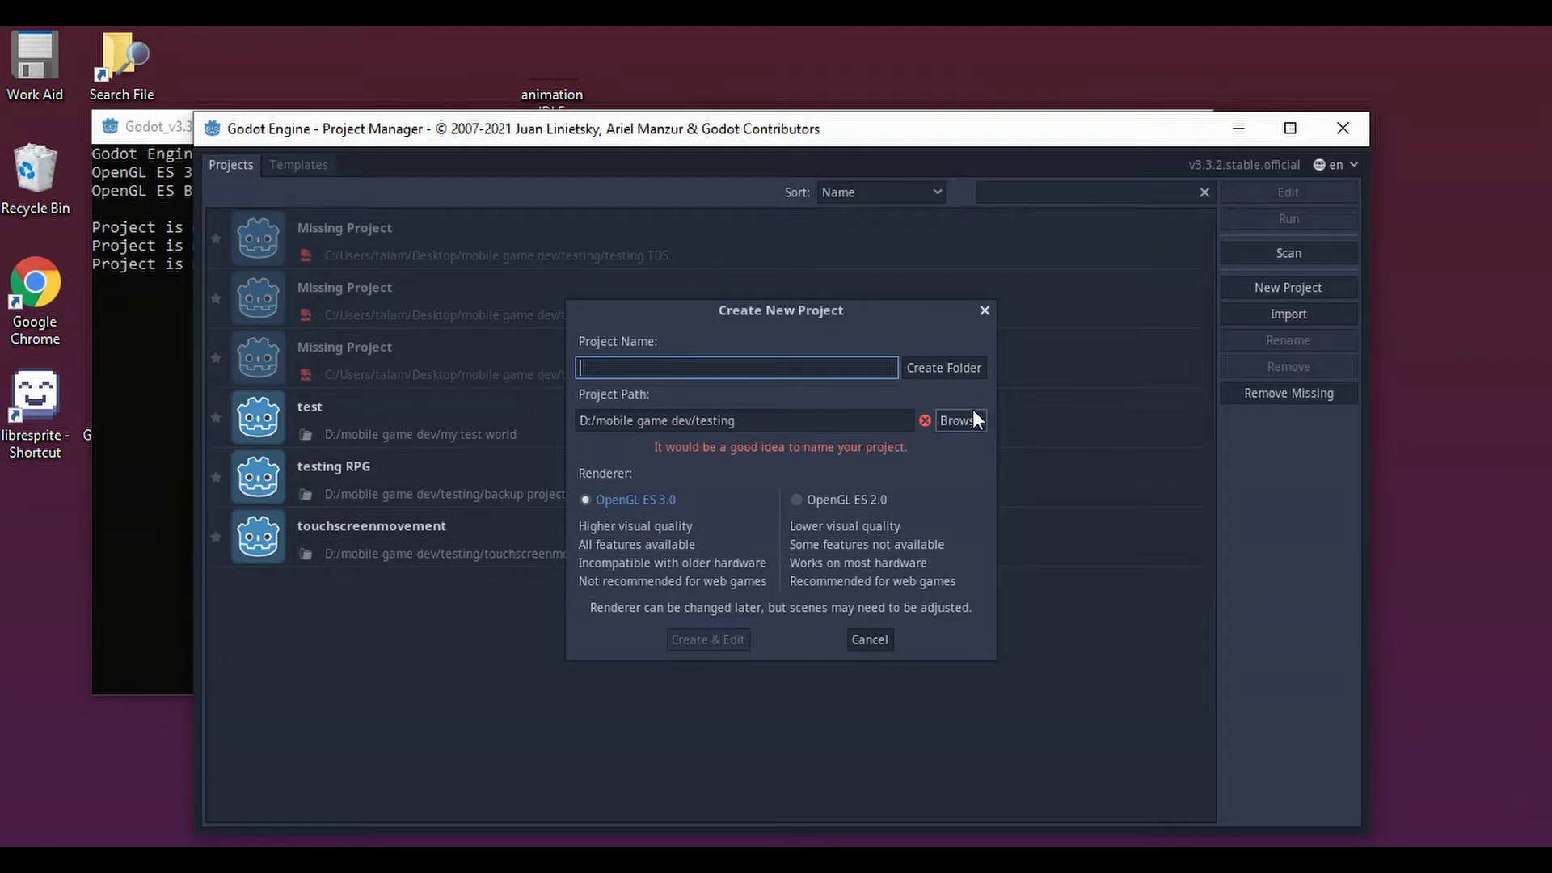
{"action": "left_click", "coordinate": [954, 417]}
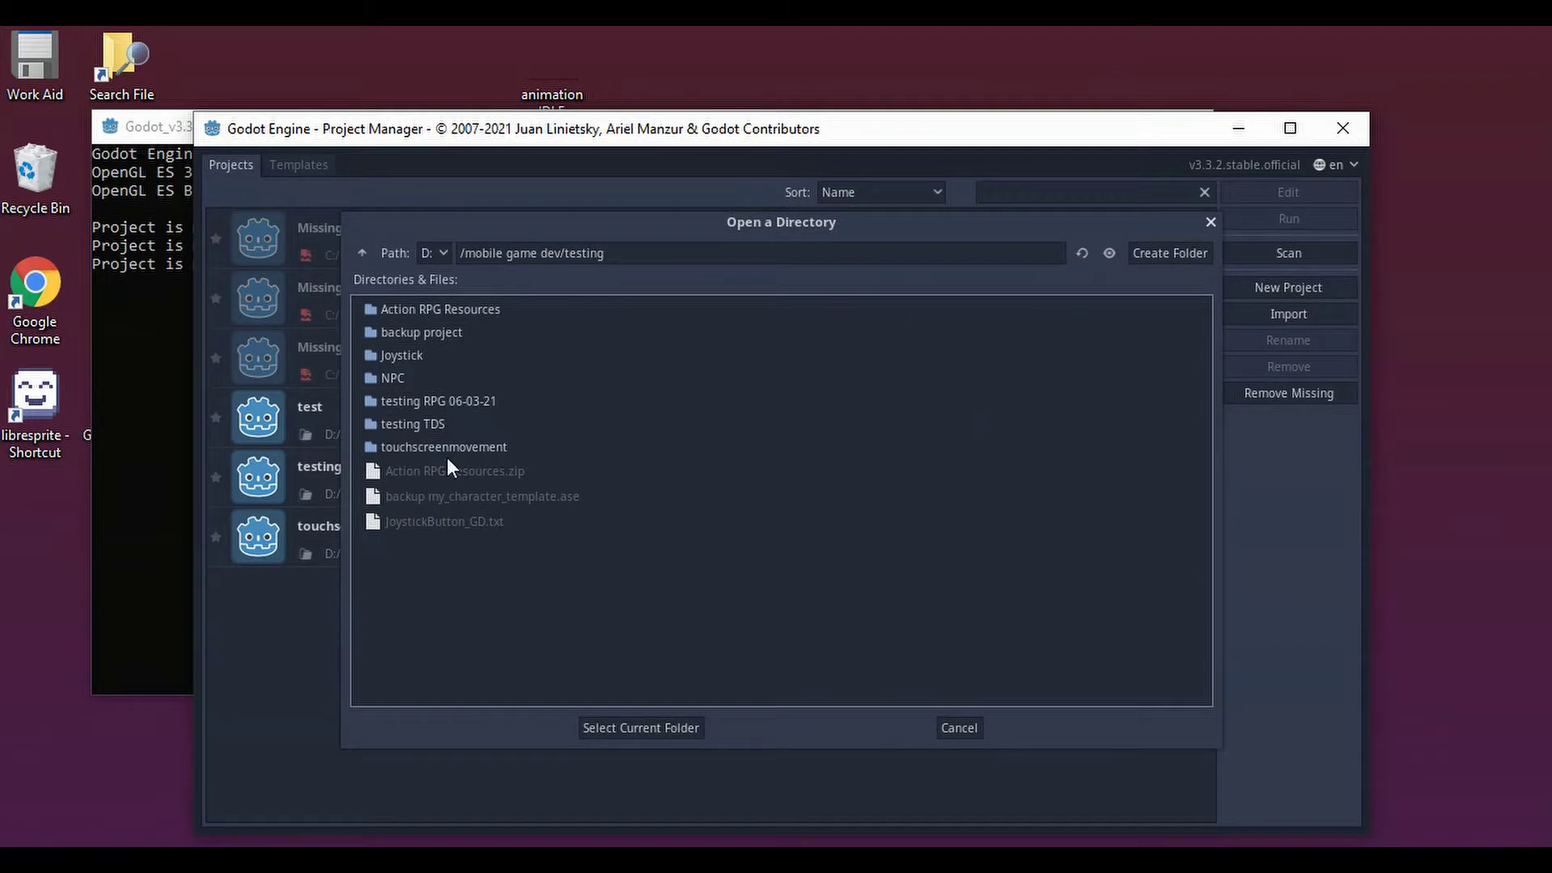
{"action": "left_click", "coordinate": [604, 721]}
- Name the project Overcometh, create its folder, open it and add a 2D Scene root
{"action": "left_click", "coordinate": [681, 367]}
{"action": "type", "text": "Overcometh"}
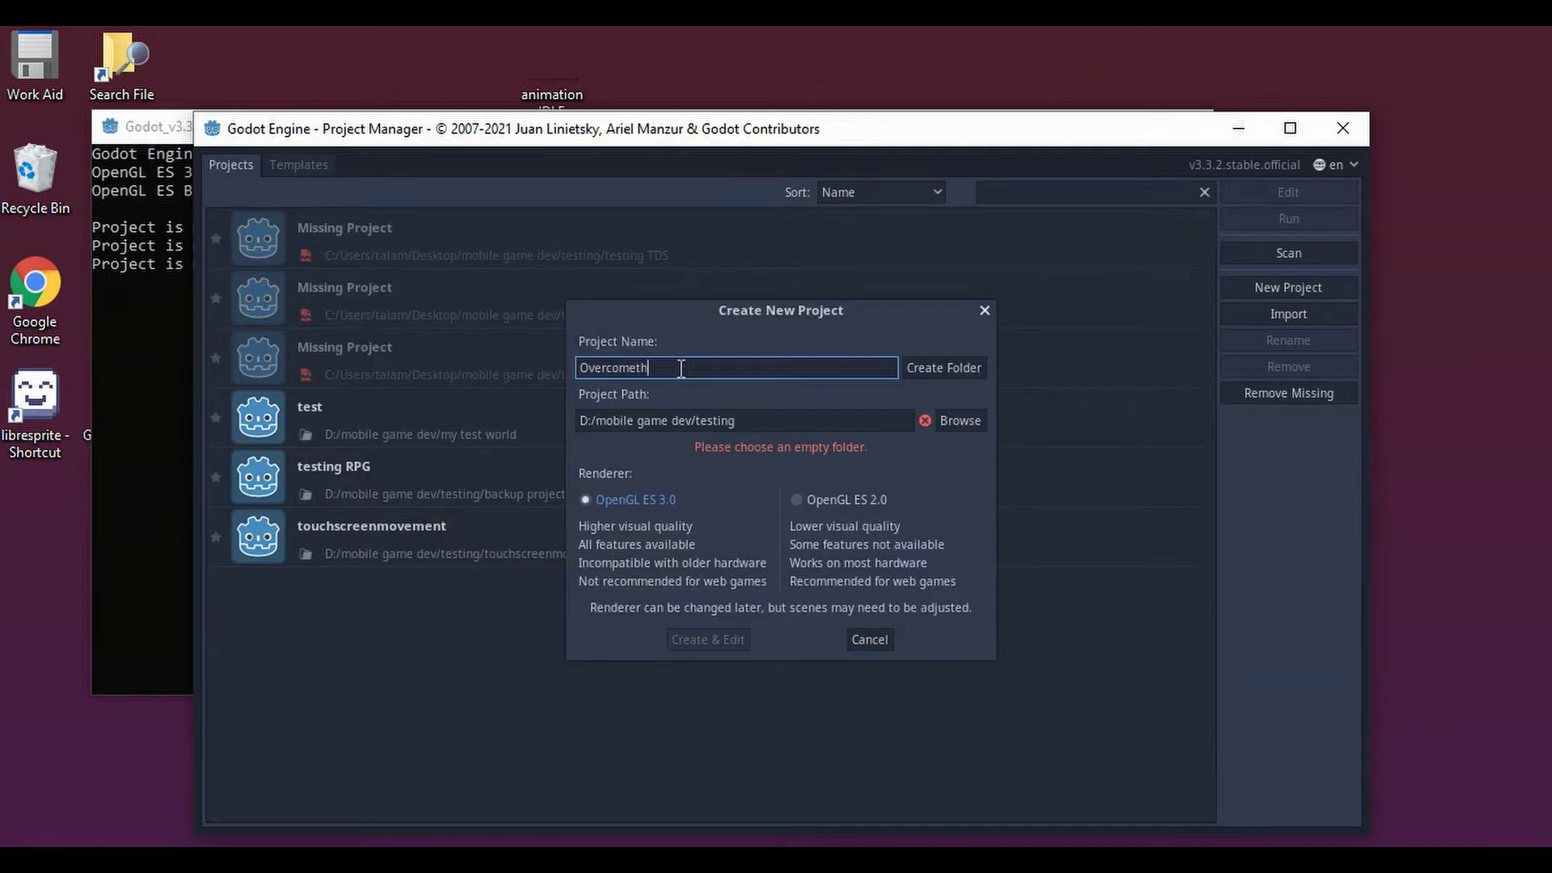
{"action": "left_click", "coordinate": [956, 370]}
{"action": "left_click", "coordinate": [720, 638]}
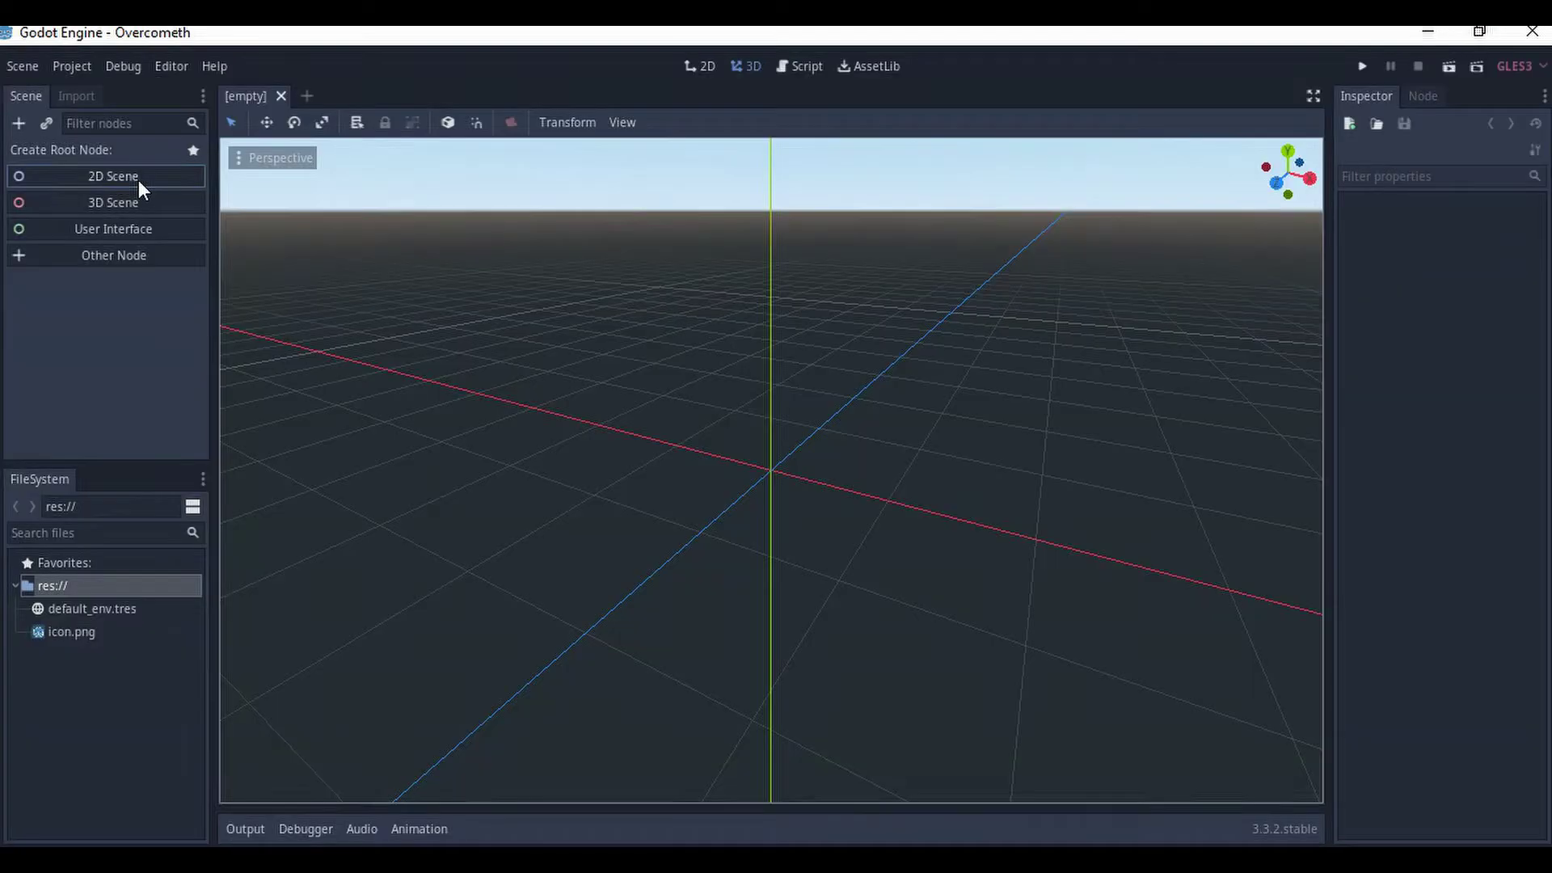
{"action": "left_click", "coordinate": [138, 180]}
{"action": "left_click", "coordinate": [60, 61]}
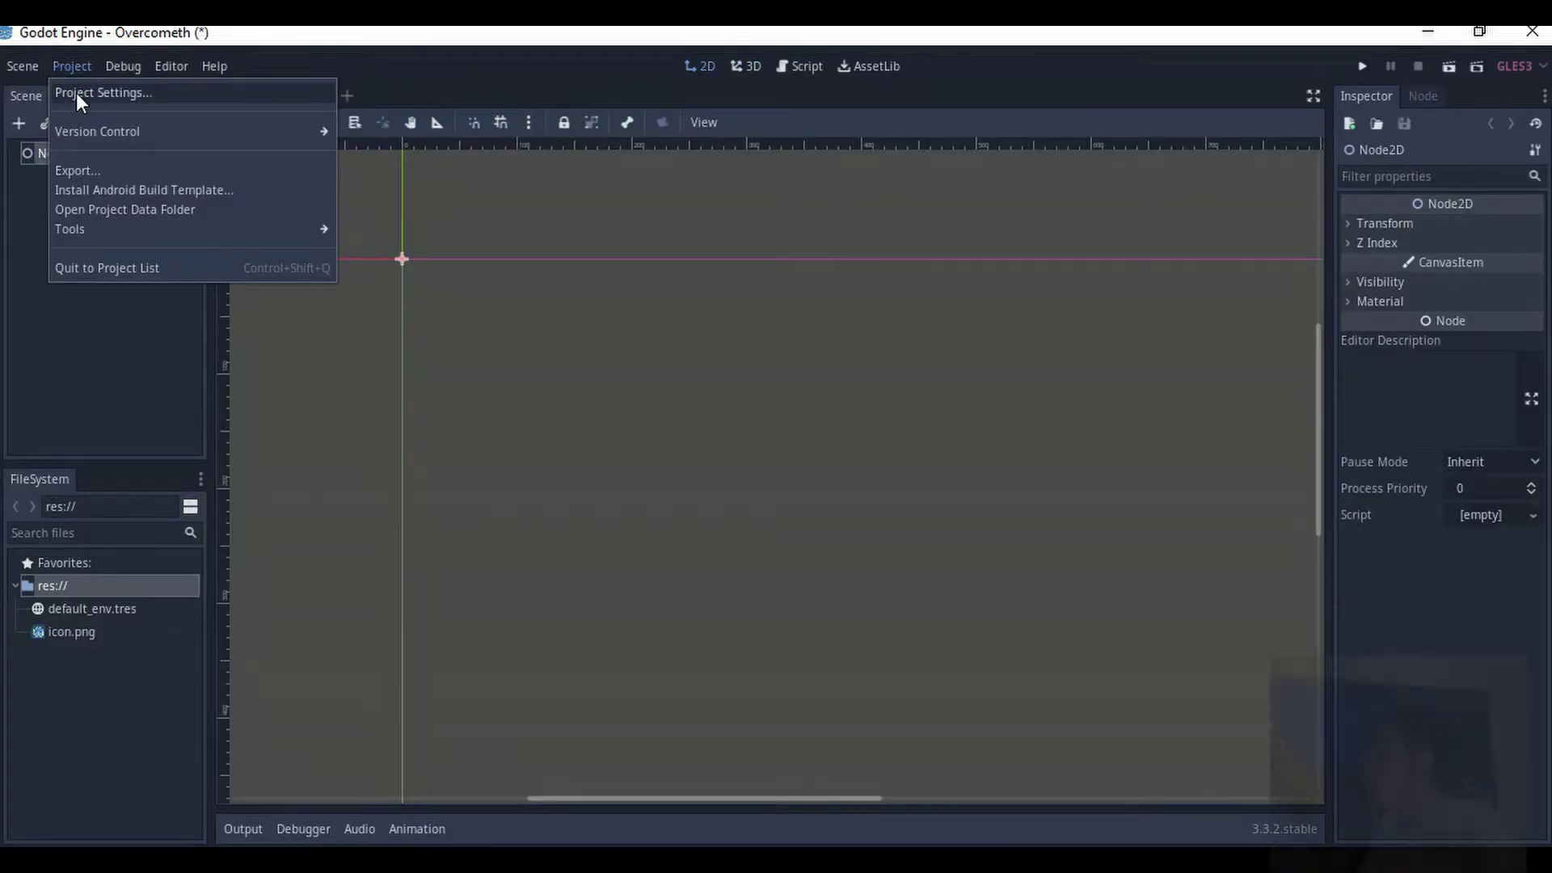
- In Project Settings Display > Window, set Width 640 and Height 360
{"action": "left_click", "coordinate": [76, 92]}
{"action": "scroll", "coordinate": [502, 446], "scroll_direction": "down", "scroll_amount": 6}
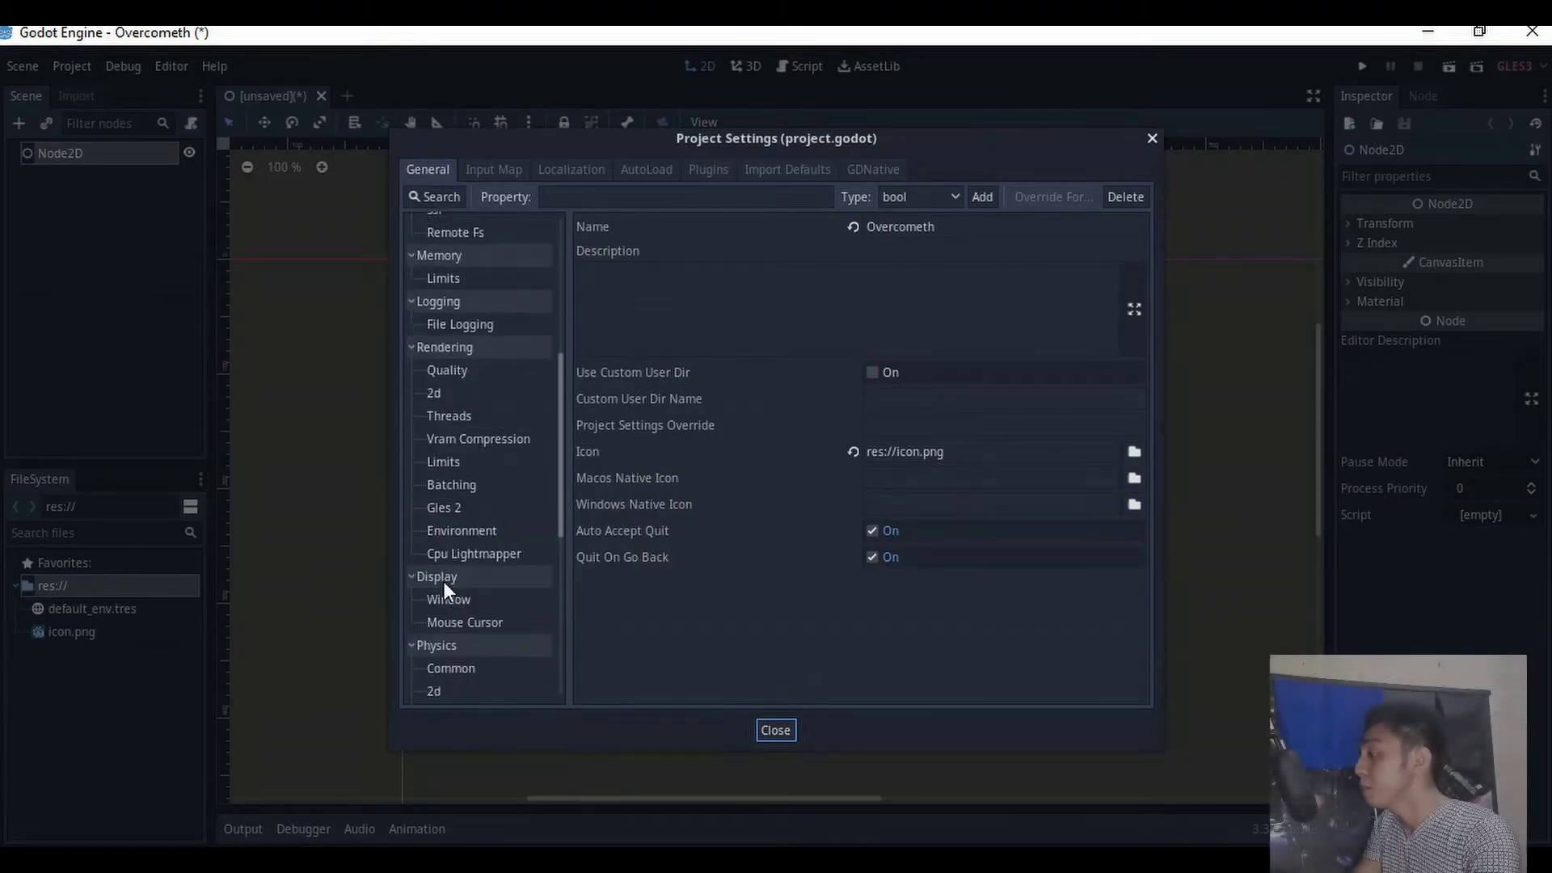
{"action": "left_click", "coordinate": [446, 601]}
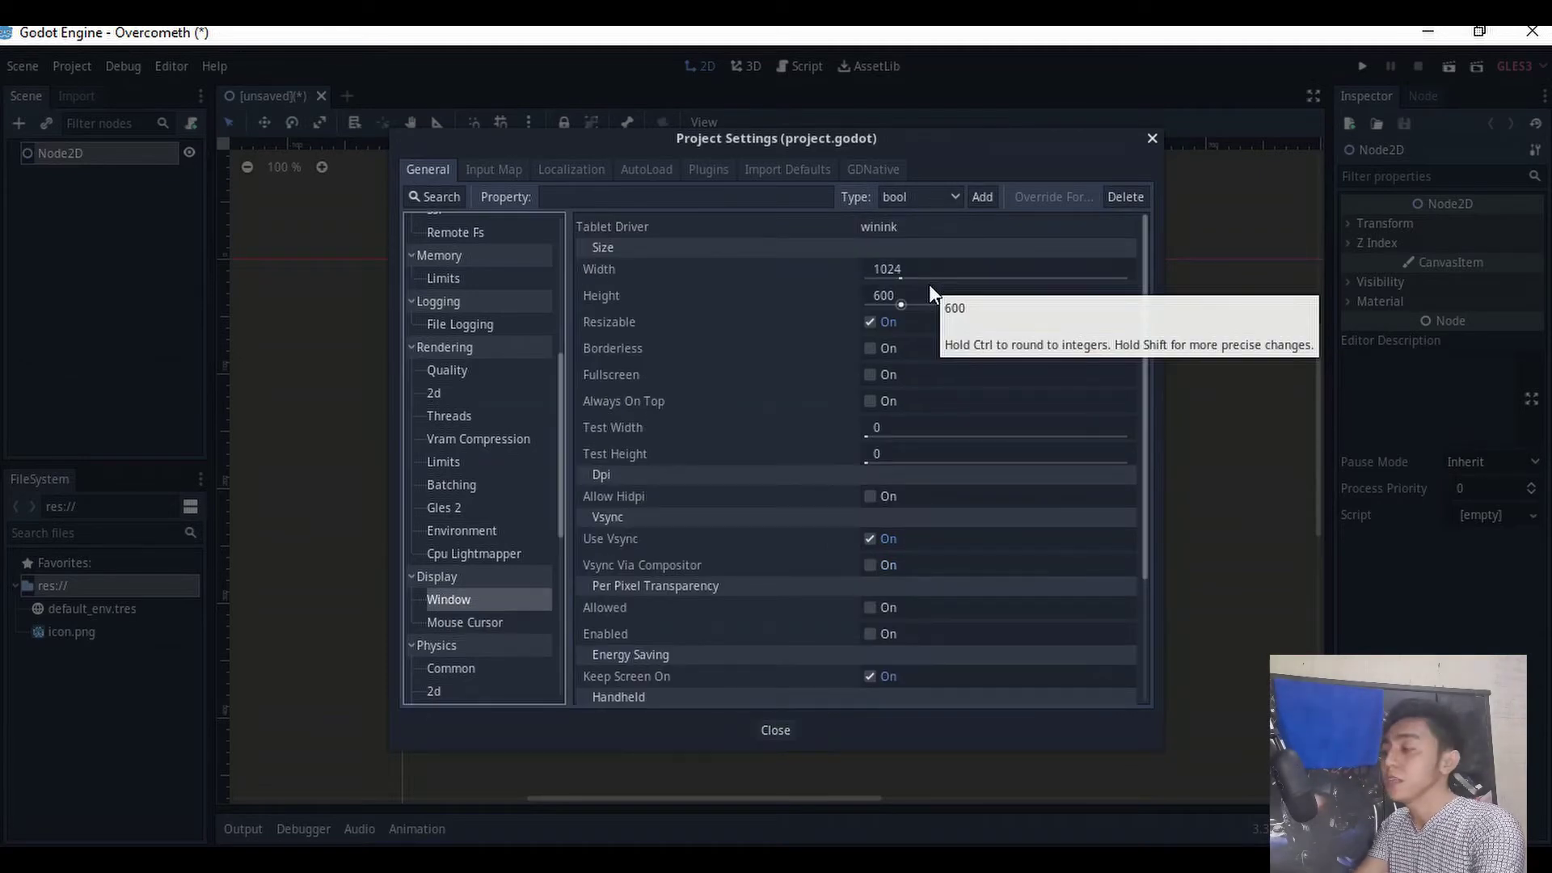
{"action": "left_click", "coordinate": [927, 269]}
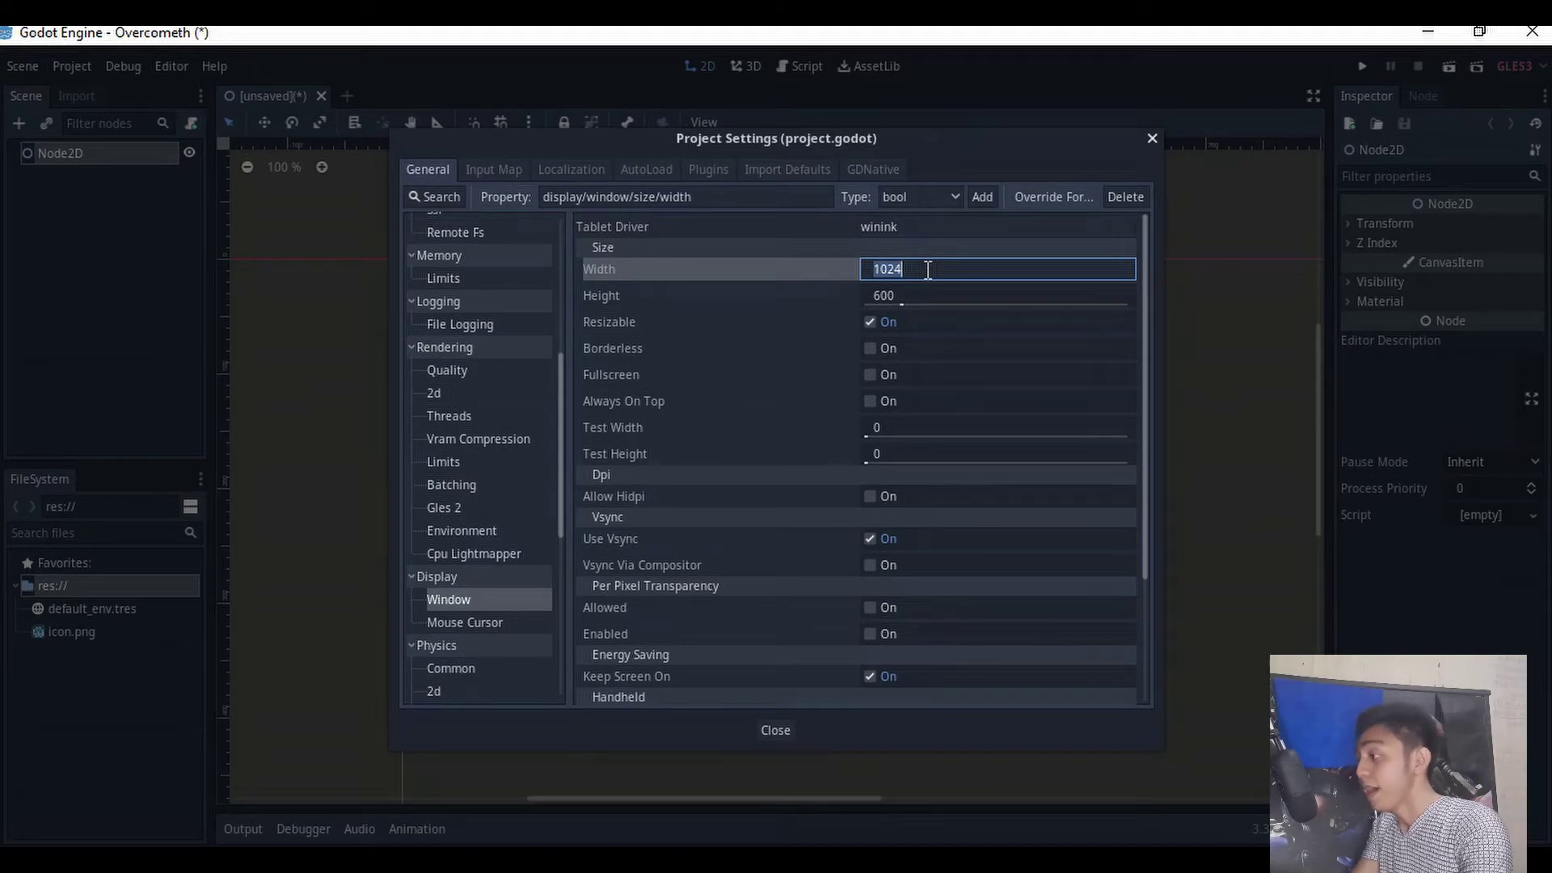
{"action": "type", "text": "640"}
{"action": "key", "text": "Tab"}
{"action": "type", "text": "360"}
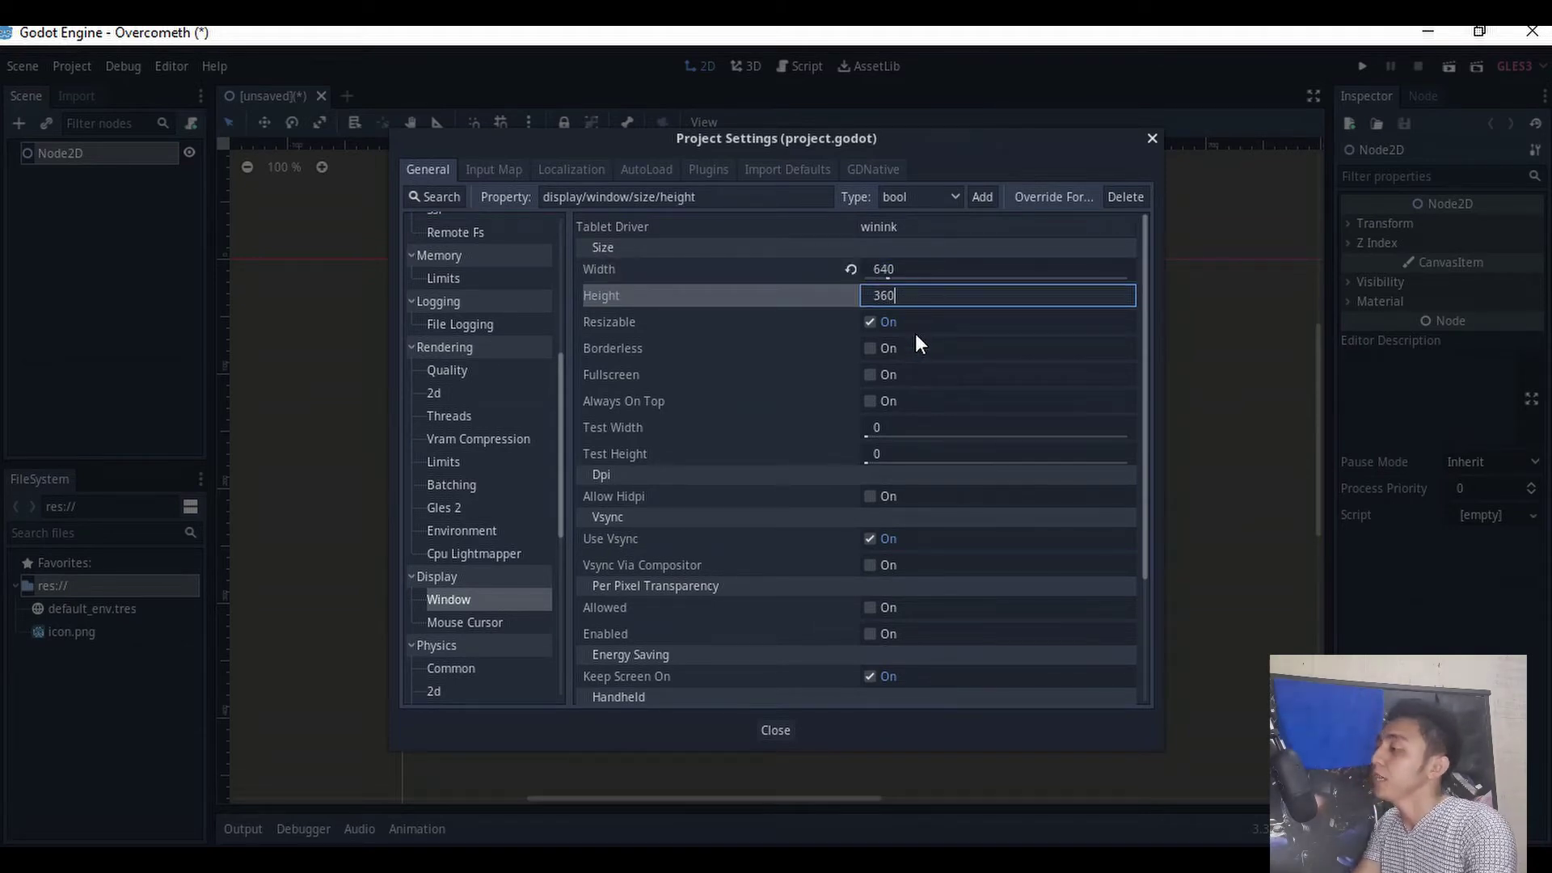
- Set Test Width to 960 and Test Height to 540
{"action": "left_click", "coordinate": [894, 427]}
{"action": "type", "text": "960"}
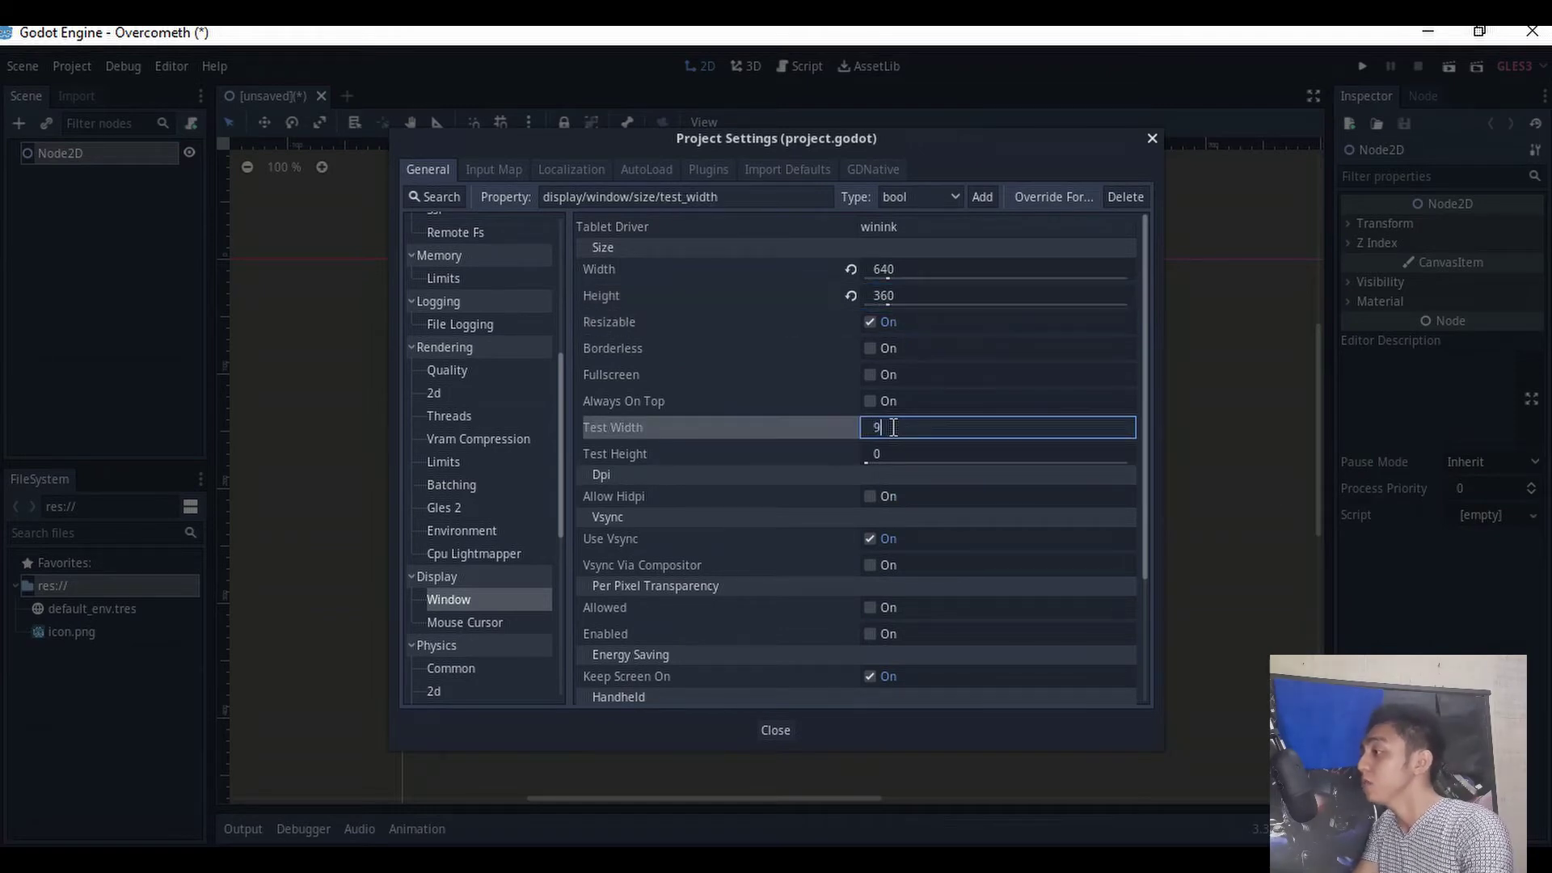
{"action": "left_click", "coordinate": [893, 453]}
{"action": "type", "text": "540"}
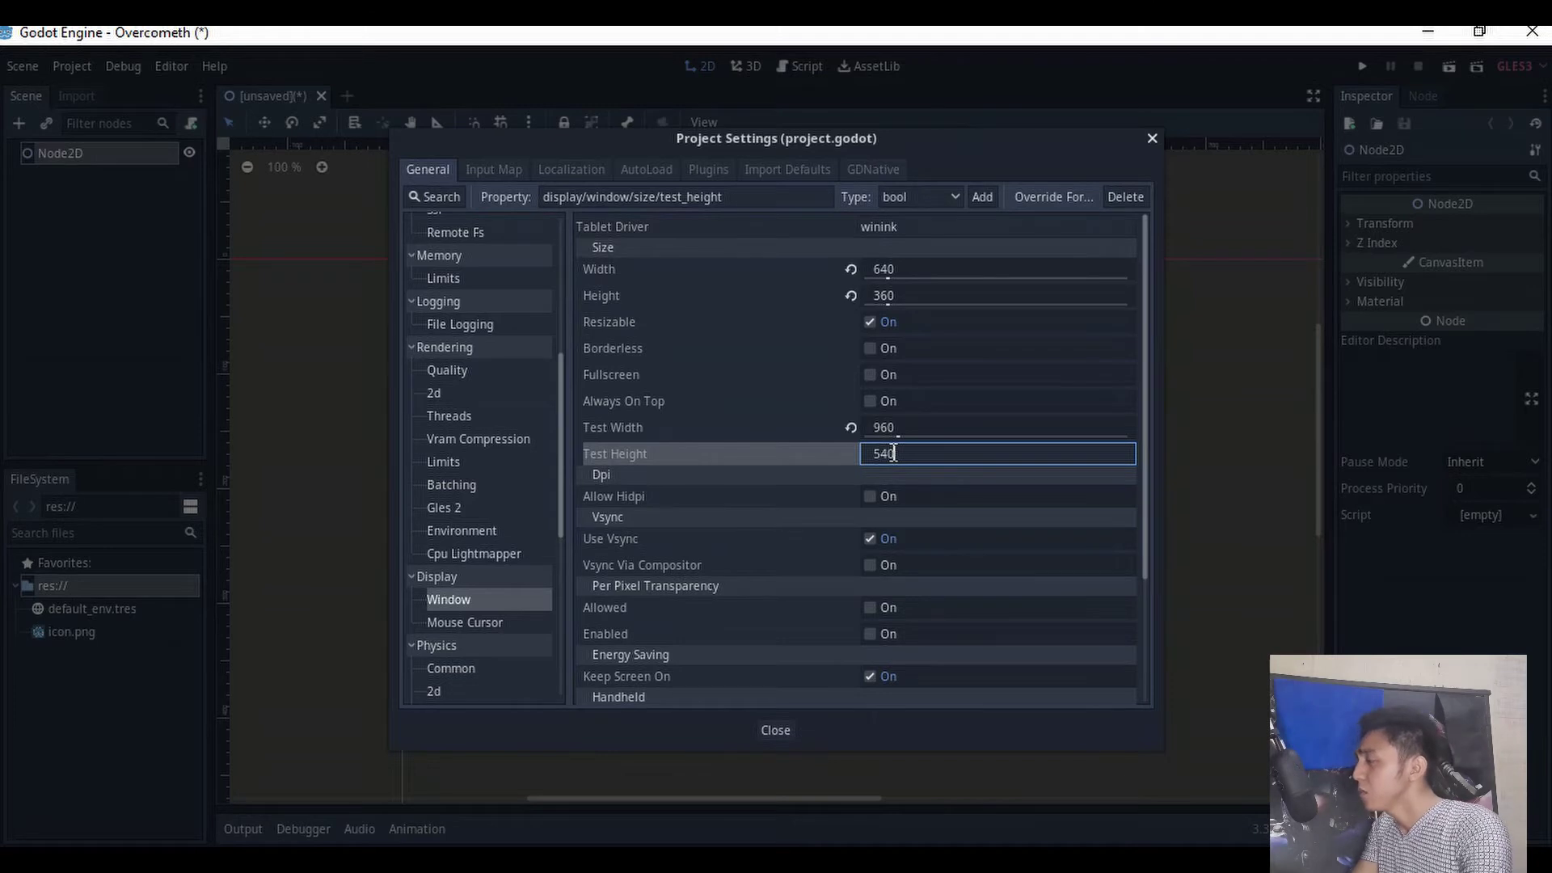
{"action": "key", "text": "Return"}
{"action": "scroll", "coordinate": [927, 511], "scroll_direction": "down", "scroll_amount": 3}
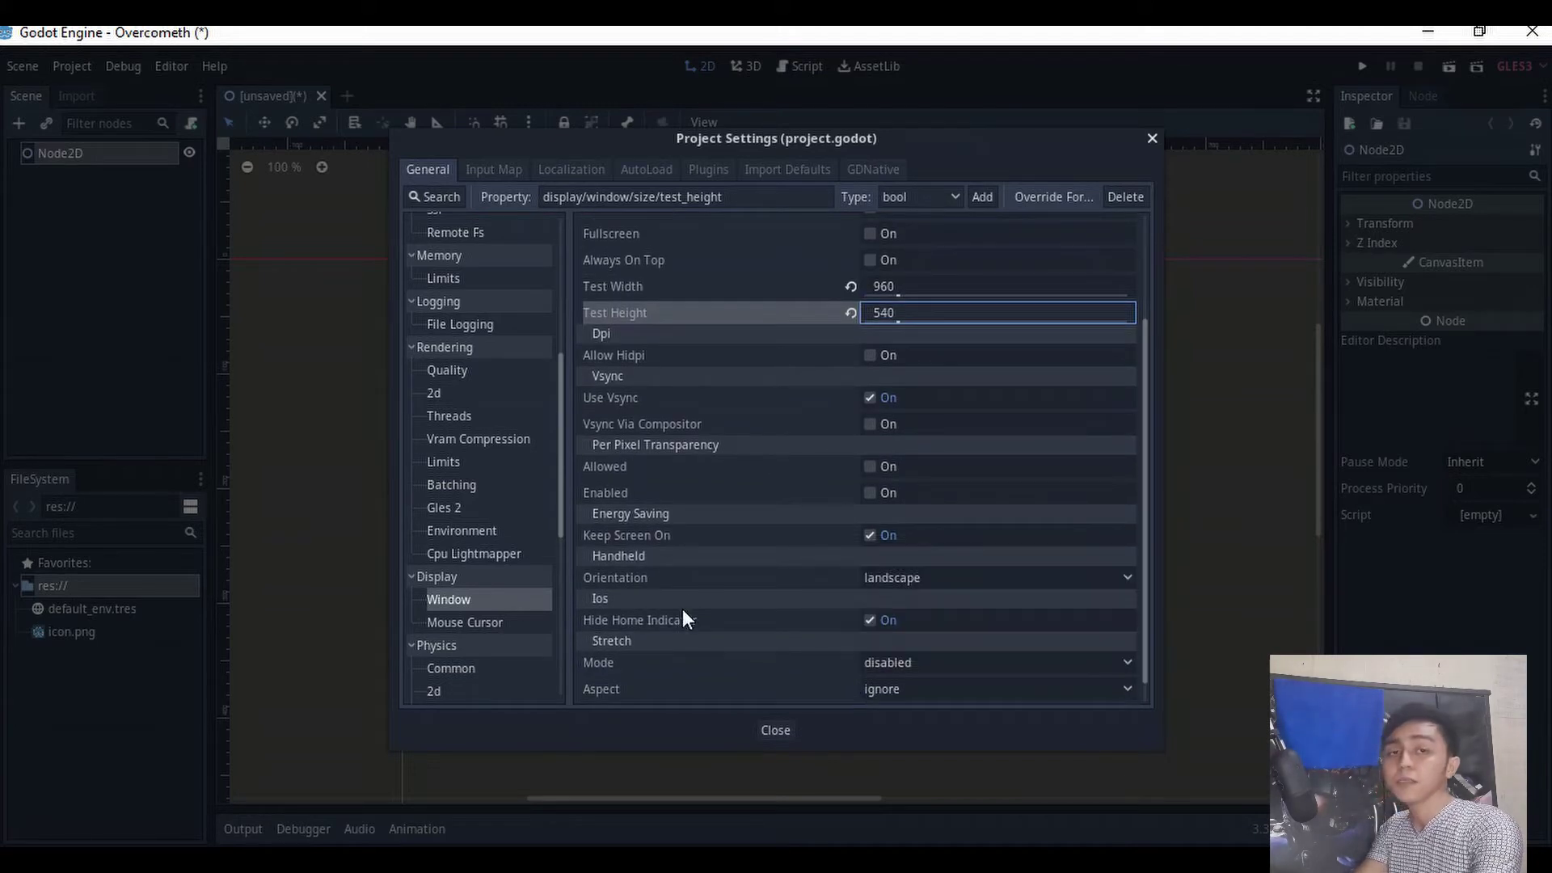
{"action": "left_click", "coordinate": [1116, 578]}
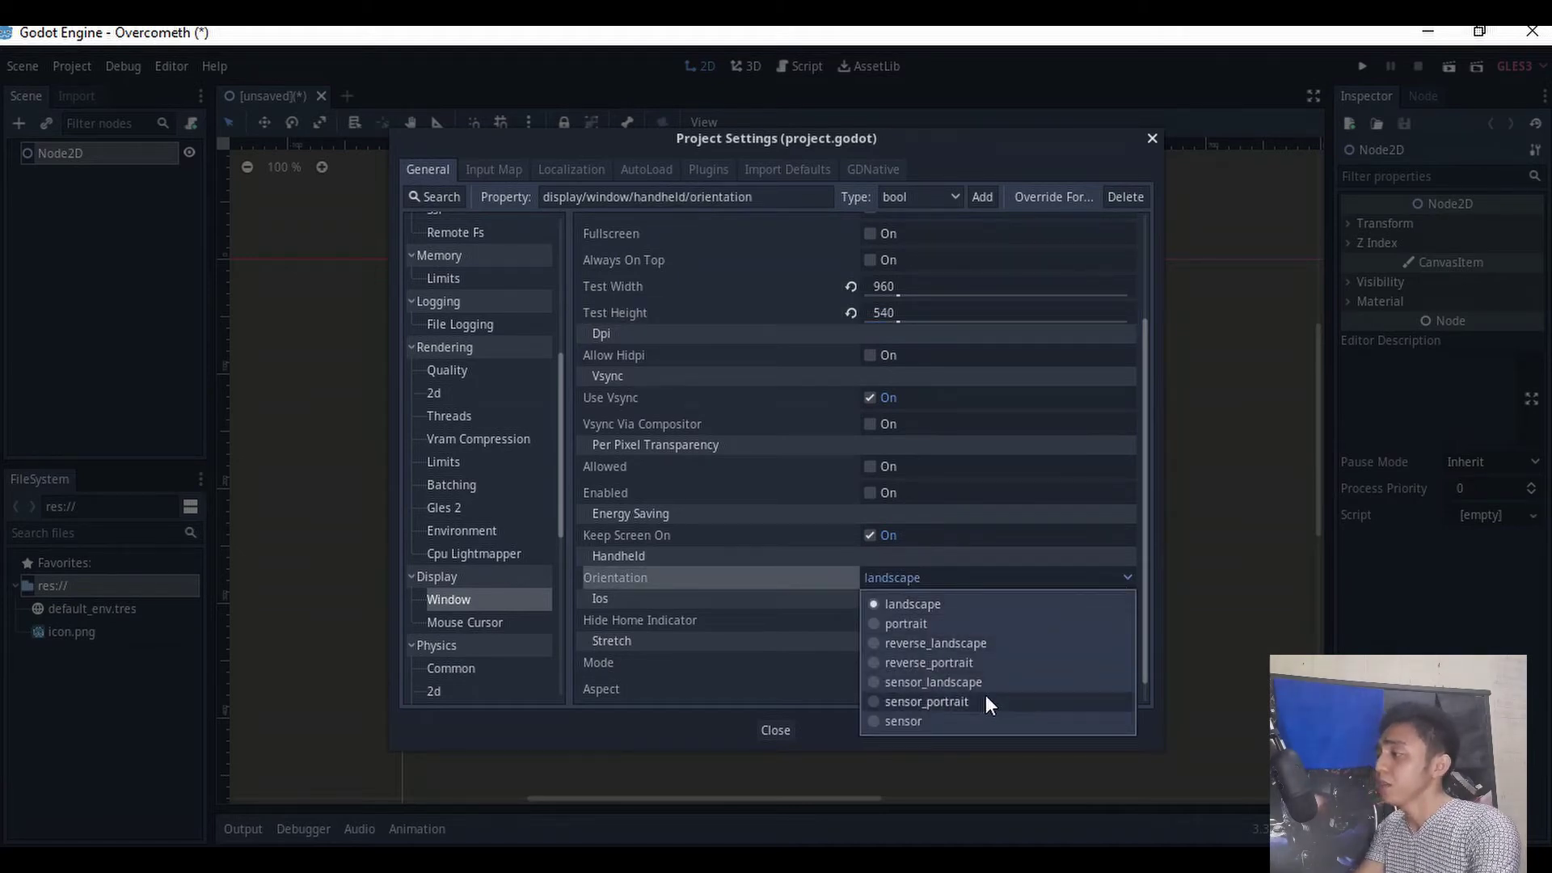
{"action": "left_click", "coordinate": [899, 603]}
{"action": "scroll", "coordinate": [787, 619], "scroll_direction": "down", "scroll_amount": 1}
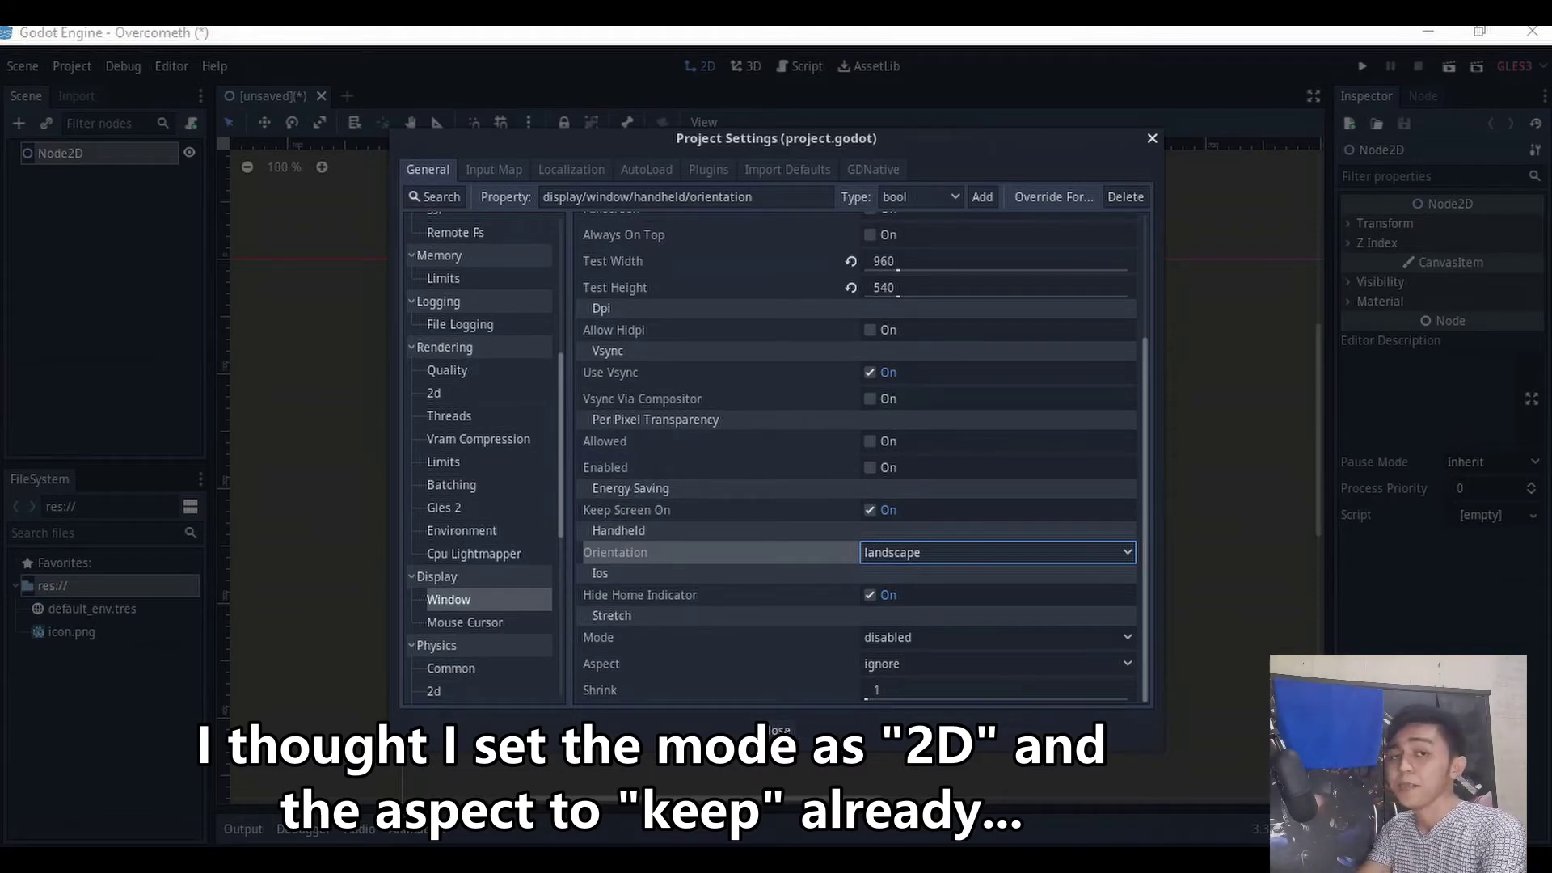
{"action": "scroll", "coordinate": [501, 458], "scroll_direction": "down", "scroll_amount": 5}
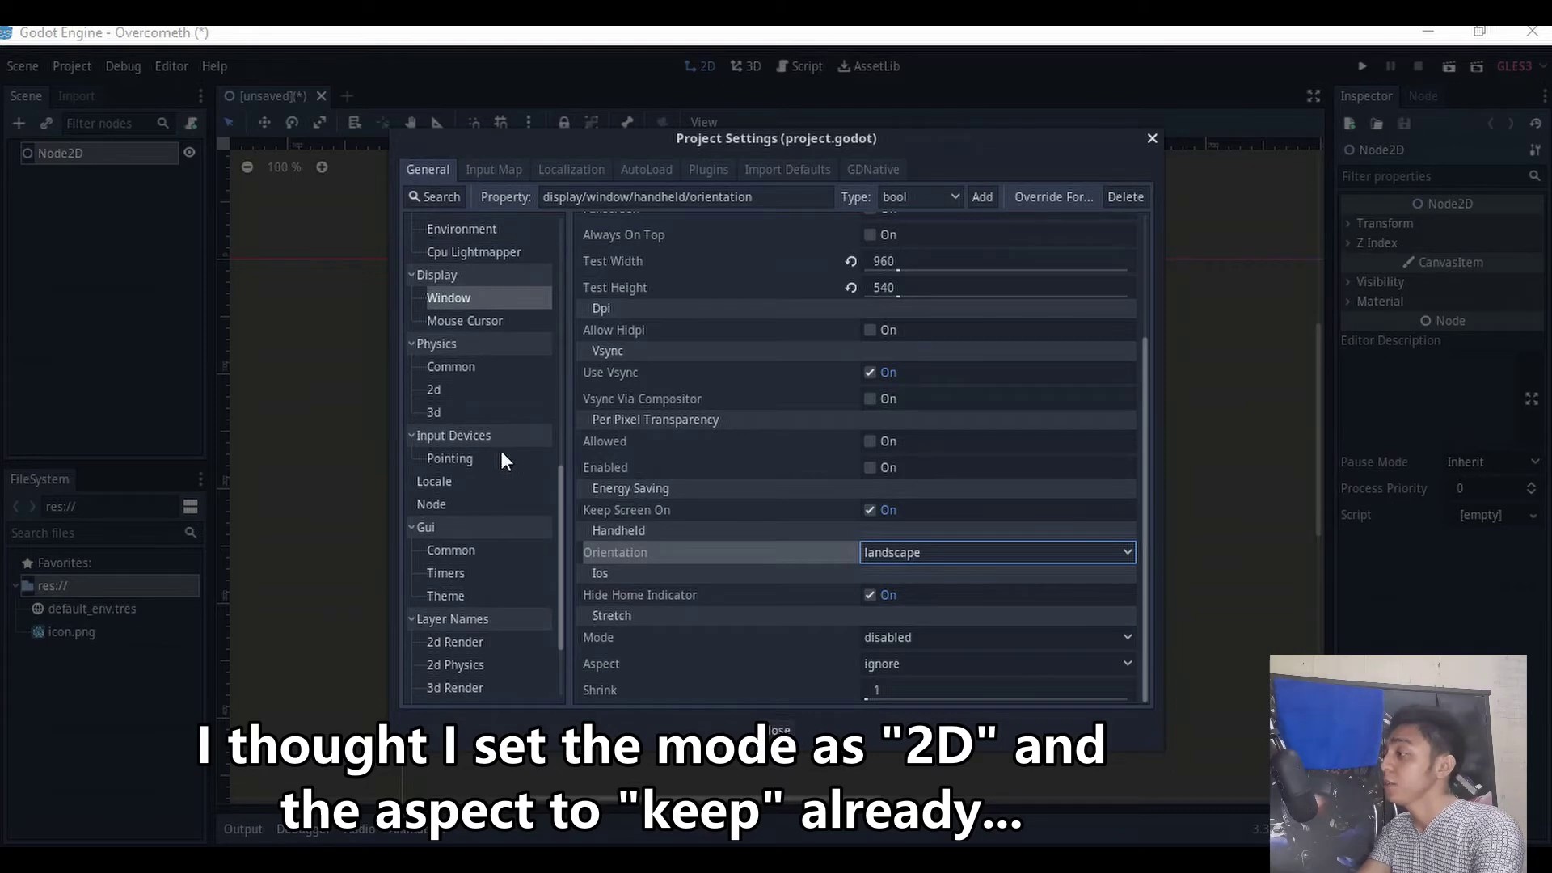
- Enable Emulate Touch From Mouse in the Input Devices > Pointing settings
{"action": "left_click", "coordinate": [449, 458]}
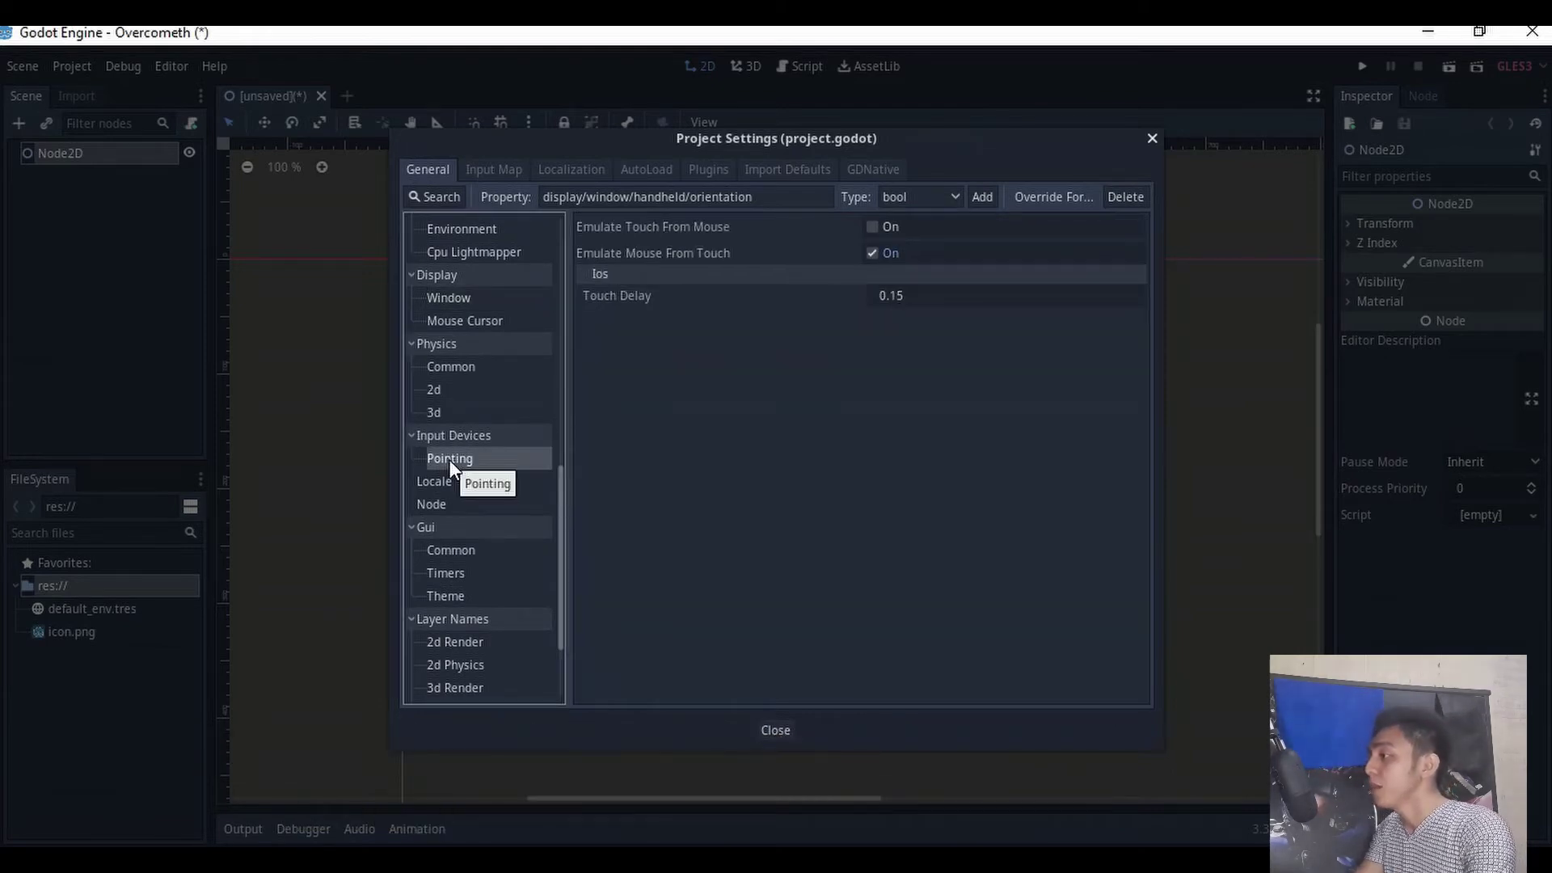
{"action": "left_click", "coordinate": [872, 227]}
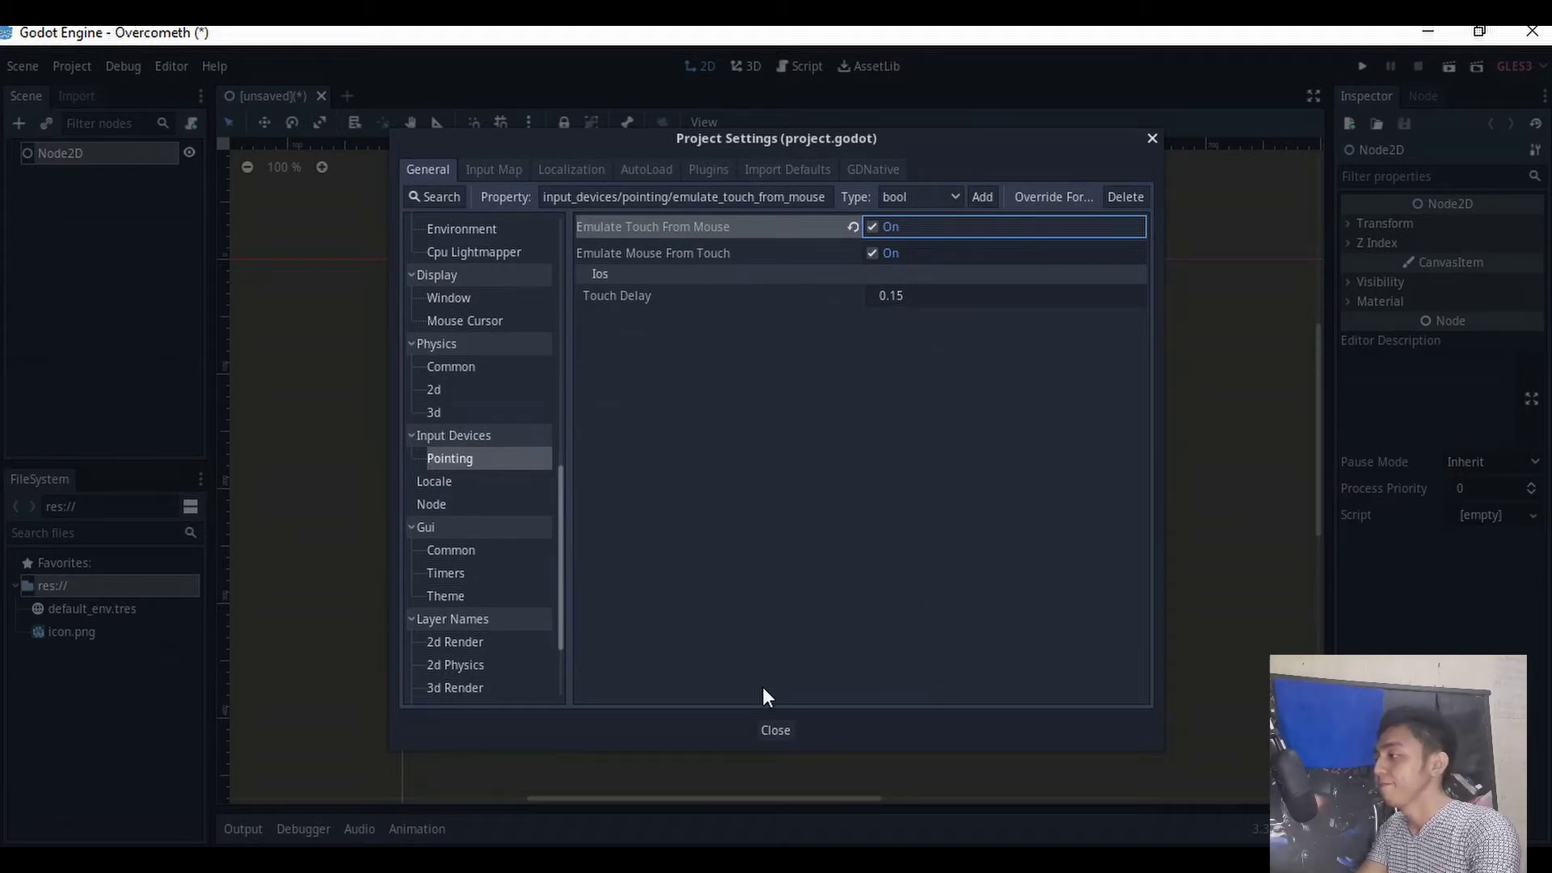
- Close Project Settings, add icon.png to the scene as a sprite, and turn off its Filter
{"action": "left_click", "coordinate": [774, 730]}
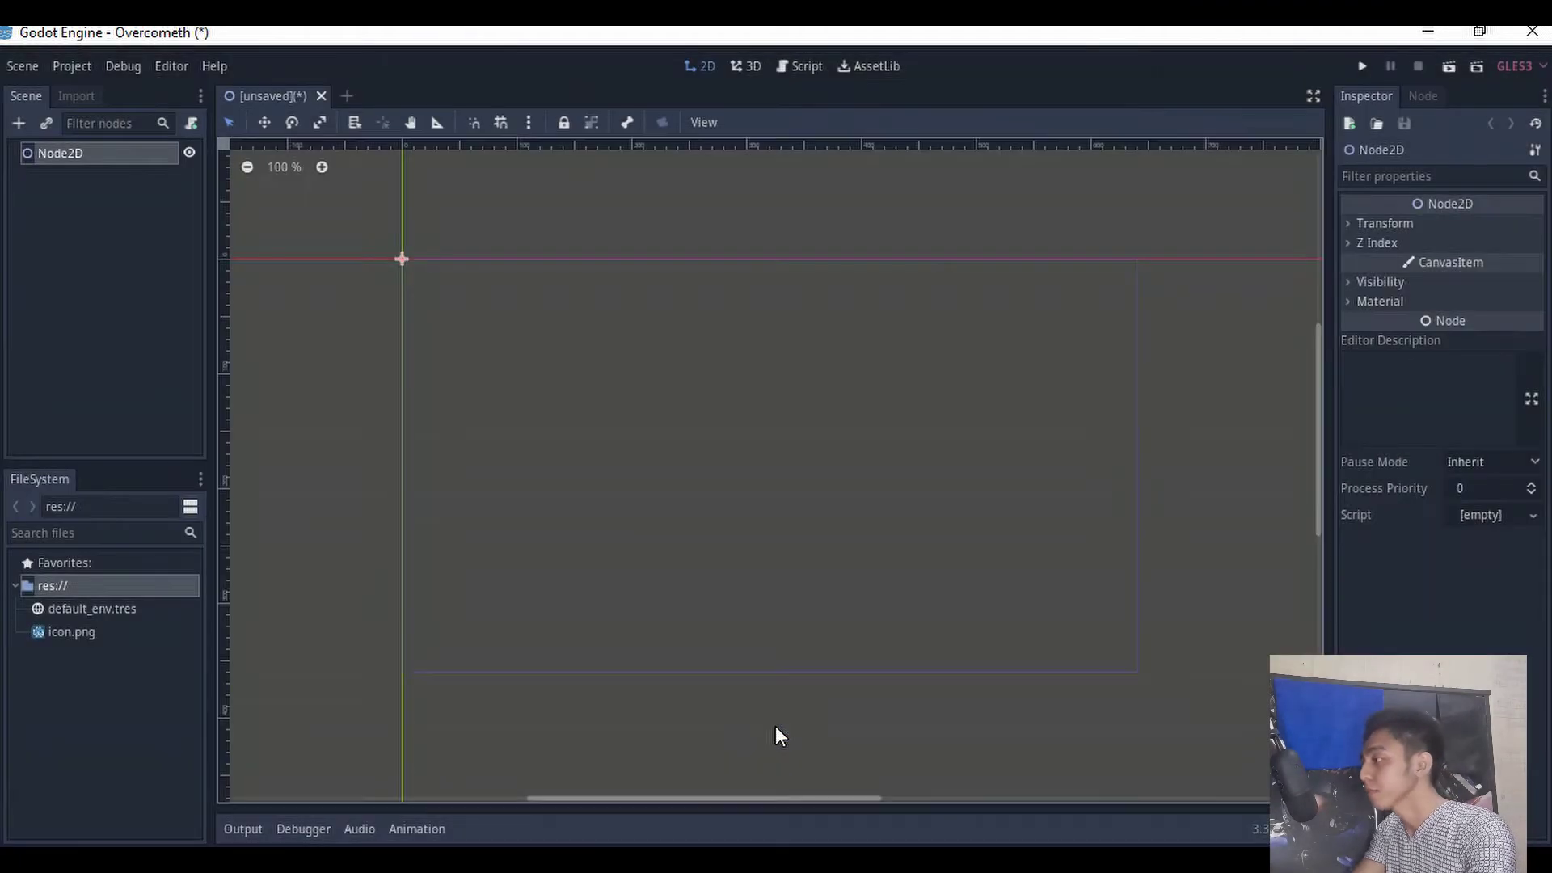
{"action": "left_click_drag", "start_coordinate": [90, 627], "coordinate": [523, 396]}
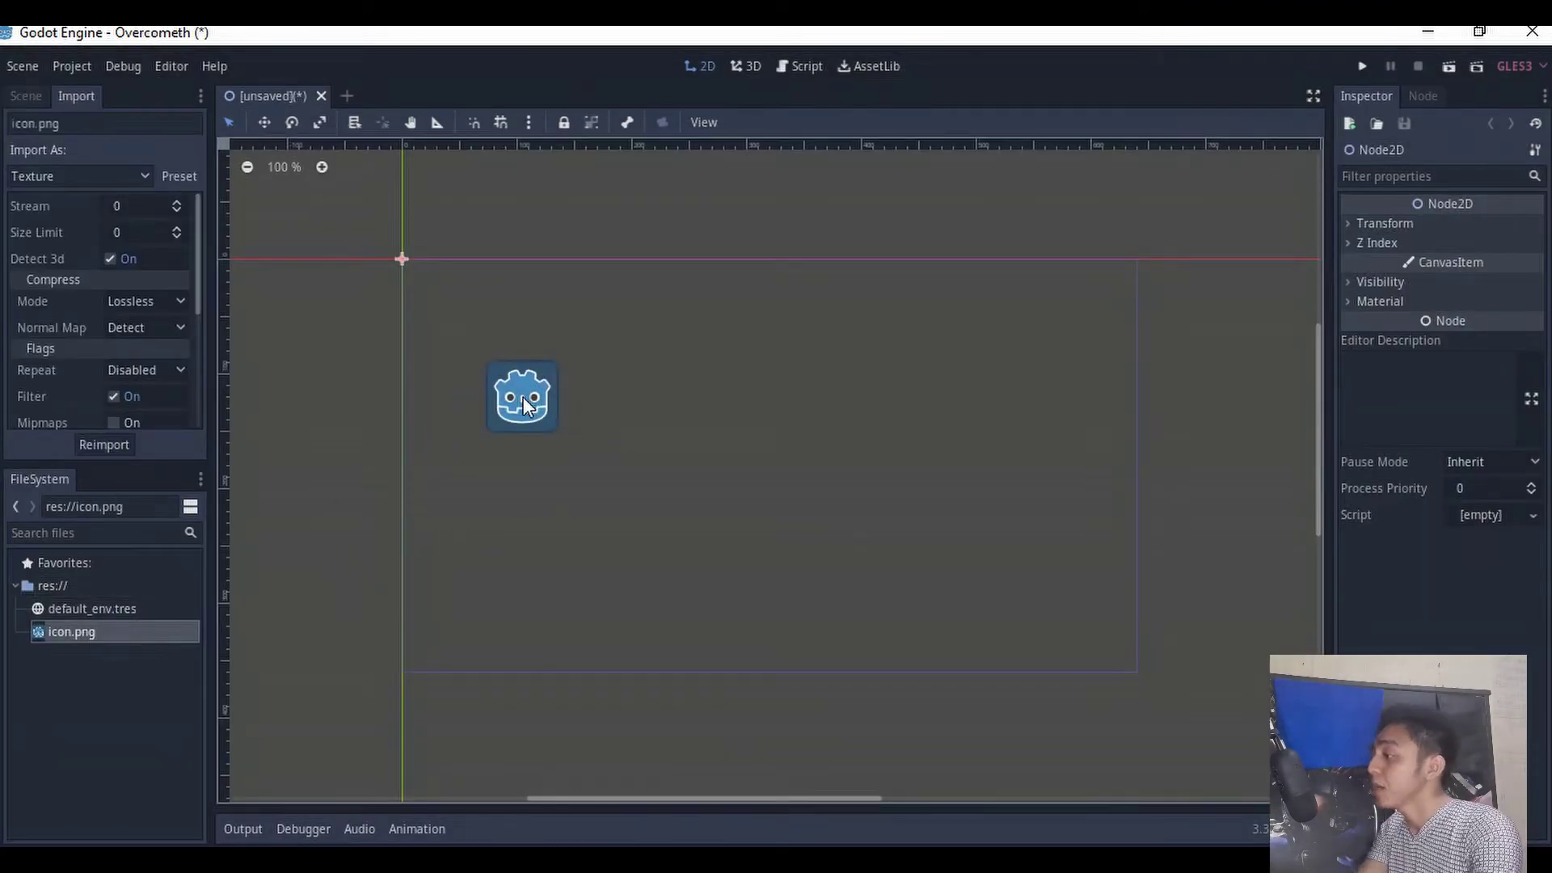
{"action": "left_click", "coordinate": [112, 396]}
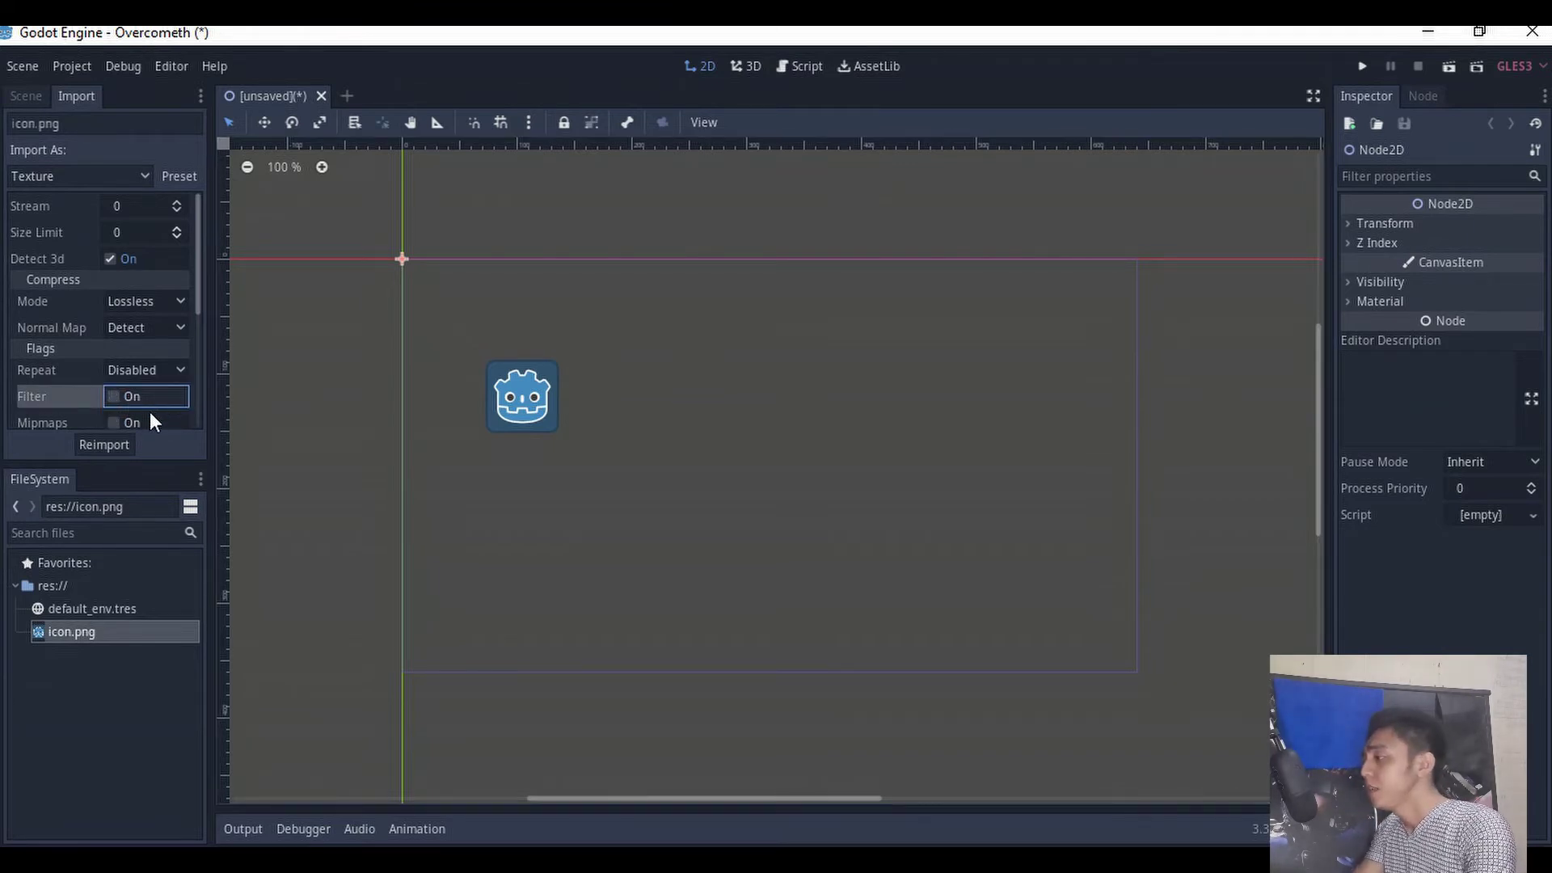
- Keep the icon imported as a Texture, apply the 2D preset and reimport it
{"action": "left_click", "coordinate": [144, 172]}
{"action": "left_click", "coordinate": [60, 242]}
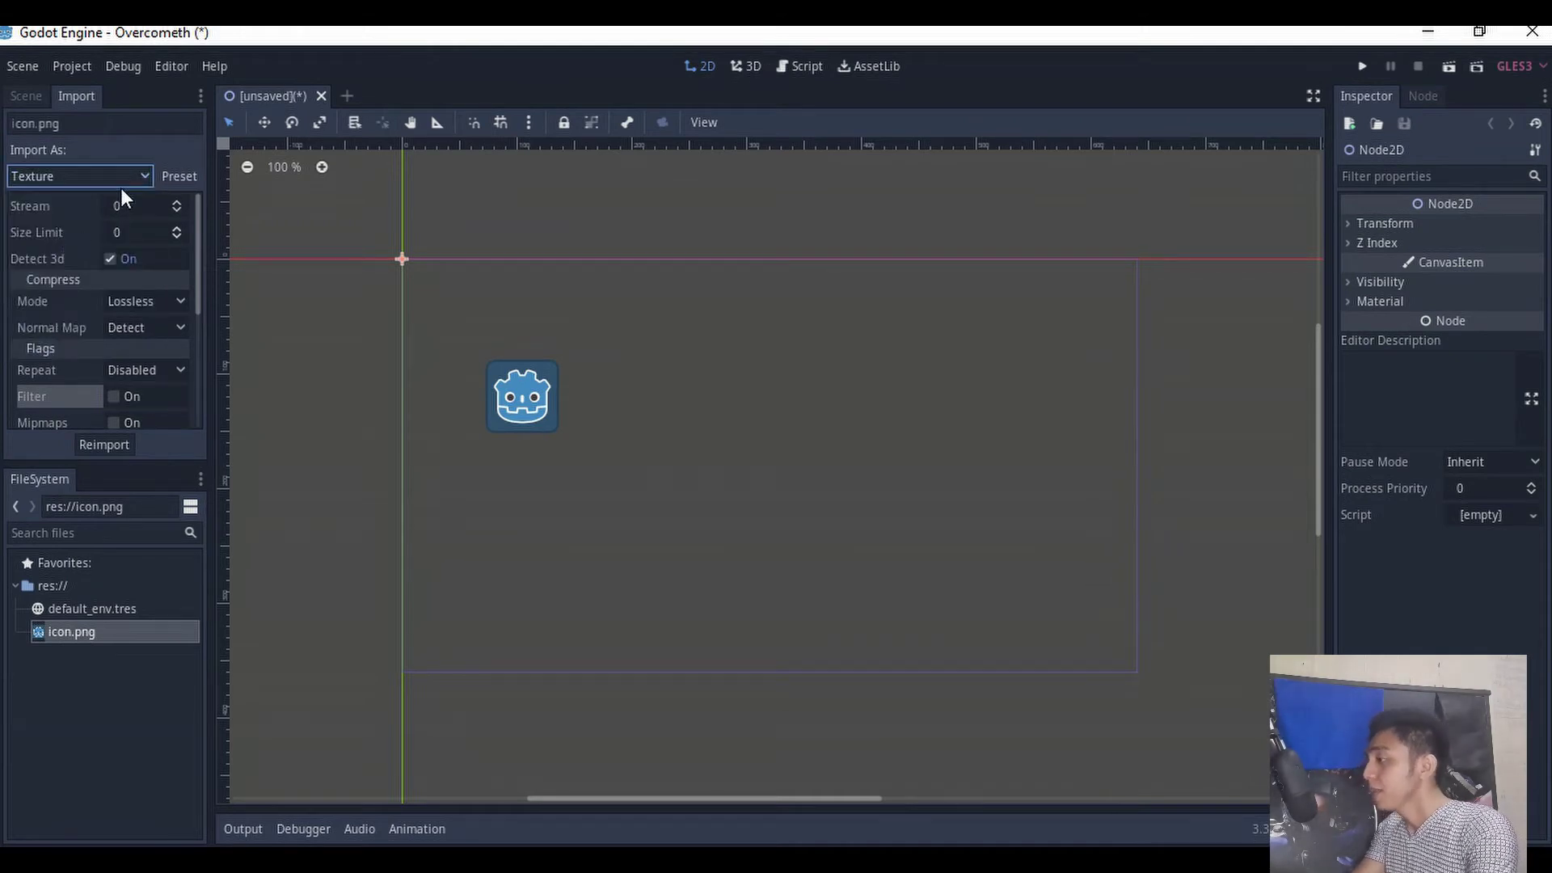
{"action": "left_click", "coordinate": [180, 178]}
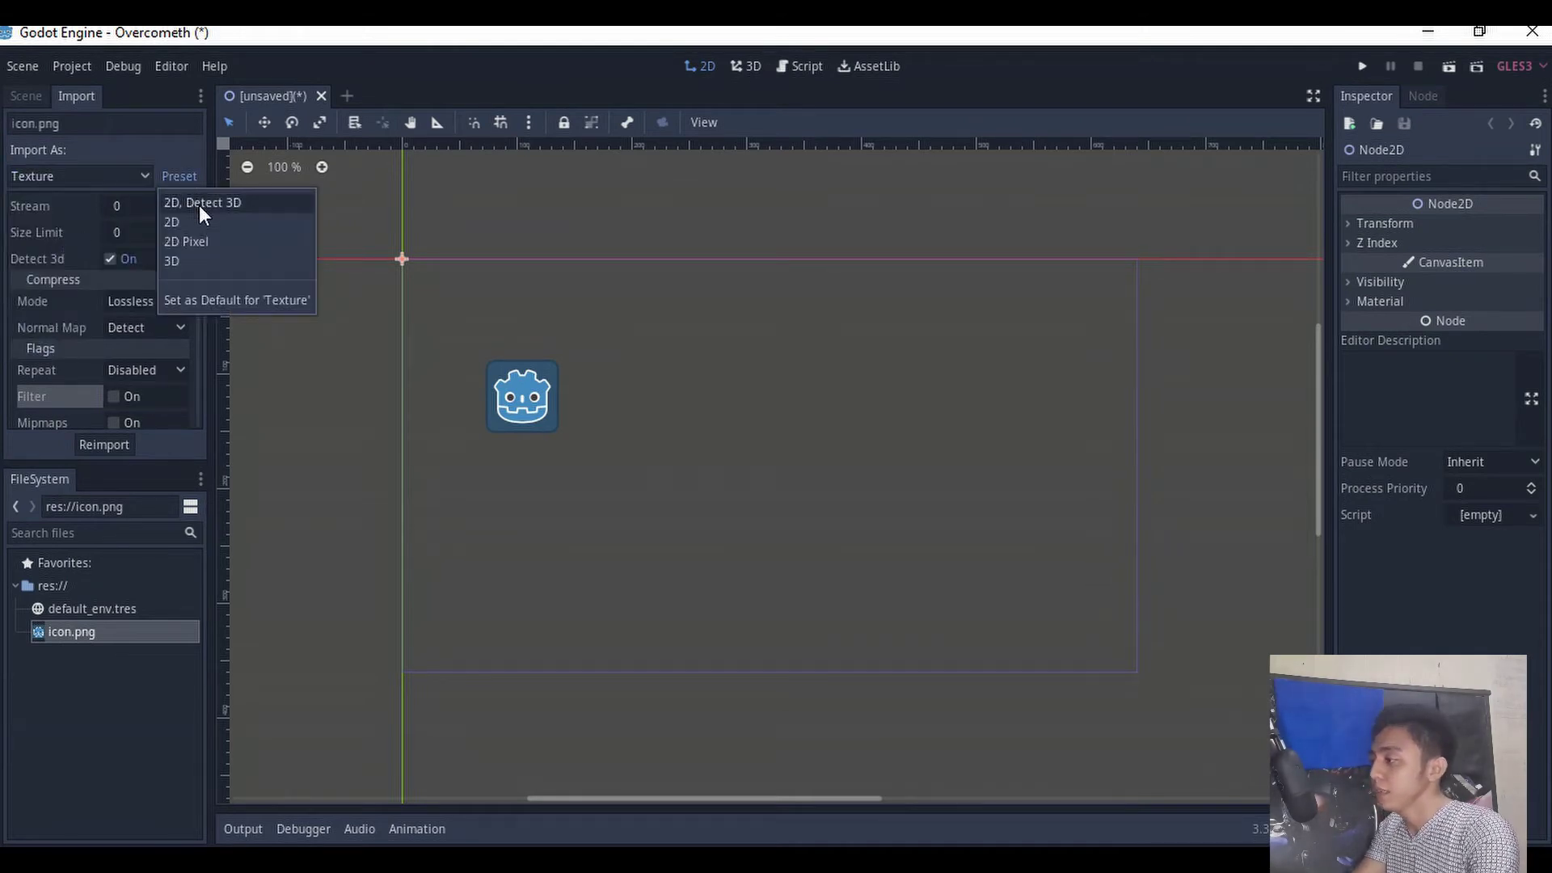
{"action": "left_click", "coordinate": [205, 226]}
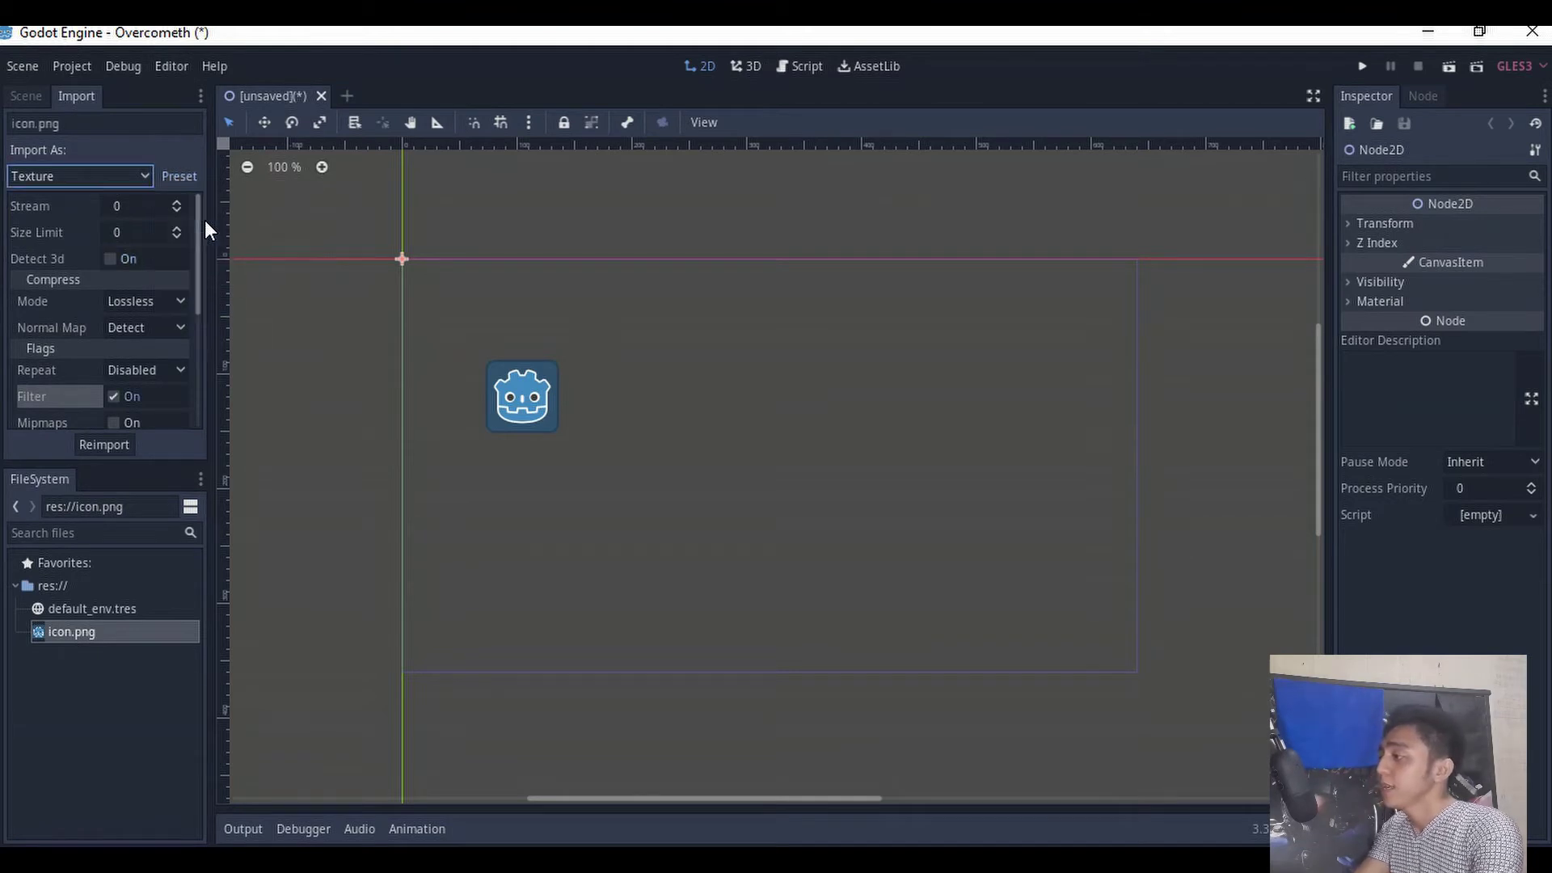
{"action": "left_click", "coordinate": [169, 176]}
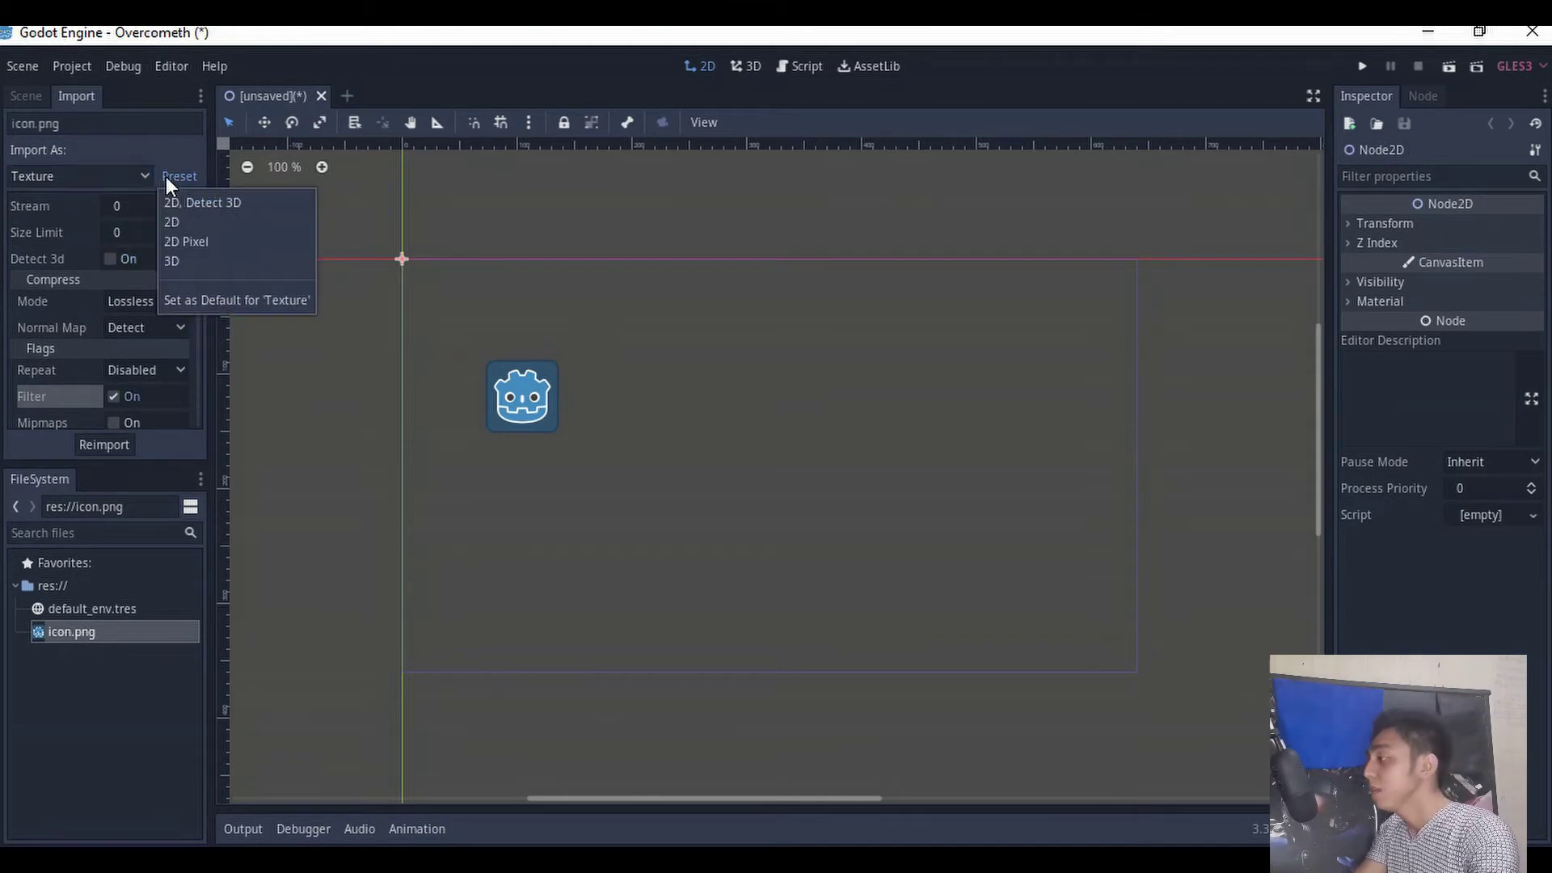
{"action": "left_click", "coordinate": [207, 299]}
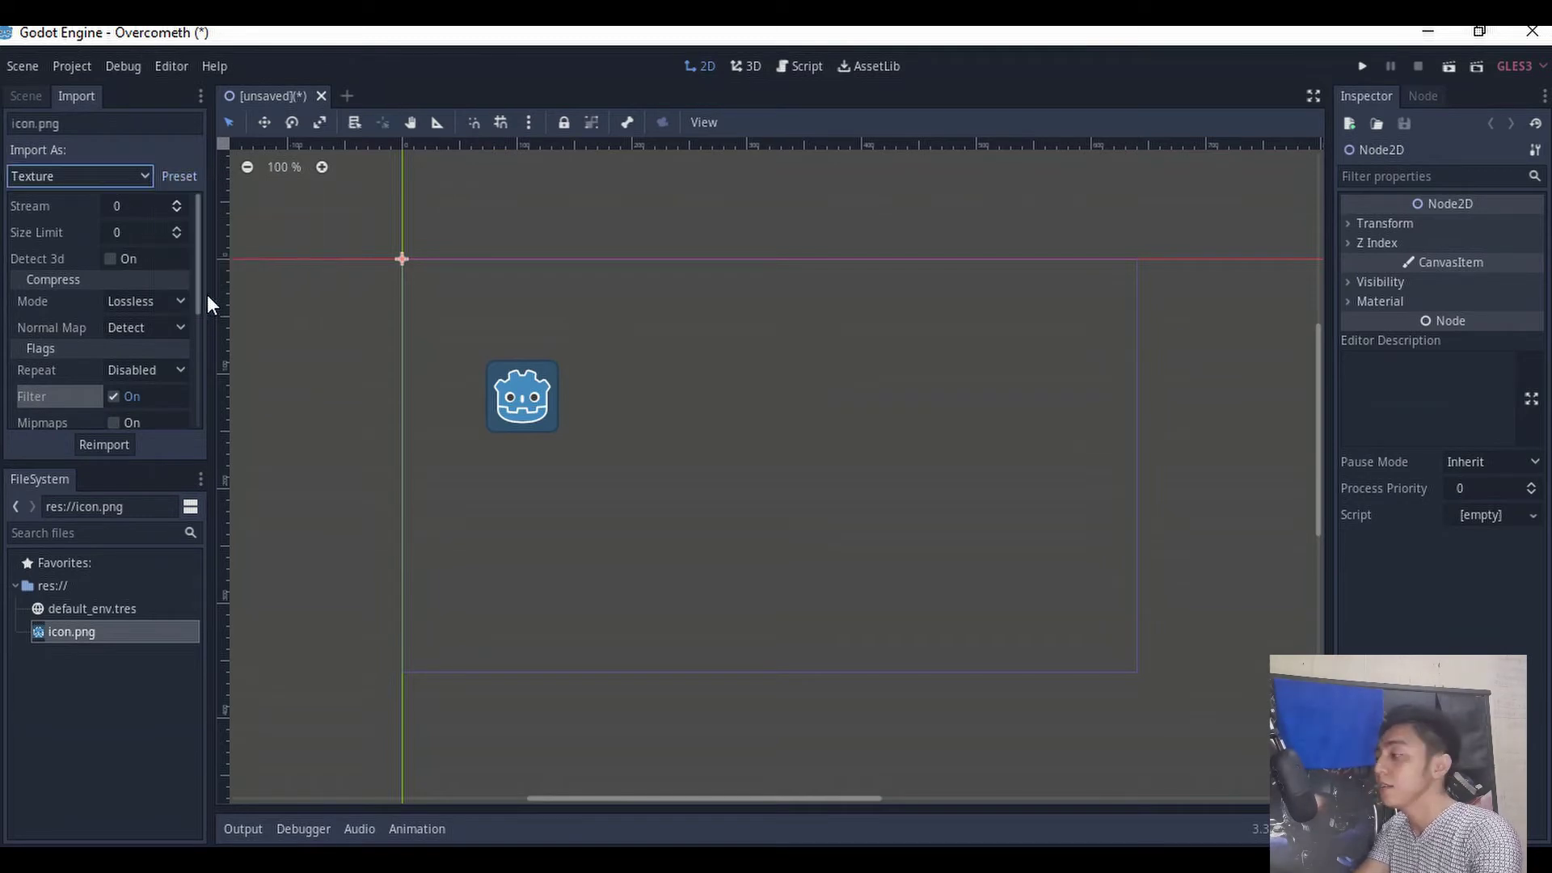
{"action": "left_click", "coordinate": [106, 443]}
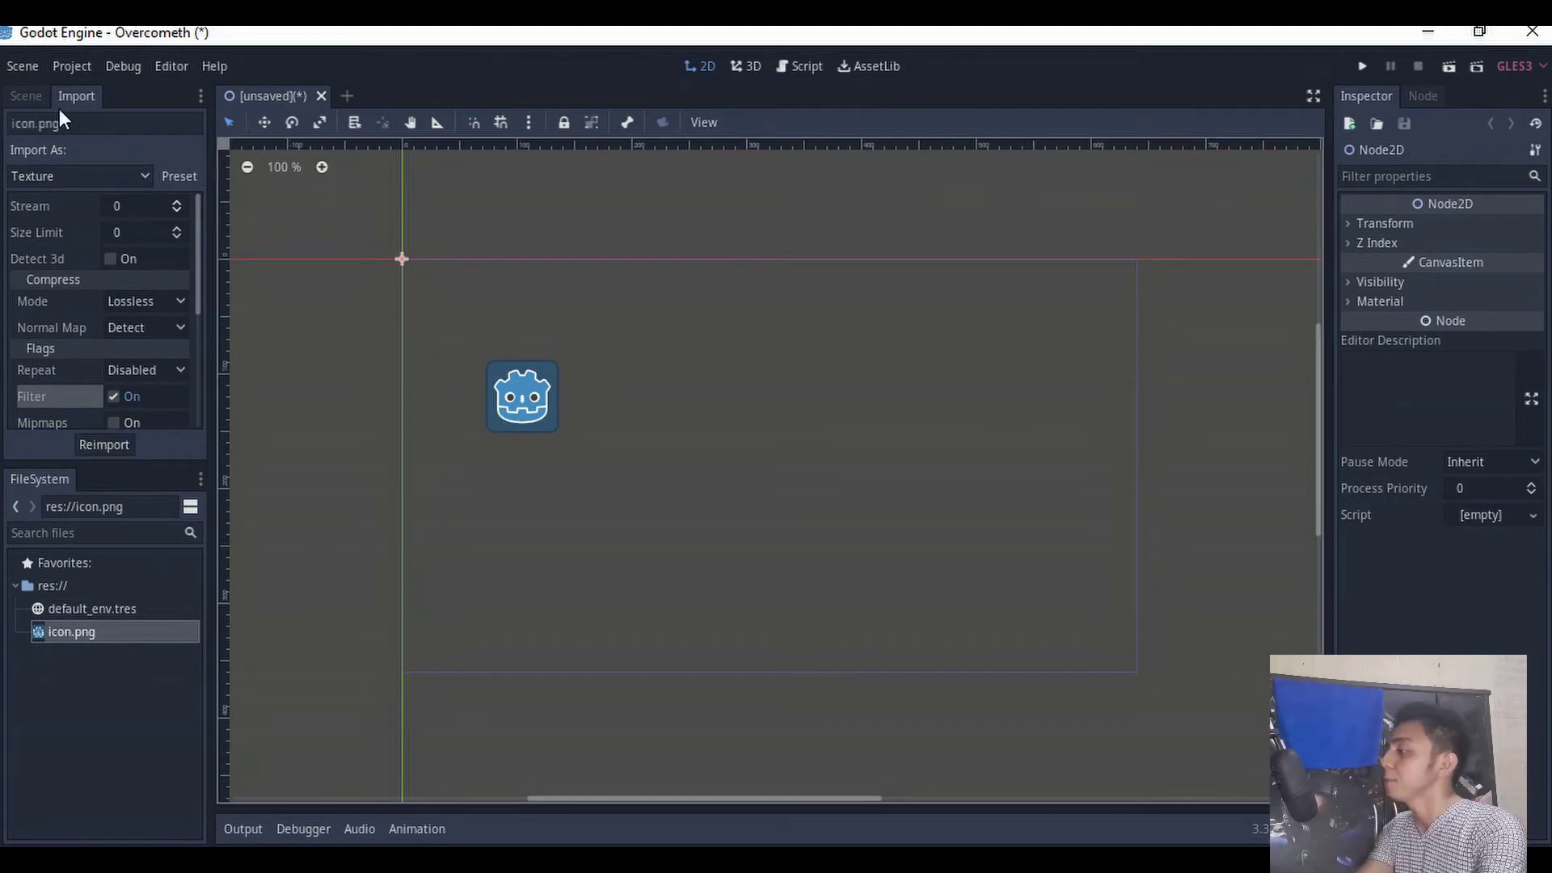
- Select the icon sprite in the scene and delete it
{"action": "left_click", "coordinate": [26, 96]}
{"action": "left_click", "coordinate": [525, 422]}
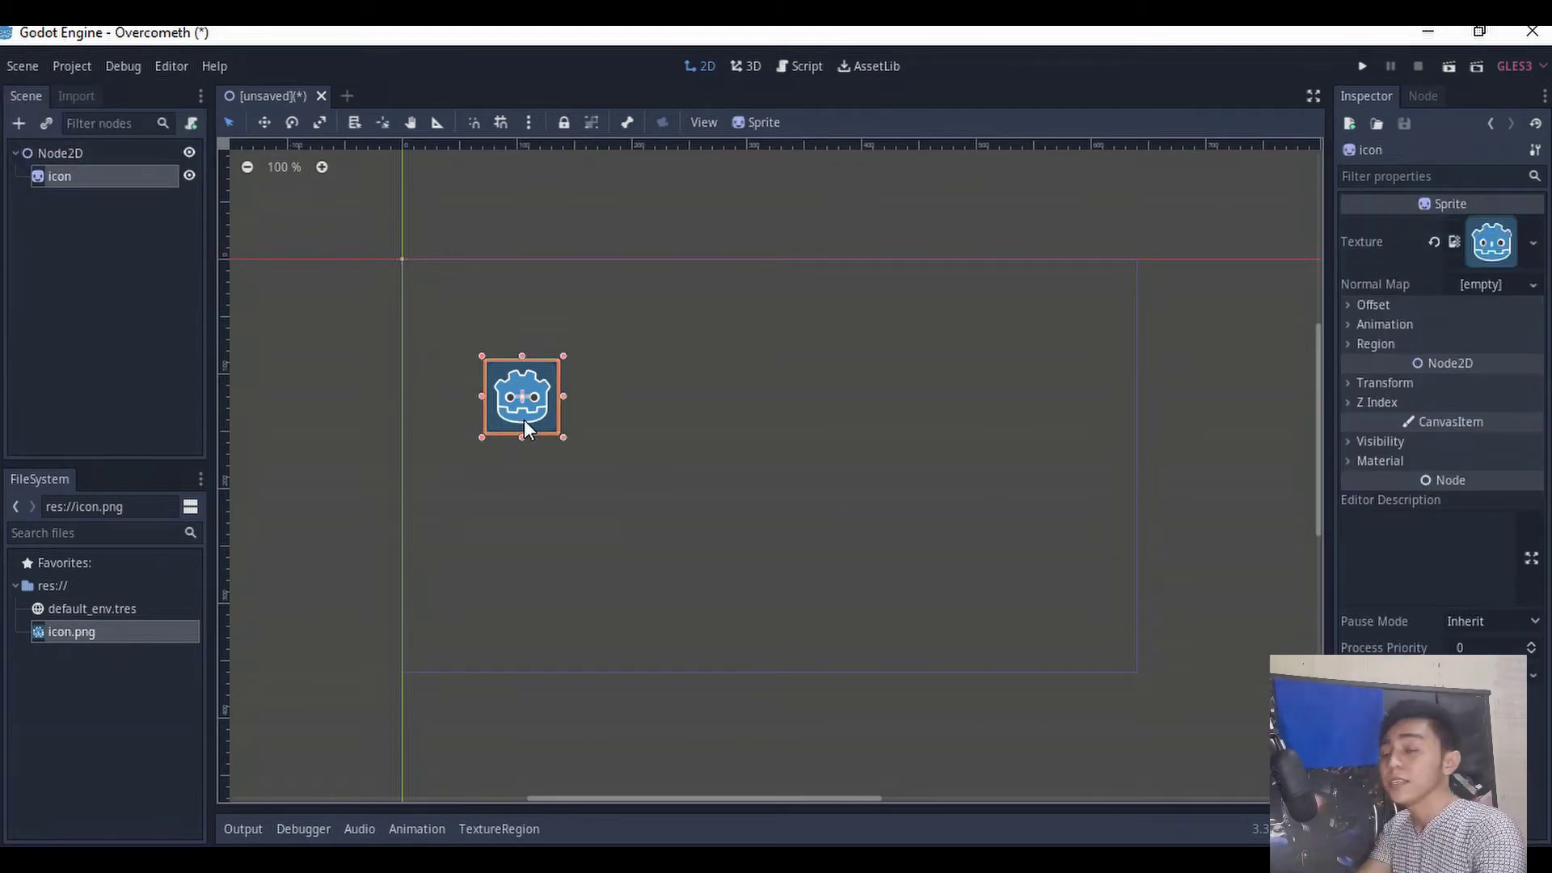
{"action": "key", "text": "Delete"}
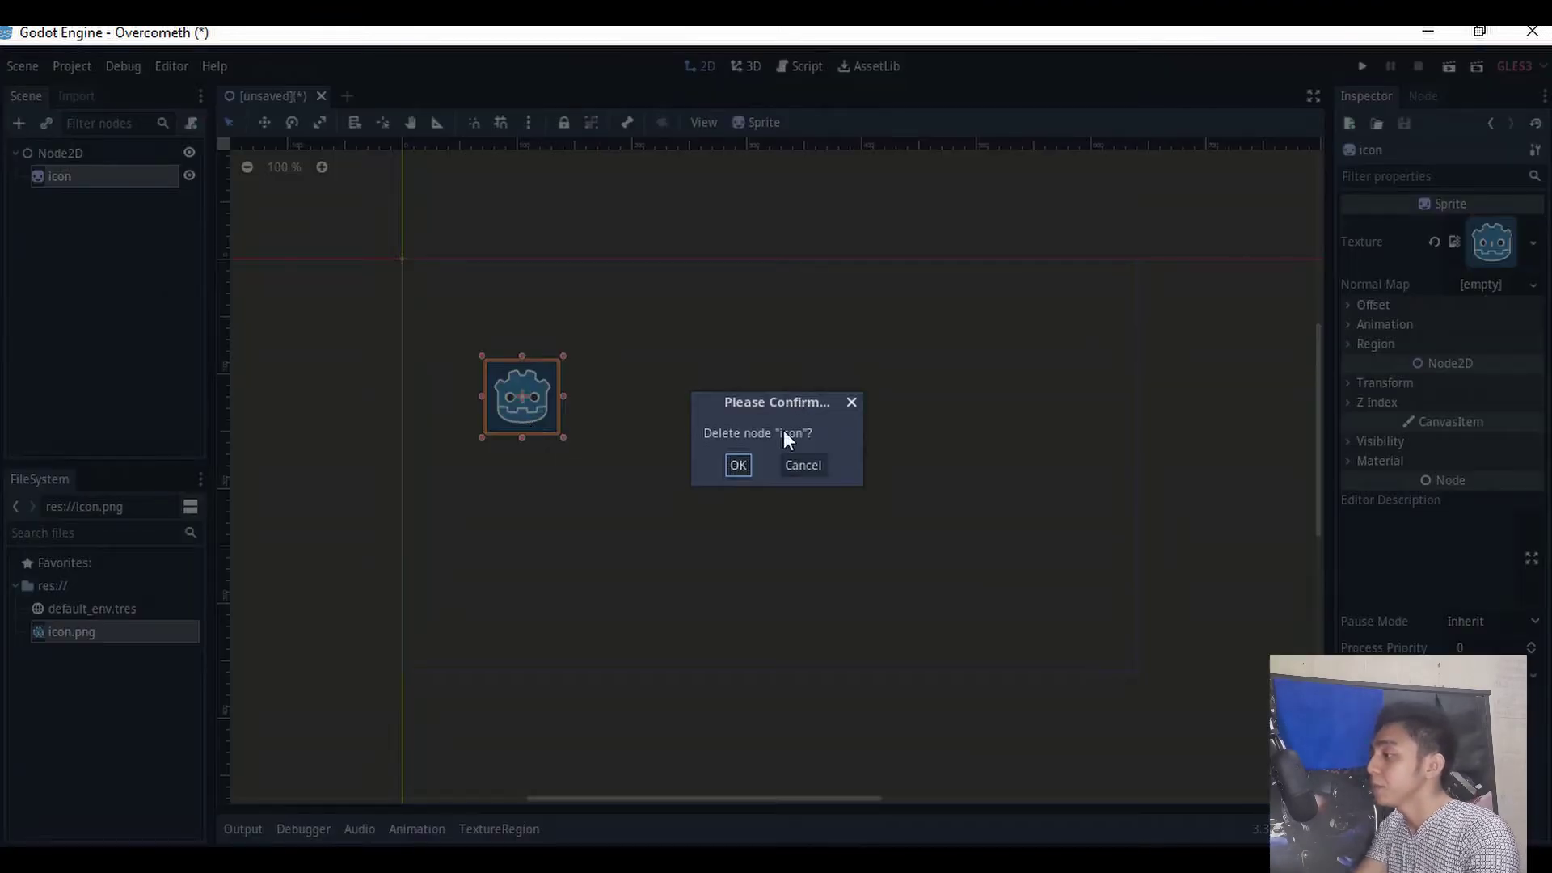
- Confirm the icon deletion, then copy the animation IDLE and WALKING PNGs into the Overcometh folder
{"action": "left_click", "coordinate": [738, 466]}
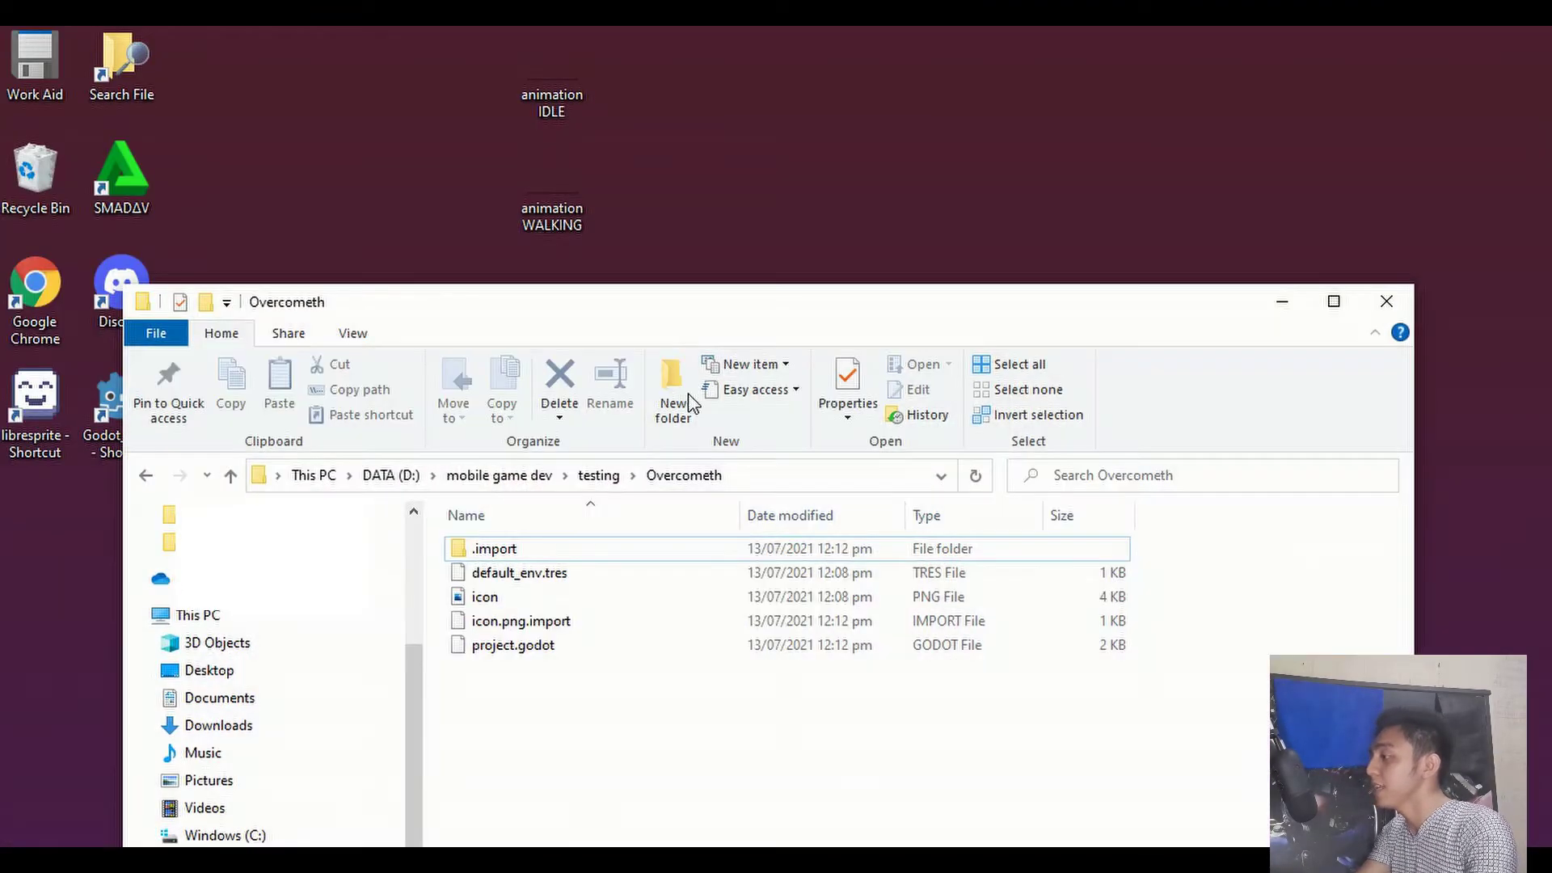
{"action": "left_click_drag", "start_coordinate": [656, 250], "coordinate": [537, 133]}
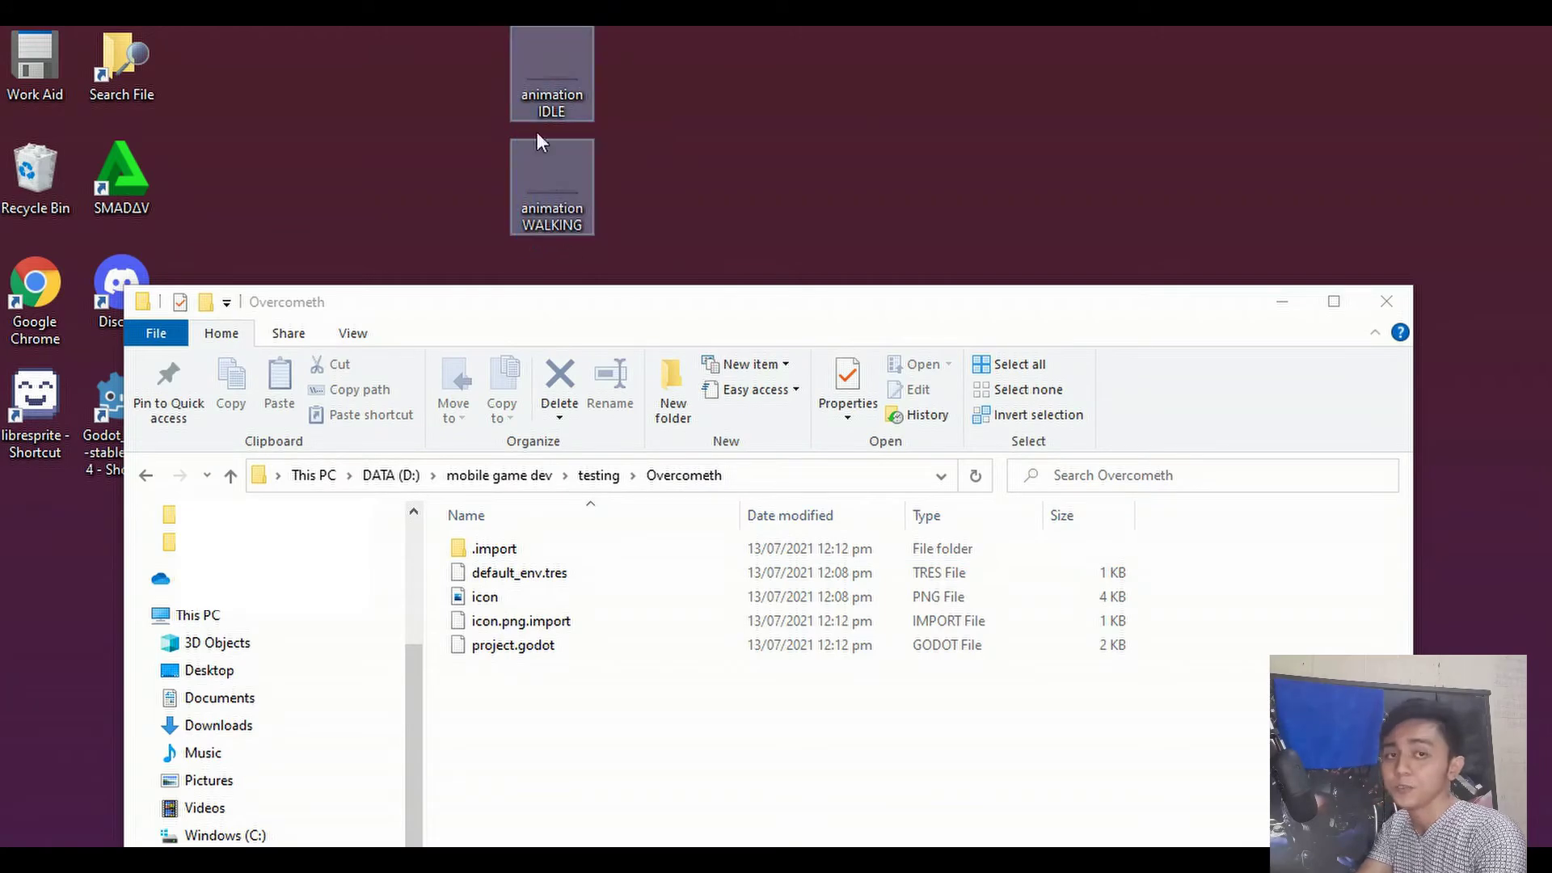
{"action": "left_click_drag", "start_coordinate": [552, 214], "coordinate": [544, 735]}
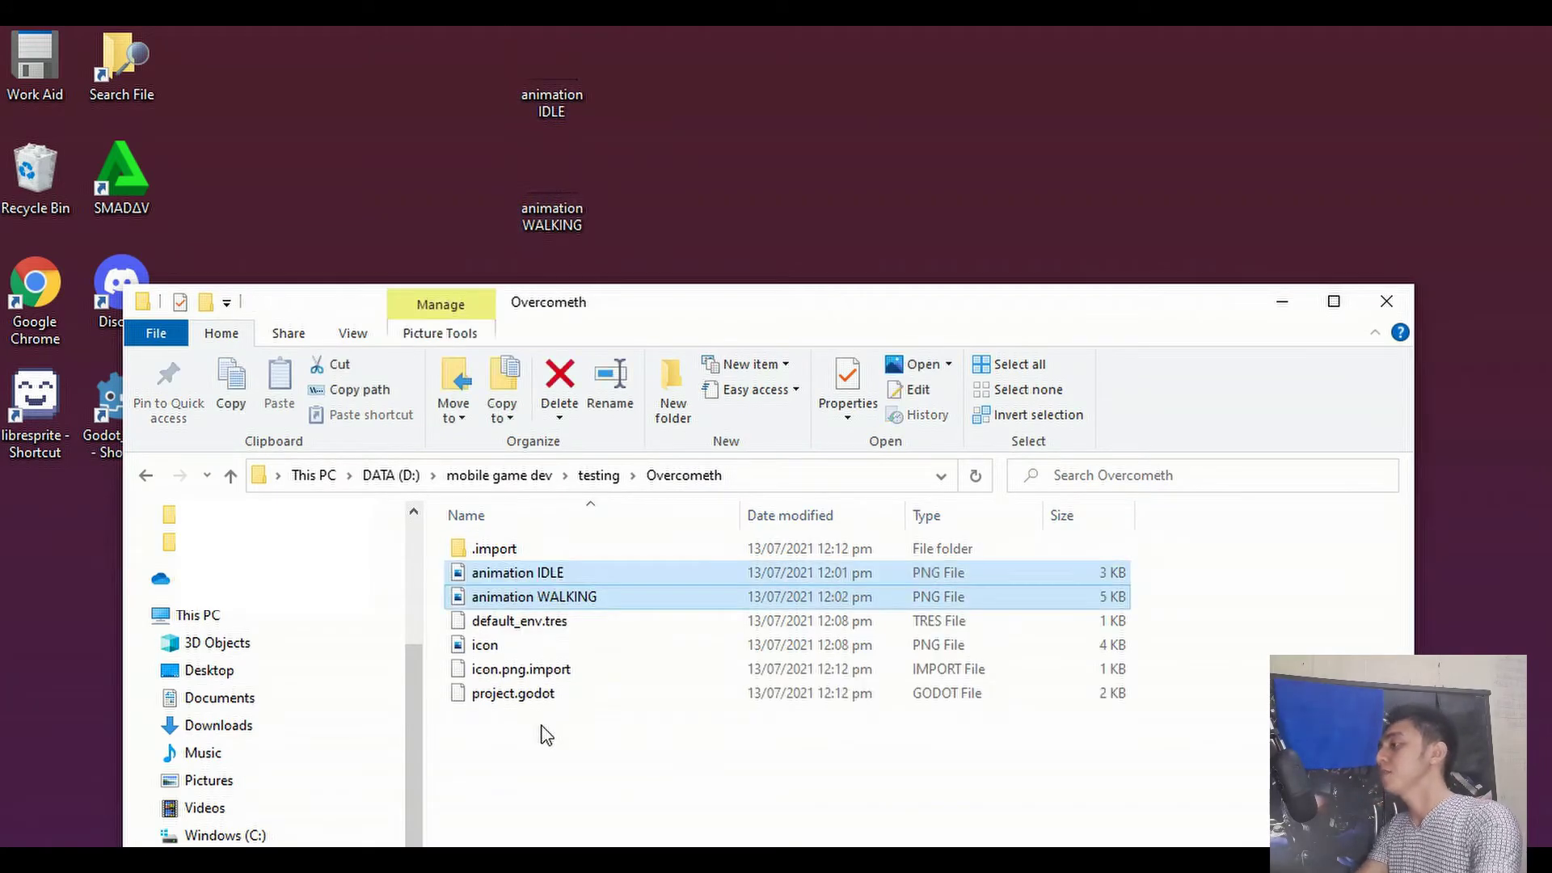
{"action": "left_click", "coordinate": [1282, 300]}
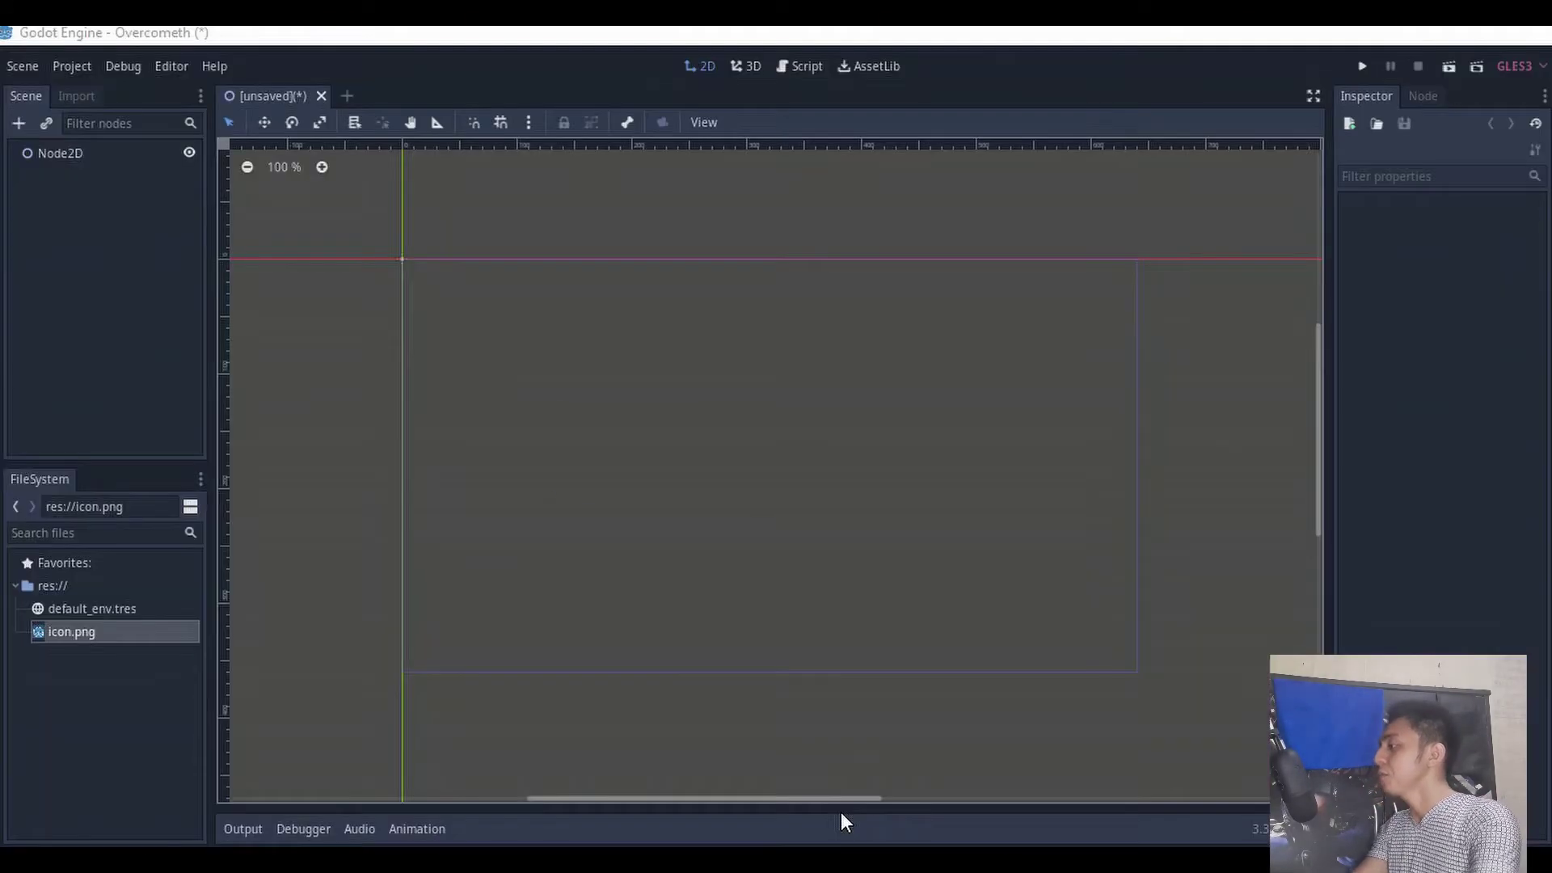
- Rename the scene's root node to World
{"action": "left_click", "coordinate": [112, 158]}
{"action": "double_click", "coordinate": [113, 157]}
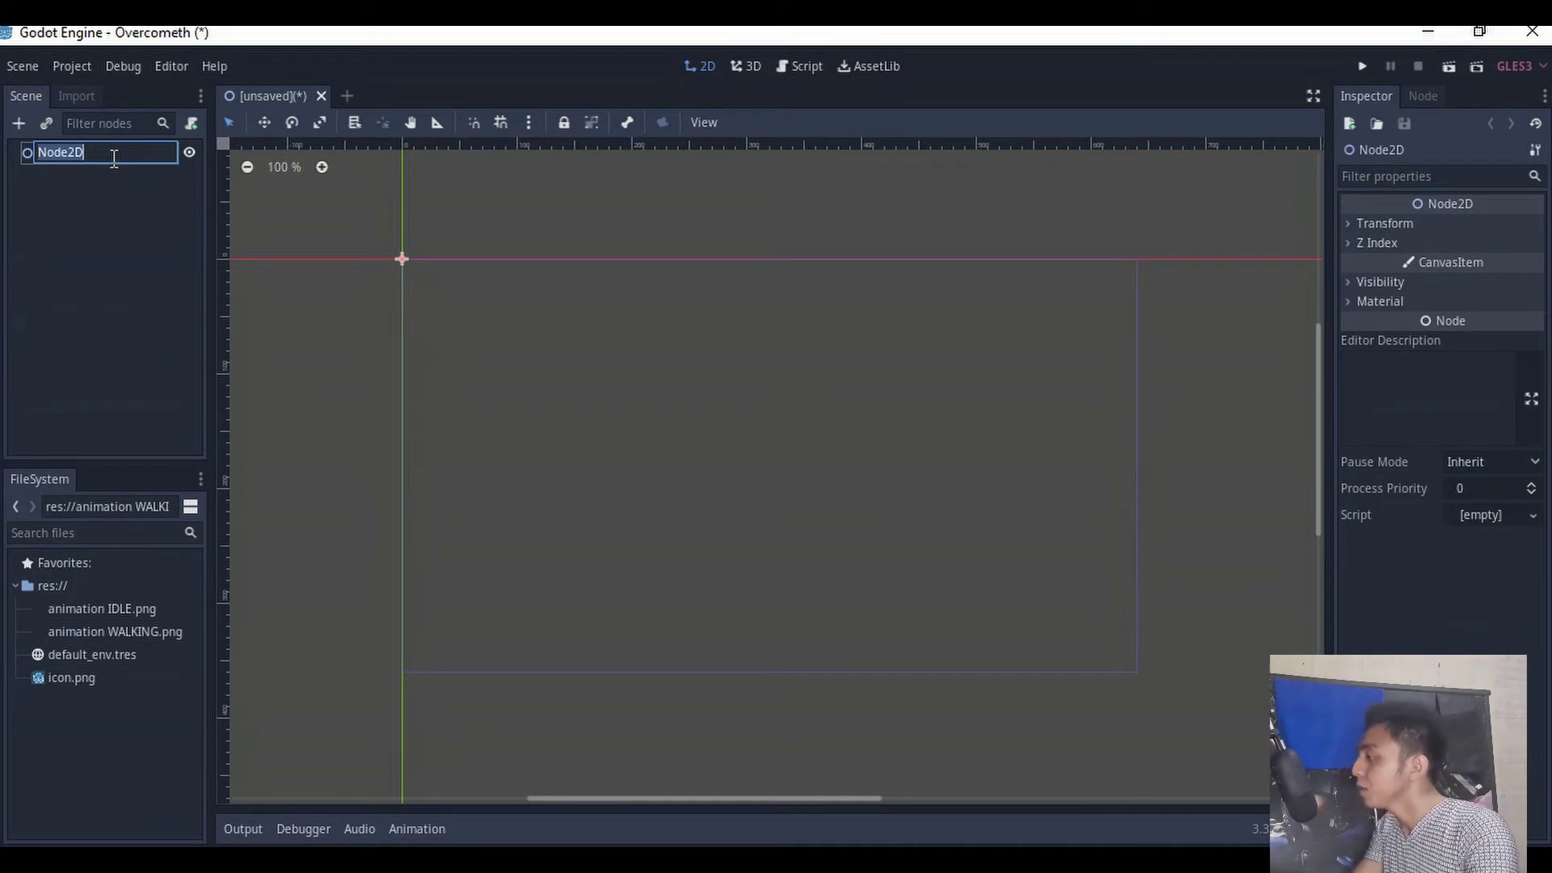
{"action": "type", "text": "World"}
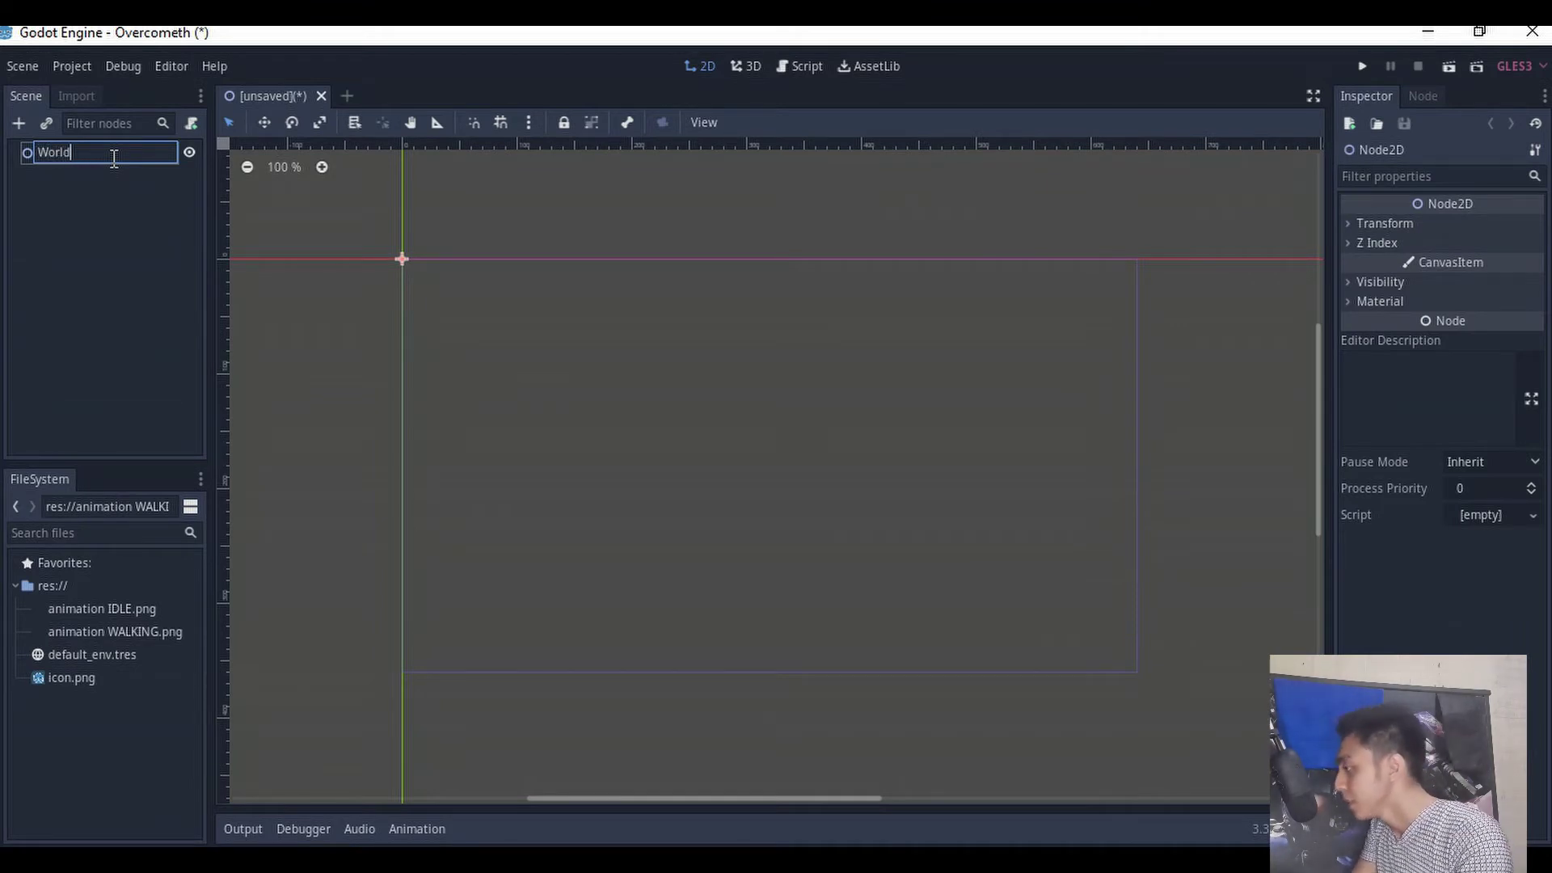
{"action": "key", "text": "Return"}
- Add a KinematicBody2D child under World, found by searching 'kini'
{"action": "right_click", "coordinate": [119, 157]}
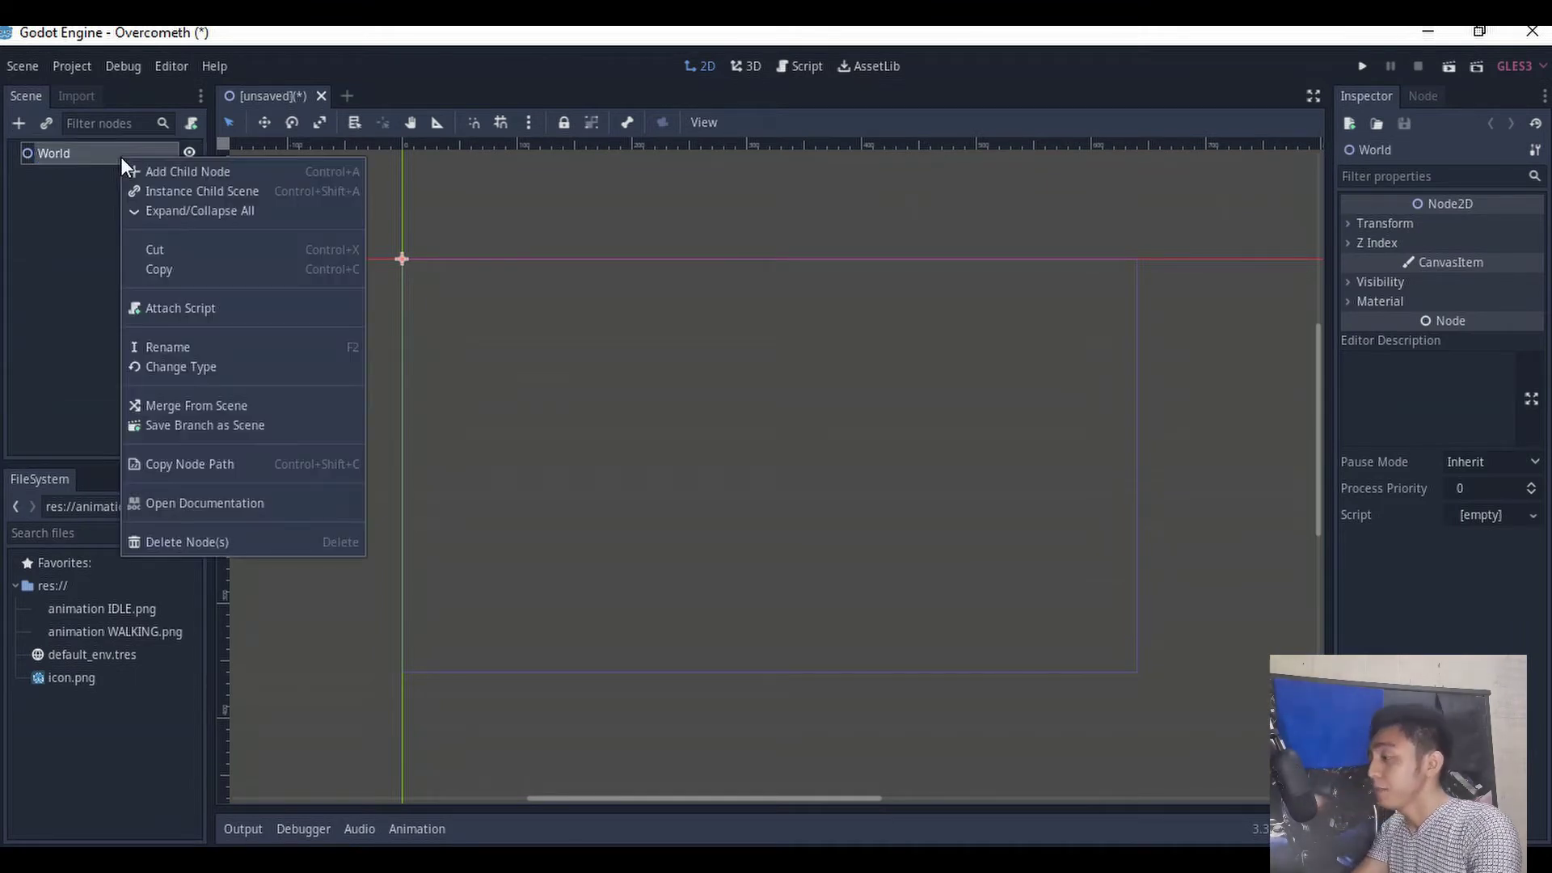
{"action": "left_click", "coordinate": [160, 173]}
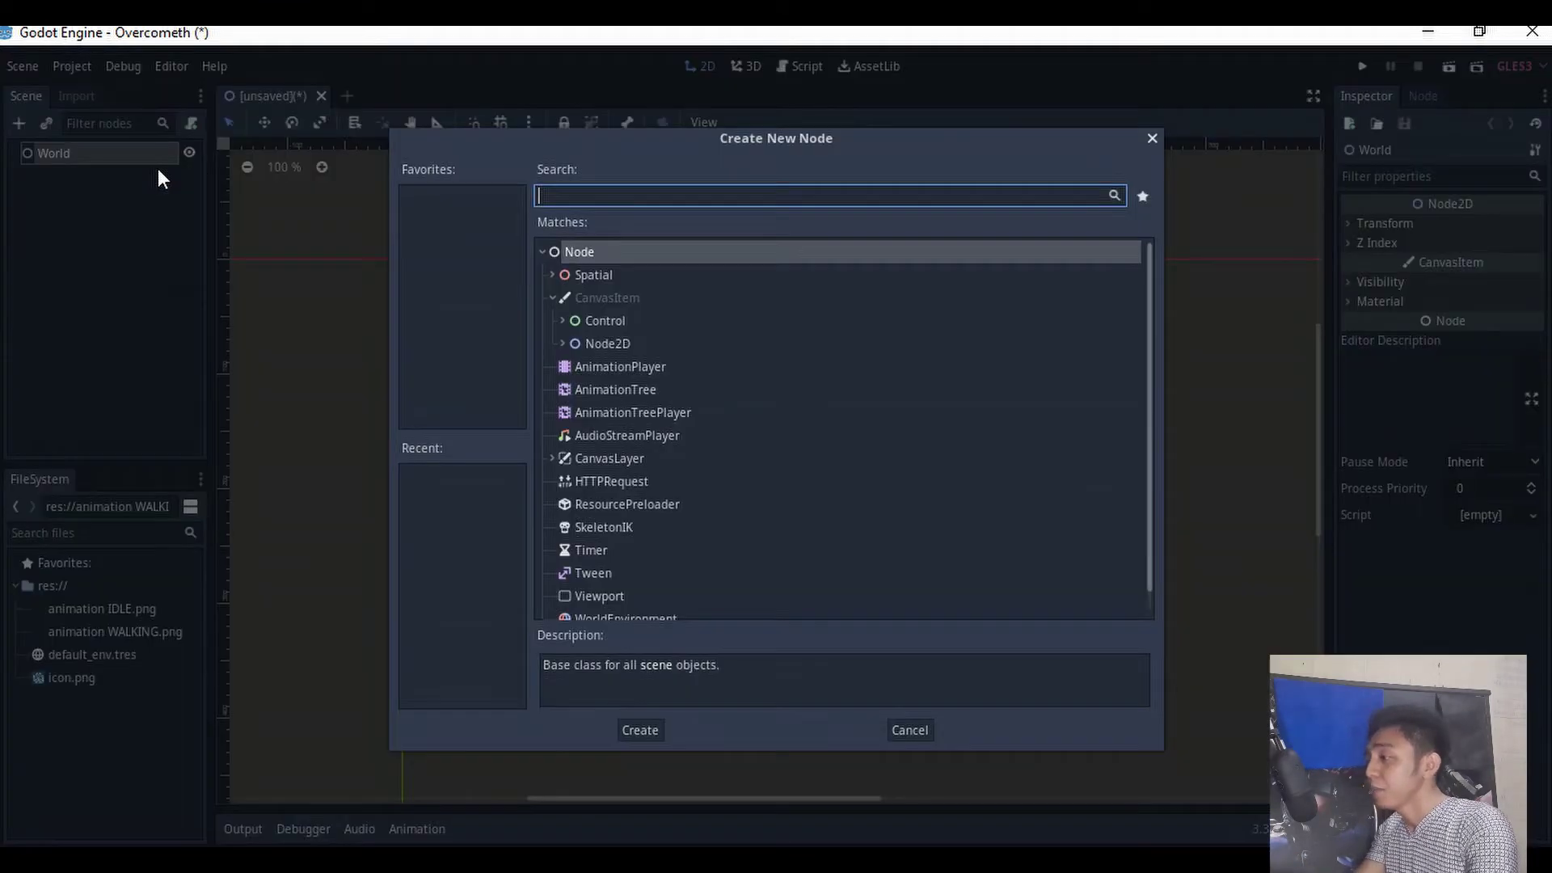
{"action": "type", "text": "kini"}
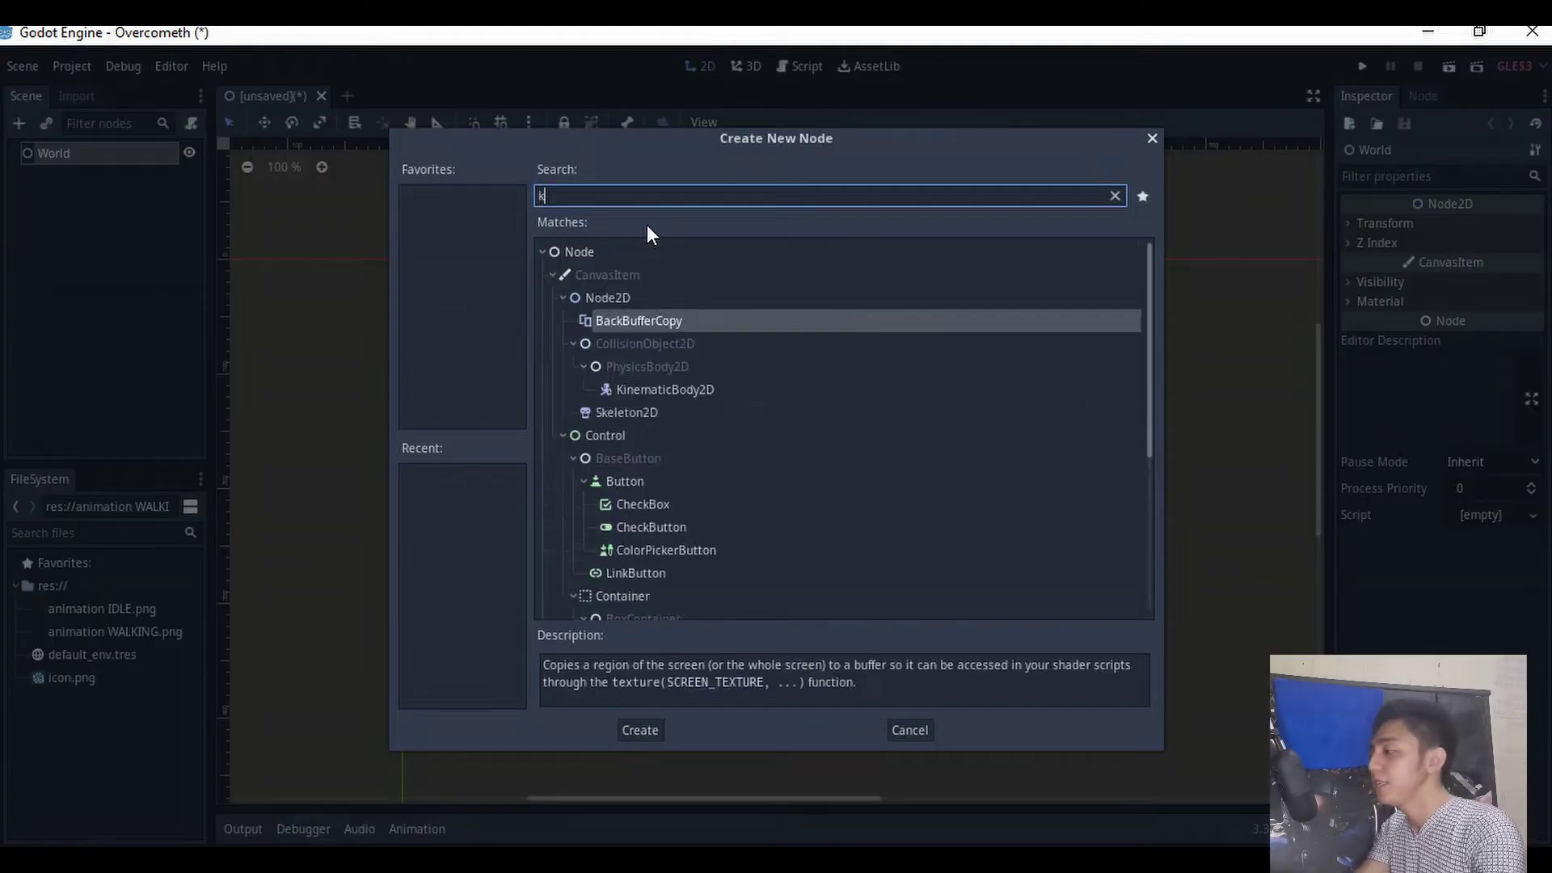
{"action": "double_click", "coordinate": [726, 453]}
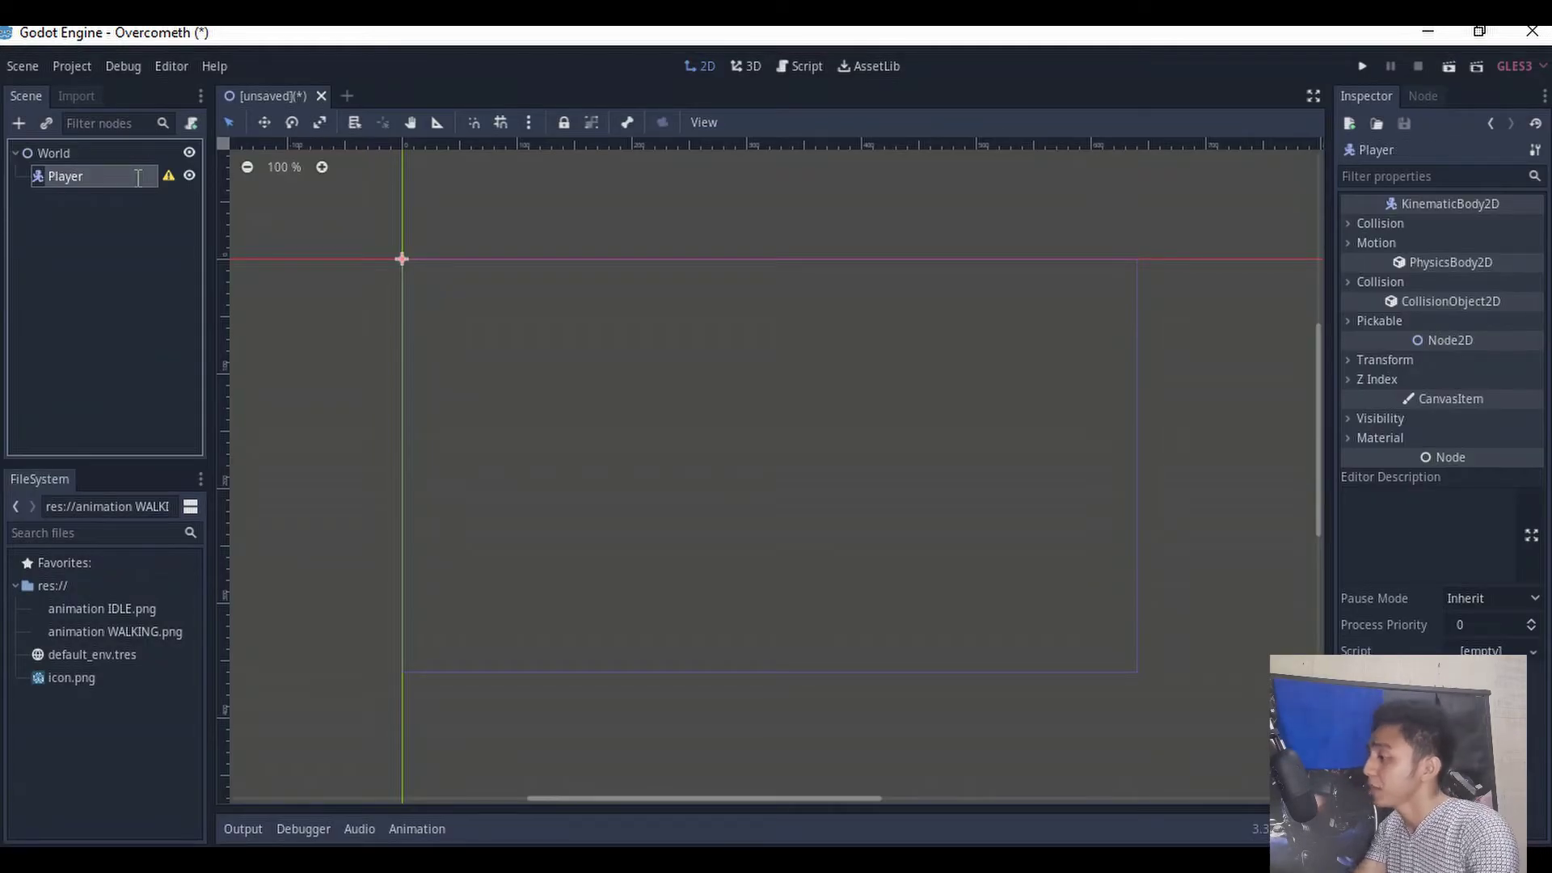
- Save the Player branch as Player.tscn and open that scene for editing
{"action": "right_click", "coordinate": [138, 177]}
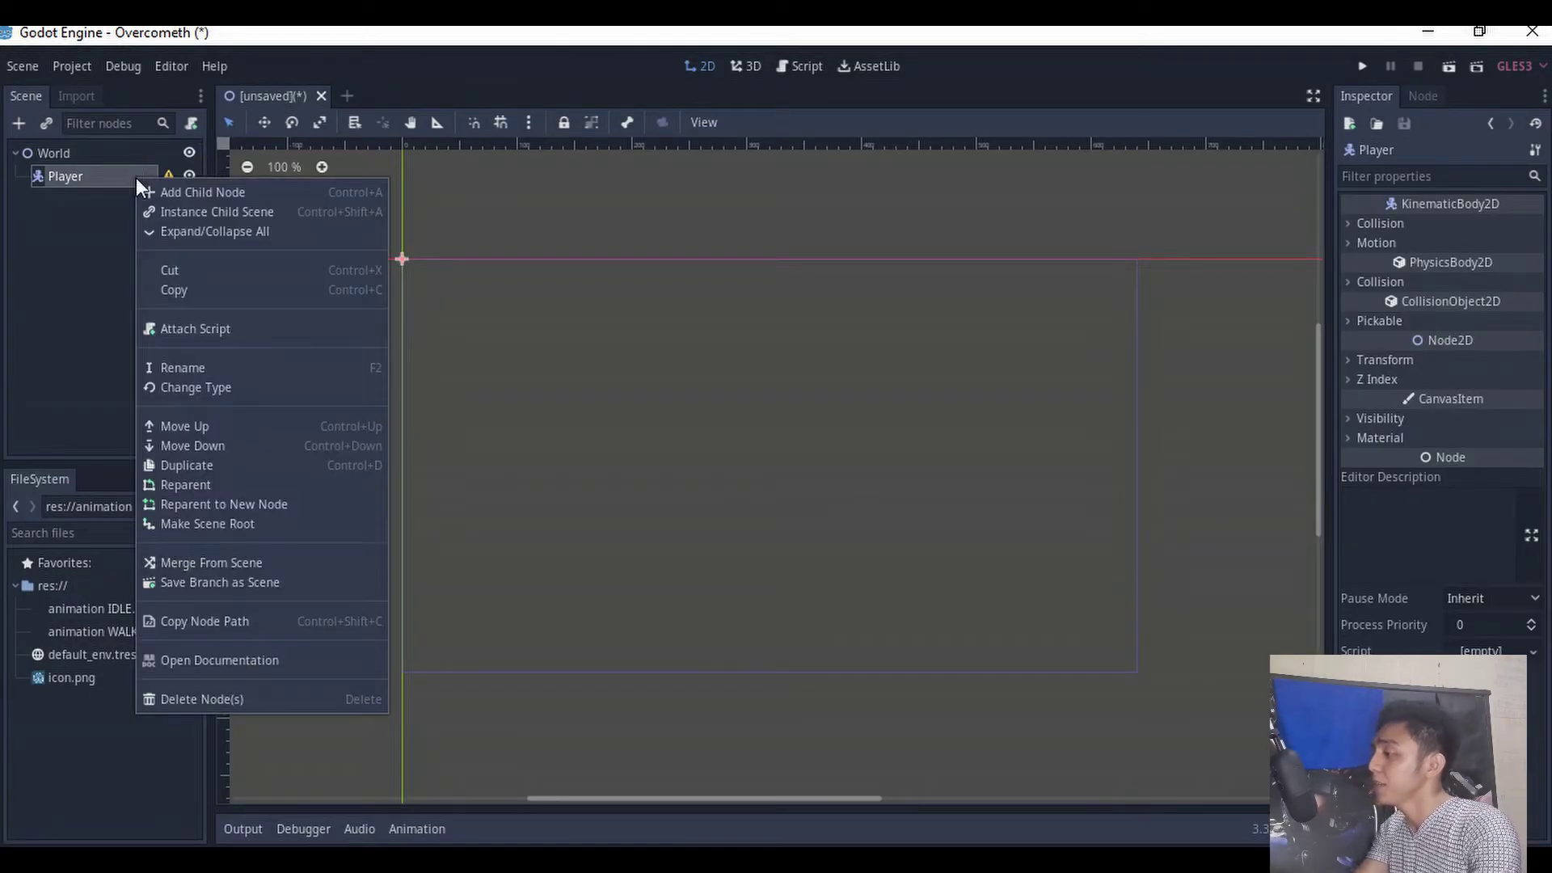
{"action": "left_click", "coordinate": [216, 584]}
{"action": "left_click", "coordinate": [584, 730]}
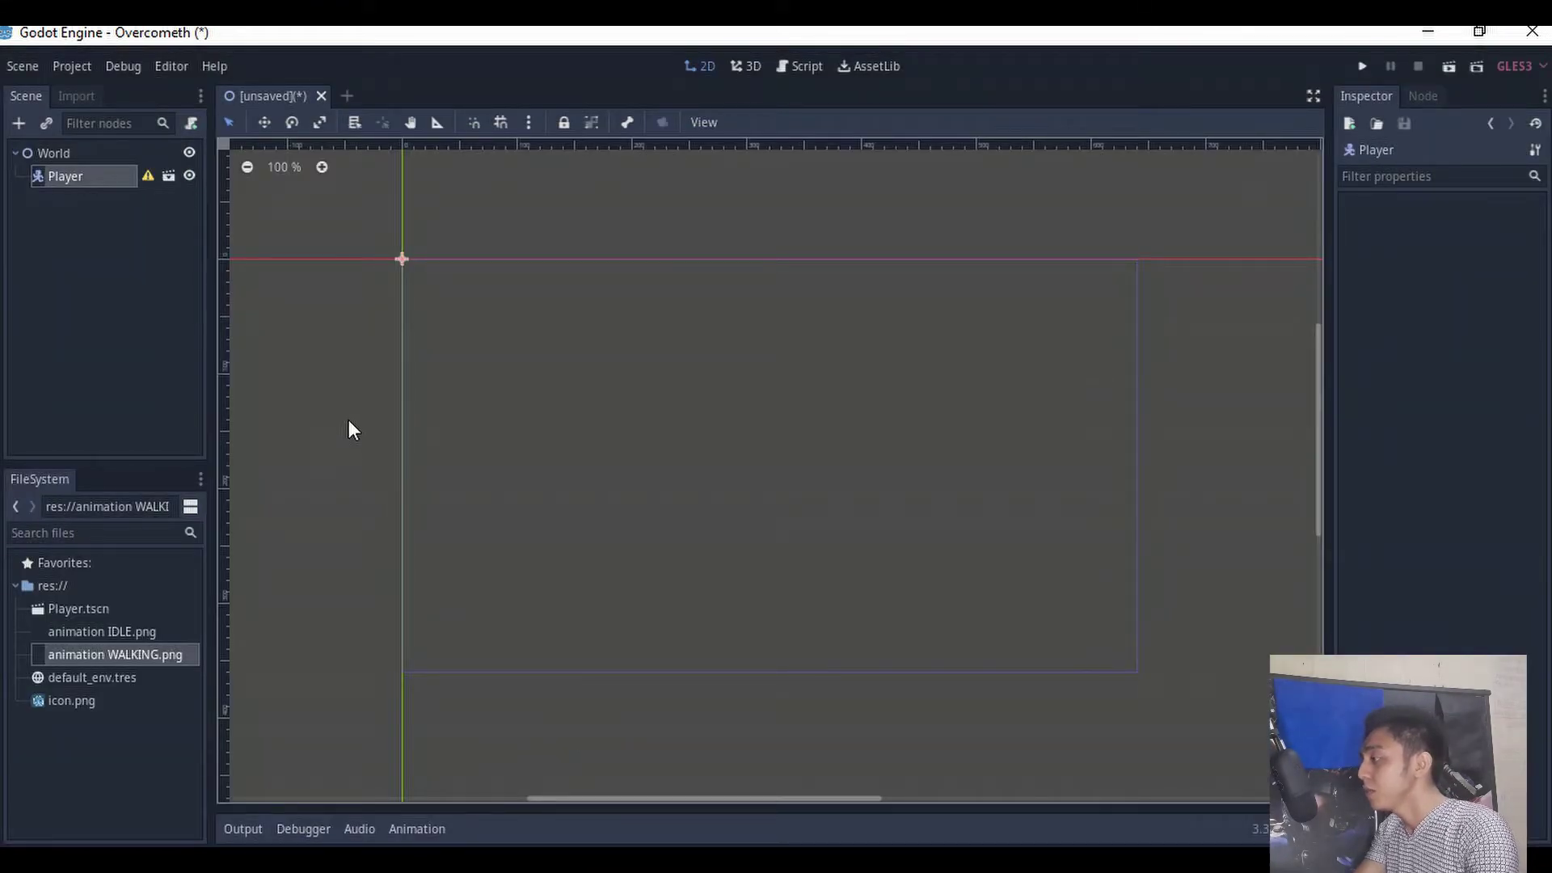
{"action": "left_click", "coordinate": [169, 177]}
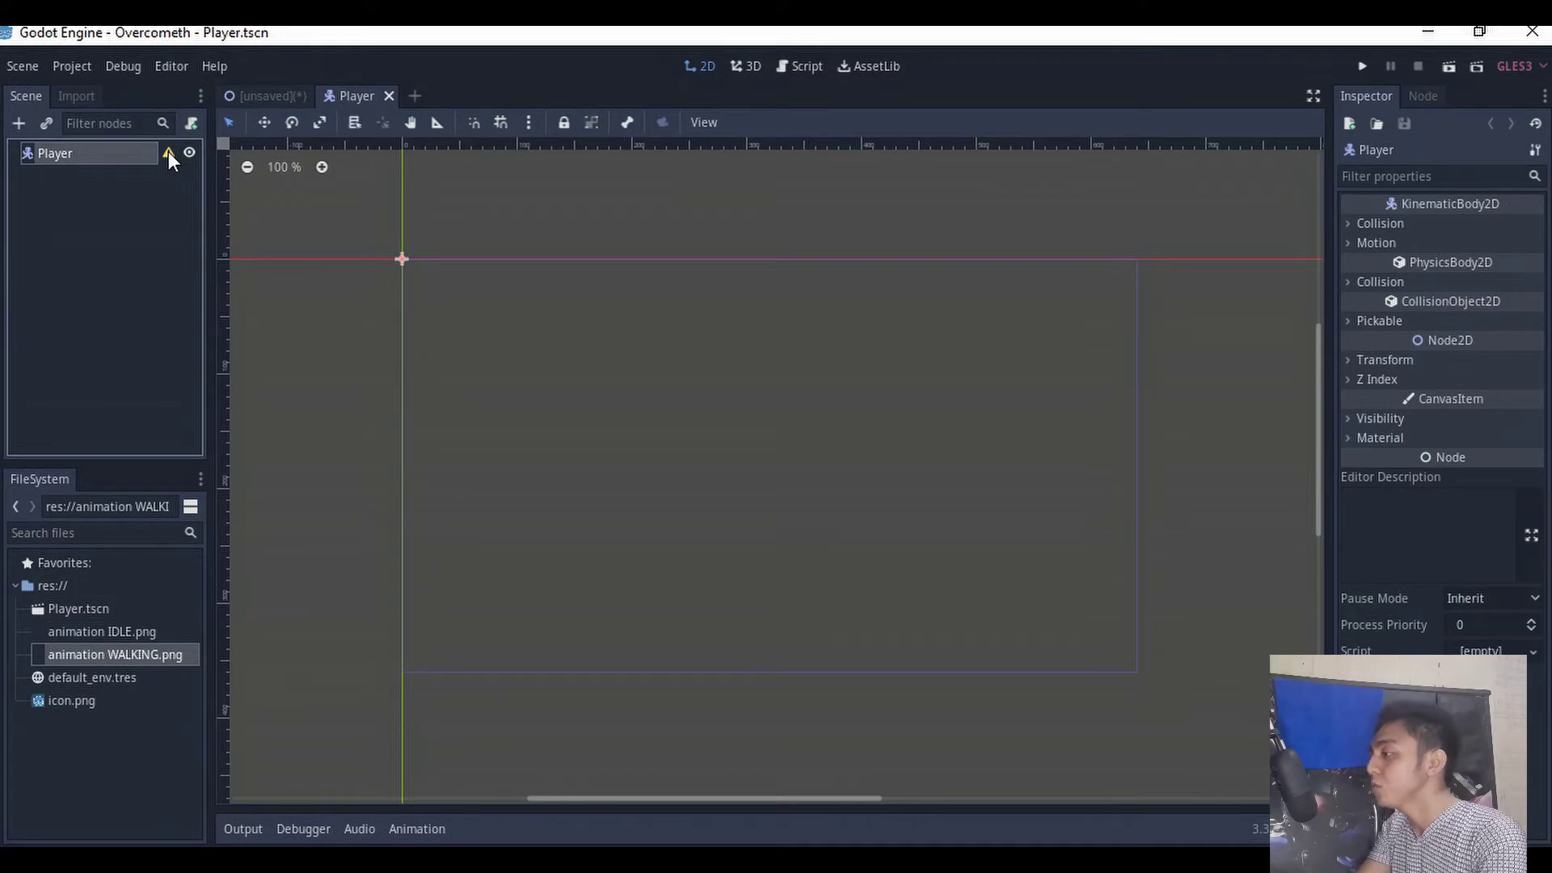
{"action": "mouse_move", "coordinate": [168, 152]}
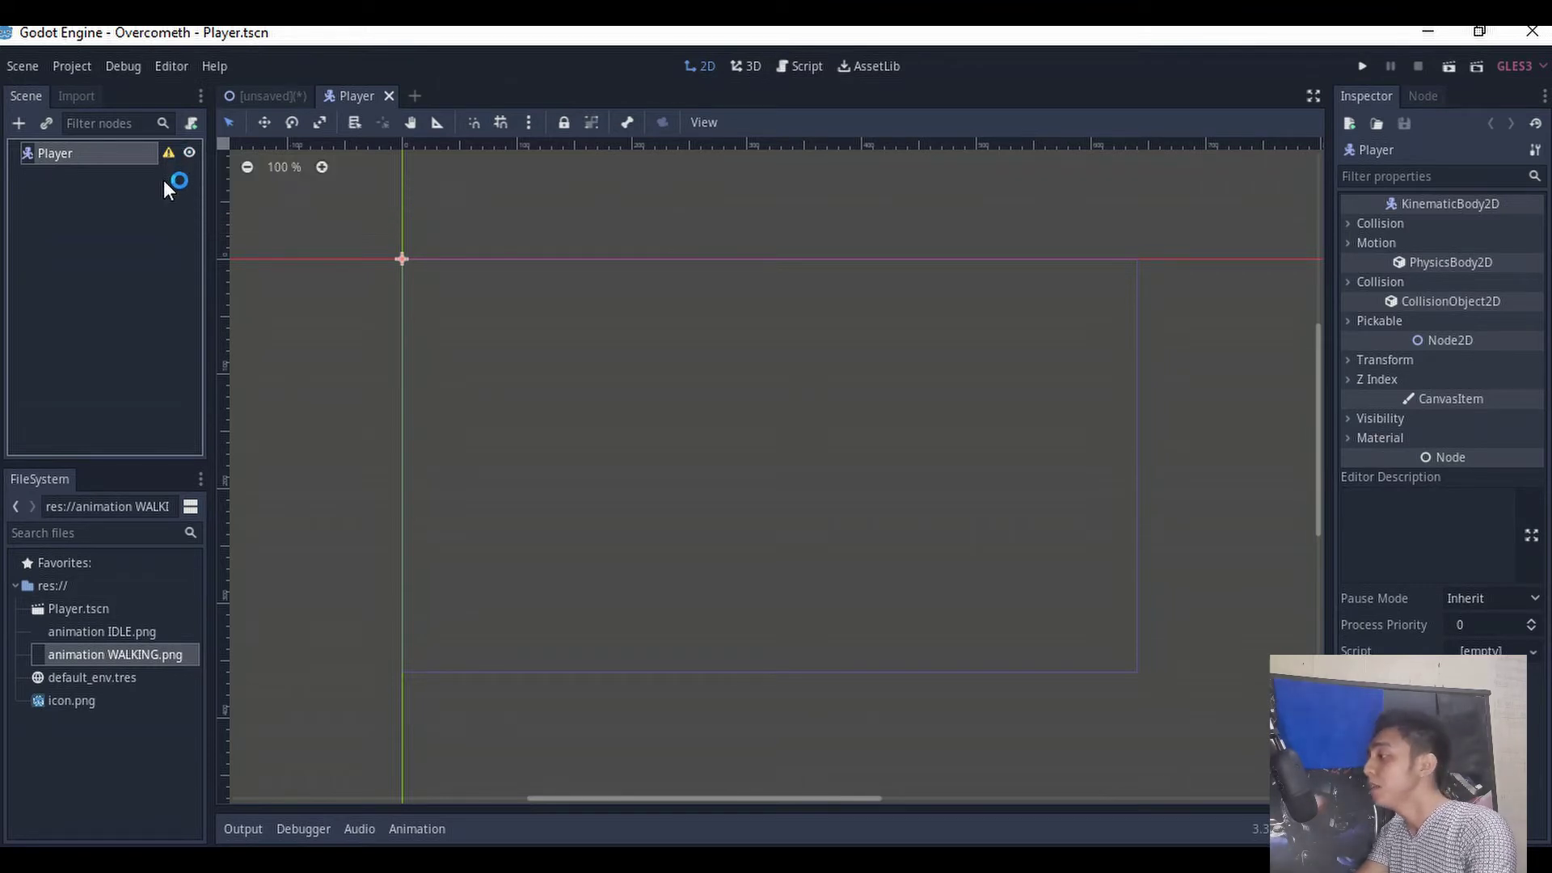
{"action": "key", "text": "F2"}
{"action": "left_click", "coordinate": [159, 186]}
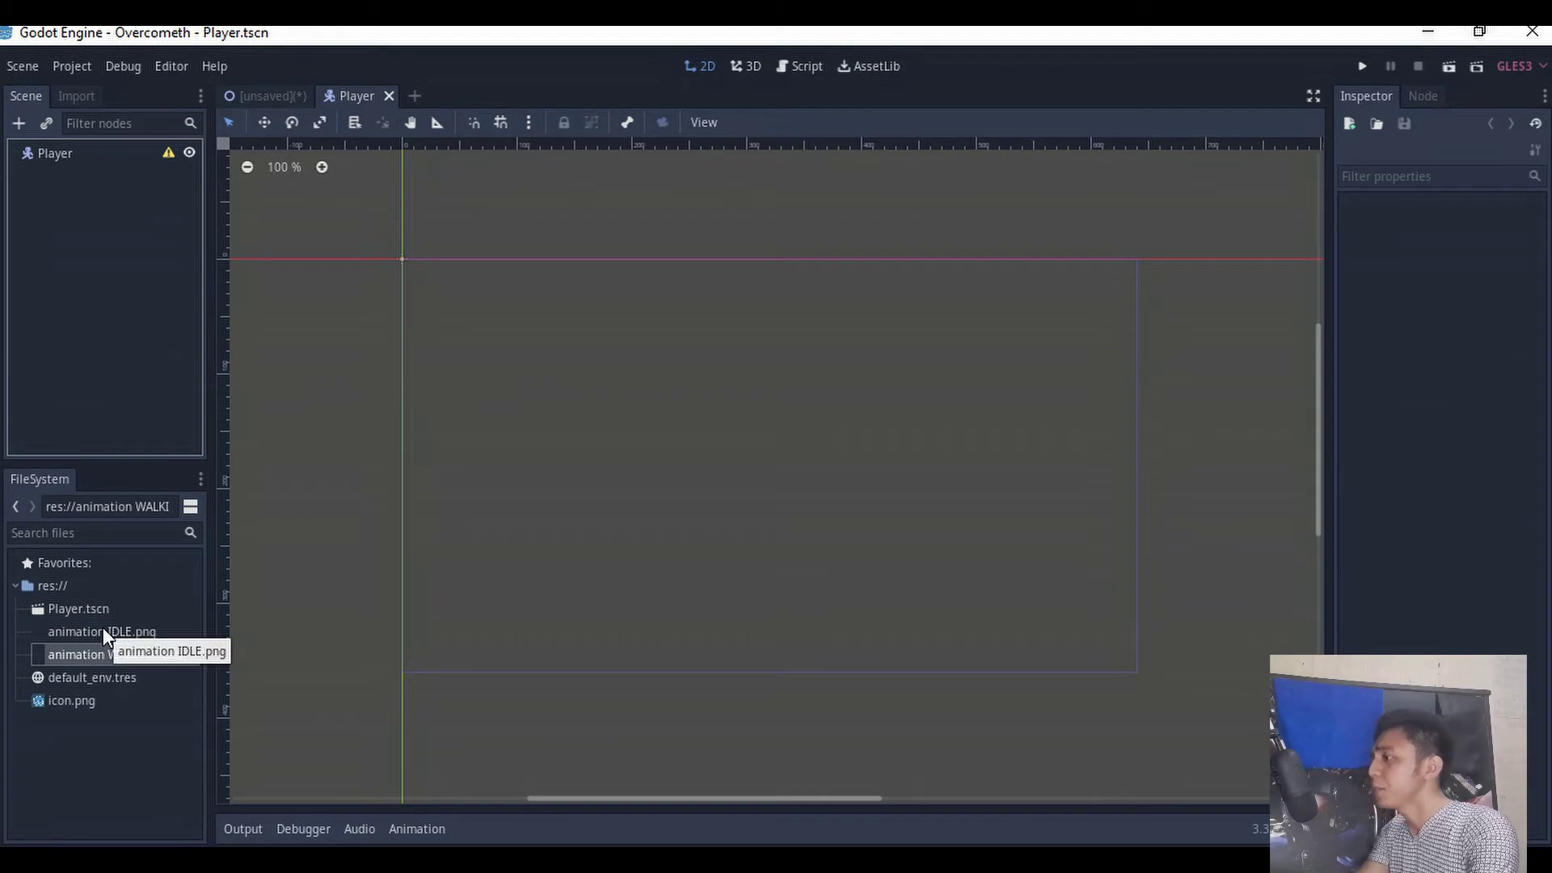
- Add the idle sprite sheet to the Player scene and rename it M1IdleAnimation
{"action": "left_click_drag", "start_coordinate": [103, 627], "coordinate": [472, 365]}
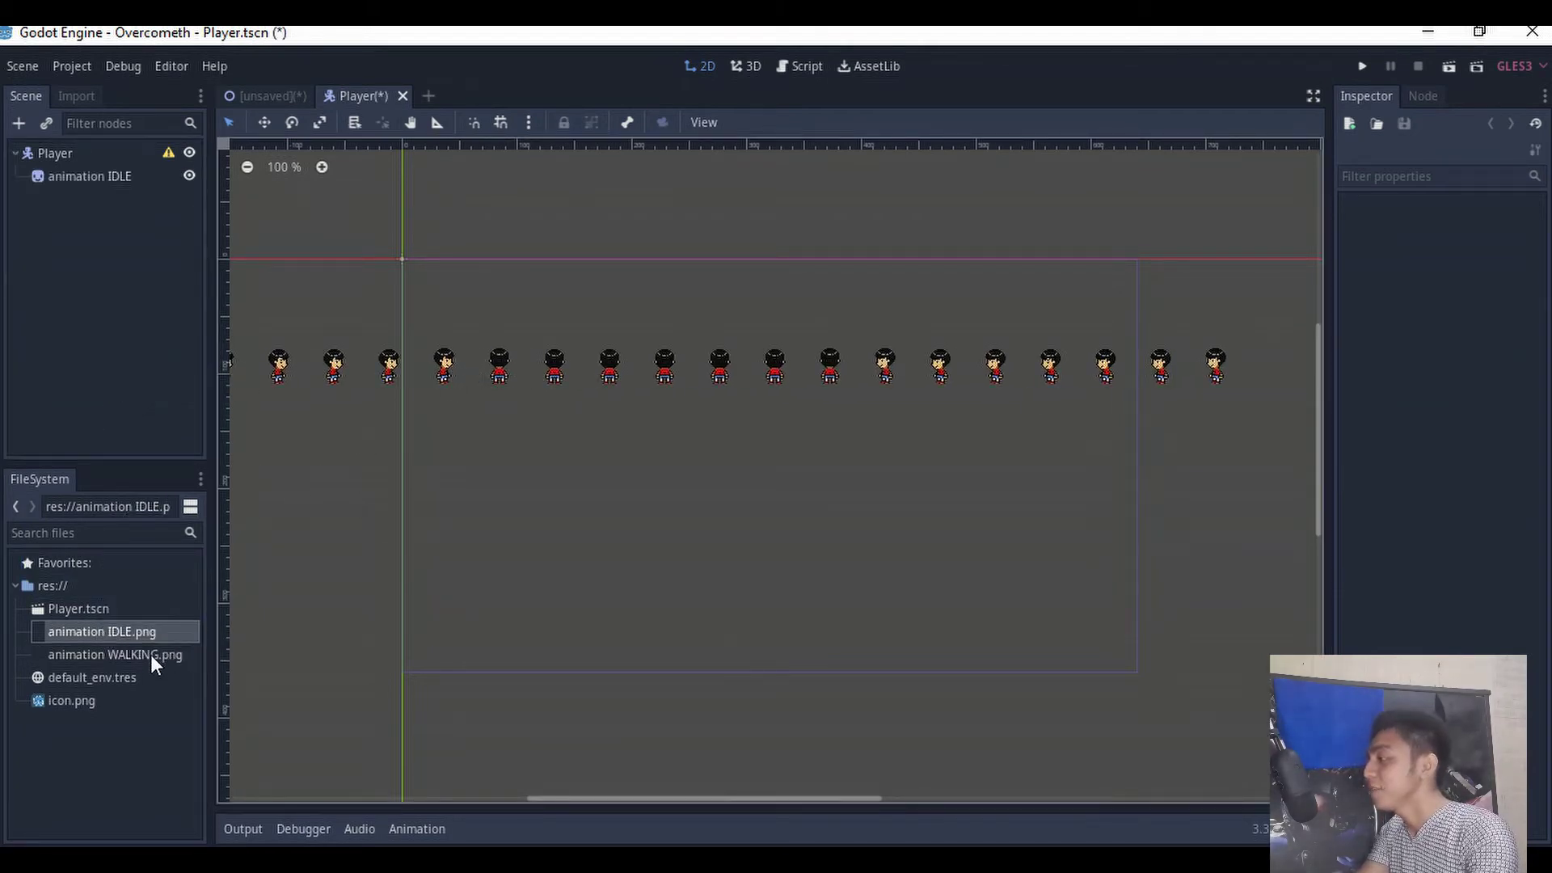
{"action": "left_click", "coordinate": [107, 178]}
{"action": "left_click", "coordinate": [105, 267]}
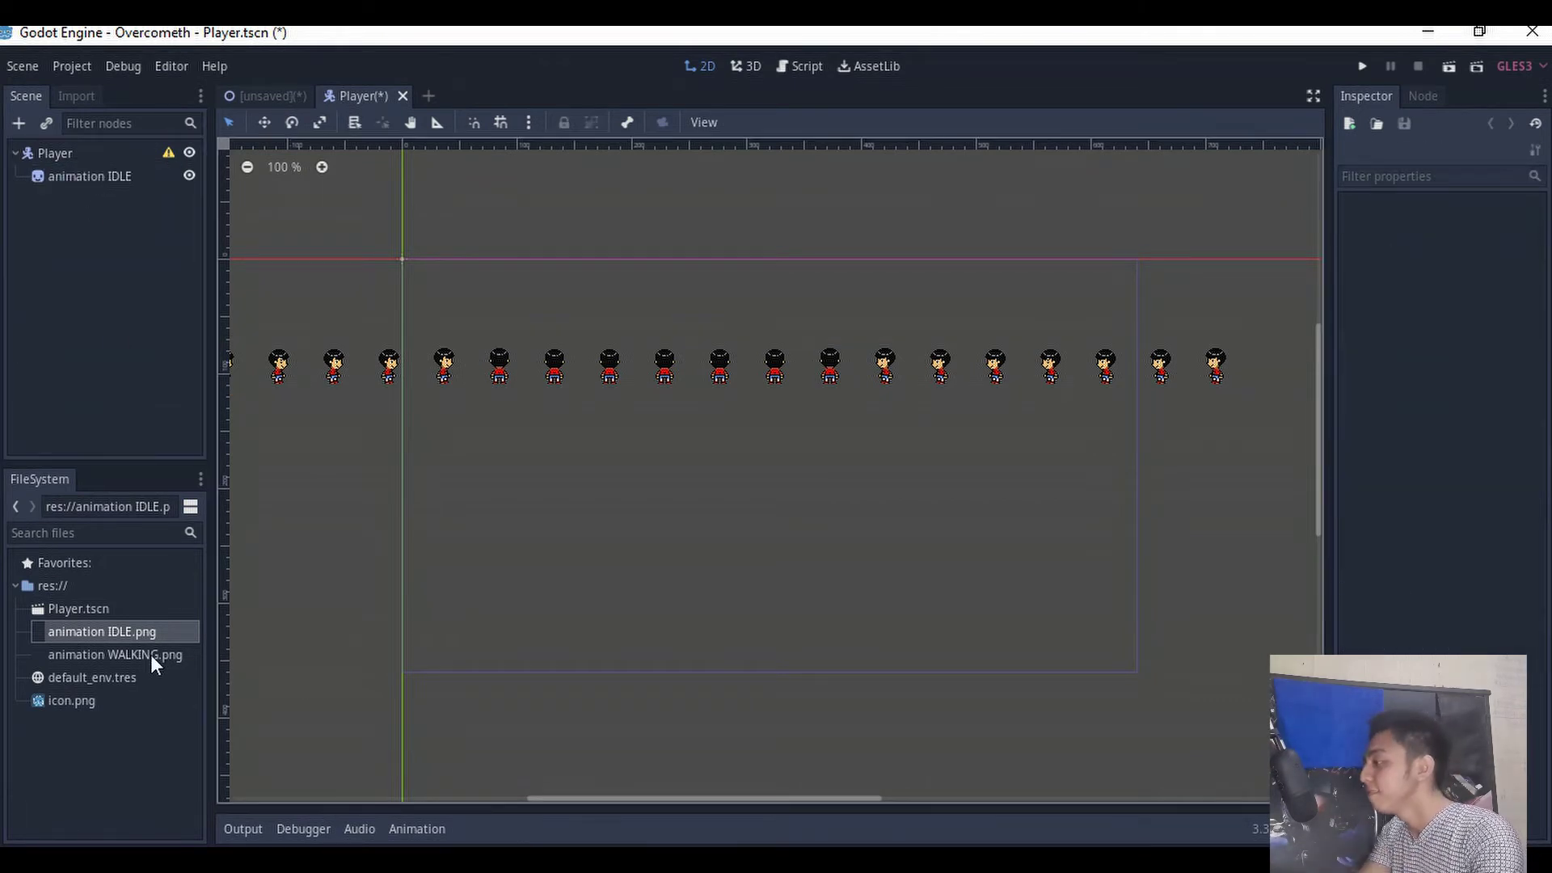
{"action": "double_click", "coordinate": [107, 178]}
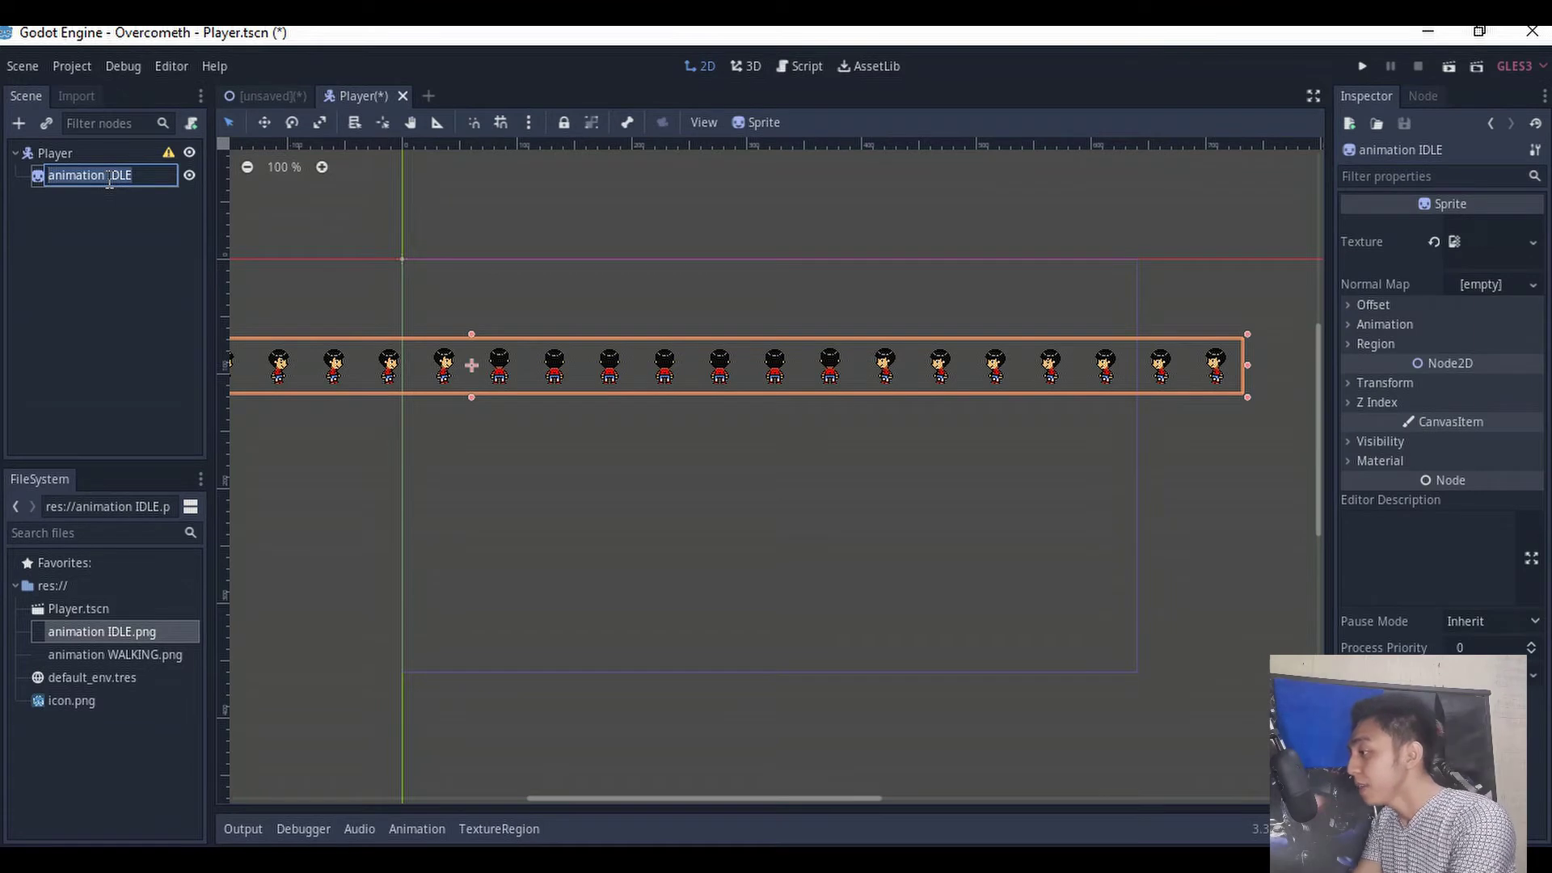
{"action": "type", "text": "M1"}
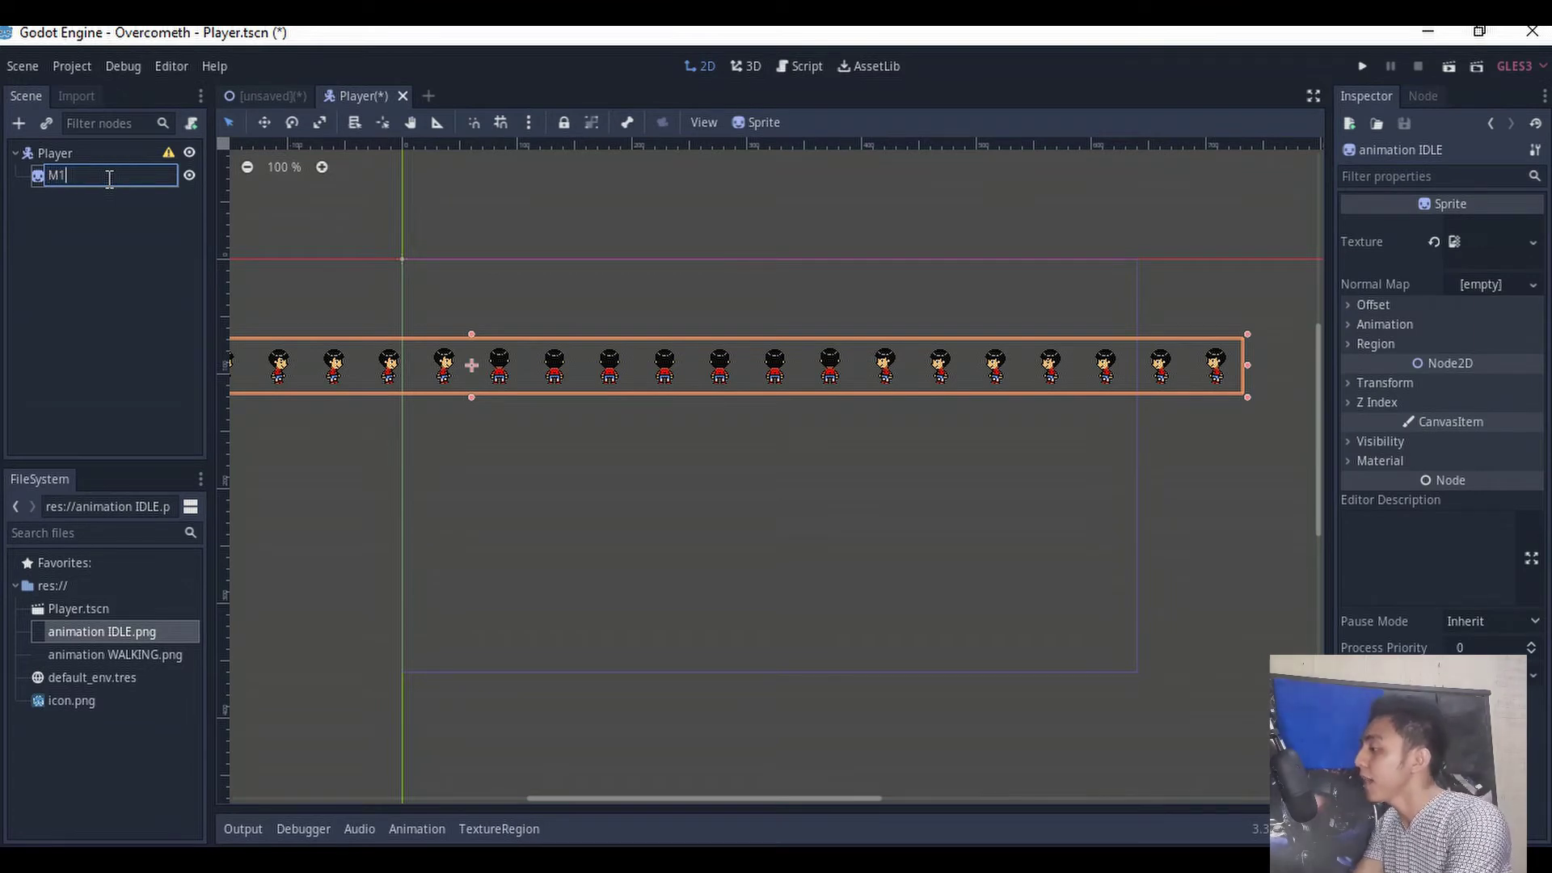
{"action": "type", "text": "IdleAnima"}
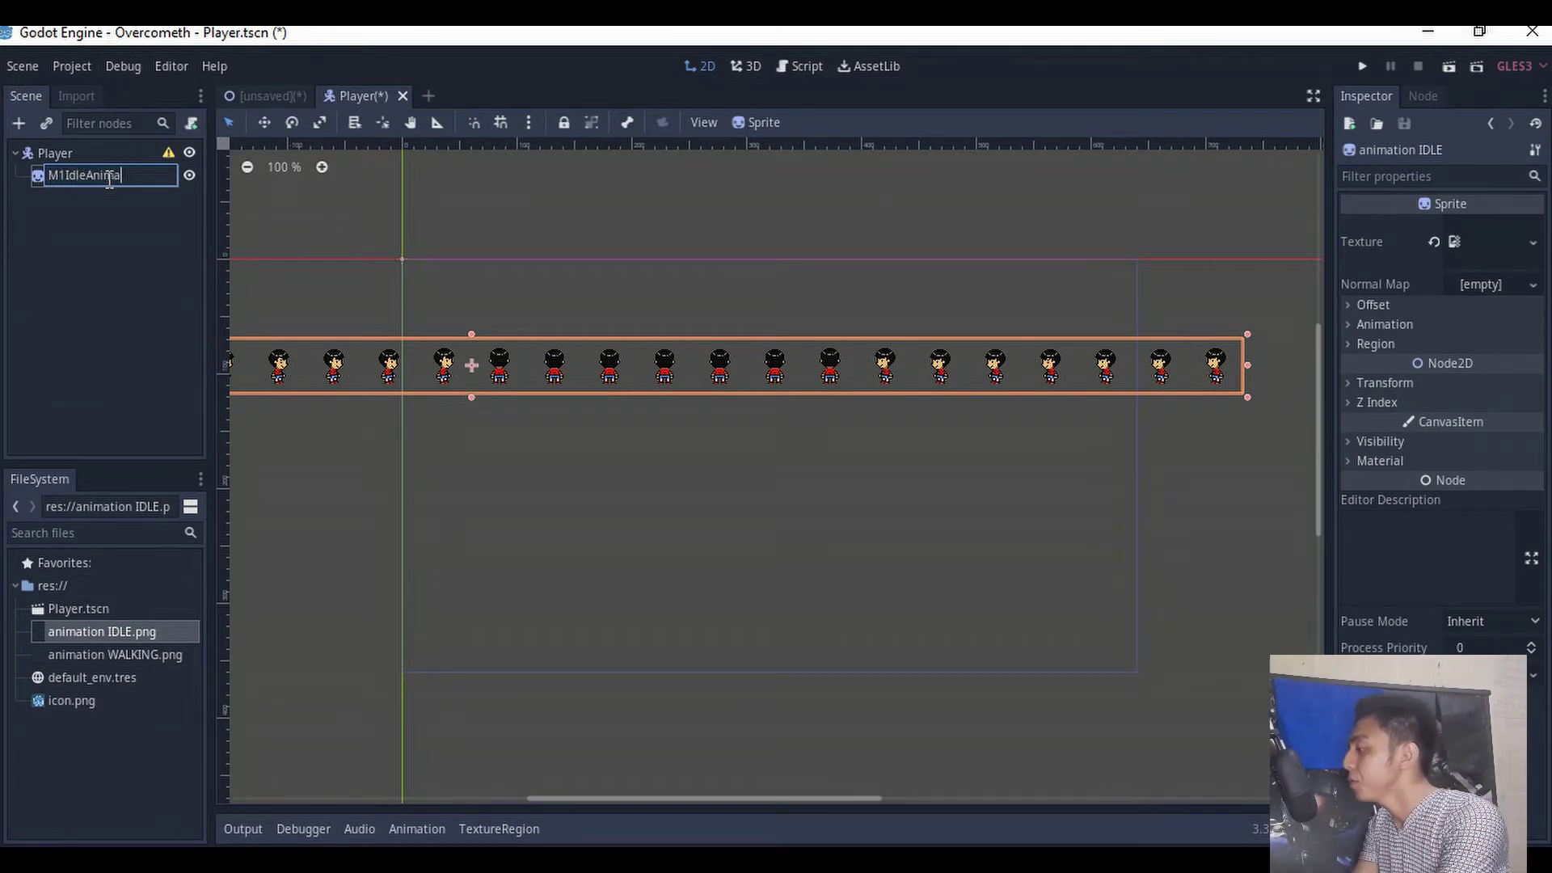
{"action": "type", "text": "tion"}
{"action": "key", "text": "Return"}
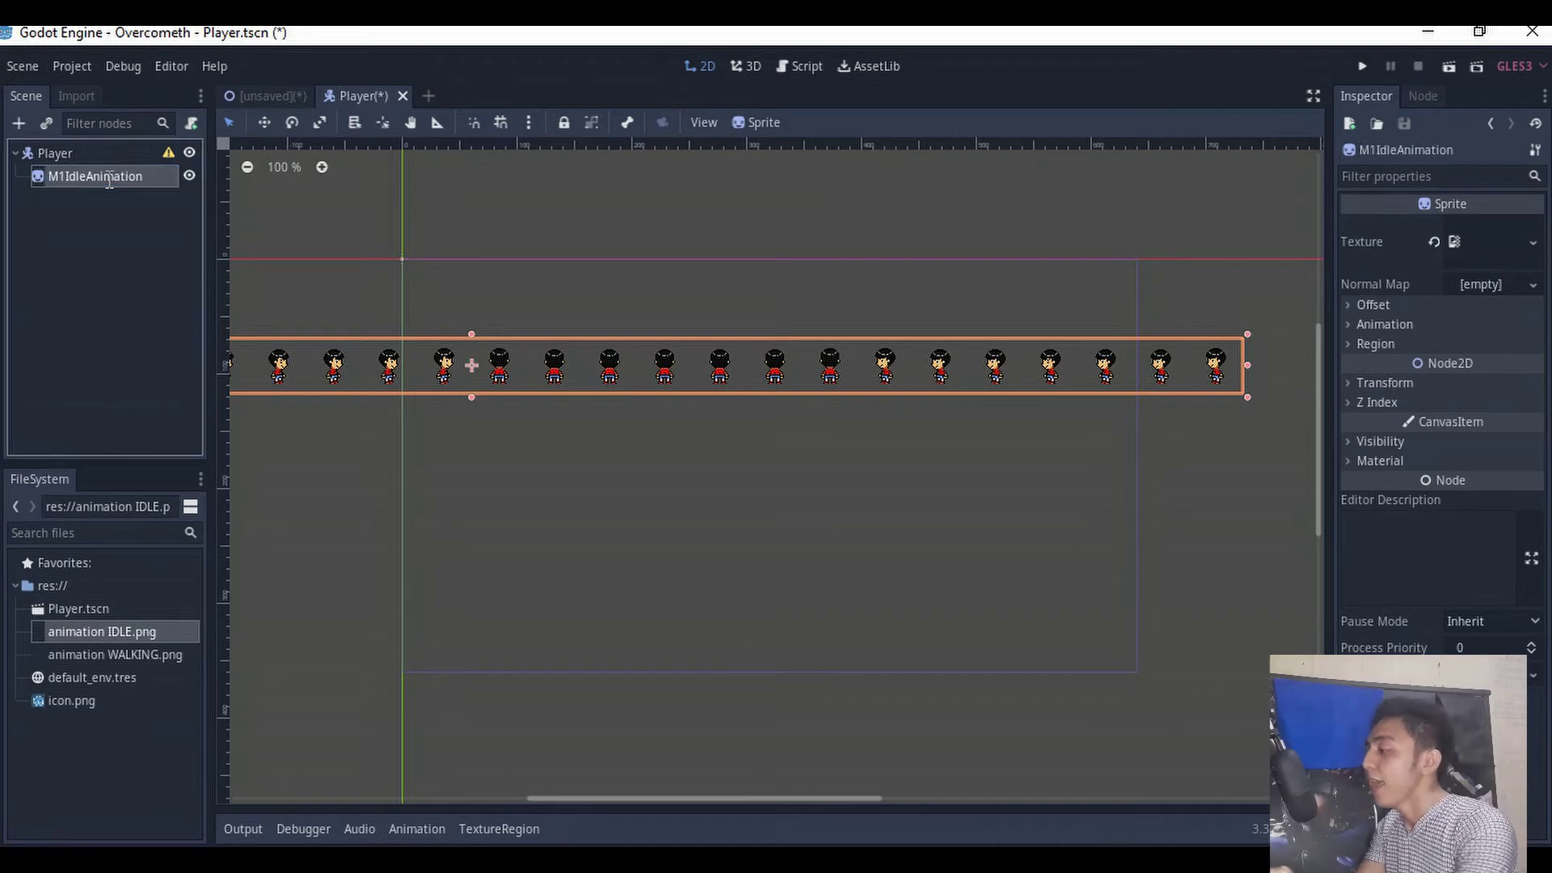
- Add the walking sprite sheet and rename its node M1WalkingAnimation
{"action": "left_click_drag", "start_coordinate": [120, 646], "coordinate": [548, 422]}
{"action": "double_click", "coordinate": [96, 167]}
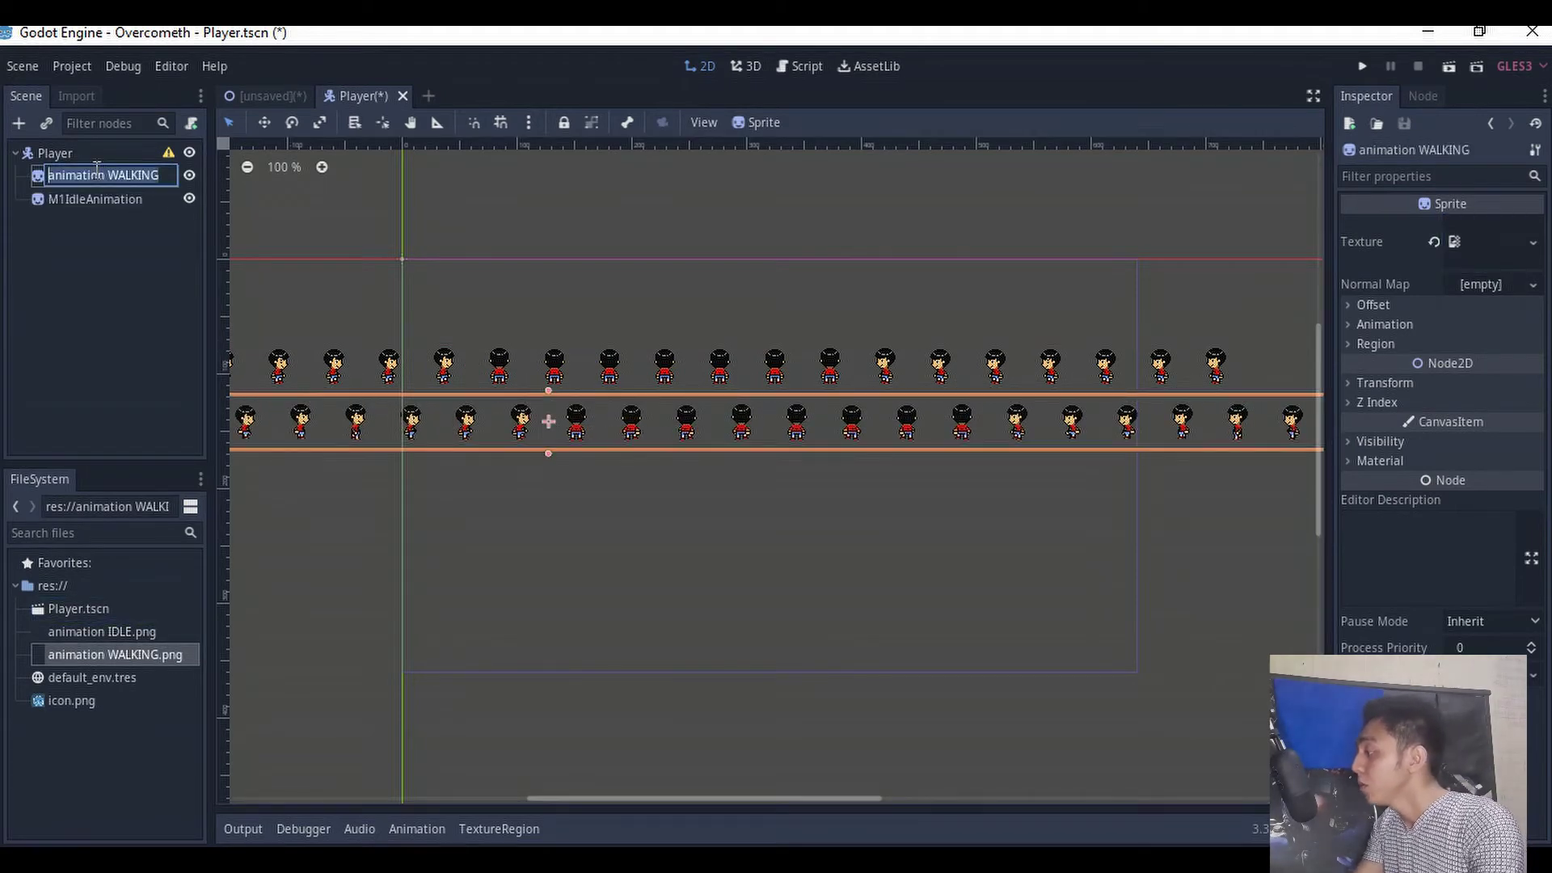
{"action": "type", "text": "M1"}
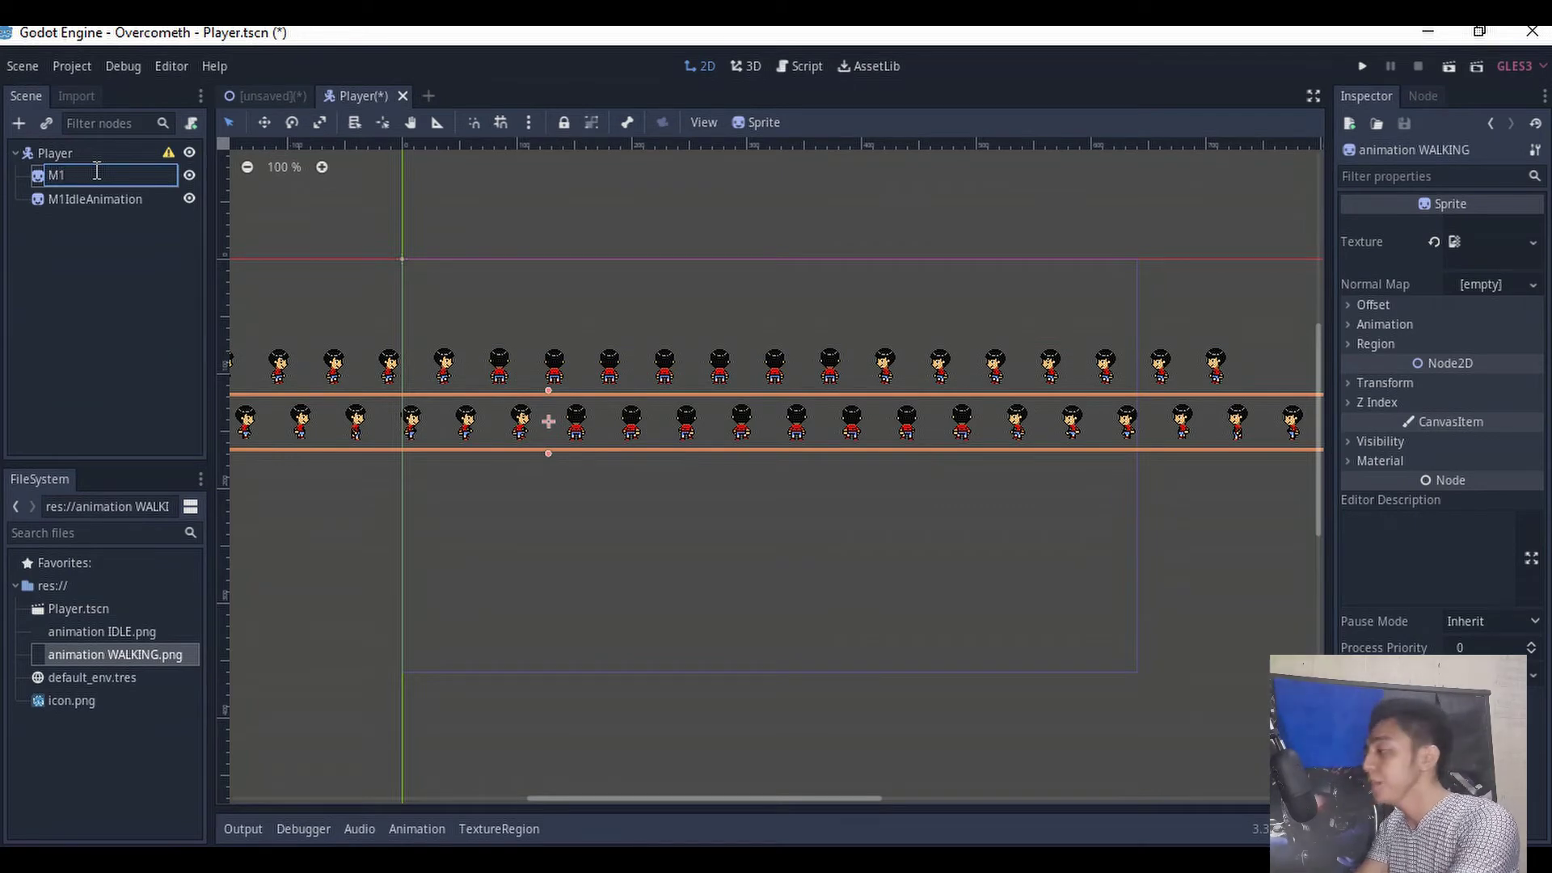
{"action": "type", "text": "Wal"}
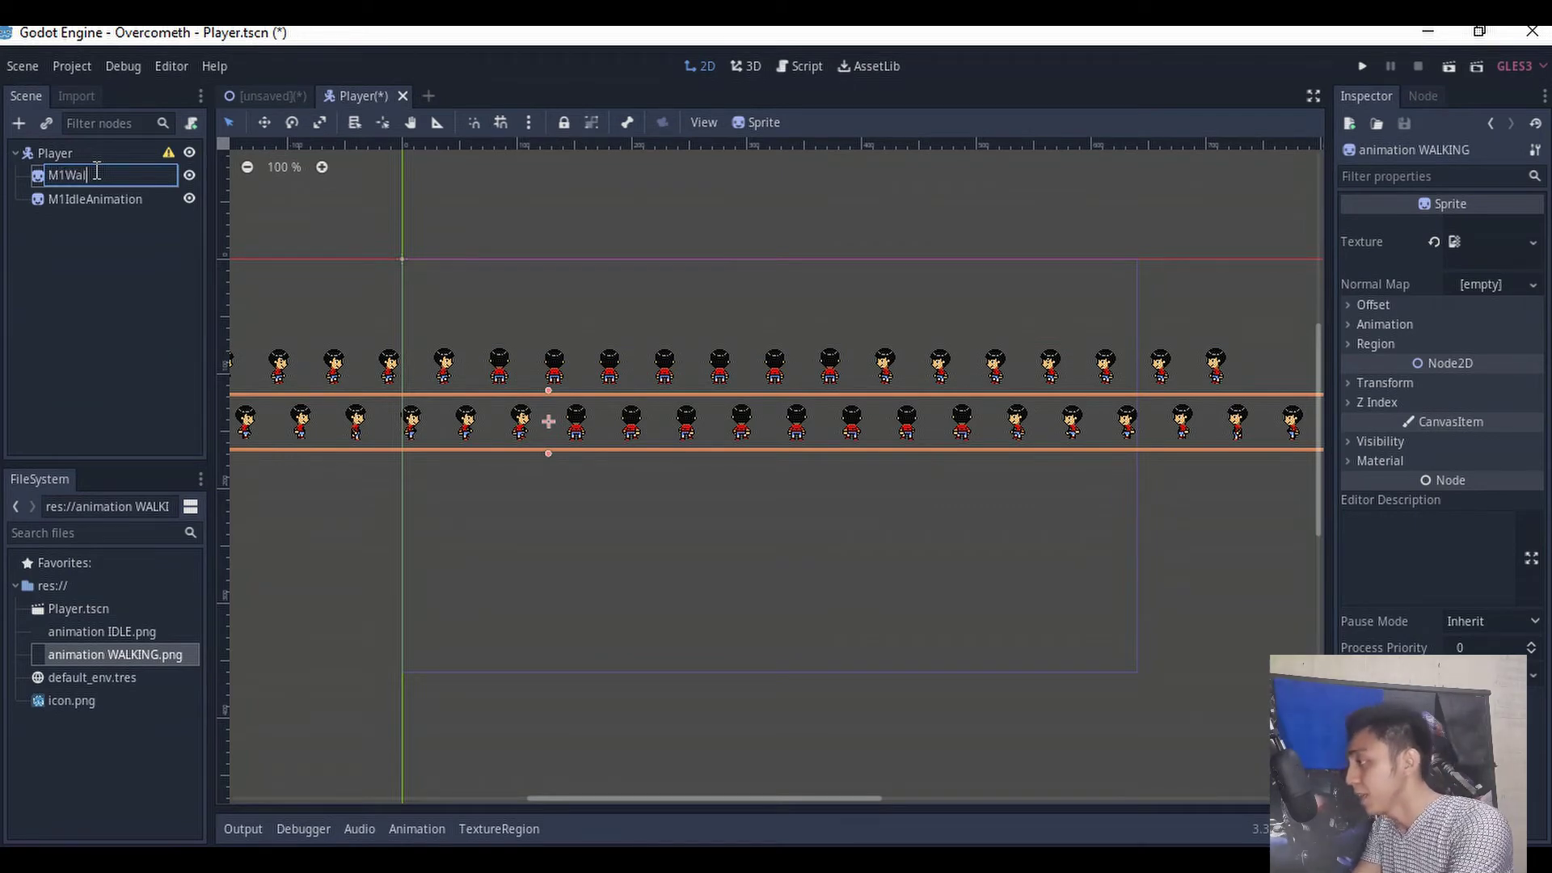
{"action": "type", "text": "kingA"}
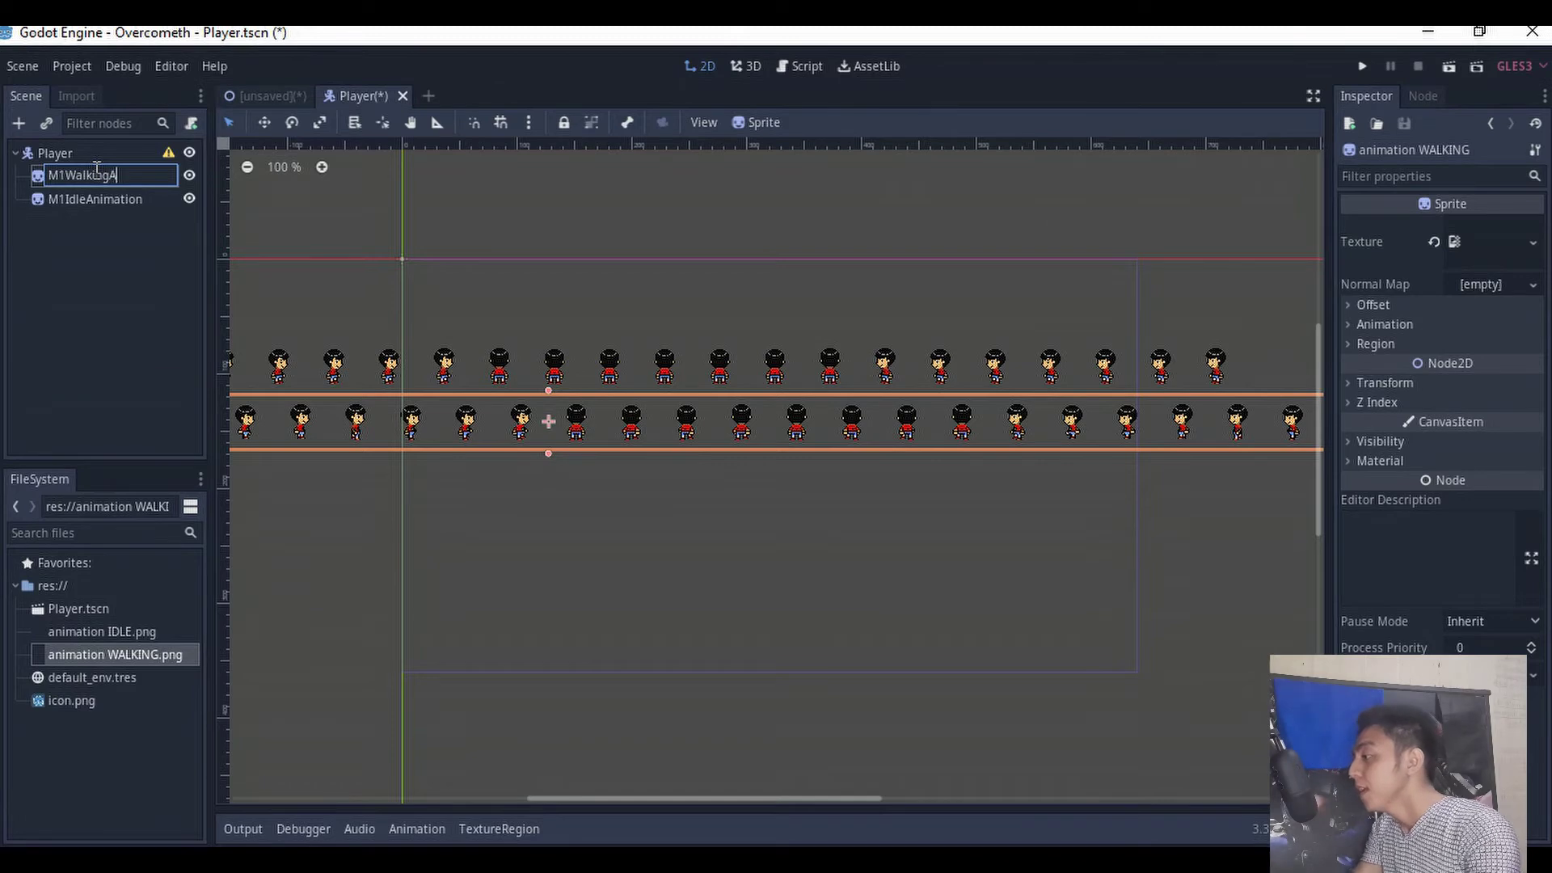
{"action": "type", "text": "nimation"}
- Confirm the M1WalkingAnimation name and add an AnimationPlayer child under Player
{"action": "left_click", "coordinate": [89, 154]}
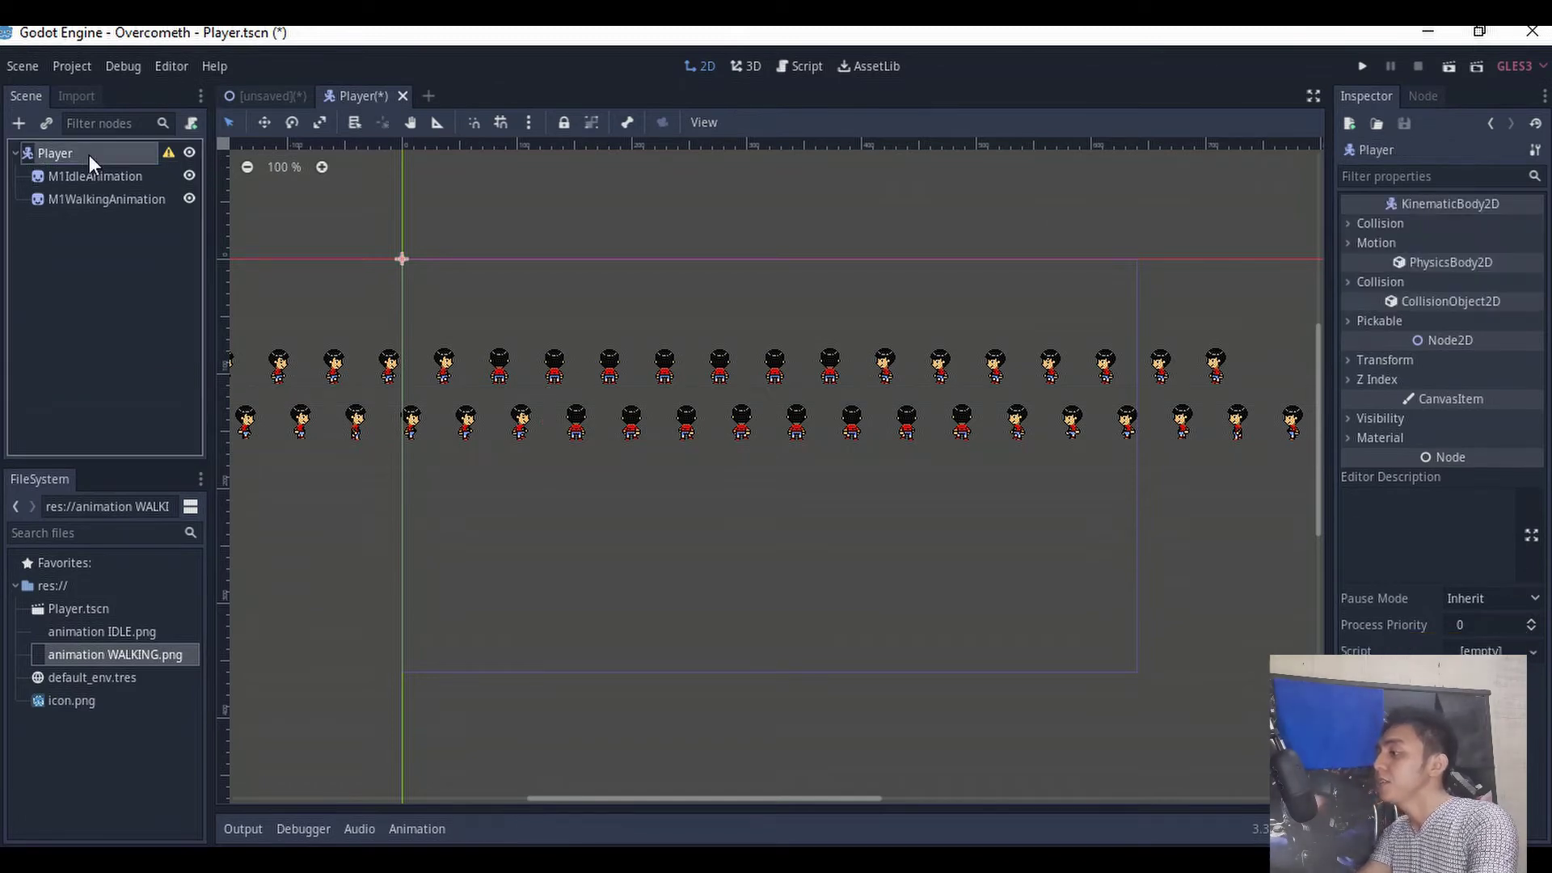
{"action": "right_click", "coordinate": [89, 154]}
{"action": "left_click", "coordinate": [133, 167]}
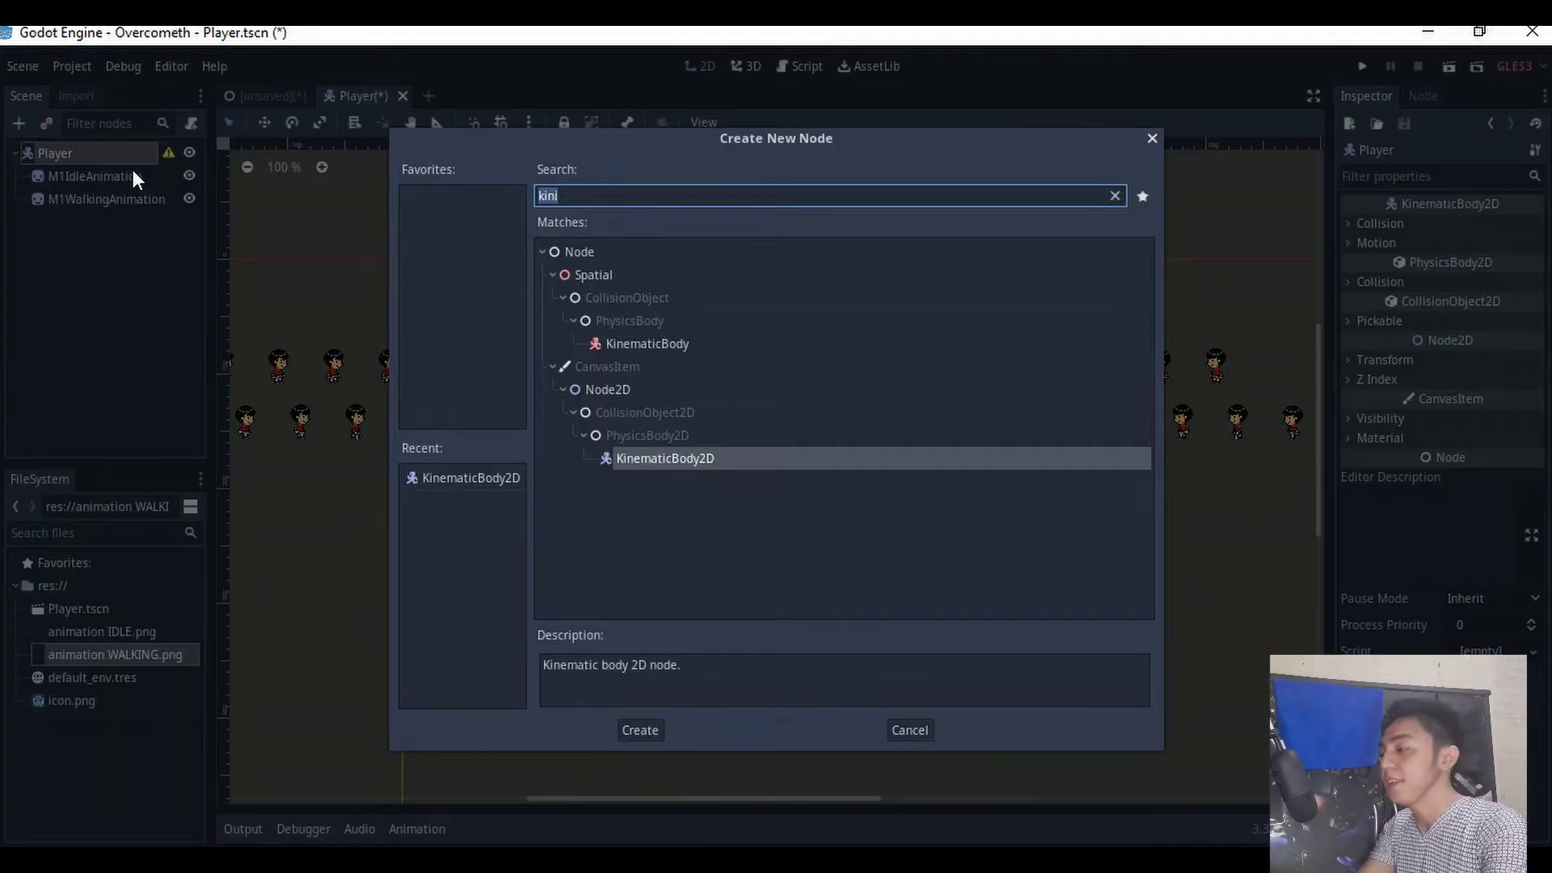
{"action": "type", "text": "anima"}
{"action": "double_click", "coordinate": [631, 459]}
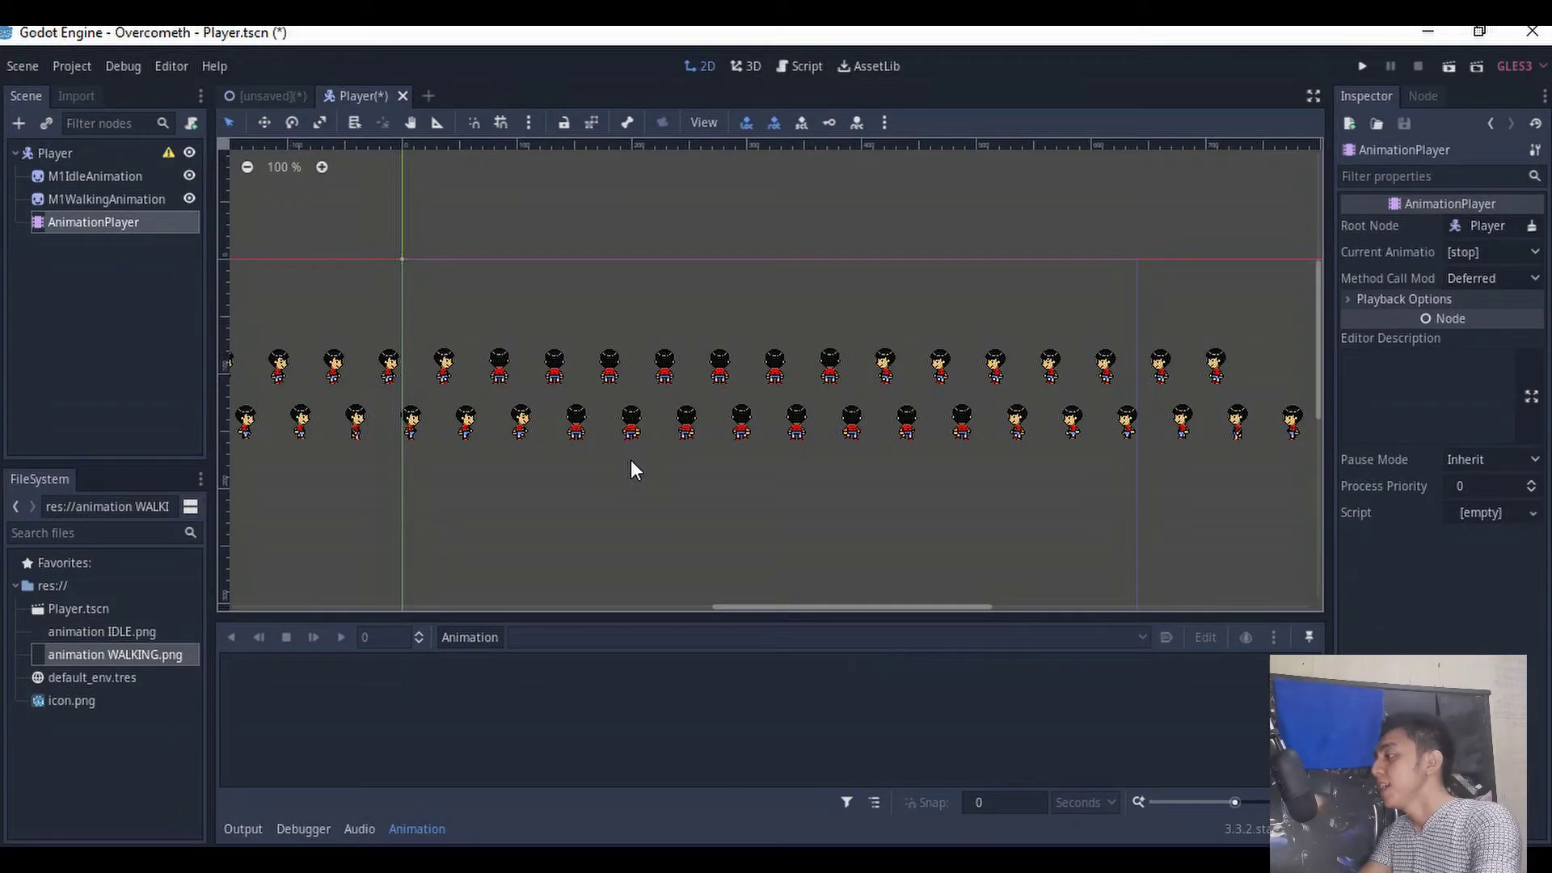
- Rename the AnimationPlayer node to M1AnimationPlayer
{"action": "double_click", "coordinate": [134, 222]}
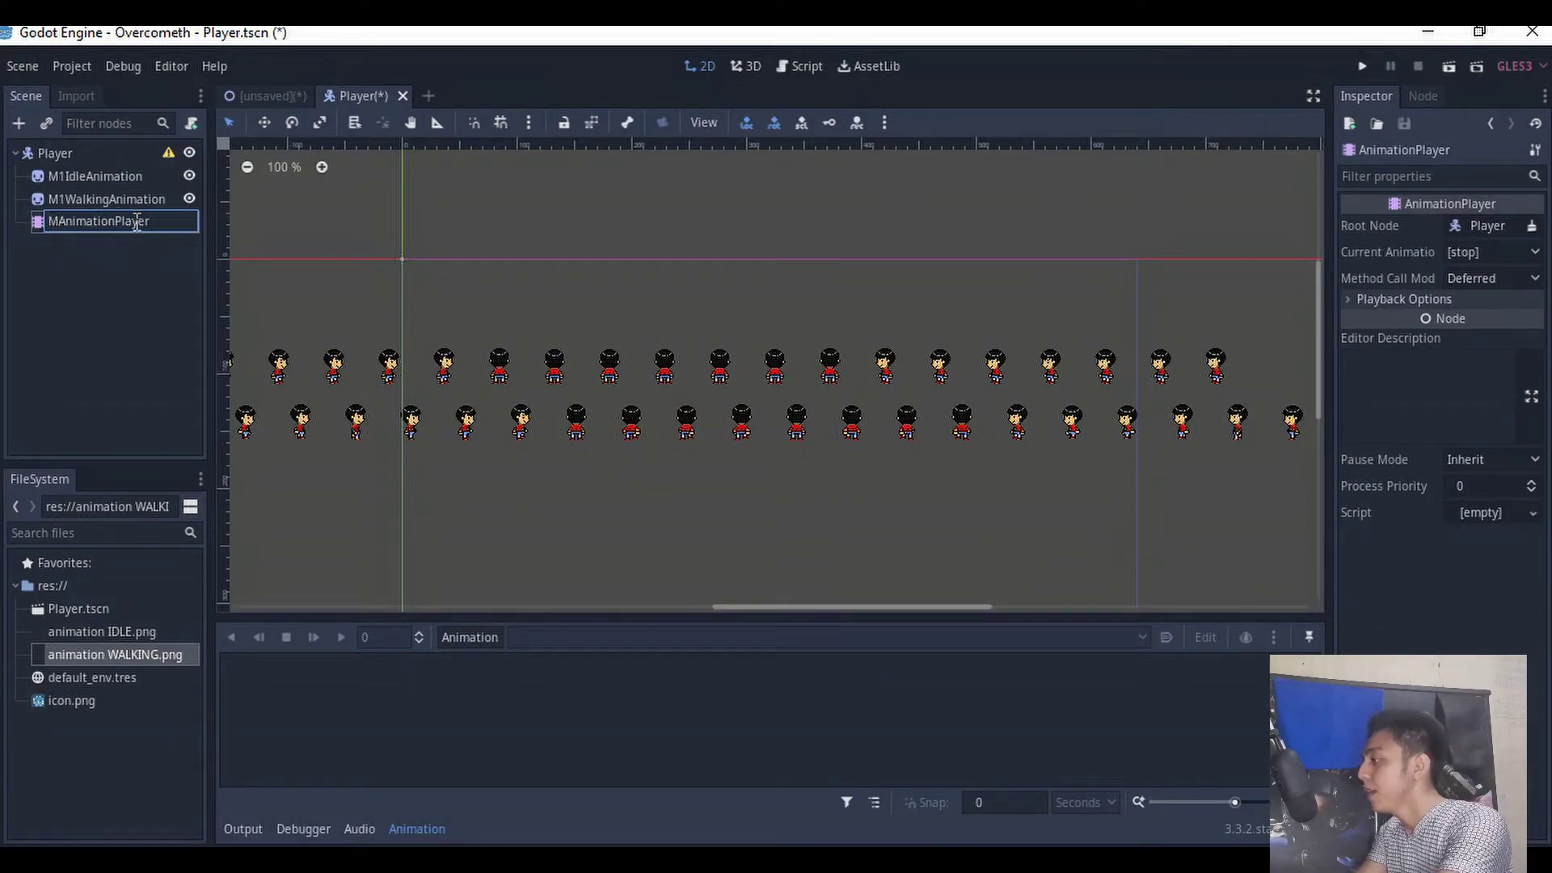
{"action": "type", "text": "1"}
{"action": "left_click", "coordinate": [135, 245]}
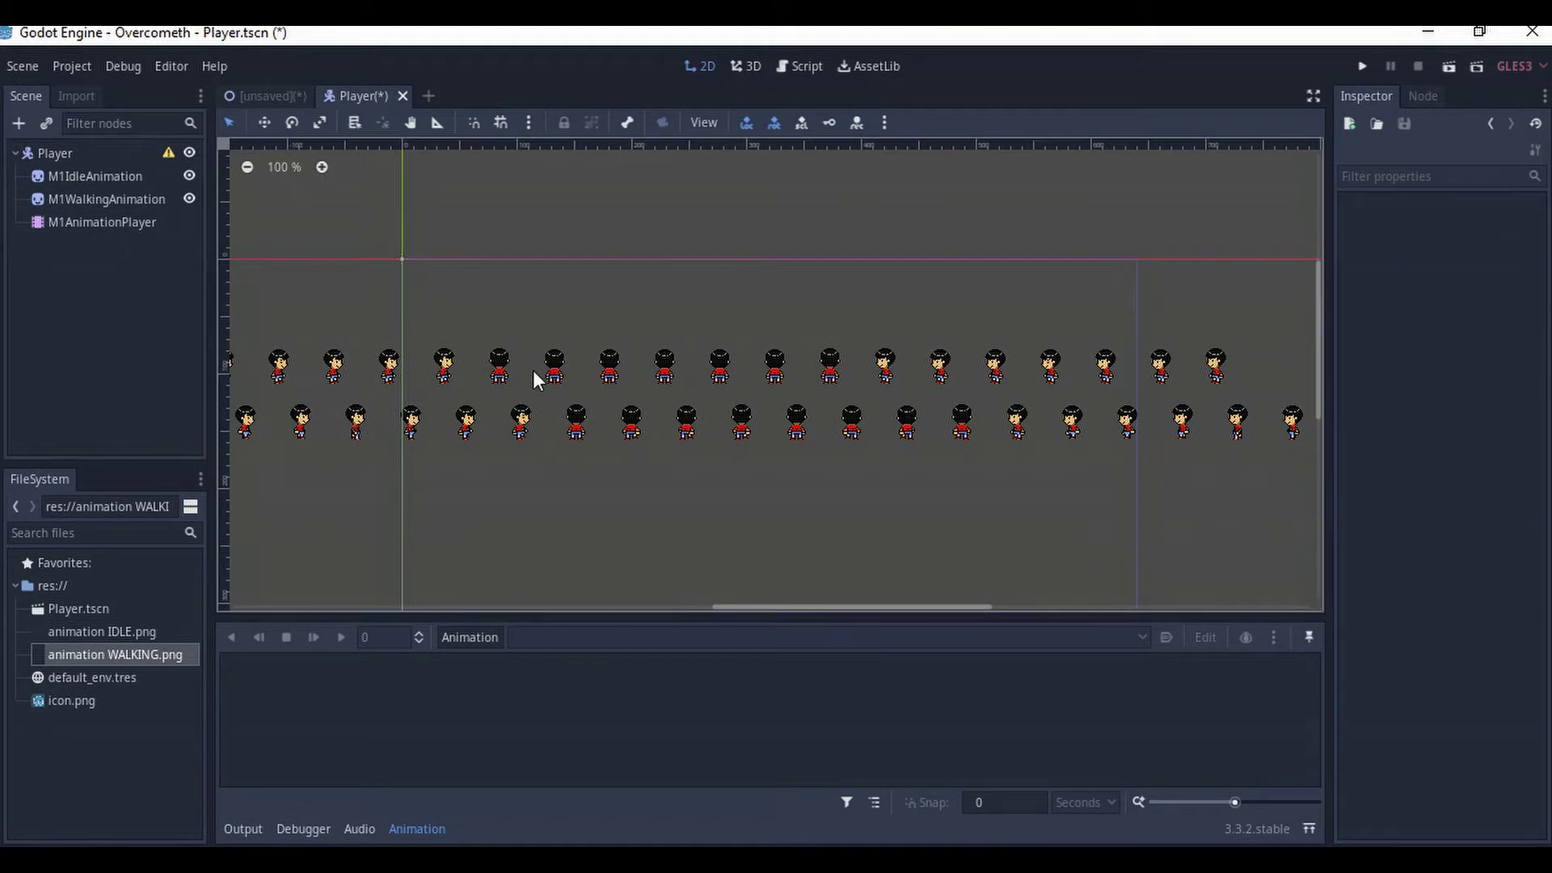
- Select M1IdleAnimation and increase its Hframes in the Inspector's Animation section
{"action": "left_click", "coordinate": [110, 175]}
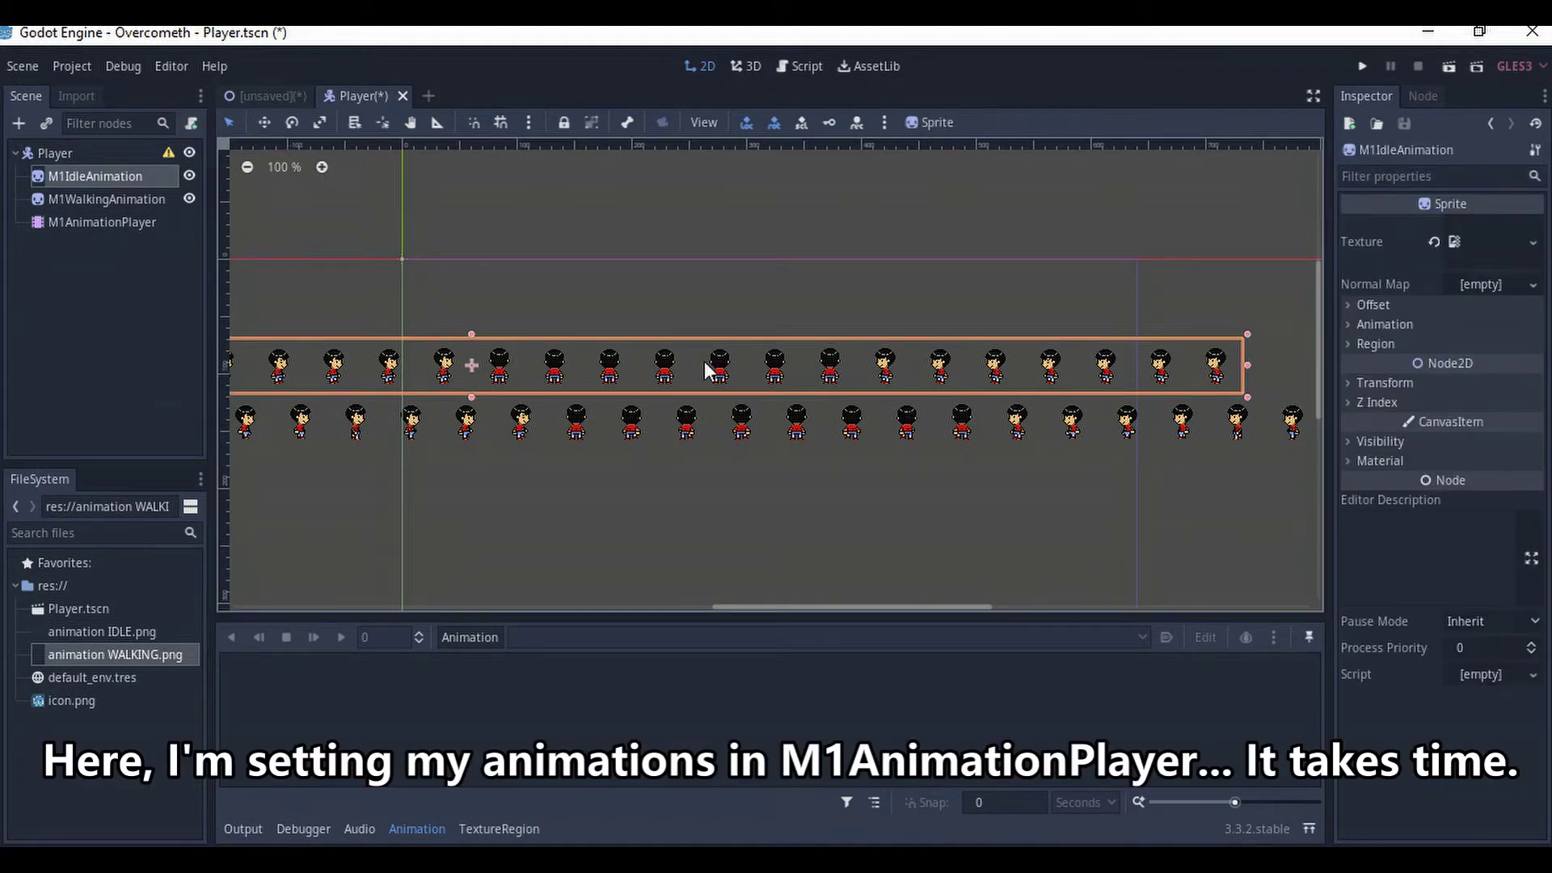
{"action": "left_click", "coordinate": [1348, 324]}
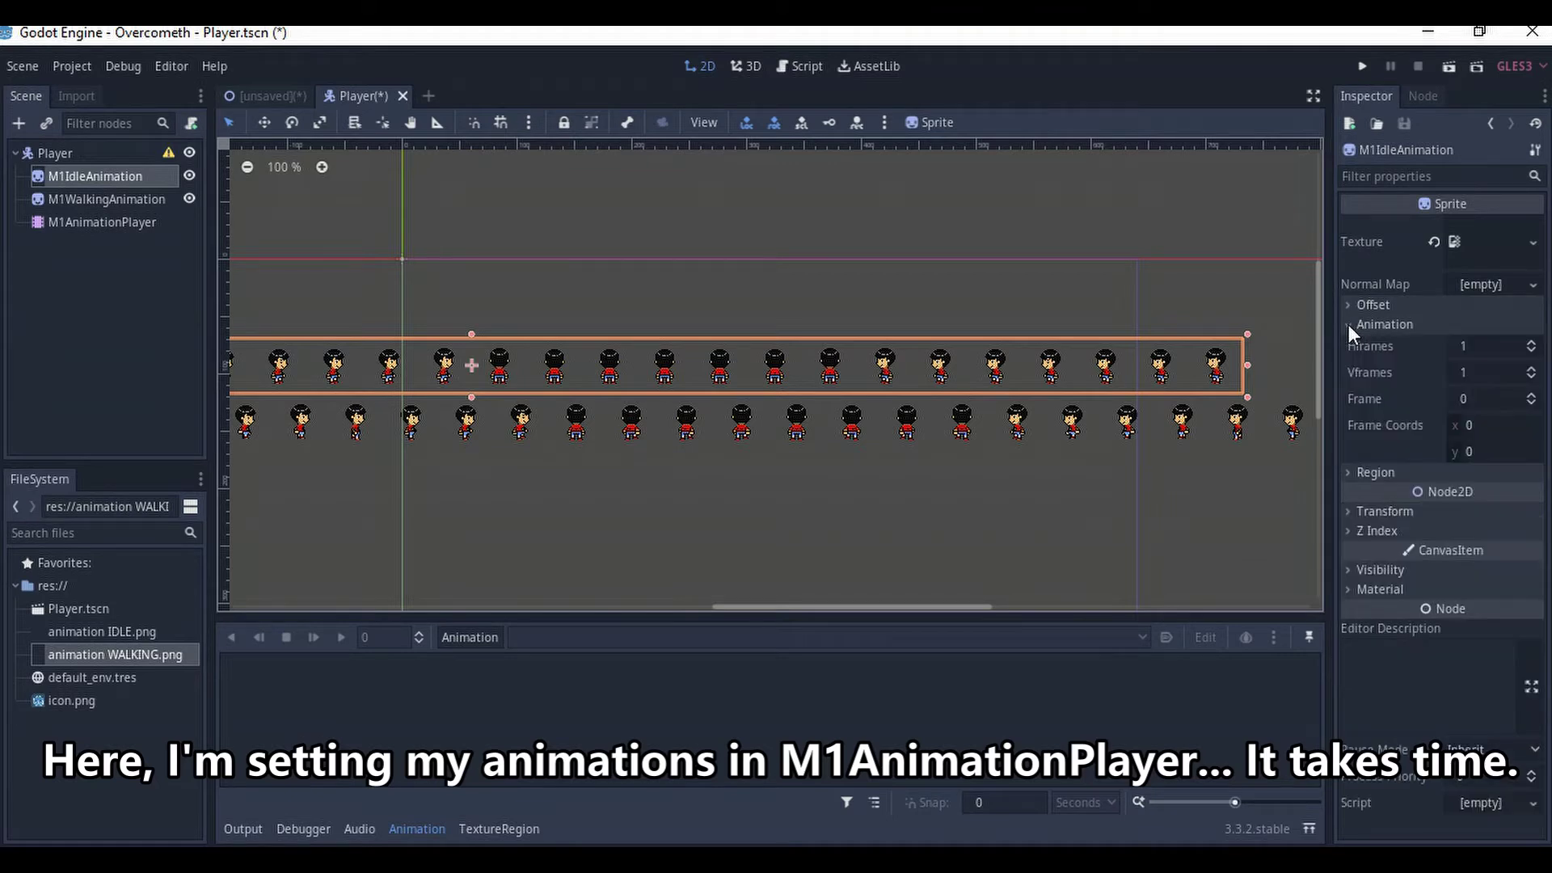
{"action": "left_click", "coordinate": [1532, 355]}
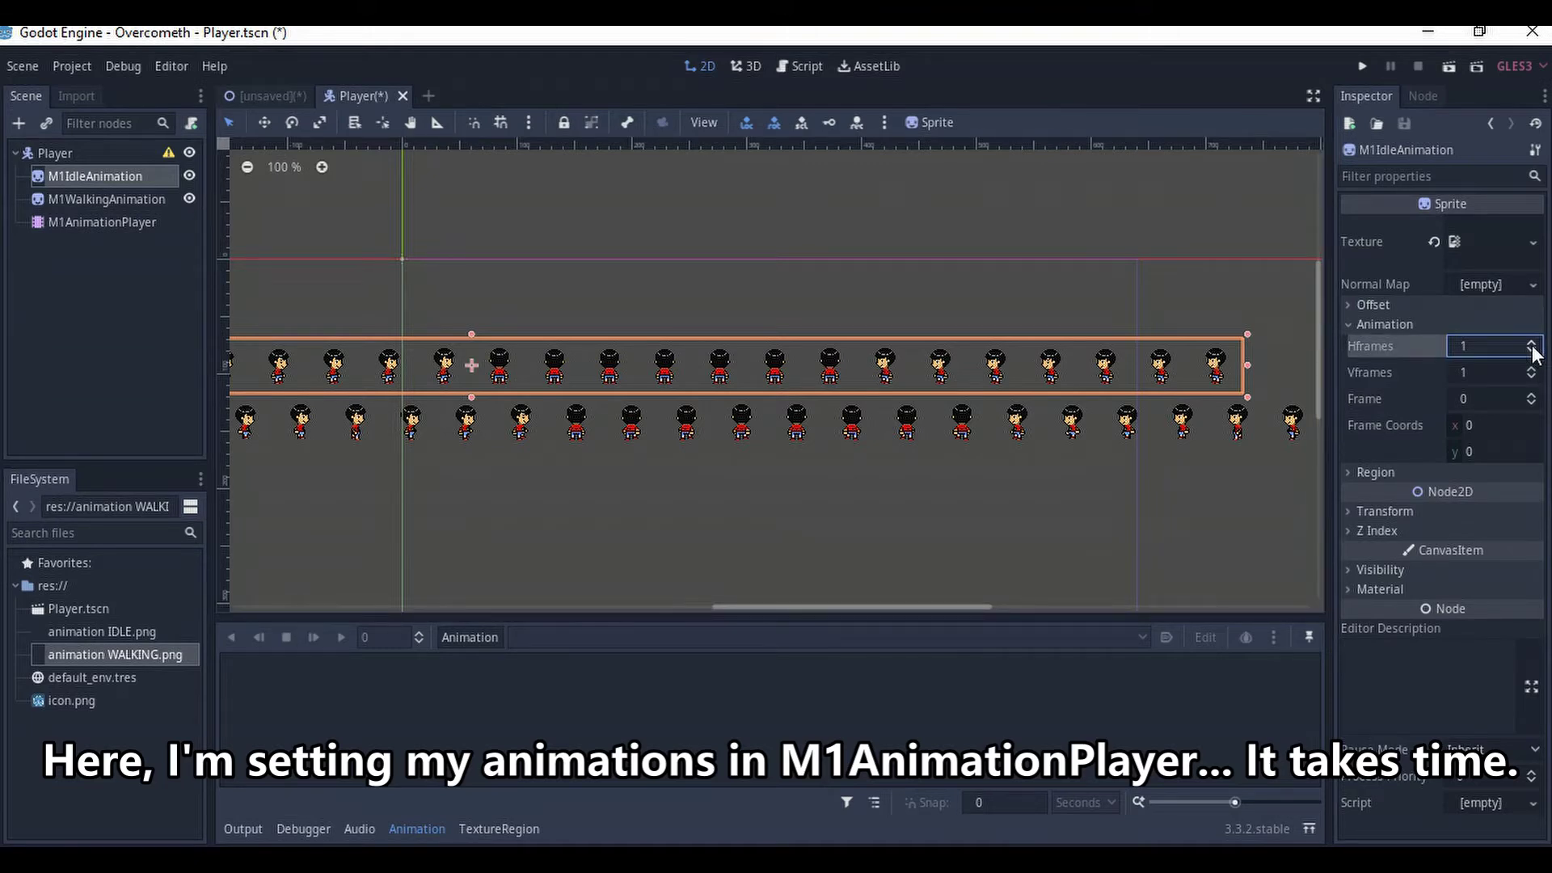
{"action": "left_click", "coordinate": [1532, 343]}
{"action": "left_click", "coordinate": [1532, 342]}
{"action": "left_click", "coordinate": [1532, 343]}
{"action": "left_click", "coordinate": [1532, 343]}
{"action": "left_click", "coordinate": [1532, 342]}
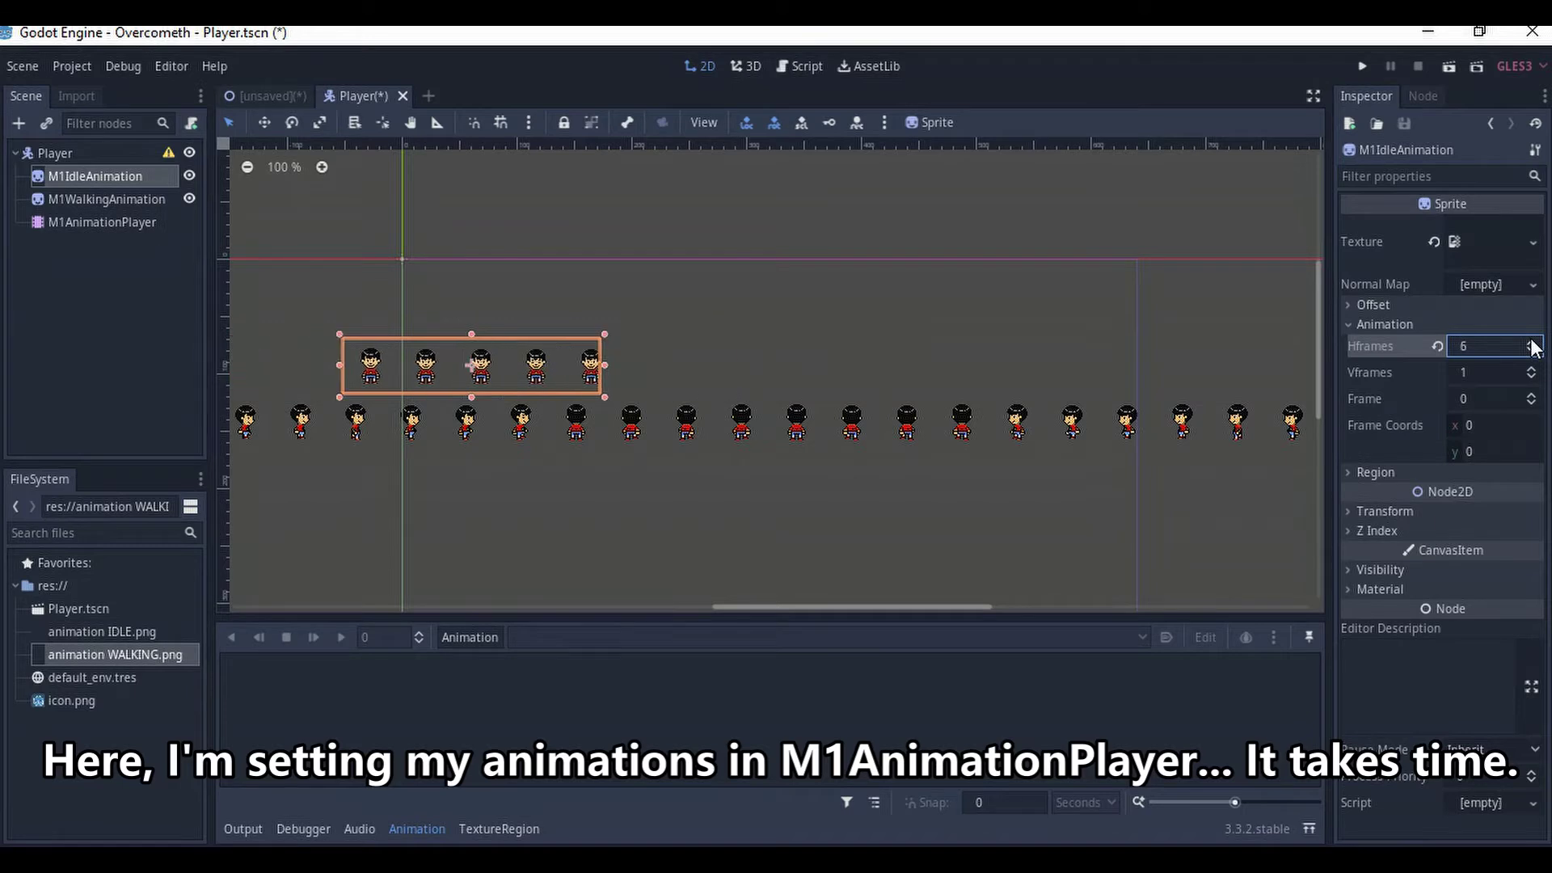
{"action": "left_click", "coordinate": [1532, 343]}
{"action": "left_click", "coordinate": [1532, 342]}
{"action": "left_click", "coordinate": [1531, 343]}
{"action": "left_click", "coordinate": [1532, 343]}
{"action": "left_click", "coordinate": [1532, 343]}
{"action": "left_click", "coordinate": [1532, 343]}
{"action": "left_click", "coordinate": [1532, 343]}
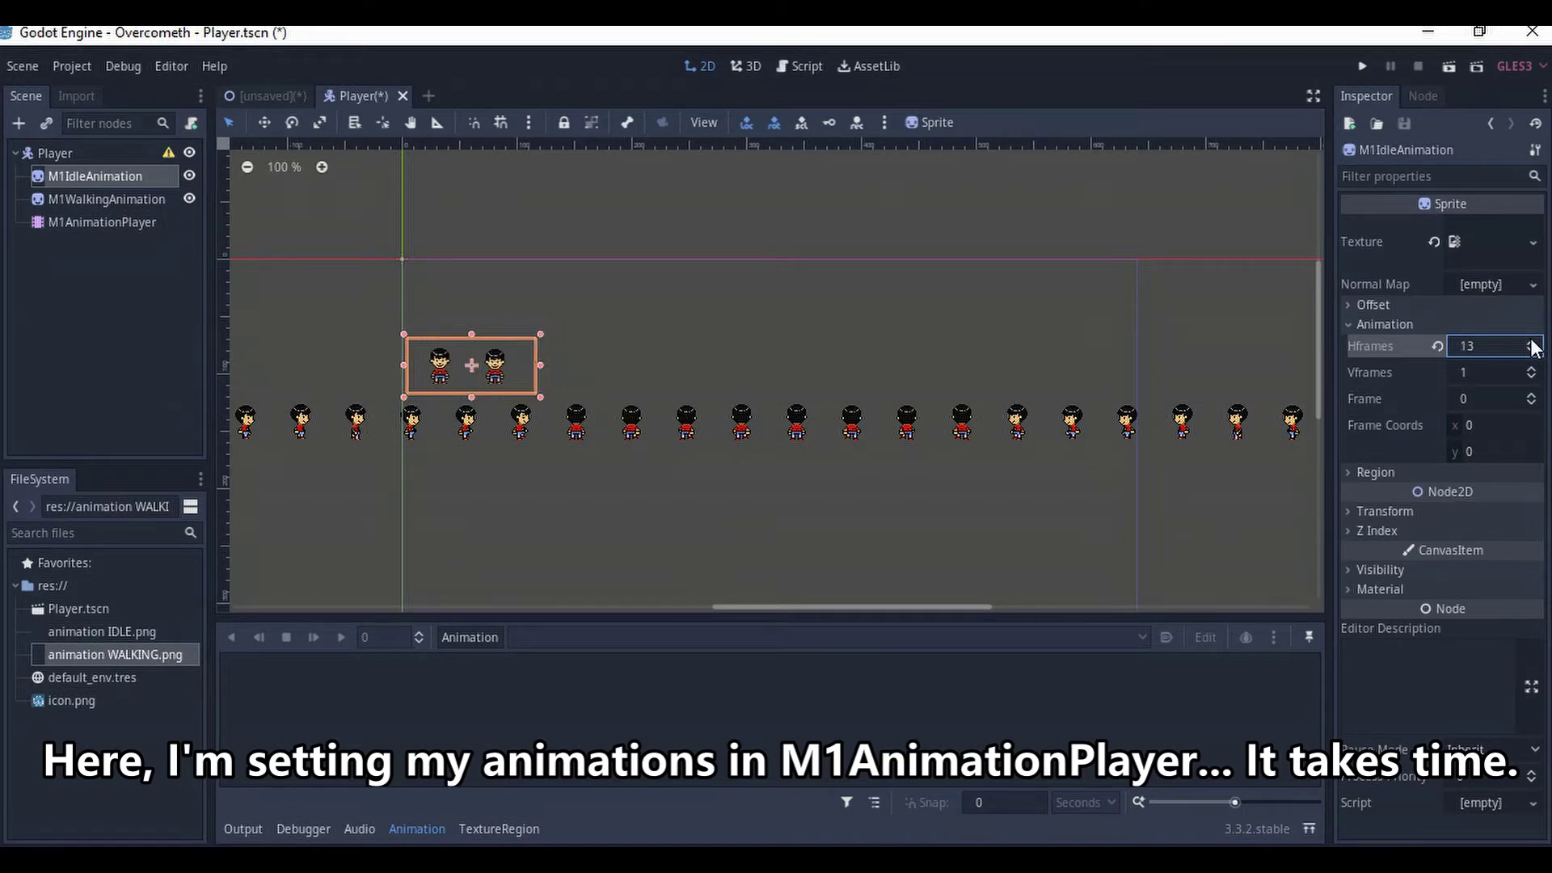
{"action": "left_click", "coordinate": [1532, 343]}
{"action": "left_click", "coordinate": [1532, 343]}
{"action": "left_click", "coordinate": [1532, 343]}
{"action": "left_click", "coordinate": [1532, 343]}
{"action": "left_click", "coordinate": [1531, 343]}
{"action": "left_click", "coordinate": [1532, 343]}
{"action": "left_click", "coordinate": [1532, 342]}
{"action": "left_click", "coordinate": [1532, 343]}
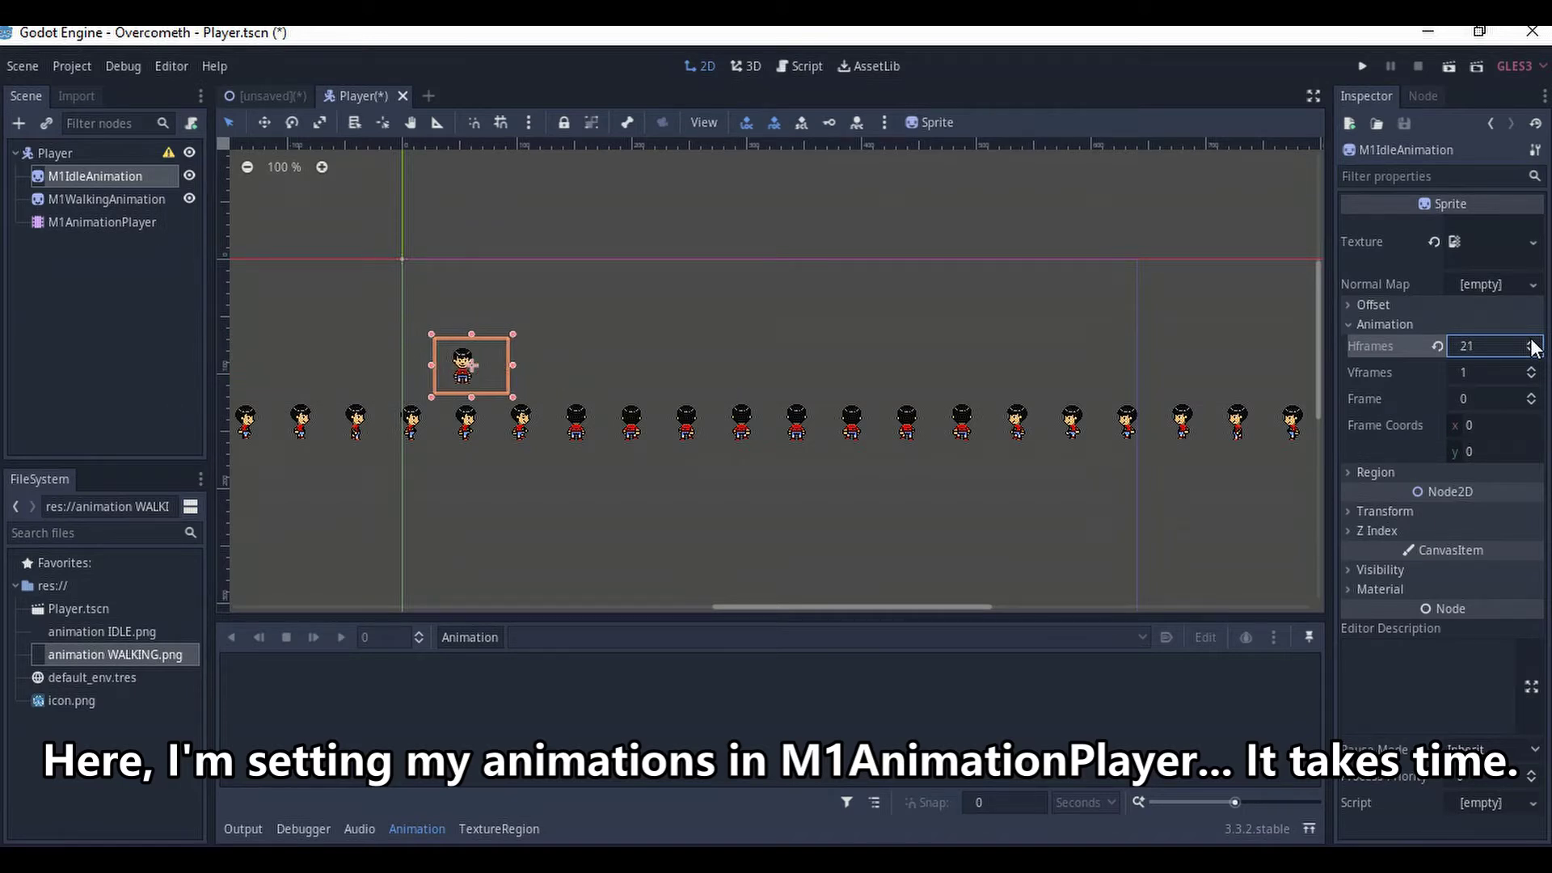
{"action": "left_click", "coordinate": [1532, 342]}
{"action": "left_click", "coordinate": [1532, 343]}
{"action": "left_click", "coordinate": [1532, 343]}
{"action": "left_click", "coordinate": [1532, 343]}
{"action": "left_click", "coordinate": [1532, 343]}
{"action": "left_click", "coordinate": [1532, 343]}
{"action": "left_click", "coordinate": [1532, 342]}
{"action": "left_click", "coordinate": [1532, 343]}
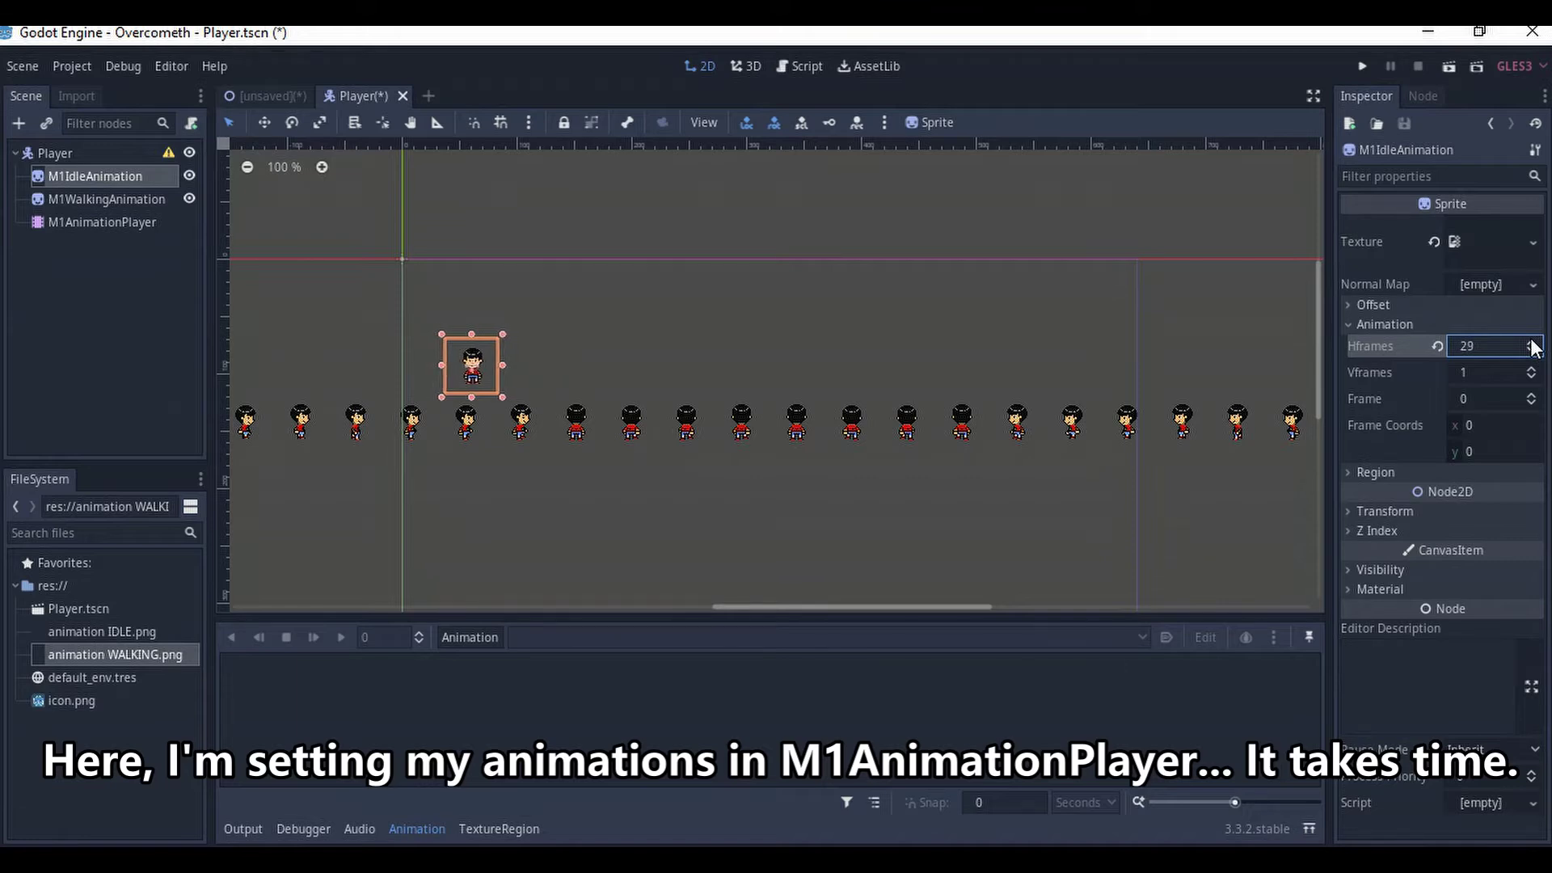
{"action": "left_click", "coordinate": [1531, 343]}
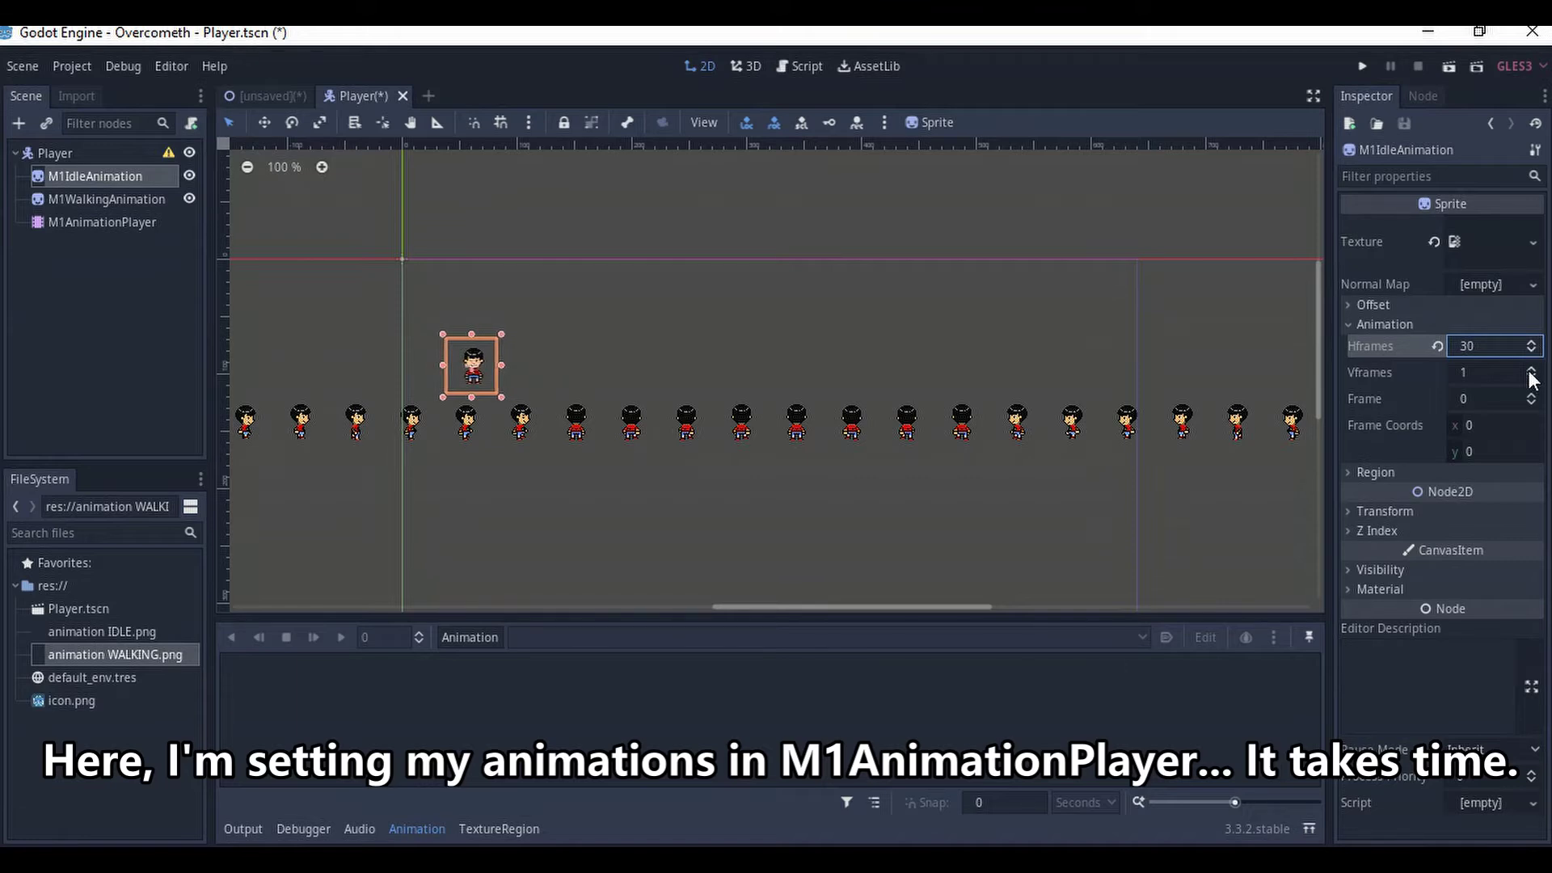
- Preview the first idle frames and correct Hframes down to 28
{"action": "left_click", "coordinate": [1532, 395]}
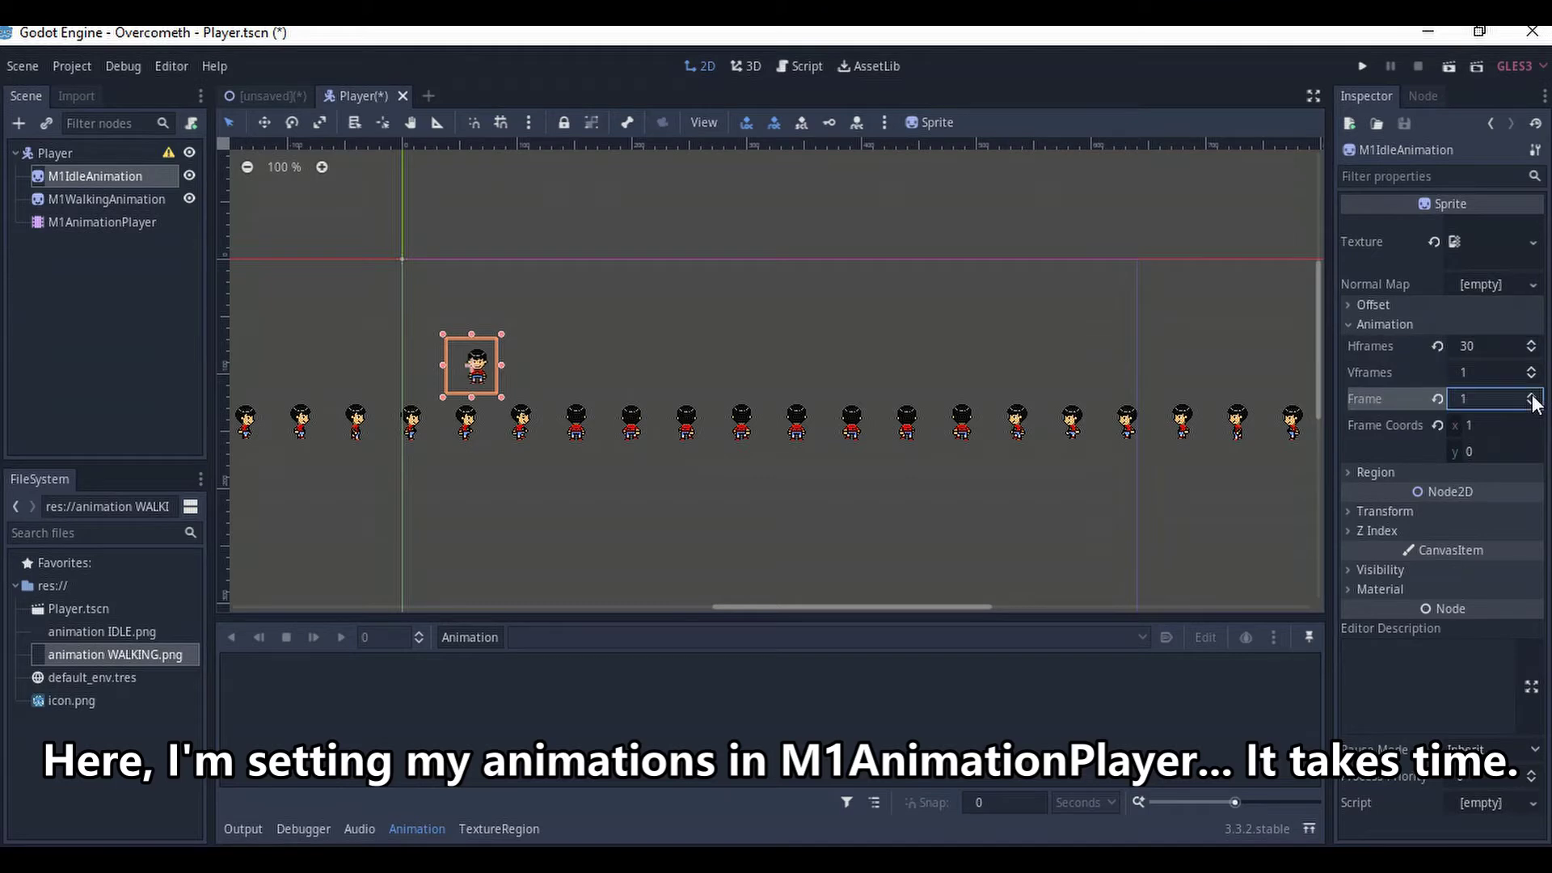
{"action": "left_click", "coordinate": [1532, 396]}
{"action": "left_click", "coordinate": [1532, 396]}
{"action": "left_click", "coordinate": [1532, 395]}
{"action": "left_click", "coordinate": [1532, 395]}
{"action": "left_click", "coordinate": [1532, 351]}
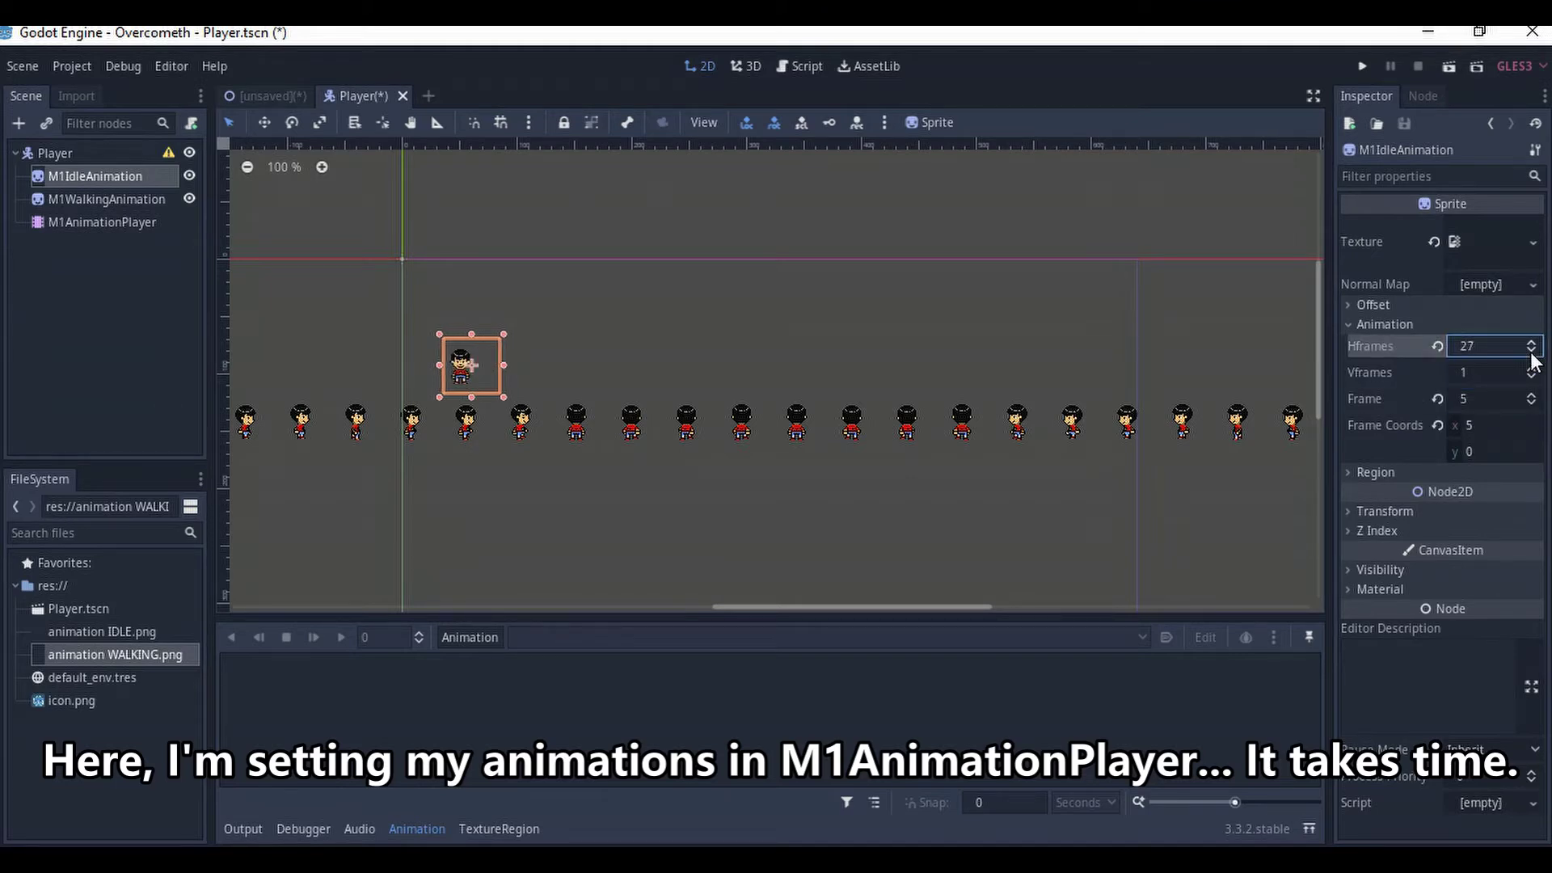
{"action": "left_click", "coordinate": [1531, 351]}
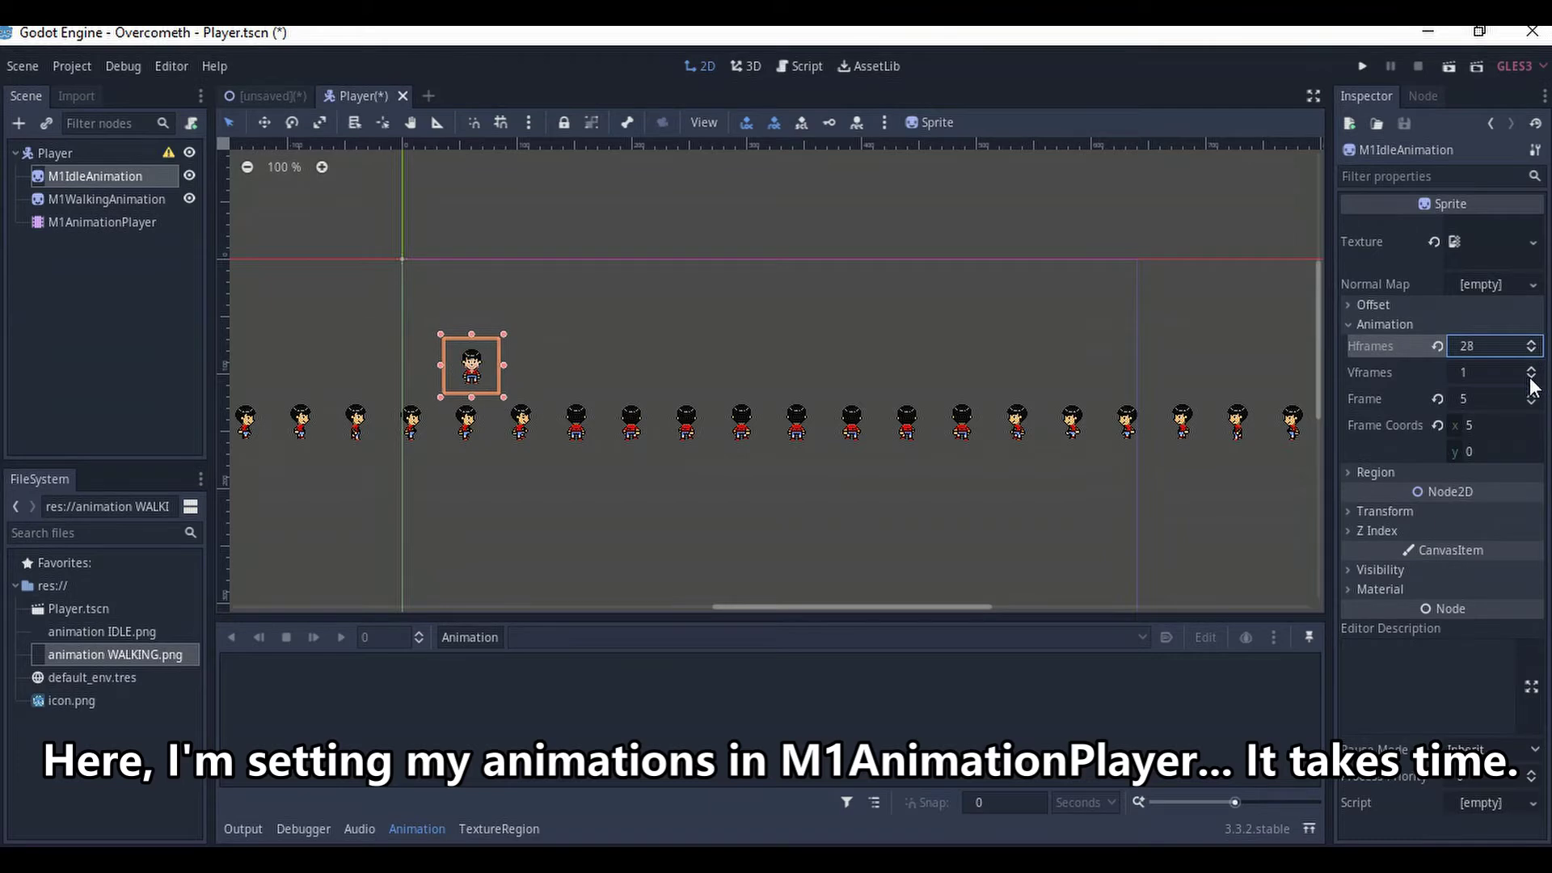
- Step the idle sprite's Frame forward to 9 and back down to 2
{"action": "left_click", "coordinate": [1532, 395]}
{"action": "left_click", "coordinate": [1532, 395]}
{"action": "left_click", "coordinate": [1532, 396]}
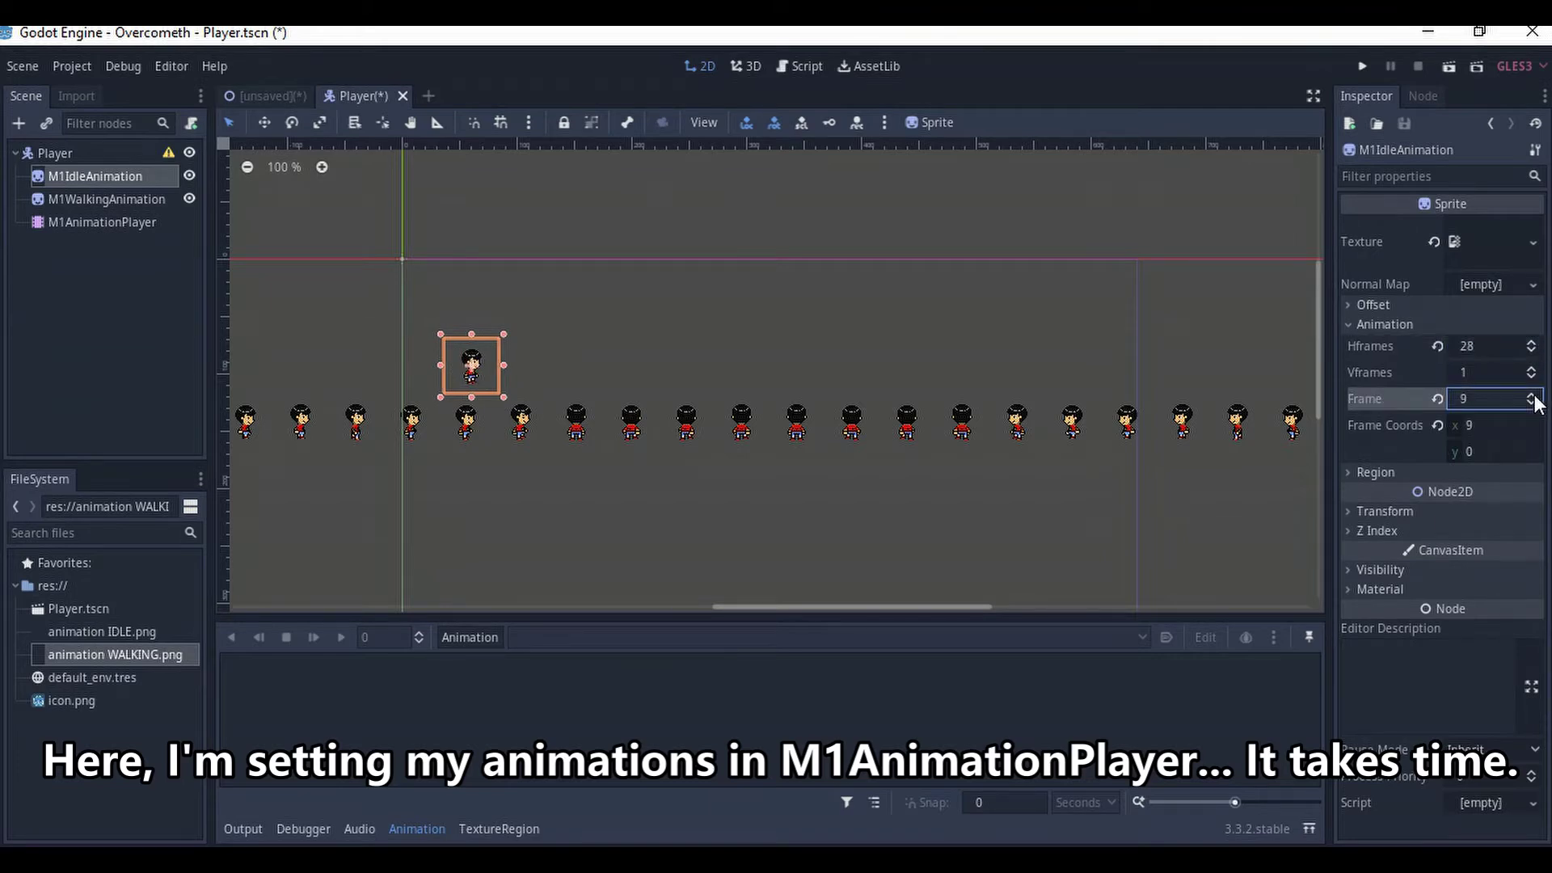
{"action": "left_click", "coordinate": [1532, 395]}
{"action": "left_click", "coordinate": [1532, 403]}
{"action": "left_click", "coordinate": [1532, 402]}
{"action": "left_click", "coordinate": [1532, 402]}
{"action": "left_click", "coordinate": [1532, 404]}
{"action": "left_click", "coordinate": [1532, 403]}
{"action": "left_click", "coordinate": [1532, 403]}
{"action": "left_click", "coordinate": [1532, 403]}
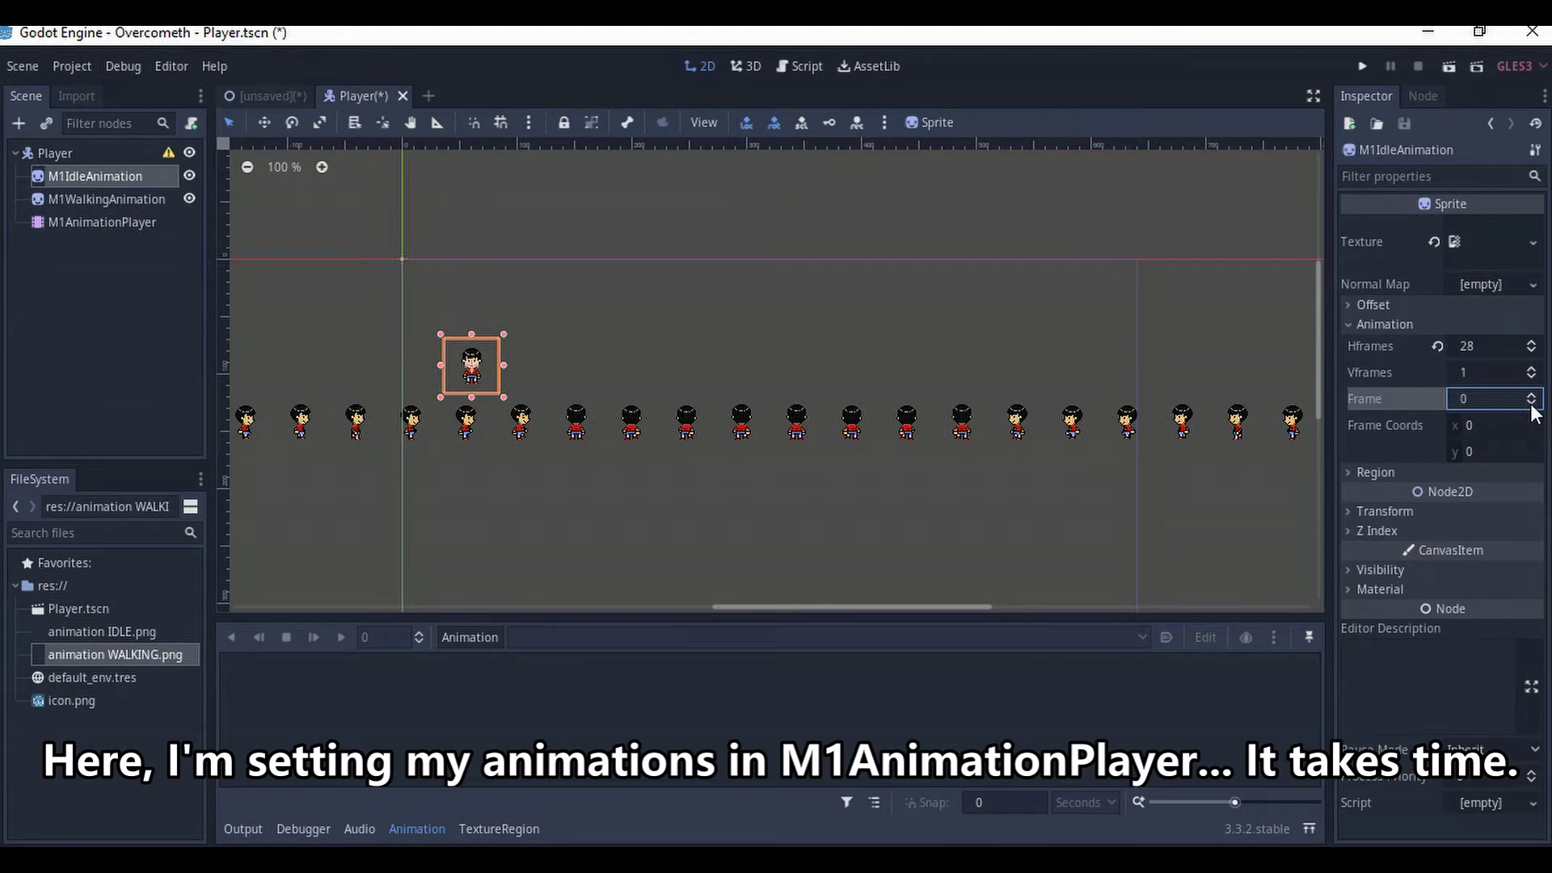
{"action": "left_click", "coordinate": [141, 194]}
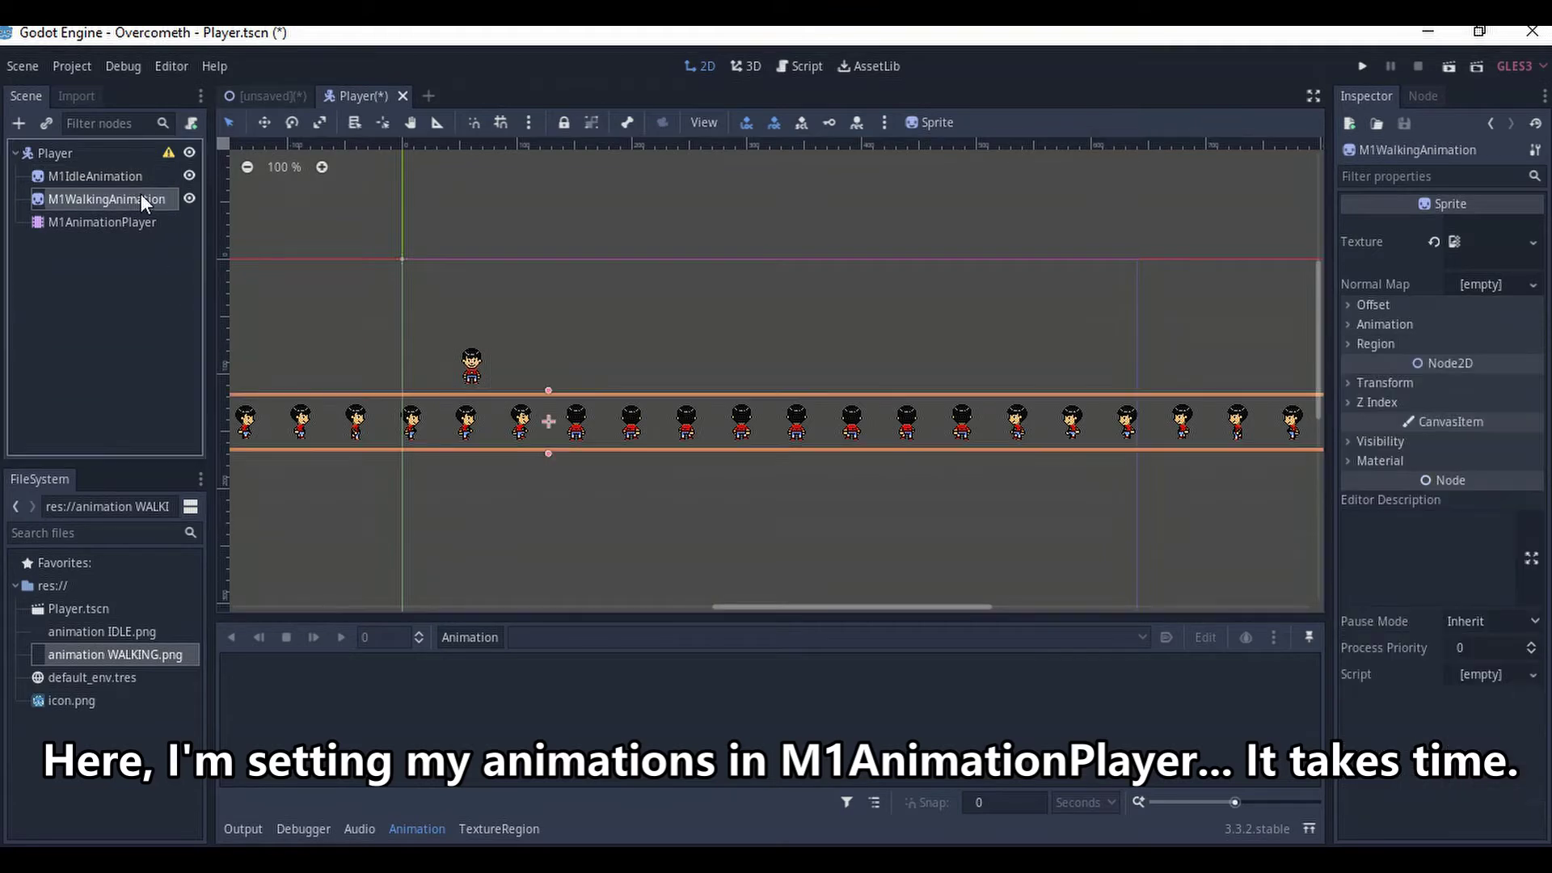
- Select M1WalkingAnimation and expand its Animation settings in the Inspector
{"action": "left_click", "coordinate": [1050, 424]}
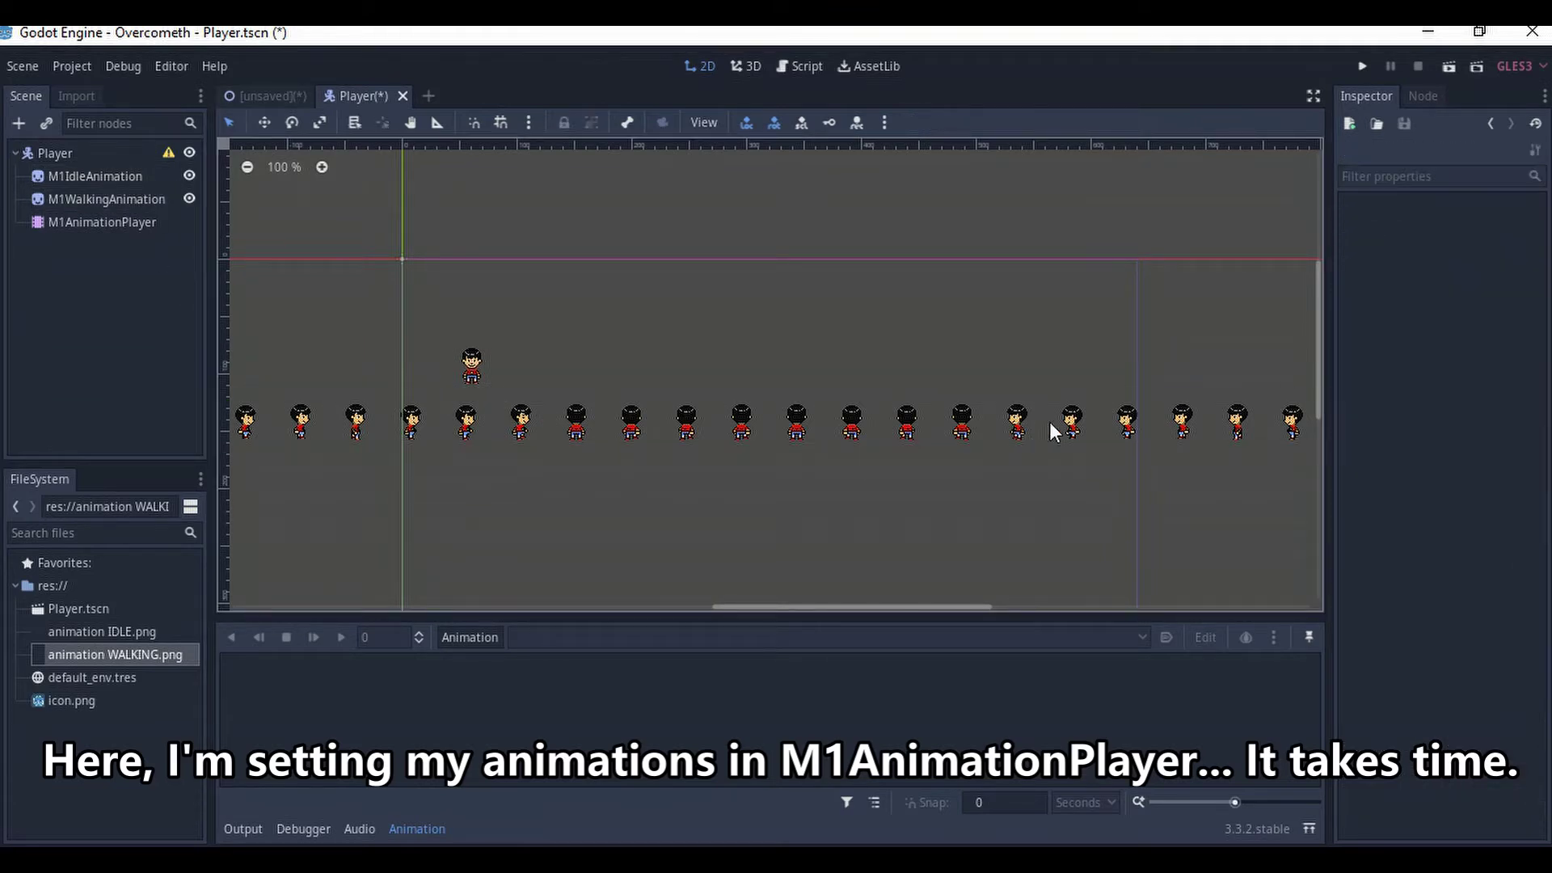
{"action": "left_click", "coordinate": [115, 199]}
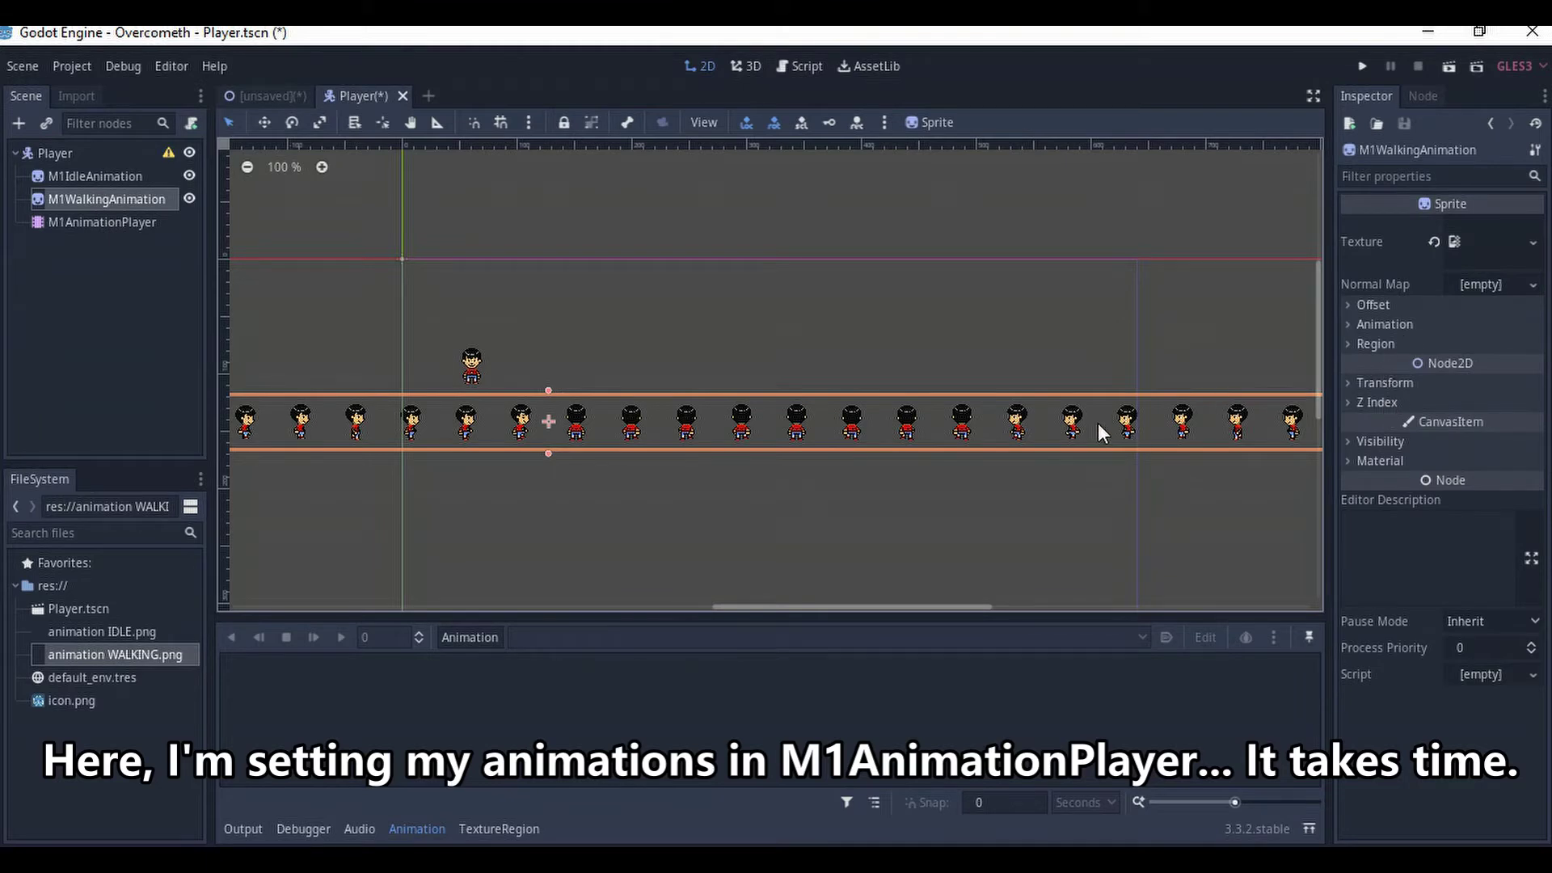
{"action": "left_click", "coordinate": [1348, 305]}
{"action": "left_click", "coordinate": [1347, 308]}
{"action": "left_click", "coordinate": [1348, 324]}
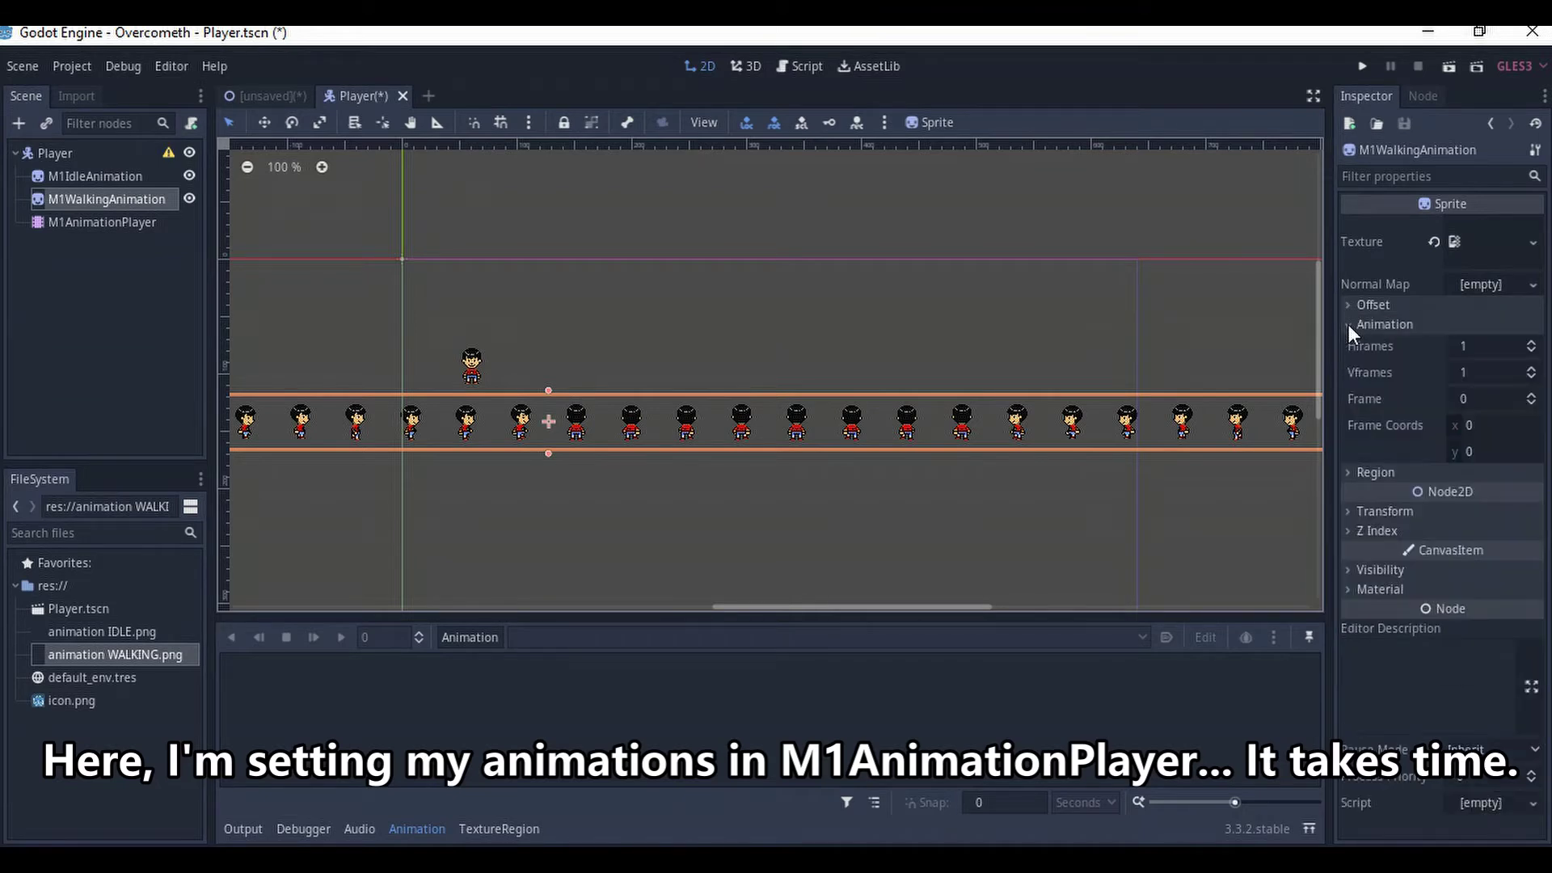
- Raise the walking sheet's Hframes to 28
{"action": "triple_click", "coordinate": [1532, 346]}
{"action": "triple_click", "coordinate": [1532, 346]}
{"action": "double_click", "coordinate": [1531, 346]}
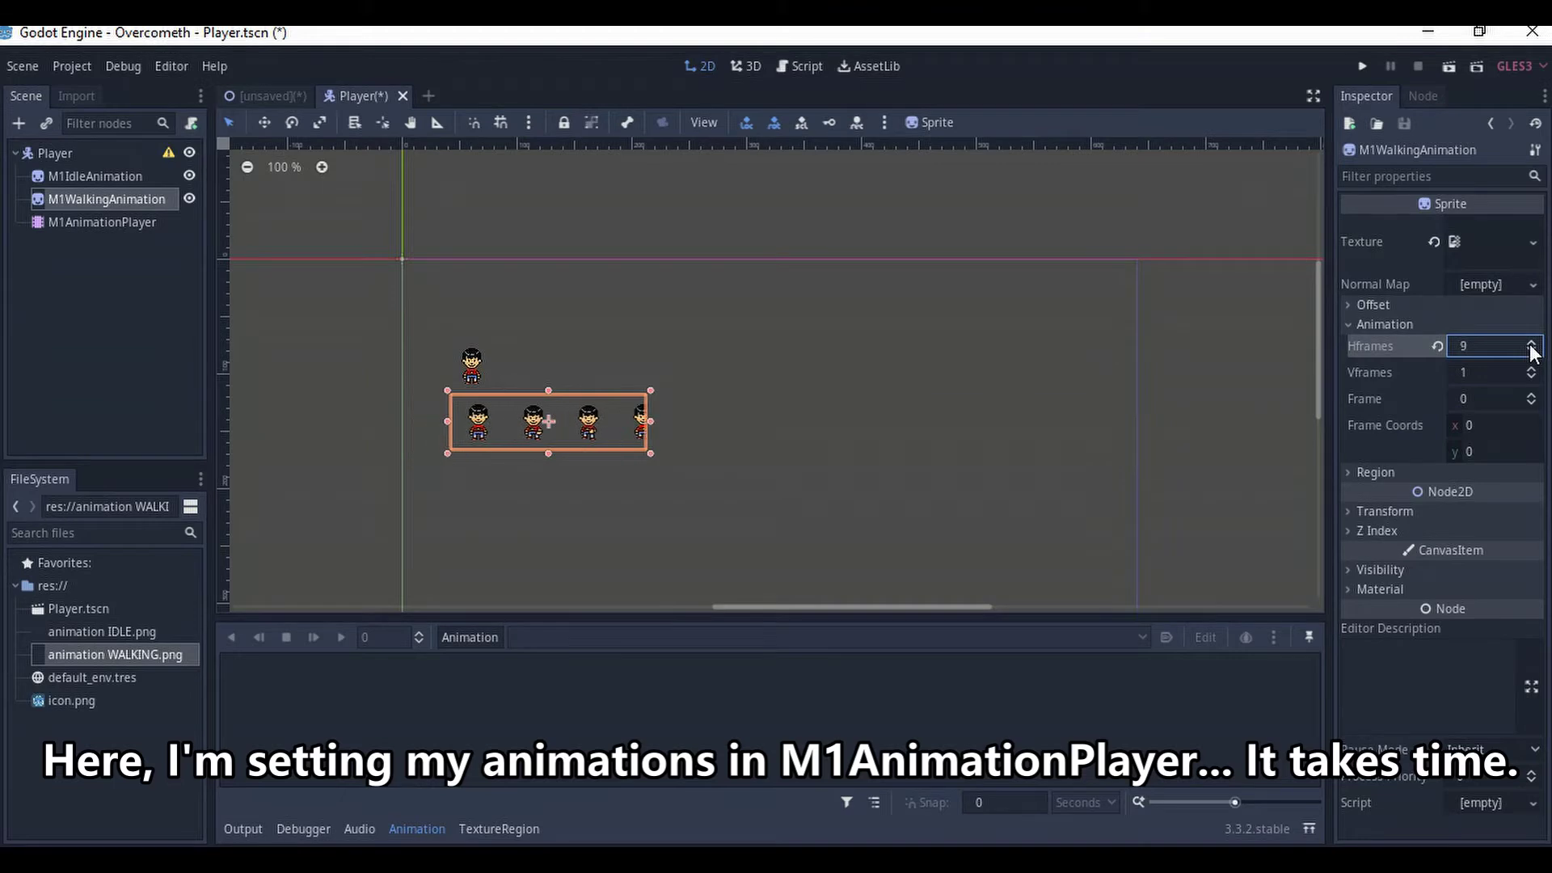
{"action": "double_click", "coordinate": [1532, 346]}
{"action": "triple_click", "coordinate": [1532, 346]}
{"action": "double_click", "coordinate": [1532, 346]}
{"action": "double_click", "coordinate": [1532, 346]}
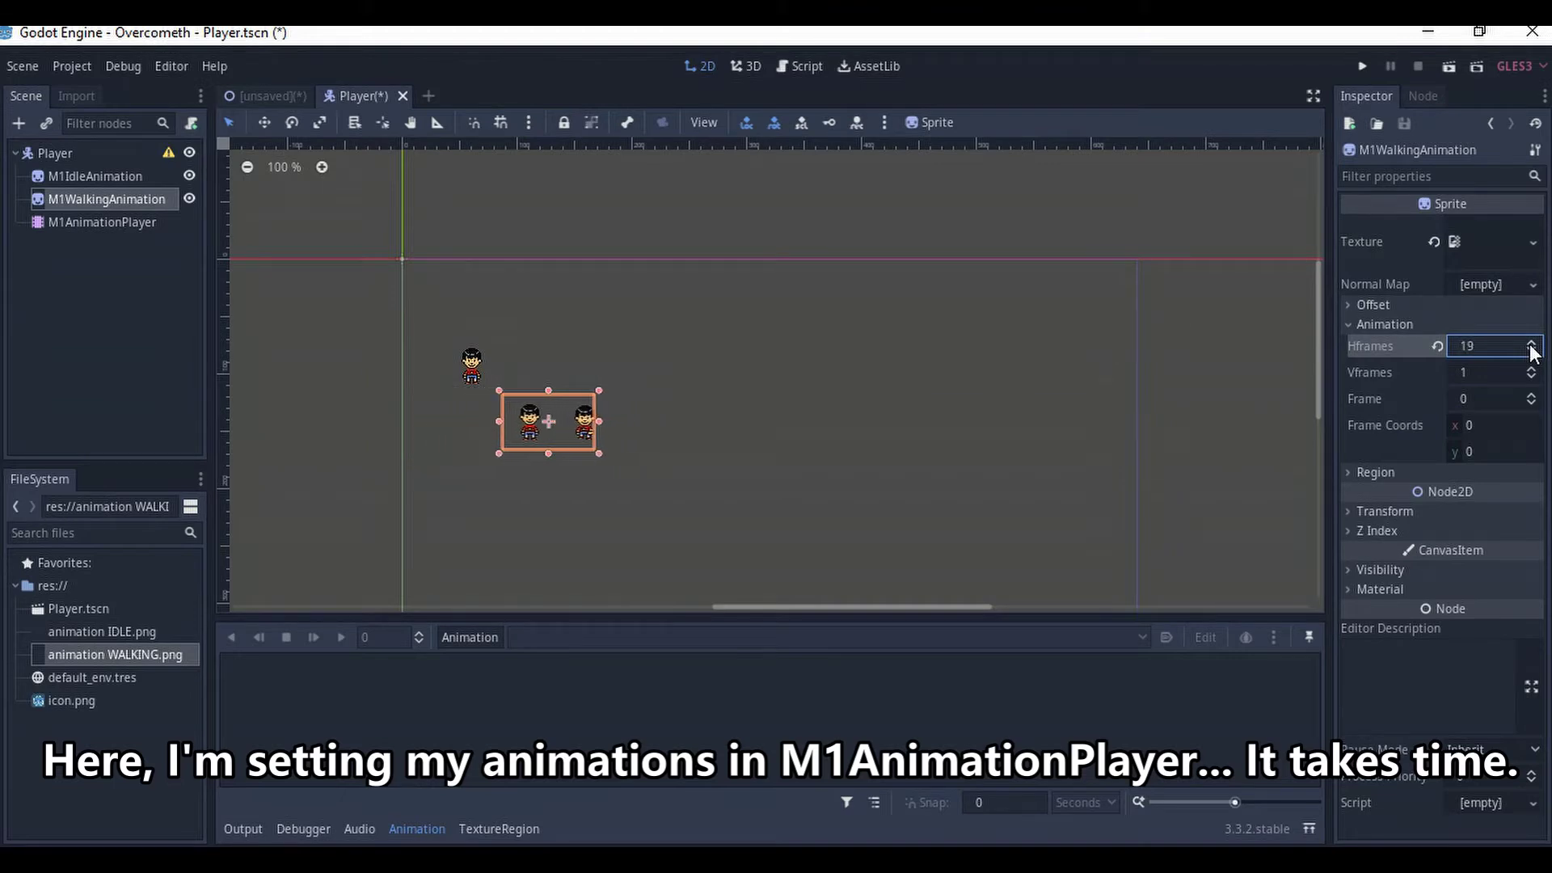
{"action": "double_click", "coordinate": [1532, 346]}
{"action": "triple_click", "coordinate": [1532, 346]}
{"action": "double_click", "coordinate": [1532, 346]}
{"action": "double_click", "coordinate": [1532, 346]}
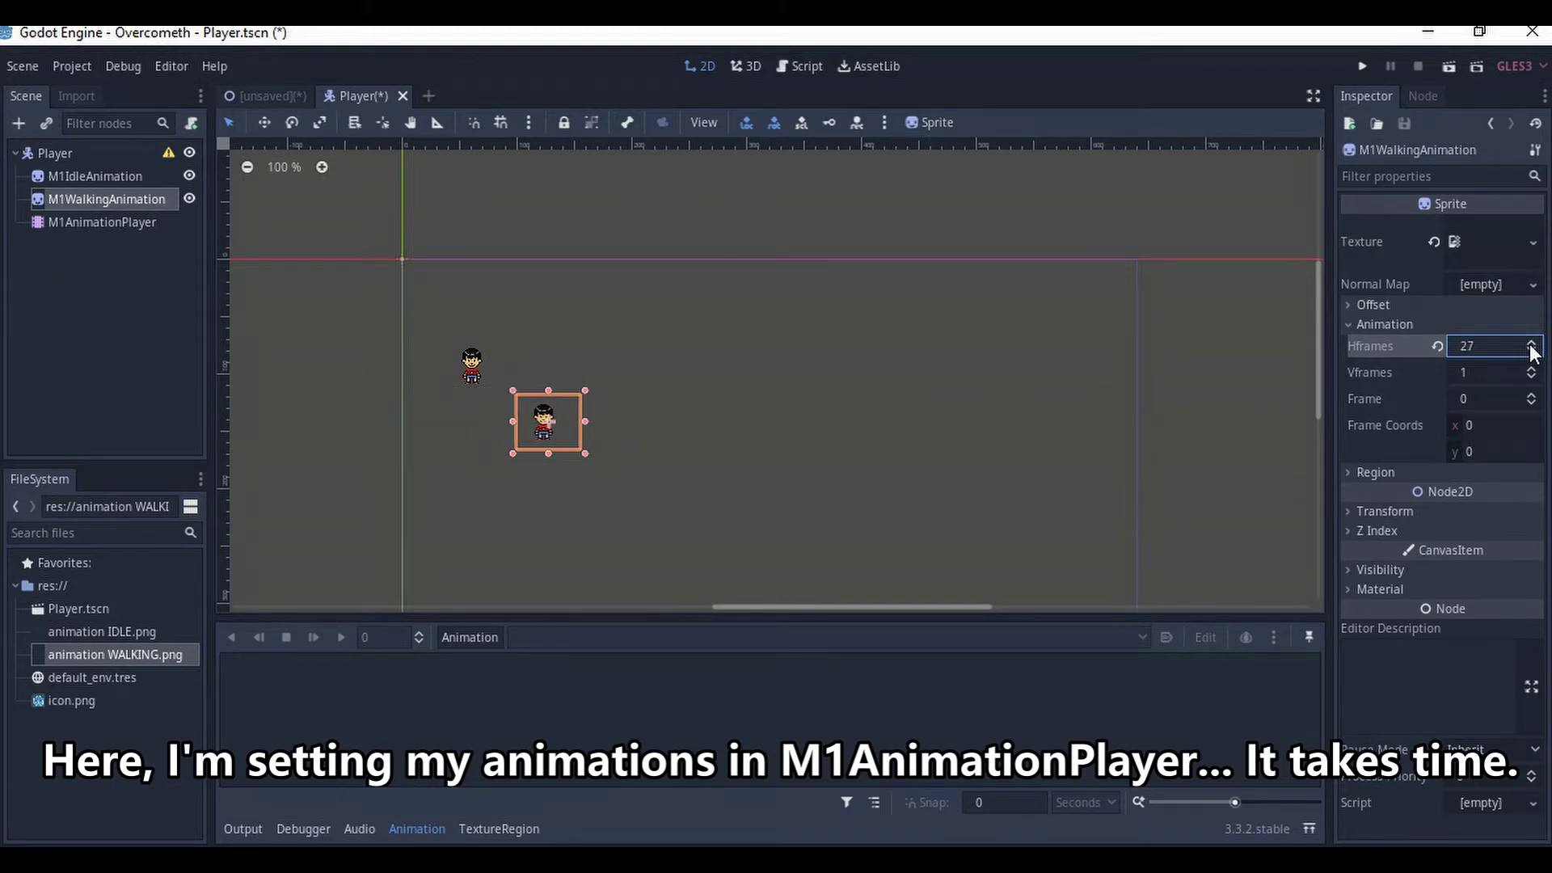
{"action": "left_click", "coordinate": [1532, 346]}
- Raise the walking Hframes to 32 while stepping the Frame to 3
{"action": "left_click", "coordinate": [1531, 394]}
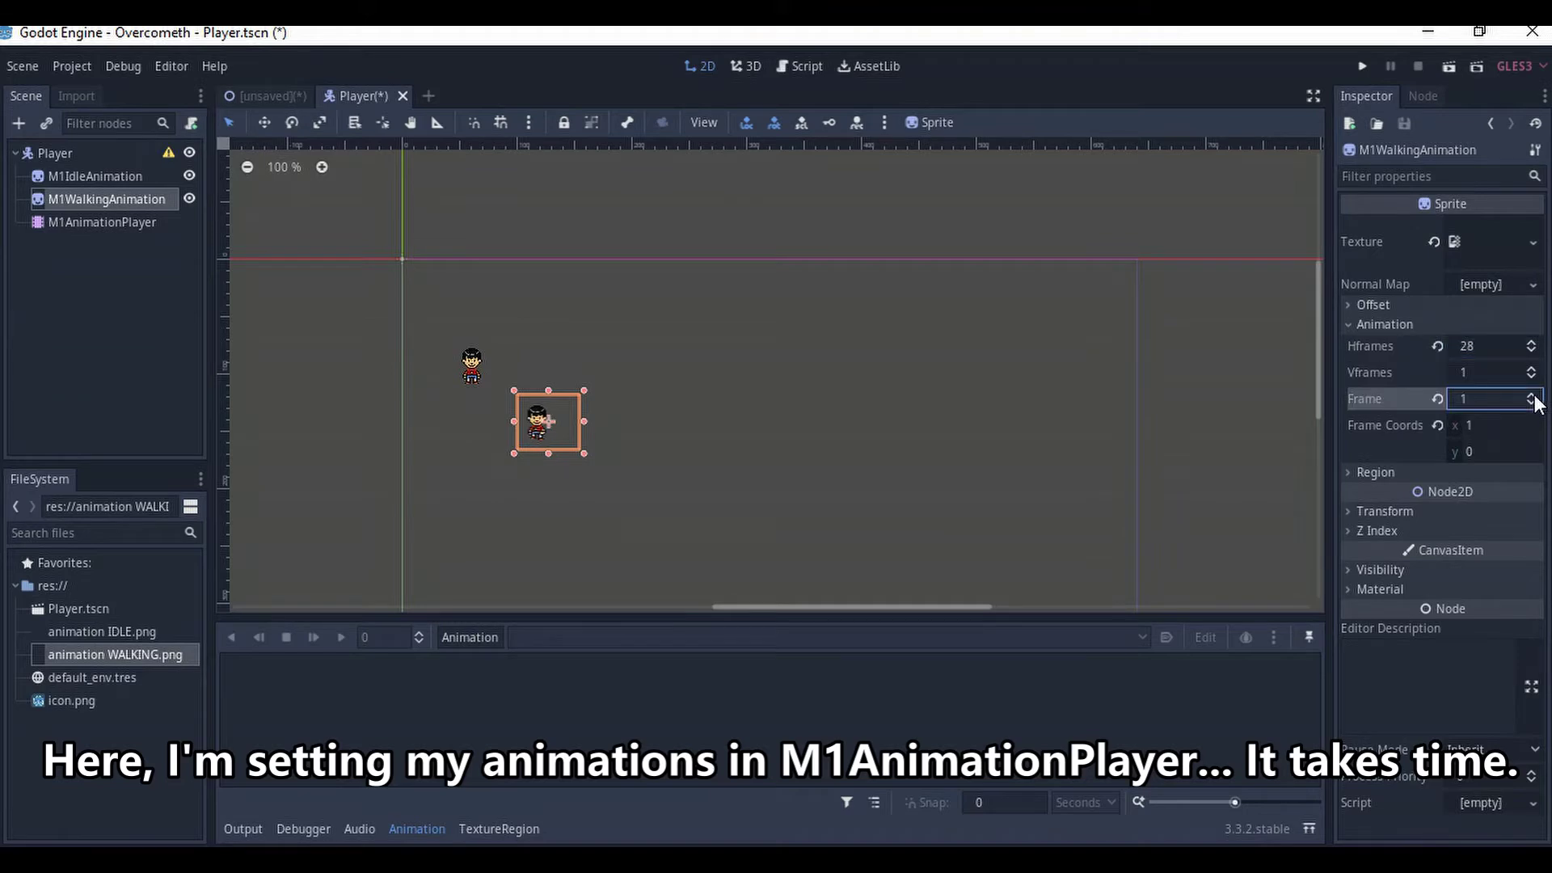
{"action": "left_click", "coordinate": [1532, 346]}
{"action": "left_click", "coordinate": [1532, 346]}
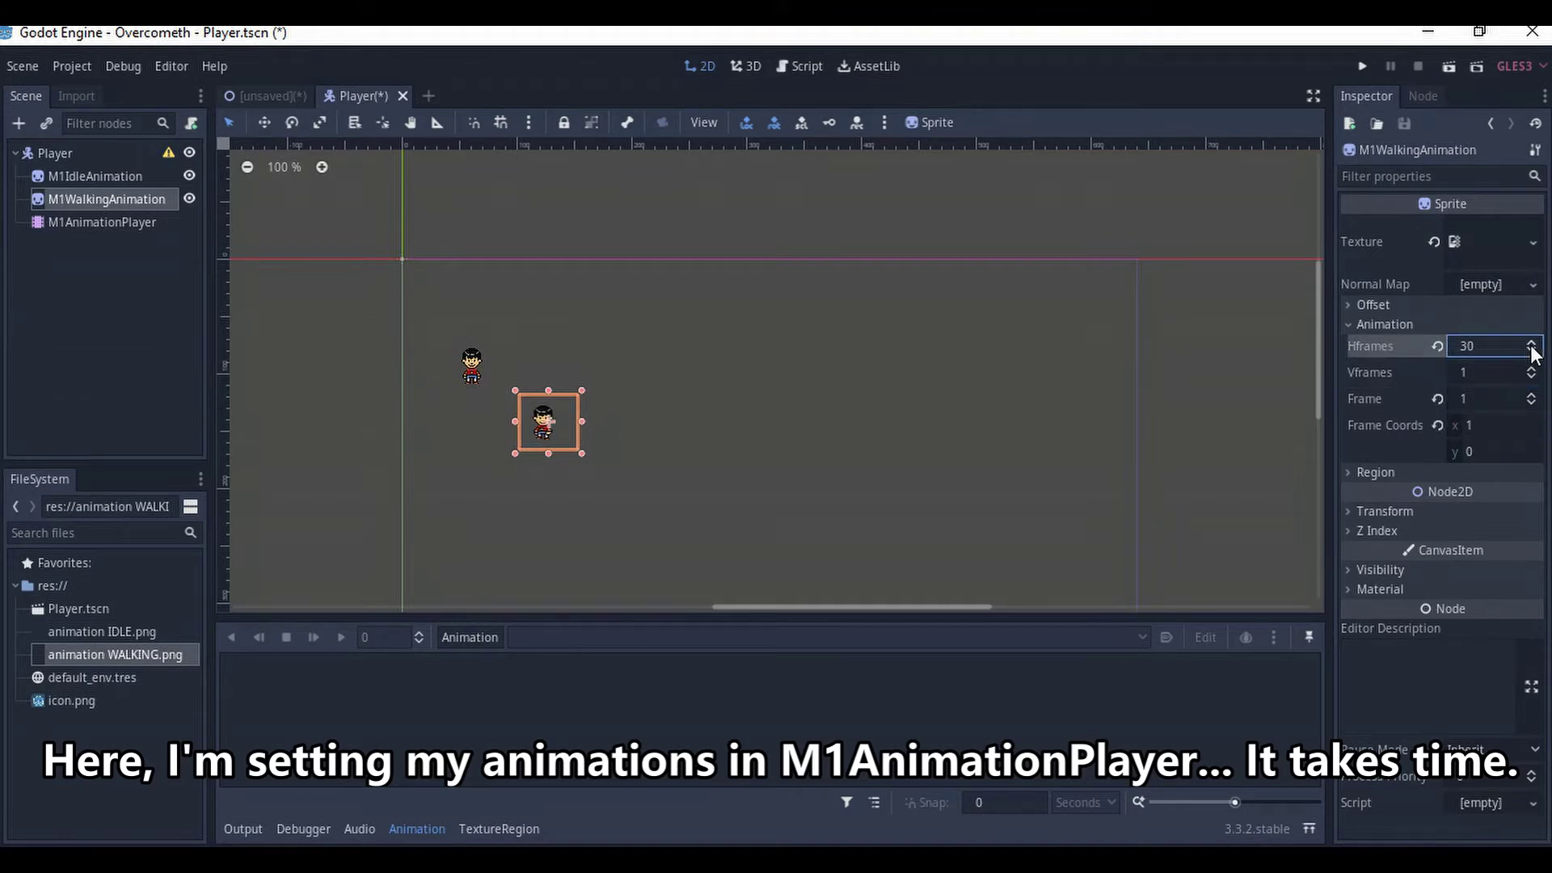
{"action": "double_click", "coordinate": [1532, 395]}
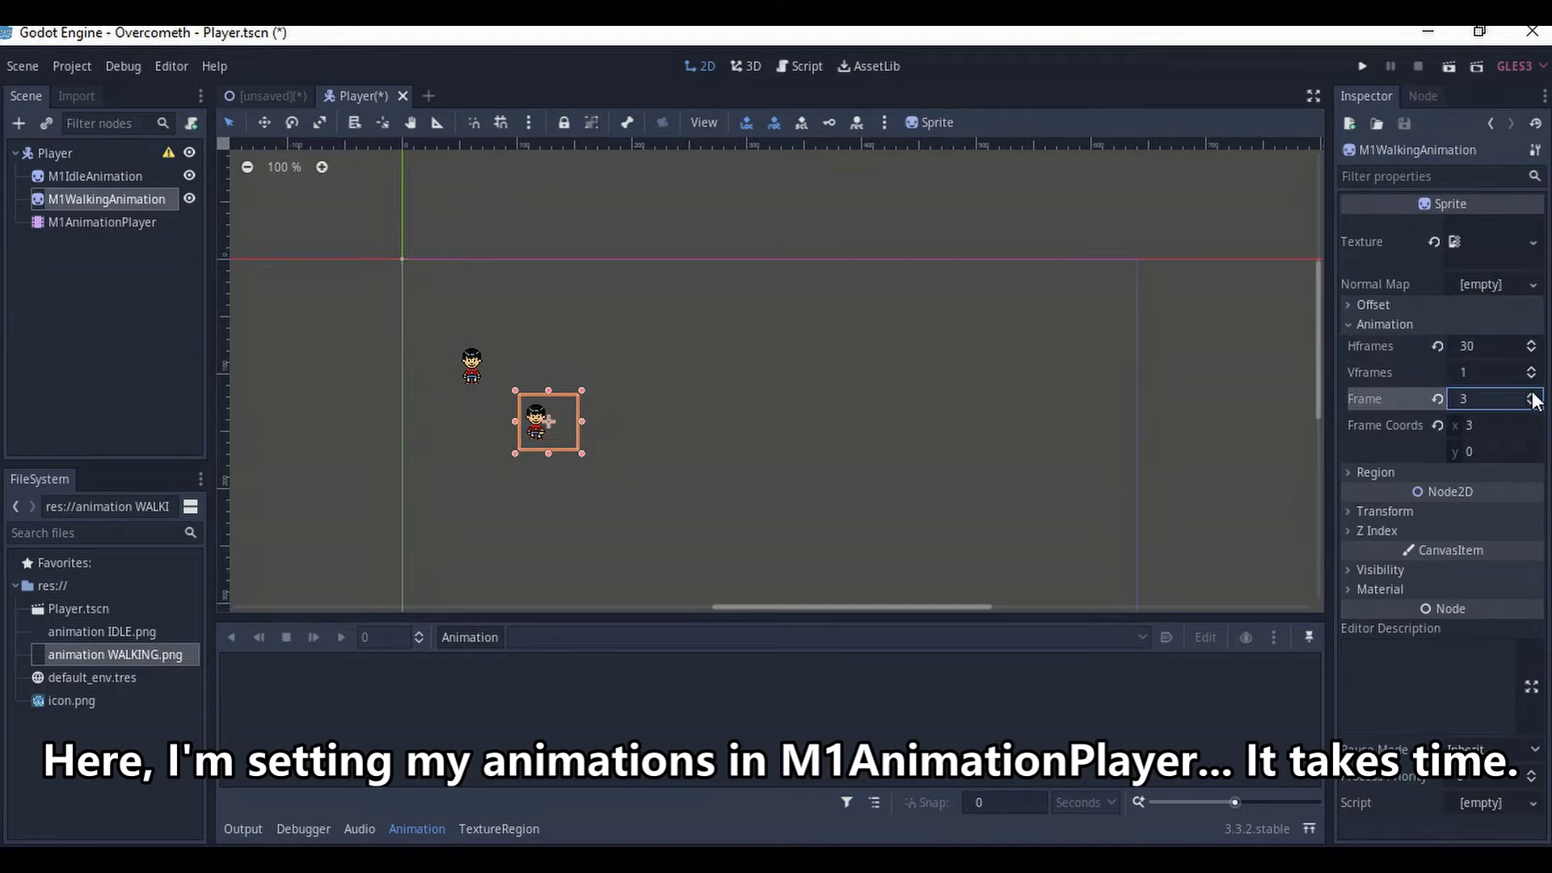
{"action": "left_click", "coordinate": [1532, 346]}
{"action": "left_click", "coordinate": [1532, 344]}
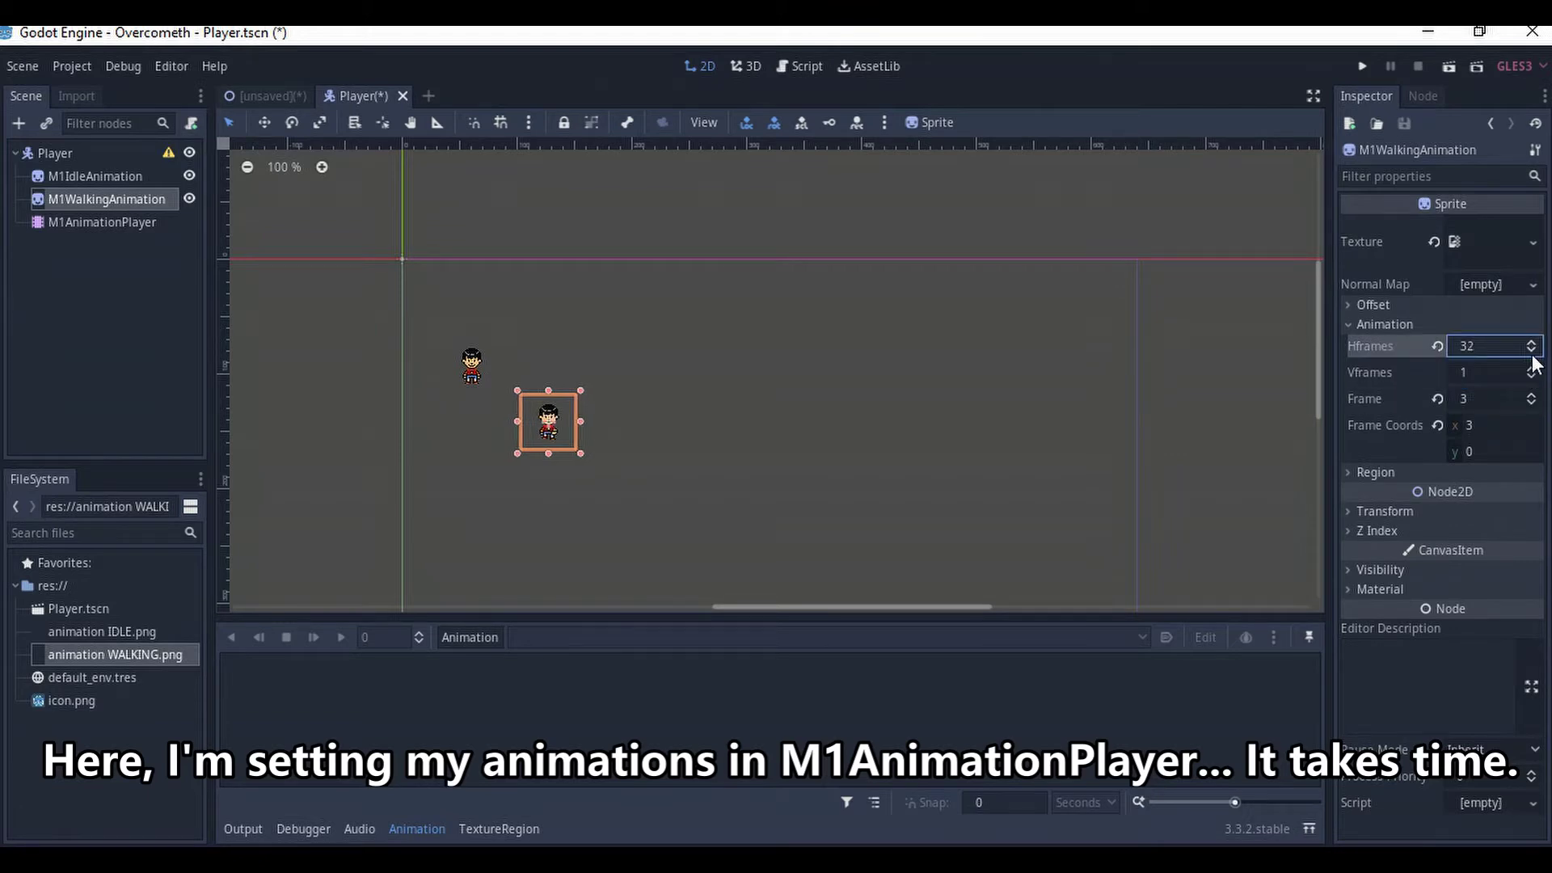
{"action": "left_click", "coordinate": [1532, 394]}
- Step the walking sprite's Frame forward to 23 to preview the cycle
{"action": "double_click", "coordinate": [1532, 394]}
{"action": "left_click", "coordinate": [1532, 394]}
{"action": "double_click", "coordinate": [1532, 394]}
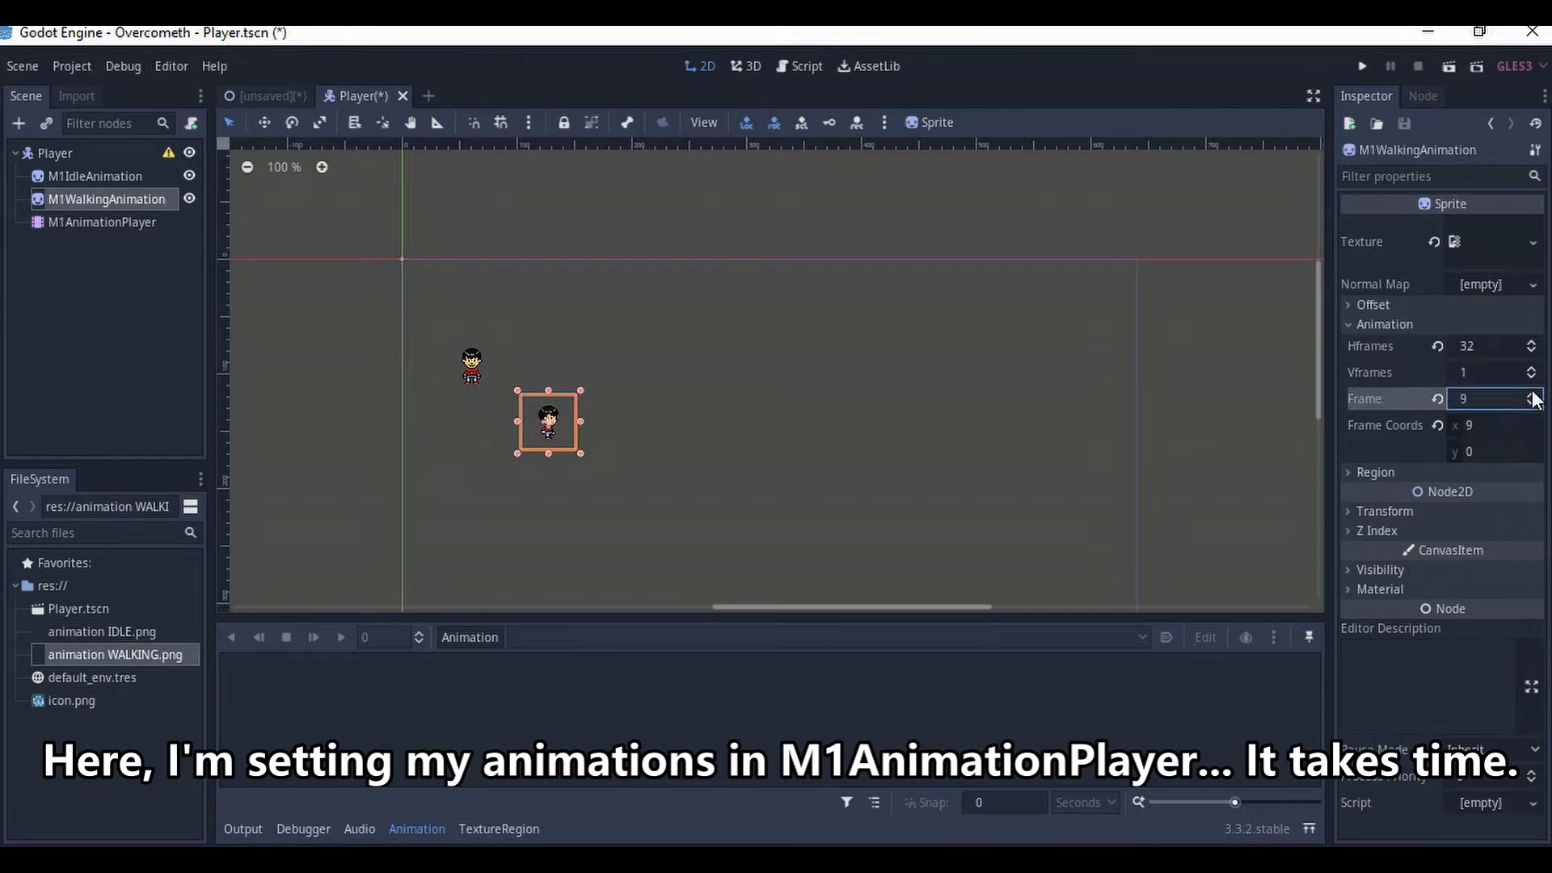
{"action": "double_click", "coordinate": [1532, 395]}
{"action": "left_click", "coordinate": [1532, 394]}
{"action": "double_click", "coordinate": [1532, 394]}
{"action": "double_click", "coordinate": [1532, 394]}
{"action": "left_click", "coordinate": [1531, 395]}
{"action": "double_click", "coordinate": [1532, 395]}
{"action": "double_click", "coordinate": [1532, 394]}
{"action": "left_click", "coordinate": [1532, 395]}
{"action": "left_click", "coordinate": [1532, 395]}
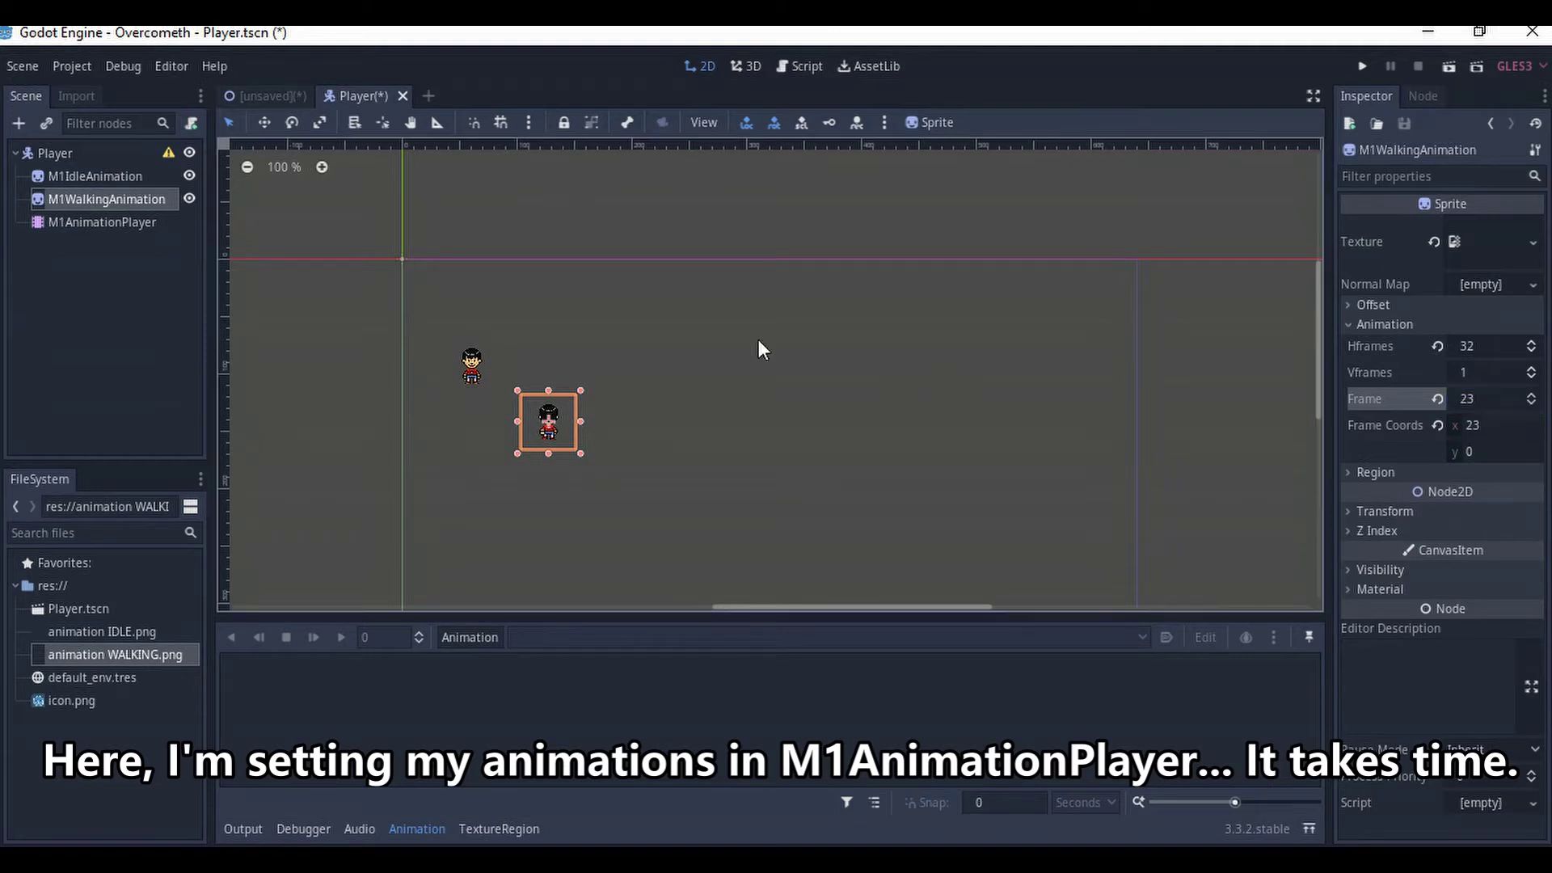
- Preview the idle sprite by stepping its Frame from 1 to its last frame, 27
{"action": "left_click", "coordinate": [473, 362]}
{"action": "left_click", "coordinate": [1532, 396]}
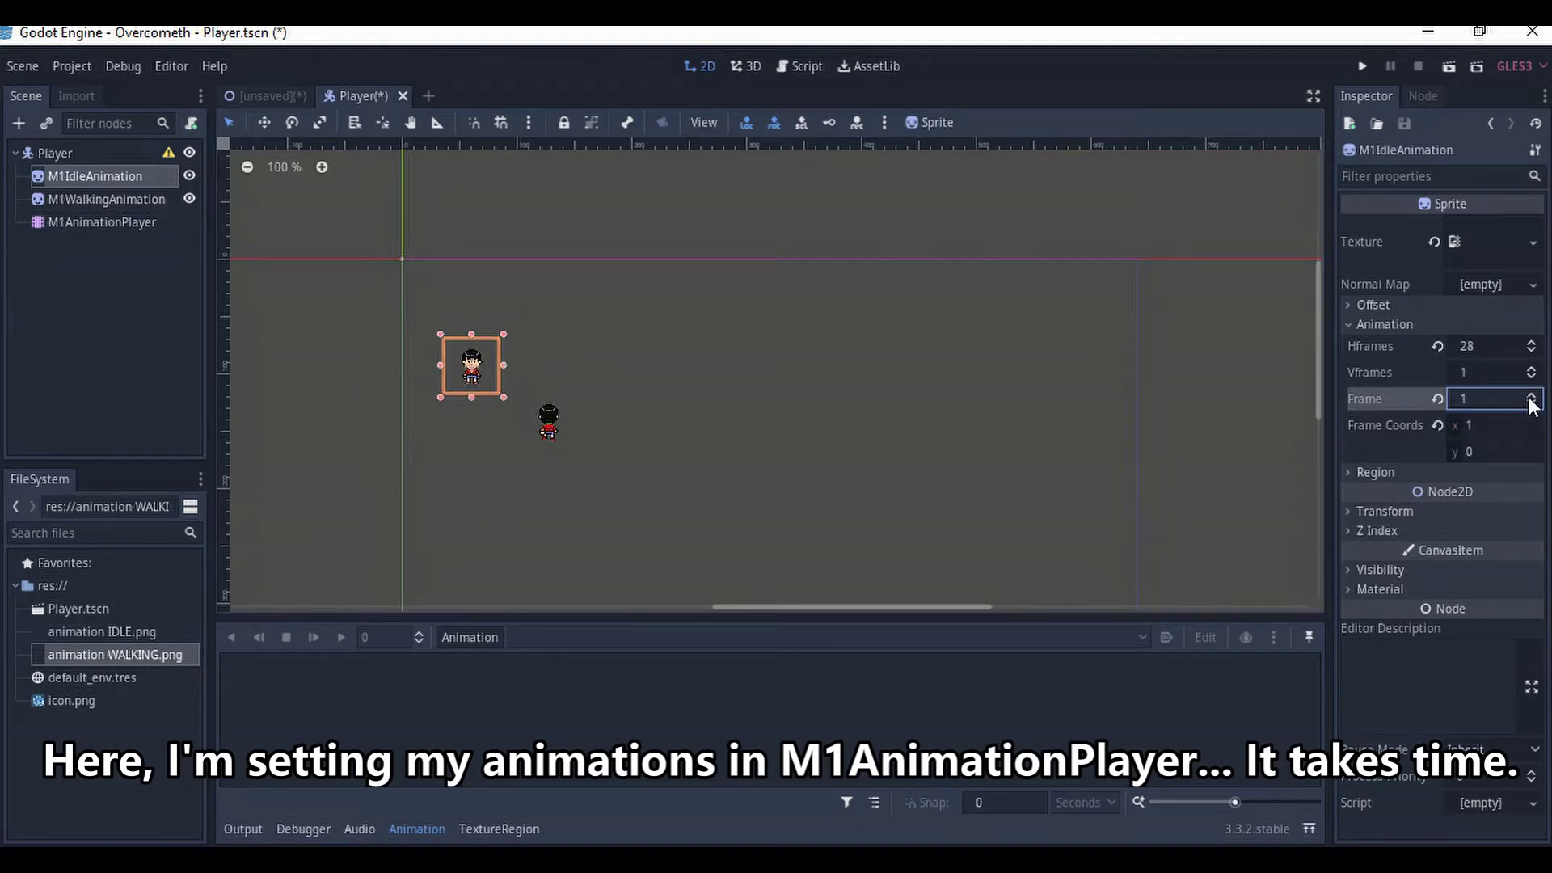
{"action": "left_click", "coordinate": [1531, 396]}
{"action": "double_click", "coordinate": [1531, 396]}
{"action": "left_click", "coordinate": [1531, 396]}
{"action": "double_click", "coordinate": [1531, 396]}
{"action": "left_click", "coordinate": [1531, 396]}
{"action": "double_click", "coordinate": [1531, 396]}
{"action": "left_click", "coordinate": [1531, 396]}
{"action": "left_click", "coordinate": [1531, 396]}
{"action": "double_click", "coordinate": [1531, 396]}
{"action": "left_click", "coordinate": [1531, 397]}
{"action": "left_click", "coordinate": [1531, 396]}
{"action": "double_click", "coordinate": [1532, 396]}
{"action": "double_click", "coordinate": [1532, 396]}
{"action": "left_click", "coordinate": [1531, 396]}
{"action": "left_click", "coordinate": [1531, 397]}
- Reset the walking sprite to frame 0 and reselect M1IdleAnimation
{"action": "left_click", "coordinate": [549, 427]}
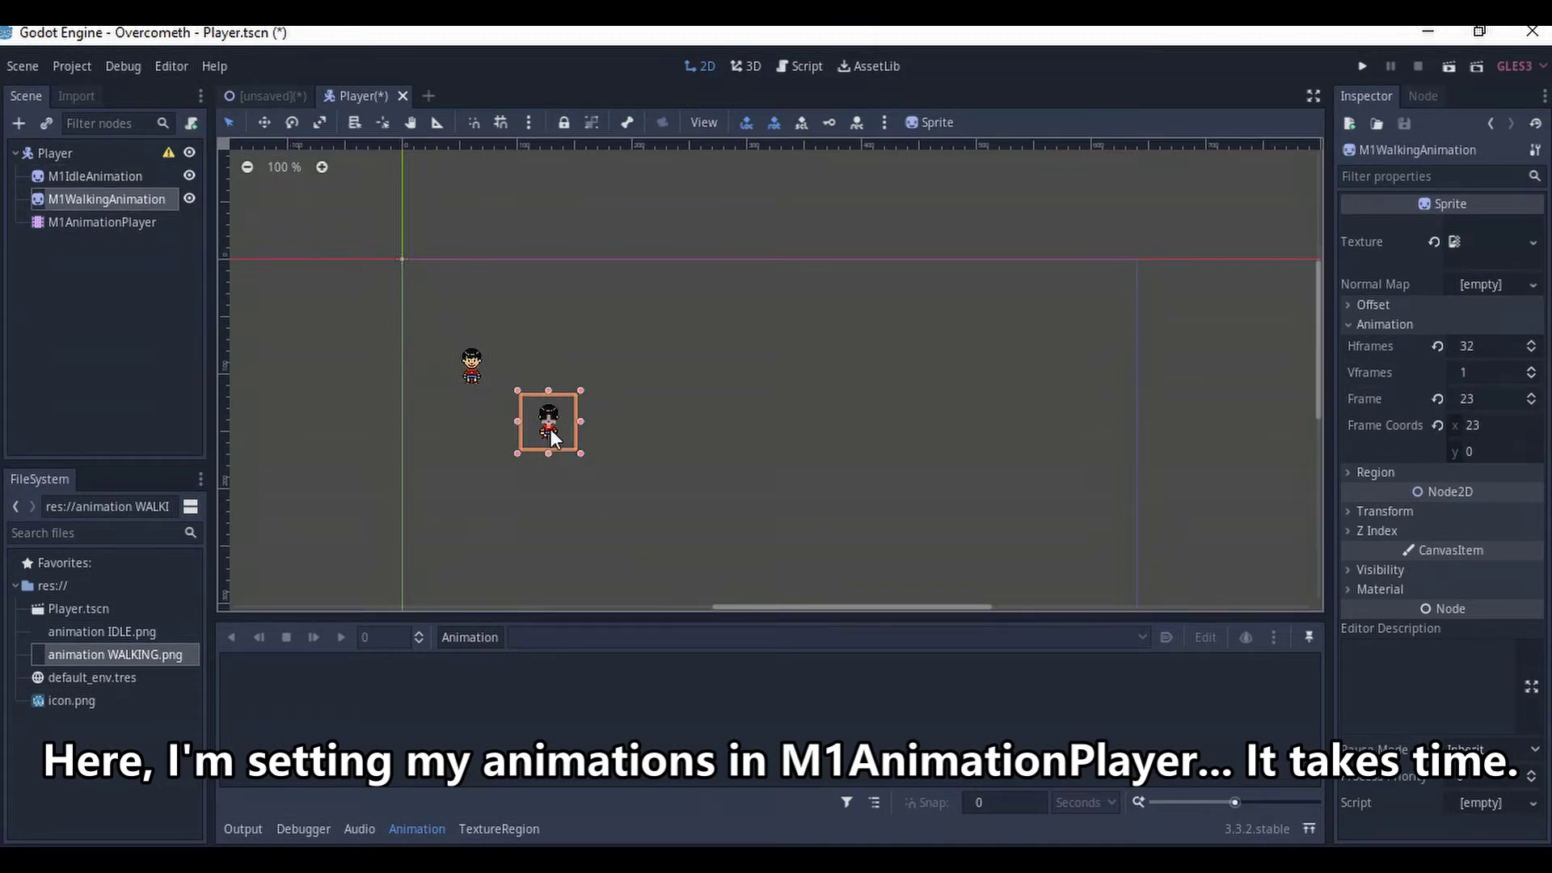
{"action": "left_click", "coordinate": [1435, 400]}
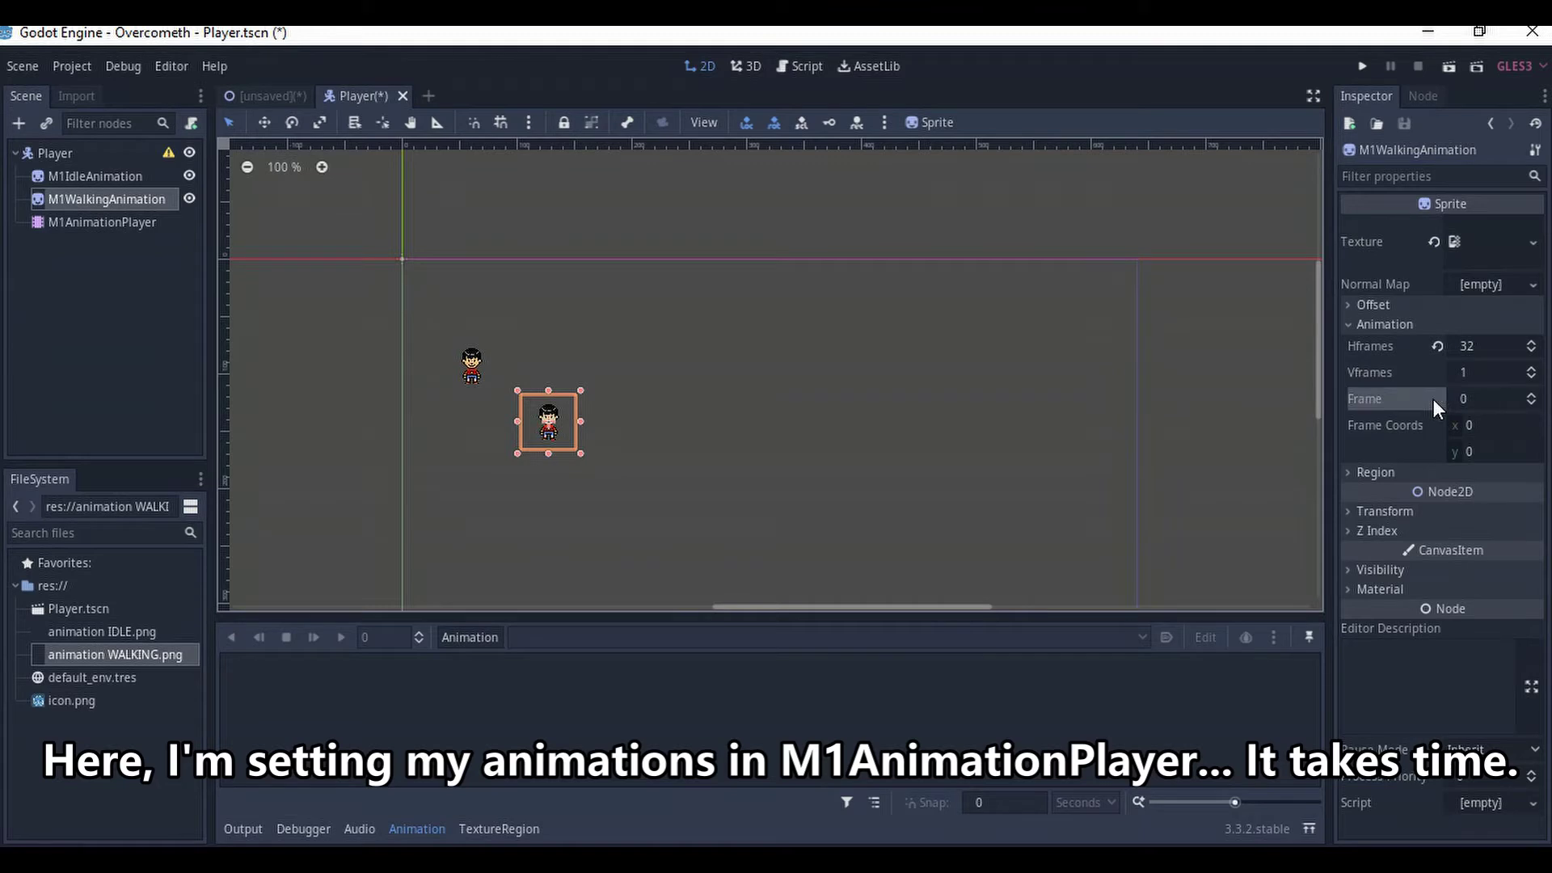
{"action": "left_click", "coordinate": [470, 370]}
{"action": "left_click", "coordinate": [482, 376]}
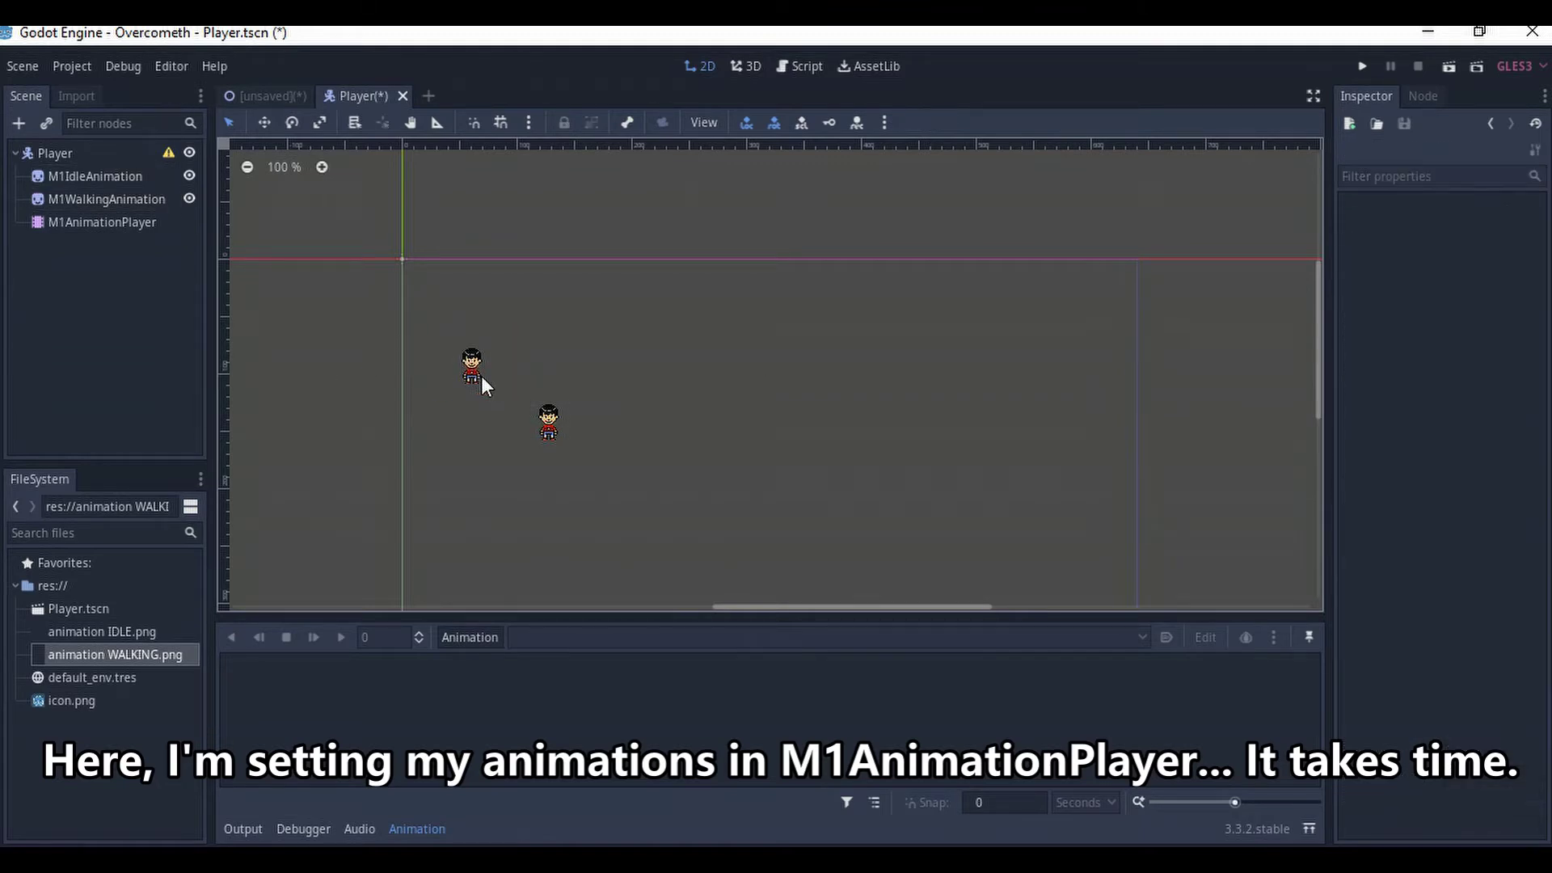
{"action": "left_click", "coordinate": [145, 176]}
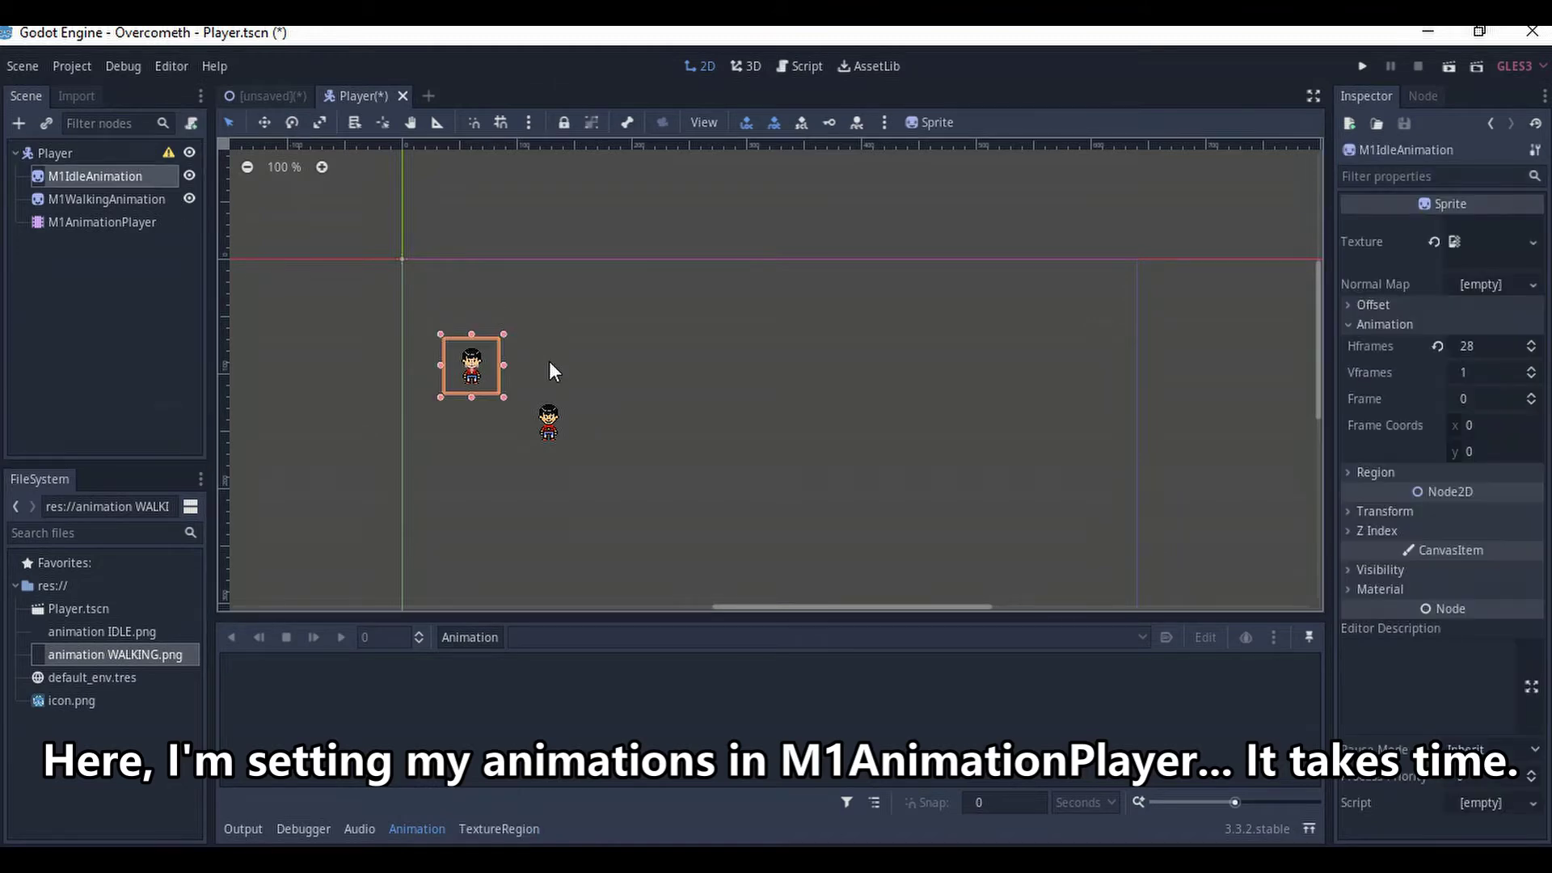
- Drag the M1IdleAnimation sprite onto the scene origin, centred vertically, then run the game
{"action": "scroll", "coordinate": [493, 353], "scroll_direction": "up", "scroll_amount": 2}
{"action": "scroll", "coordinate": [493, 362], "scroll_direction": "up", "scroll_amount": 1}
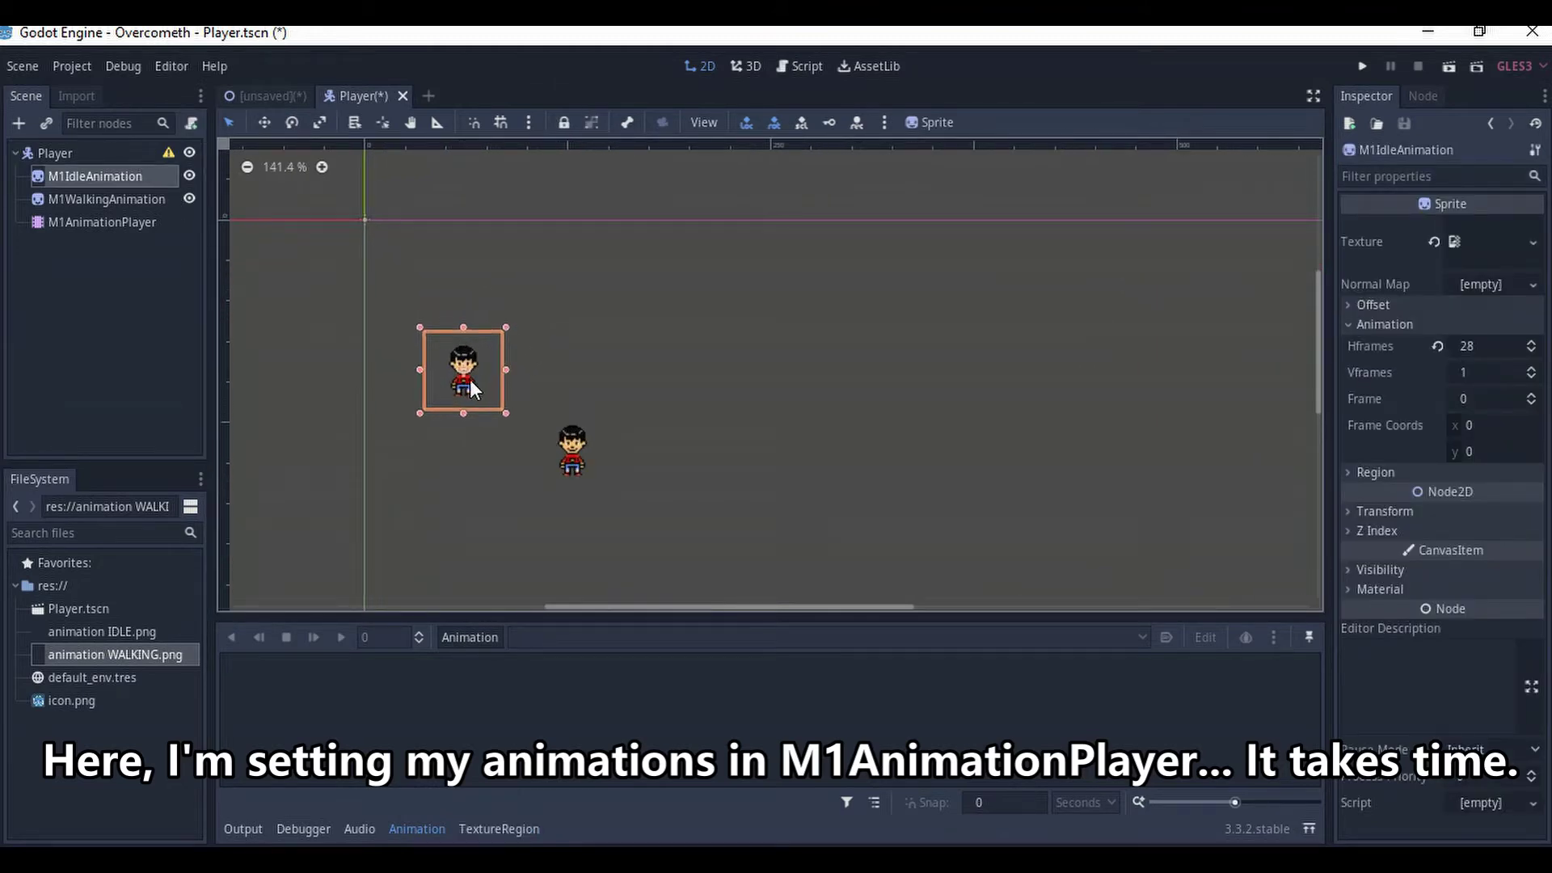
{"action": "left_click_drag", "start_coordinate": [472, 388], "coordinate": [373, 211]}
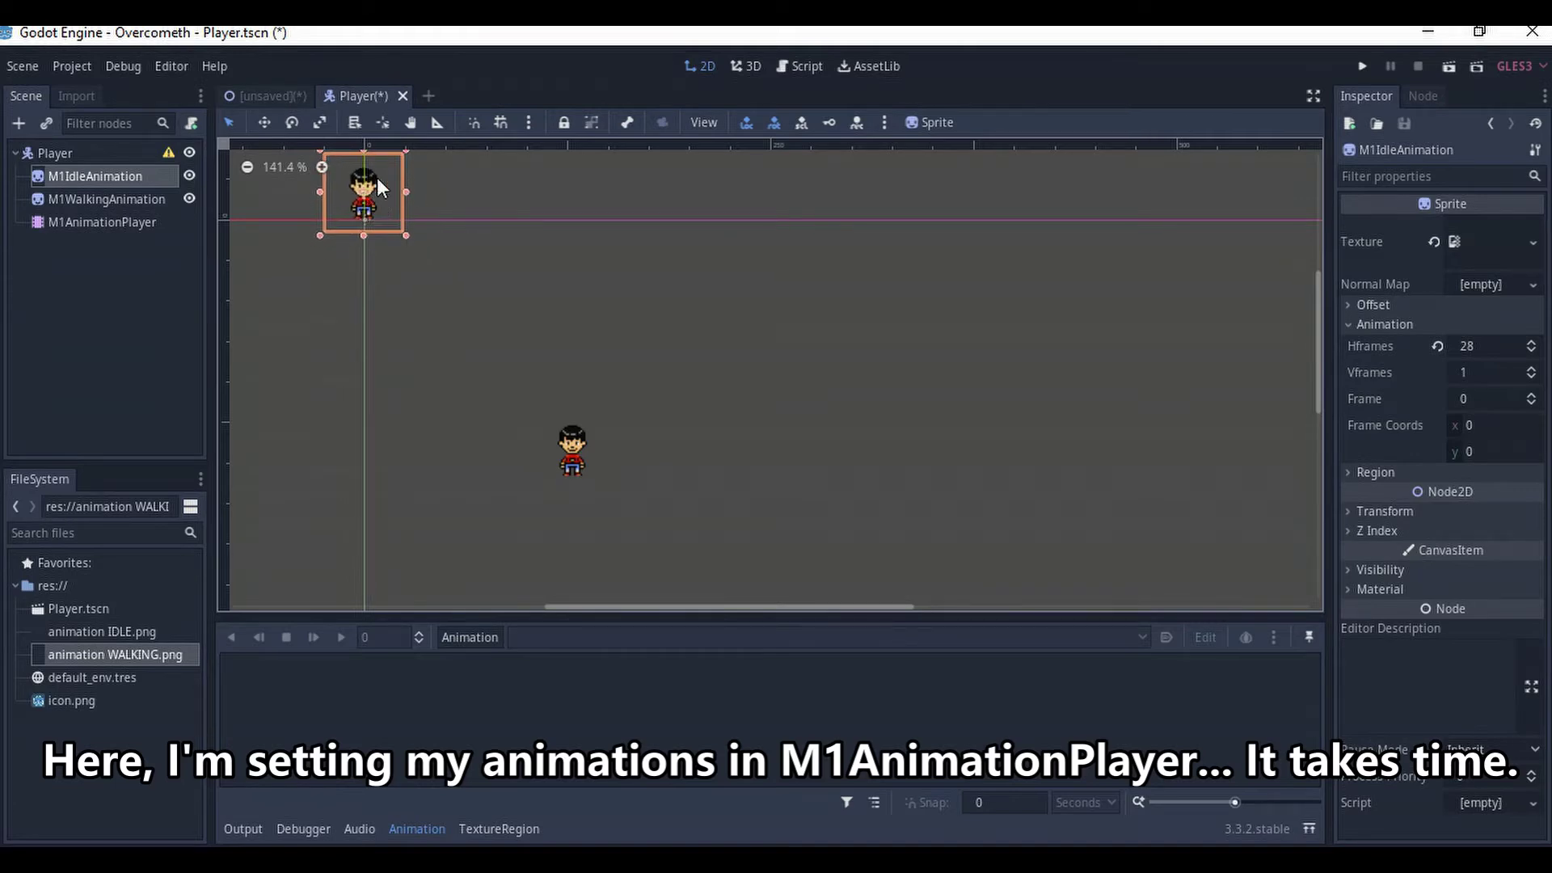
{"action": "scroll", "coordinate": [366, 190], "scroll_direction": "up", "scroll_amount": 4}
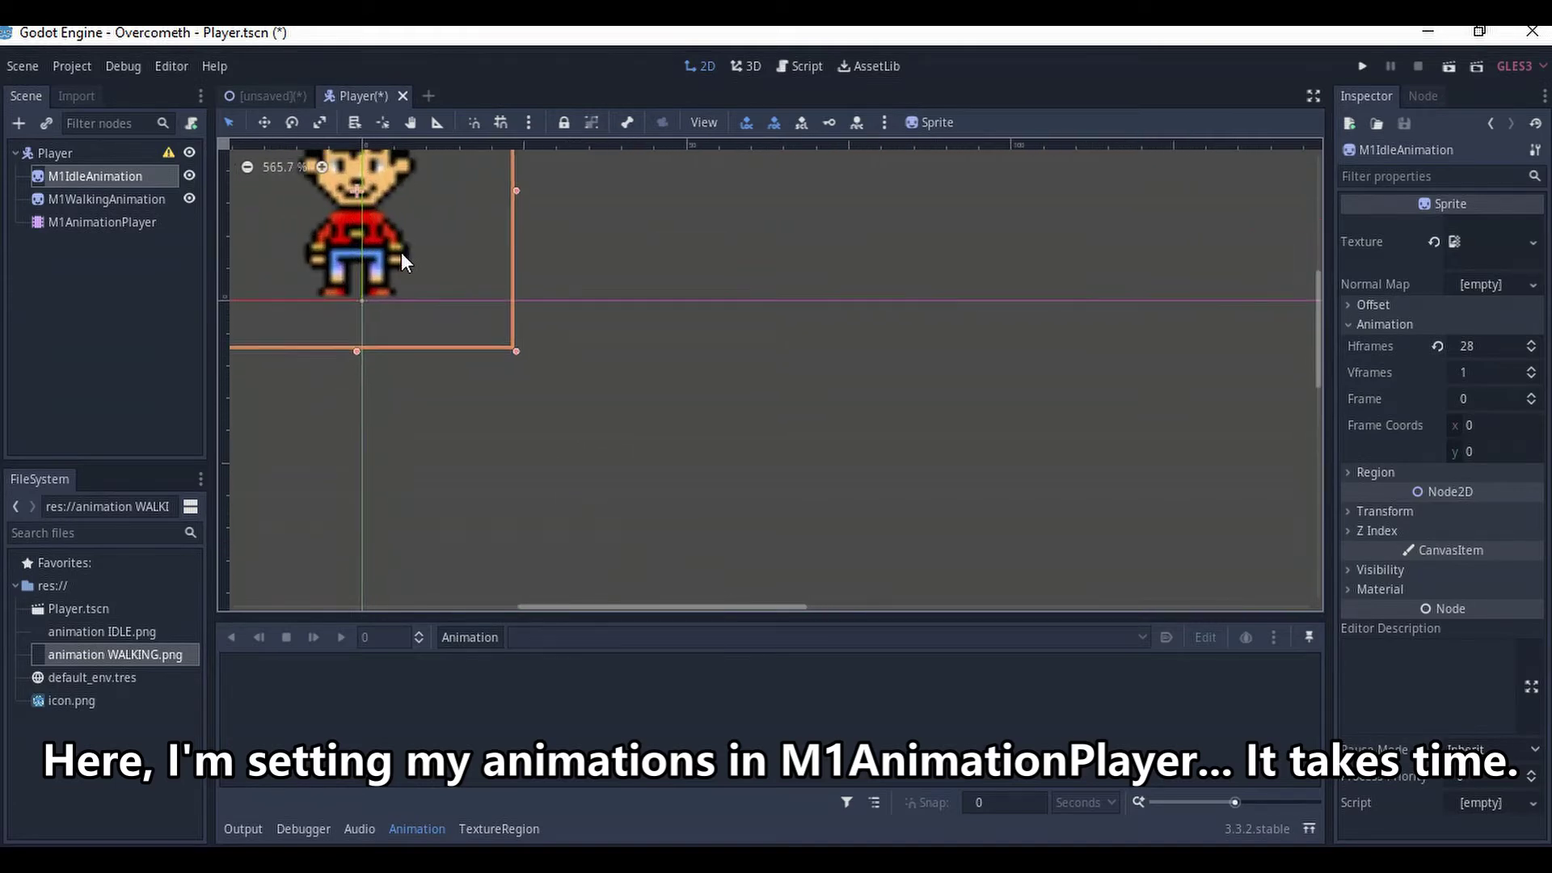
{"action": "scroll", "coordinate": [400, 263], "scroll_direction": "up", "scroll_amount": 1}
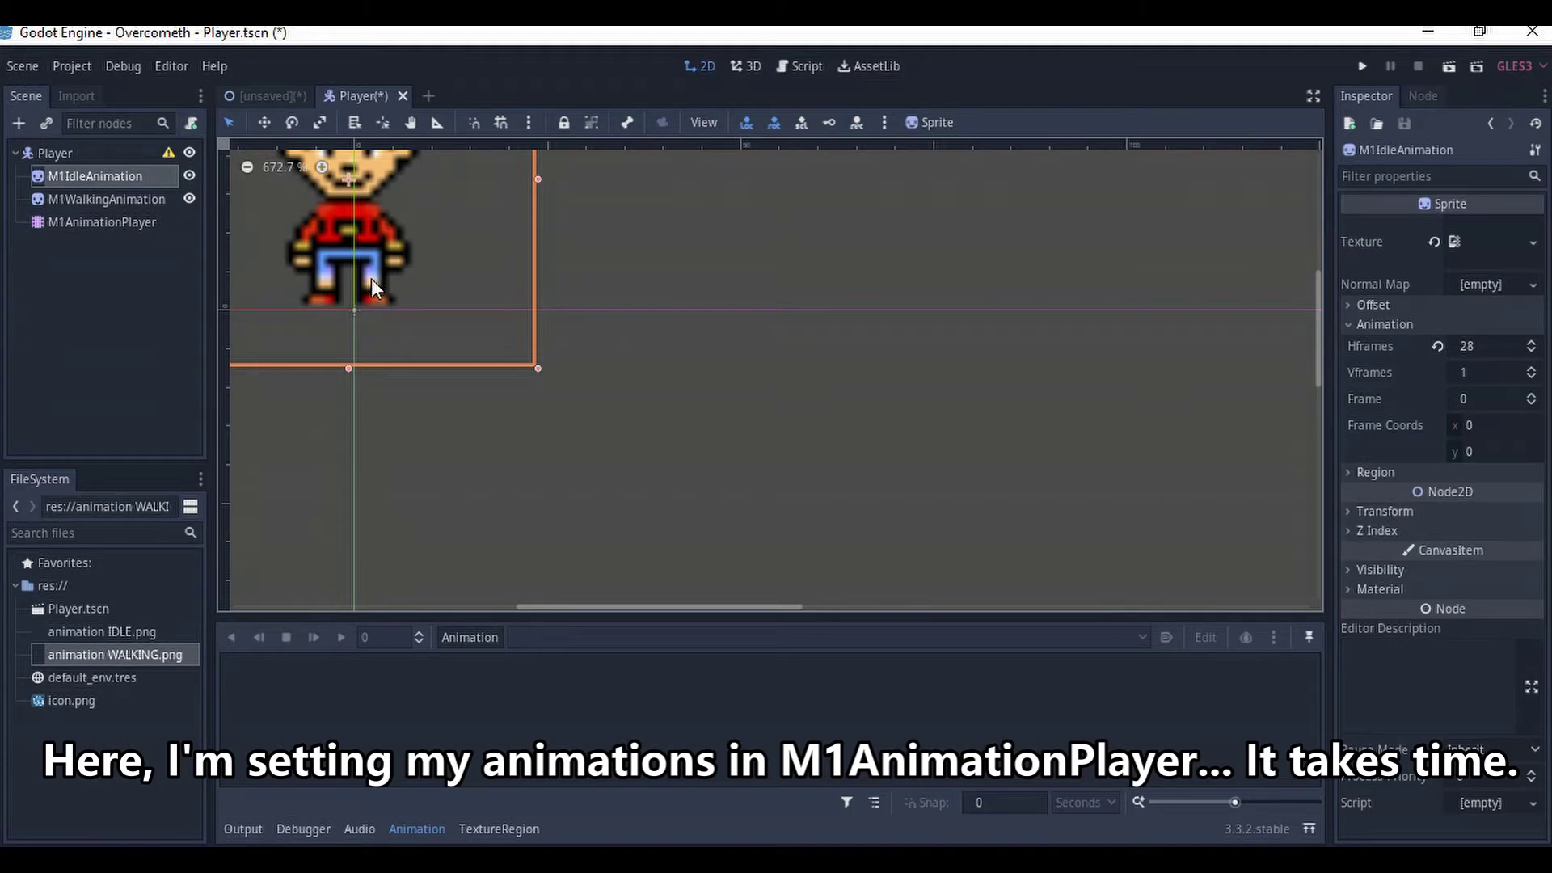
{"action": "left_click_drag", "start_coordinate": [367, 273], "coordinate": [371, 275]}
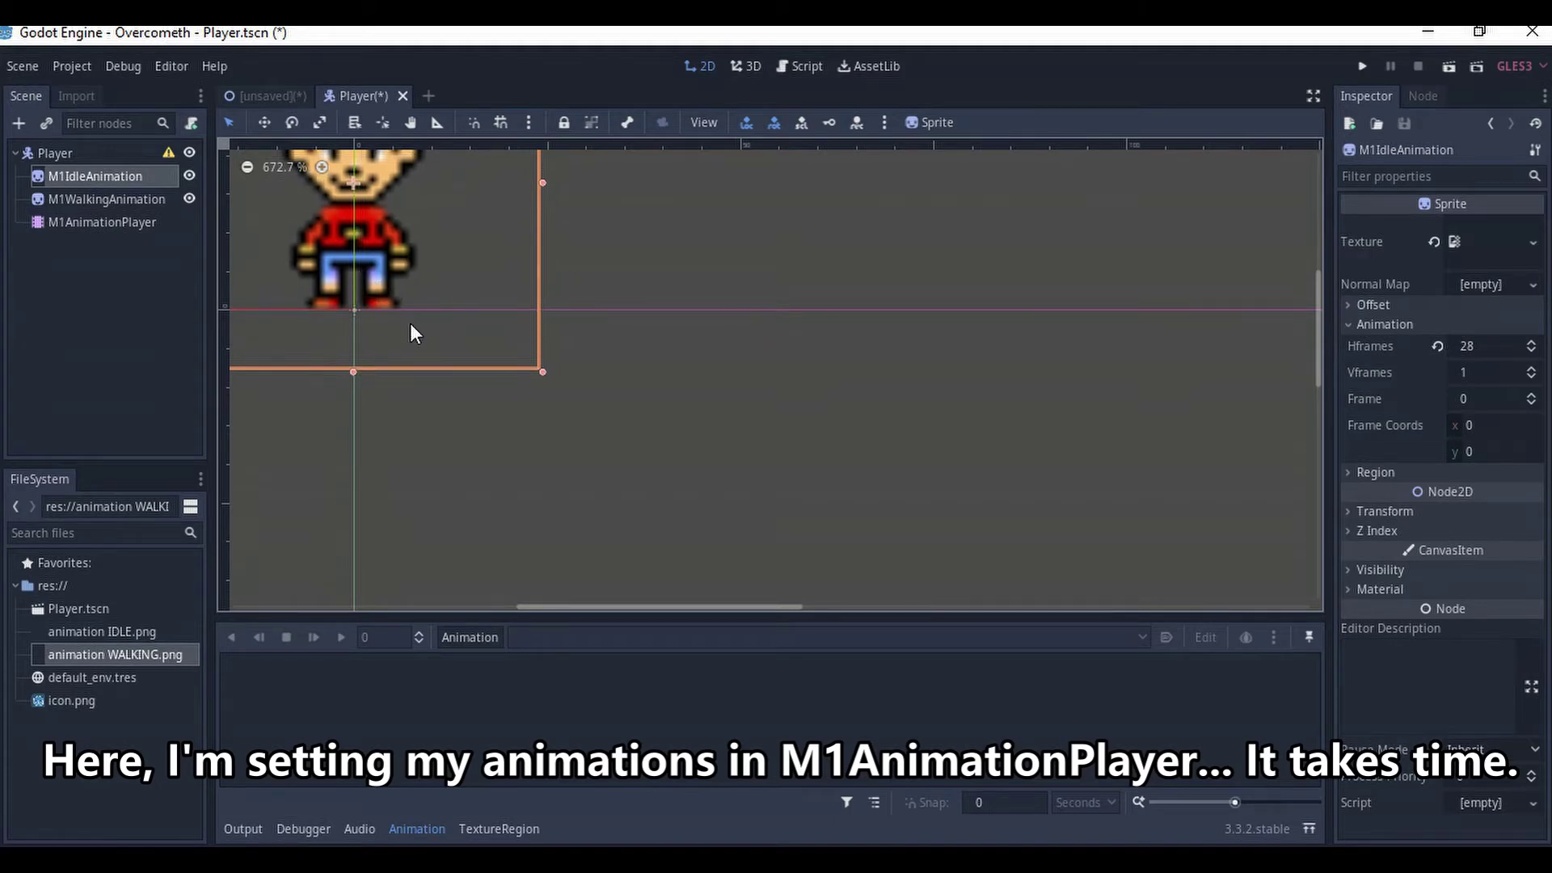
{"action": "scroll", "coordinate": [429, 382], "scroll_direction": "down", "scroll_amount": 3}
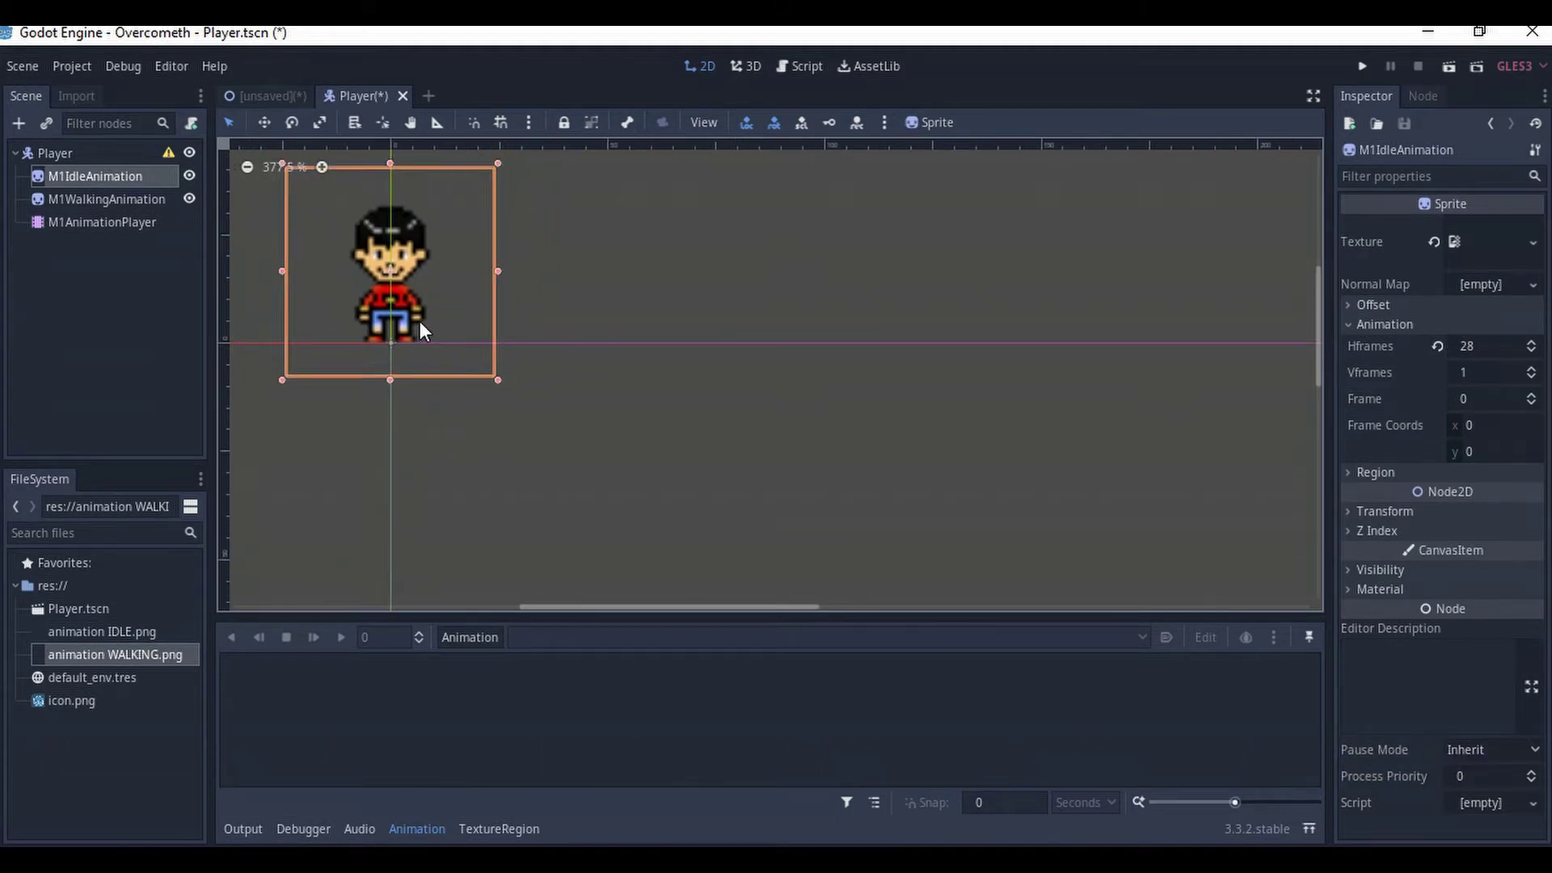
{"action": "scroll", "coordinate": [696, 453], "scroll_direction": "down", "scroll_amount": 1}
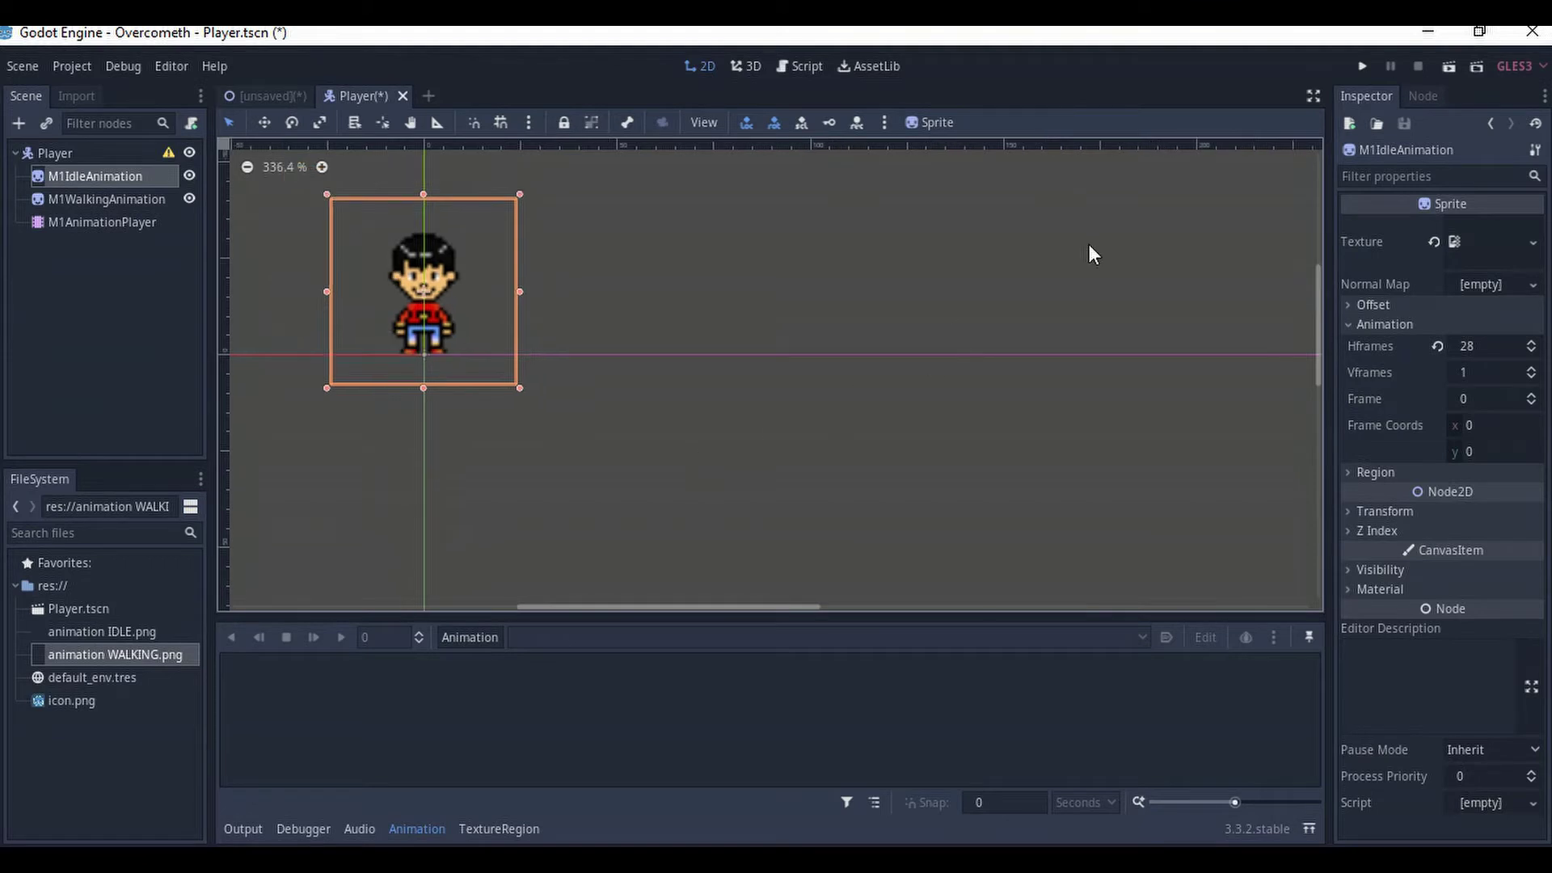
{"action": "left_click", "coordinate": [1361, 62]}
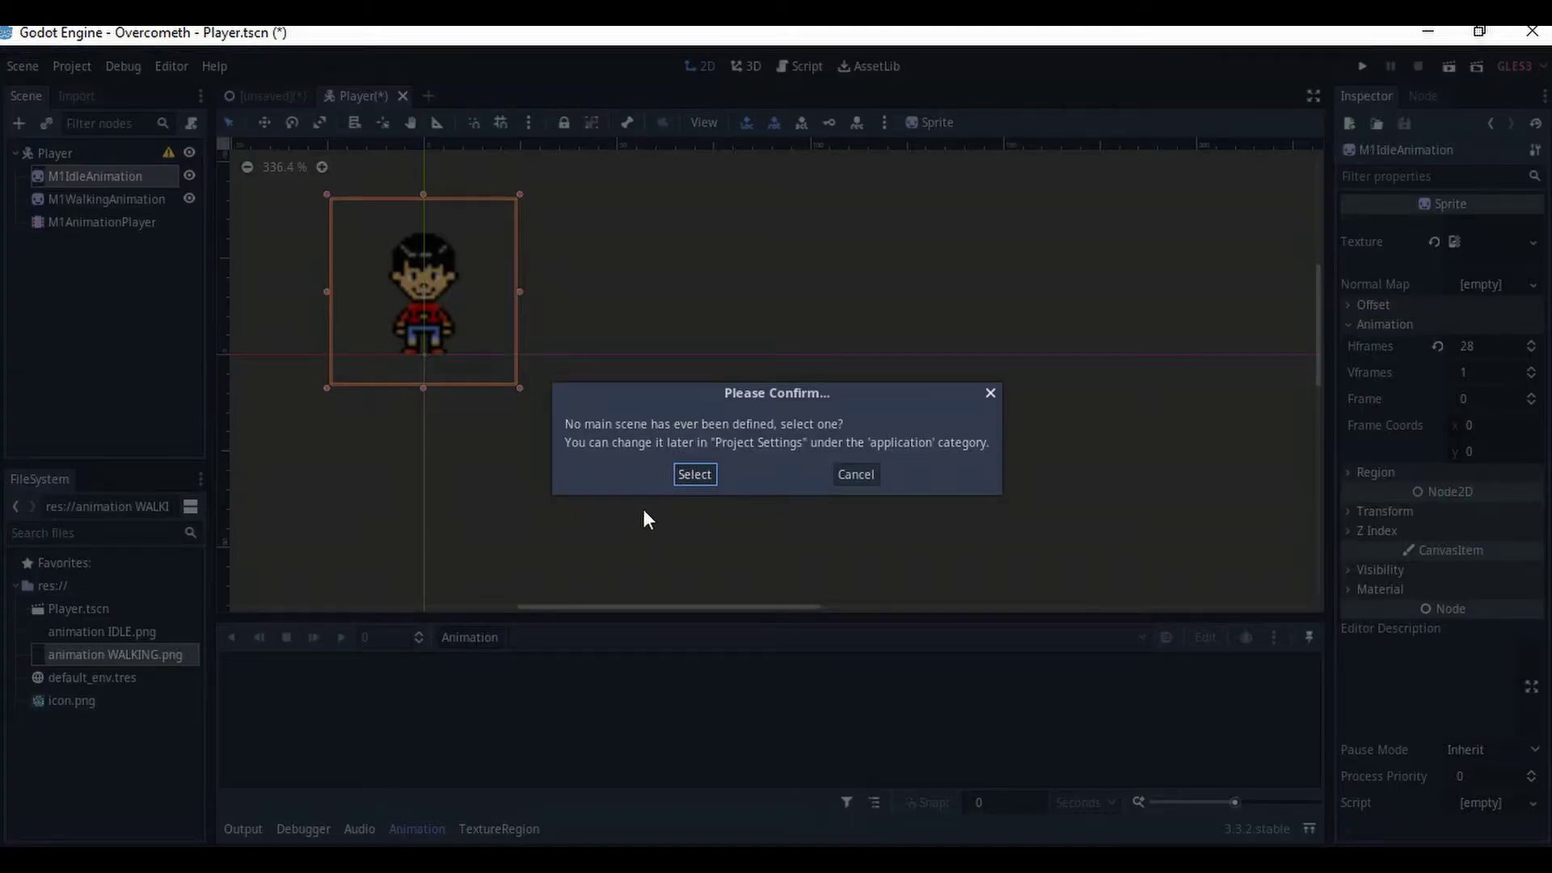
- Cancel the main-scene picker and select the root node of the unsaved World scene
{"action": "left_click", "coordinate": [693, 477]}
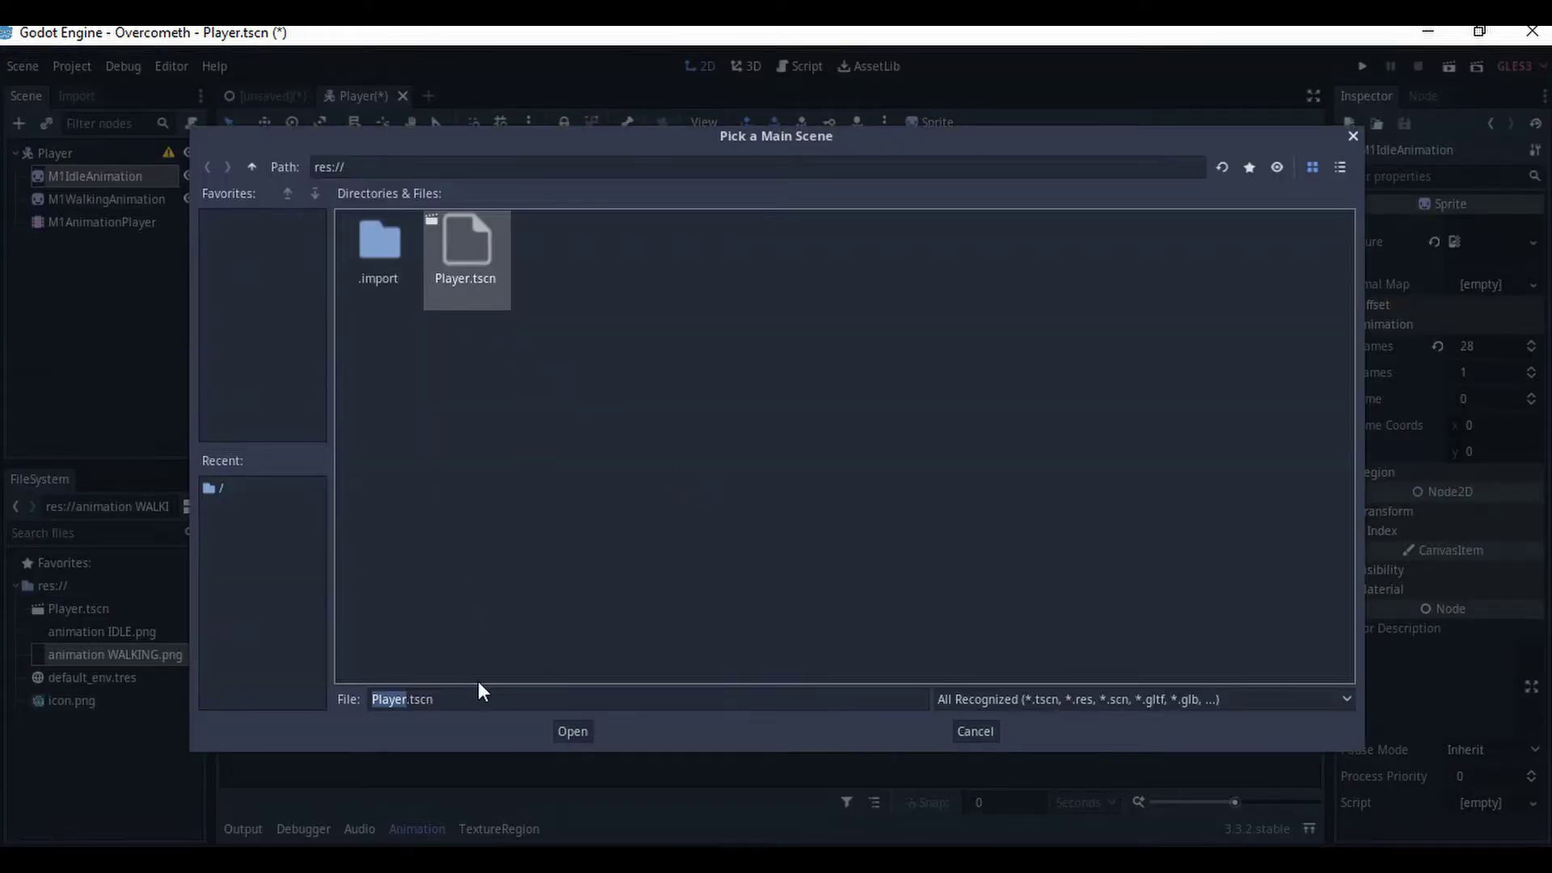
{"action": "left_click", "coordinate": [974, 731]}
{"action": "left_click", "coordinate": [247, 94]}
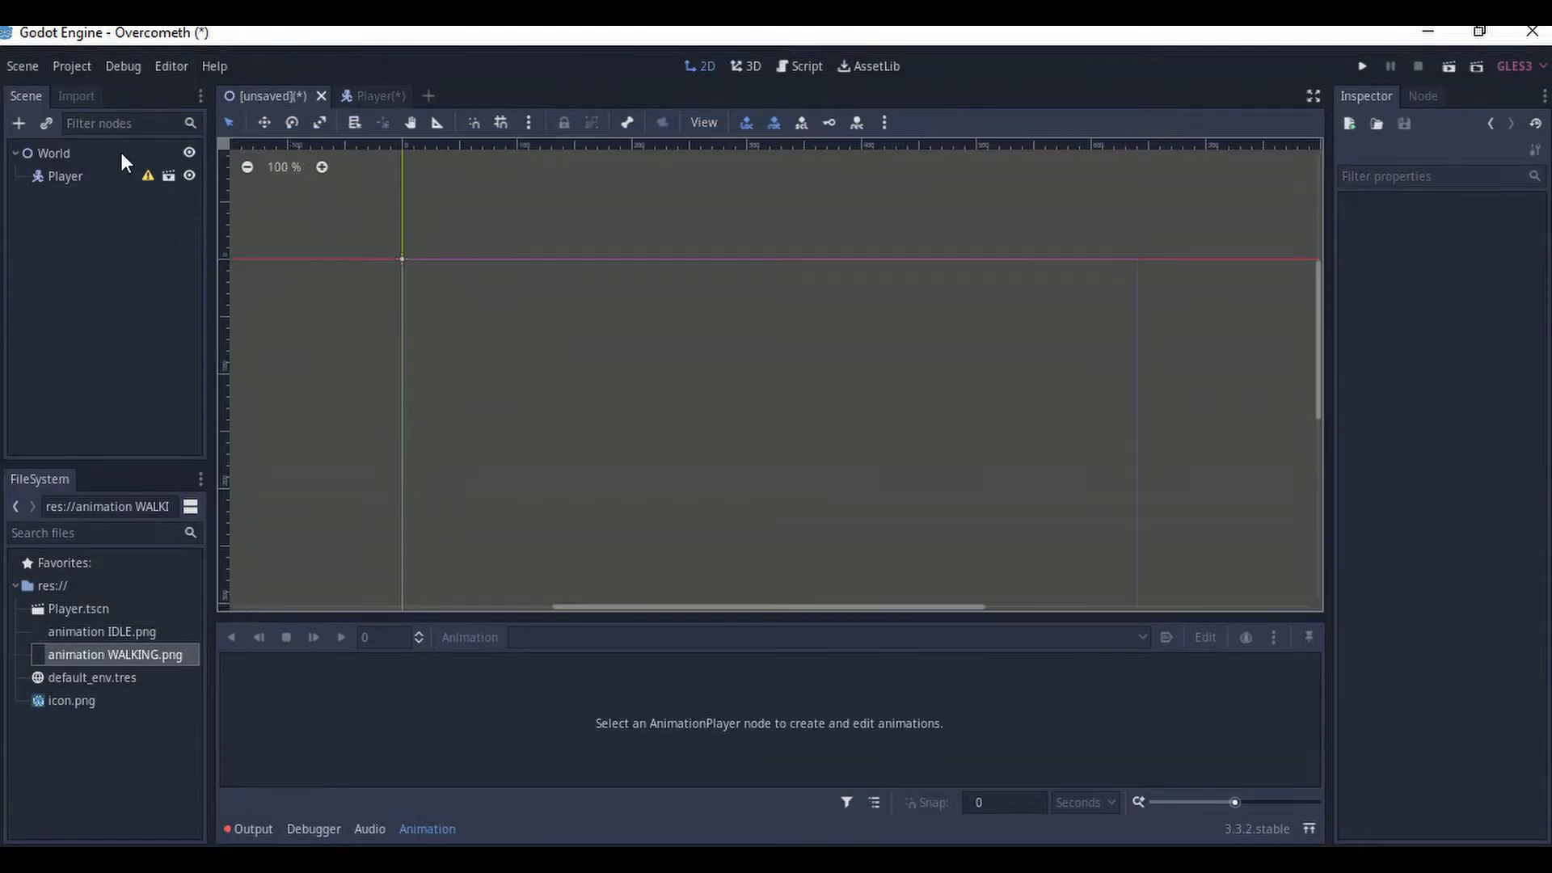
{"action": "left_click", "coordinate": [93, 156]}
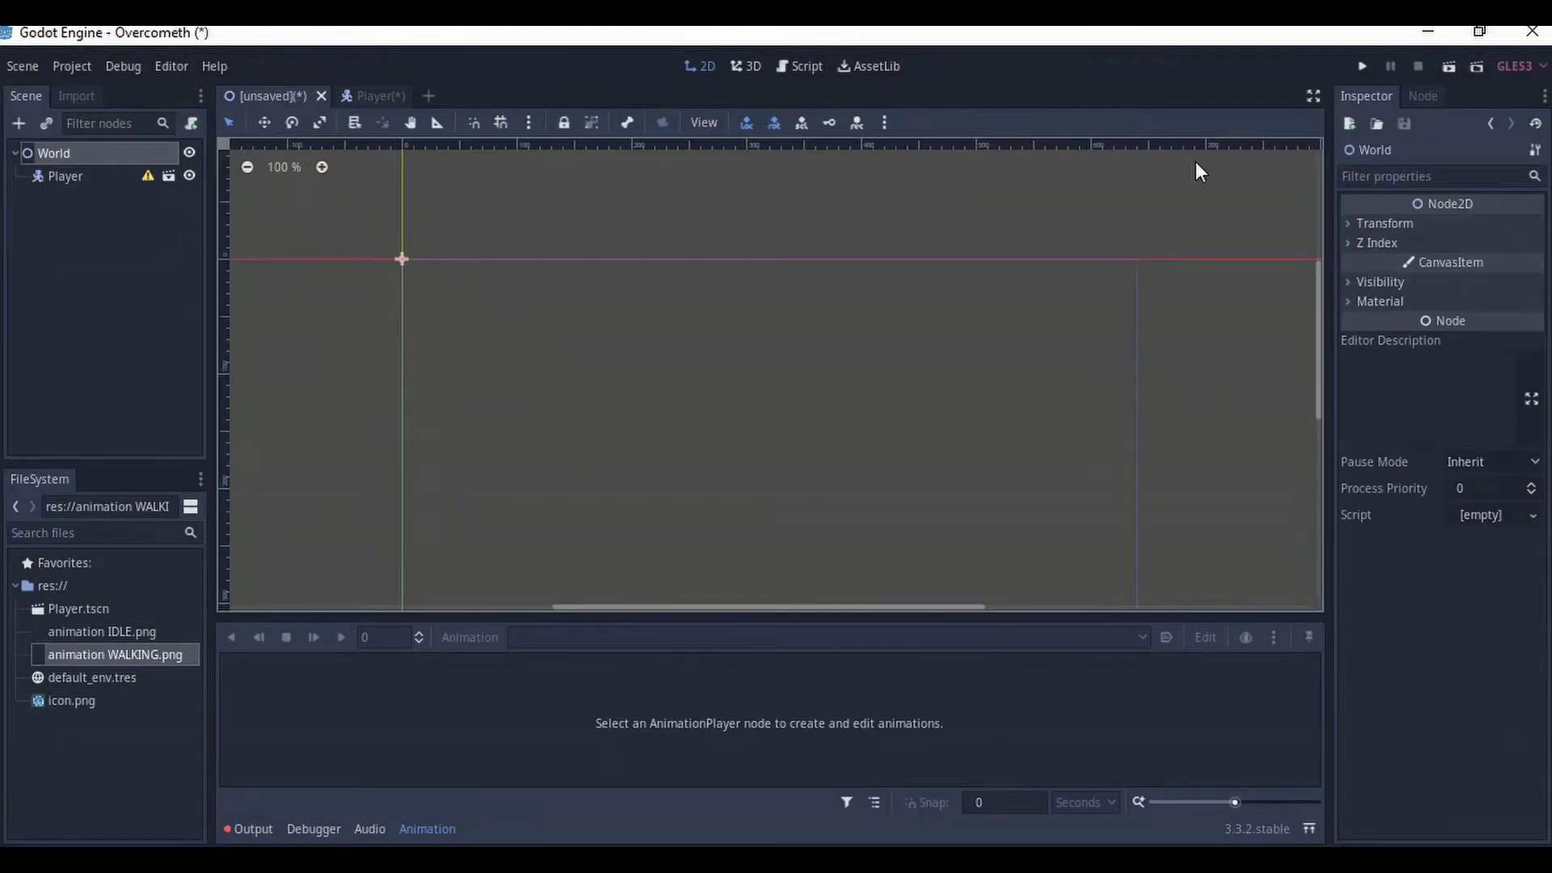
- Dismiss the main-scene prompt again and save the World scene as World.tscn
{"action": "left_click", "coordinate": [1362, 67]}
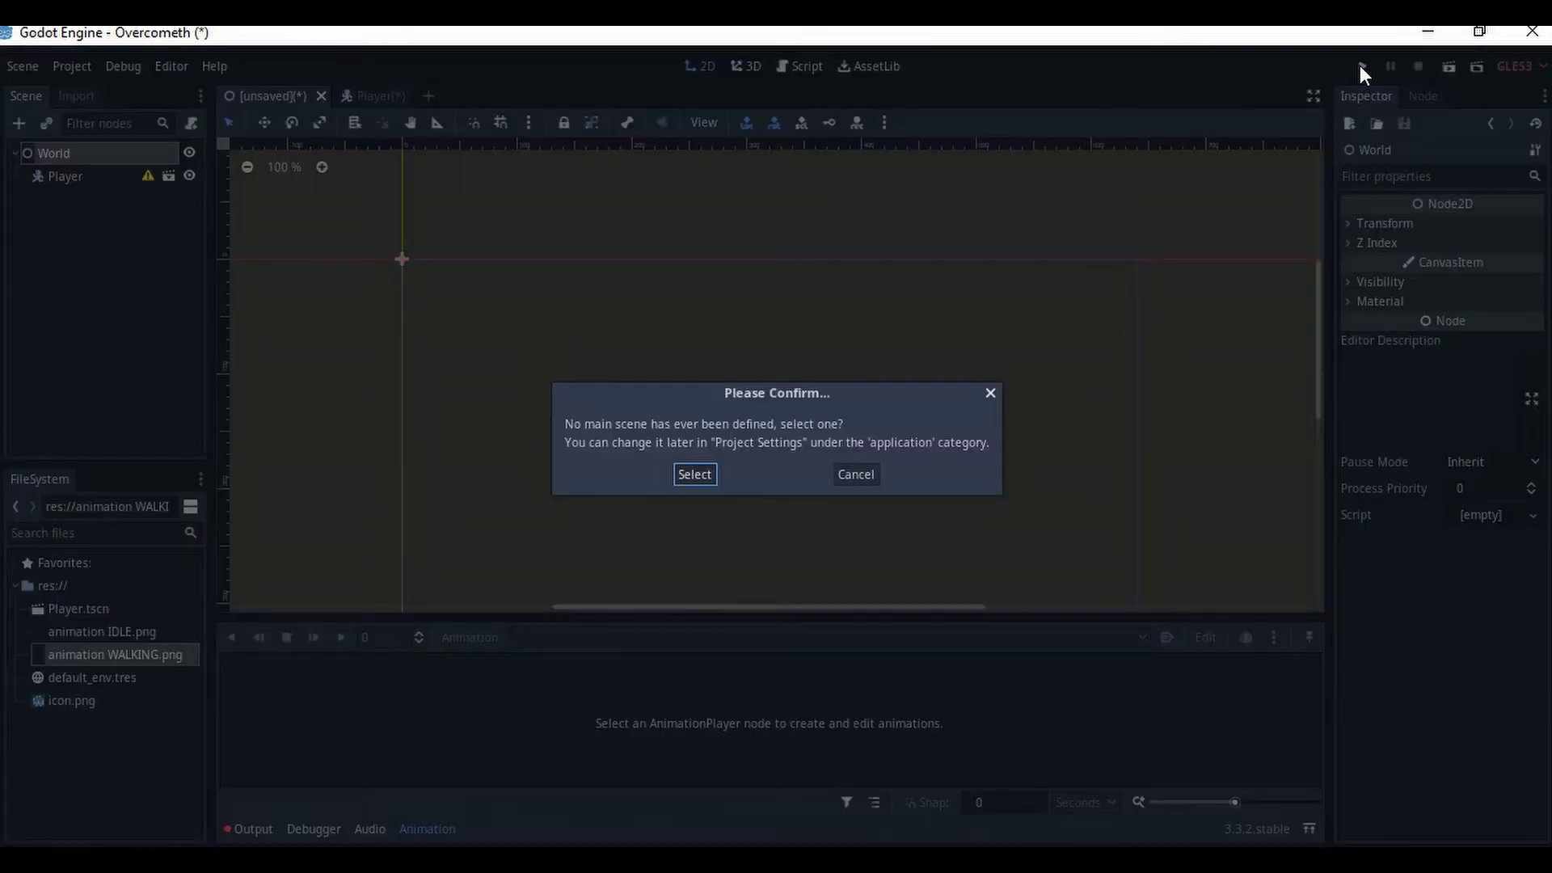
{"action": "left_click", "coordinate": [693, 475]}
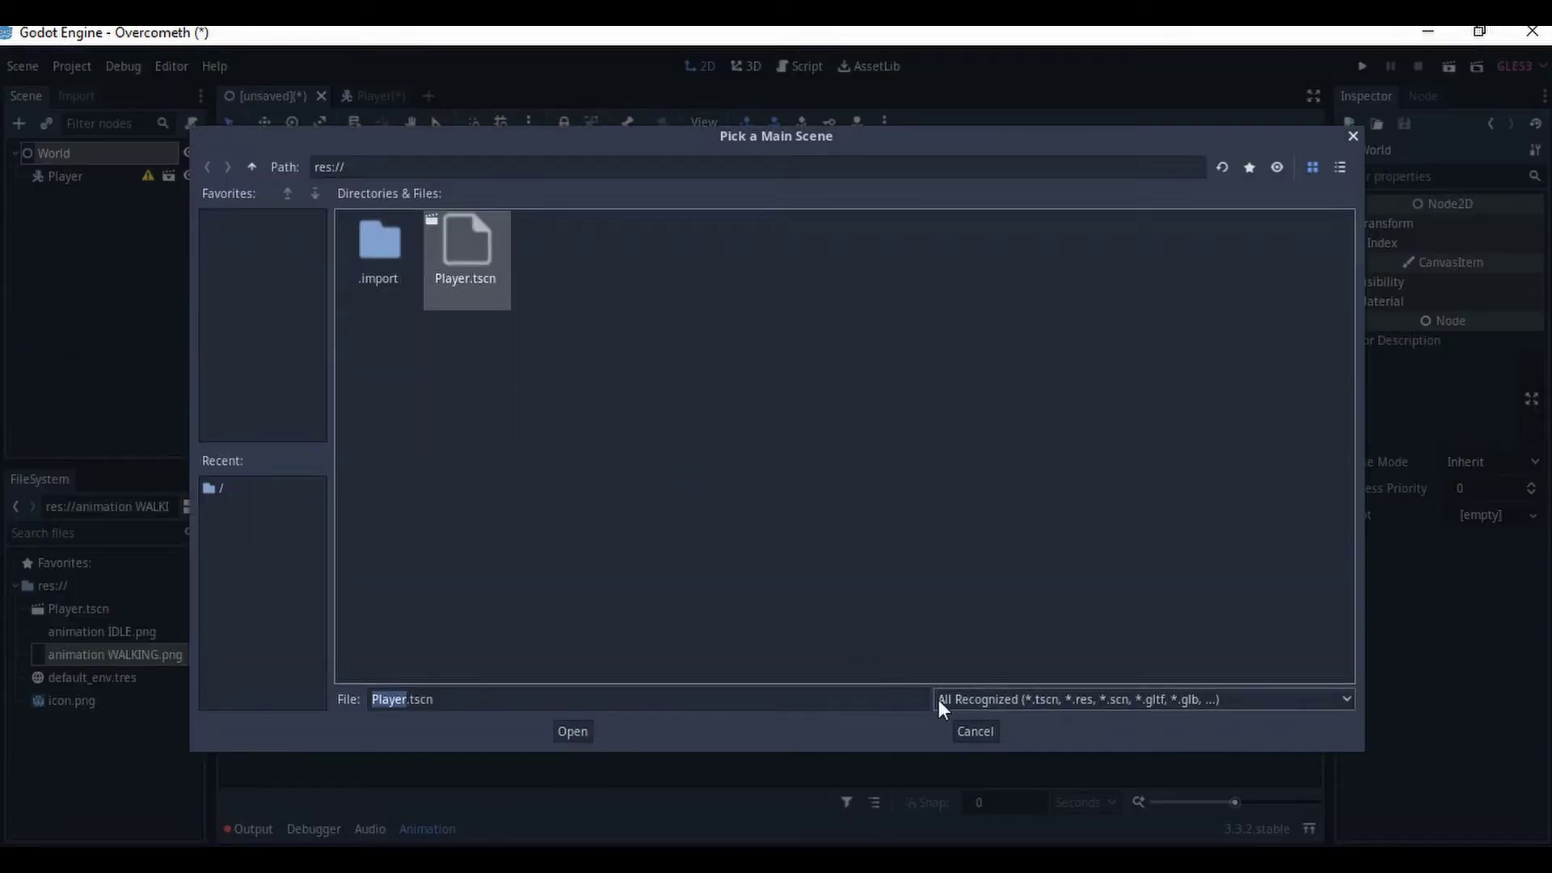
{"action": "left_click", "coordinate": [968, 730]}
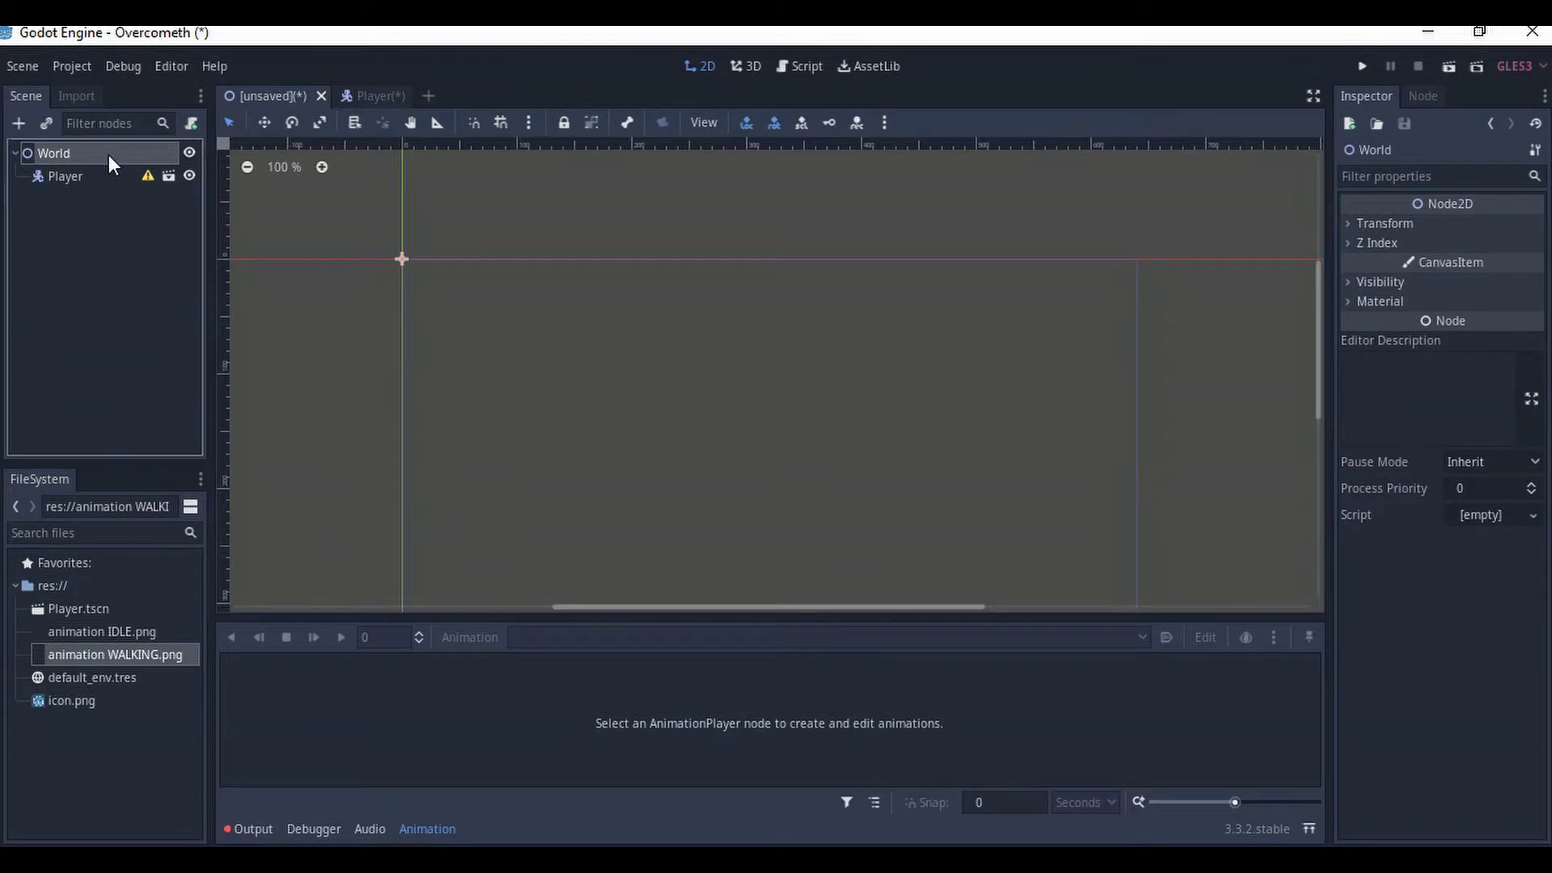
{"action": "key", "text": "ctrl+s"}
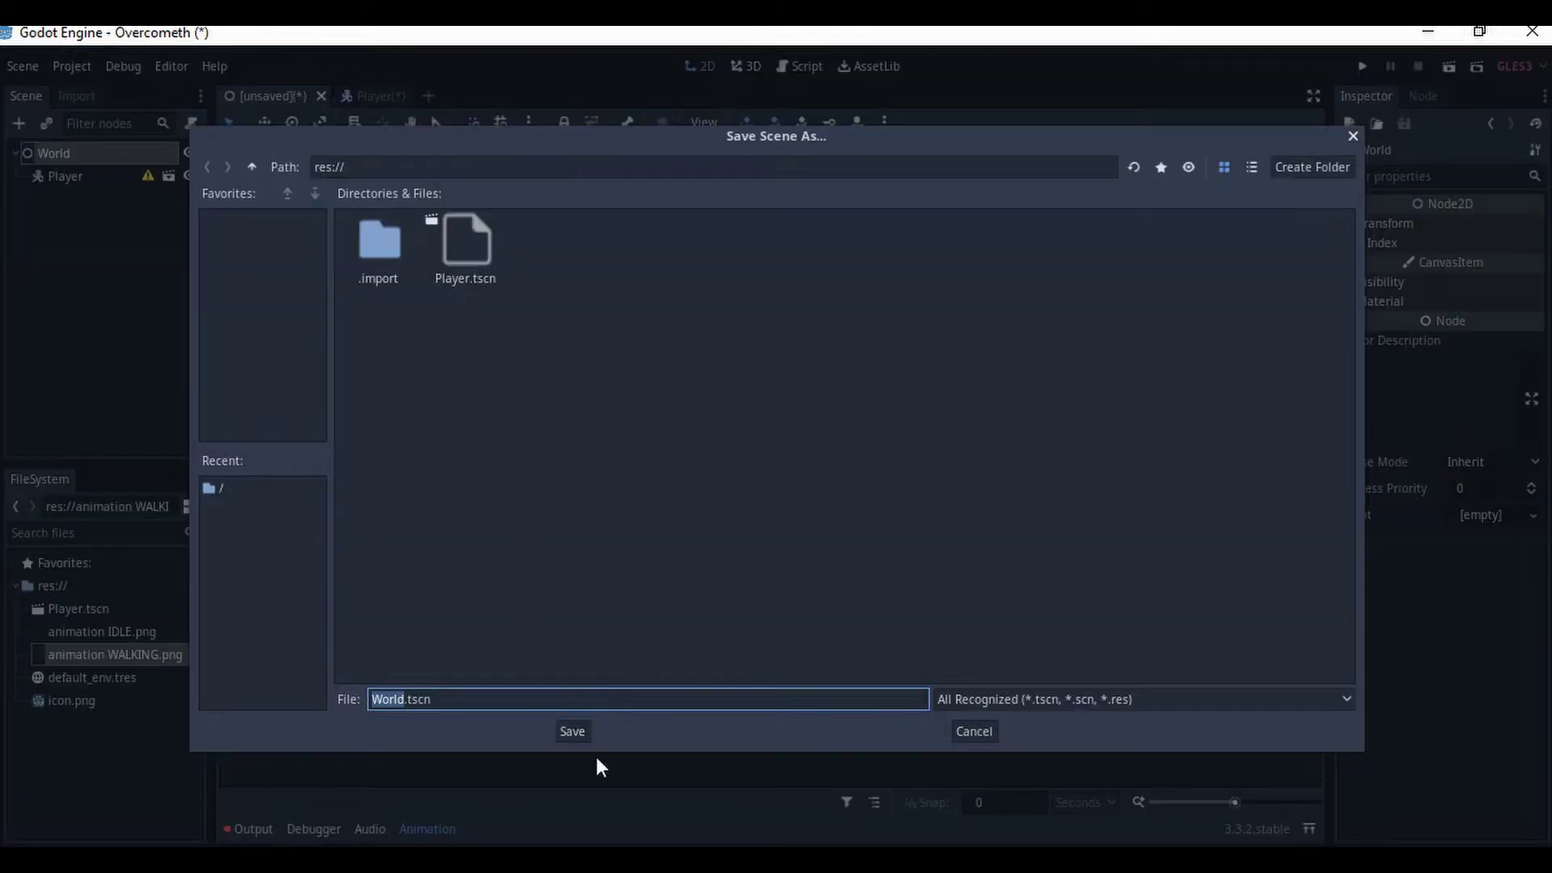
{"action": "left_click", "coordinate": [572, 731]}
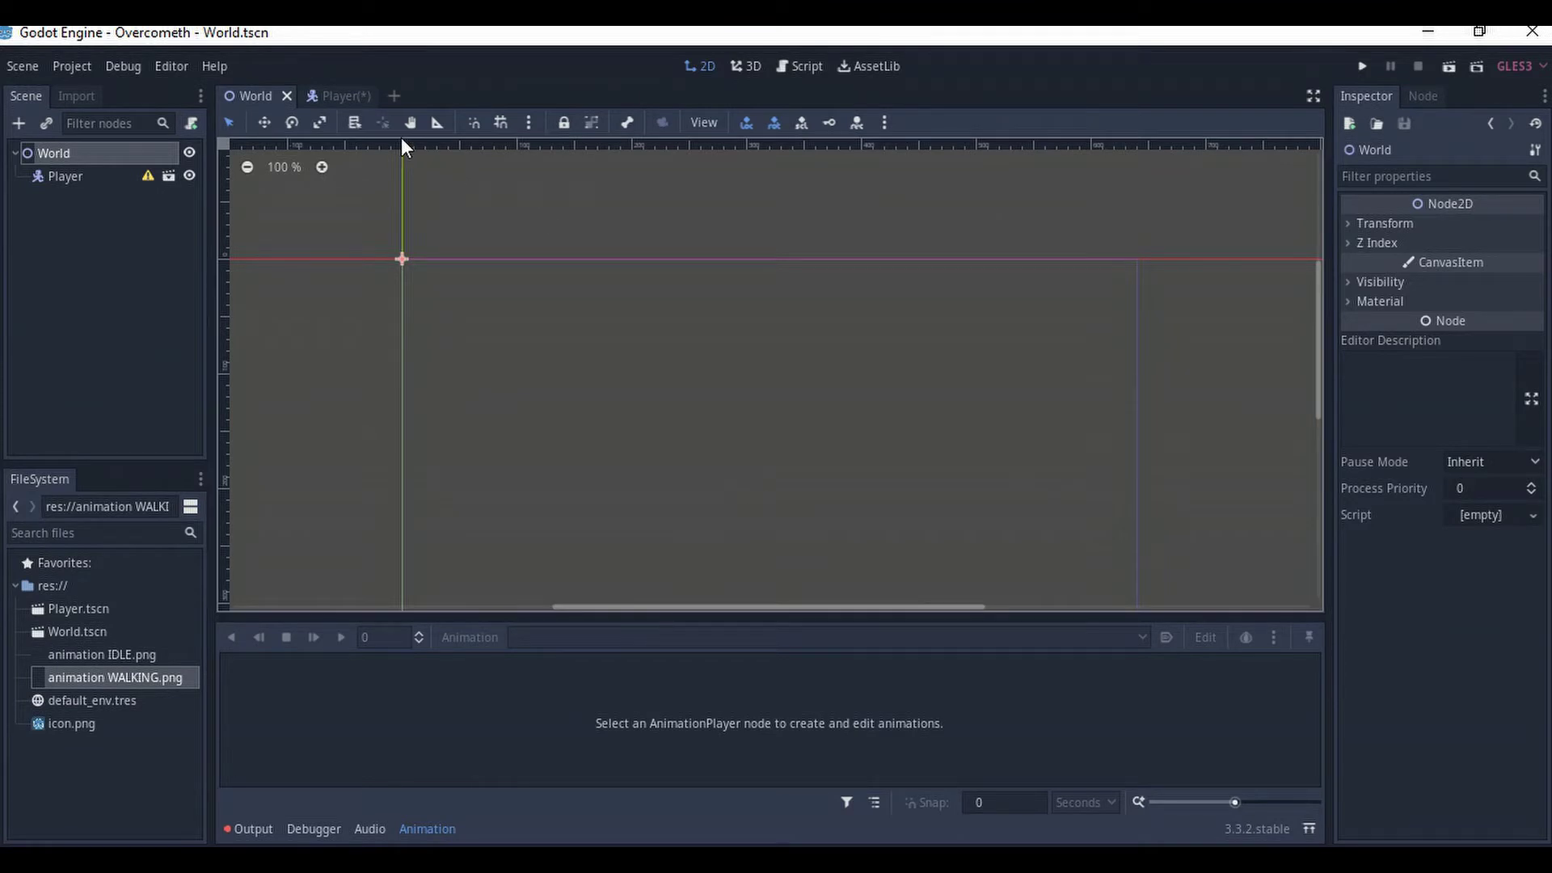
- Run the project, choosing World.tscn as the main scene
{"action": "left_click", "coordinate": [335, 99]}
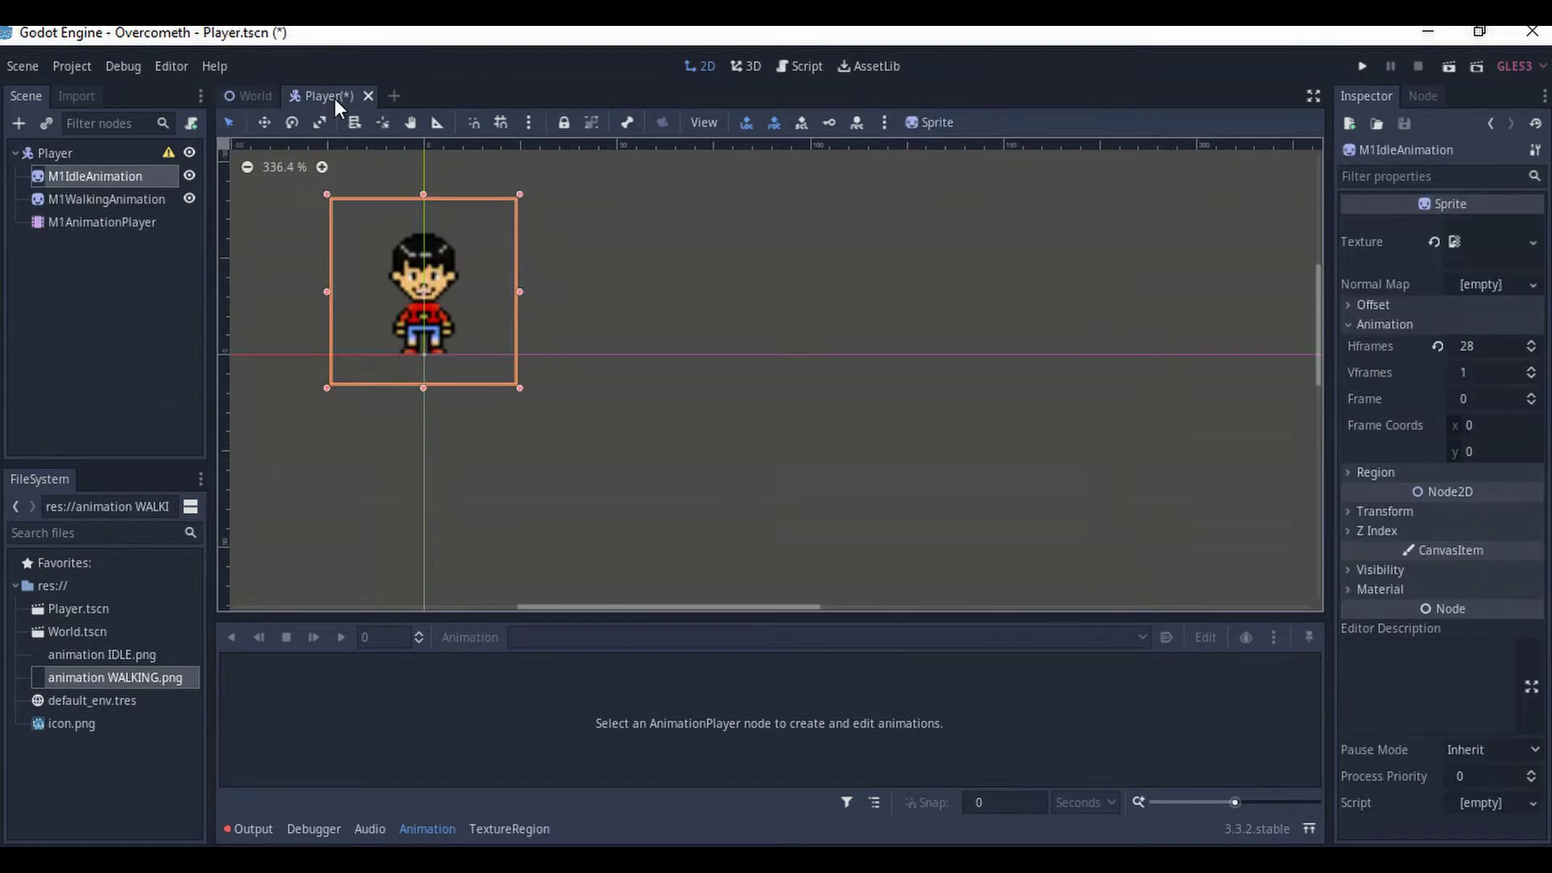
{"action": "left_click", "coordinate": [1362, 66]}
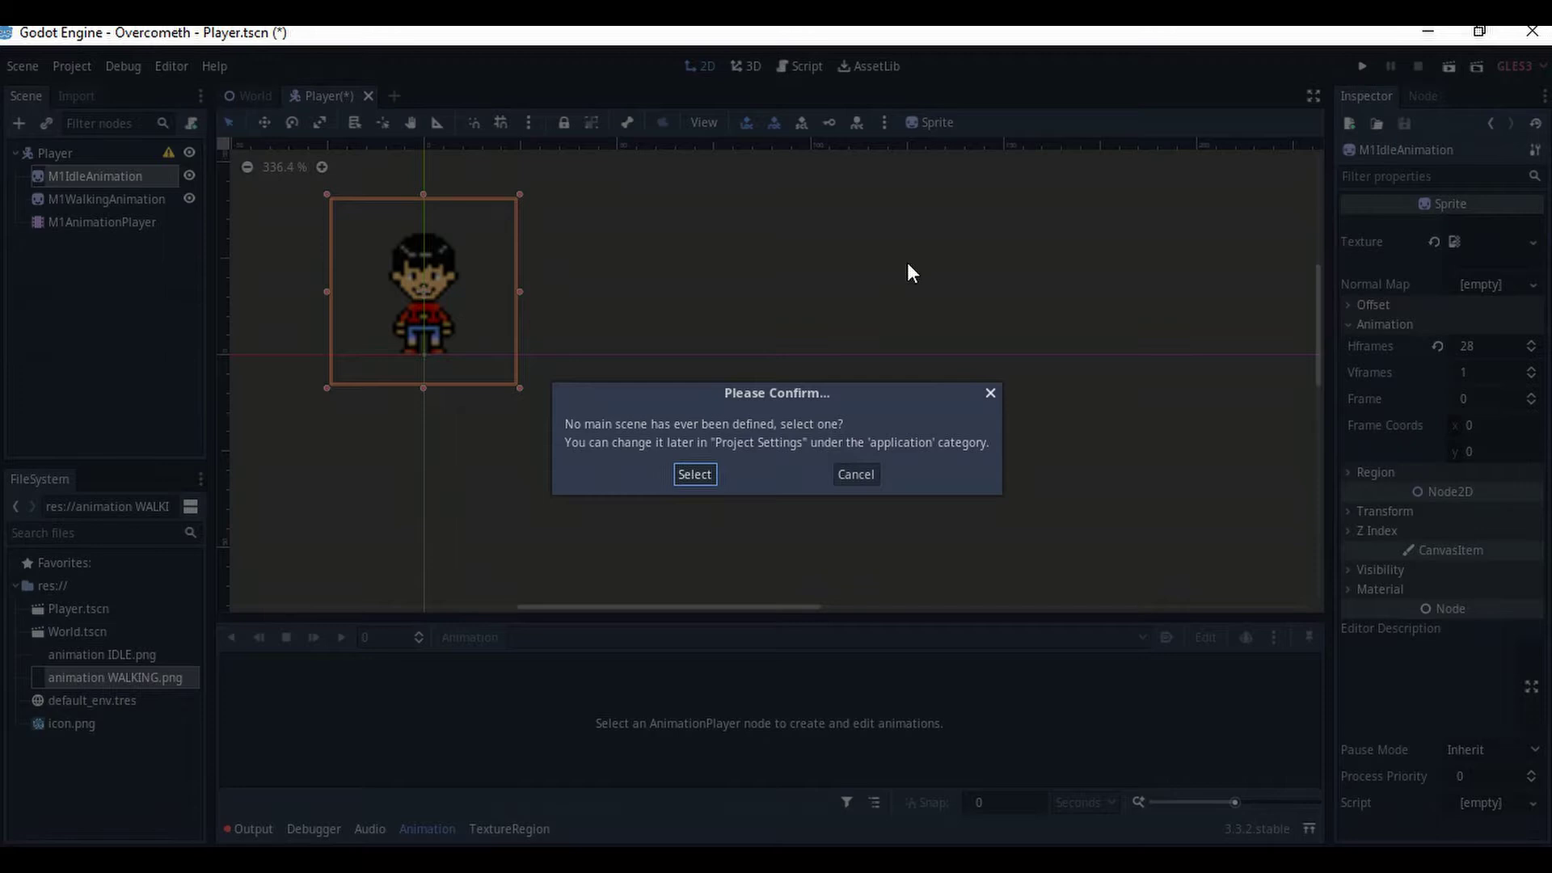
{"action": "left_click", "coordinate": [686, 474]}
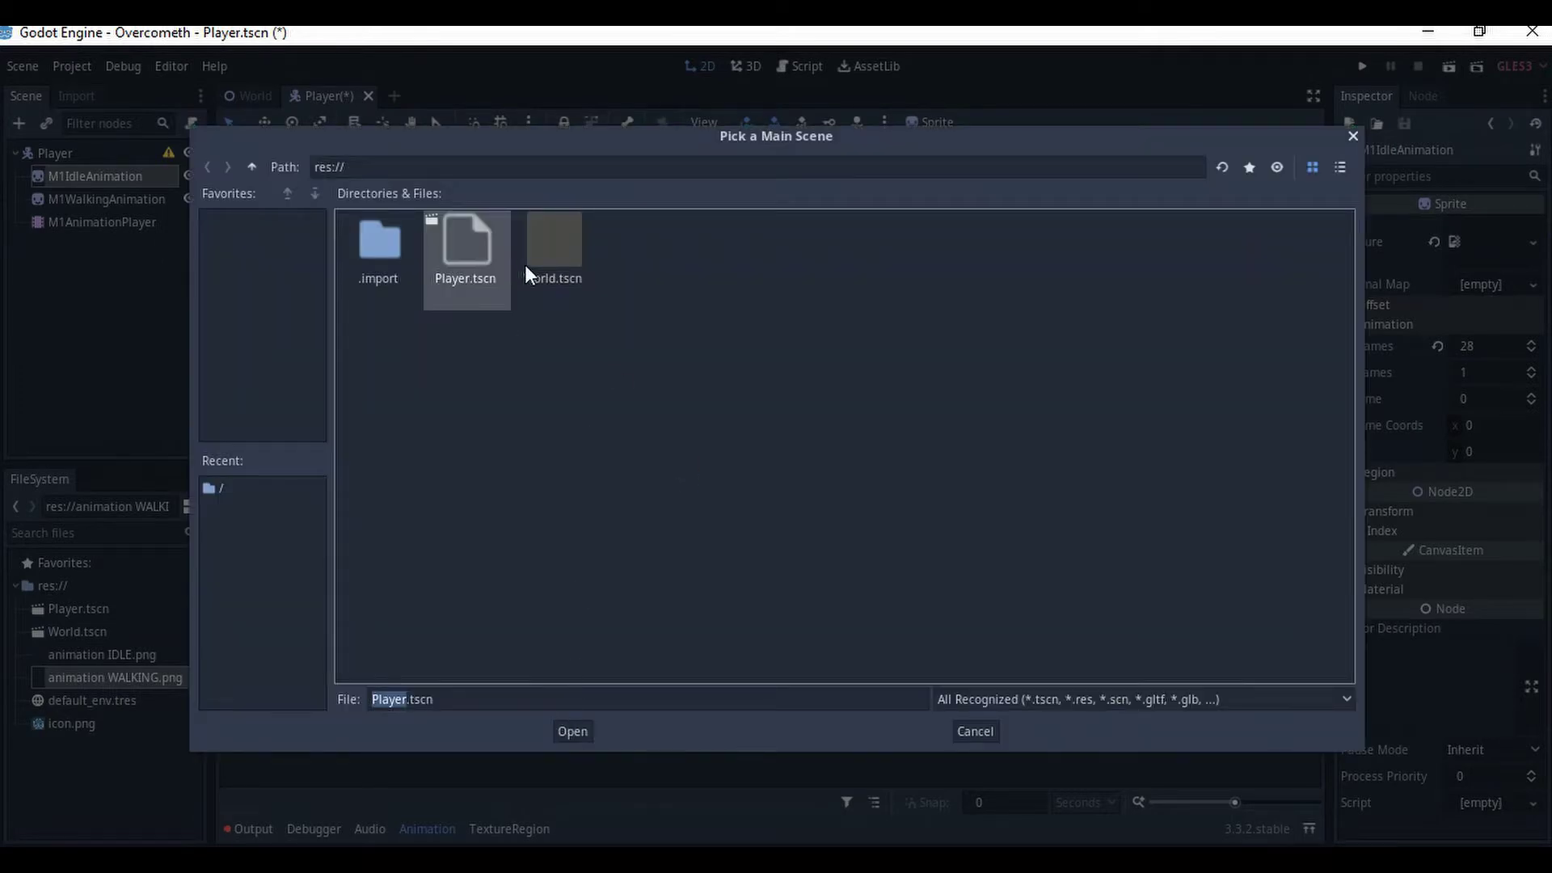
{"action": "left_click", "coordinate": [539, 279]}
{"action": "left_click", "coordinate": [574, 732]}
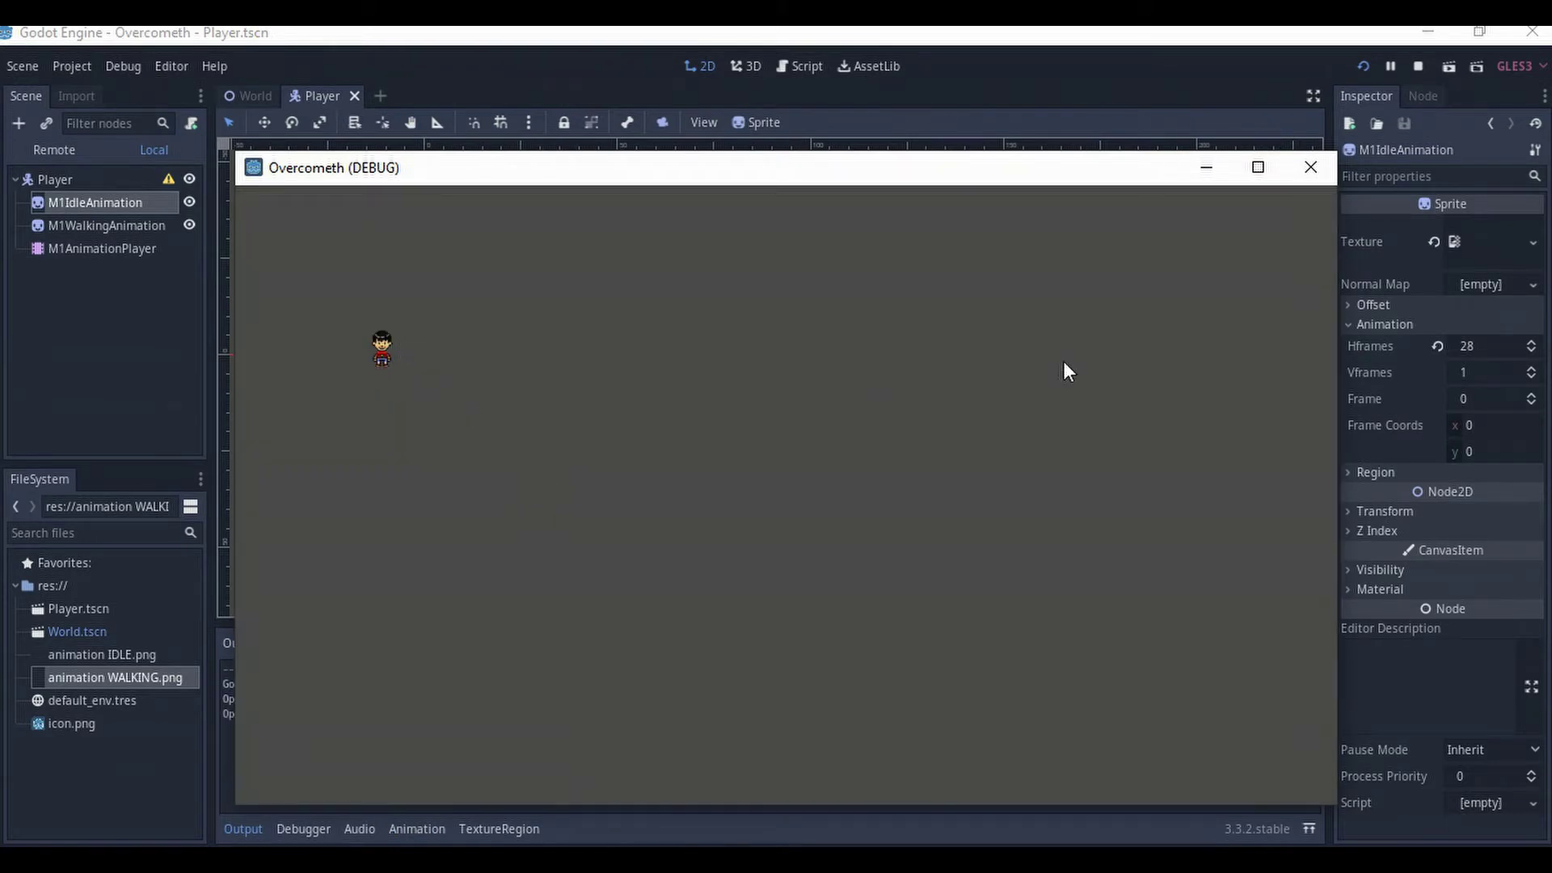
- Close the running game and show the import settings for animation WALKING.png
{"action": "left_click", "coordinate": [1311, 167]}
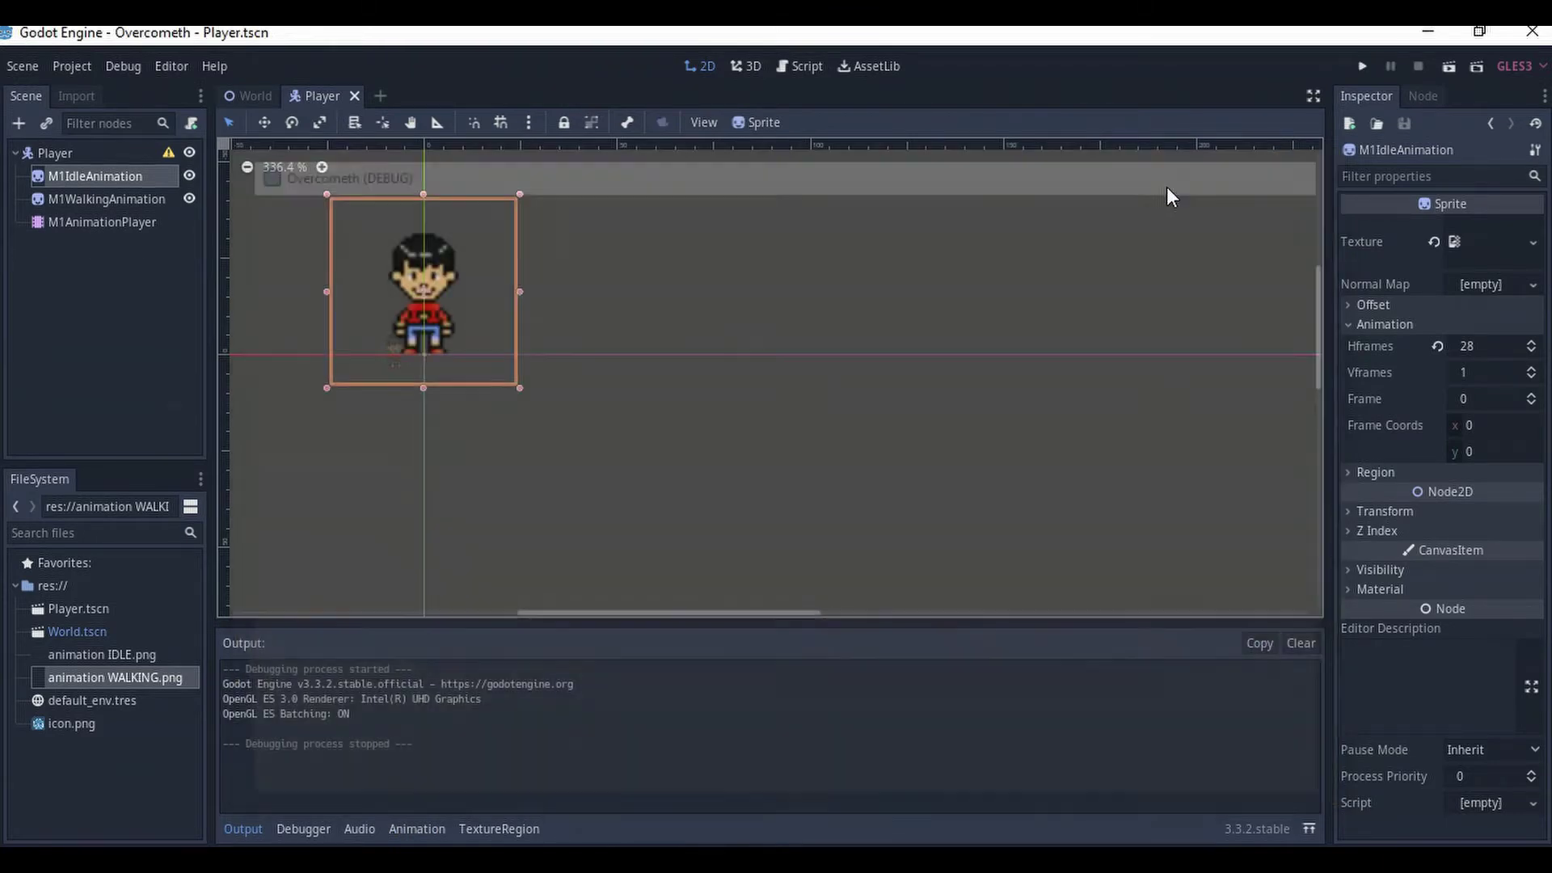
{"action": "scroll", "coordinate": [380, 271], "scroll_direction": "up", "scroll_amount": 5}
{"action": "scroll", "coordinate": [361, 255], "scroll_direction": "up", "scroll_amount": 4}
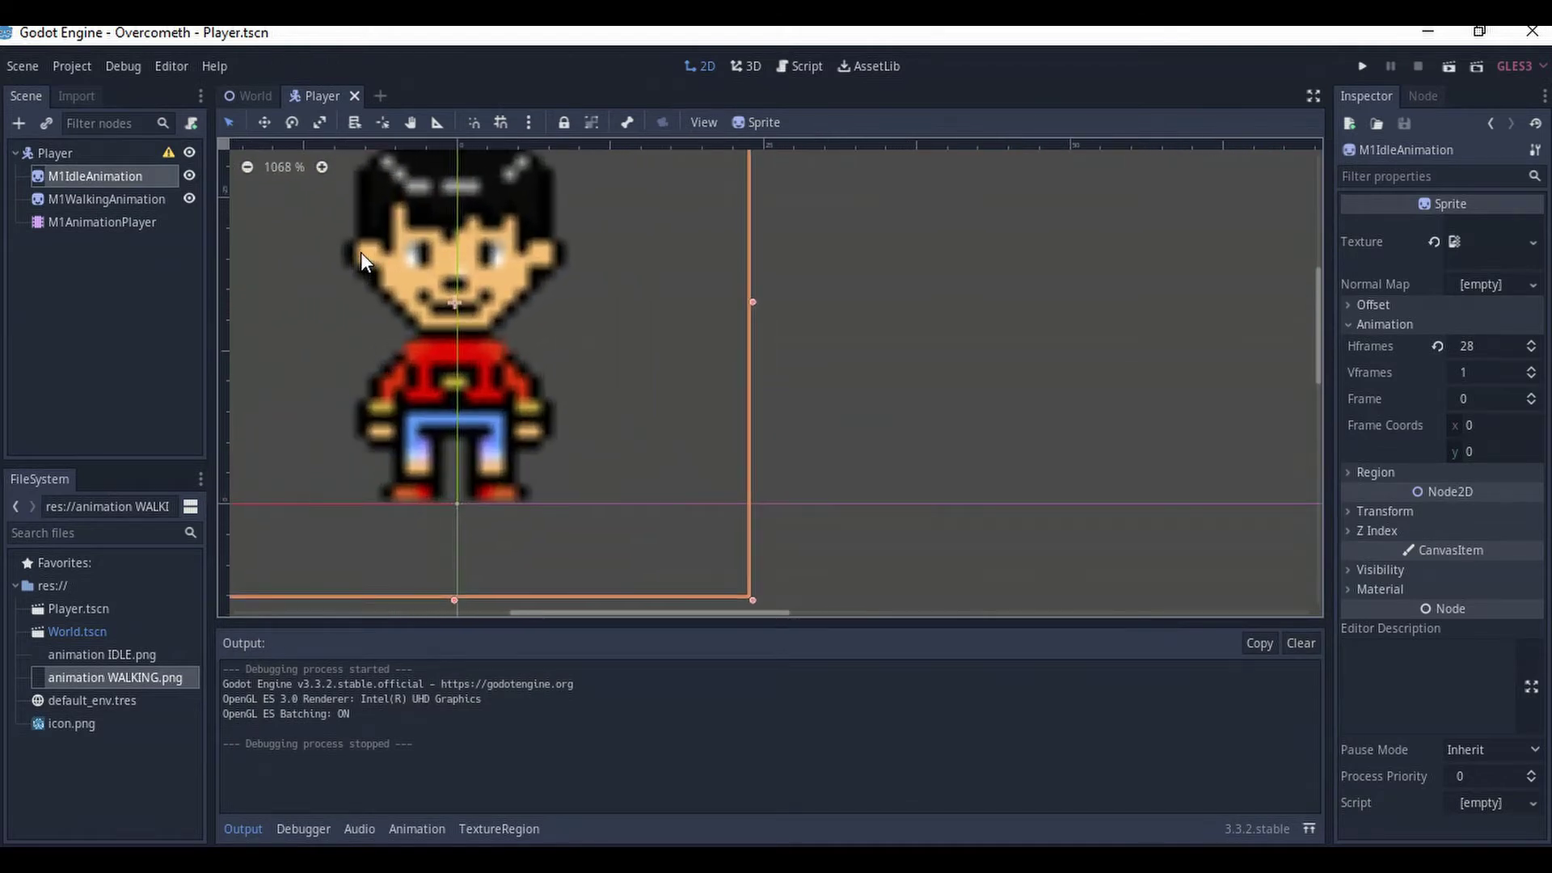
{"action": "scroll", "coordinate": [349, 286], "scroll_direction": "down", "scroll_amount": 7}
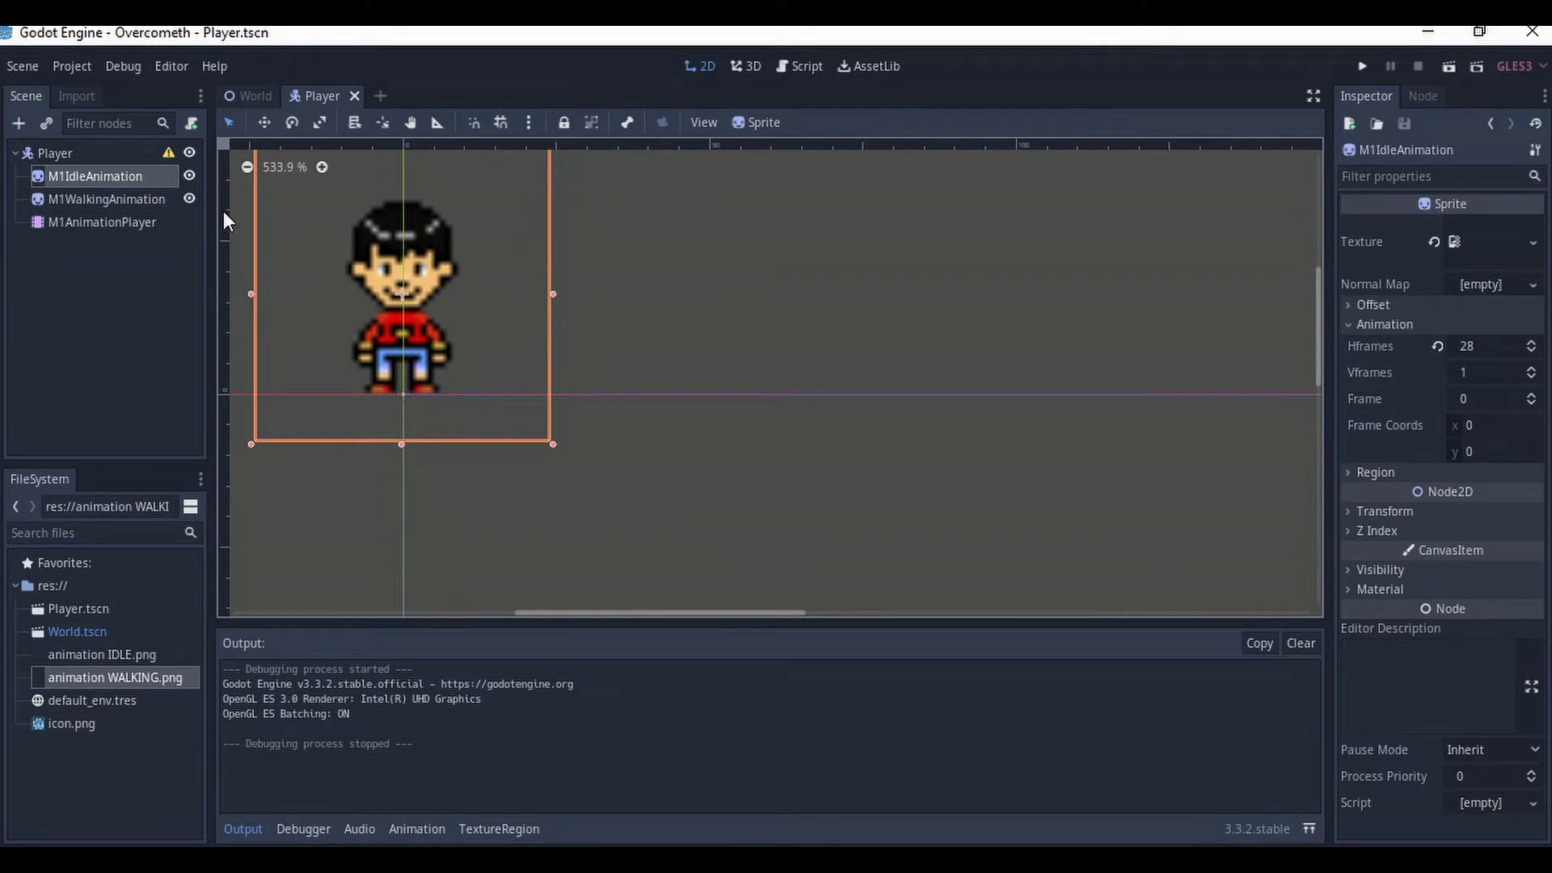
{"action": "left_click", "coordinate": [78, 97]}
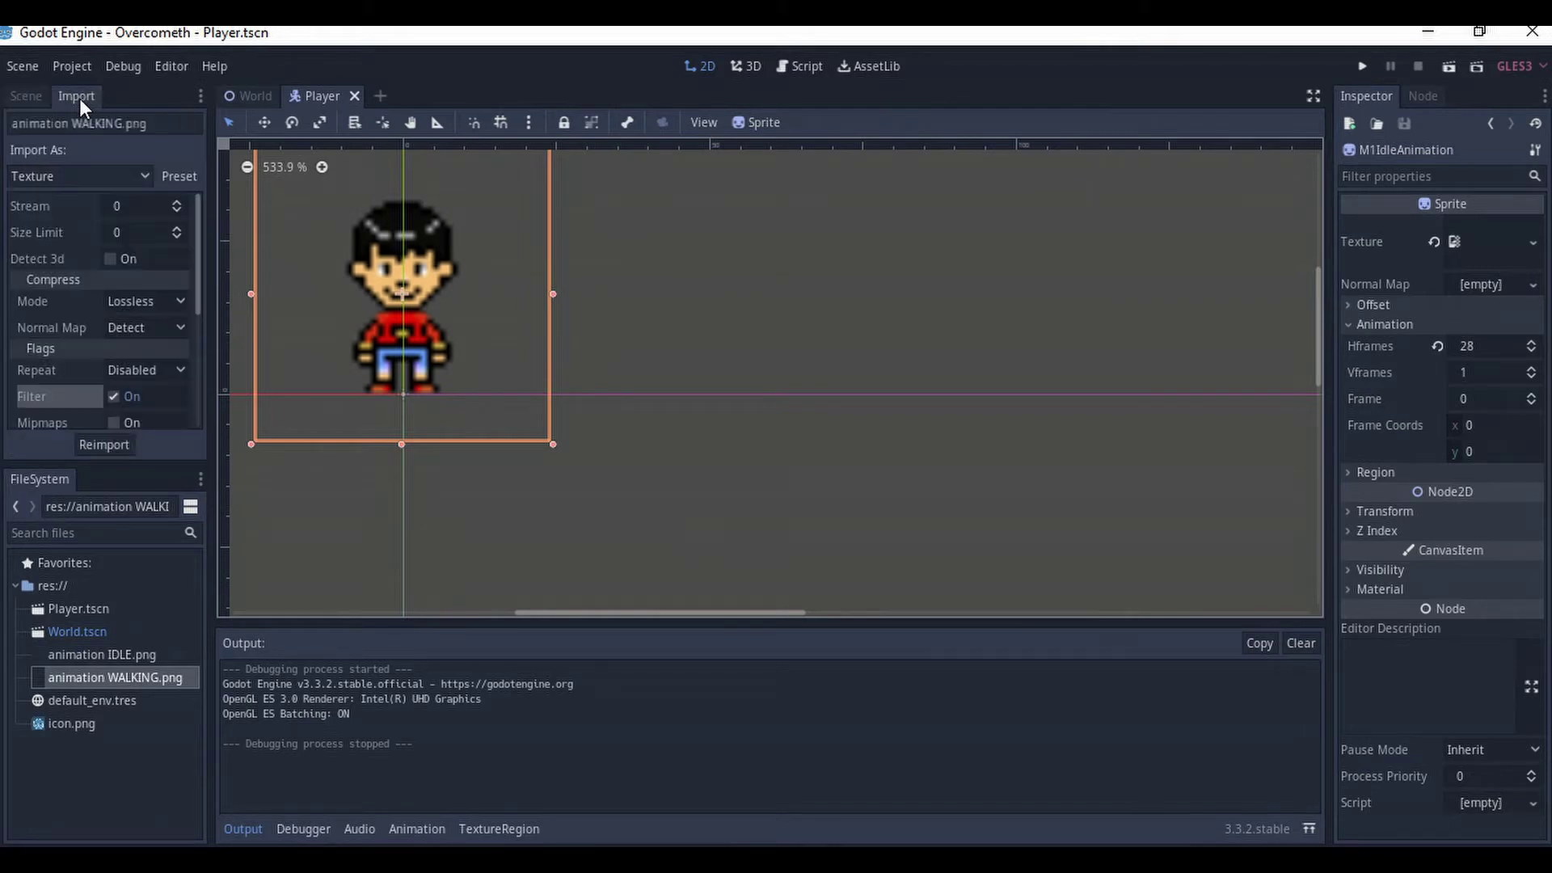
- Turn off Filter for animation WALKING.png and set these settings as the default for 'Texture'
{"action": "left_click", "coordinate": [109, 395]}
{"action": "left_click", "coordinate": [179, 178]}
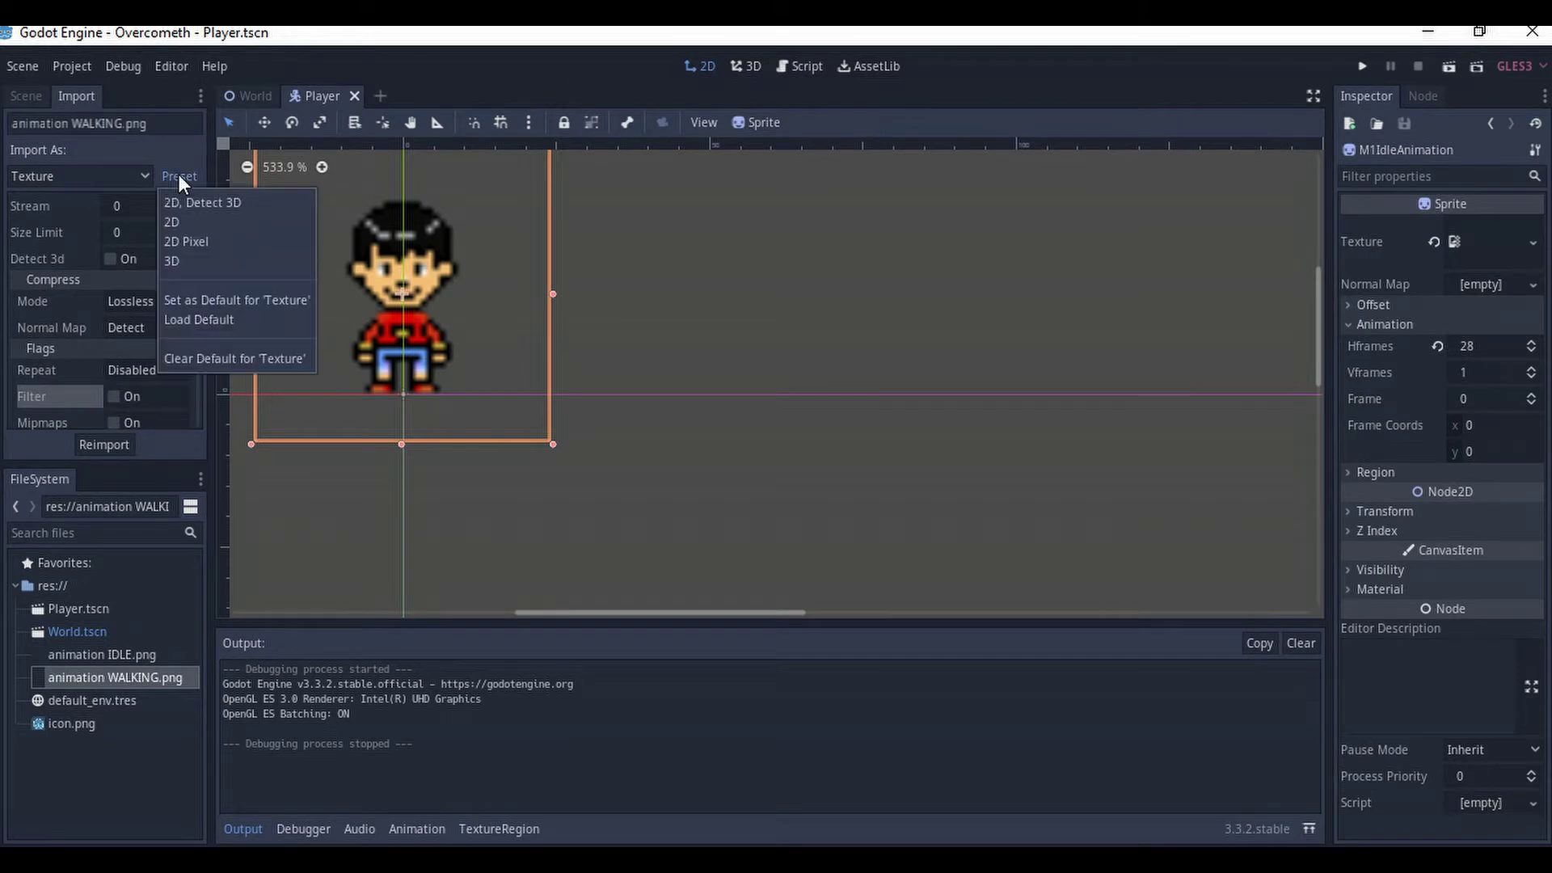
{"action": "left_click", "coordinate": [169, 224]}
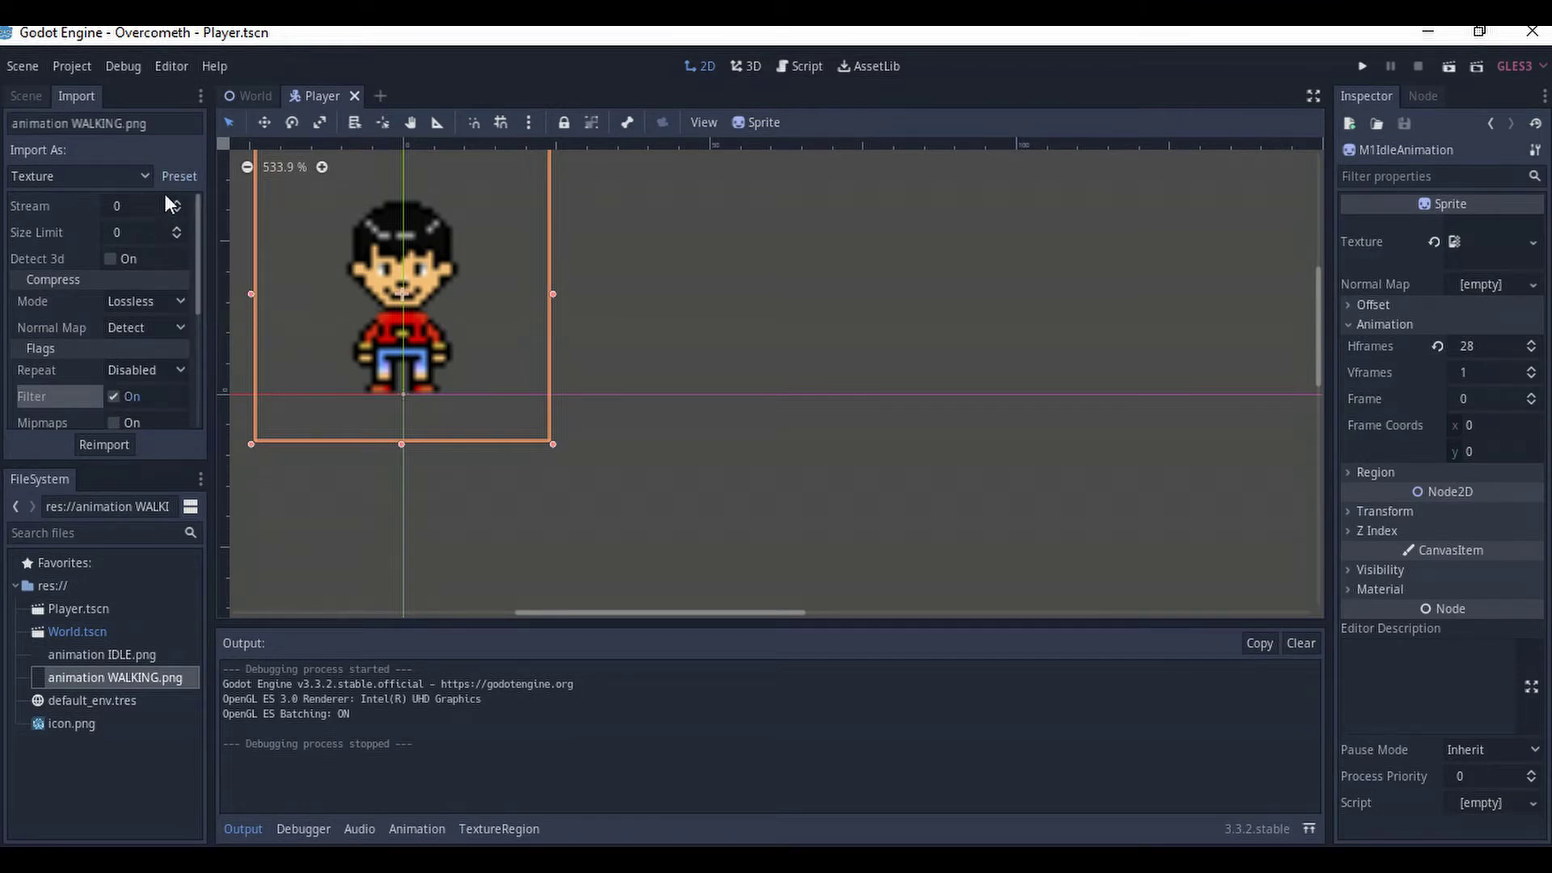
{"action": "left_click", "coordinate": [112, 395]}
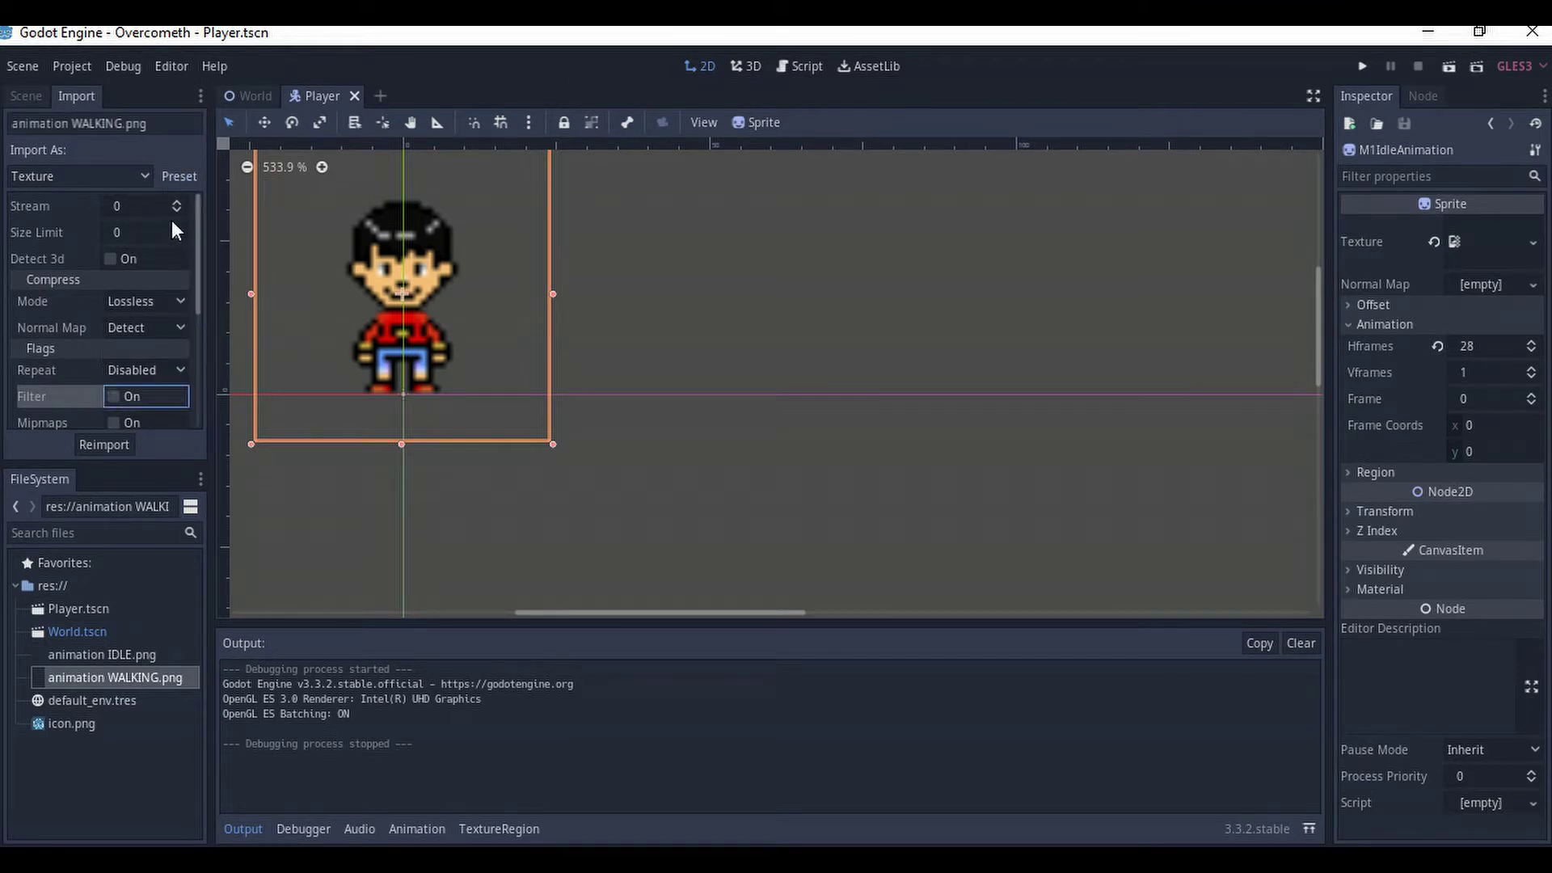
{"action": "left_click", "coordinate": [179, 176]}
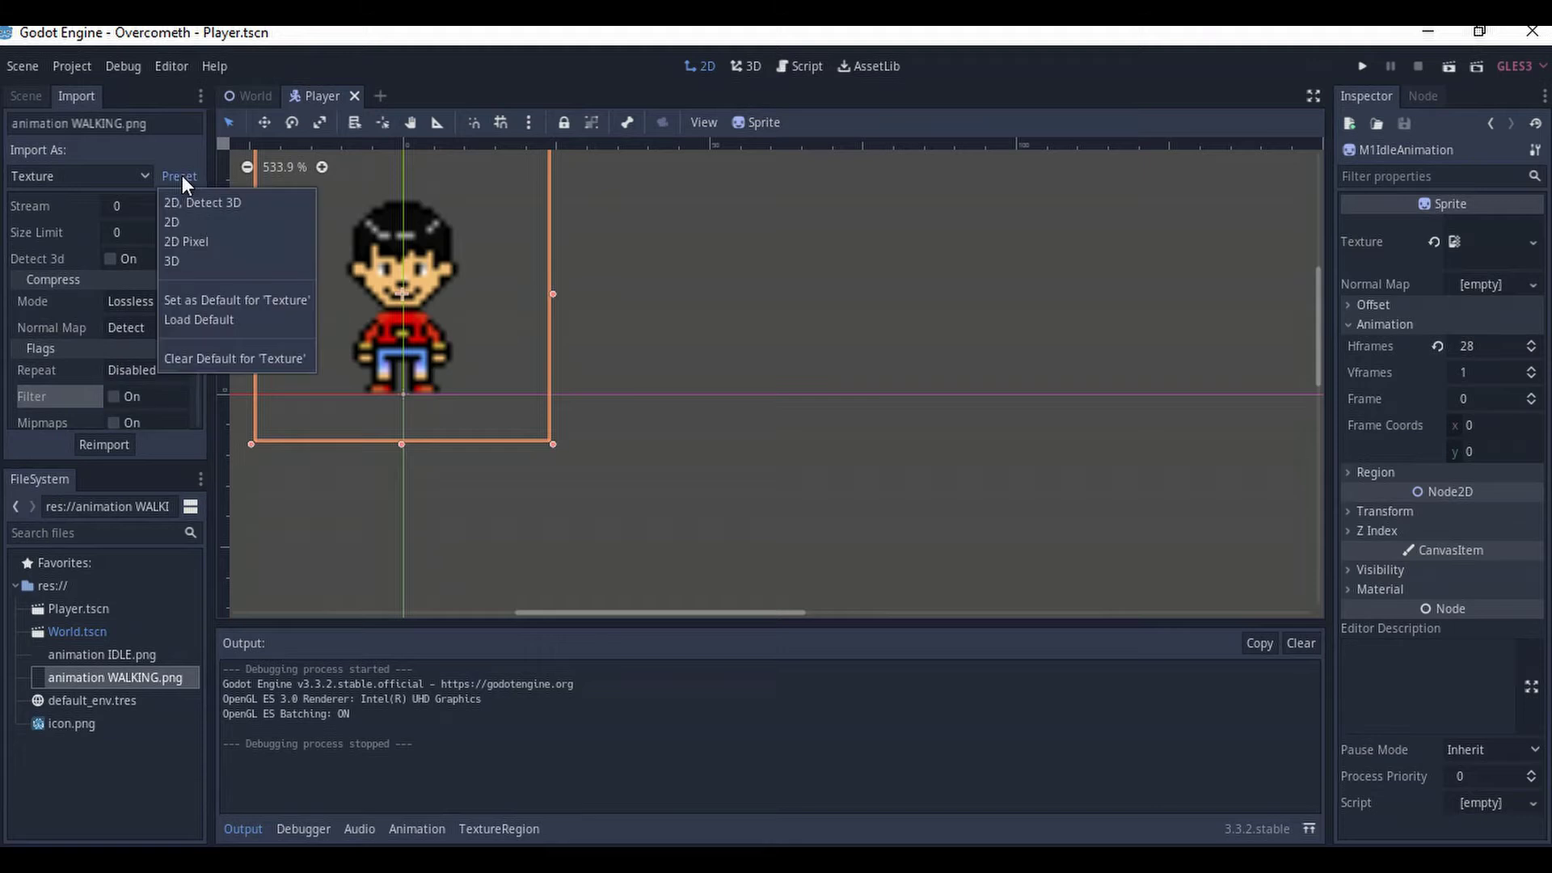
{"action": "left_click", "coordinate": [222, 303]}
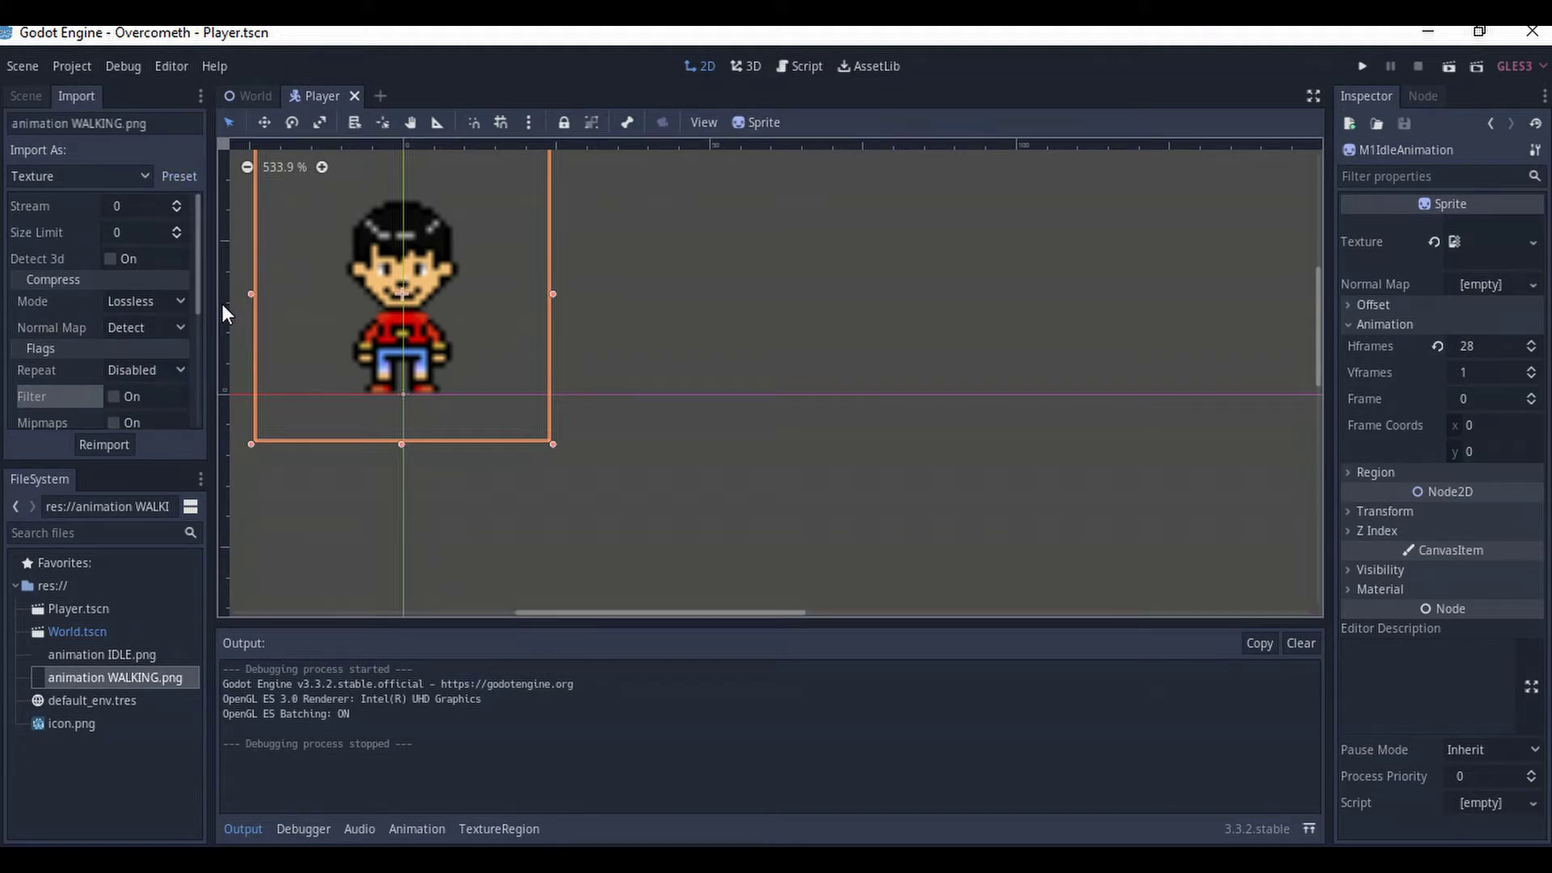
- Reimport animation WALKING.png and return to the Scene tree
{"action": "left_click", "coordinate": [110, 443]}
{"action": "scroll", "coordinate": [398, 283], "scroll_direction": "up", "scroll_amount": 4}
{"action": "scroll", "coordinate": [378, 363], "scroll_direction": "down", "scroll_amount": 15}
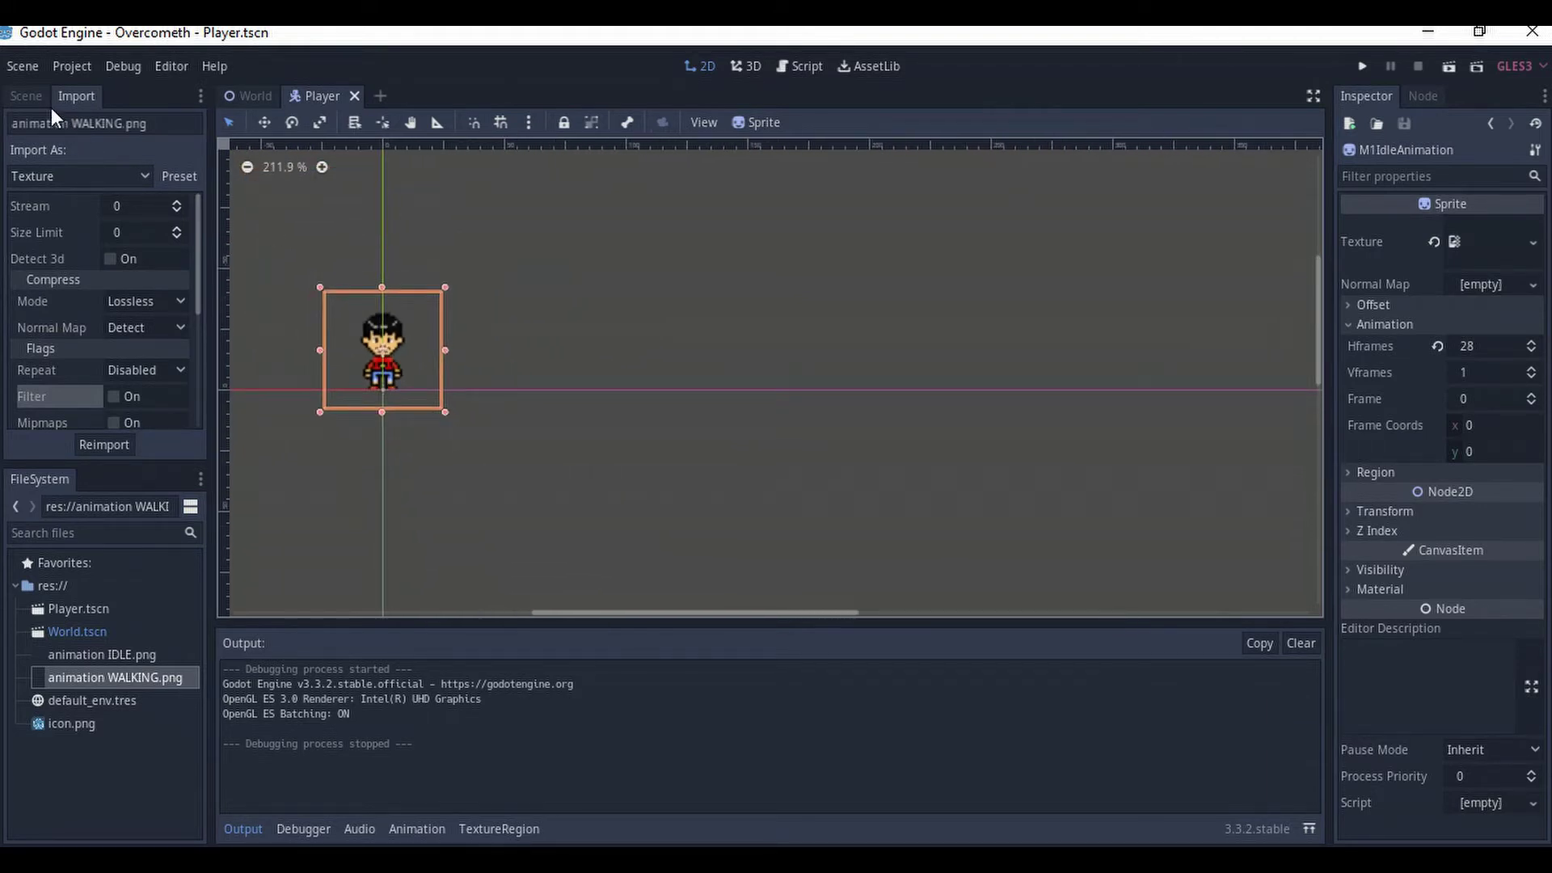
{"action": "left_click", "coordinate": [27, 96]}
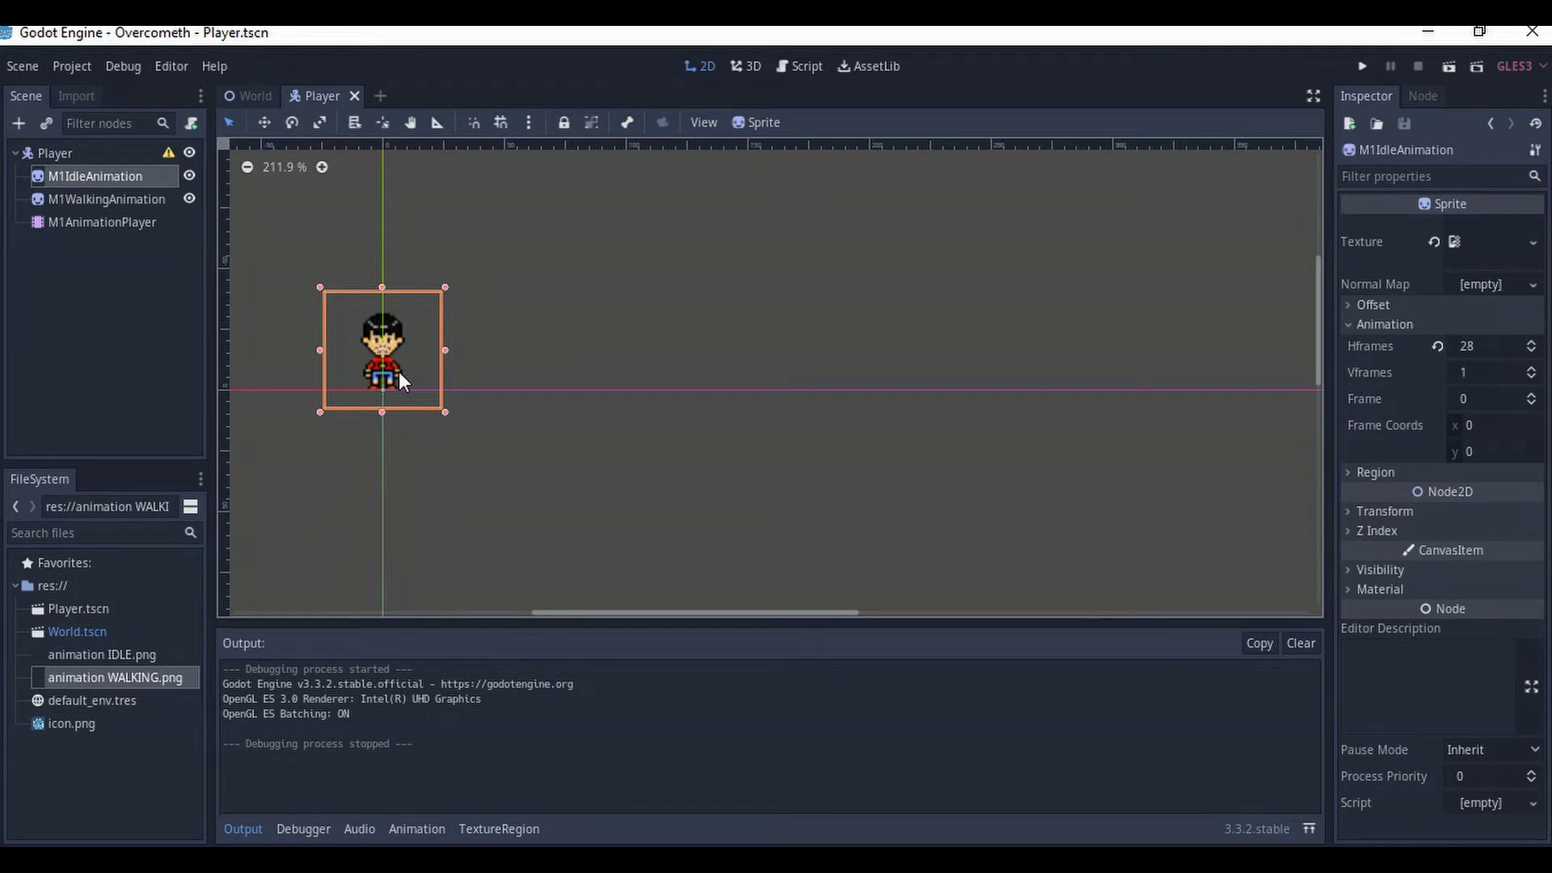
- Delete the M1IdleAnimation and M1WalkingAnimation nodes and add animation IDLE.png as a new sprite
{"action": "key", "text": "Delete"}
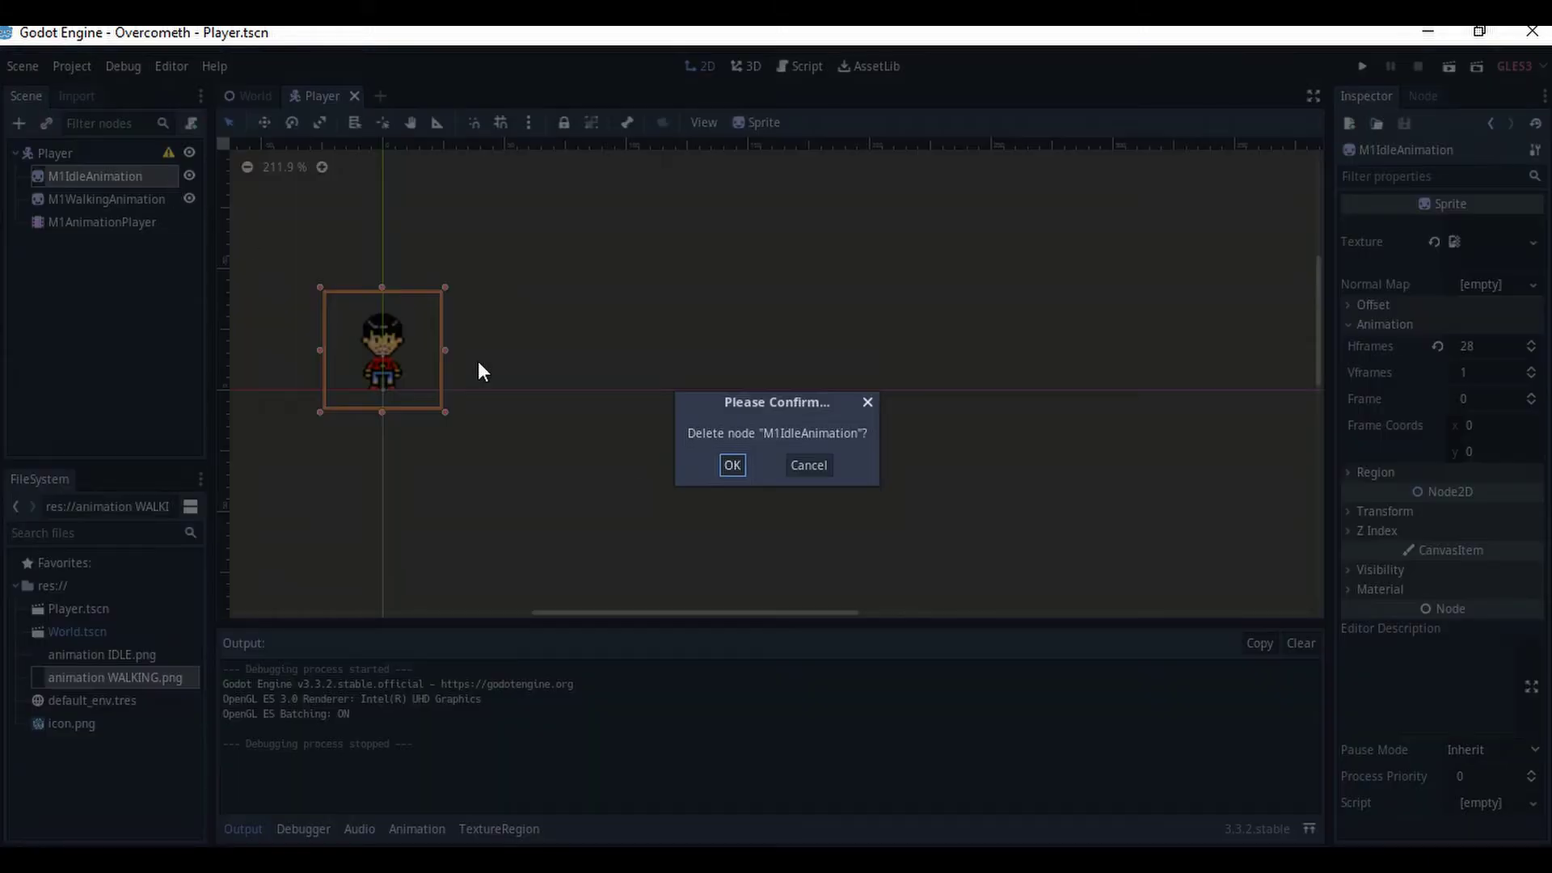
{"action": "left_click", "coordinate": [728, 464]}
{"action": "key", "text": "Delete"}
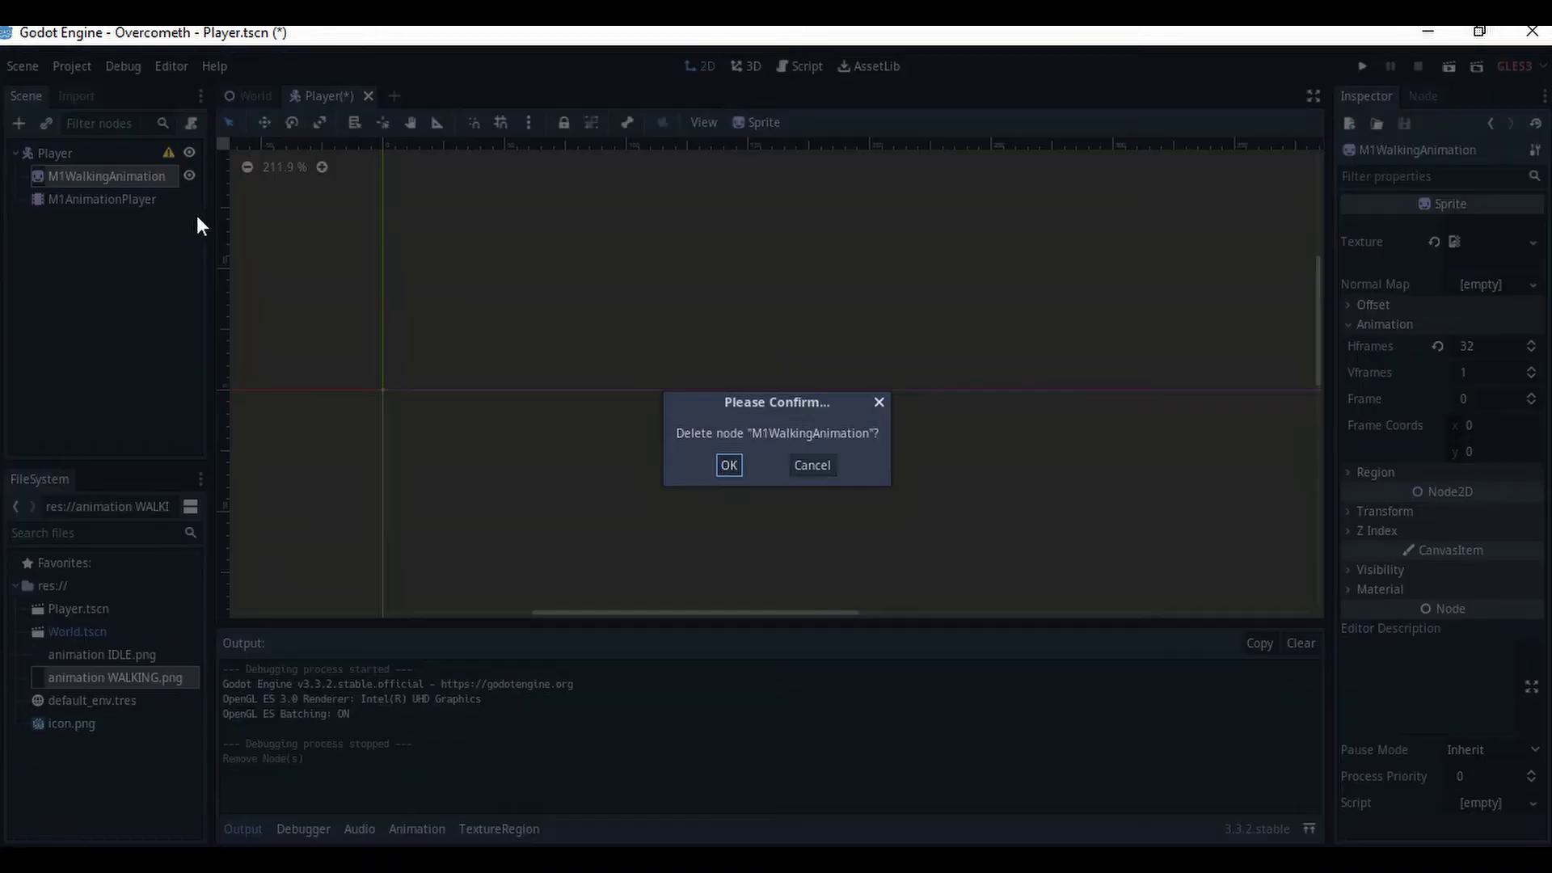
{"action": "left_click", "coordinate": [727, 466]}
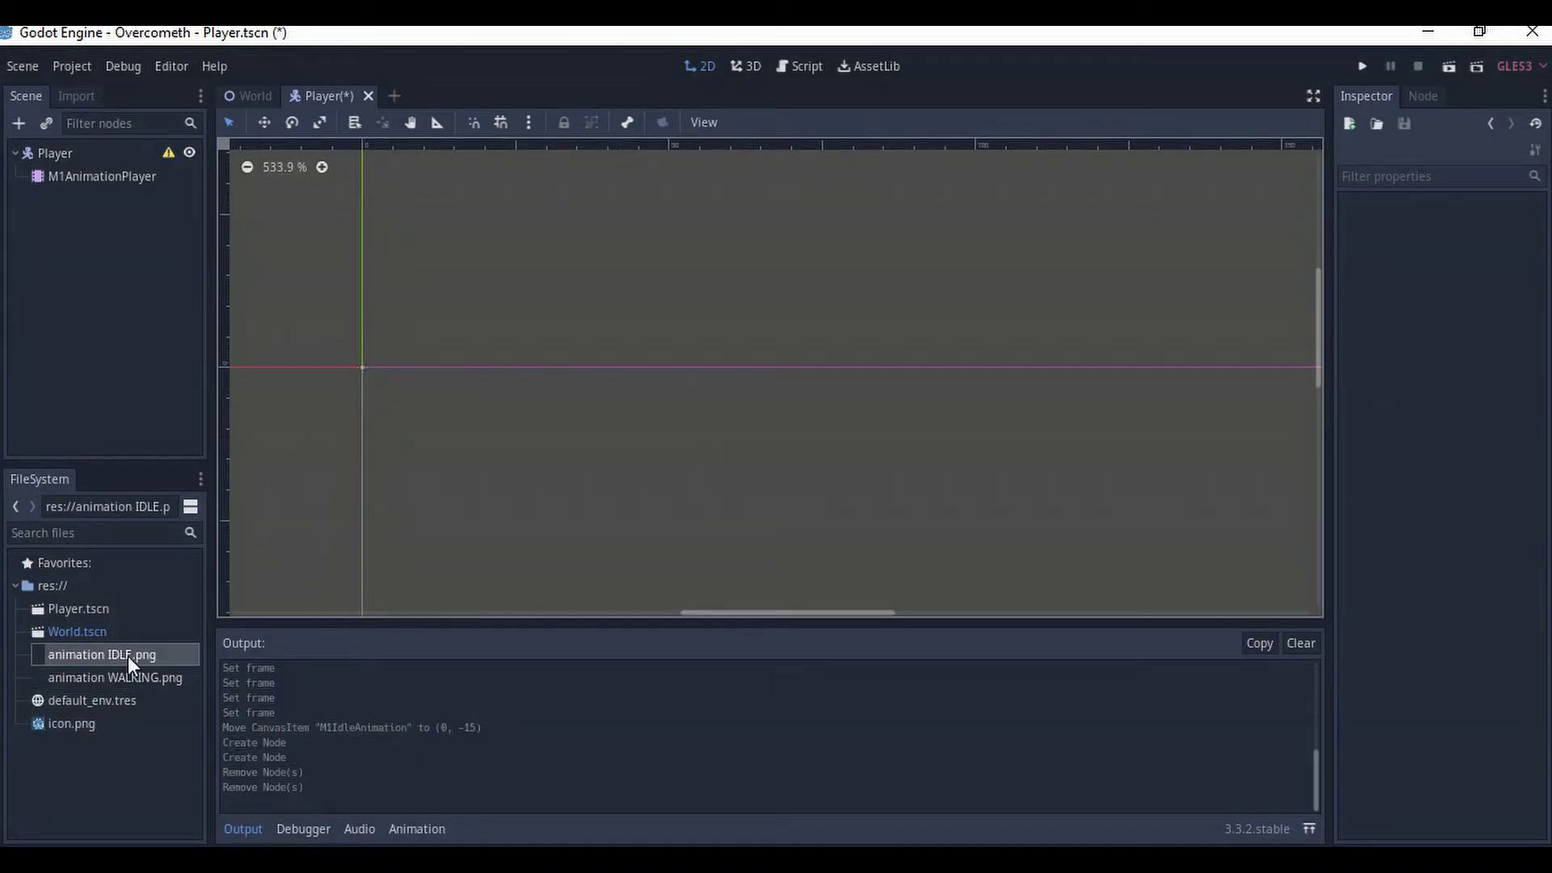
{"action": "left_click_drag", "start_coordinate": [128, 656], "coordinate": [428, 481]}
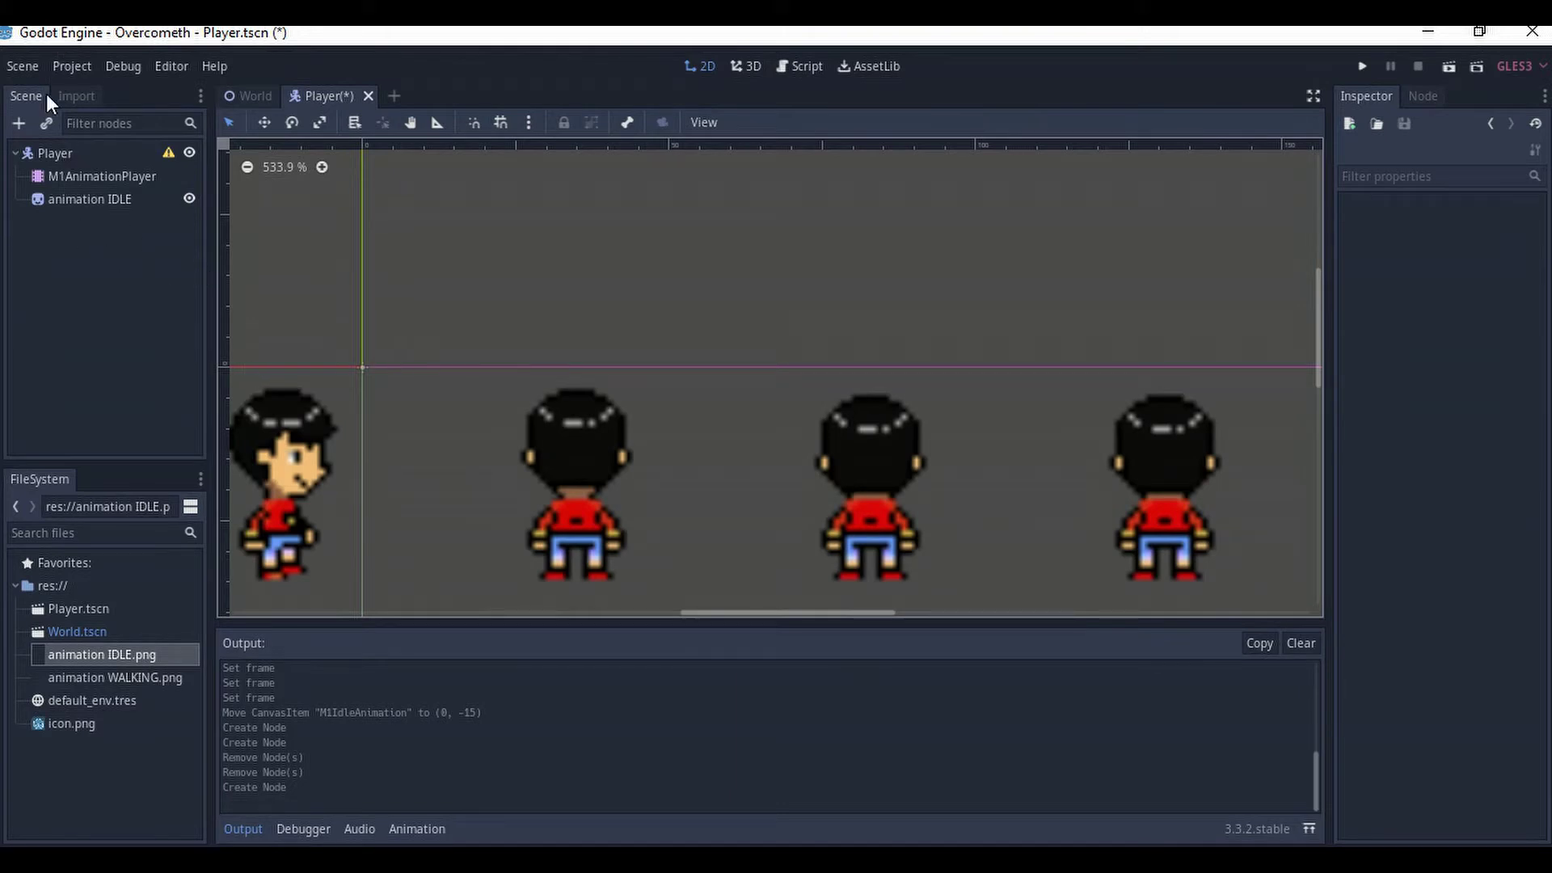
- Reimport animation IDLE.png with Filter off, then view the sprite strip in the Scene tree and viewport
{"action": "left_click", "coordinate": [74, 96]}
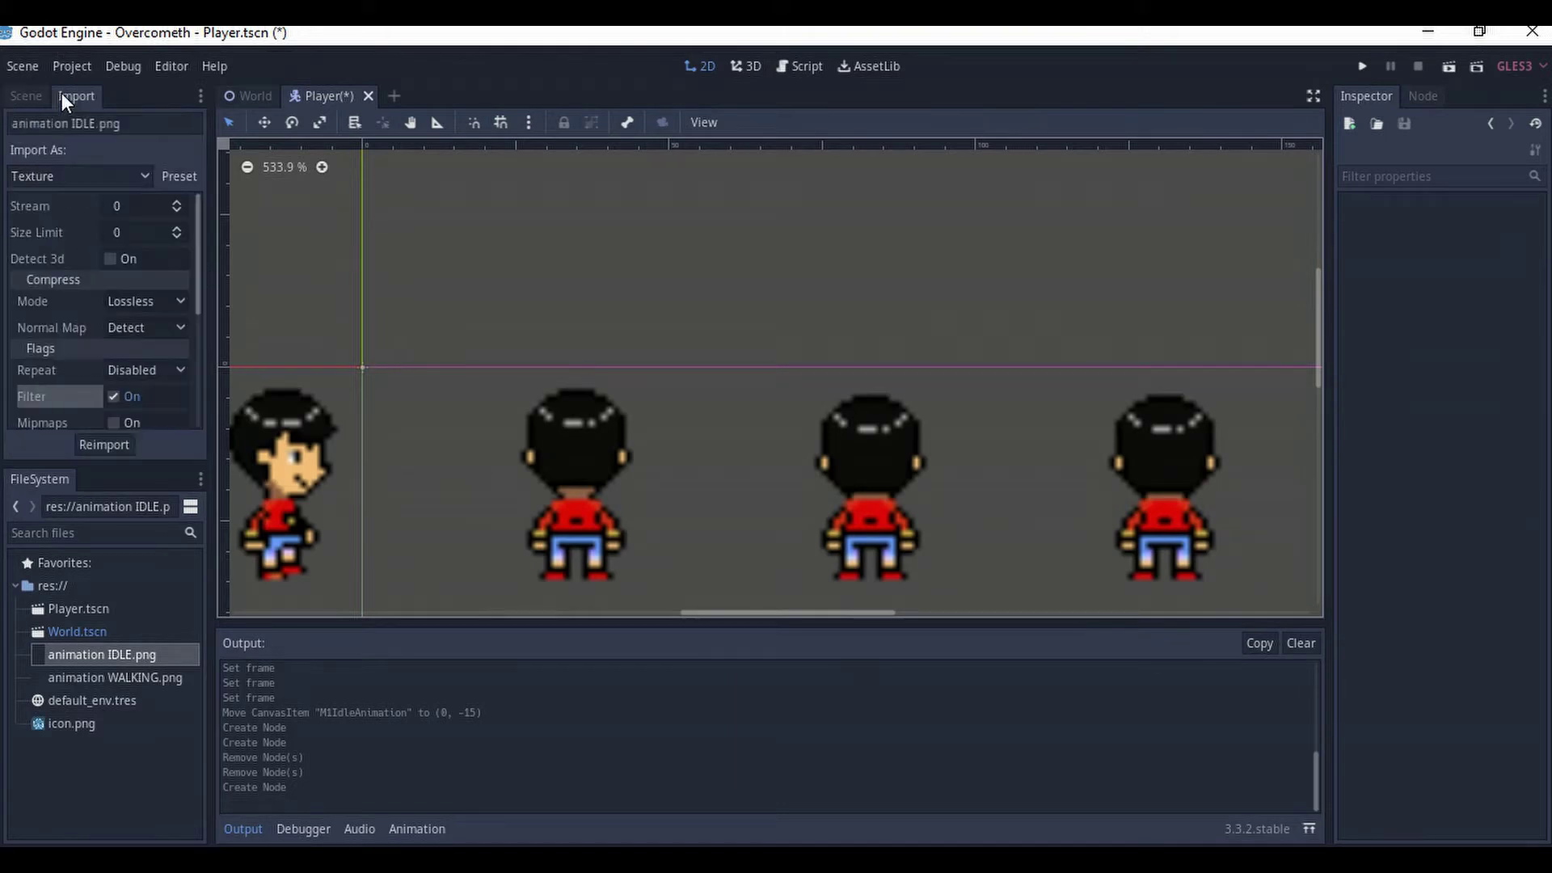
{"action": "left_click", "coordinate": [113, 396]}
{"action": "left_click", "coordinate": [125, 447]}
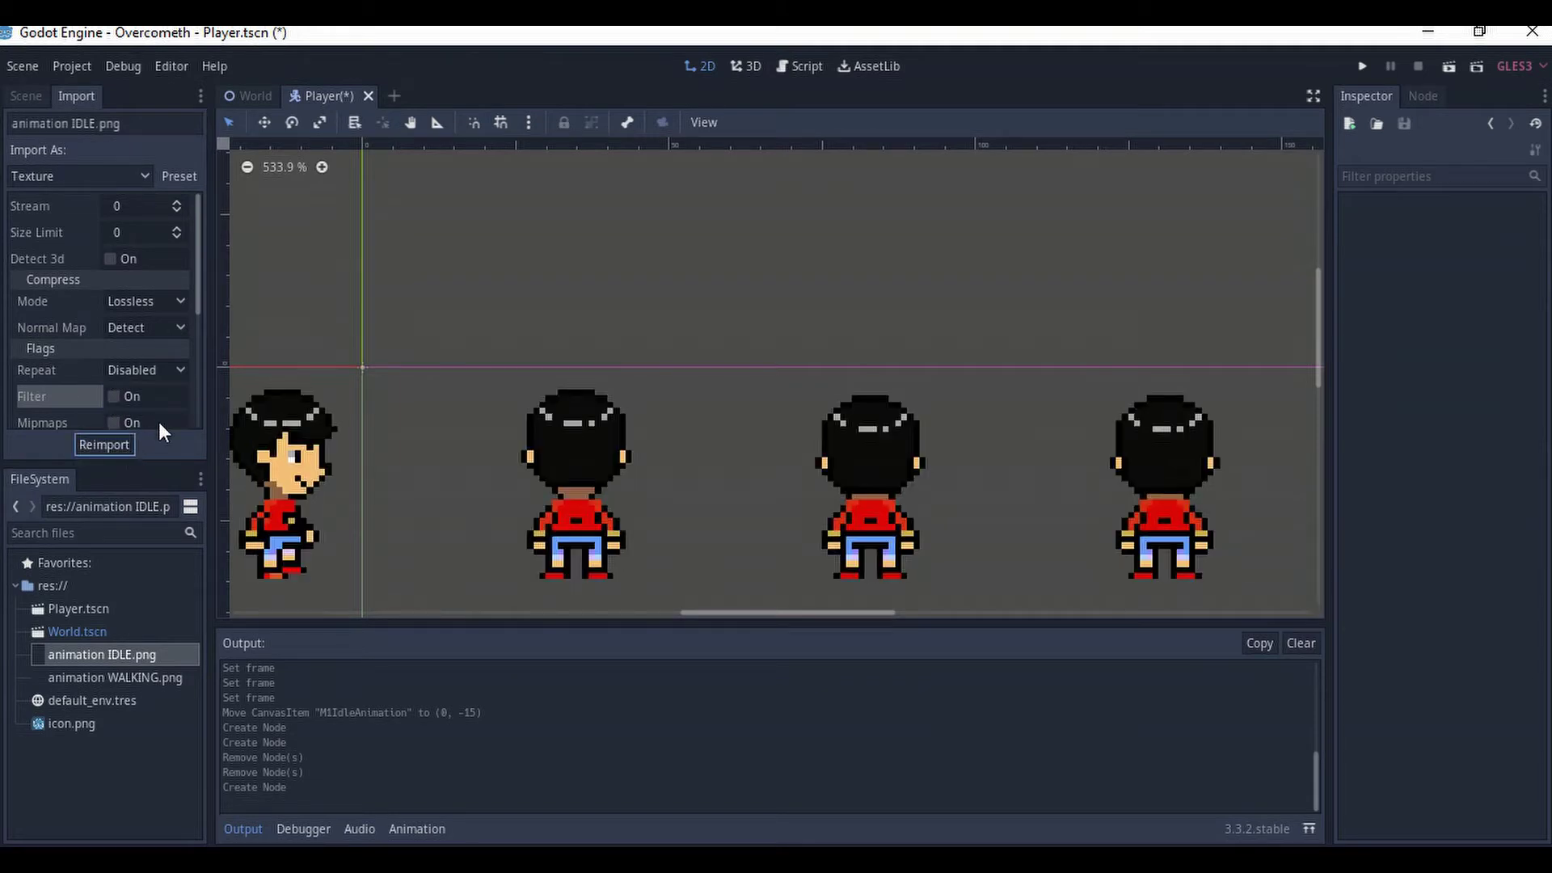
{"action": "left_click", "coordinate": [176, 178]}
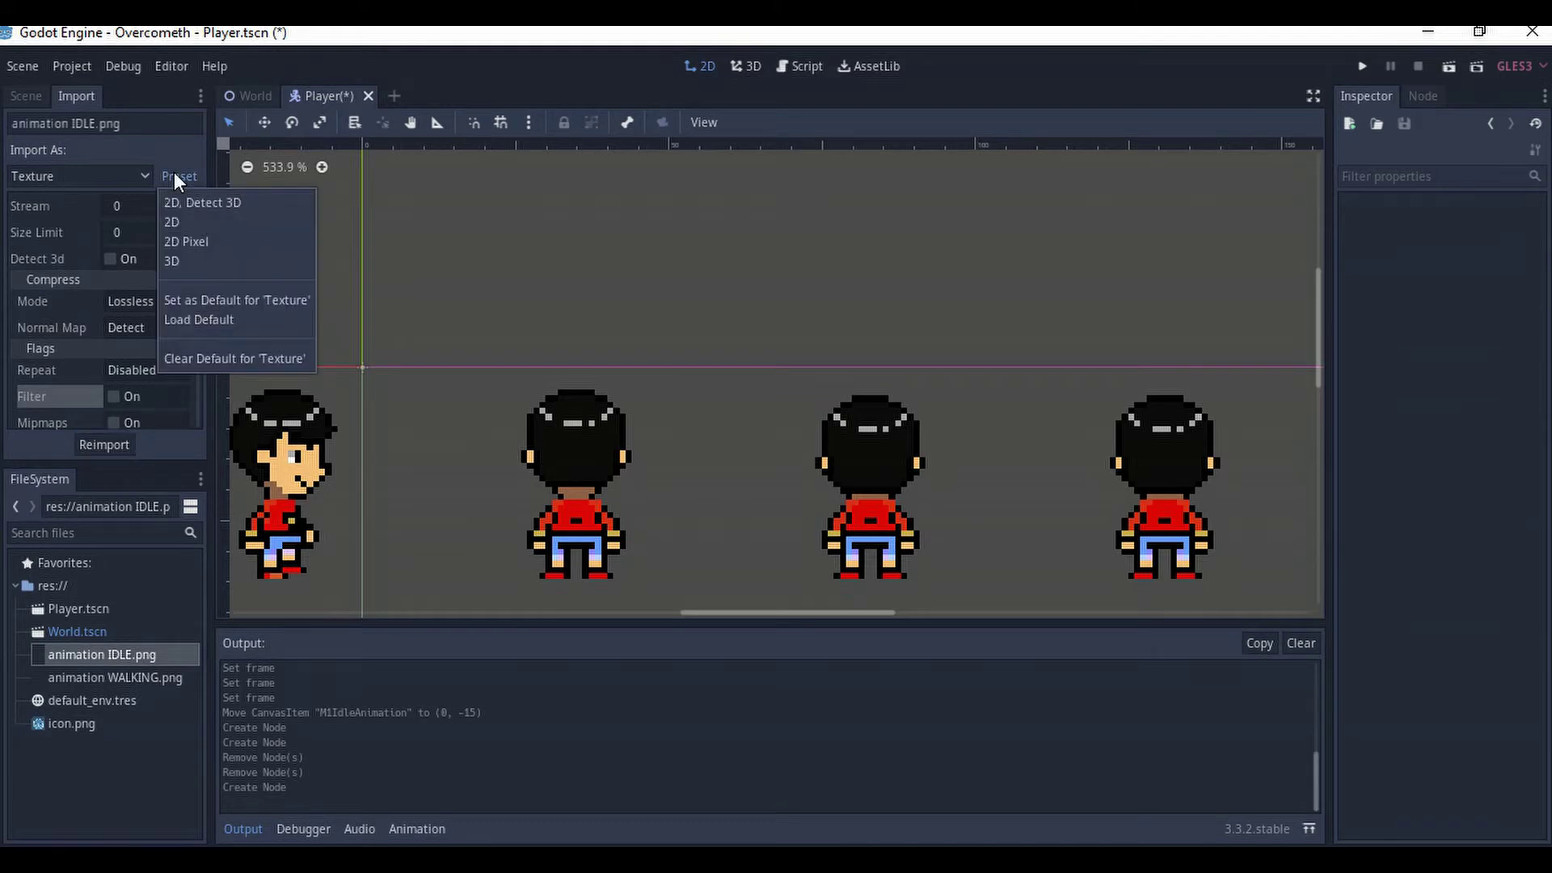
{"action": "left_click", "coordinate": [157, 148]}
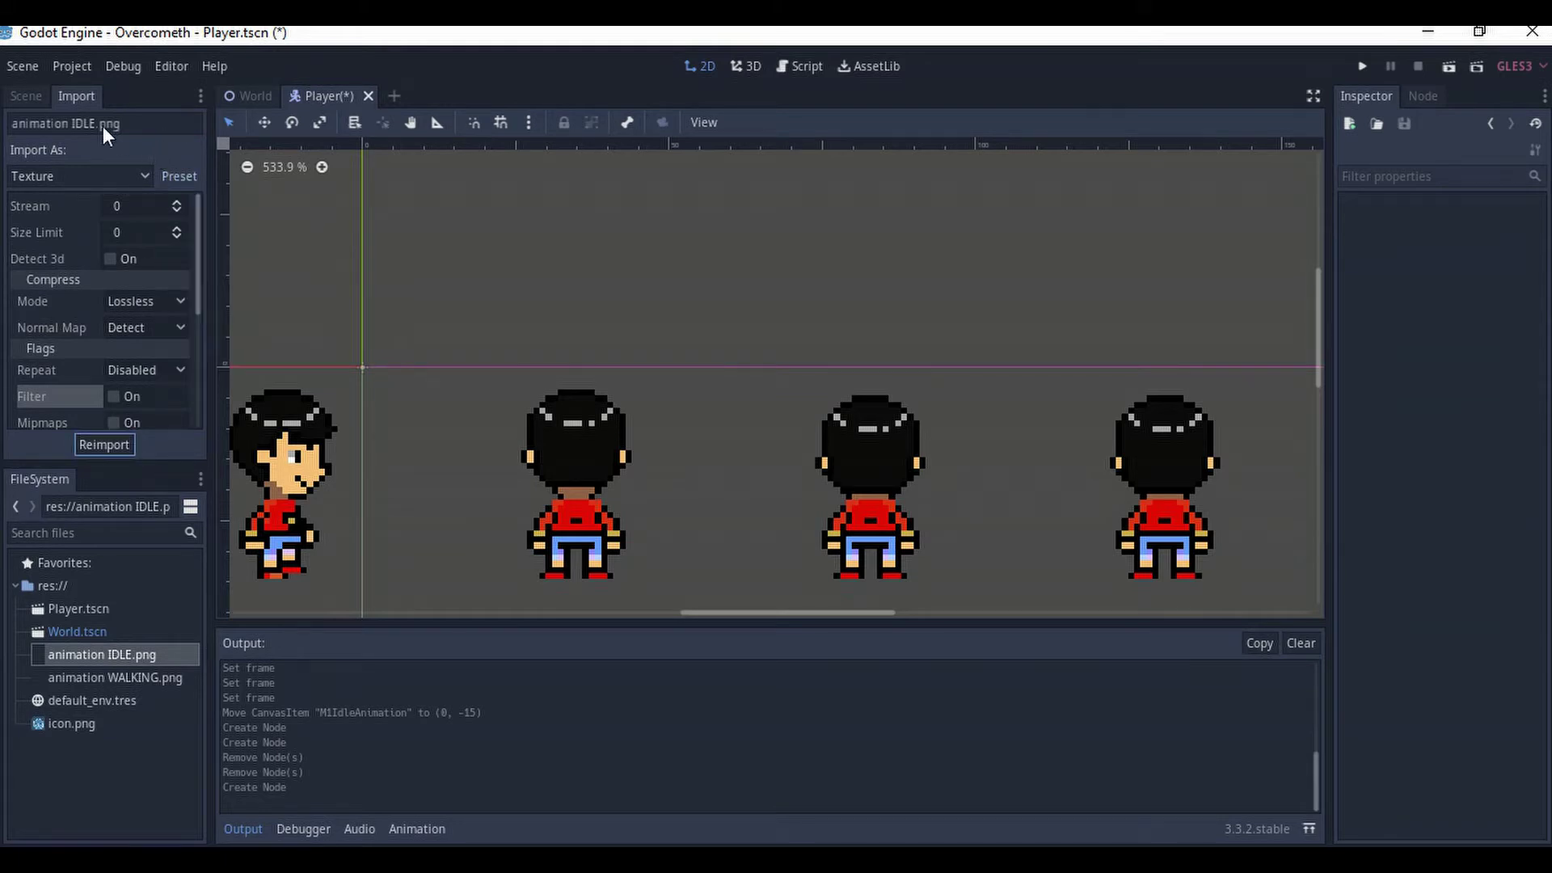
{"action": "left_click", "coordinate": [26, 95]}
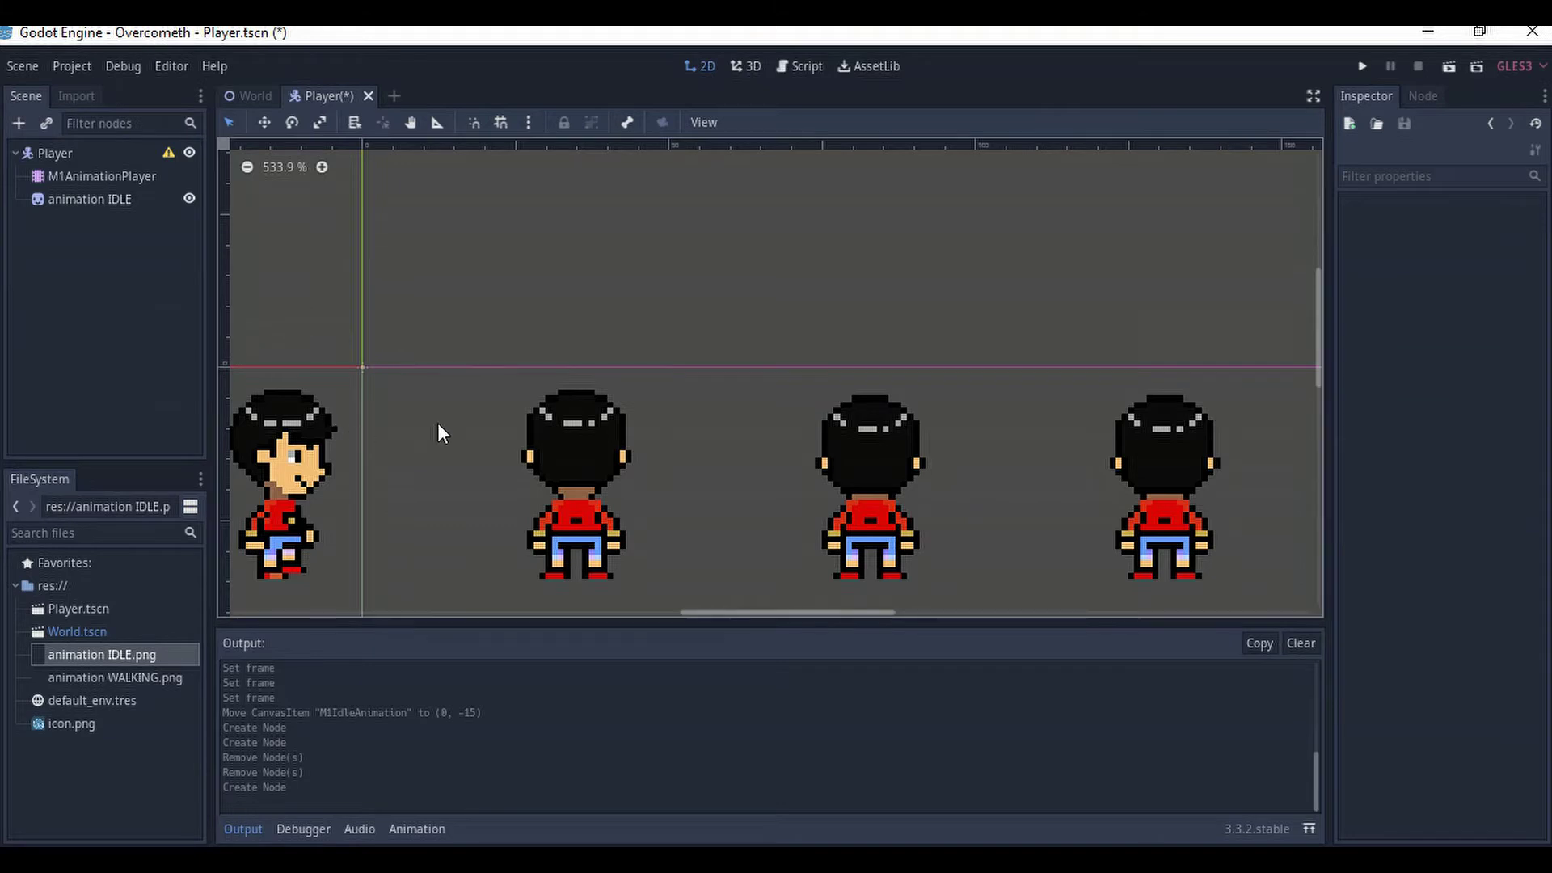
{"action": "scroll", "coordinate": [449, 440], "scroll_direction": "down", "scroll_amount": 12}
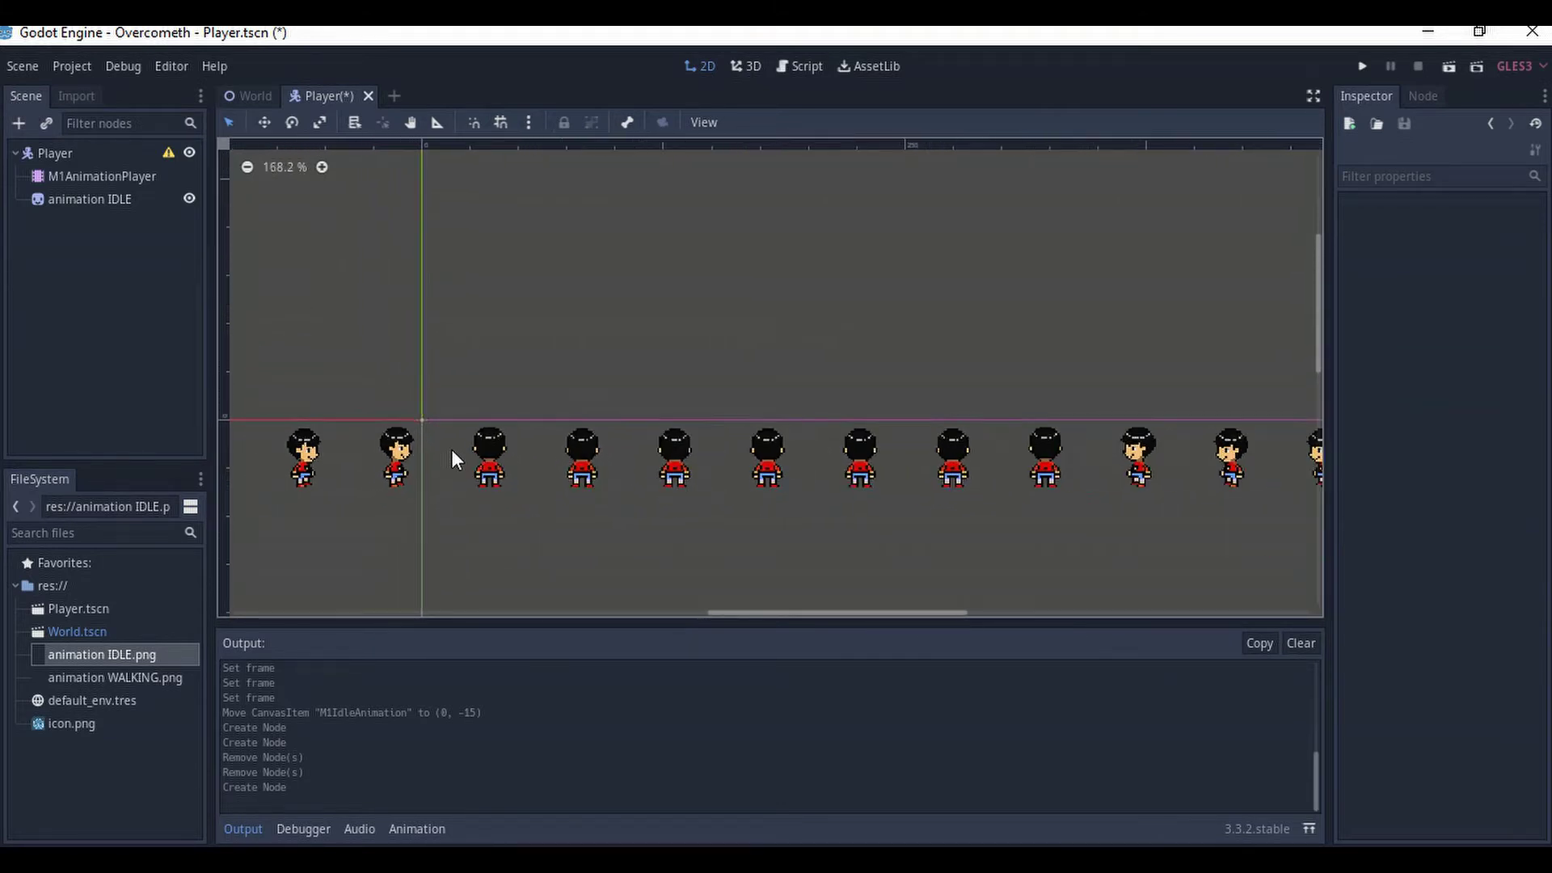
{"action": "scroll", "coordinate": [452, 458], "scroll_direction": "down", "scroll_amount": 1}
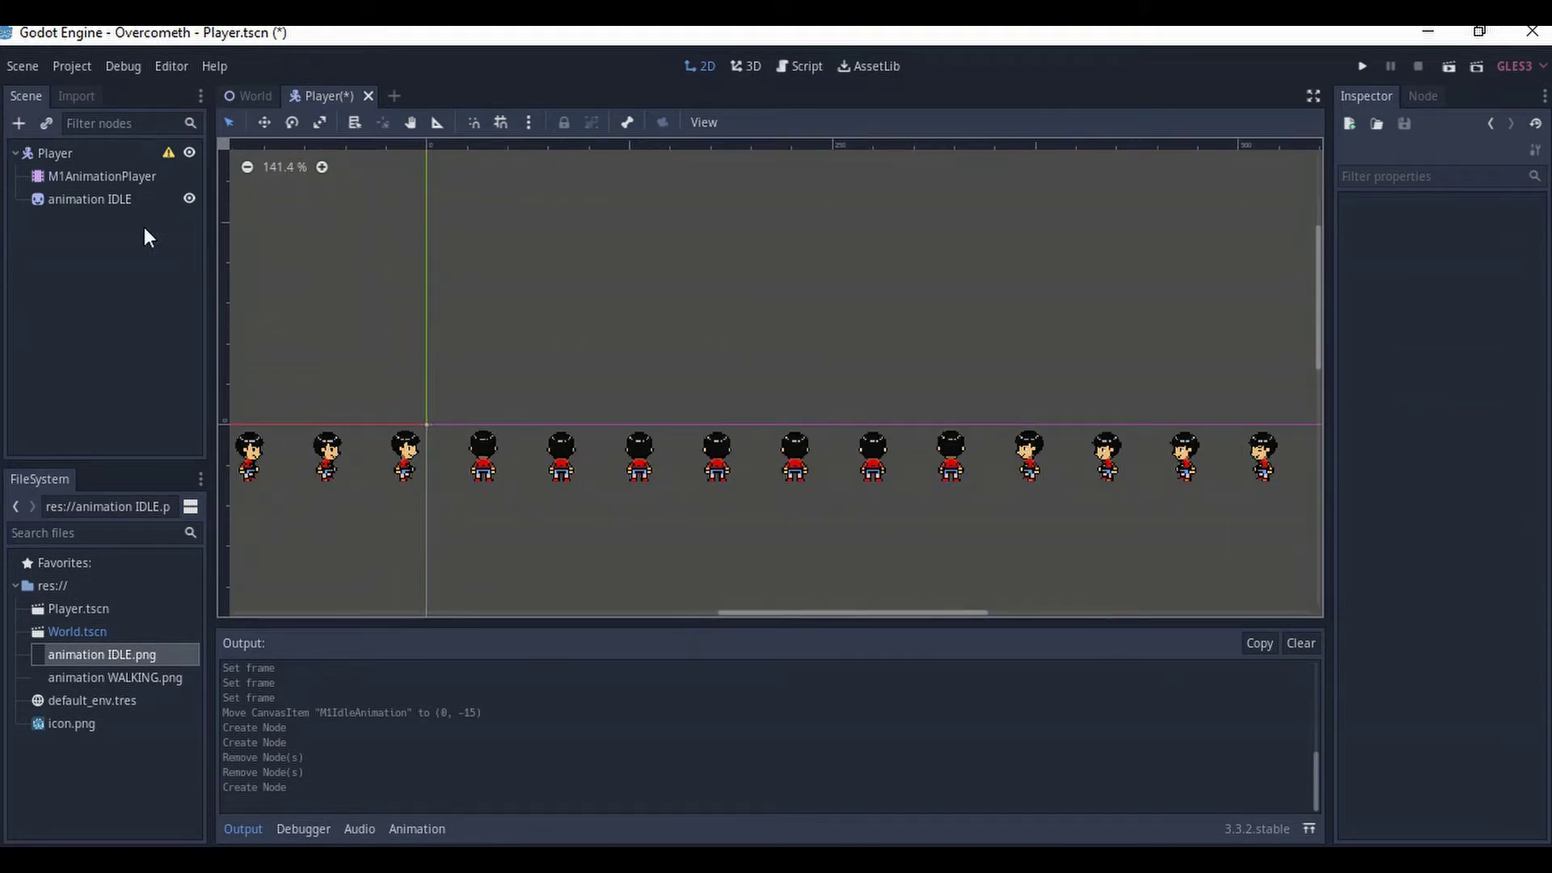
- Rename the idle sprite node to M1IdleAnimation
{"action": "left_click", "coordinate": [119, 199]}
{"action": "left_click", "coordinate": [120, 198]}
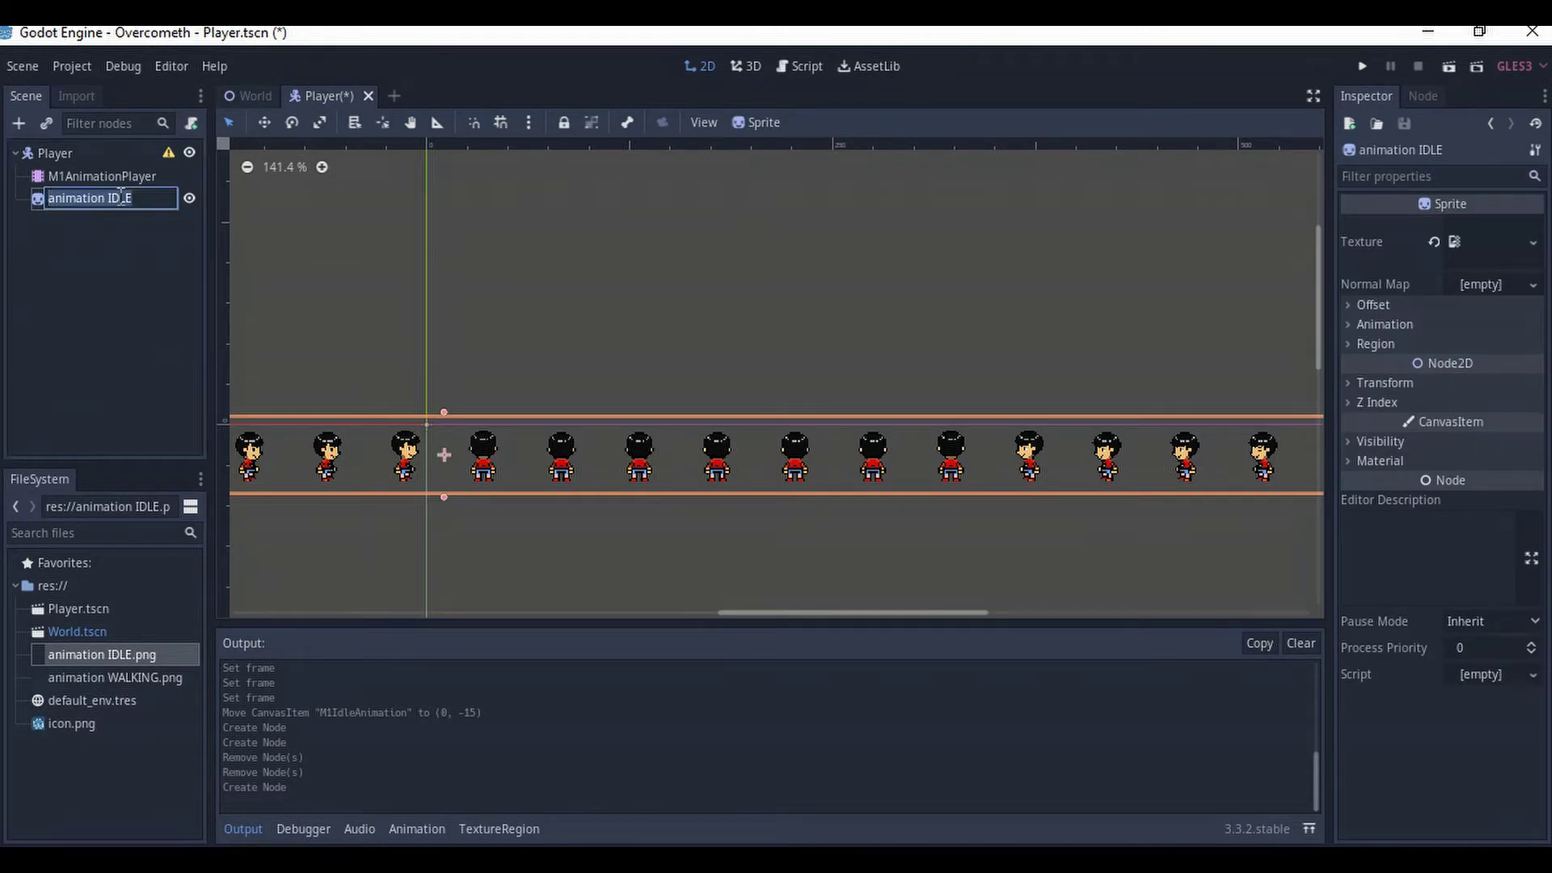
{"action": "type", "text": "M1Idle"}
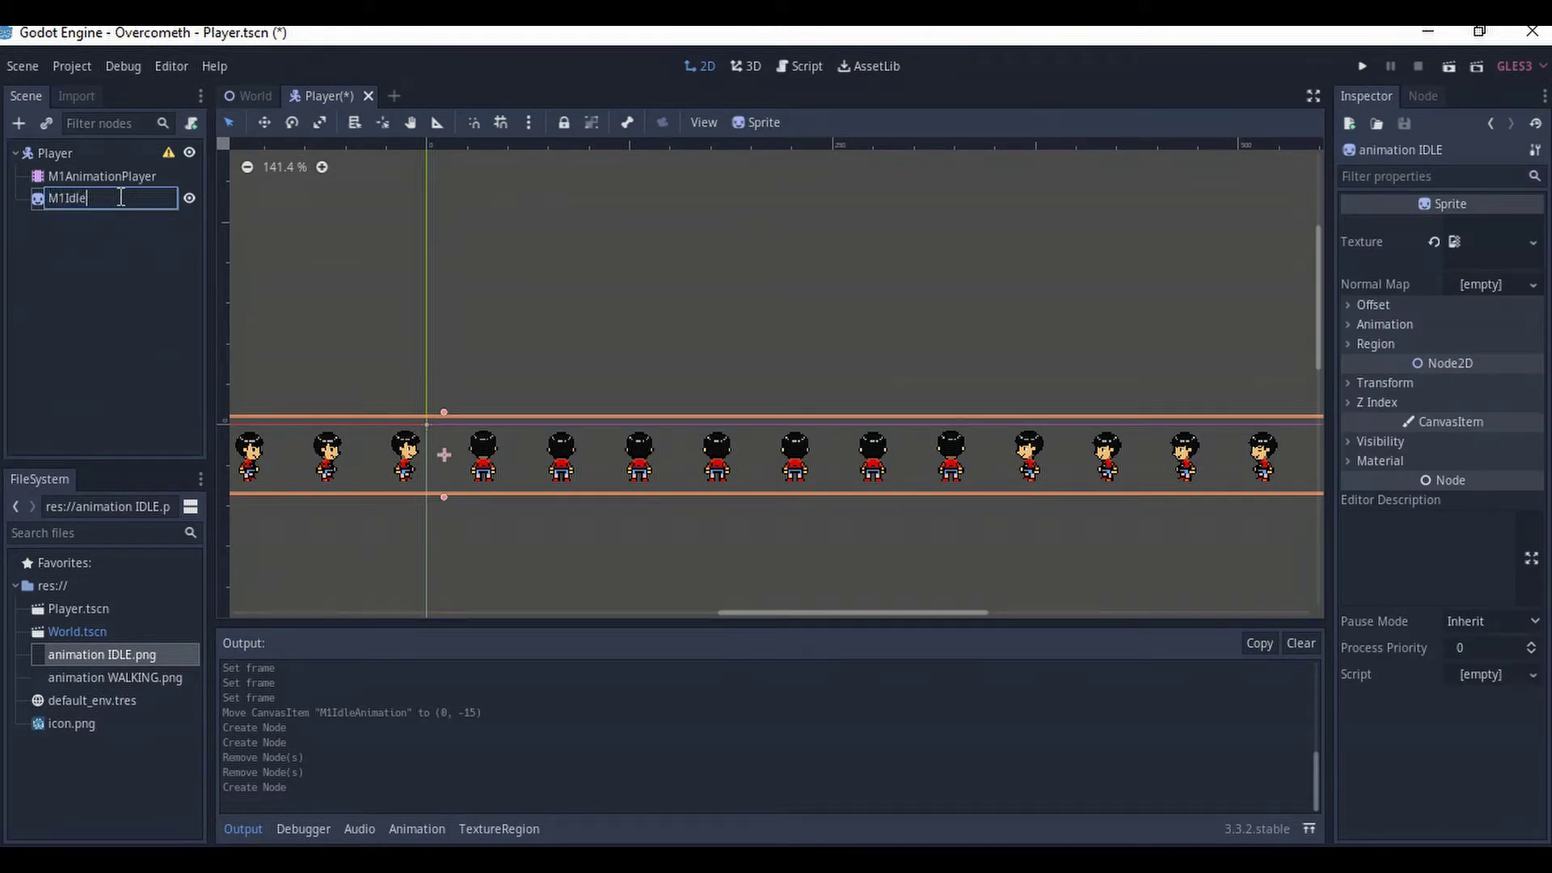
{"action": "type", "text": "Animation"}
{"action": "key", "text": "Return"}
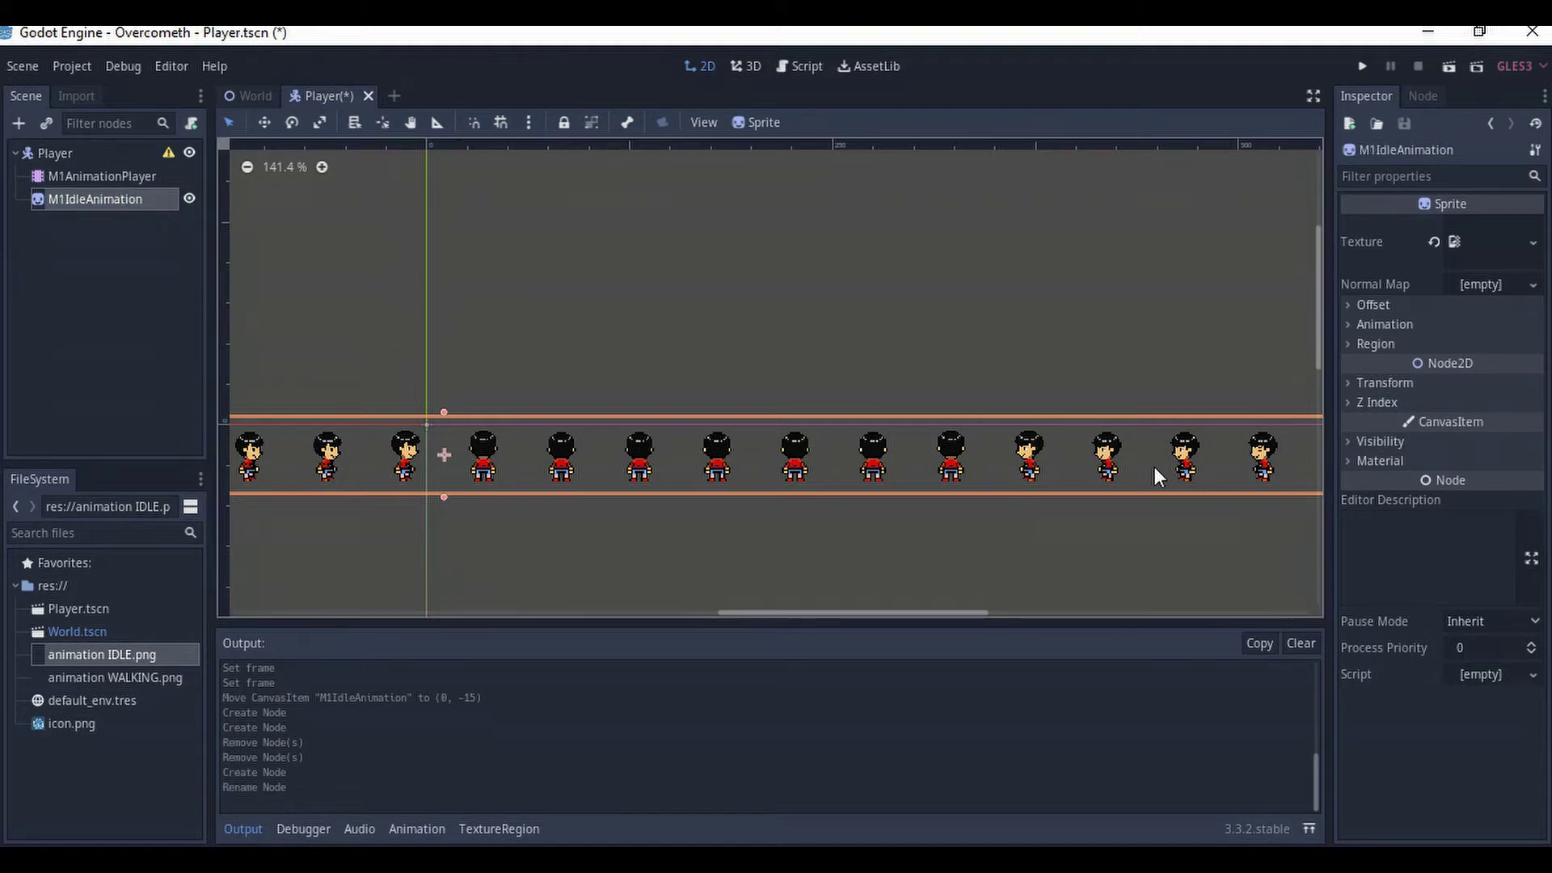
- Set the M1IdleAnimation sprite's Hframes to 28
{"action": "left_click", "coordinate": [1351, 324]}
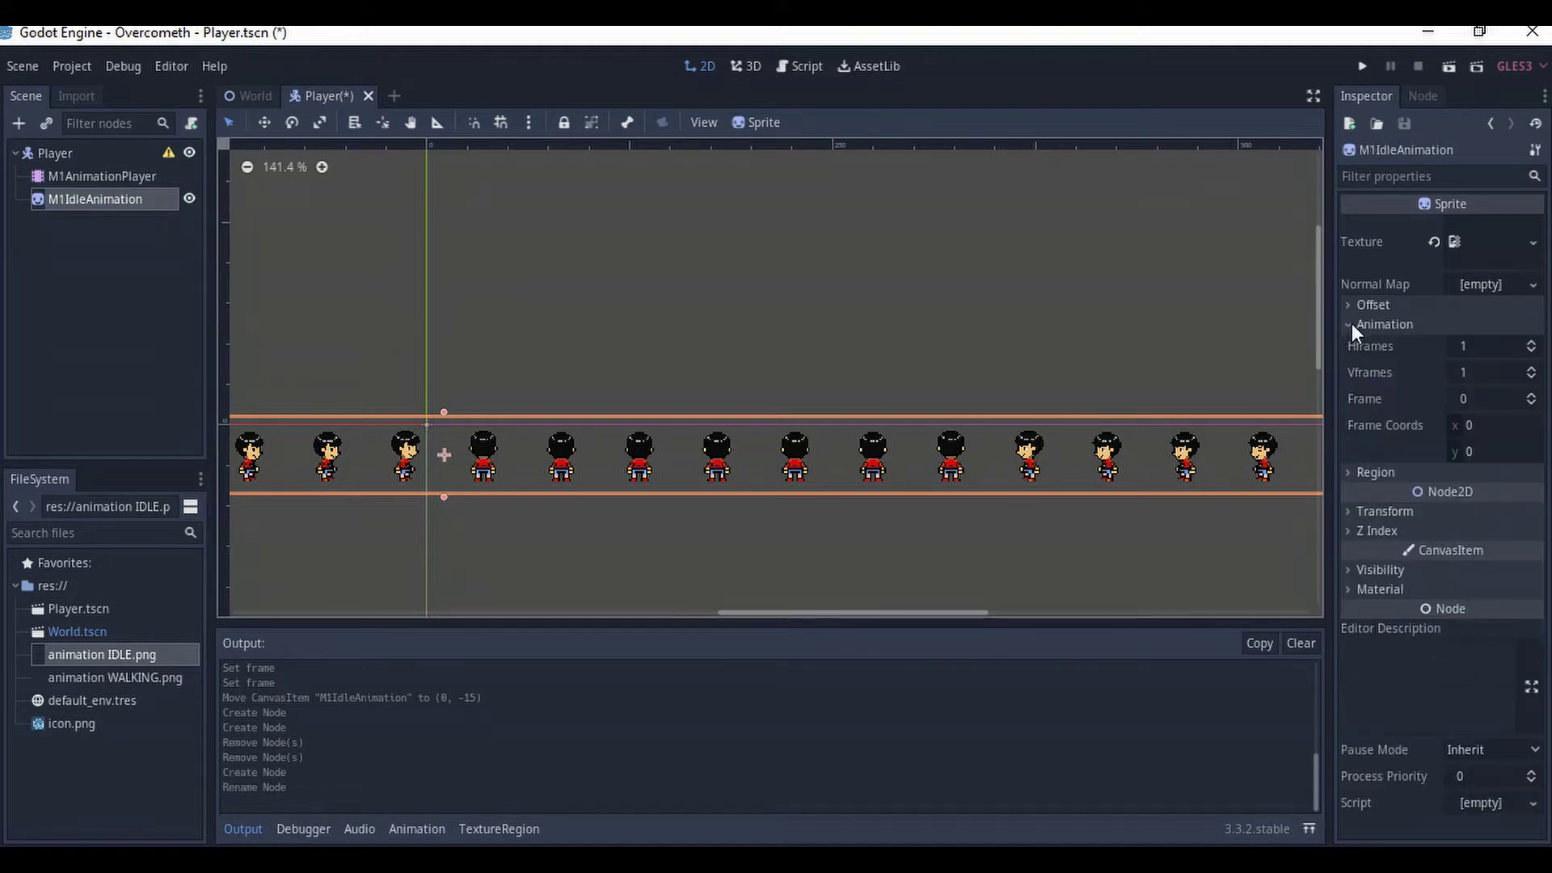
{"action": "left_click", "coordinate": [1476, 347]}
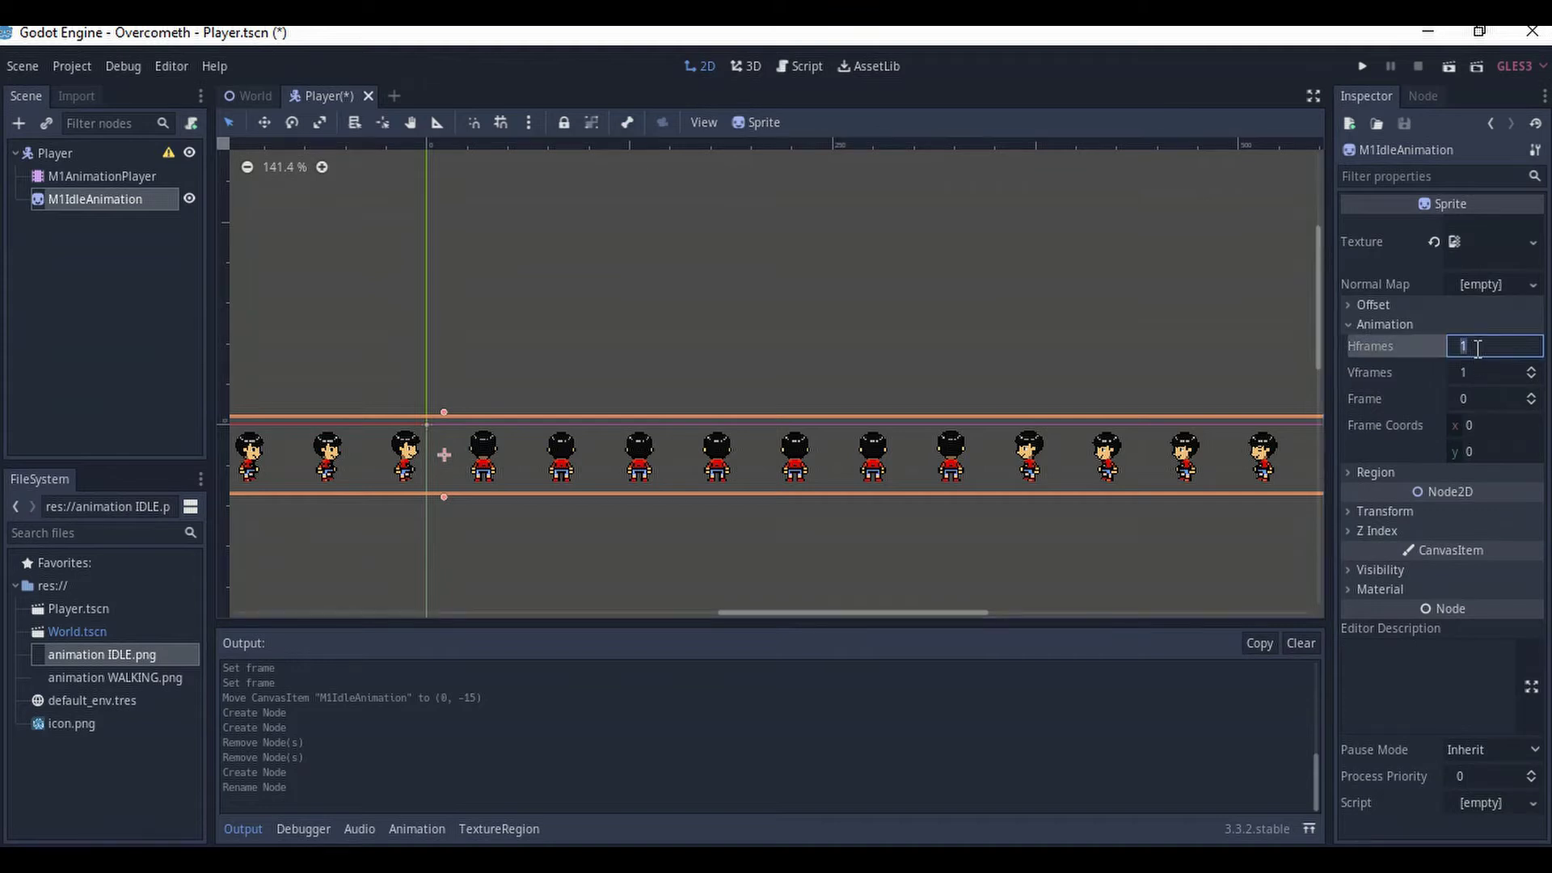
{"action": "type", "text": "28"}
{"action": "left_click", "coordinate": [1493, 402]}
- Enable Grid Snap and move the idle sprite onto the grid at (0, -16)
{"action": "scroll", "coordinate": [449, 469], "scroll_direction": "up", "scroll_amount": 5}
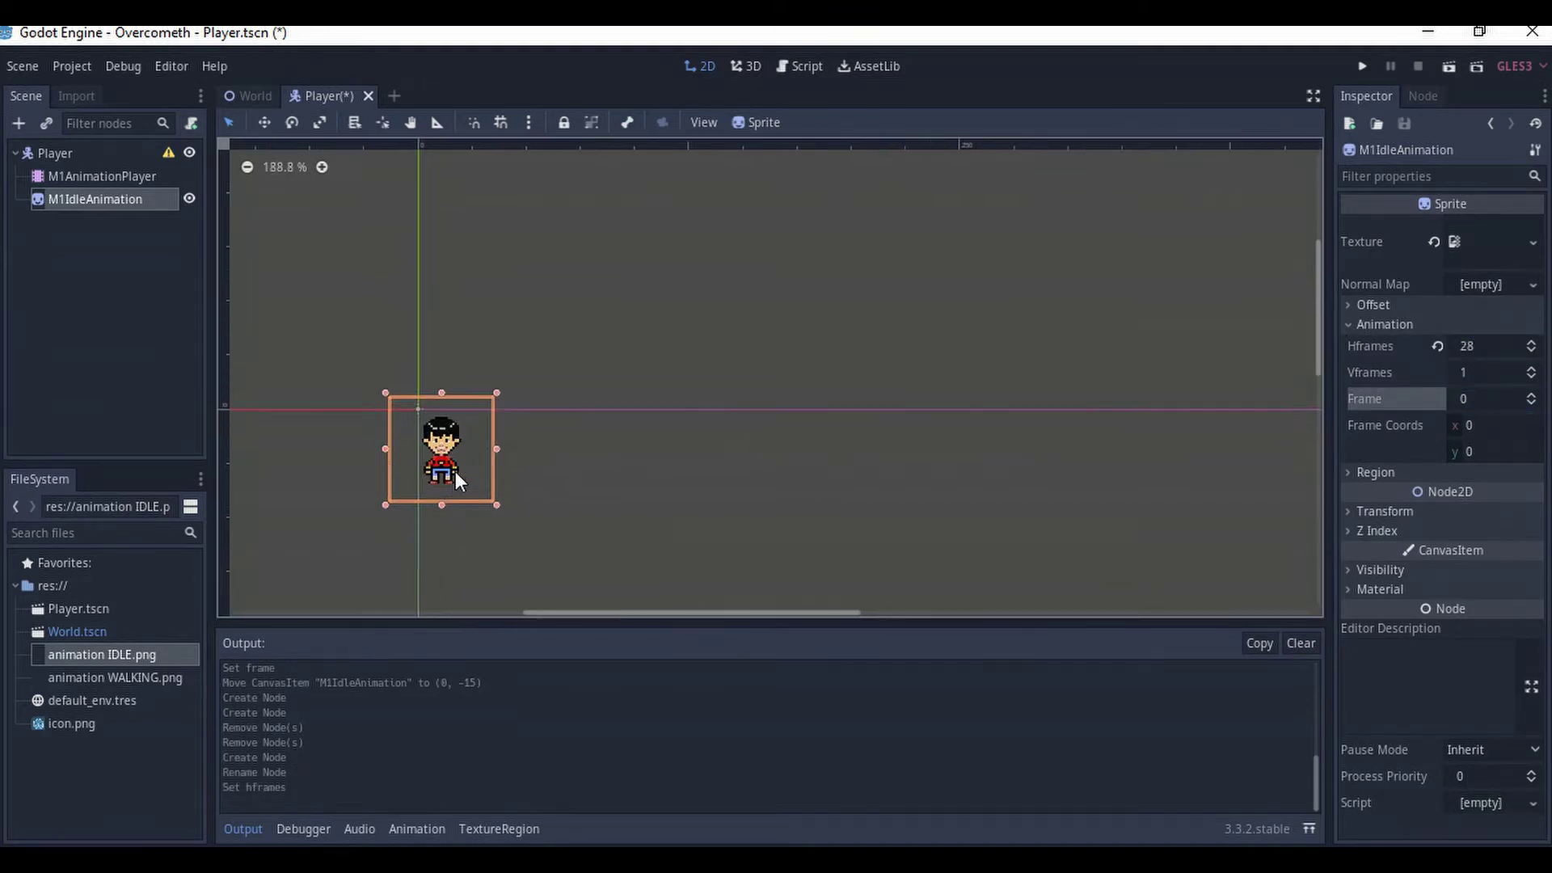
{"action": "left_click_drag", "start_coordinate": [437, 472], "coordinate": [388, 322]}
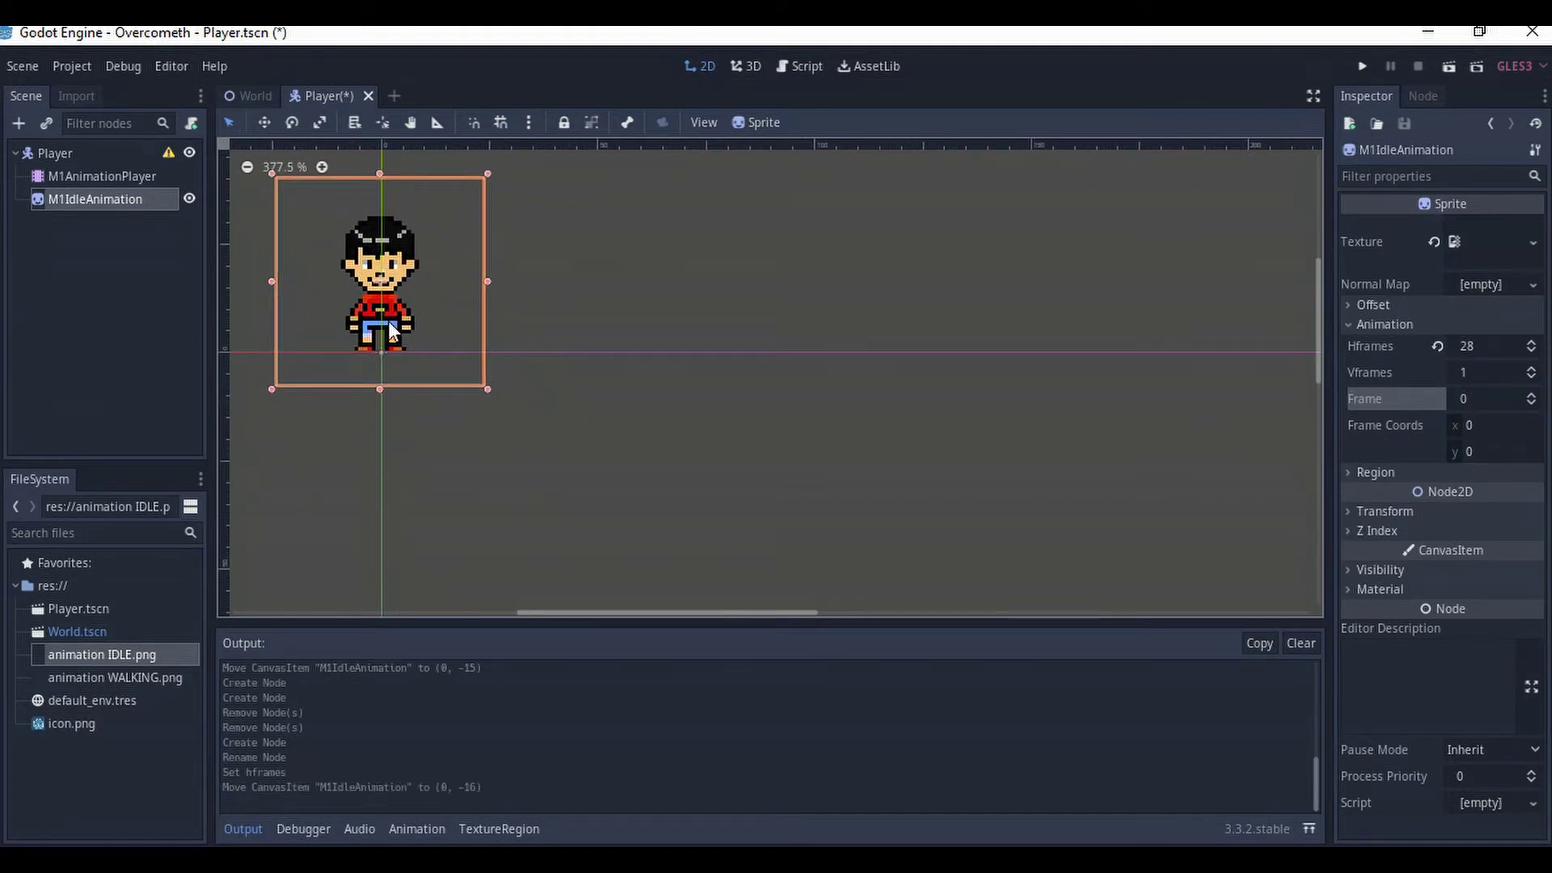
{"action": "left_click", "coordinate": [499, 122]}
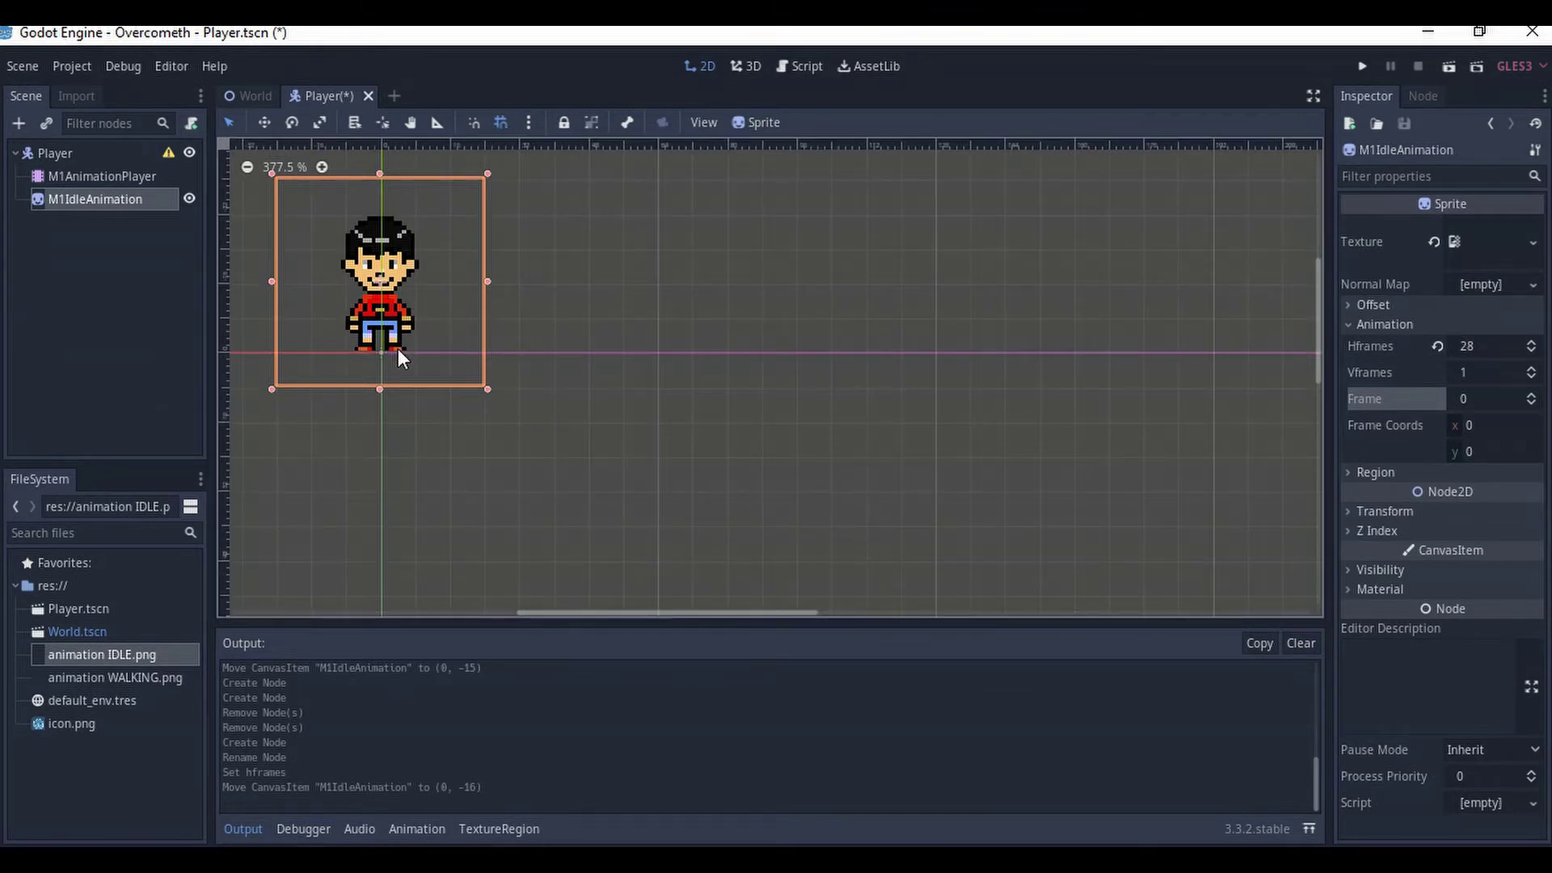
{"action": "left_click_drag", "start_coordinate": [405, 348], "coordinate": [363, 327]}
{"action": "left_click", "coordinate": [371, 337]}
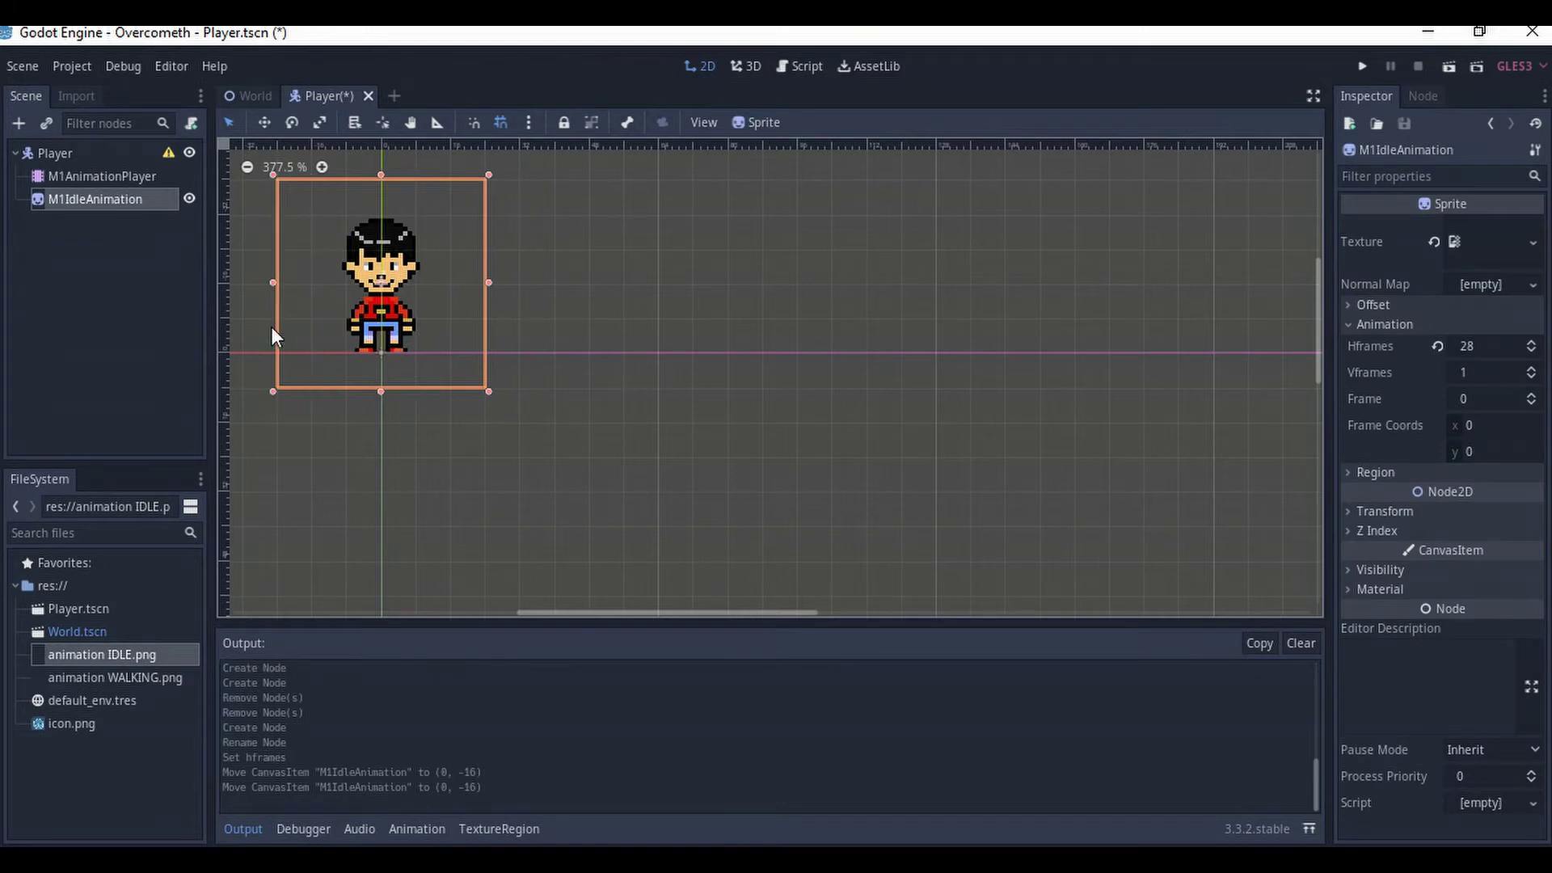
- Add animation WALKING.png as a sprite directly under Player, named M1WalkingAnimation
{"action": "left_click_drag", "start_coordinate": [108, 679], "coordinate": [422, 487]}
{"action": "left_click", "coordinate": [118, 222]}
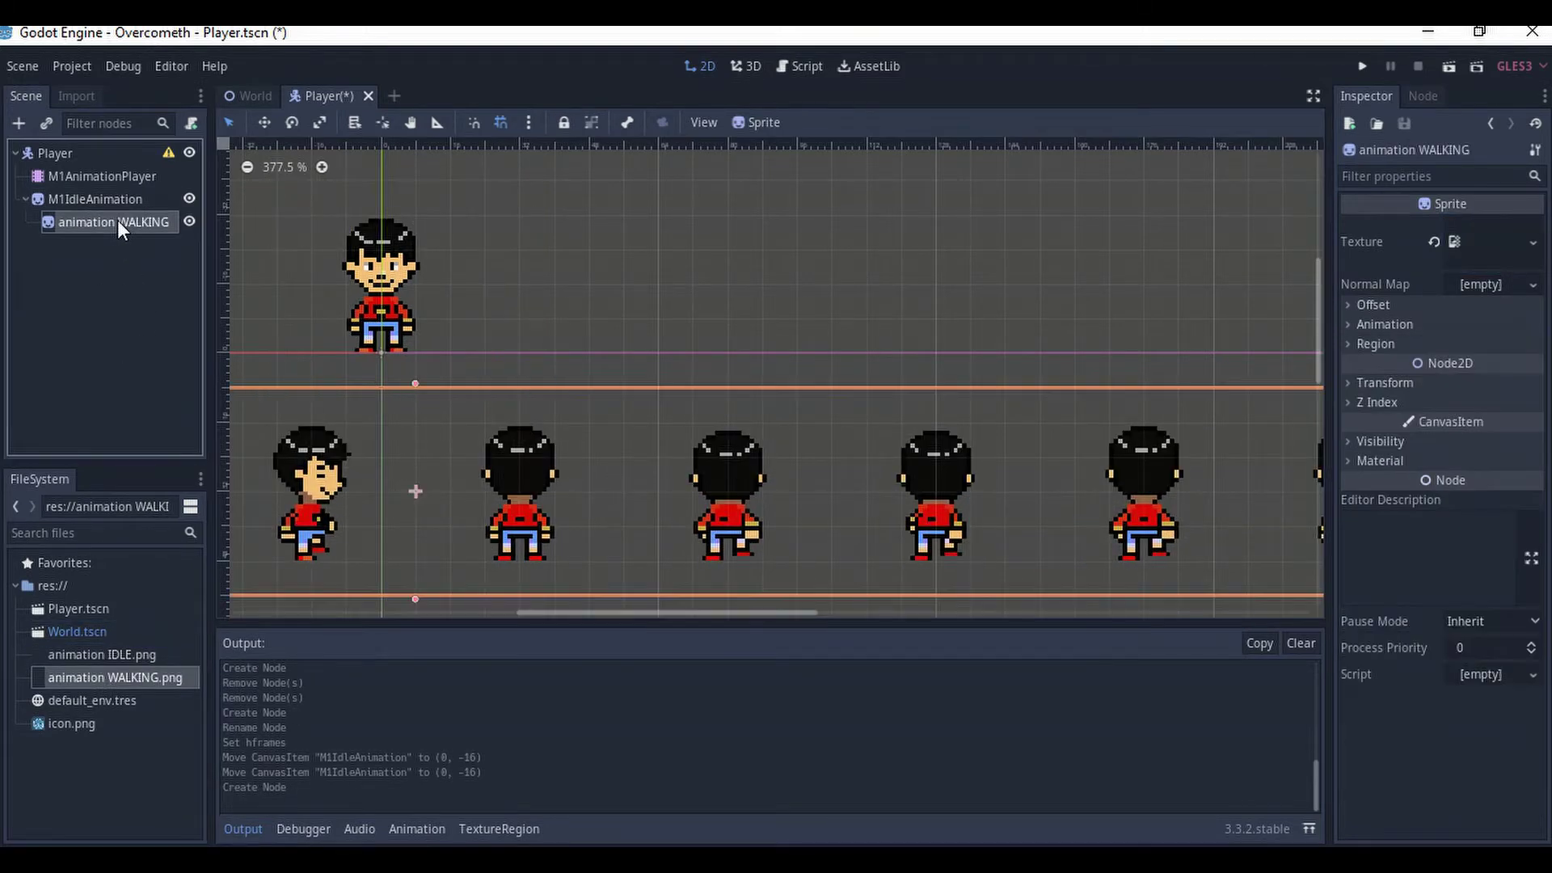
{"action": "left_click_drag", "start_coordinate": [118, 221], "coordinate": [84, 222]}
{"action": "double_click", "coordinate": [87, 221]}
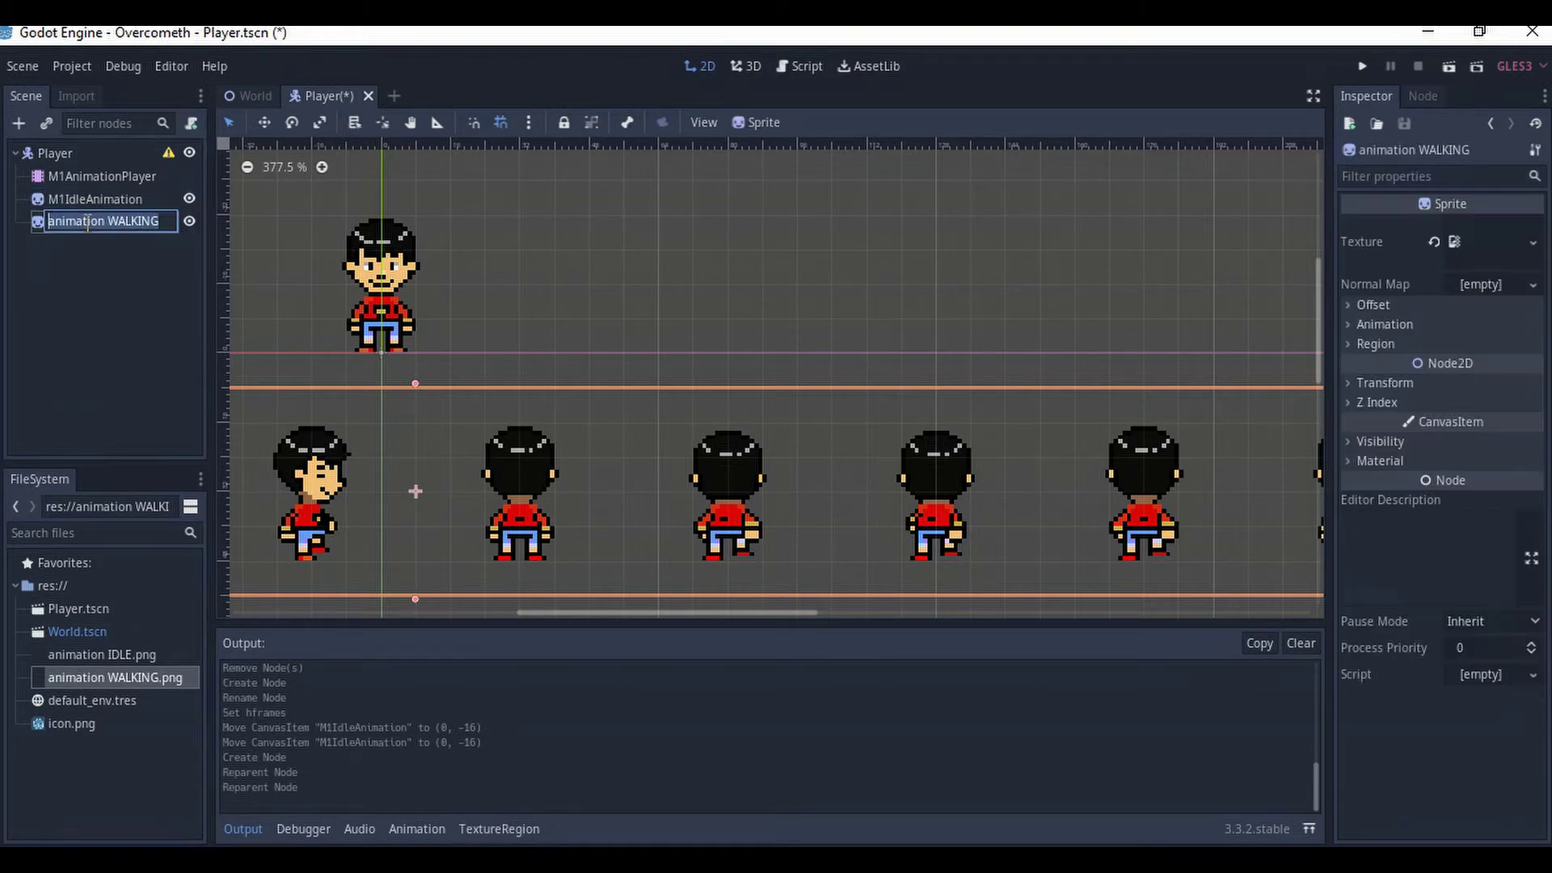
{"action": "type", "text": "M"}
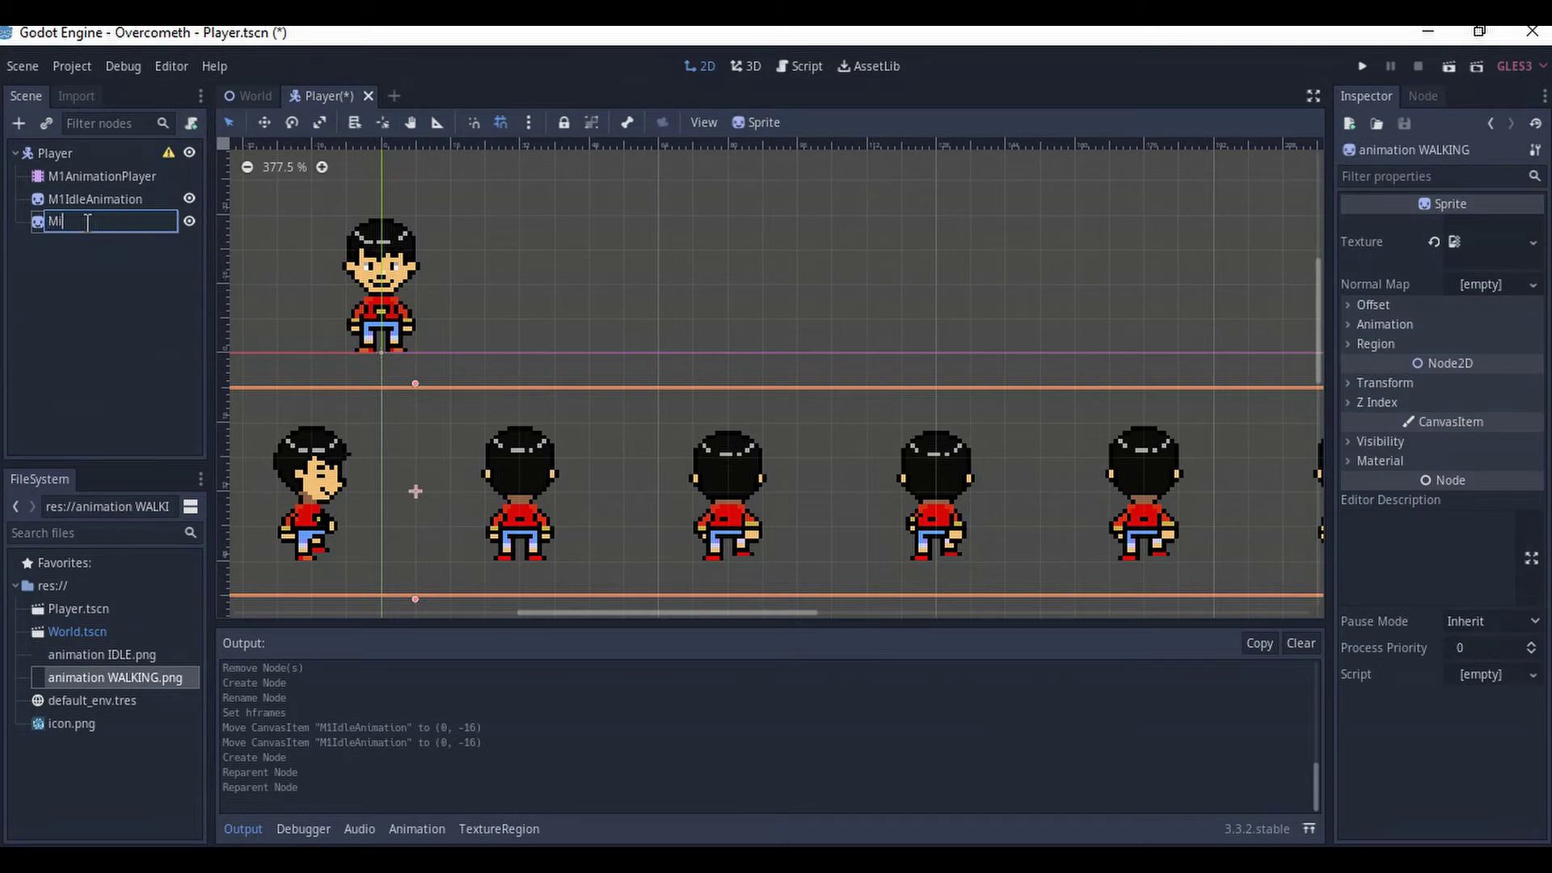
{"action": "type", "text": "1WalkingAnimation"}
{"action": "key", "text": "Return"}
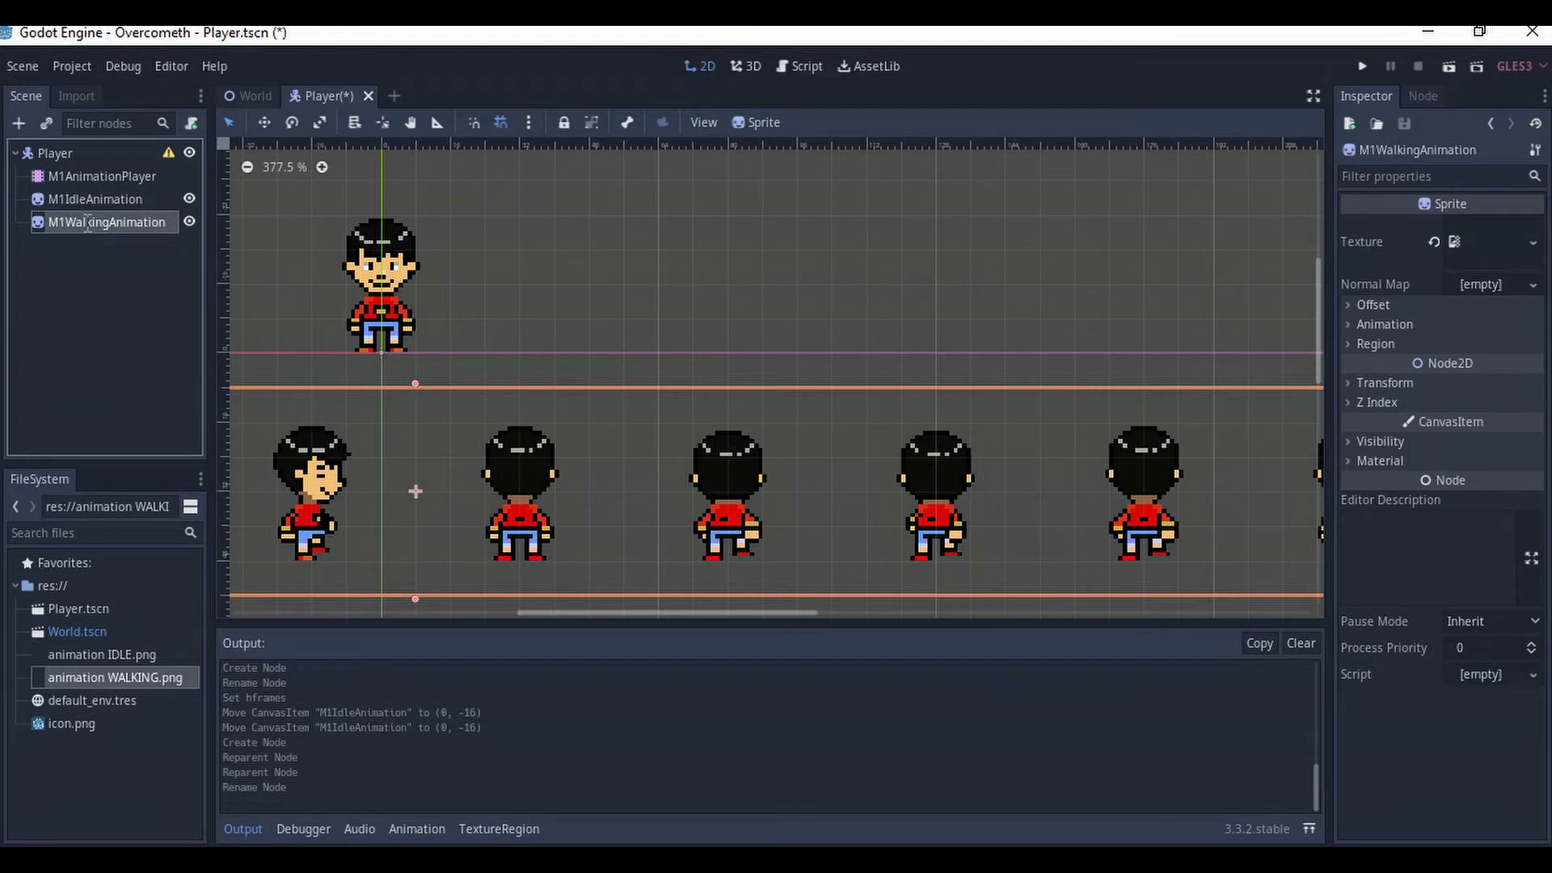
- Set the M1WalkingAnimation sprite's Hframes to 32
{"action": "left_click", "coordinate": [114, 270]}
{"action": "left_click", "coordinate": [109, 221]}
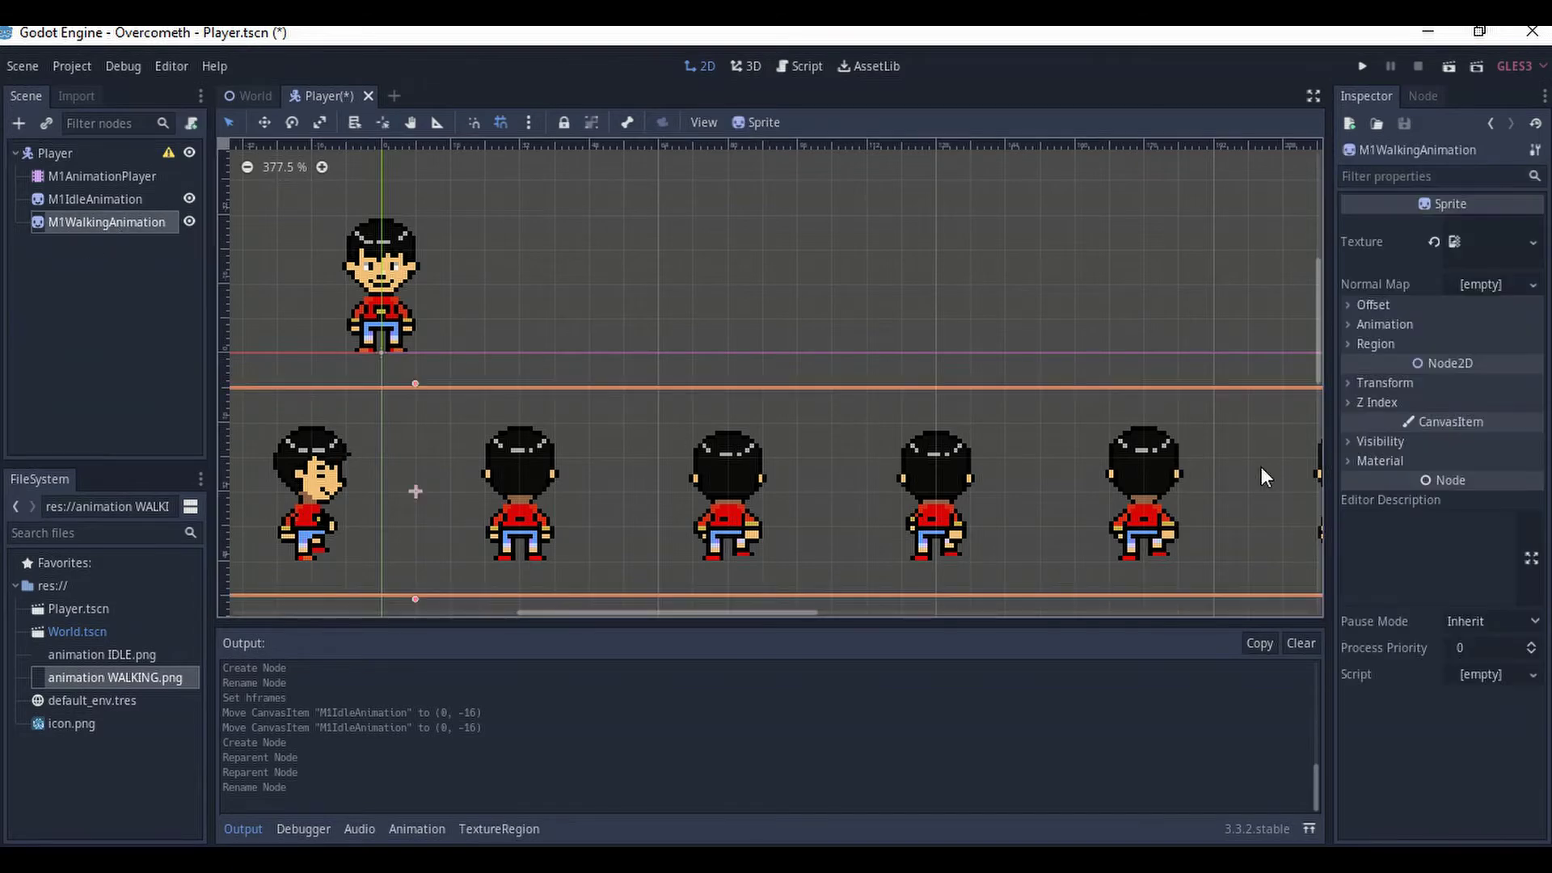
{"action": "left_click", "coordinate": [1367, 324]}
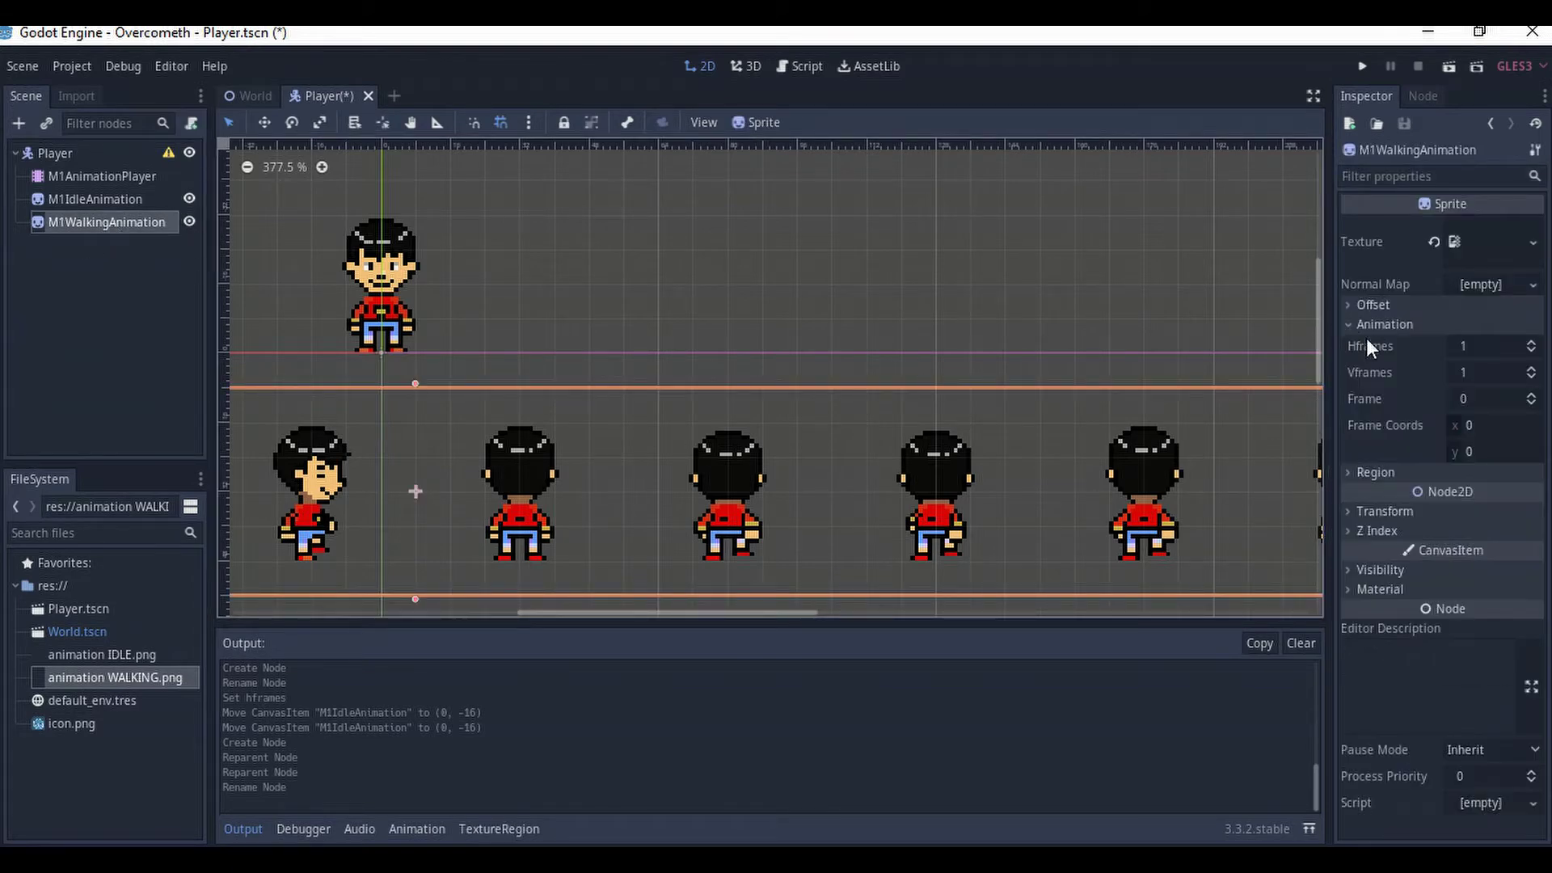
{"action": "left_click", "coordinate": [1481, 346]}
{"action": "type", "text": "32"}
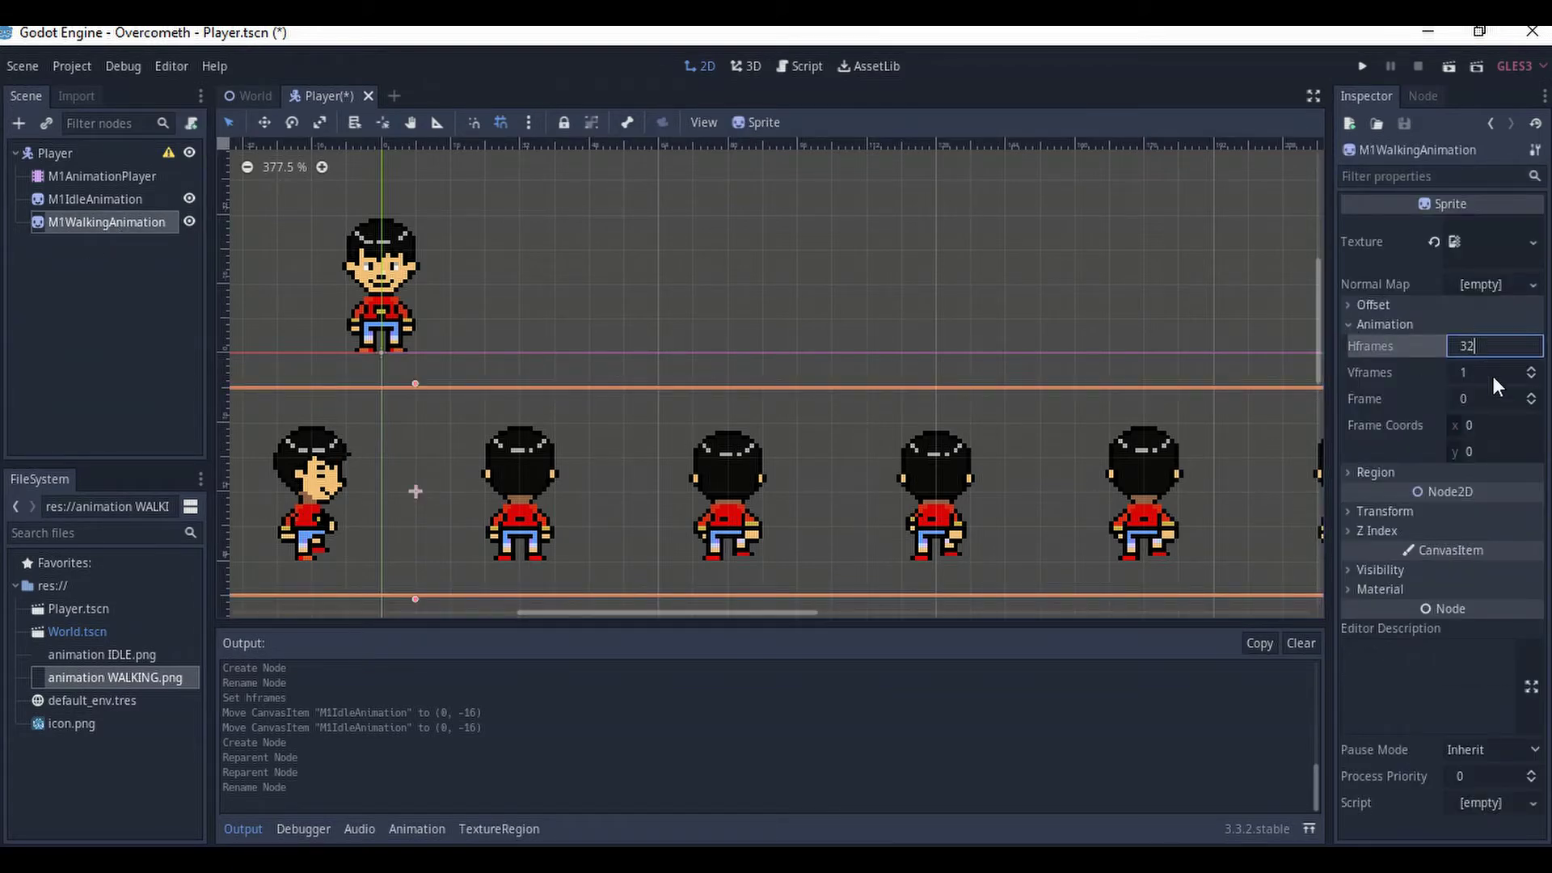
{"action": "key", "text": "Return"}
- Move the walking sprite onto the idle sprite at (0, -16)
{"action": "scroll", "coordinate": [434, 508], "scroll_direction": "up", "scroll_amount": 2}
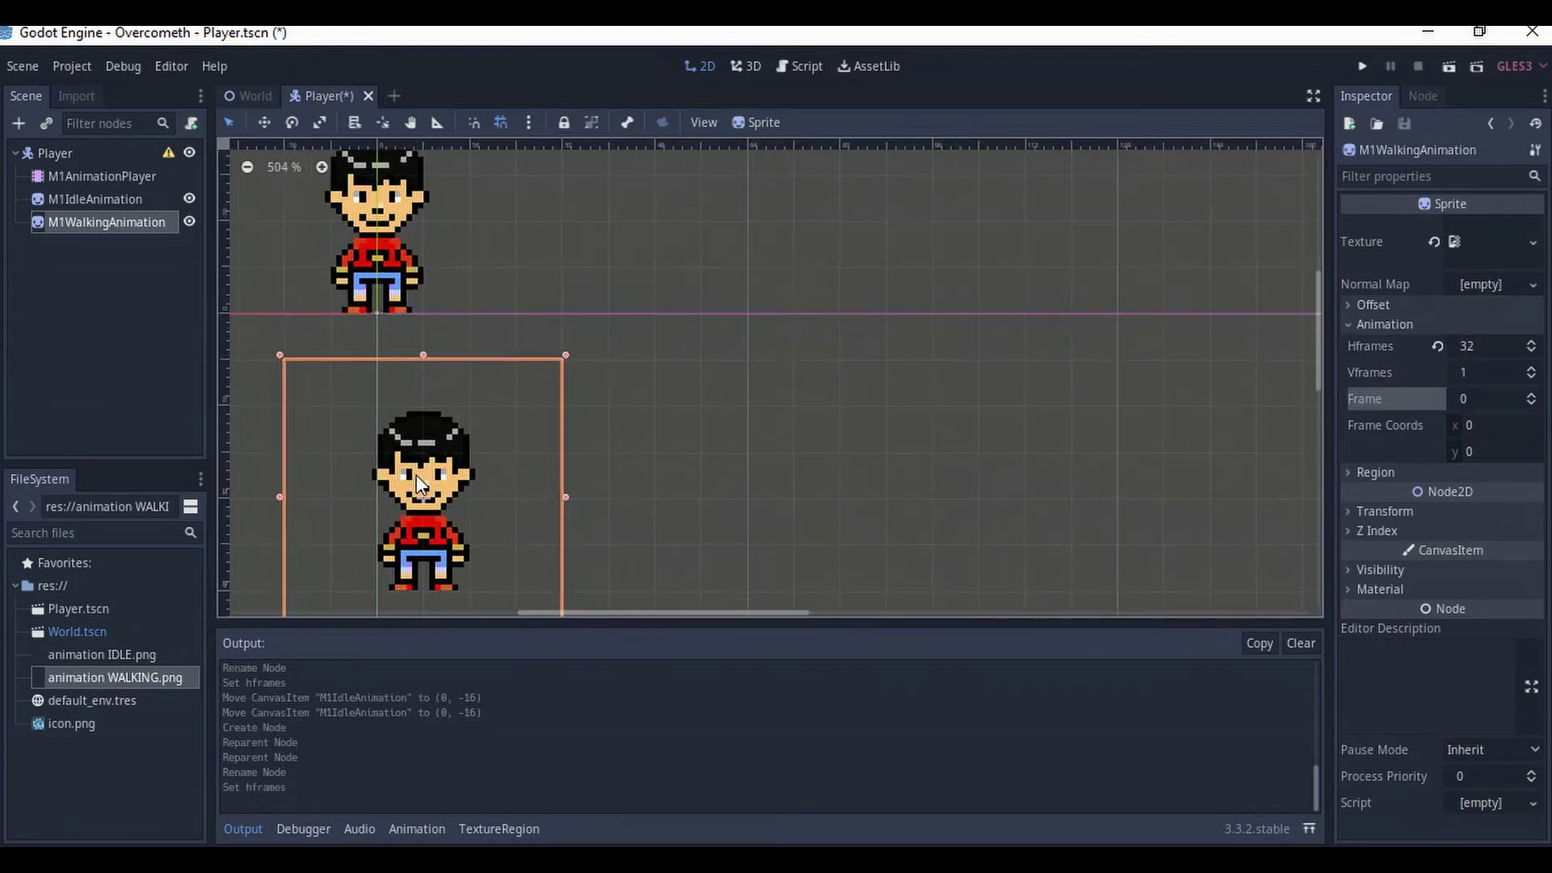
{"action": "scroll", "coordinate": [458, 532], "scroll_direction": "down", "scroll_amount": 3}
{"action": "left_click", "coordinate": [458, 522]}
{"action": "left_click", "coordinate": [445, 529]}
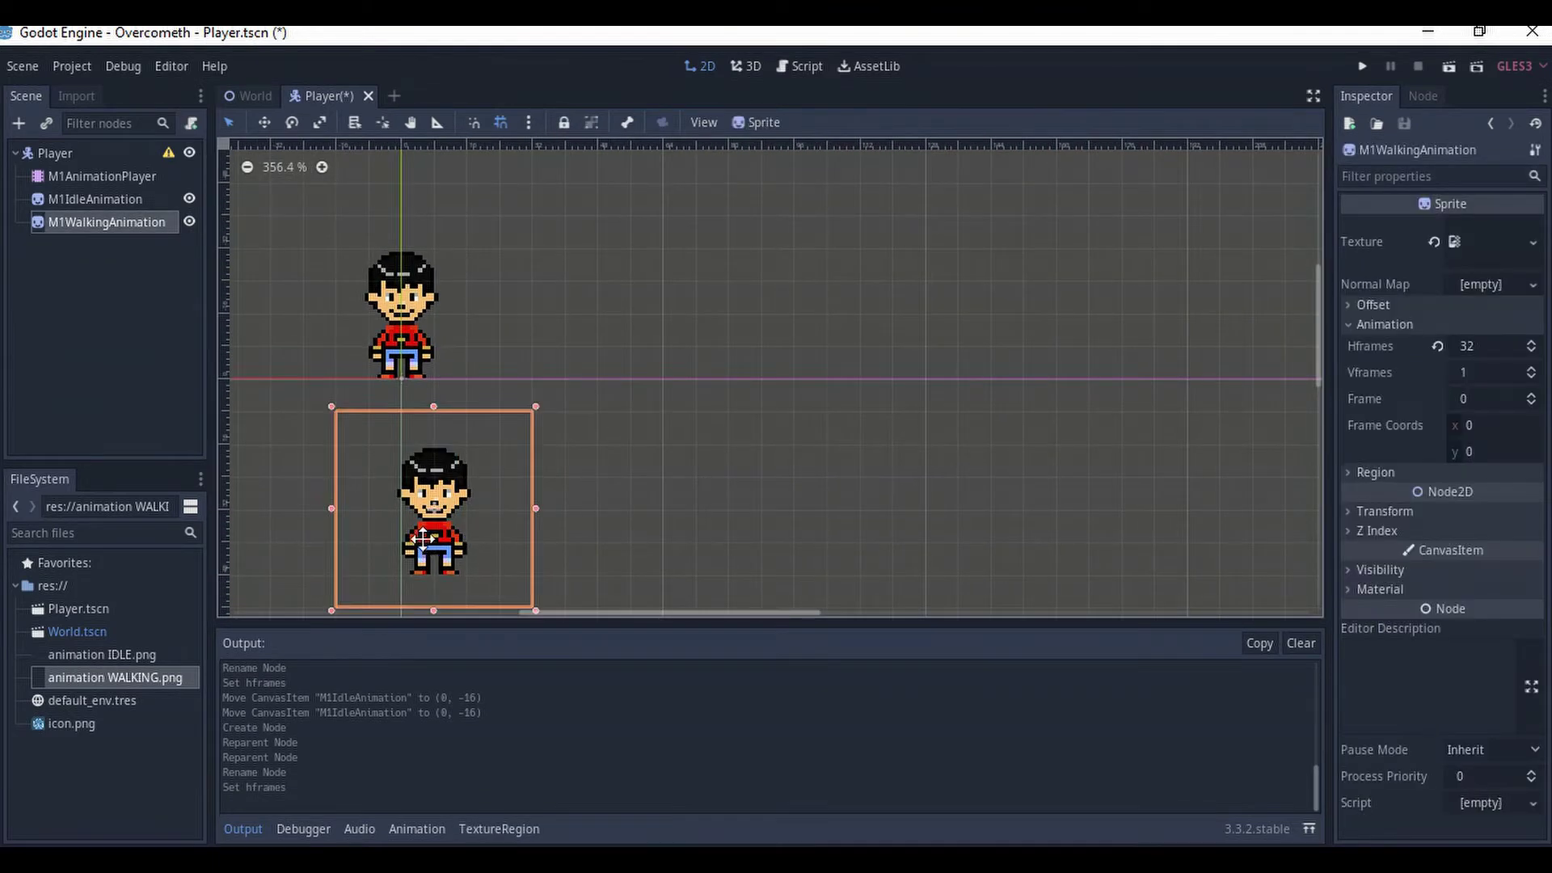
{"action": "left_click_drag", "start_coordinate": [418, 538], "coordinate": [387, 351]}
{"action": "left_click", "coordinate": [106, 312]}
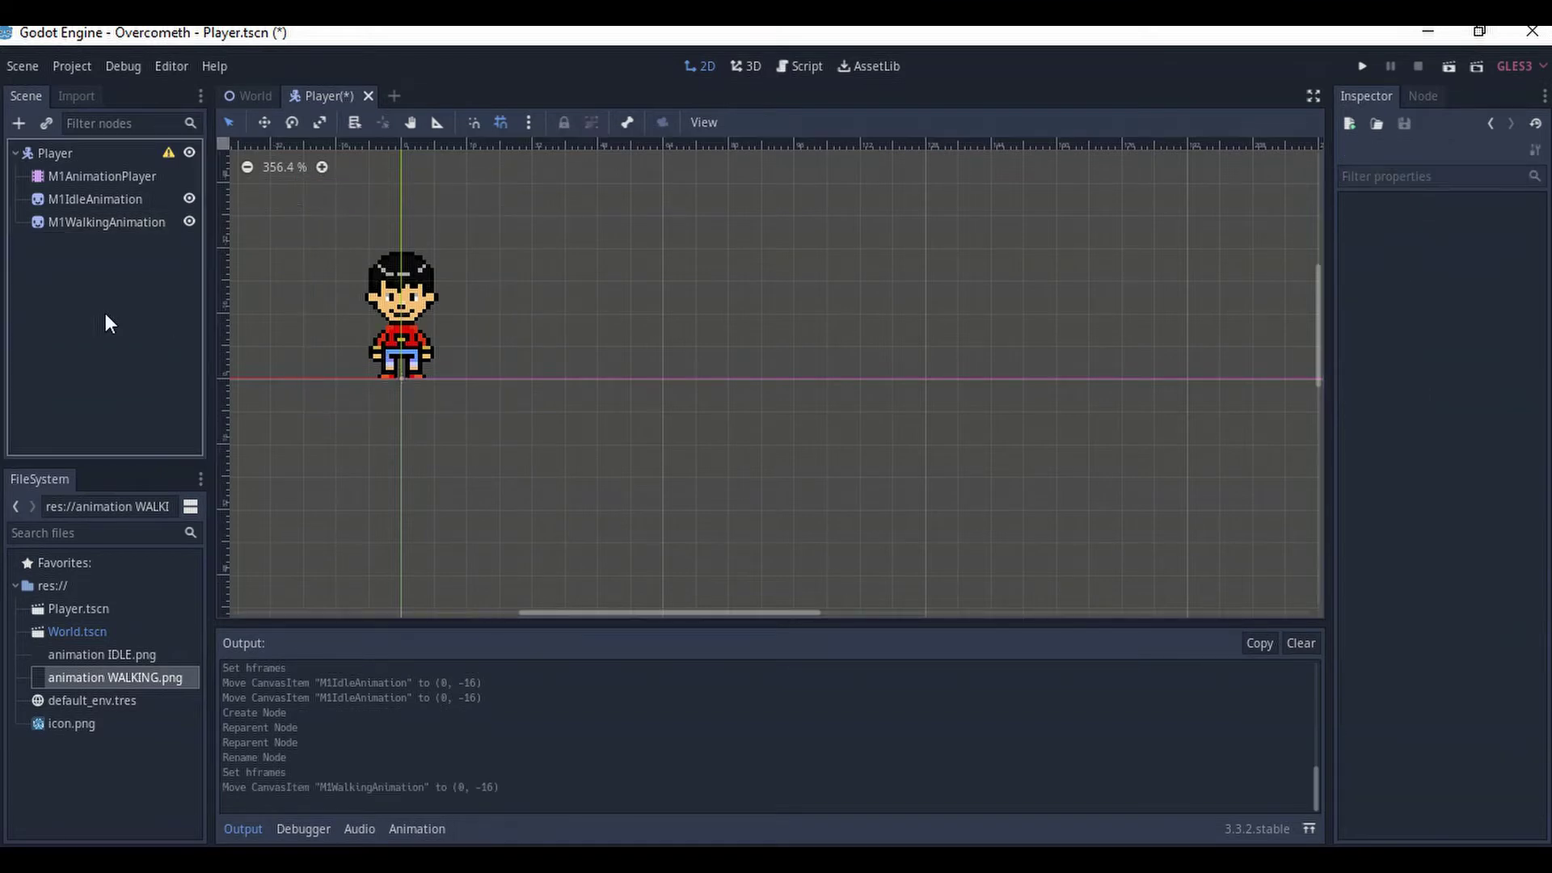
- Move M1AnimationPlayer below M1WalkingAnimation and open the Player node's context menu
{"action": "left_click_drag", "start_coordinate": [119, 178], "coordinate": [103, 231]}
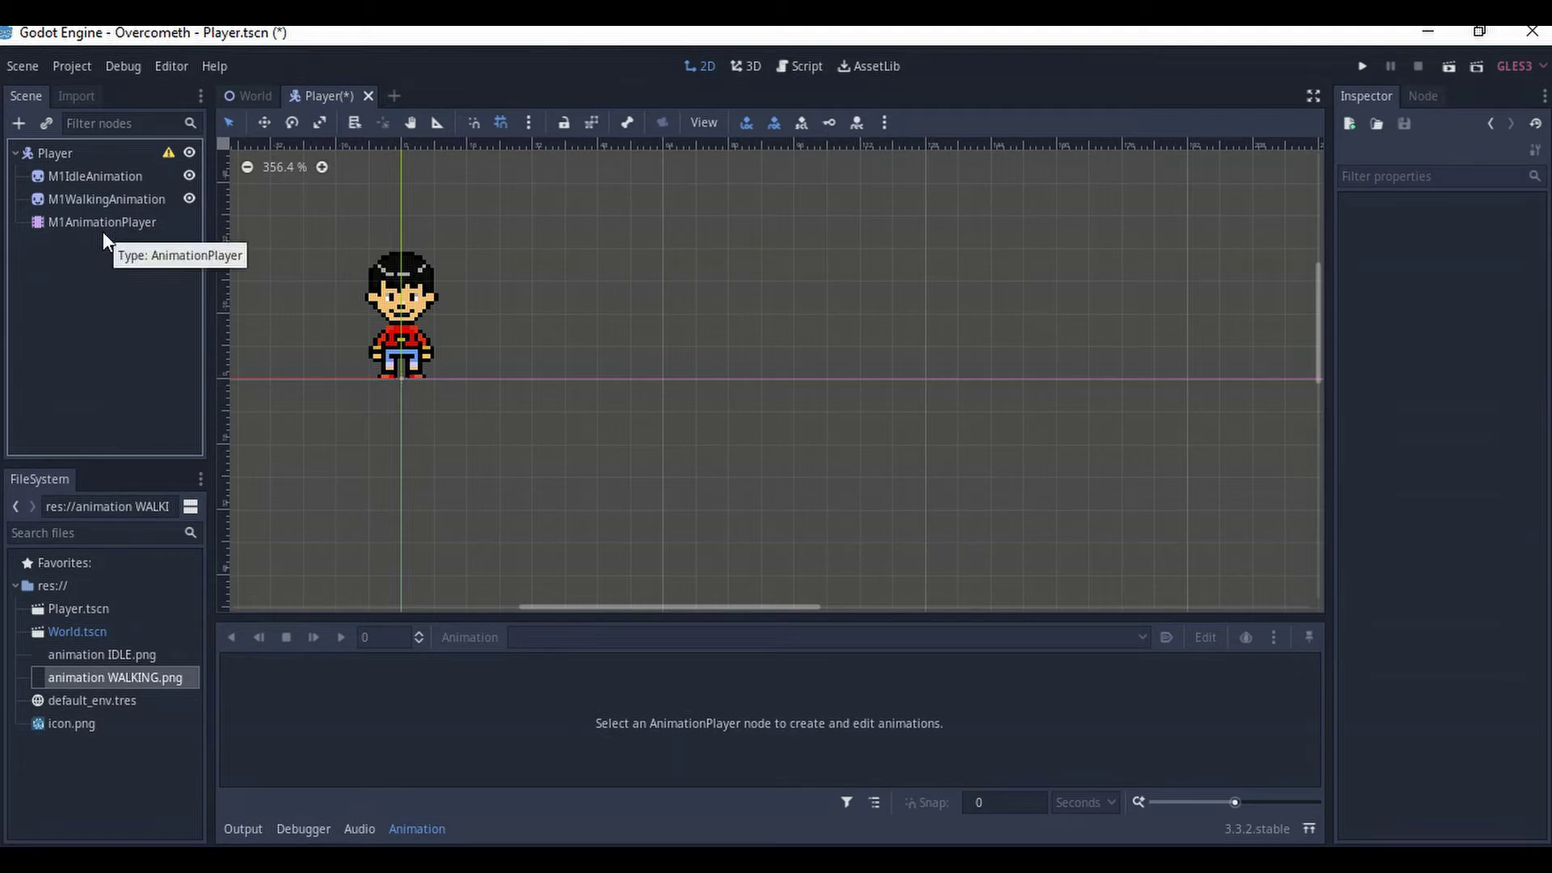
{"action": "left_click", "coordinate": [138, 152]}
{"action": "right_click", "coordinate": [137, 153]}
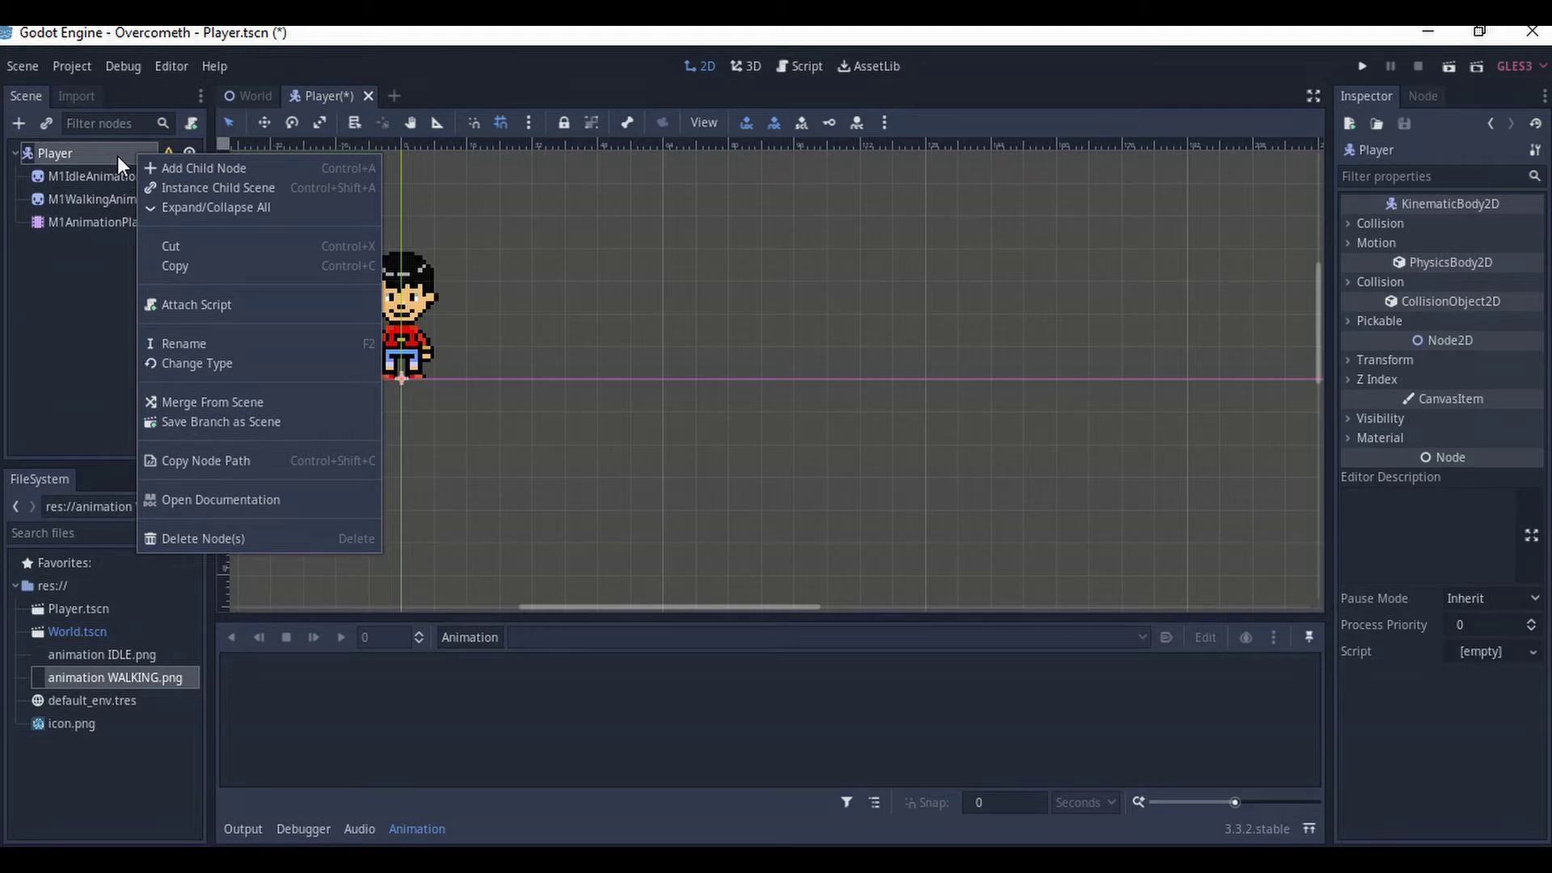
- Add a CollisionShape2D child under Player, found by searching 'coll'
{"action": "left_click", "coordinate": [163, 166]}
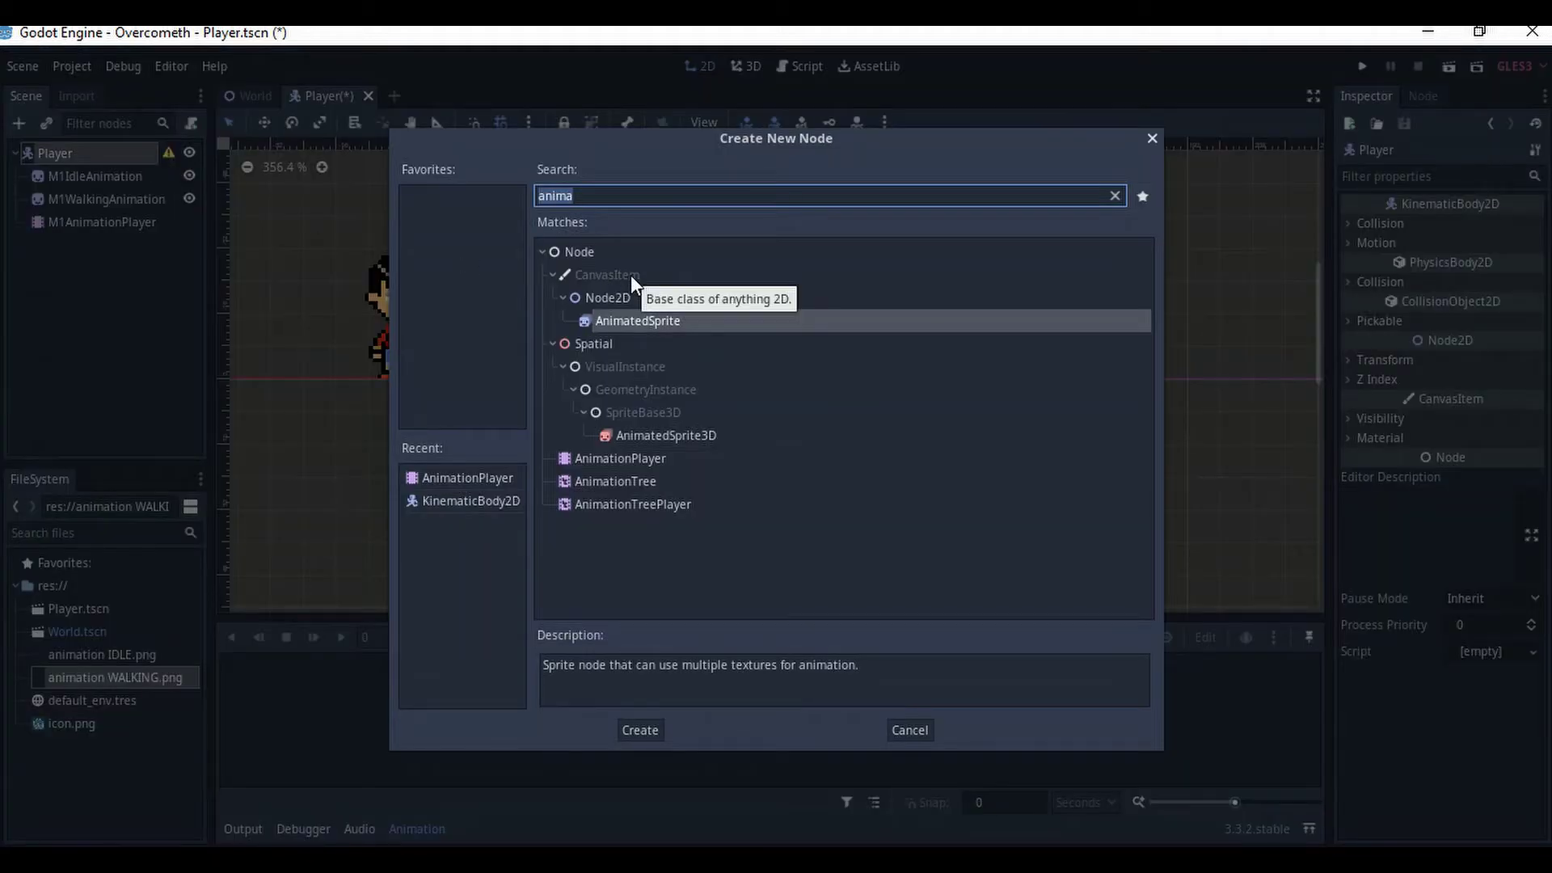
{"action": "type", "text": "c"}
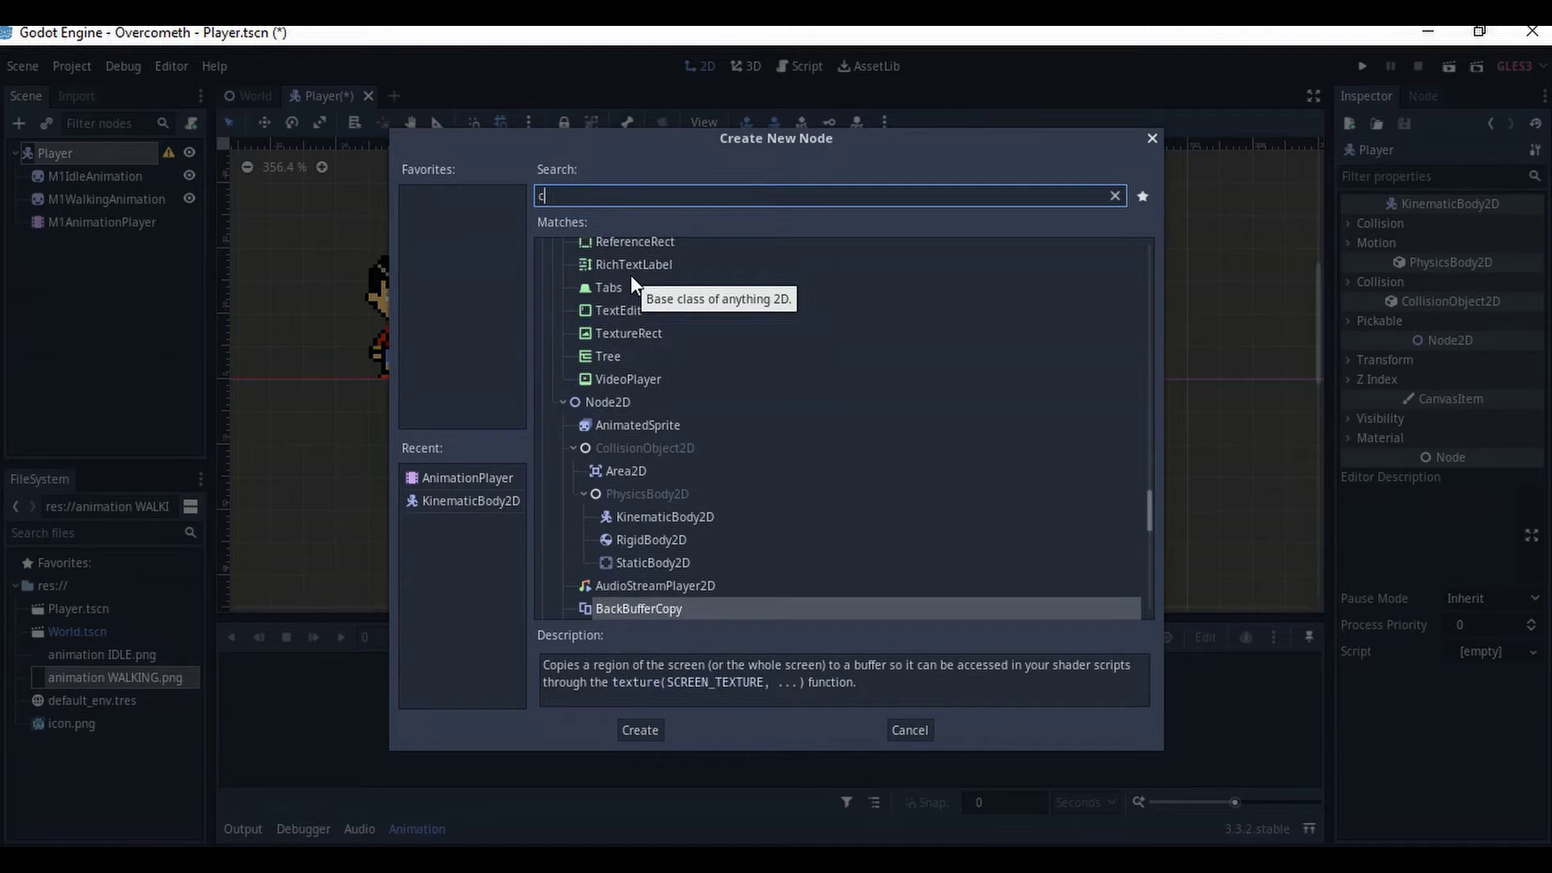
{"action": "type", "text": "oll"}
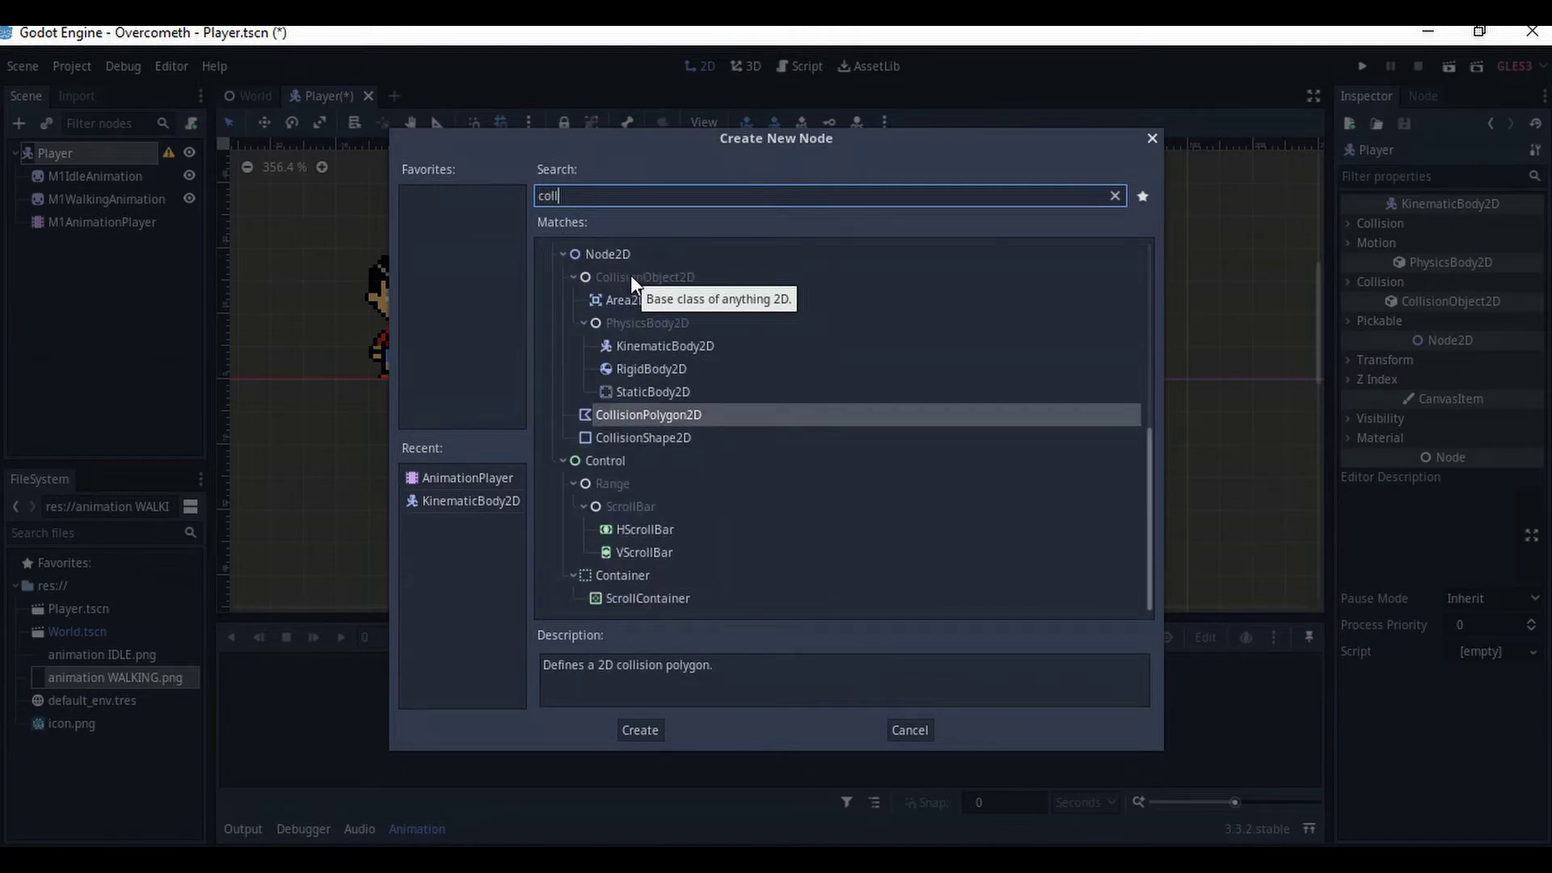
{"action": "left_click", "coordinate": [707, 439]}
{"action": "double_click", "coordinate": [706, 439]}
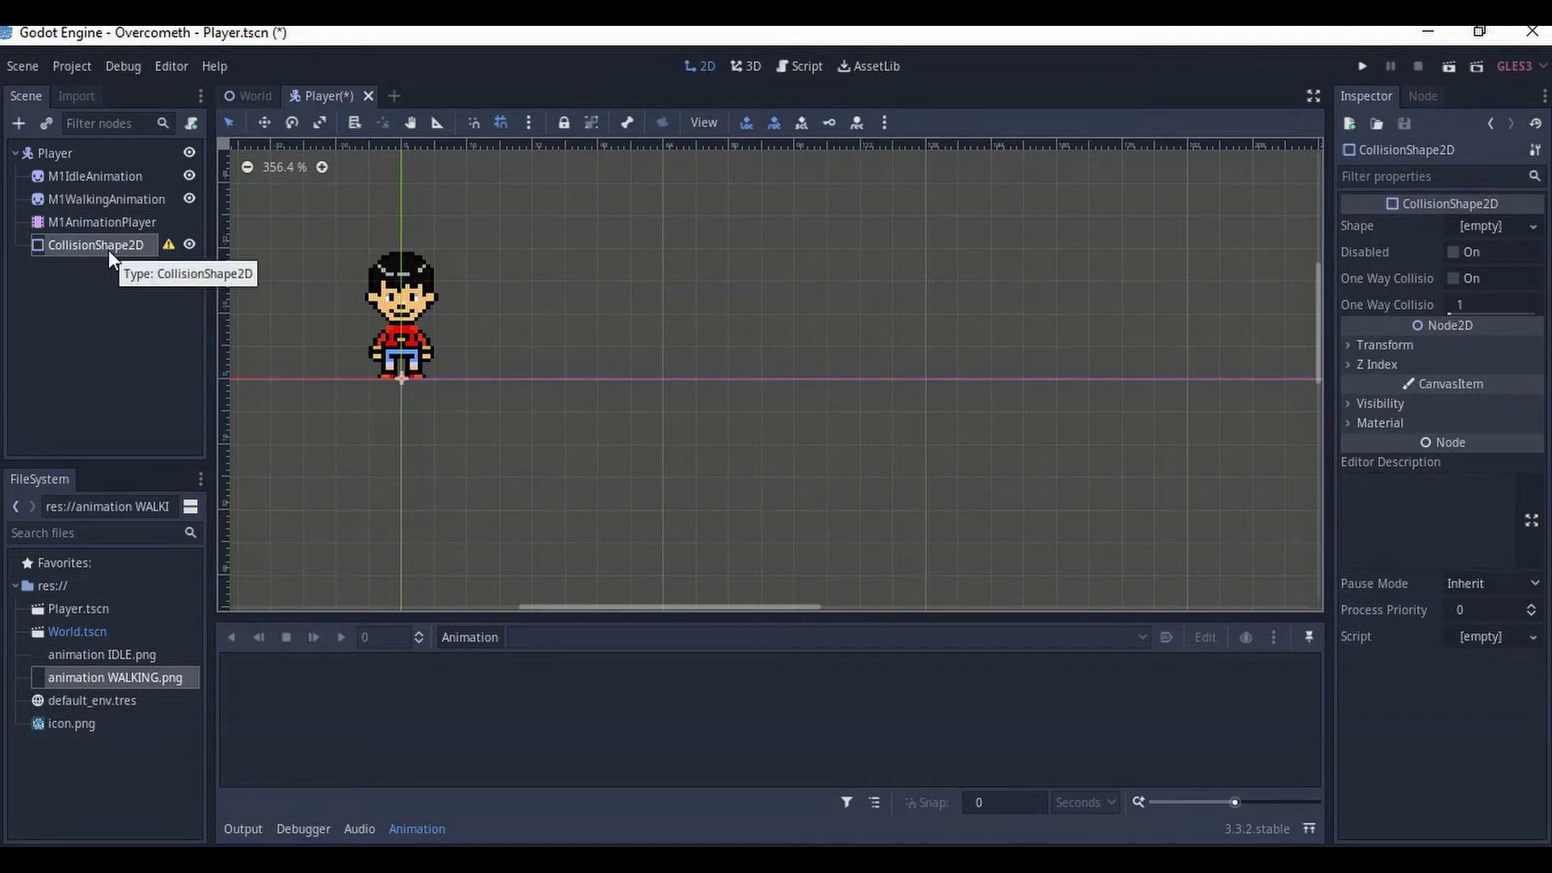
- Give the CollisionShape2D a new CapsuleShape2D and shorten it to fit the character
{"action": "left_click", "coordinate": [1513, 220]}
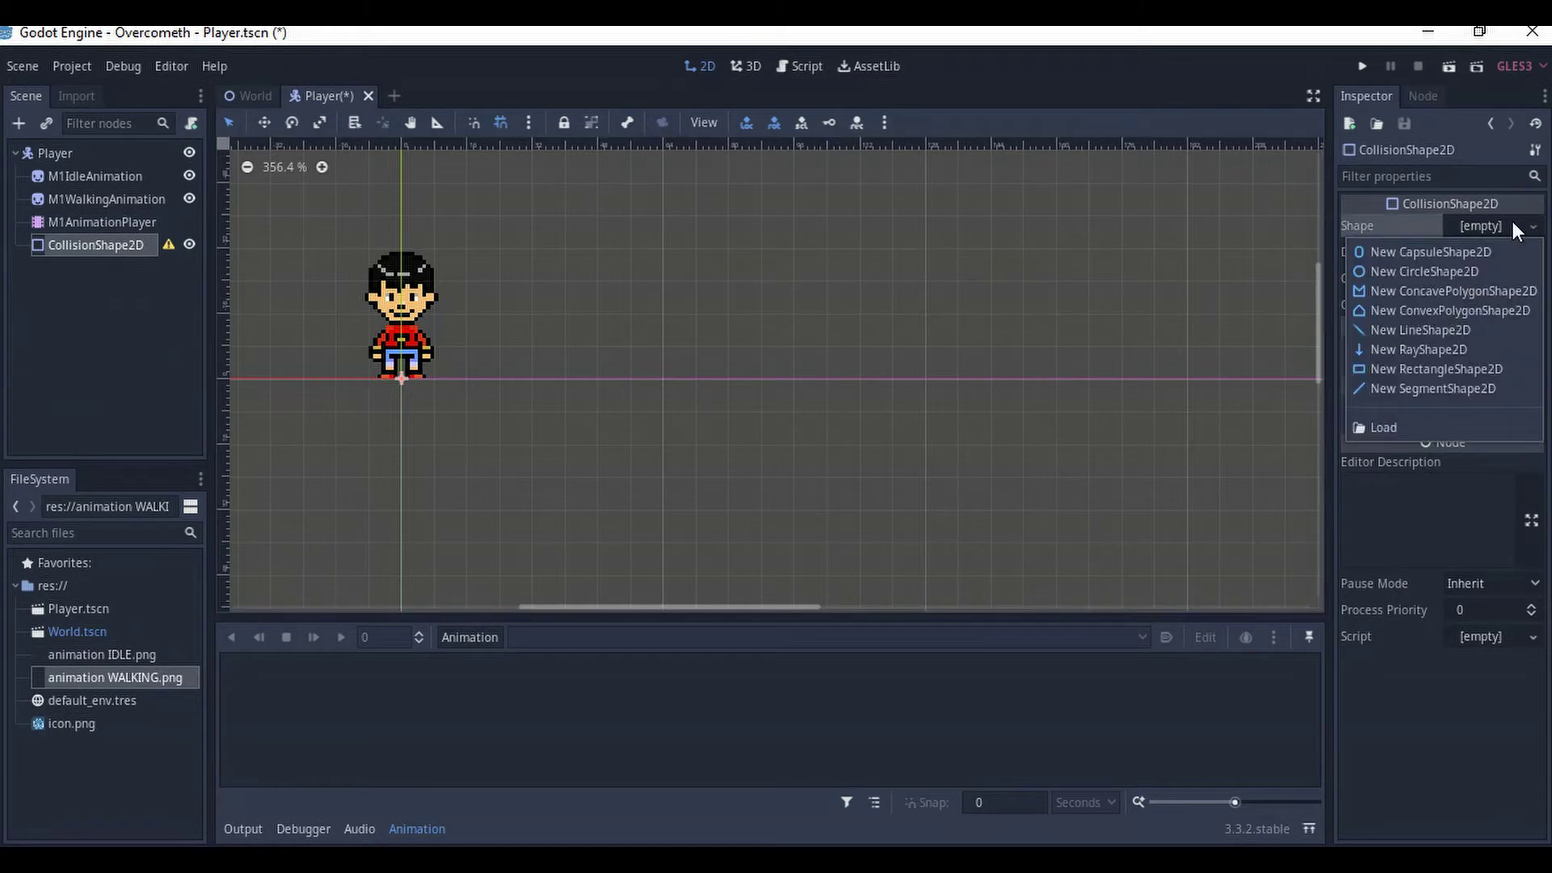
{"action": "left_click", "coordinate": [1447, 253]}
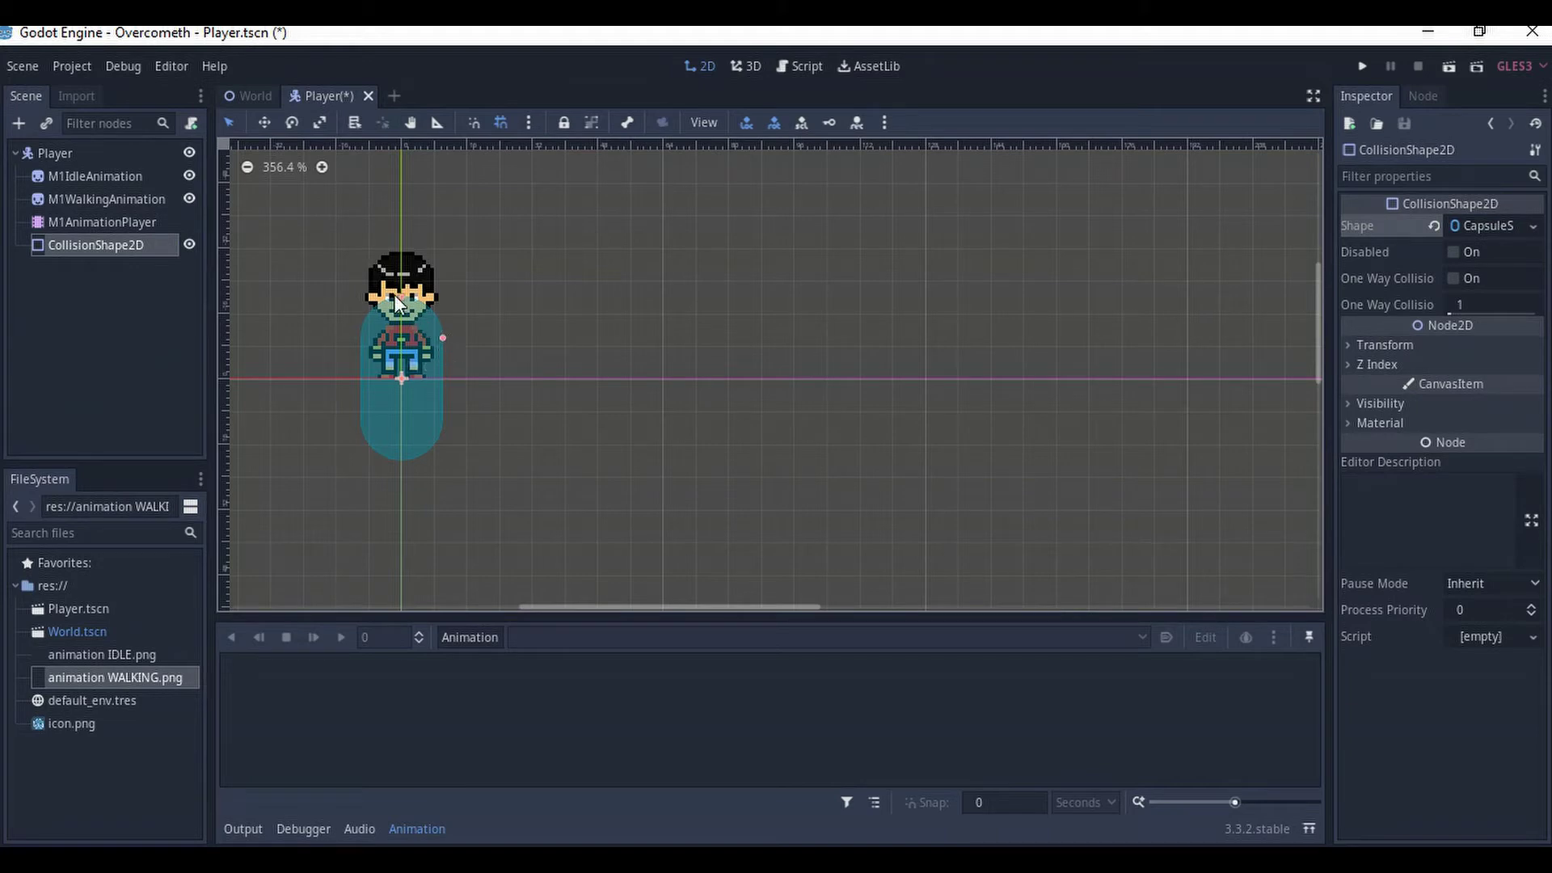
{"action": "left_click_drag", "start_coordinate": [394, 294], "coordinate": [417, 364]}
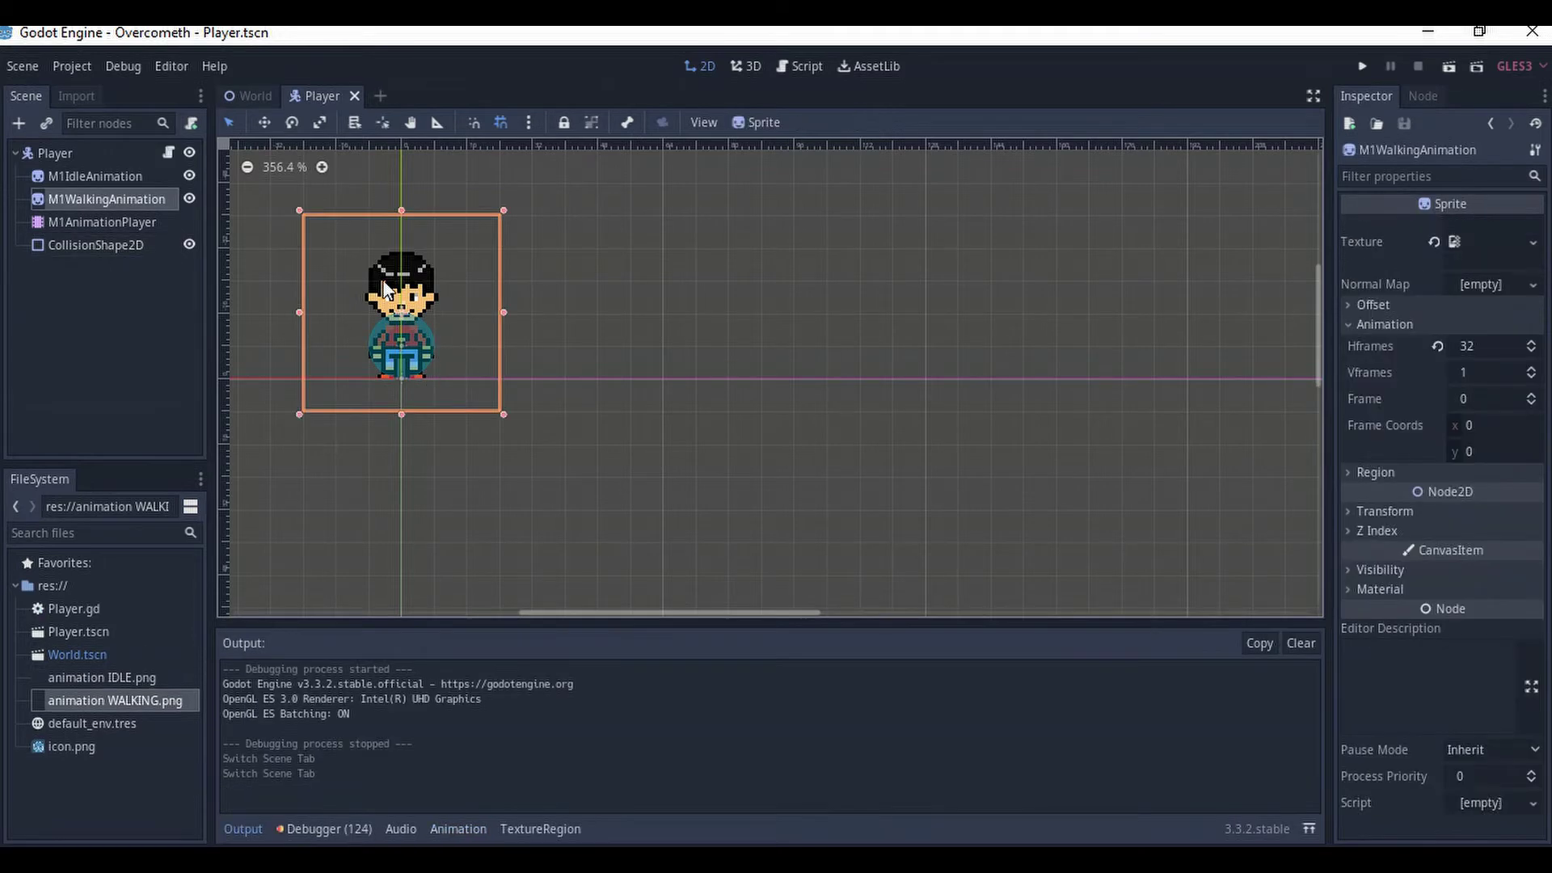
- Move the walking sprite, idle sprite and capsule below the origin, then save and run with F5
{"action": "left_click_drag", "start_coordinate": [385, 287], "coordinate": [482, 449]}
{"action": "left_click_drag", "start_coordinate": [422, 307], "coordinate": [514, 468]}
{"action": "left_click_drag", "start_coordinate": [400, 328], "coordinate": [509, 485]}
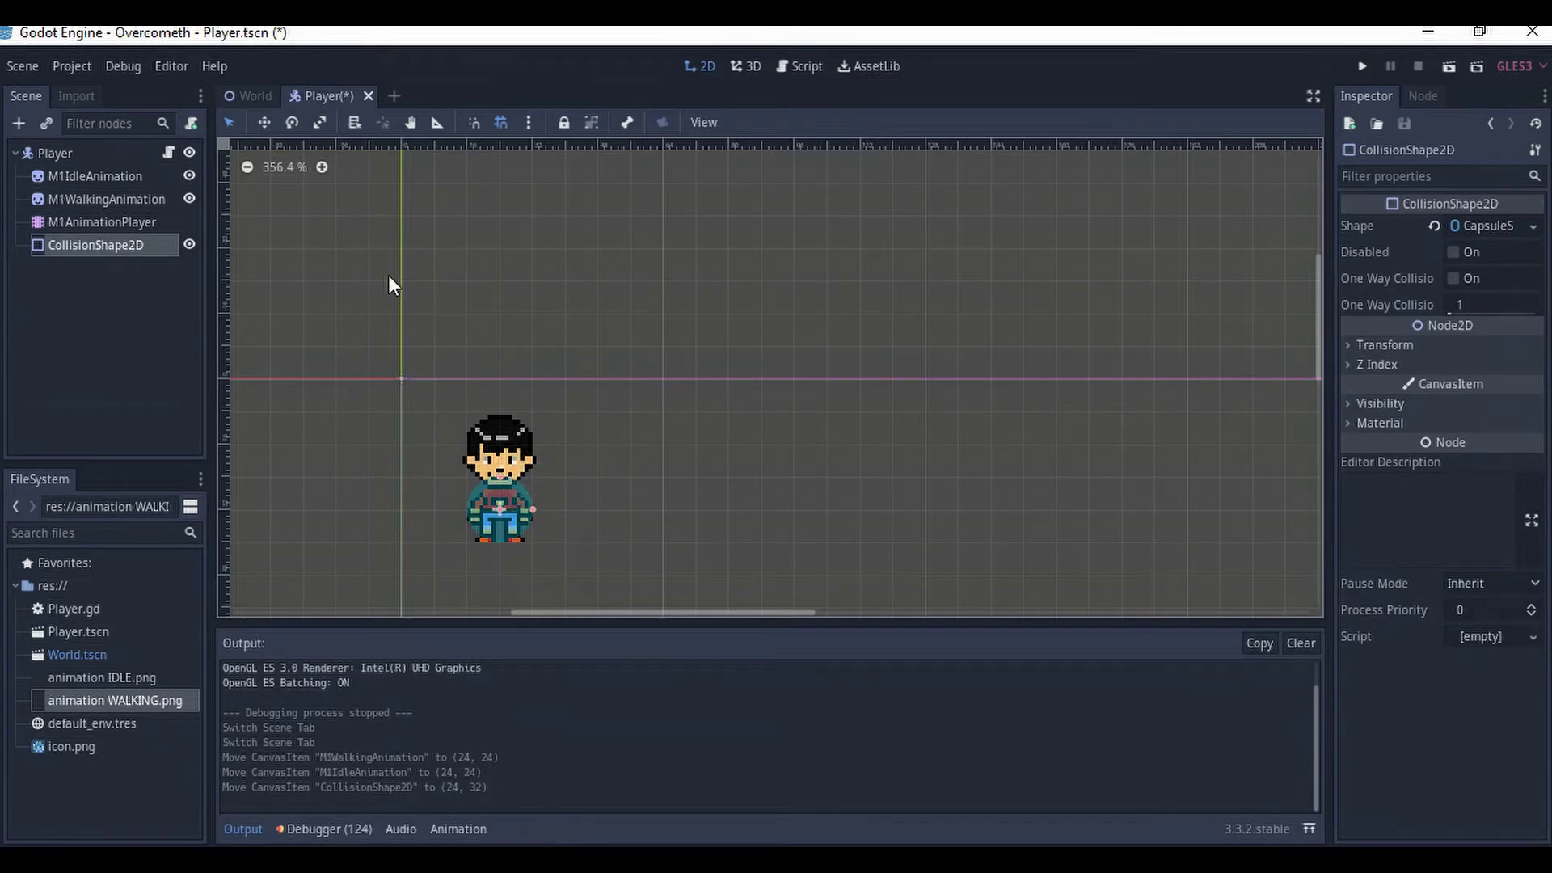
{"action": "key", "text": "F5"}
{"action": "left_click", "coordinate": [89, 217]}
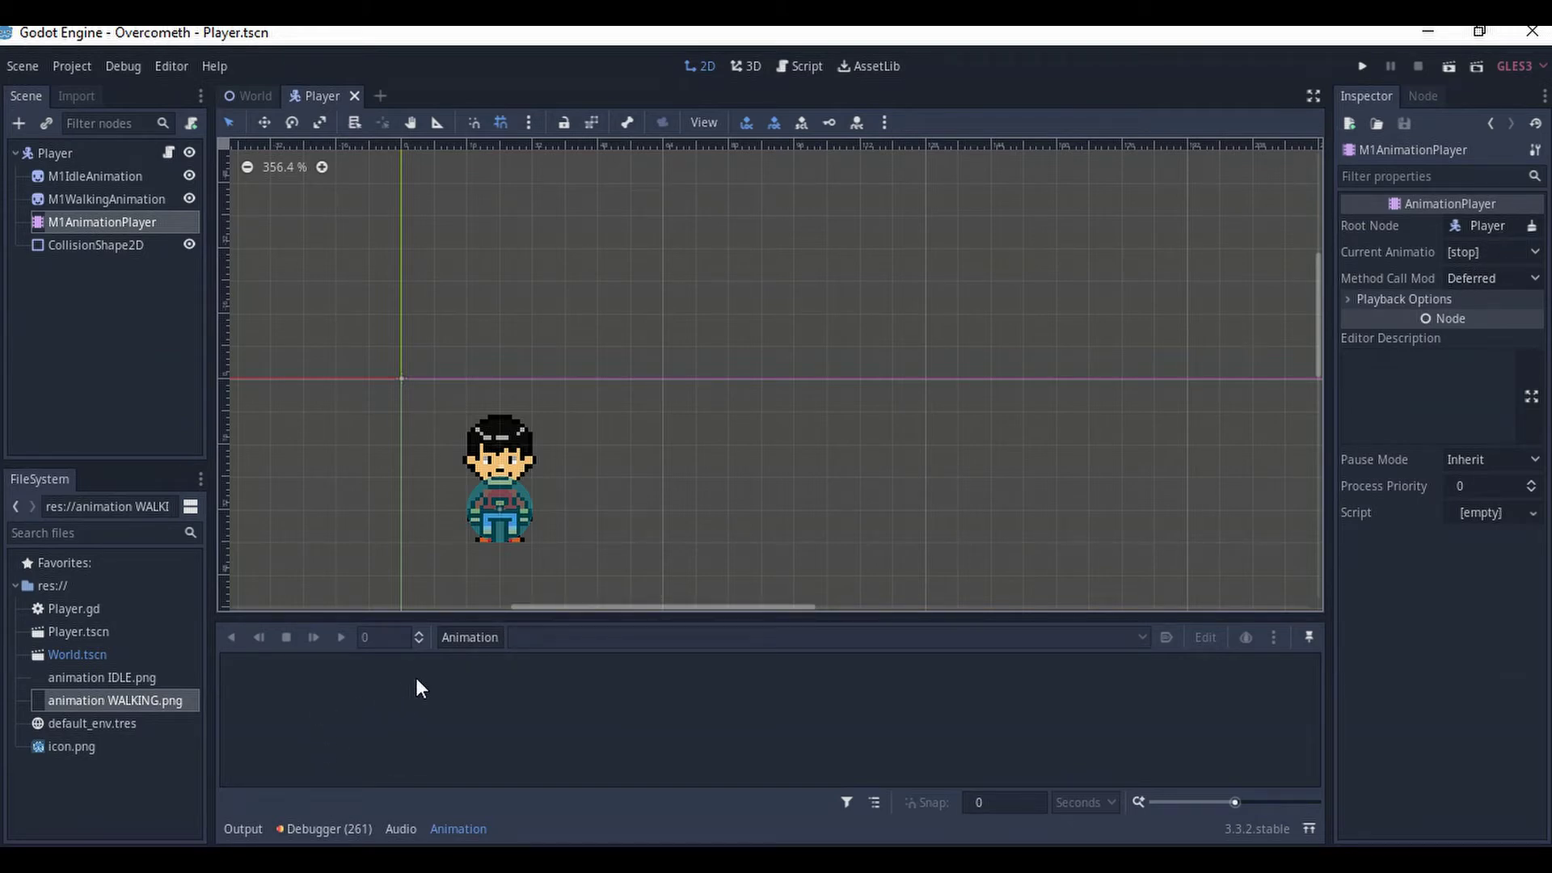
- Add a new animation named 'M1IdleFront' to the Player's animation player
{"action": "left_click", "coordinate": [473, 637]}
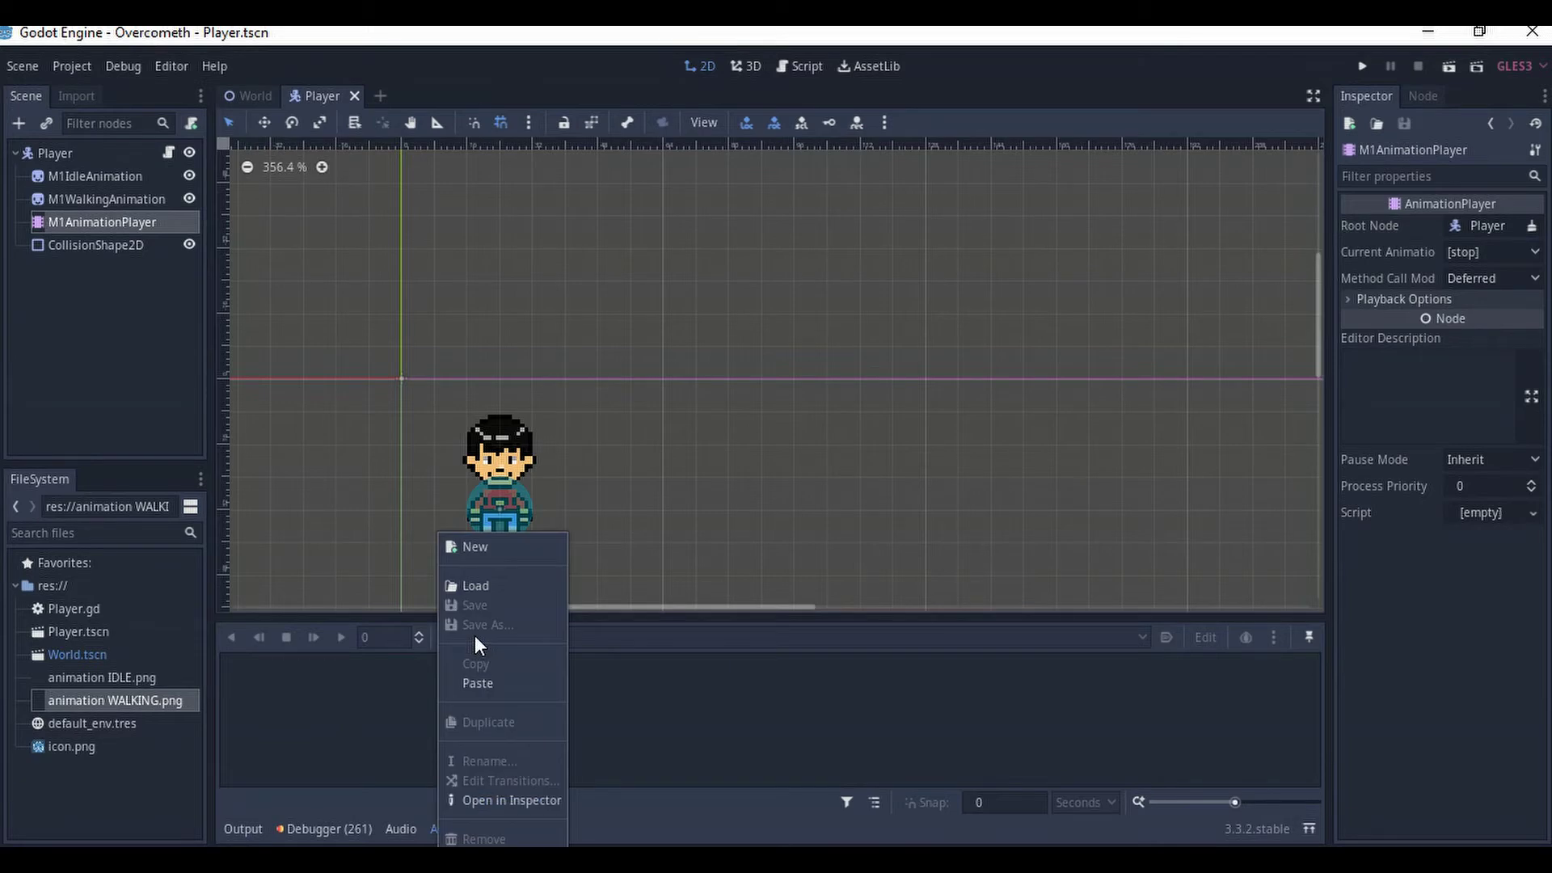
{"action": "left_click", "coordinate": [483, 554]}
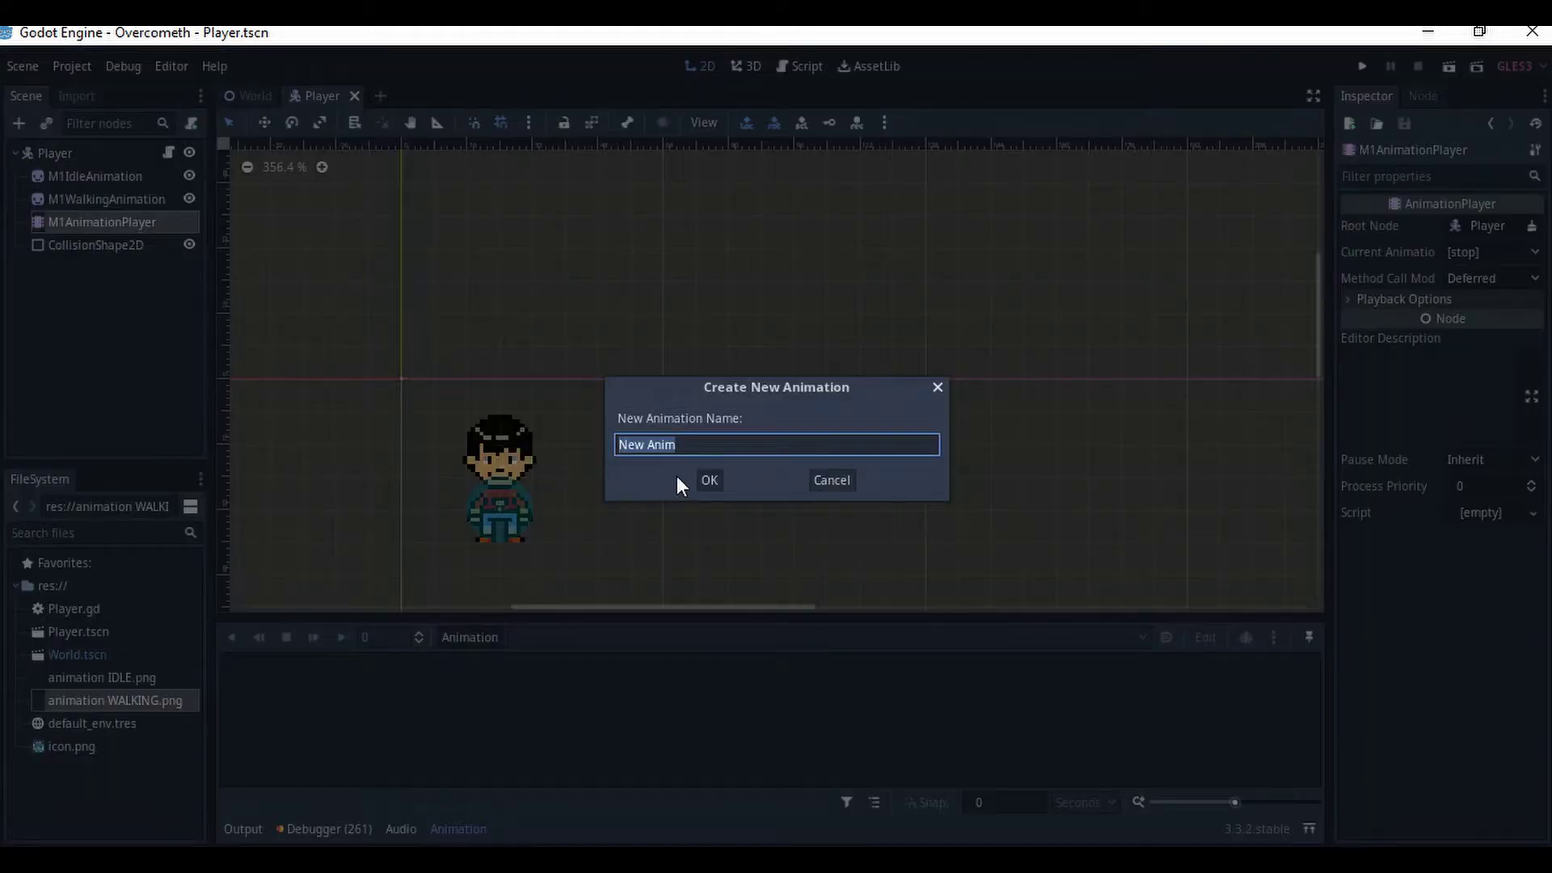
{"action": "key", "text": "BackSpace"}
{"action": "type", "text": "M1IdleFront"}
{"action": "key", "text": "Return"}
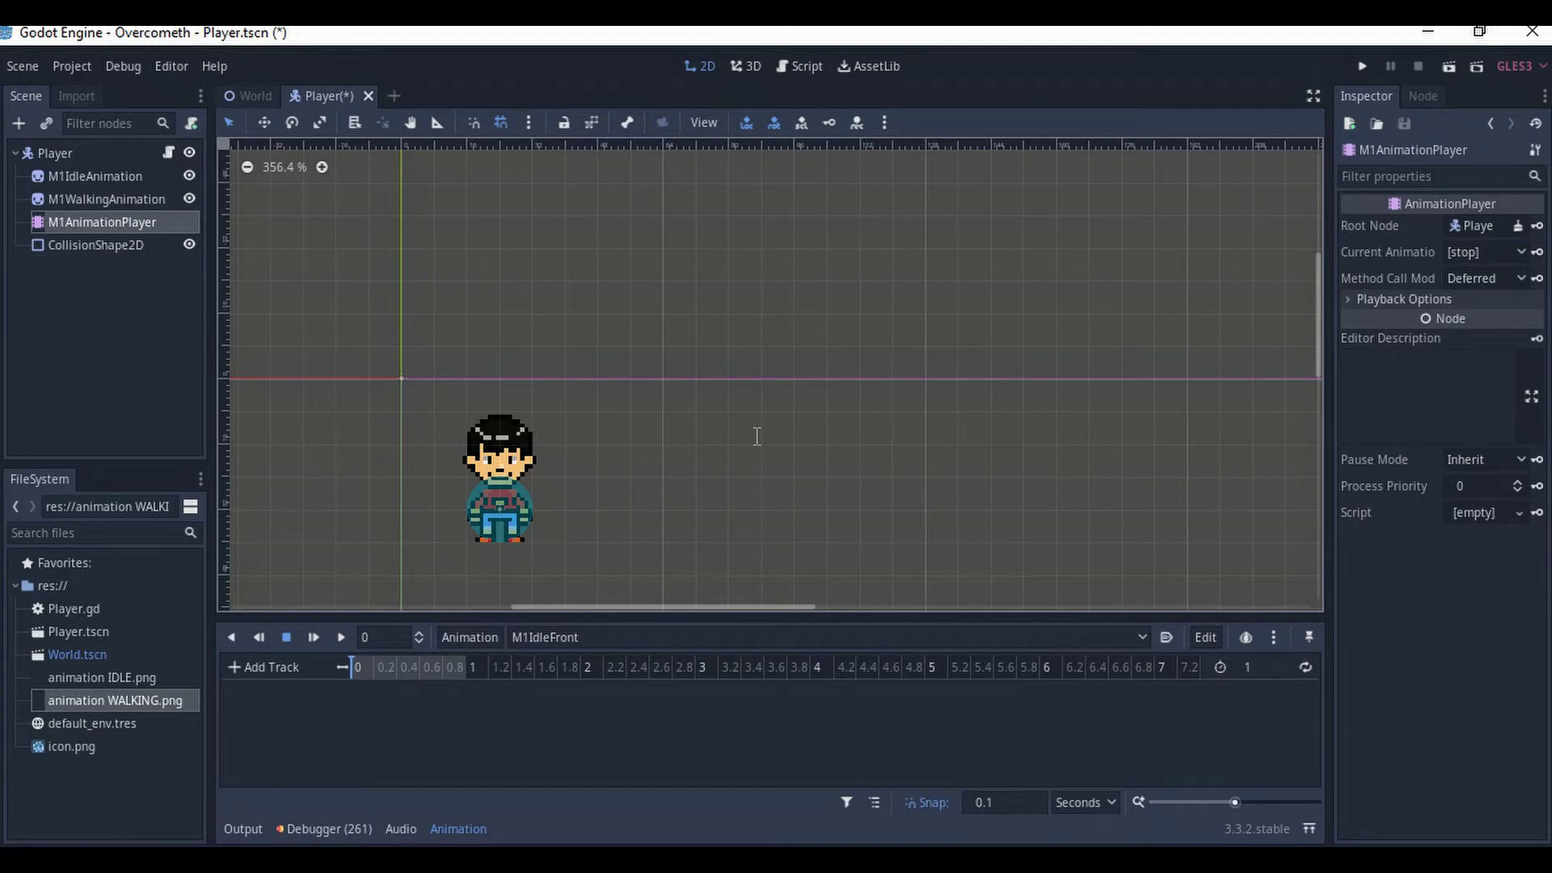
{"action": "left_click", "coordinate": [125, 182]}
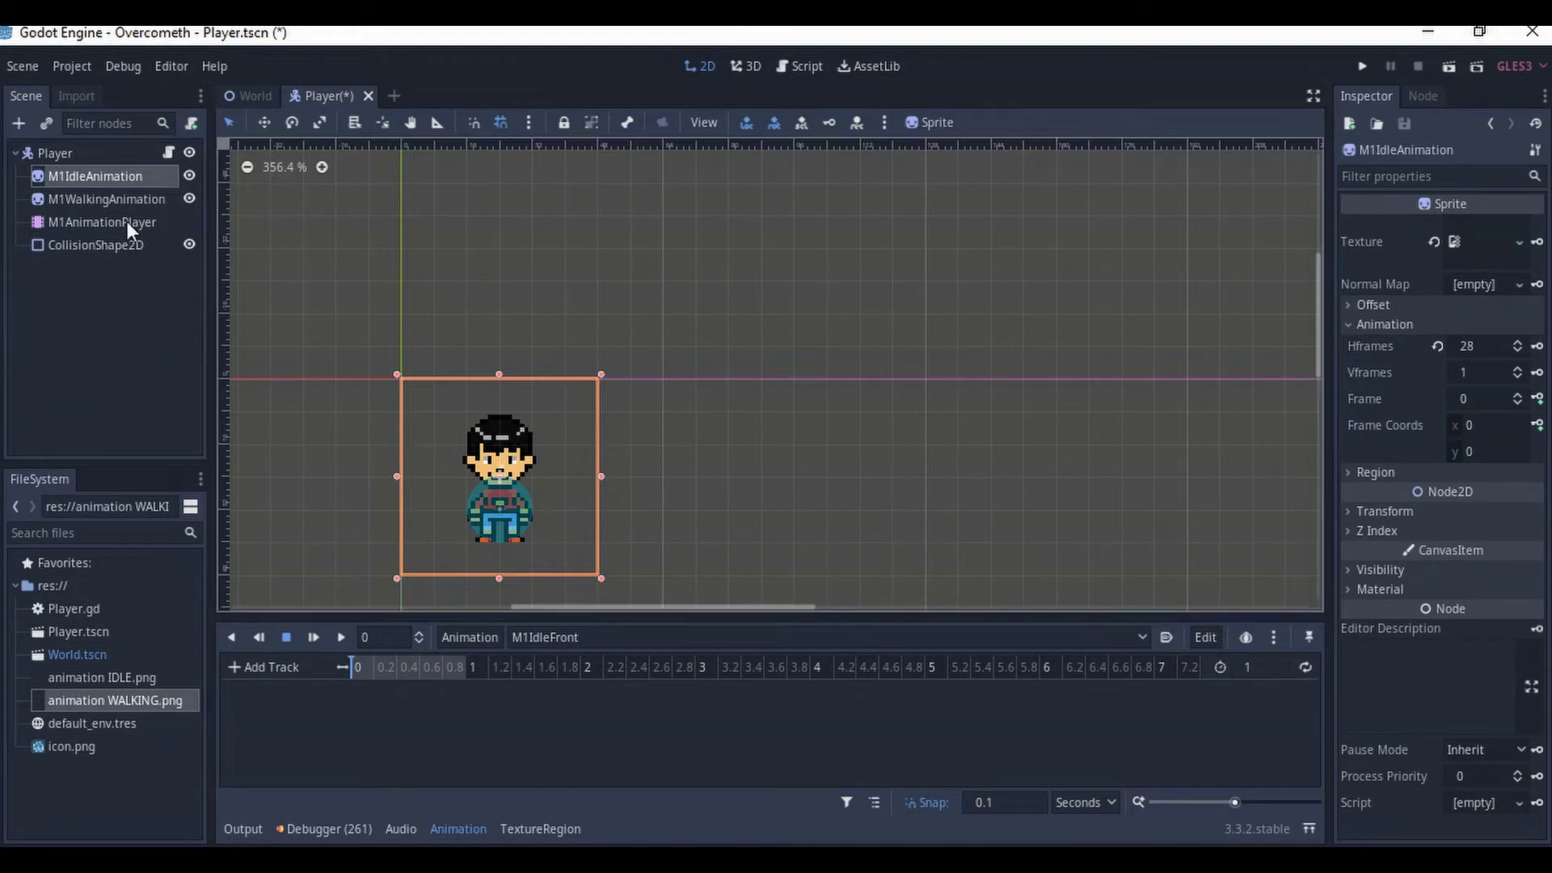
- Hide the collision shape and walking sprite, and step the idle sprite to find side-facing frame 7
{"action": "left_click", "coordinate": [188, 244]}
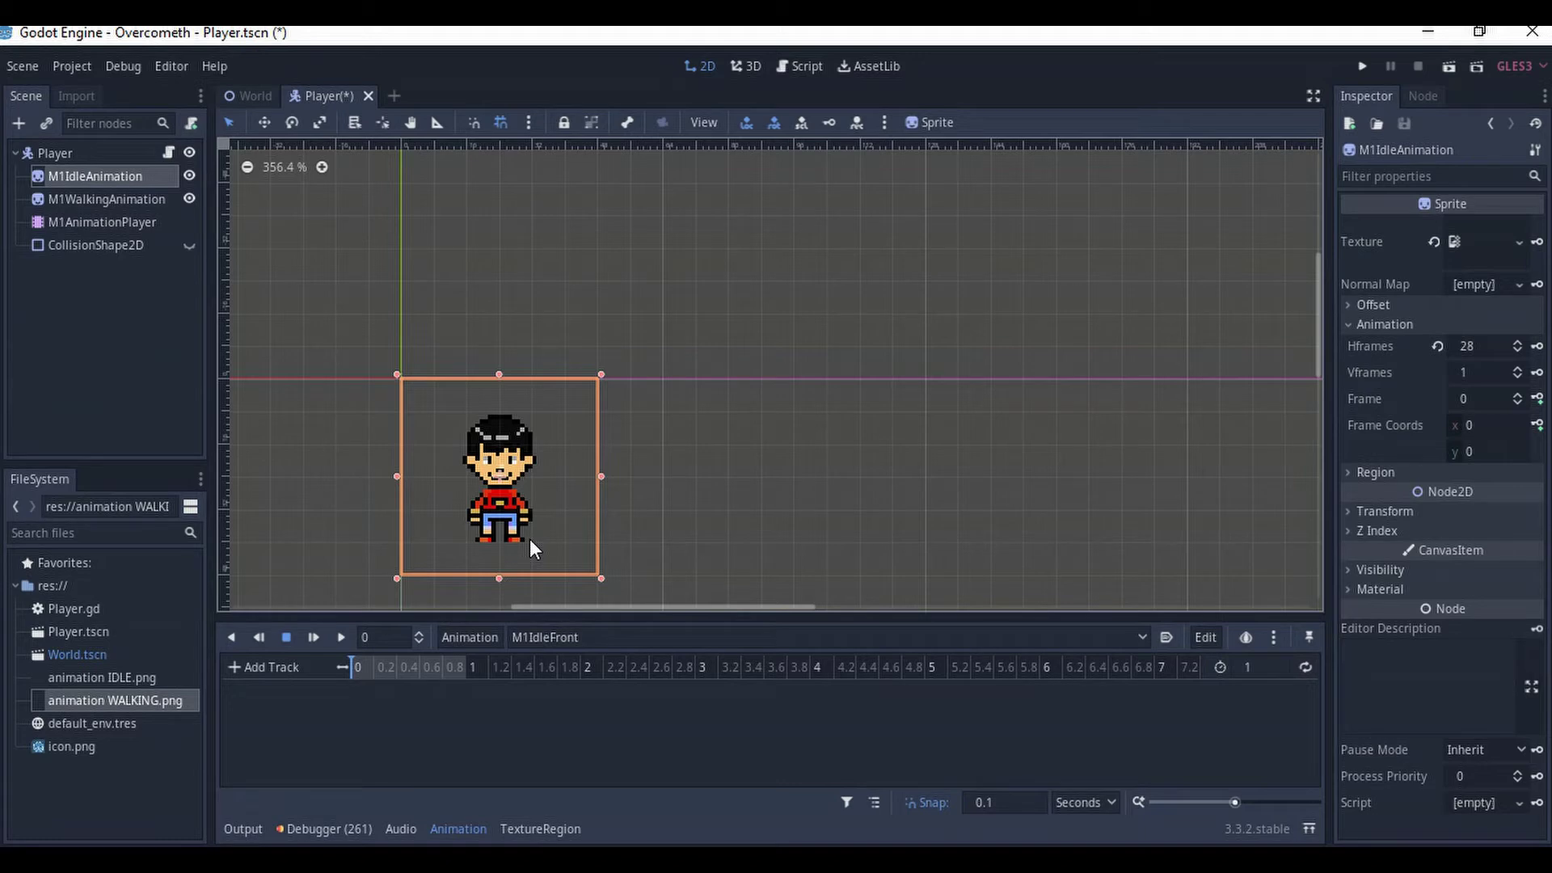
{"action": "left_click", "coordinate": [186, 198]}
{"action": "left_click", "coordinate": [1518, 395]}
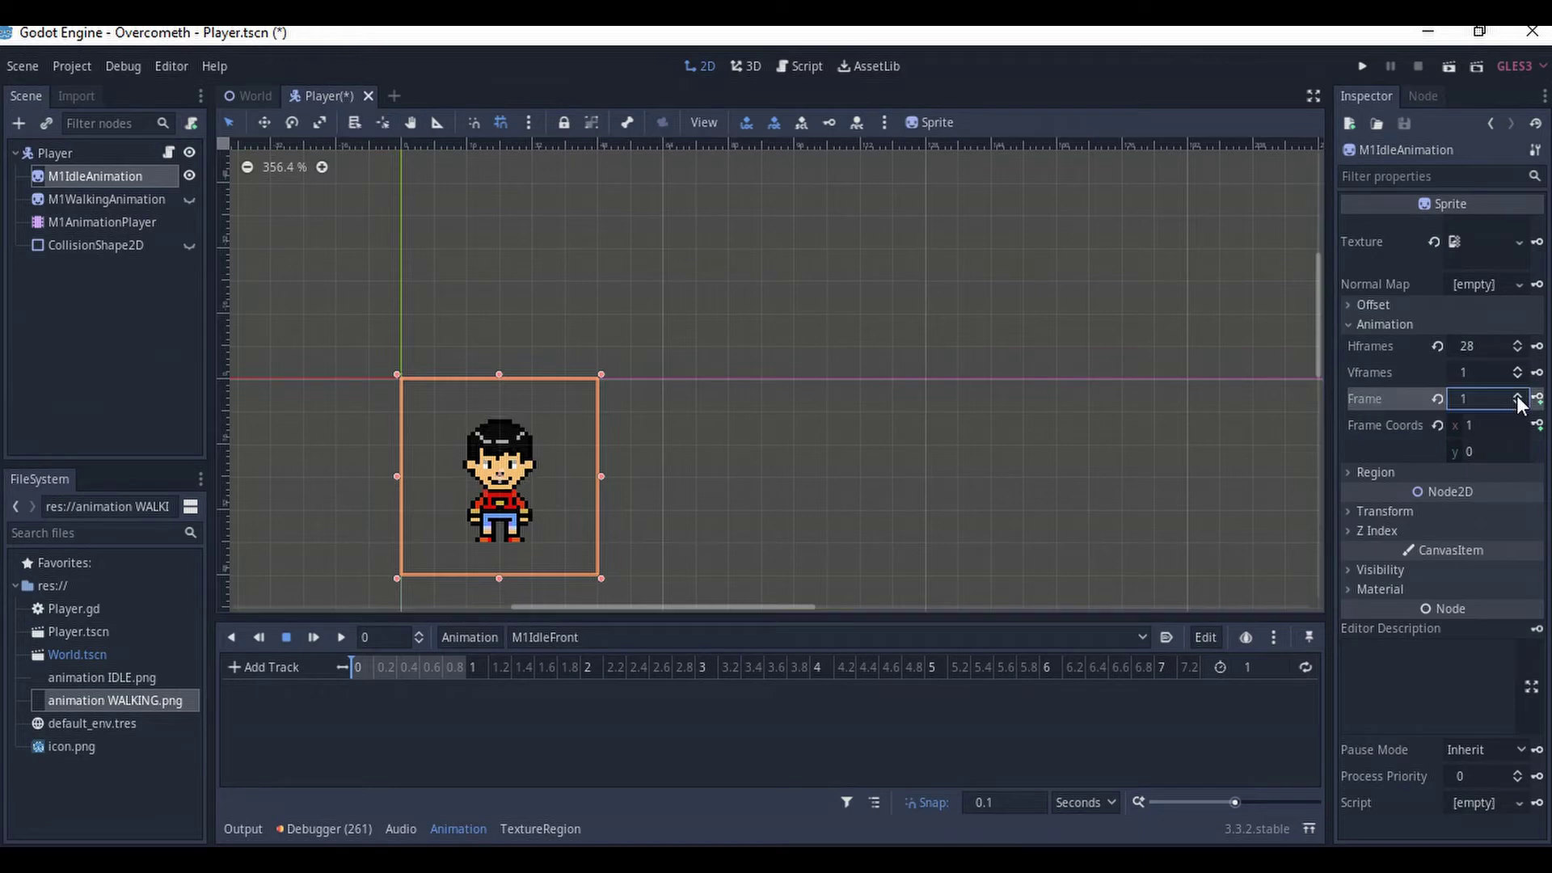
{"action": "left_click", "coordinate": [1518, 396]}
{"action": "left_click", "coordinate": [1518, 396]}
{"action": "left_click", "coordinate": [1518, 395]}
{"action": "left_click", "coordinate": [1519, 396]}
{"action": "left_click", "coordinate": [1518, 395]}
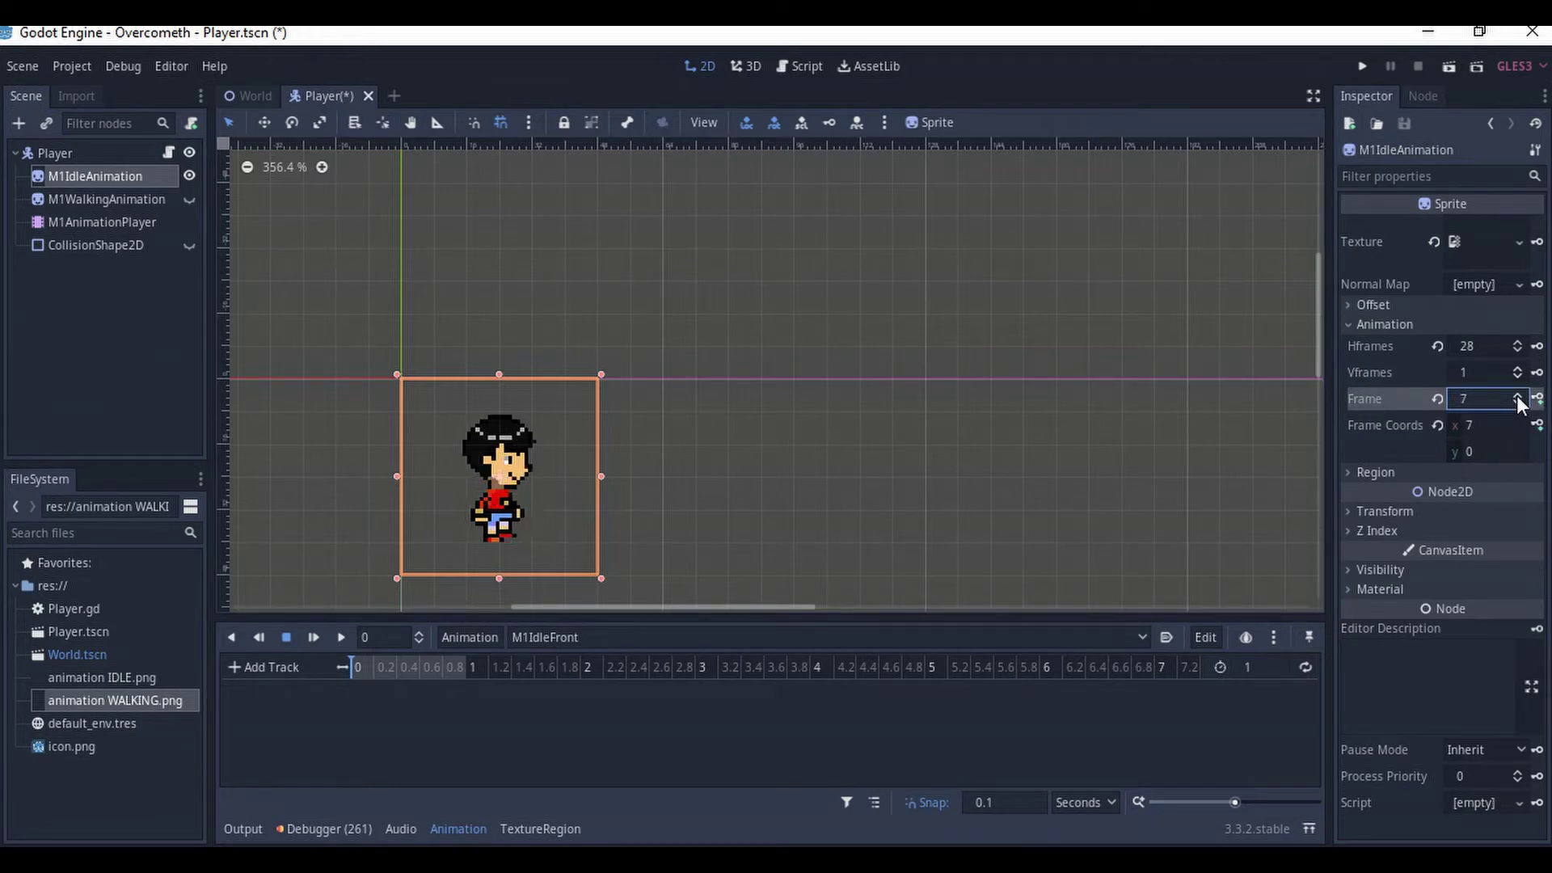
{"action": "left_click", "coordinate": [1518, 403]}
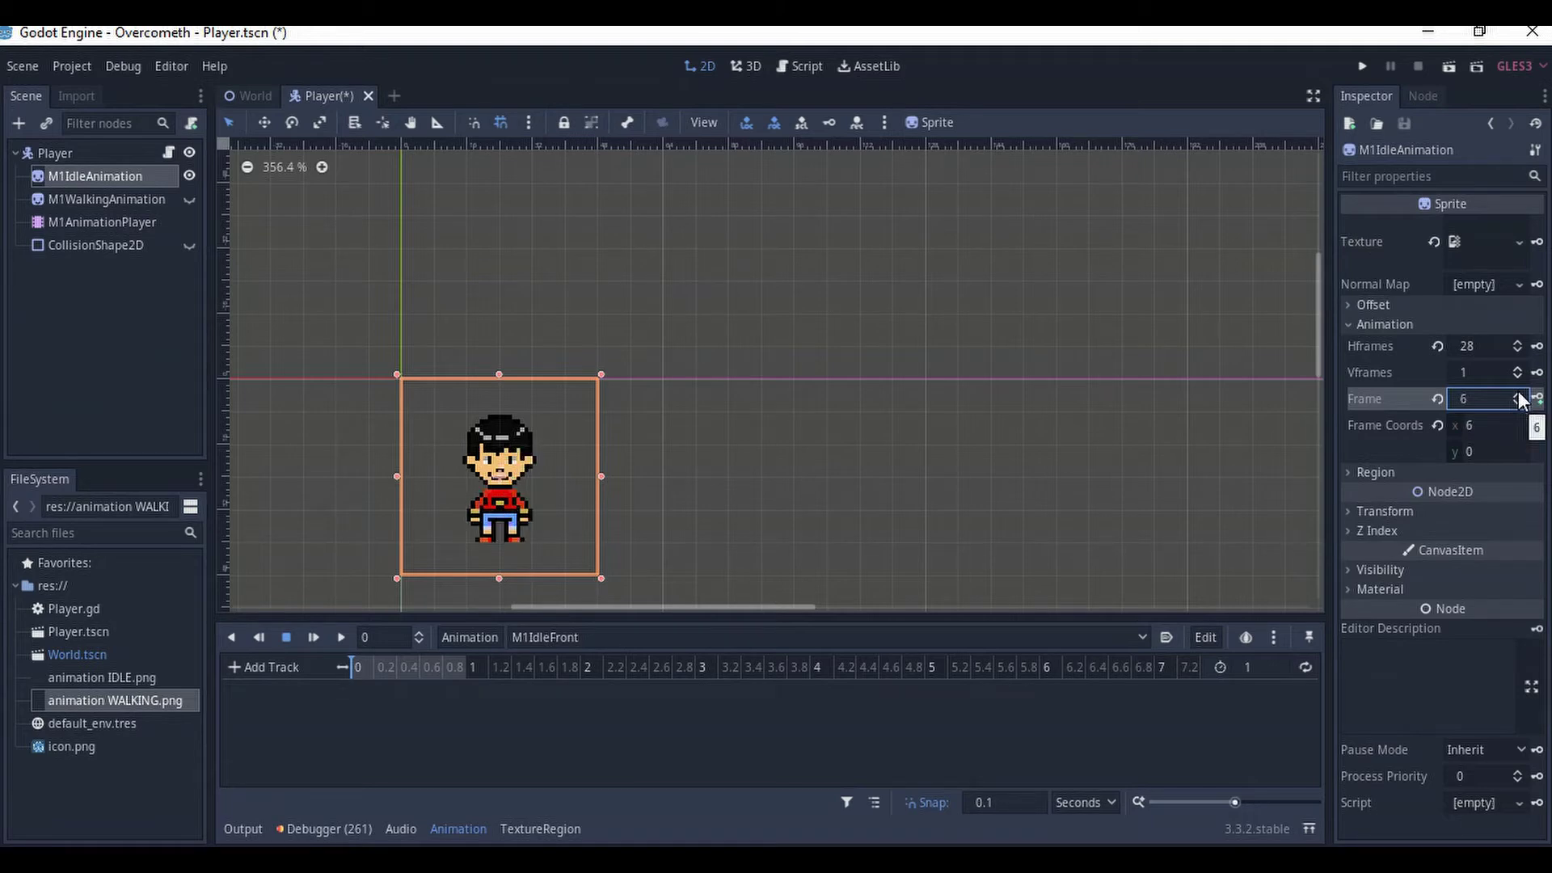
{"action": "left_click", "coordinate": [1519, 395]}
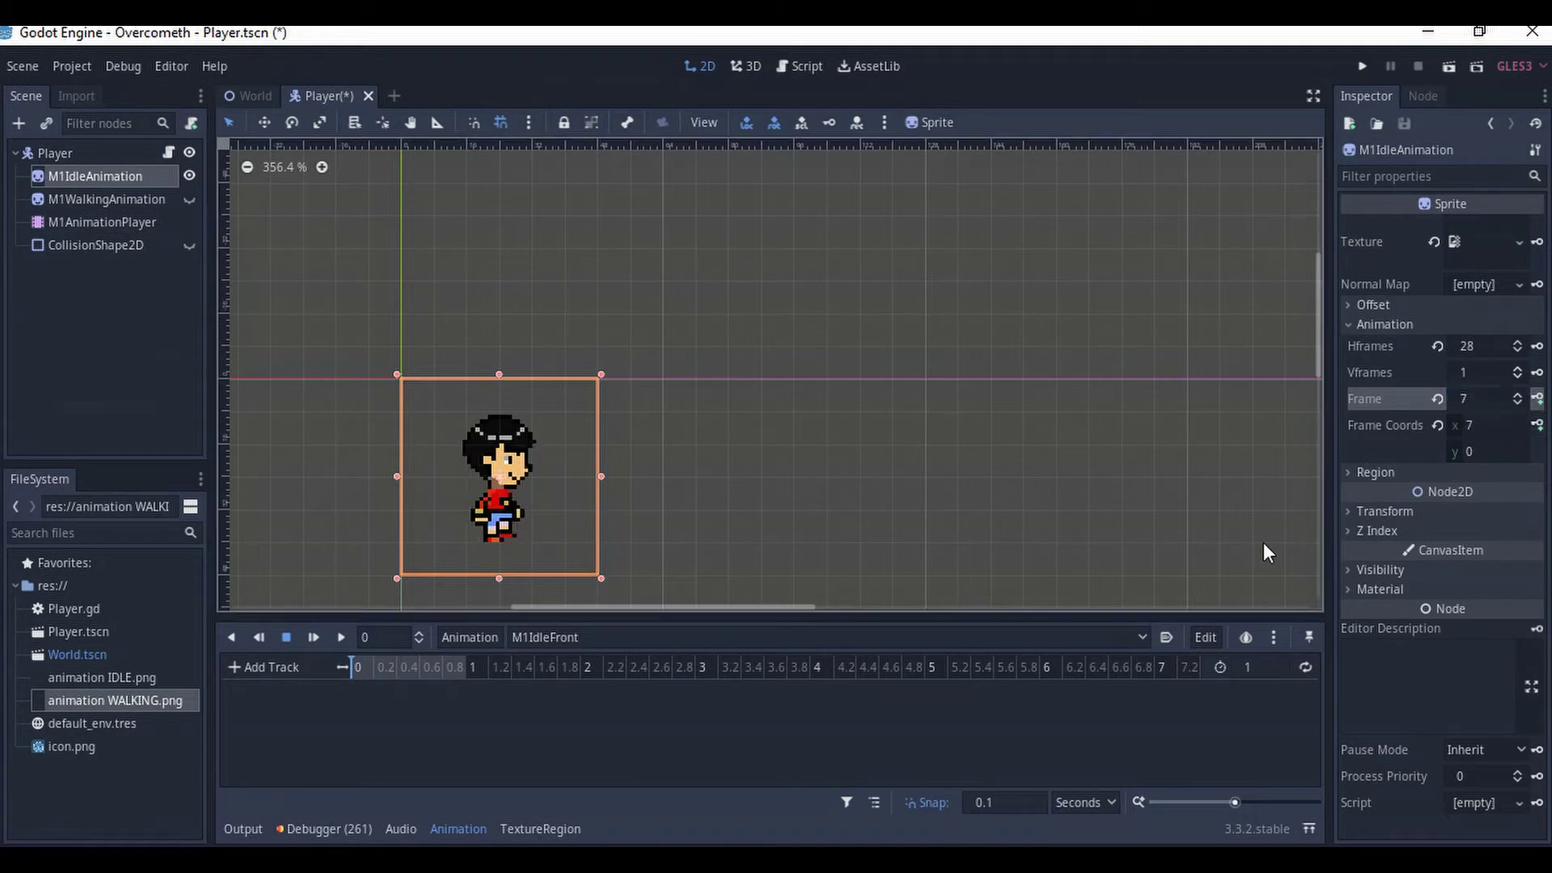
- Set the animation length to 0.7 seconds, correcting a mistyped 7, and reset Frame to 0
{"action": "left_click", "coordinate": [1274, 674]}
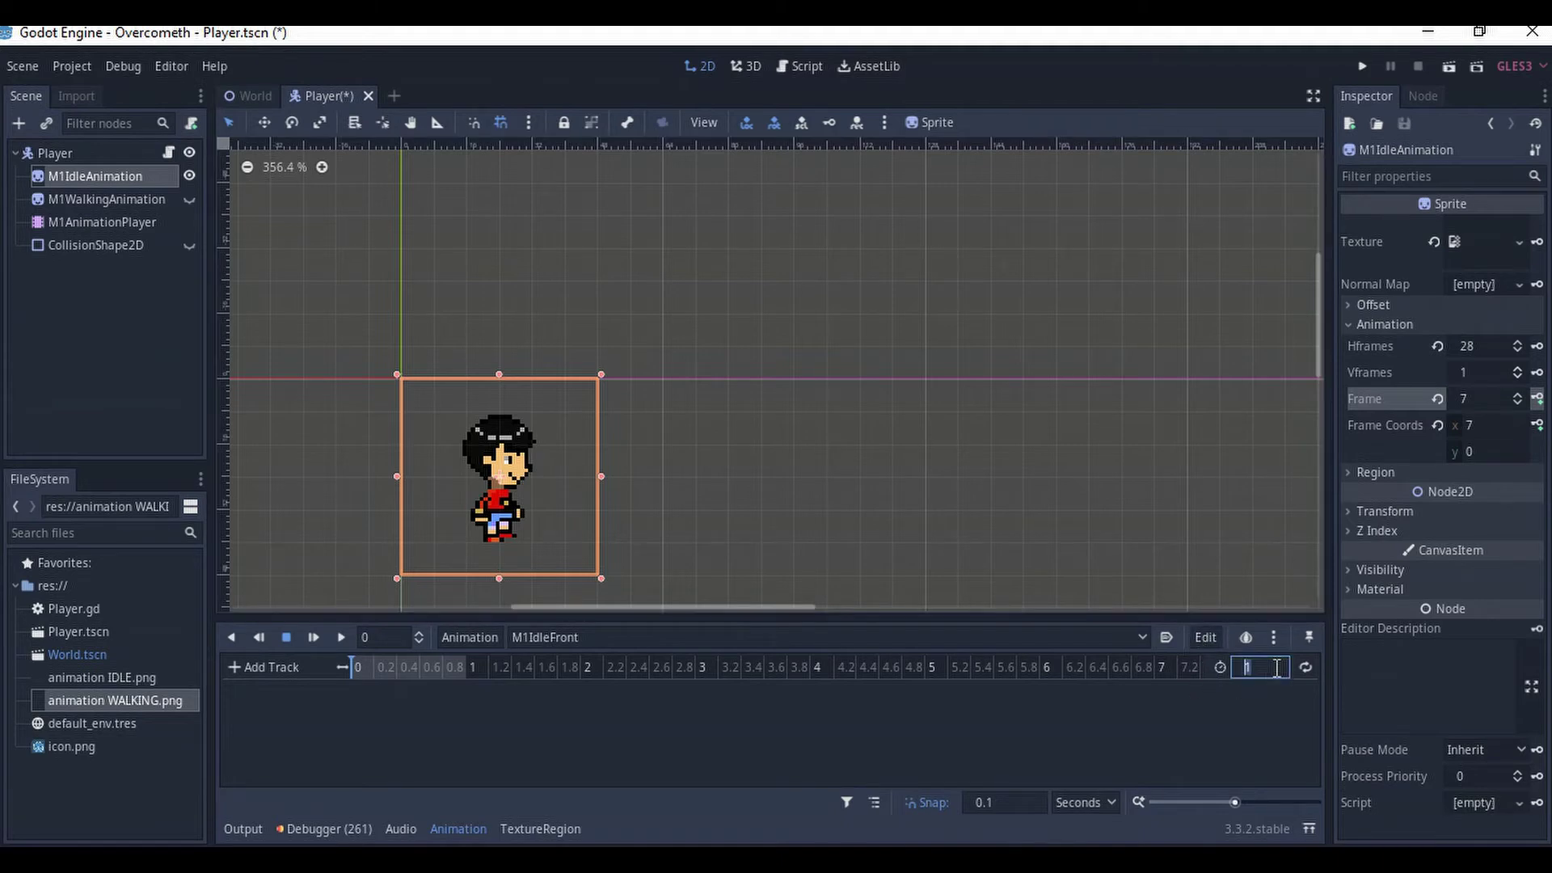
{"action": "type", "text": "7"}
{"action": "key", "text": "Return"}
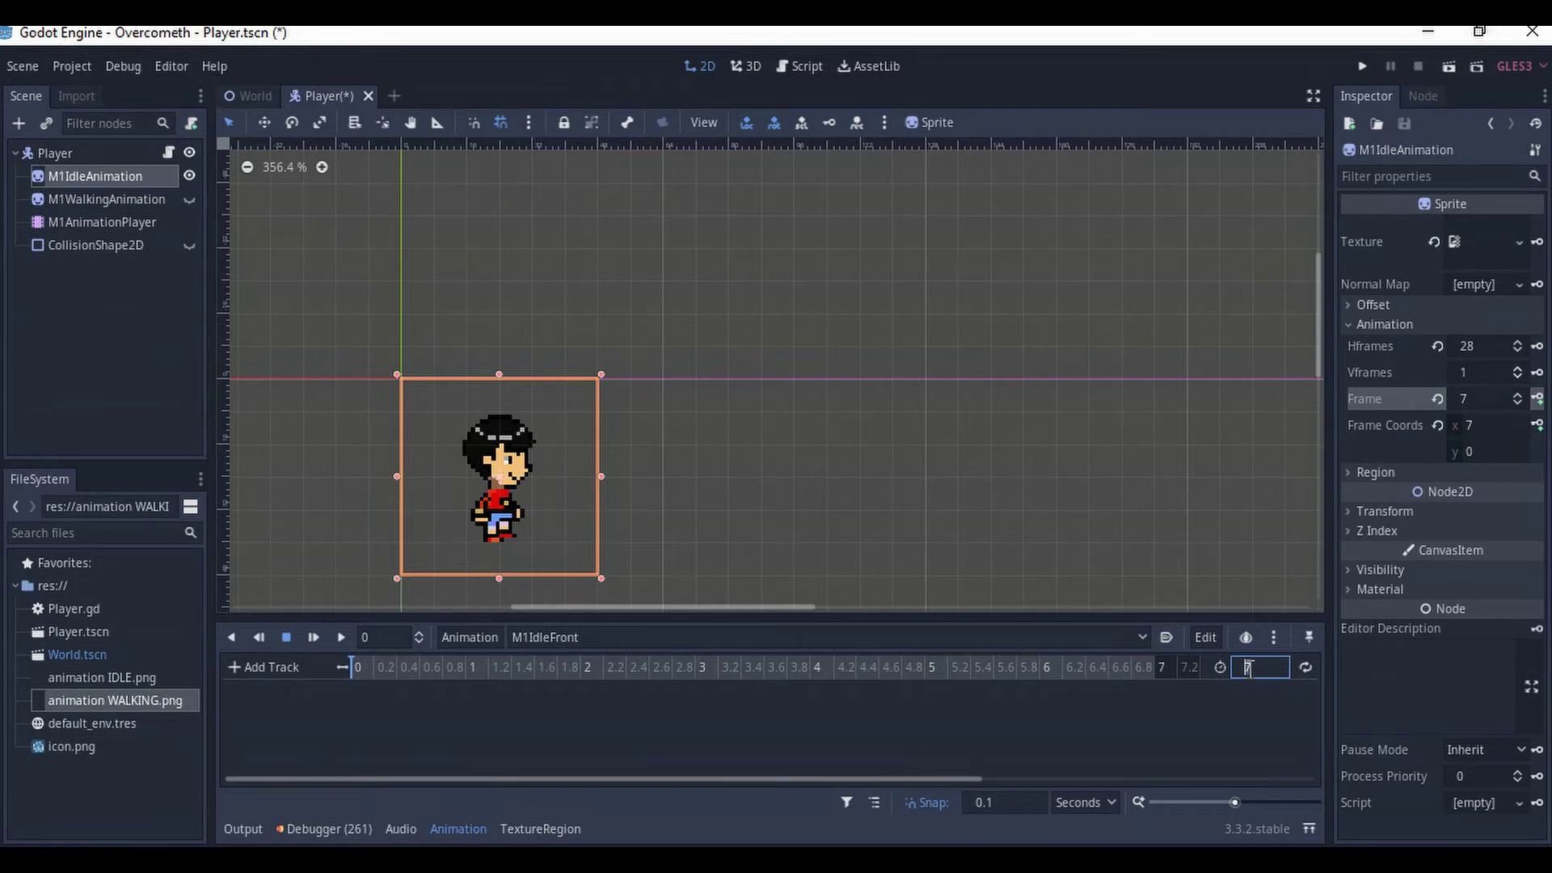
{"action": "left_click", "coordinate": [1249, 668]}
{"action": "key", "text": "BackSpace"}
{"action": "type", "text": "0.7"}
{"action": "key", "text": "Return"}
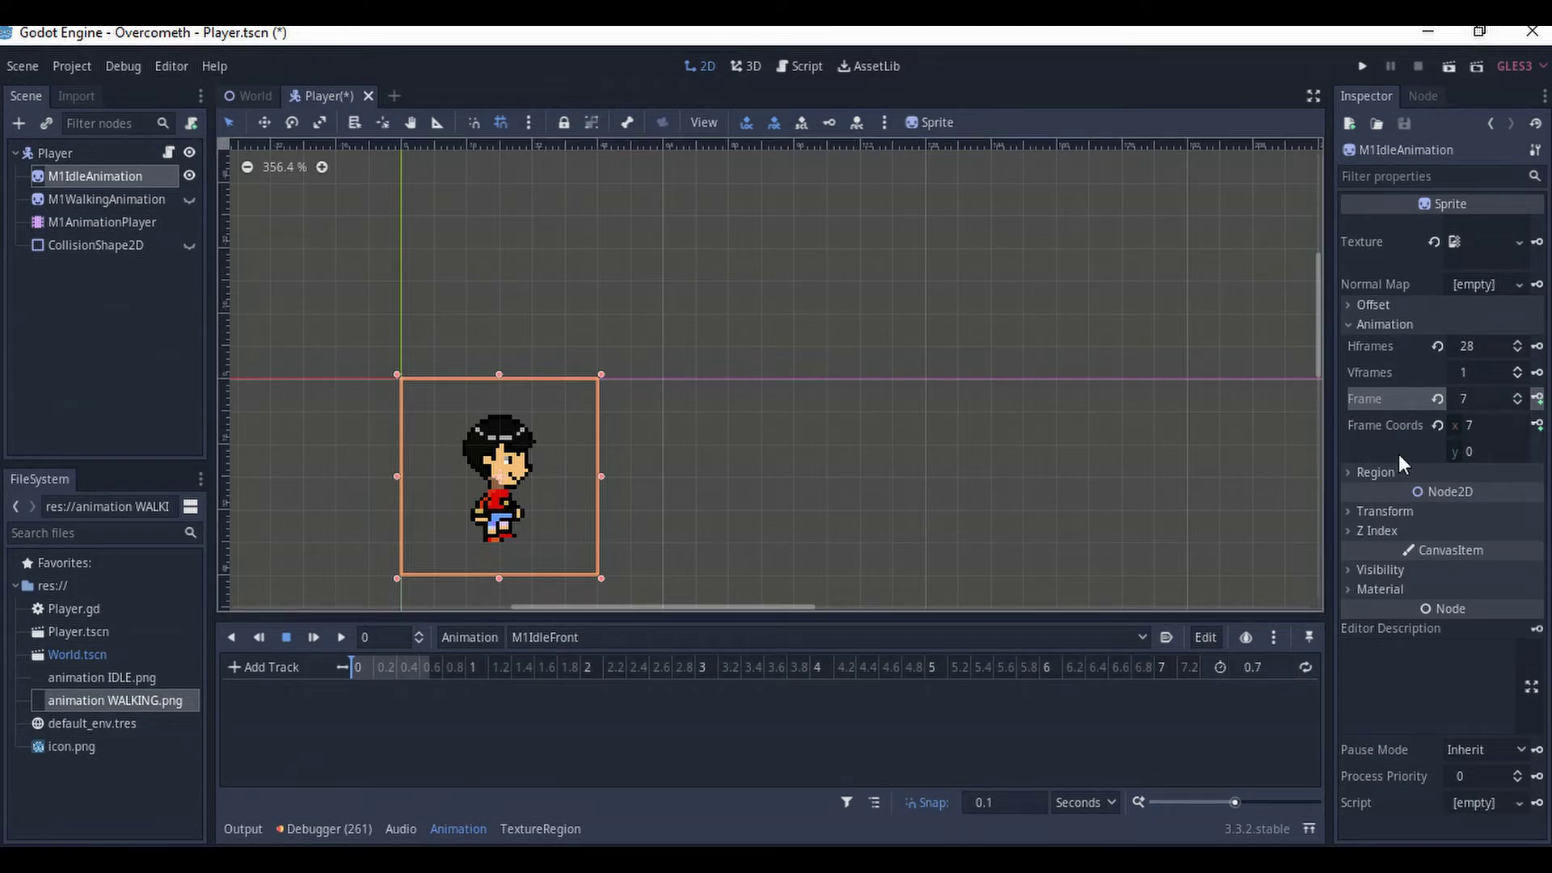
{"action": "left_click", "coordinate": [1439, 400]}
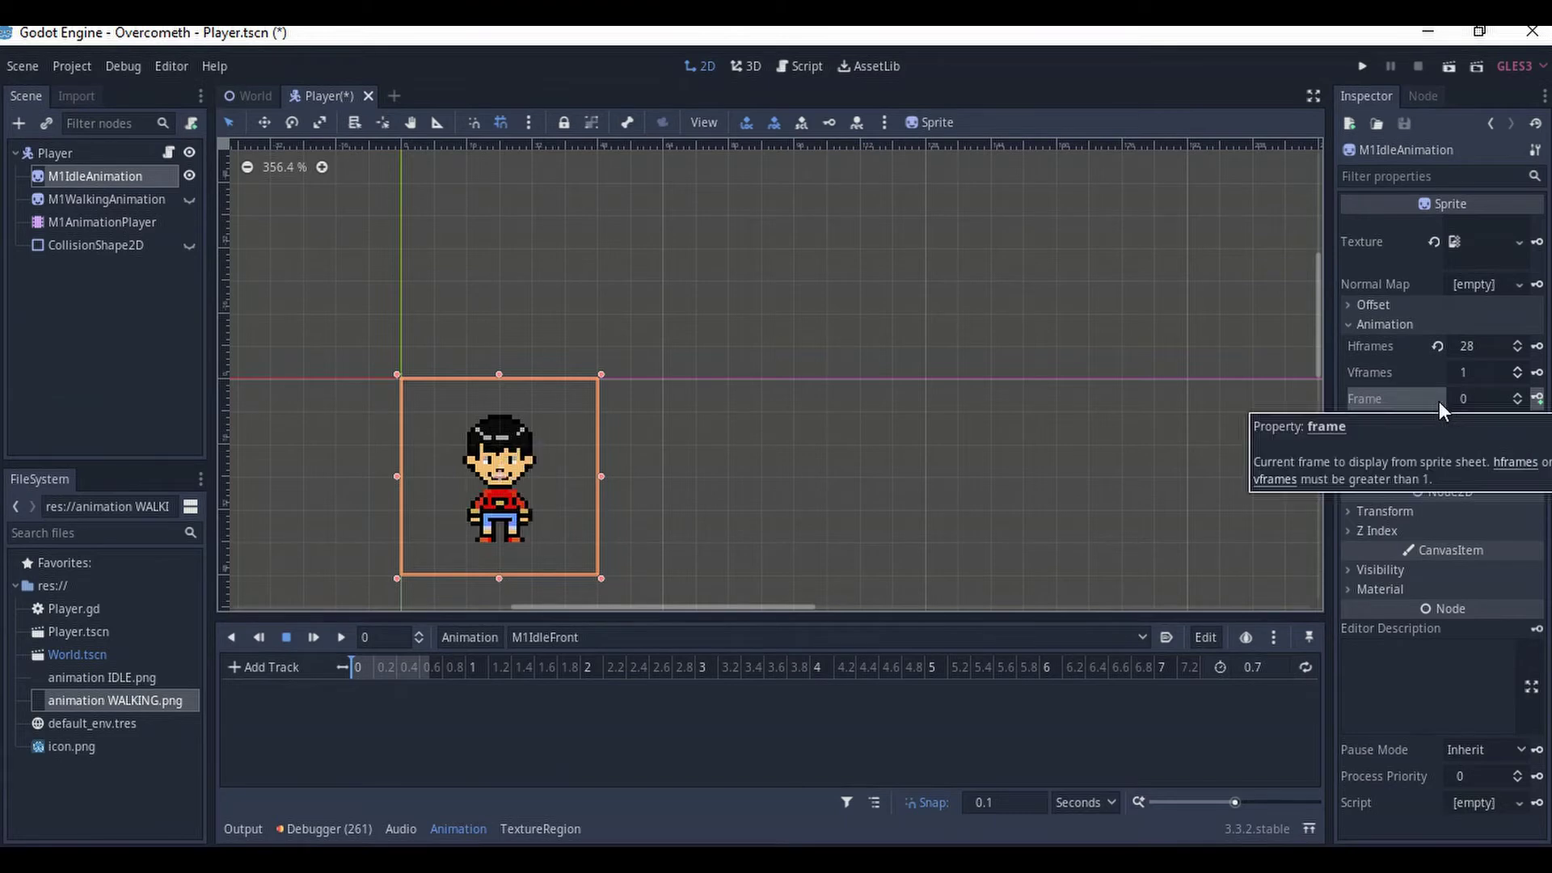
{"action": "left_click", "coordinate": [1537, 401]}
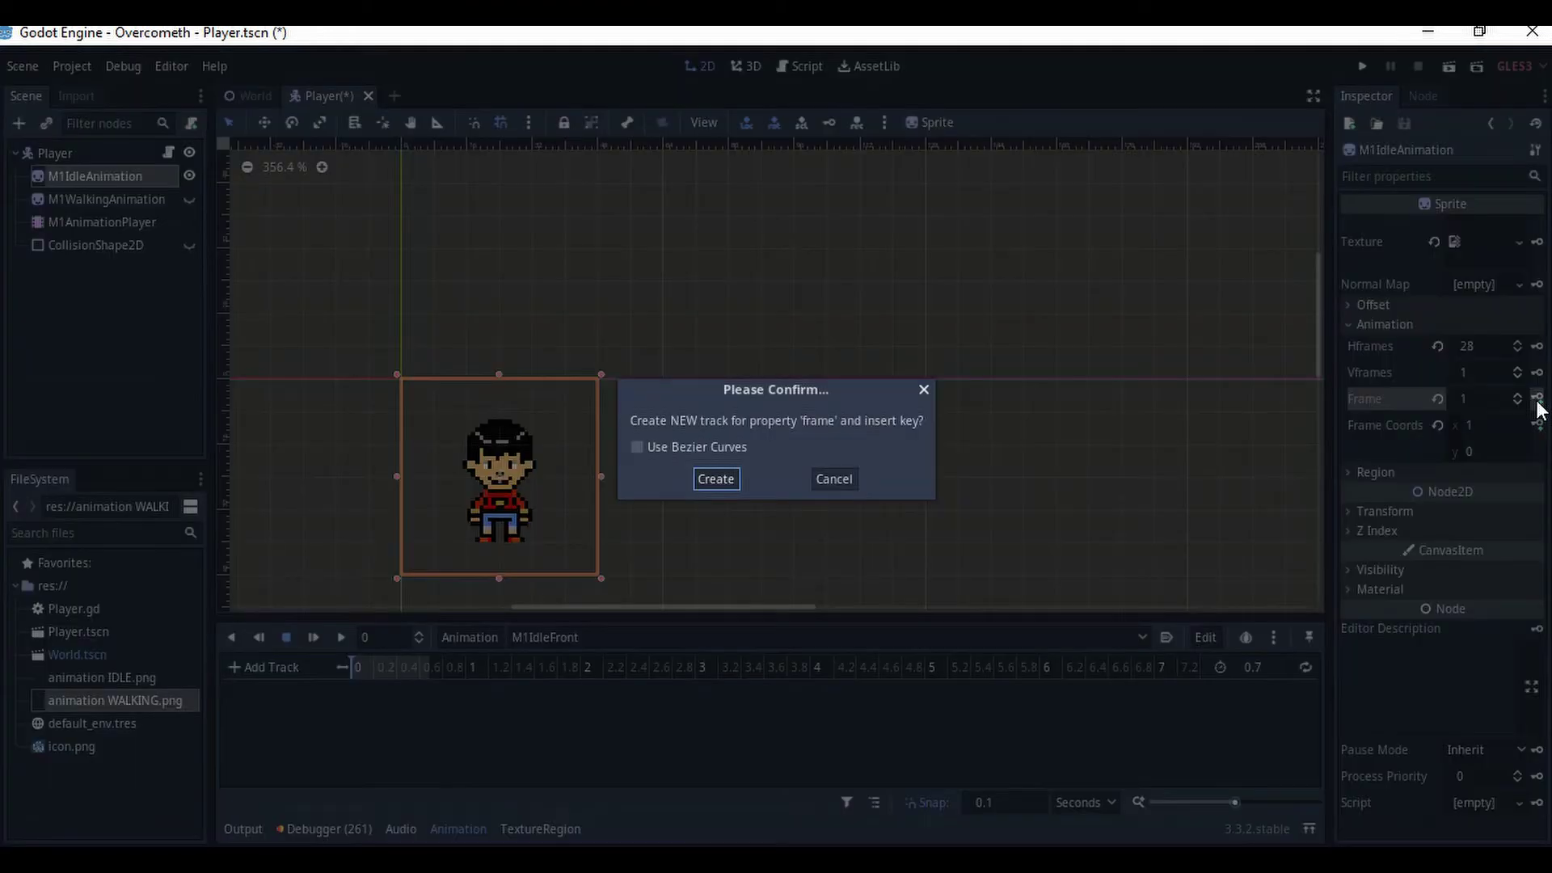
{"action": "left_click", "coordinate": [715, 479]}
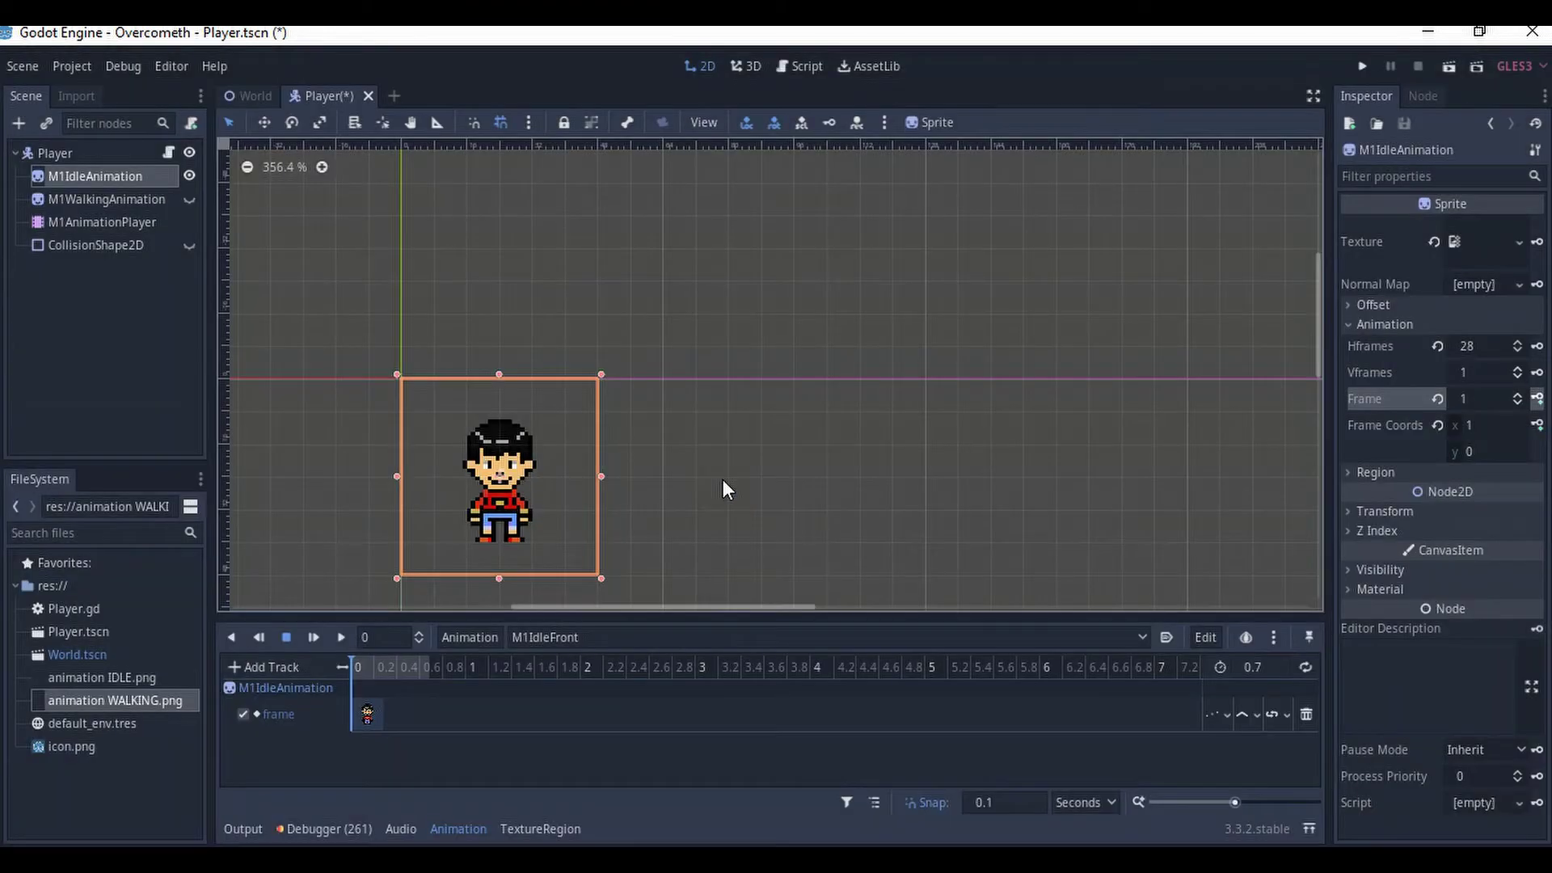
{"action": "left_click", "coordinate": [378, 717]}
{"action": "left_click", "coordinate": [372, 666]}
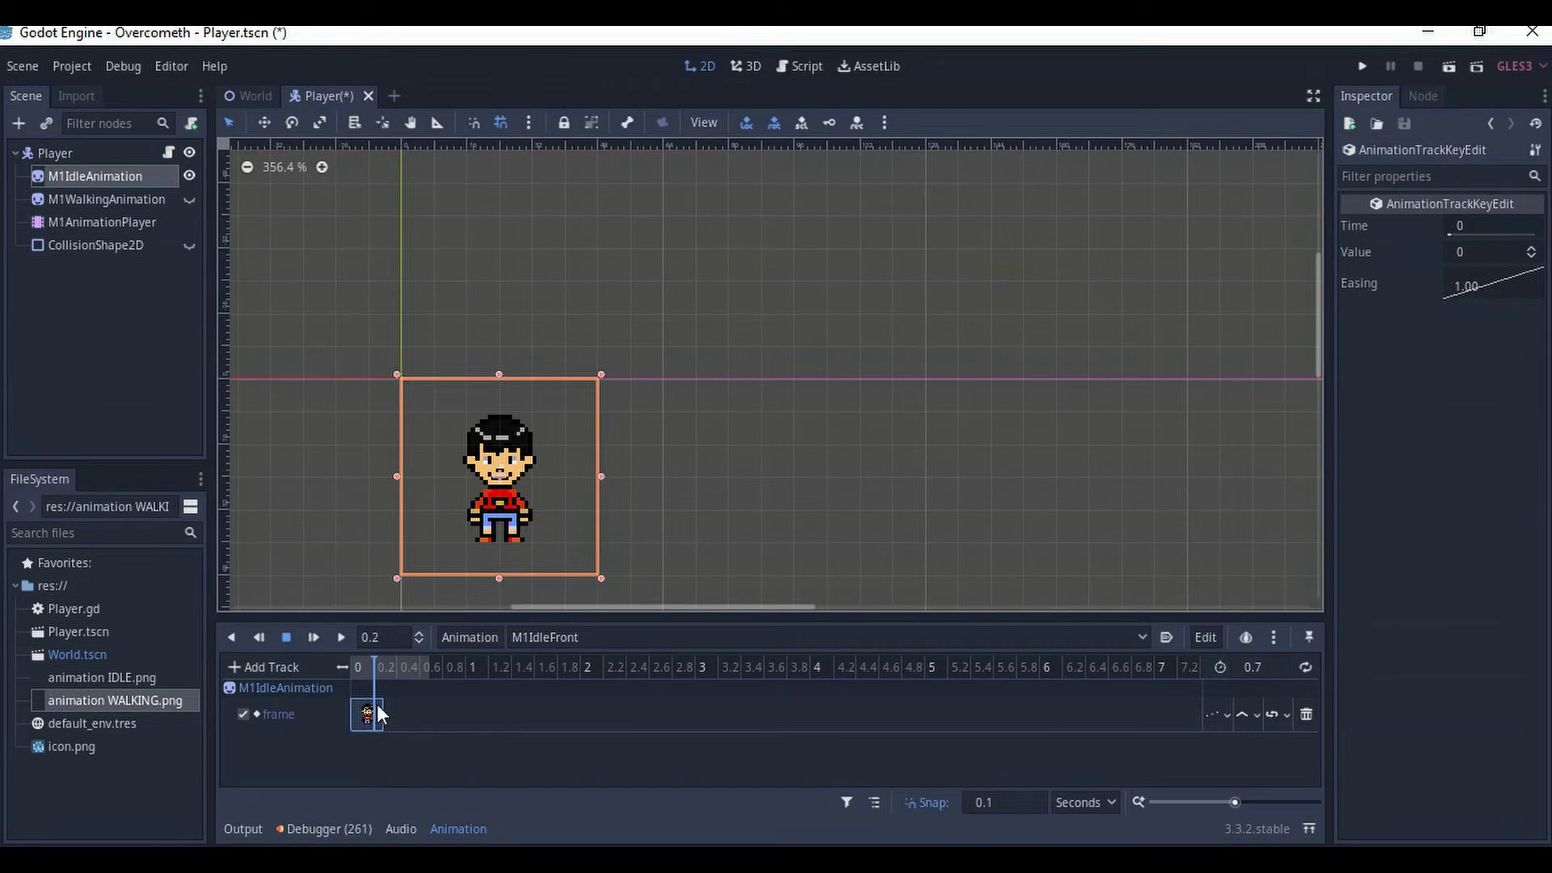
{"action": "left_click", "coordinate": [138, 180]}
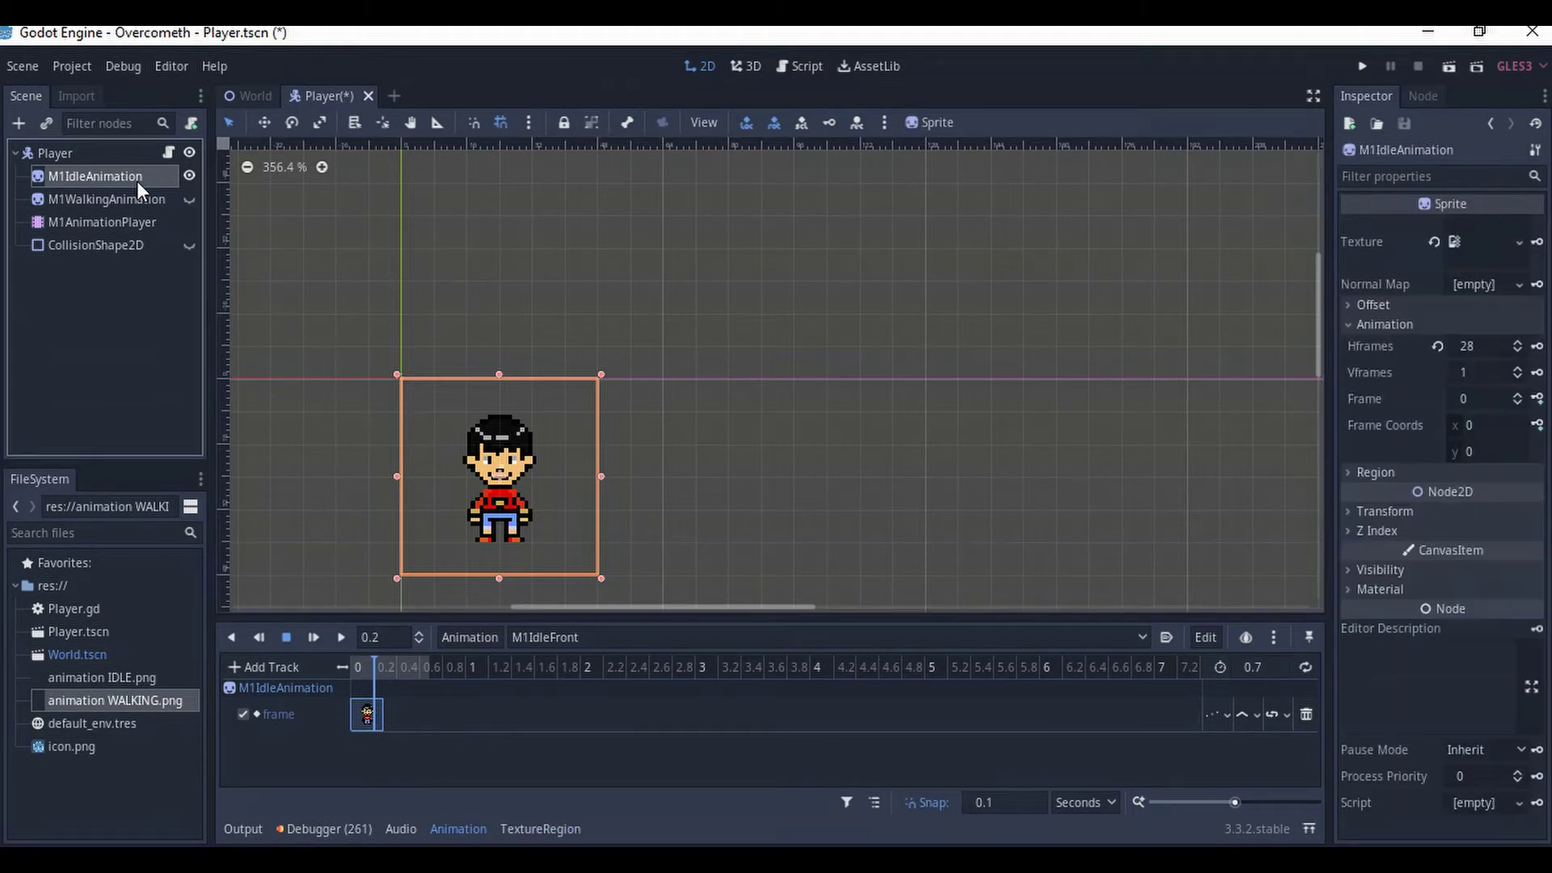
{"action": "left_click", "coordinate": [1517, 395]}
{"action": "left_click", "coordinate": [1517, 394]}
{"action": "left_click", "coordinate": [1537, 399]}
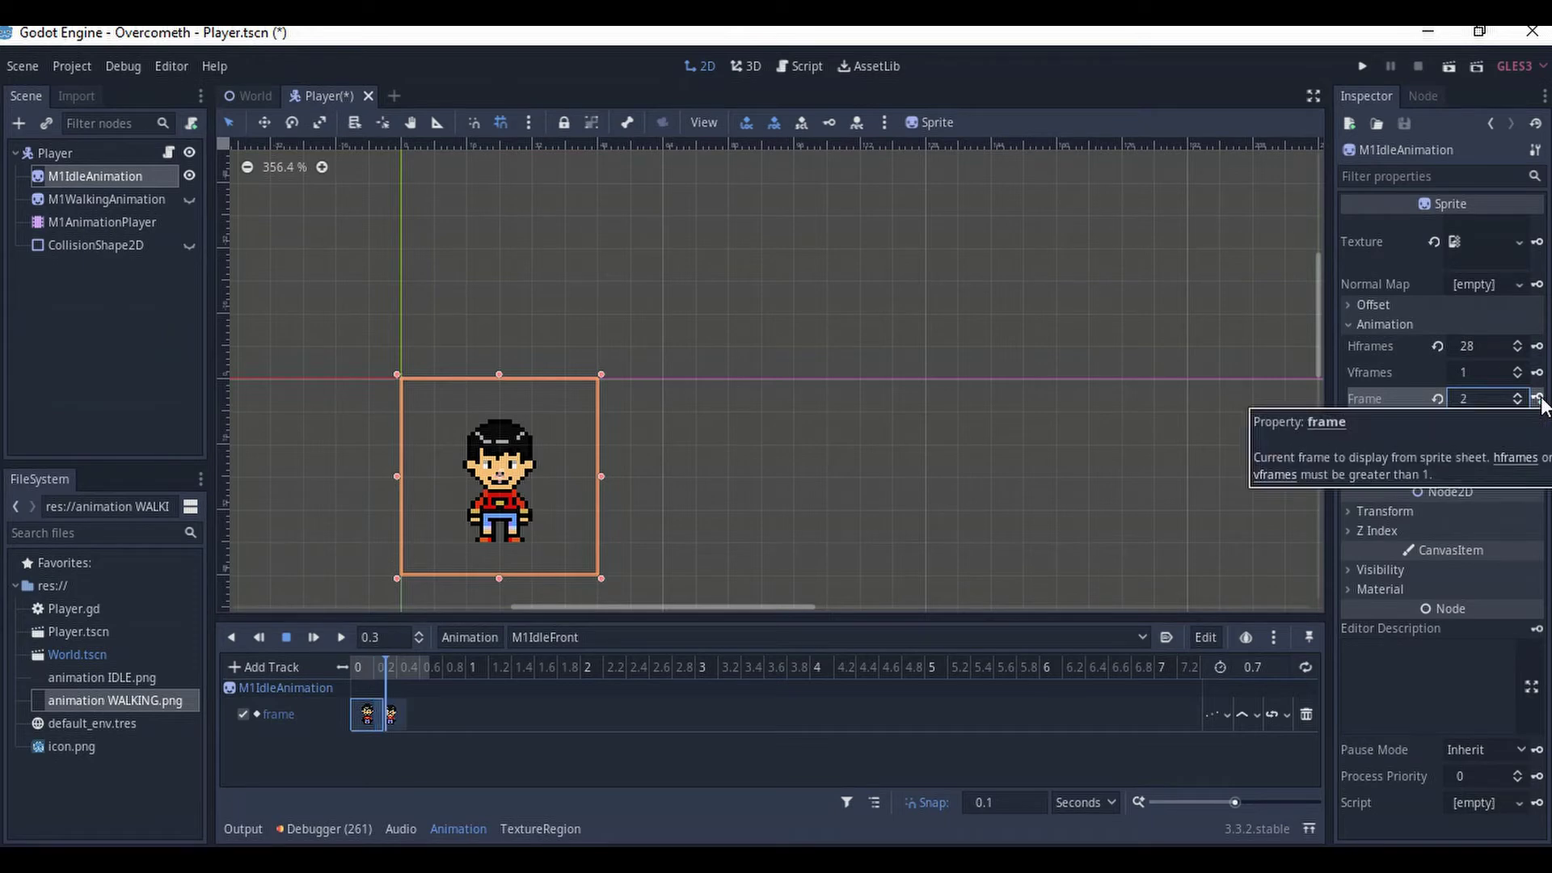
{"action": "left_click", "coordinate": [1537, 398]}
{"action": "left_click", "coordinate": [1537, 398]}
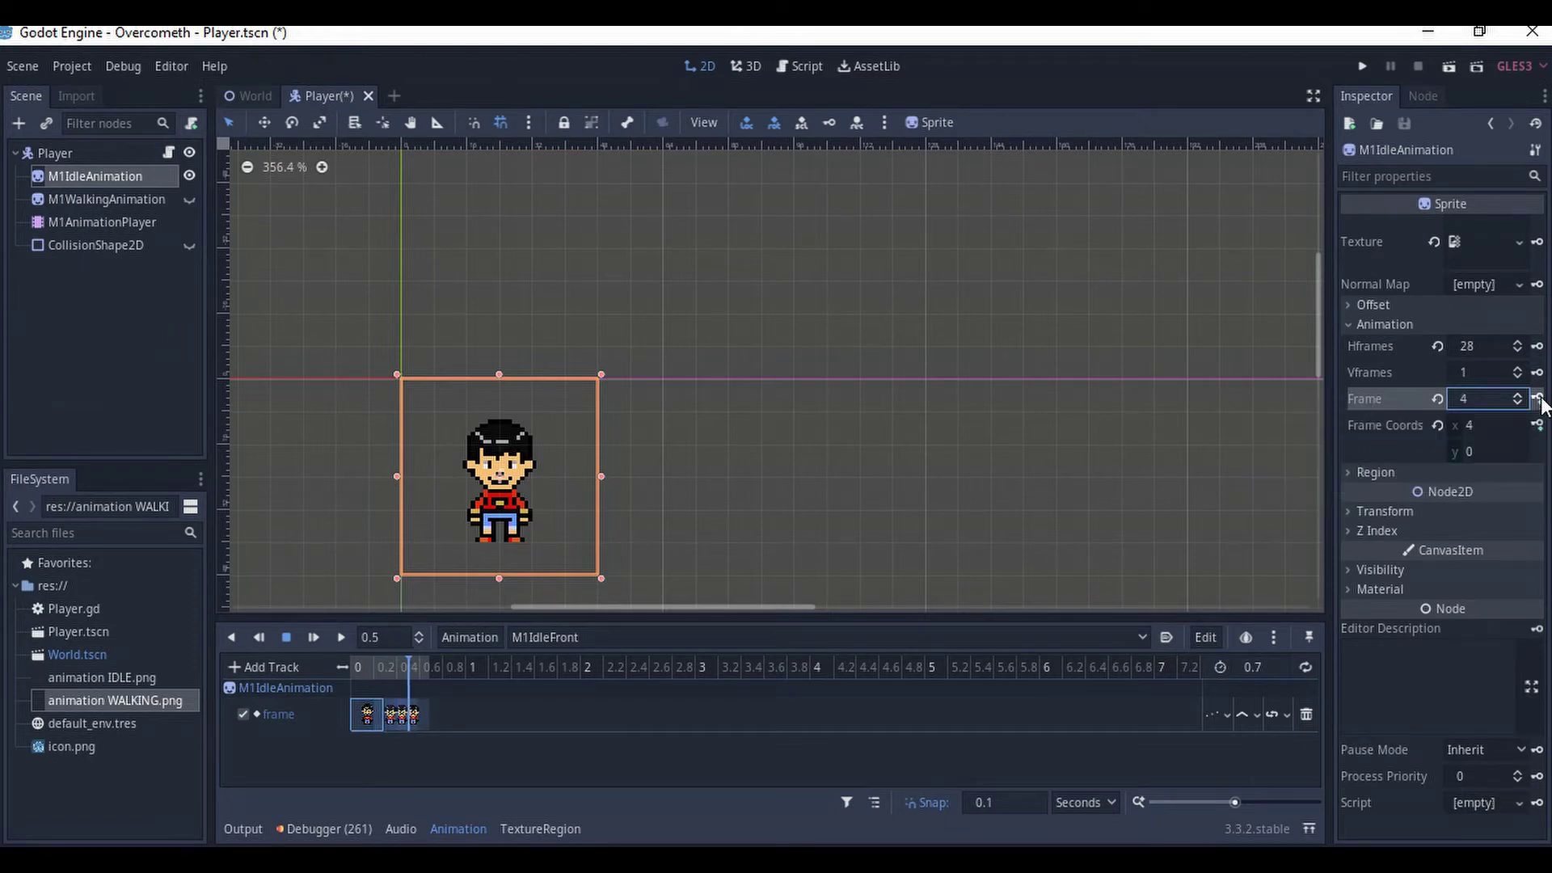
{"action": "left_click", "coordinate": [1537, 399]}
{"action": "left_click", "coordinate": [1536, 399]}
{"action": "left_click", "coordinate": [1537, 398]}
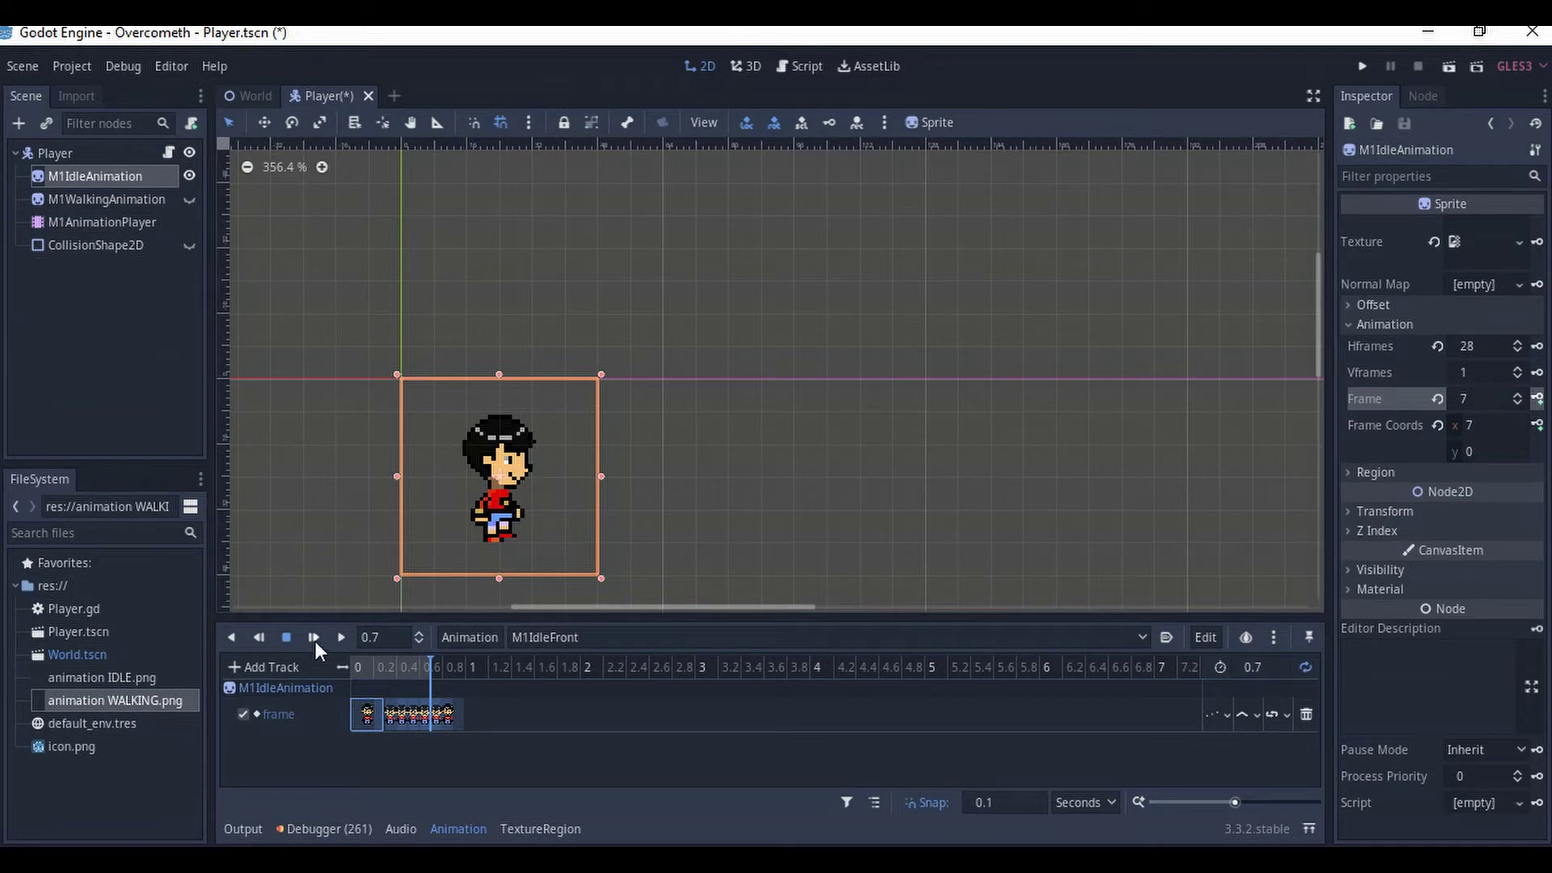
{"action": "left_click", "coordinate": [340, 638]}
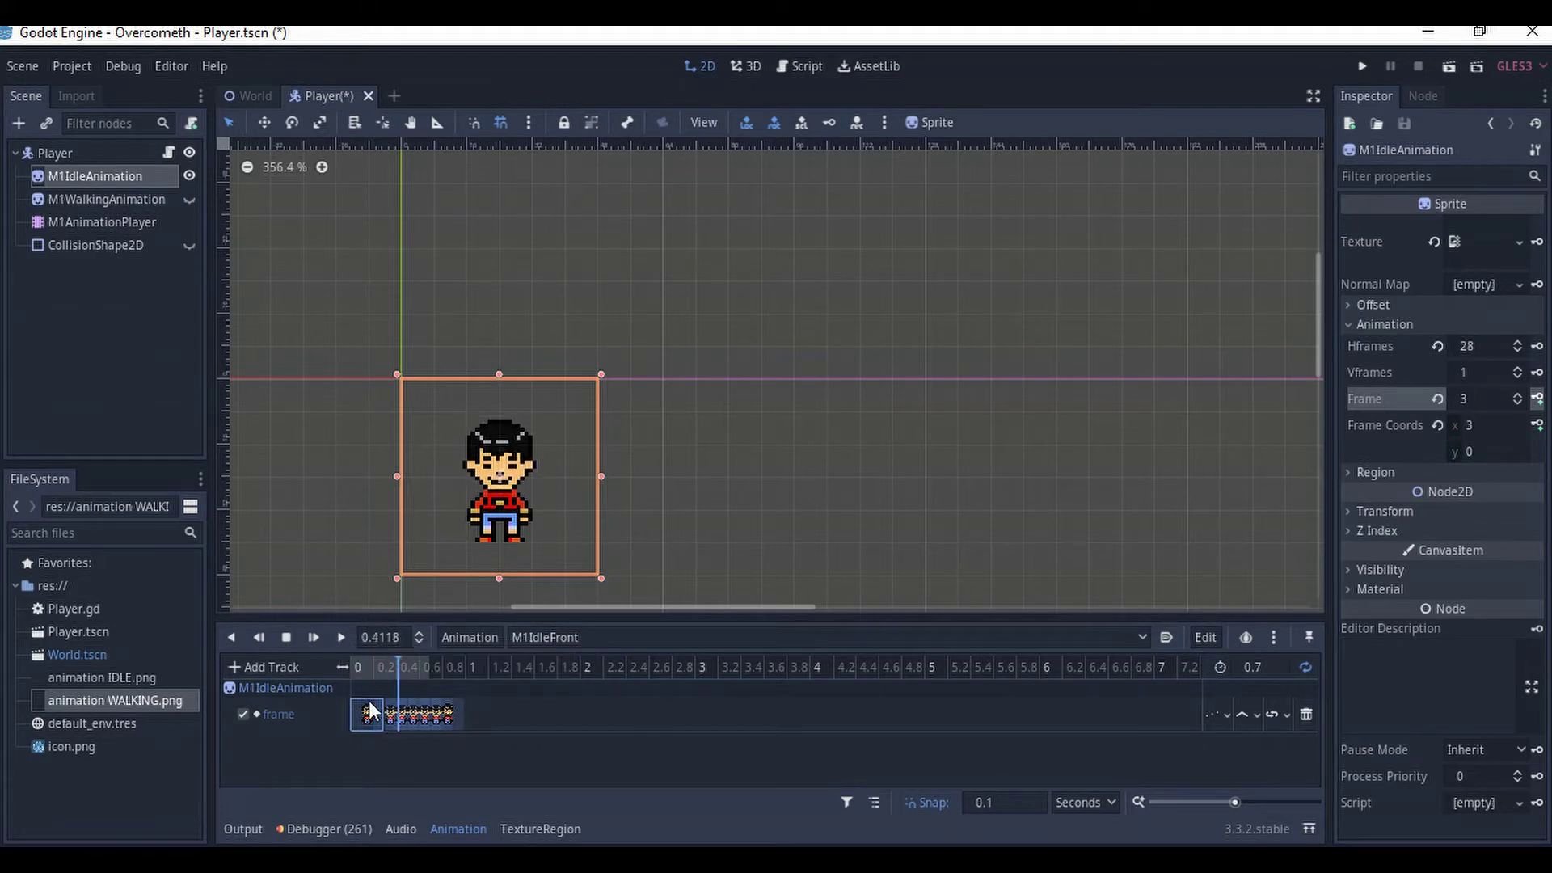
{"action": "left_click", "coordinate": [289, 636]}
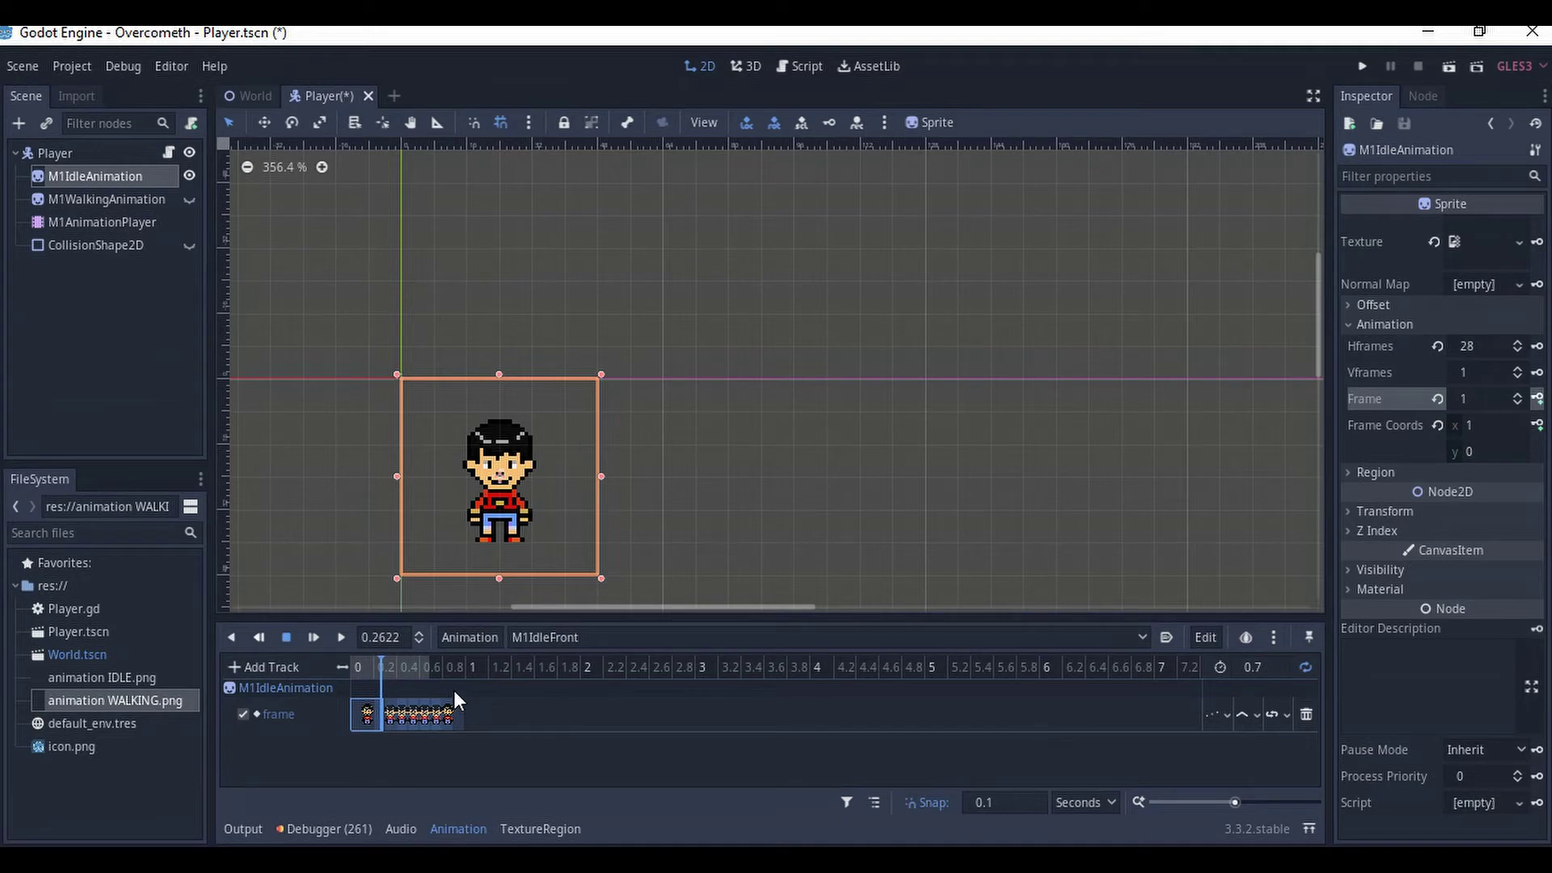
{"action": "scroll", "coordinate": [332, 676], "scroll_direction": "right", "scroll_amount": 2}
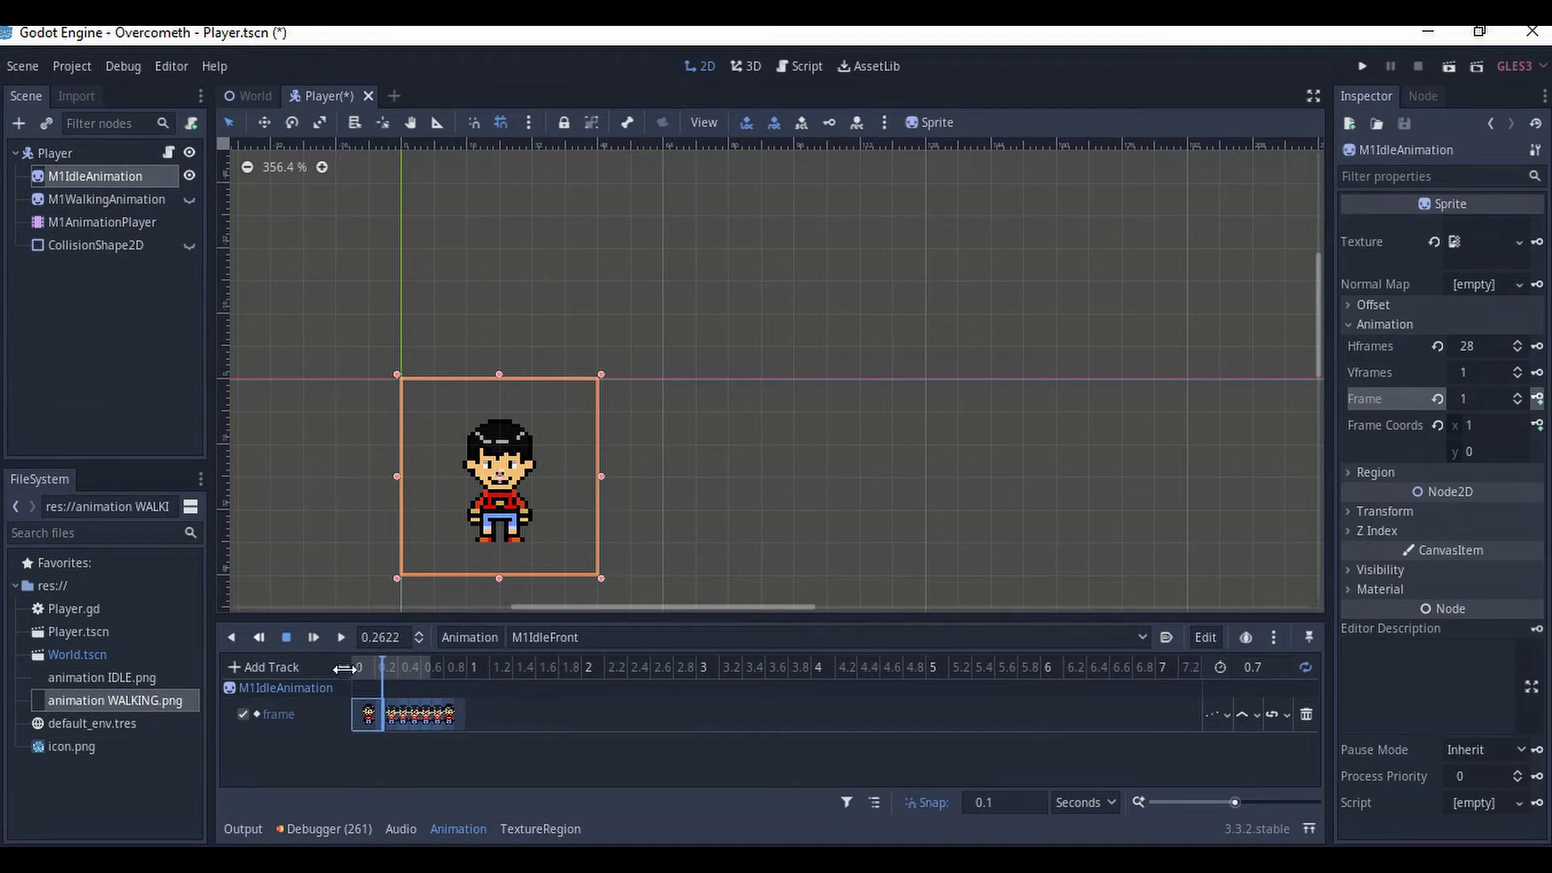
{"action": "scroll", "coordinate": [332, 676], "scroll_direction": "left", "scroll_amount": 1}
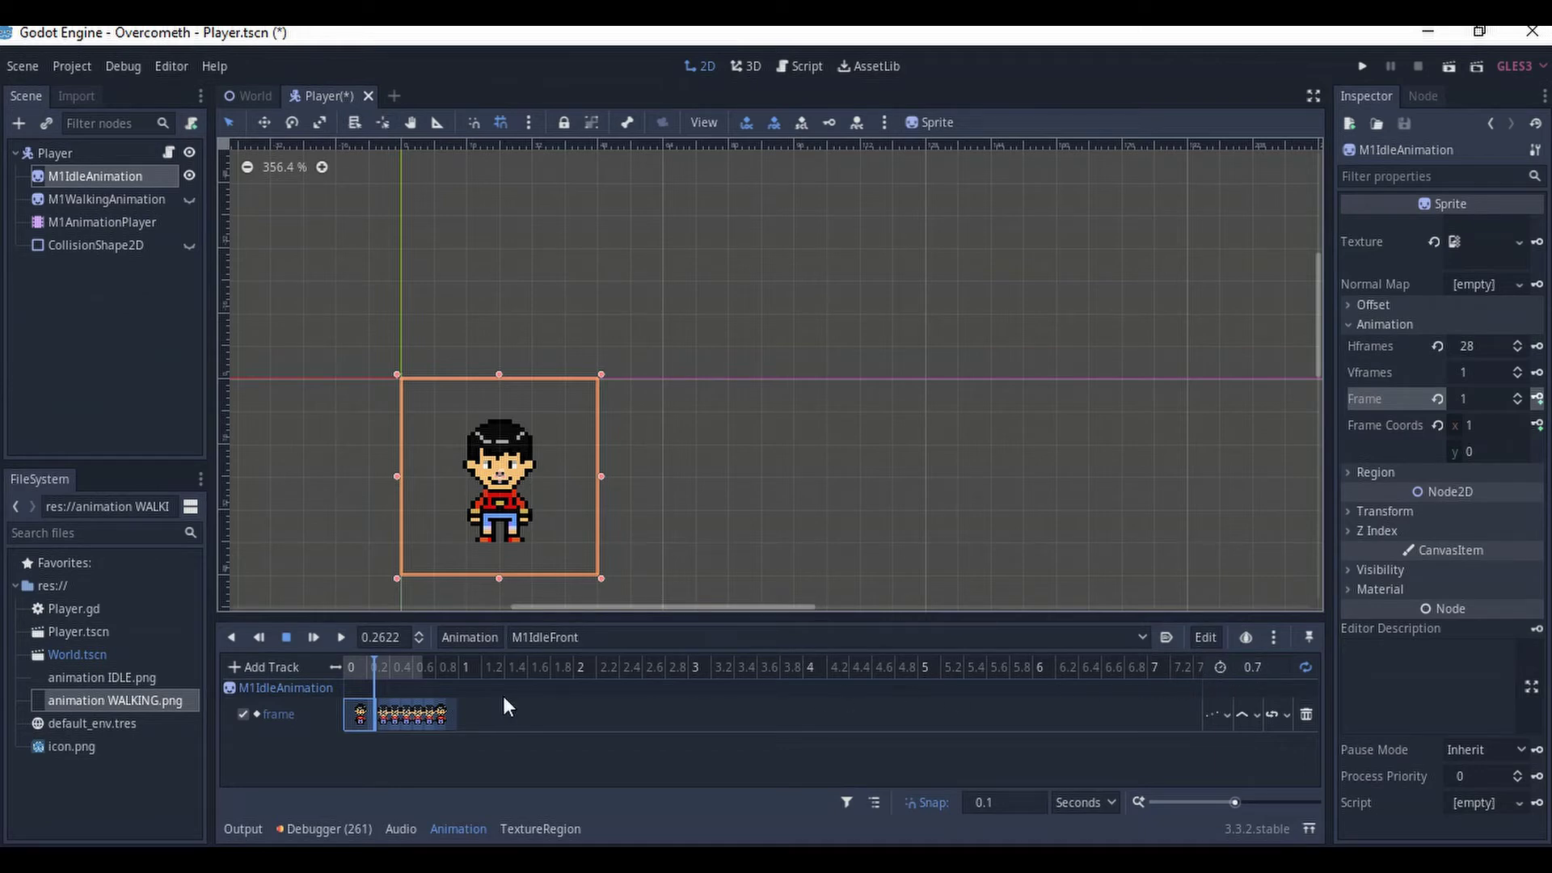
{"action": "left_click", "coordinate": [417, 634]}
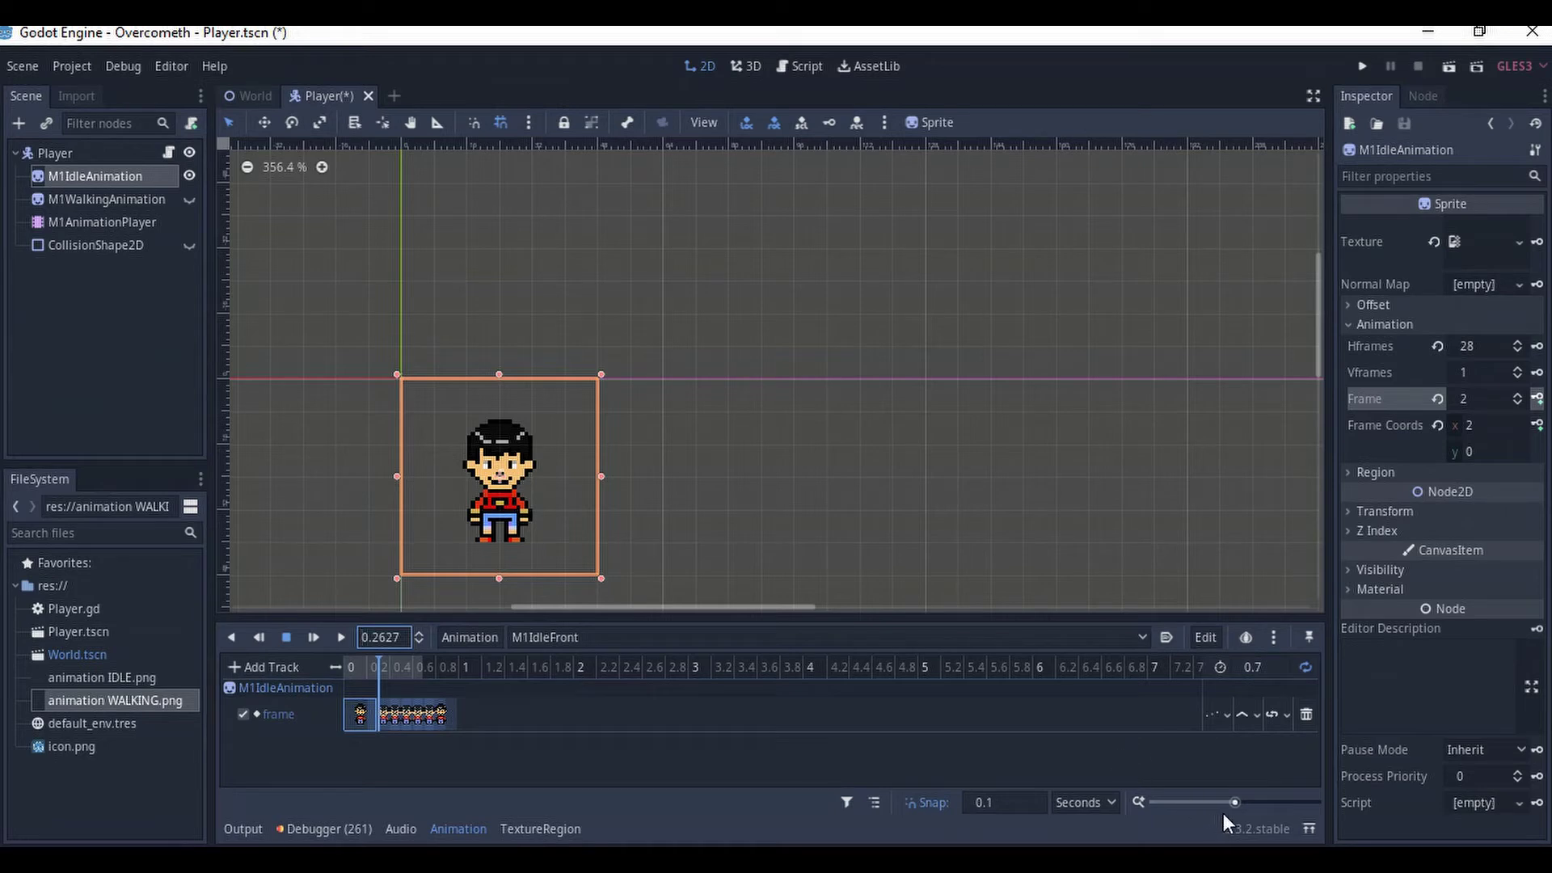
- Delete every existing keyframe on the frame track and return the playhead to 0
{"action": "left_click_drag", "start_coordinate": [1237, 803], "coordinate": [1255, 801]}
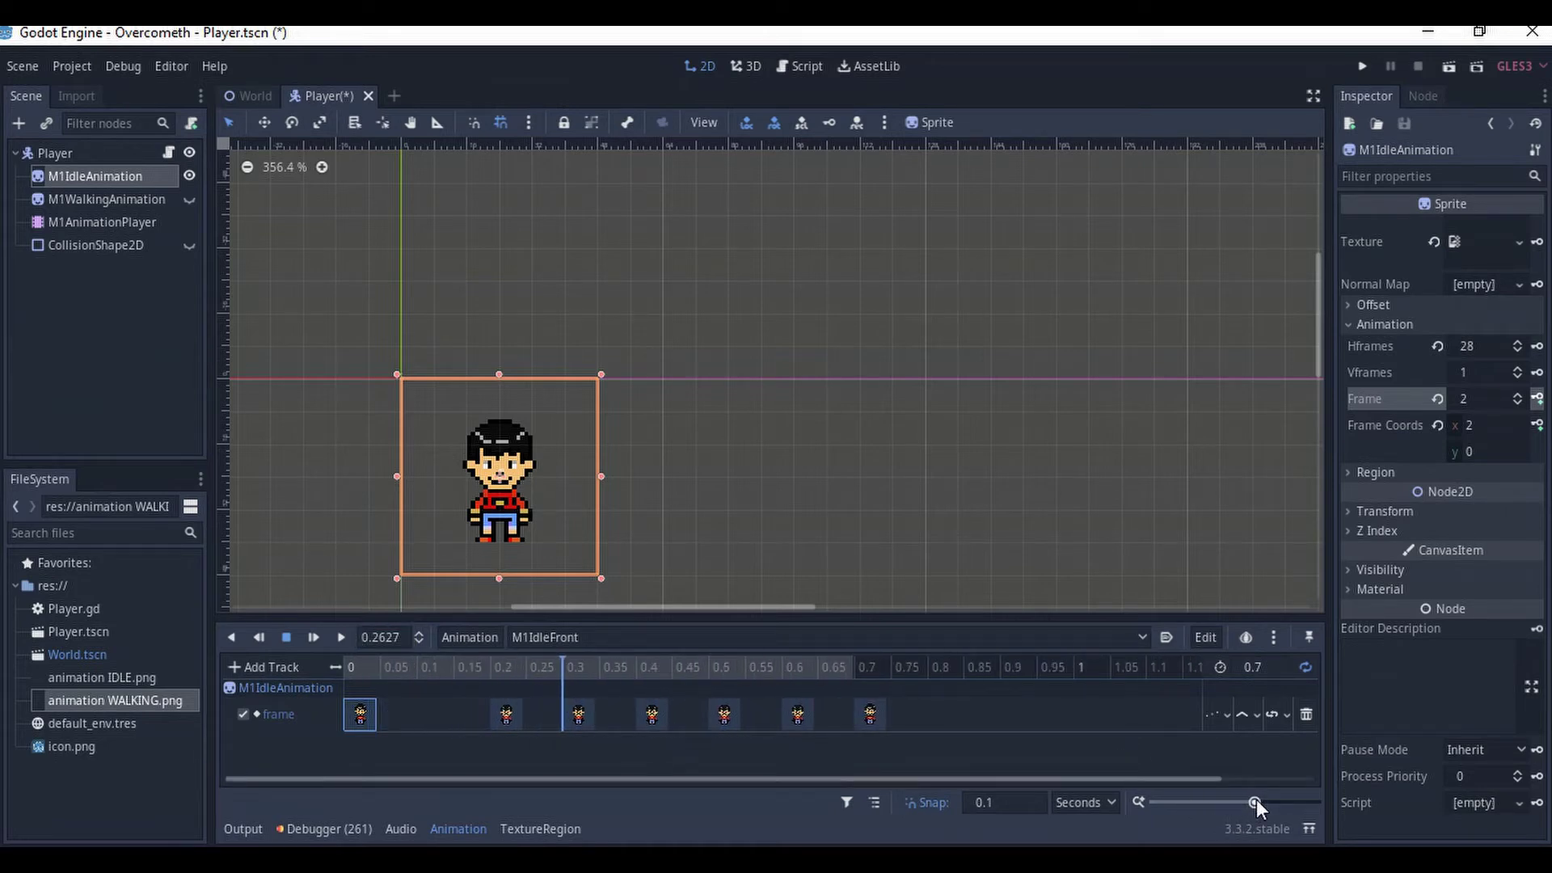
{"action": "left_click_drag", "start_coordinate": [1256, 799], "coordinate": [1248, 798]}
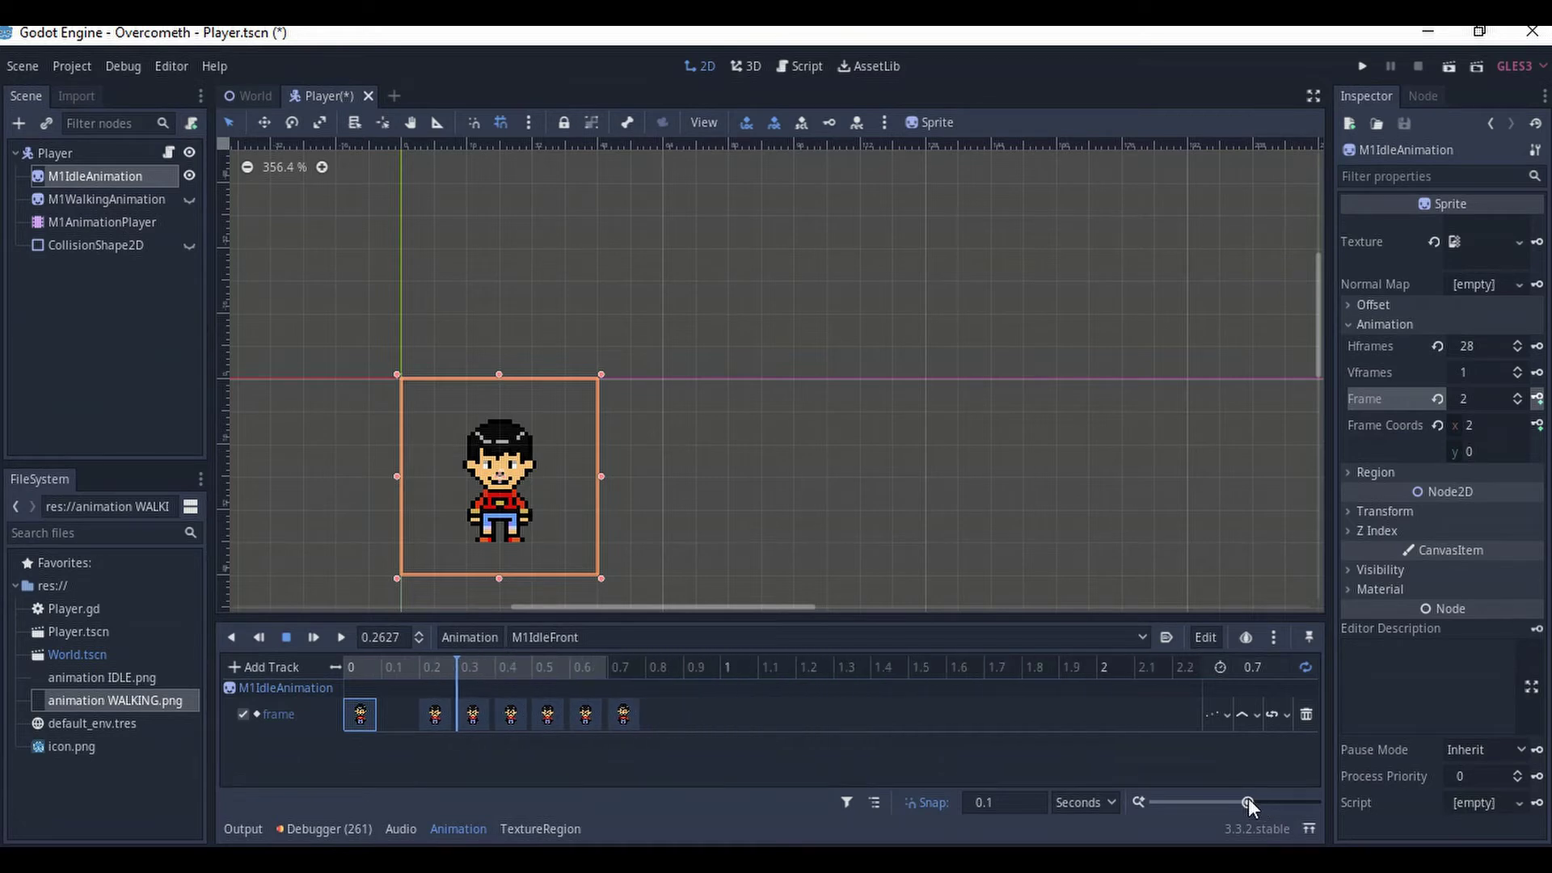
{"action": "left_click", "coordinate": [624, 715]}
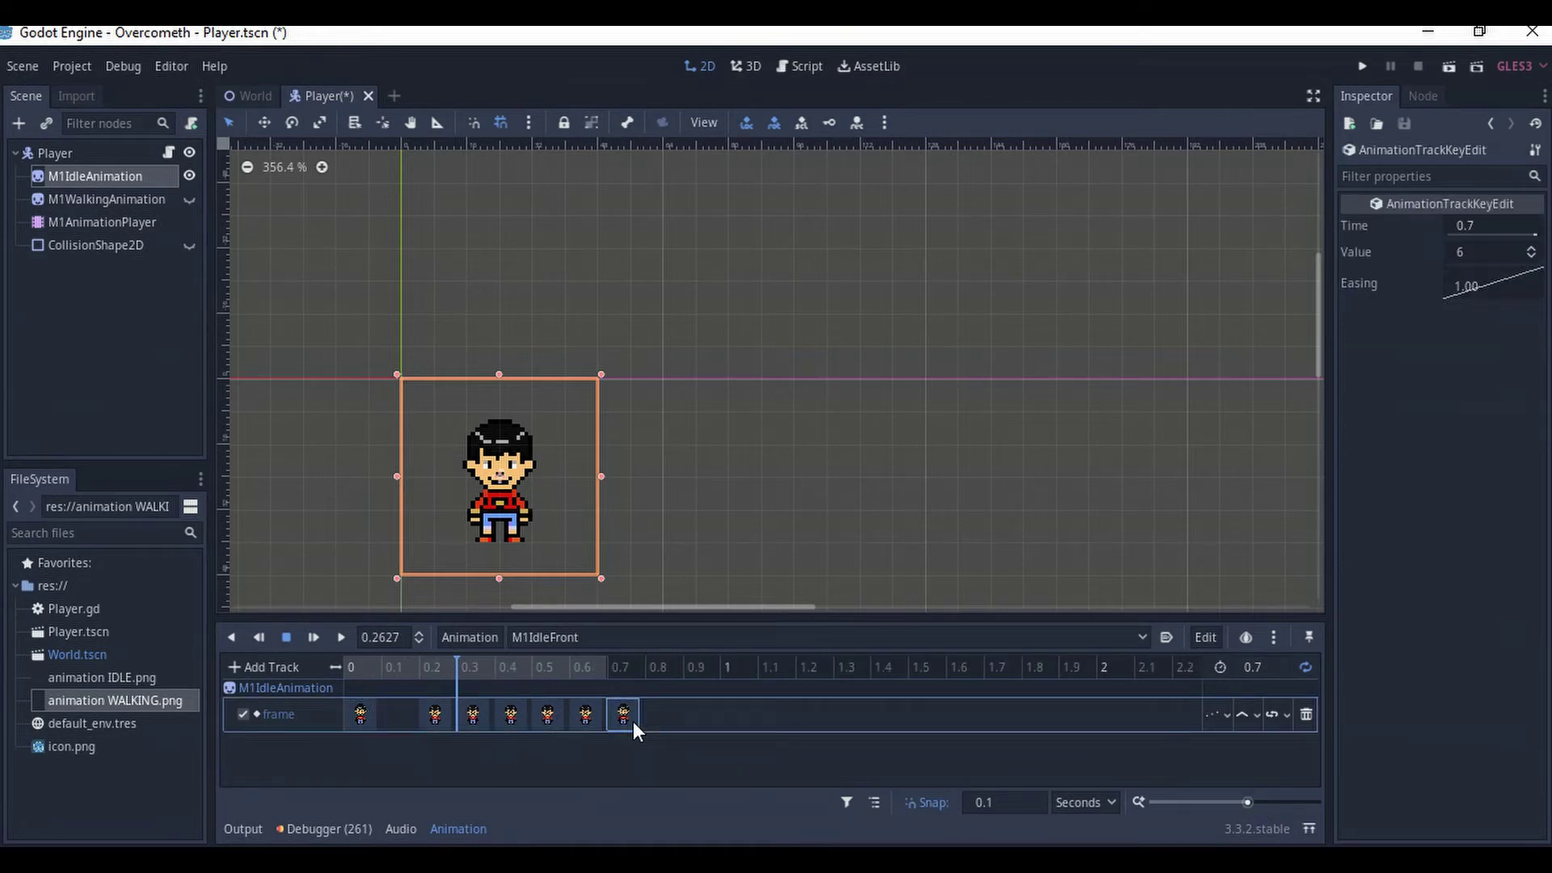
{"action": "key", "text": "Delete"}
{"action": "left_click", "coordinate": [584, 716]}
{"action": "key", "text": "Delete"}
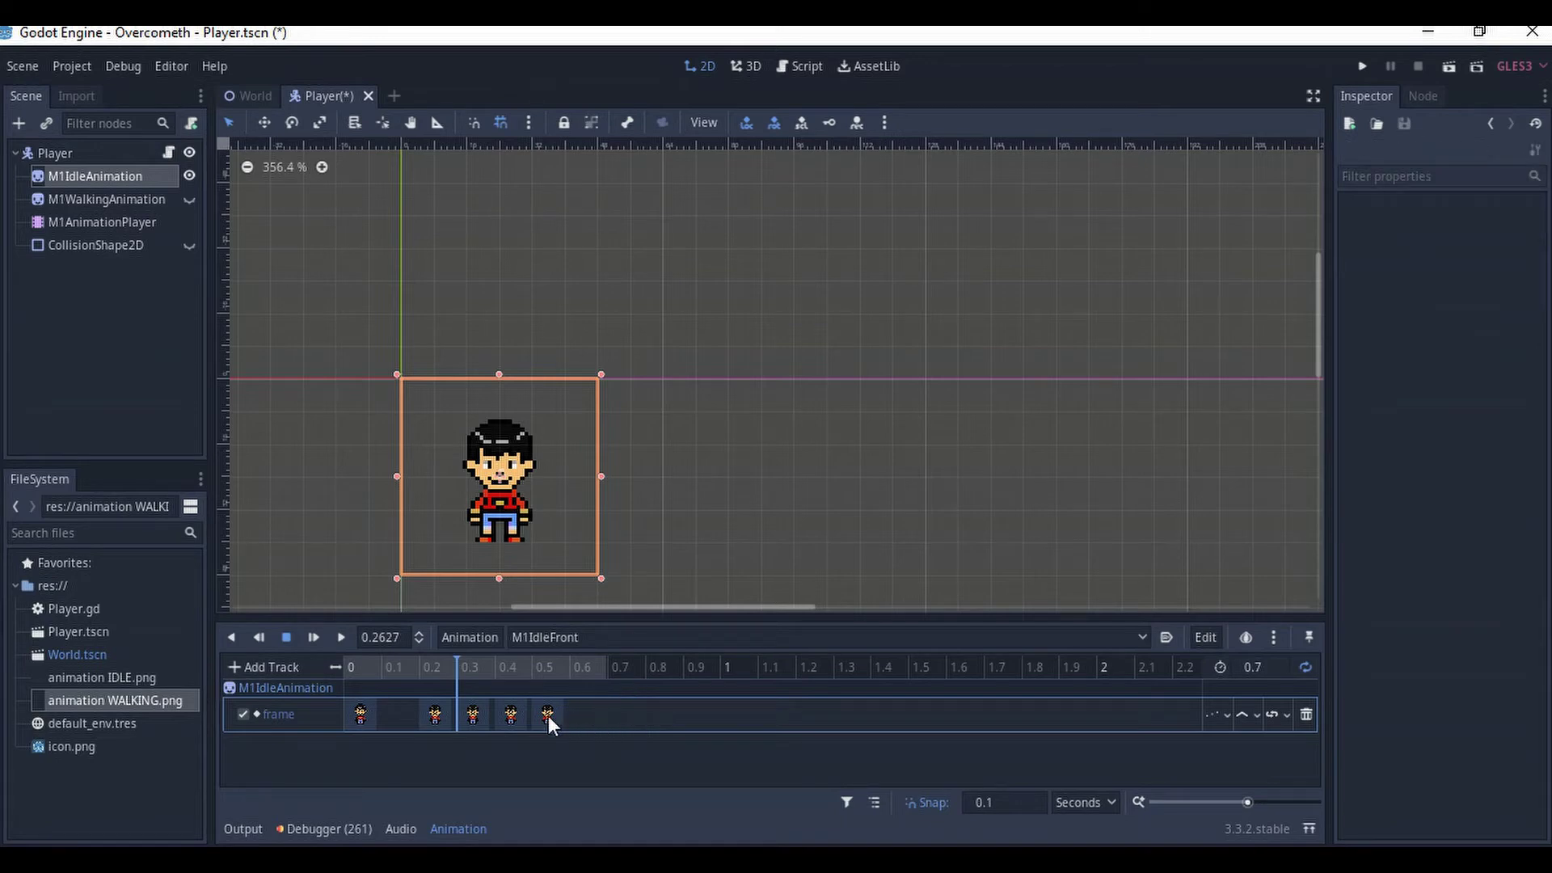
{"action": "left_click", "coordinate": [547, 716]}
{"action": "key", "text": "Delete"}
{"action": "left_click", "coordinate": [510, 717]}
{"action": "key", "text": "Delete"}
{"action": "left_click", "coordinate": [473, 717]}
{"action": "key", "text": "Delete"}
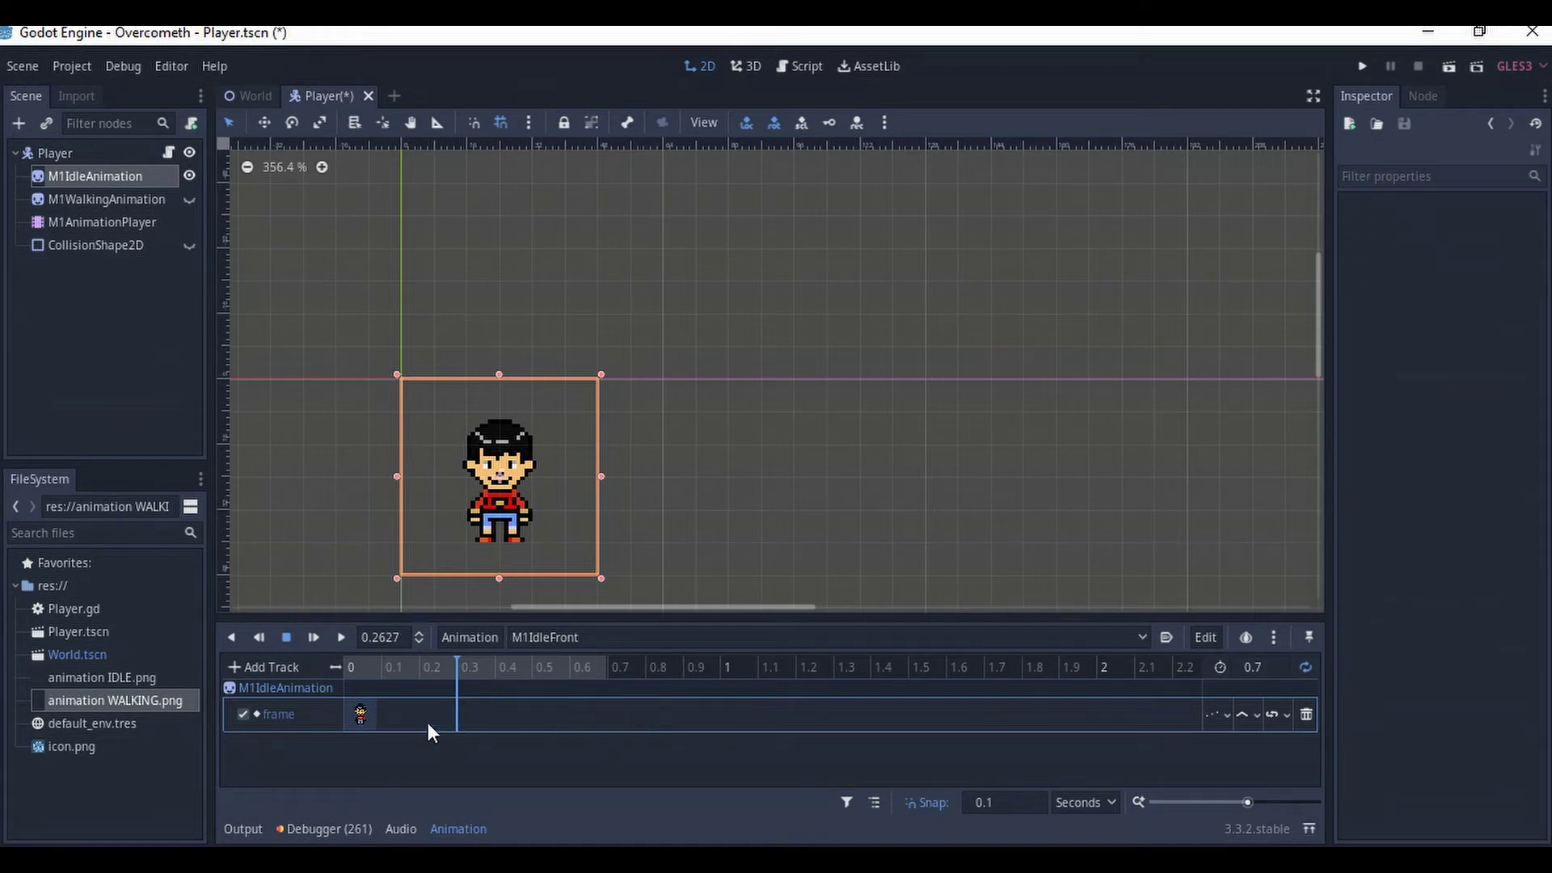
{"action": "left_click", "coordinate": [361, 724]}
{"action": "key", "text": "Delete"}
{"action": "left_click", "coordinate": [351, 666]}
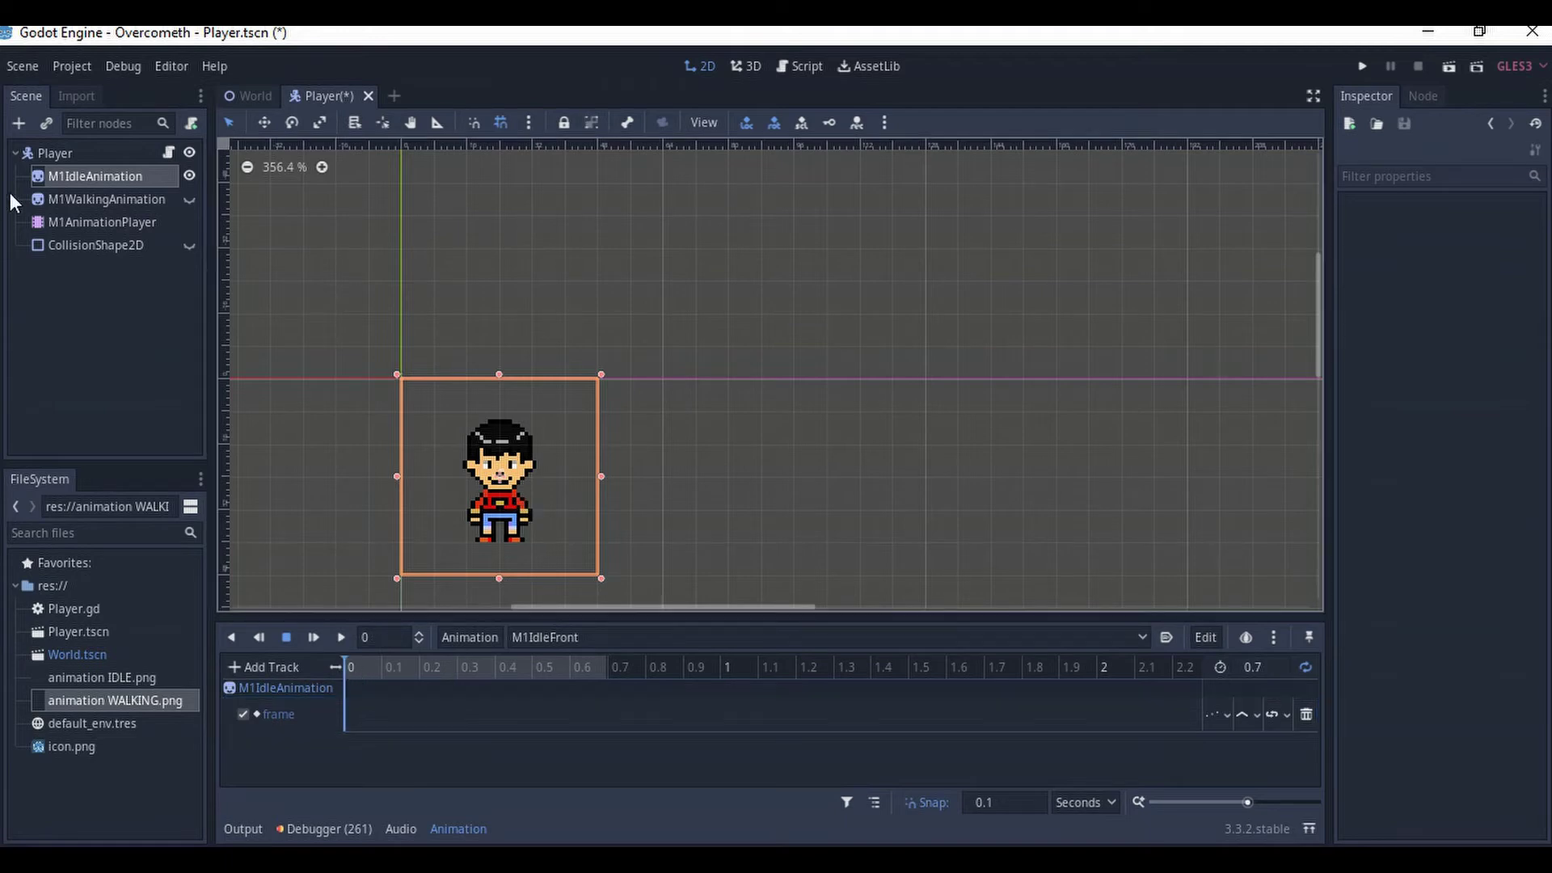
- Reset M1IdleAnimation's Frame to 0, key seven frames from 0 to 0.6 seconds, and preview
{"action": "left_click", "coordinate": [104, 173]}
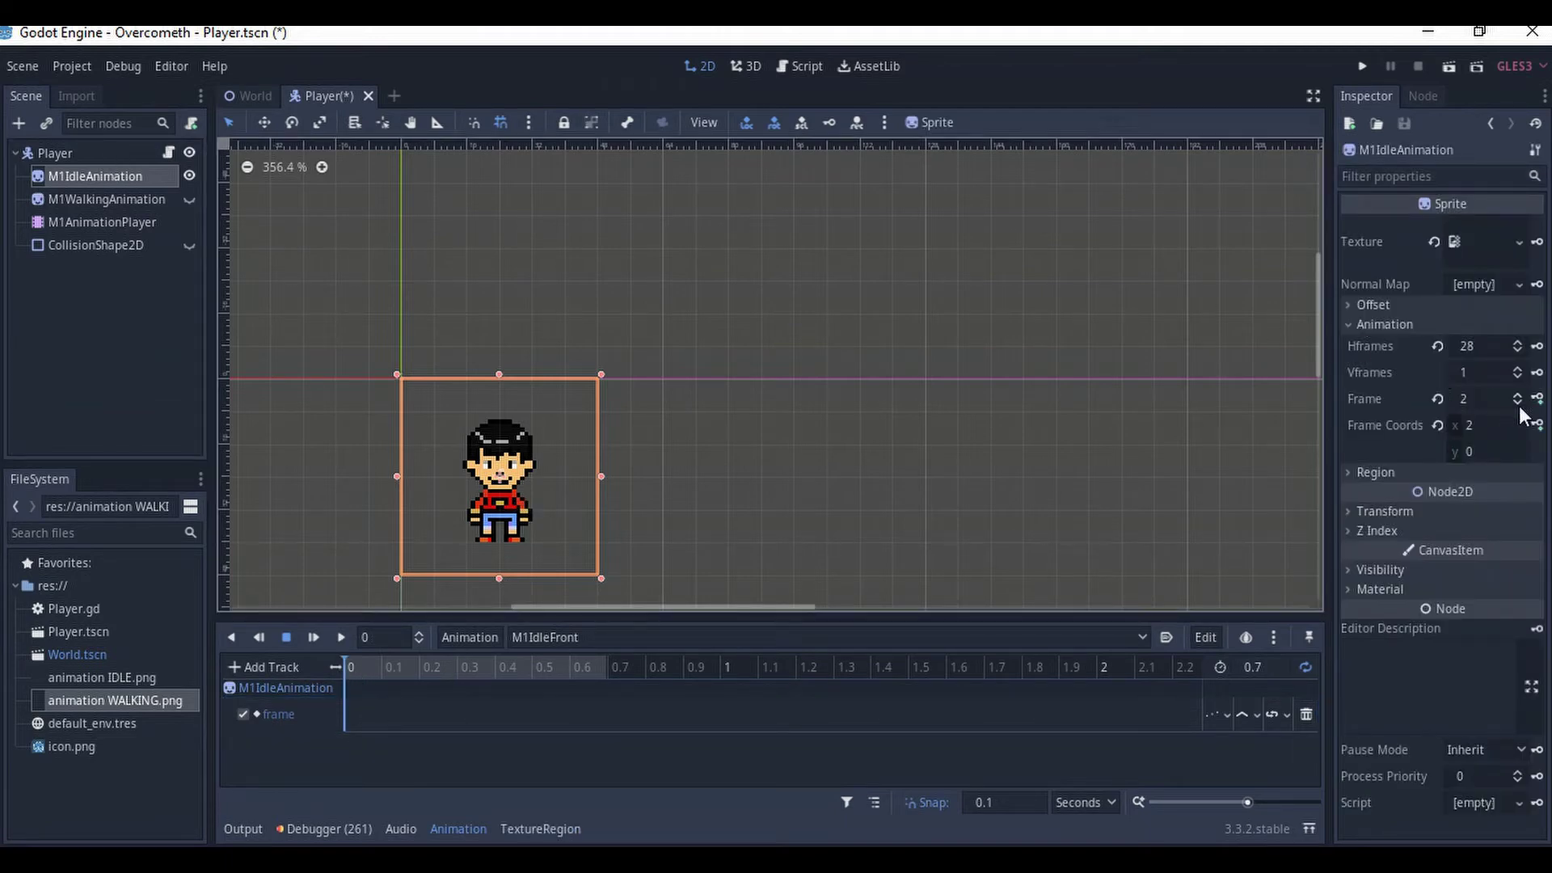
{"action": "left_click", "coordinate": [1437, 397]}
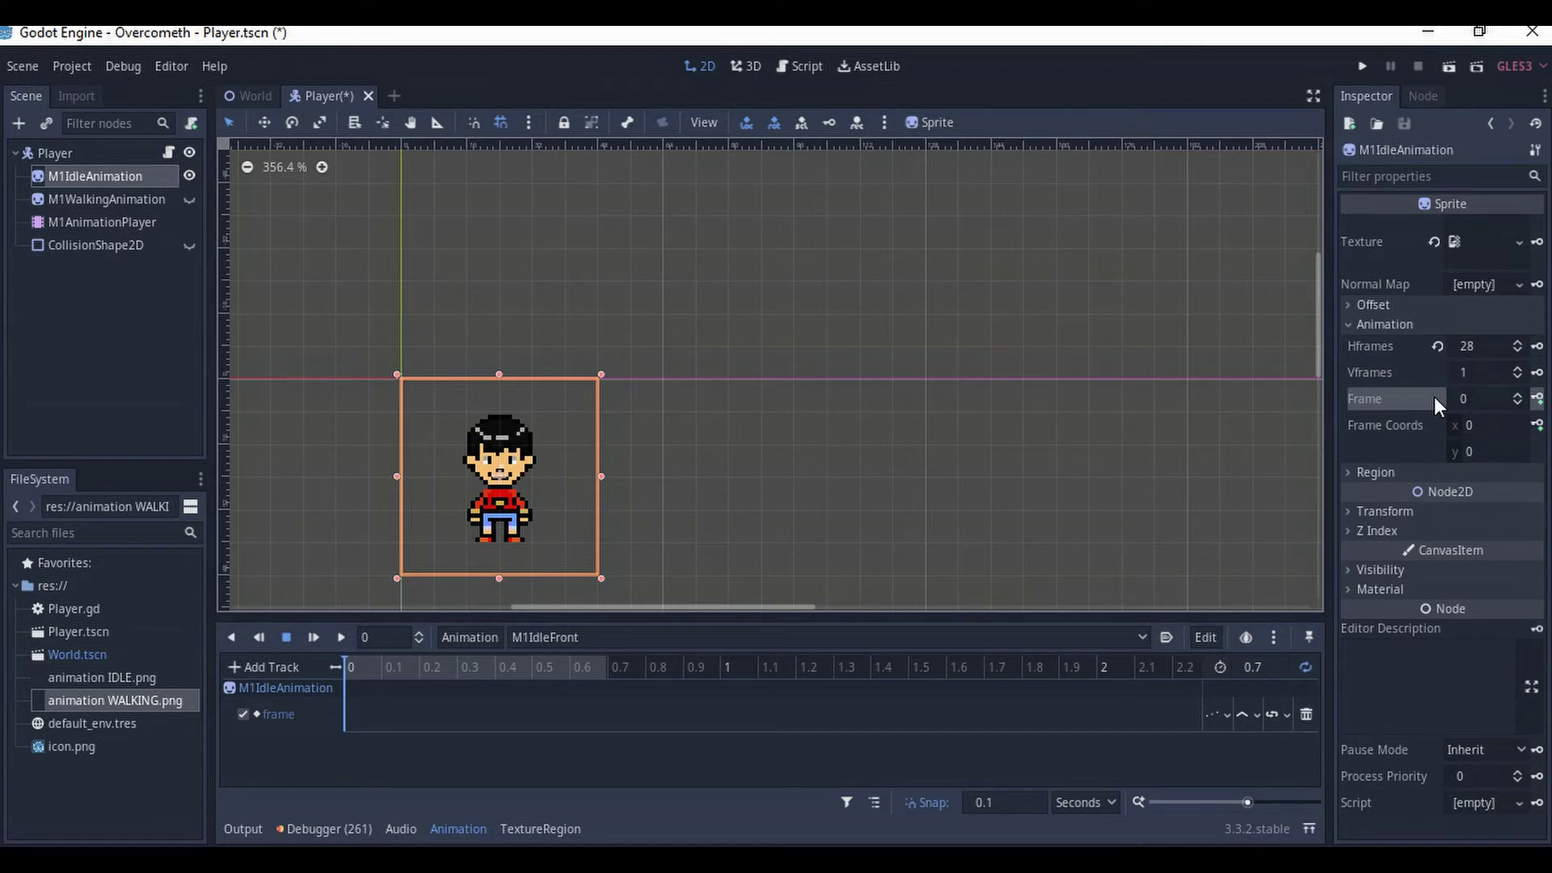
{"action": "left_click", "coordinate": [1538, 399]}
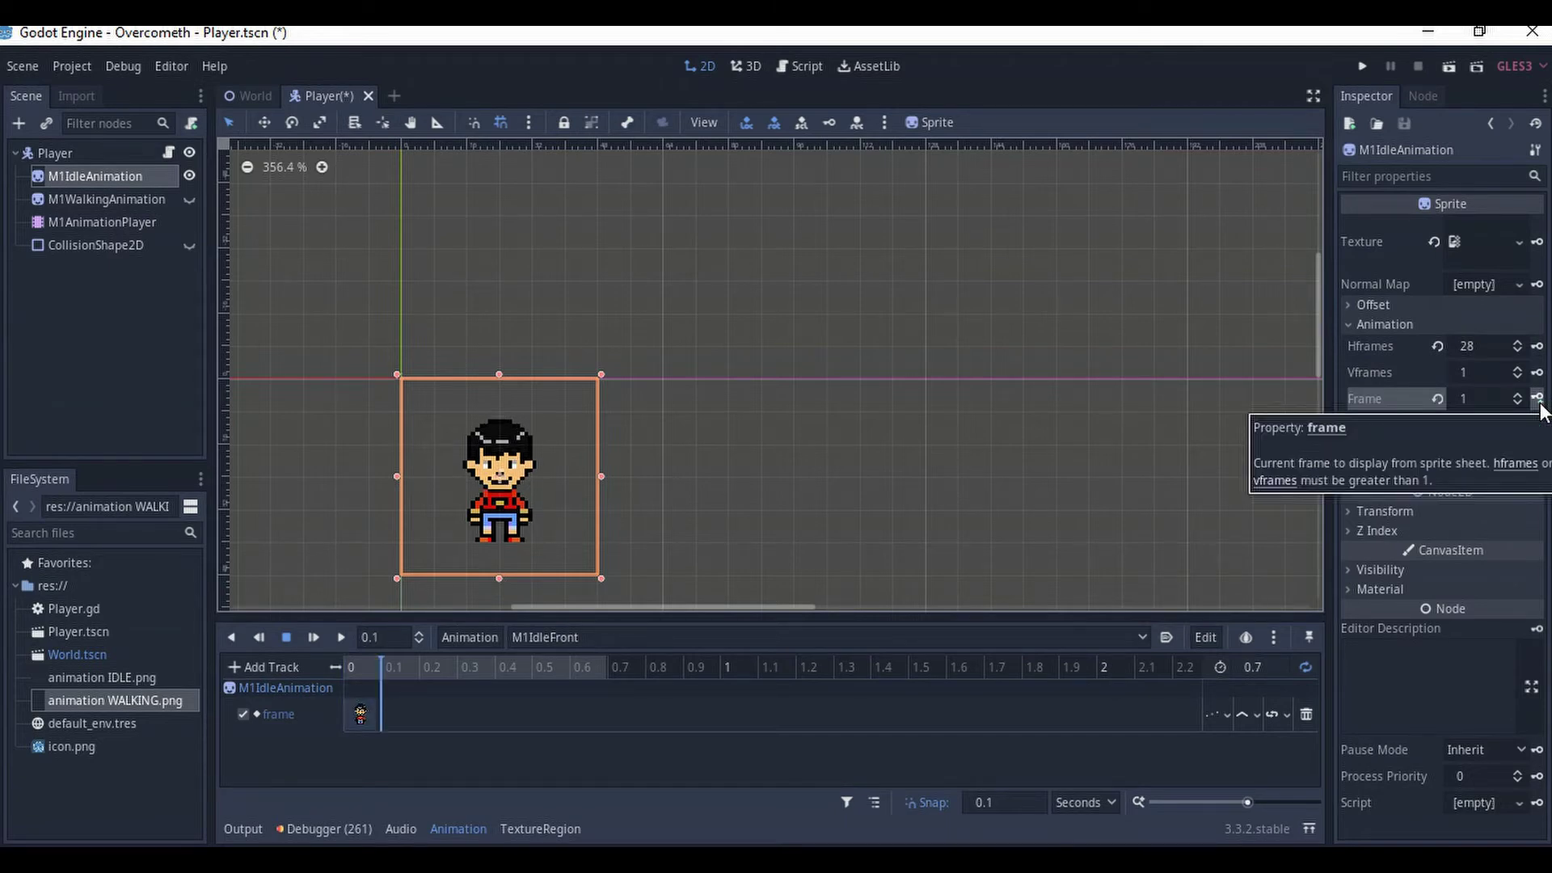
{"action": "left_click", "coordinate": [1538, 399]}
{"action": "left_click", "coordinate": [1539, 398]}
{"action": "left_click", "coordinate": [1539, 398]}
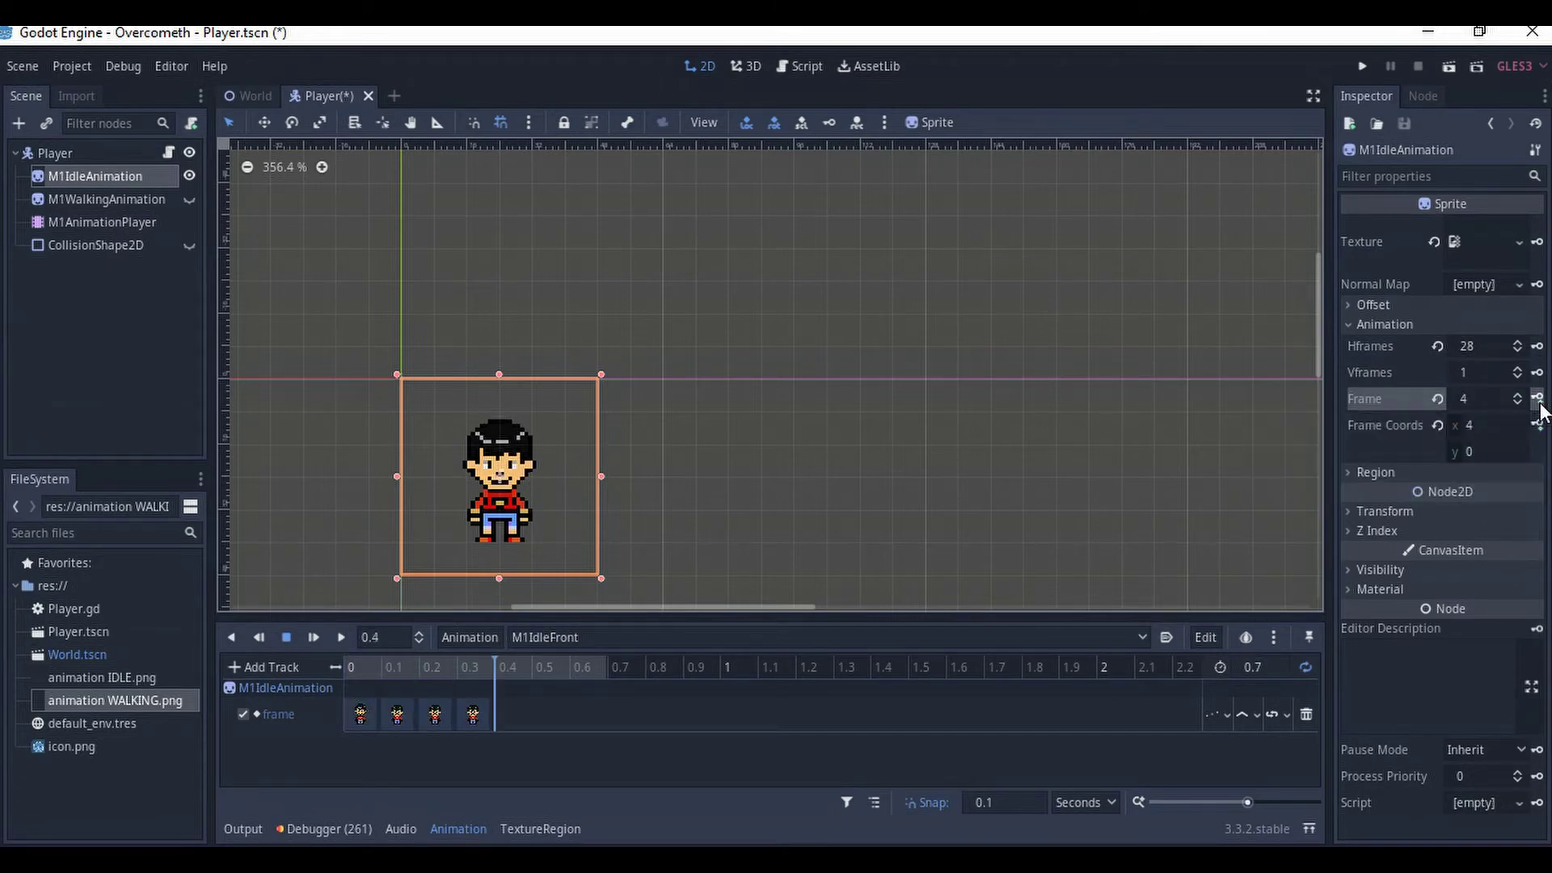
{"action": "left_click", "coordinate": [1539, 399]}
{"action": "left_click", "coordinate": [1538, 398]}
{"action": "left_click", "coordinate": [1538, 399]}
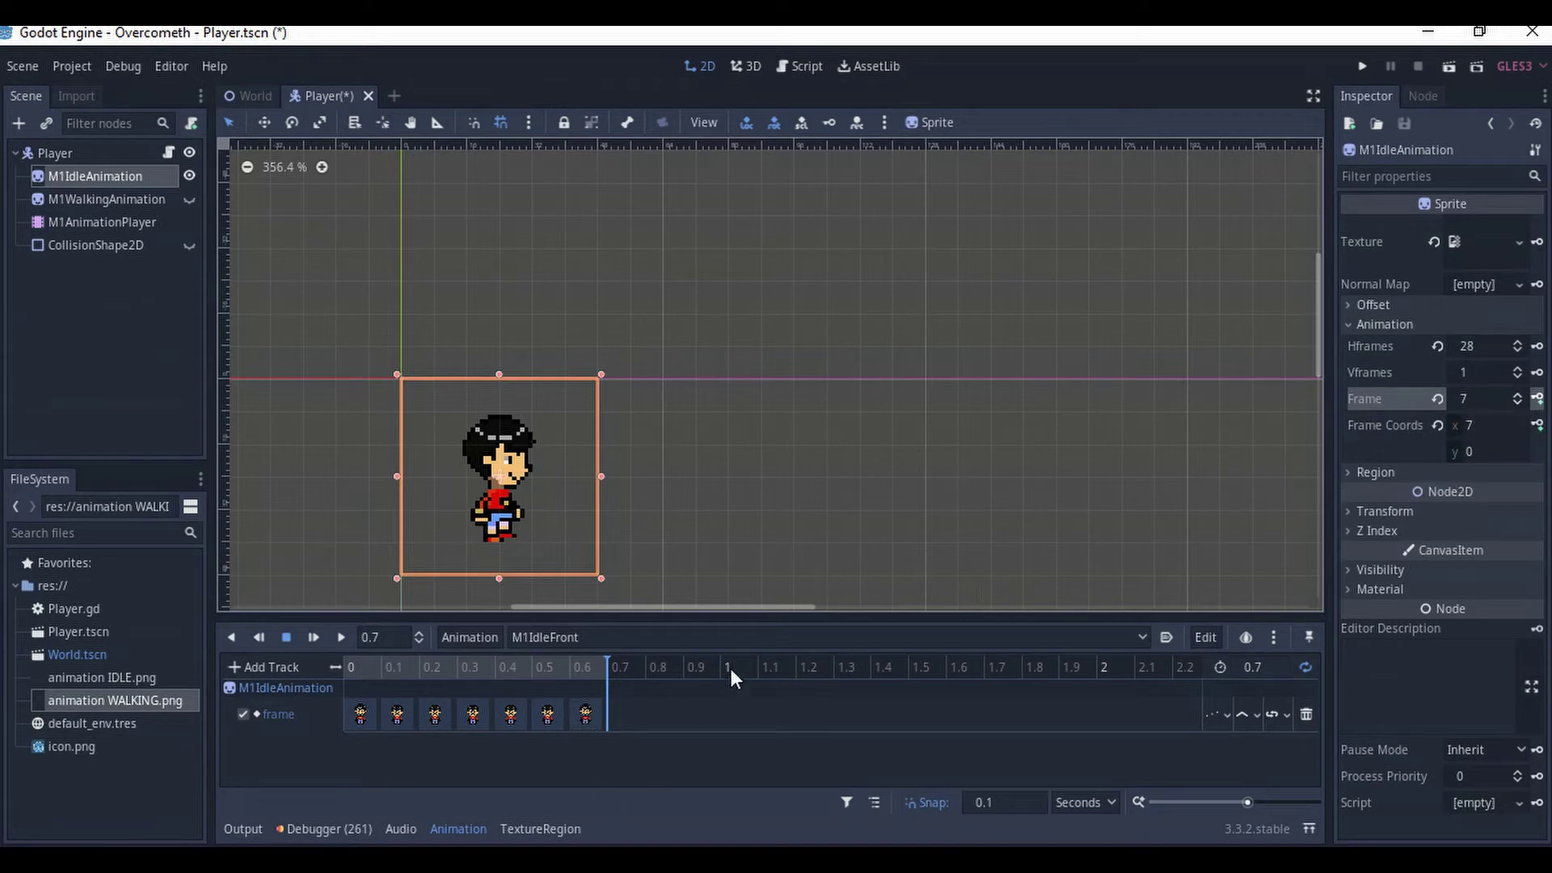
{"action": "left_click", "coordinate": [340, 639]}
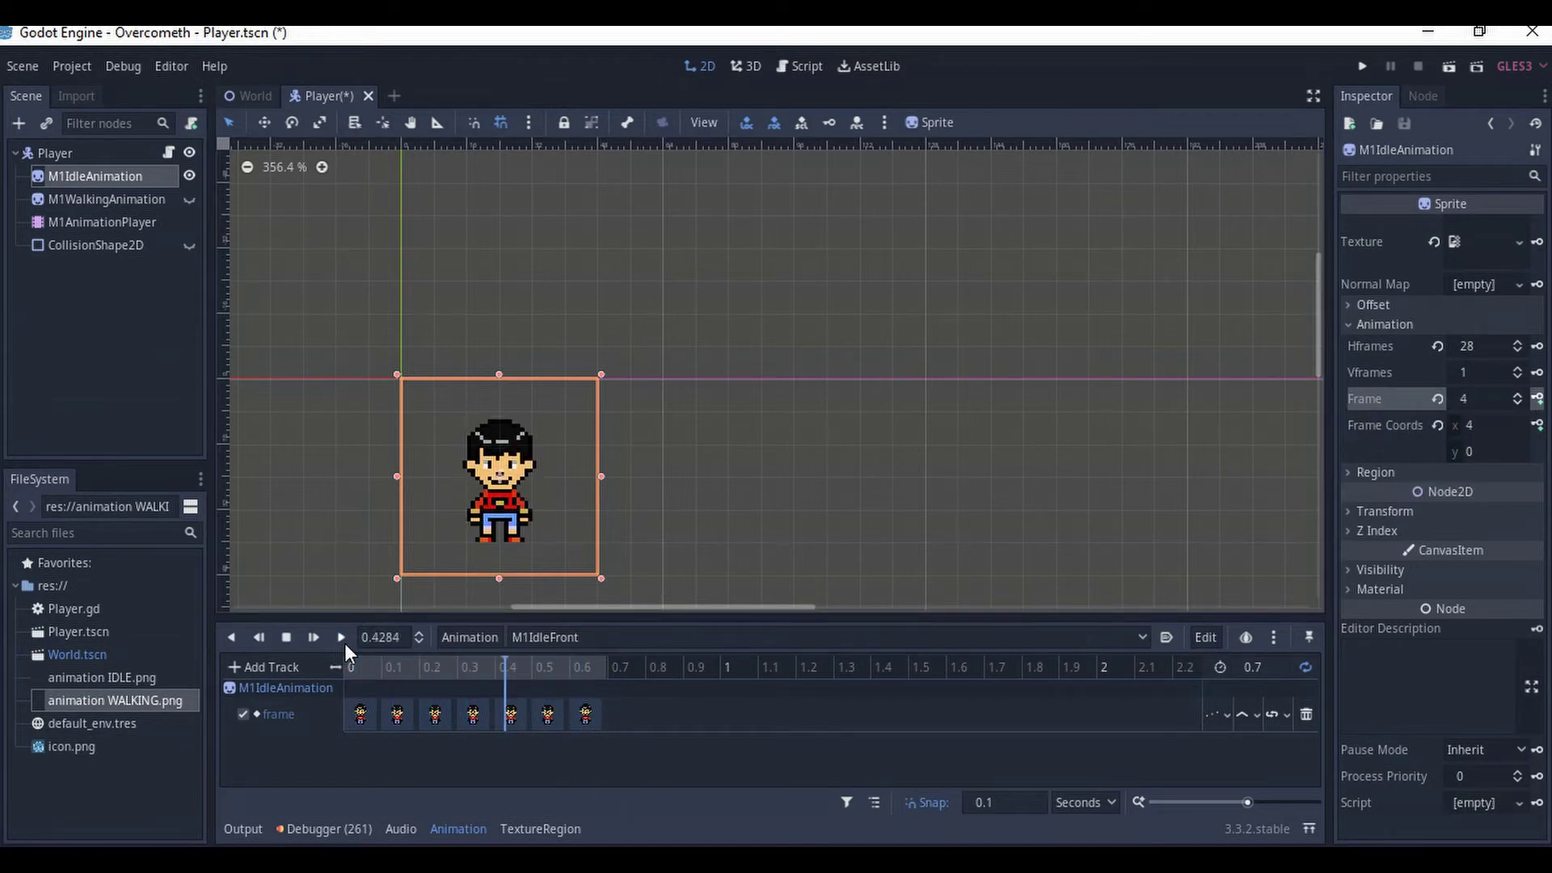
{"action": "left_click", "coordinate": [287, 637]}
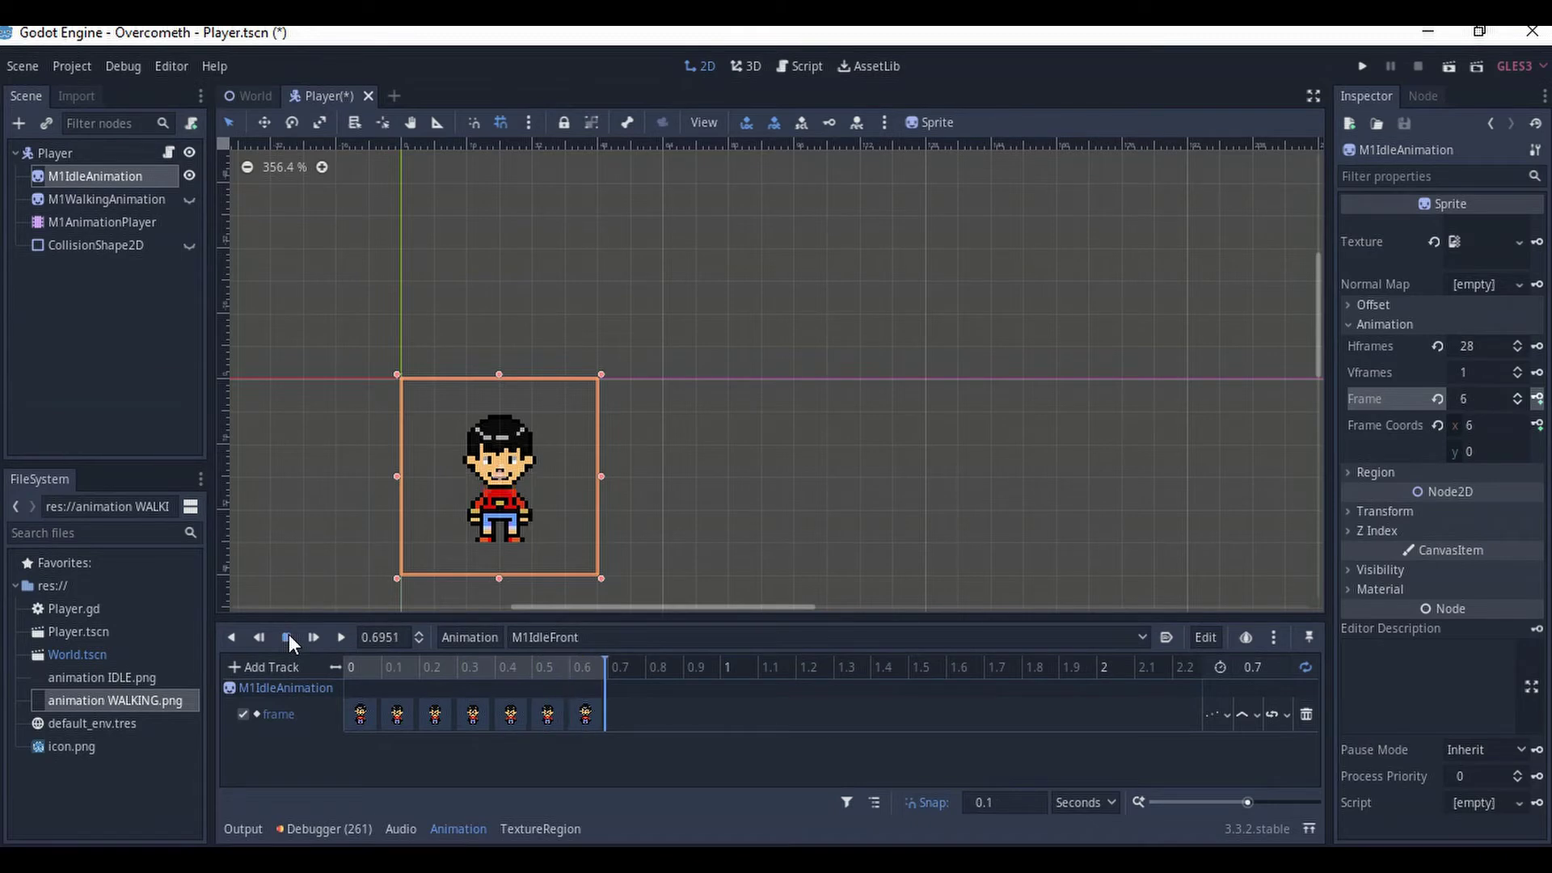
- Create an animation called 'M1IdleRight' and set its length to 0.7
{"action": "left_click", "coordinate": [491, 637]}
{"action": "left_click", "coordinate": [483, 553]}
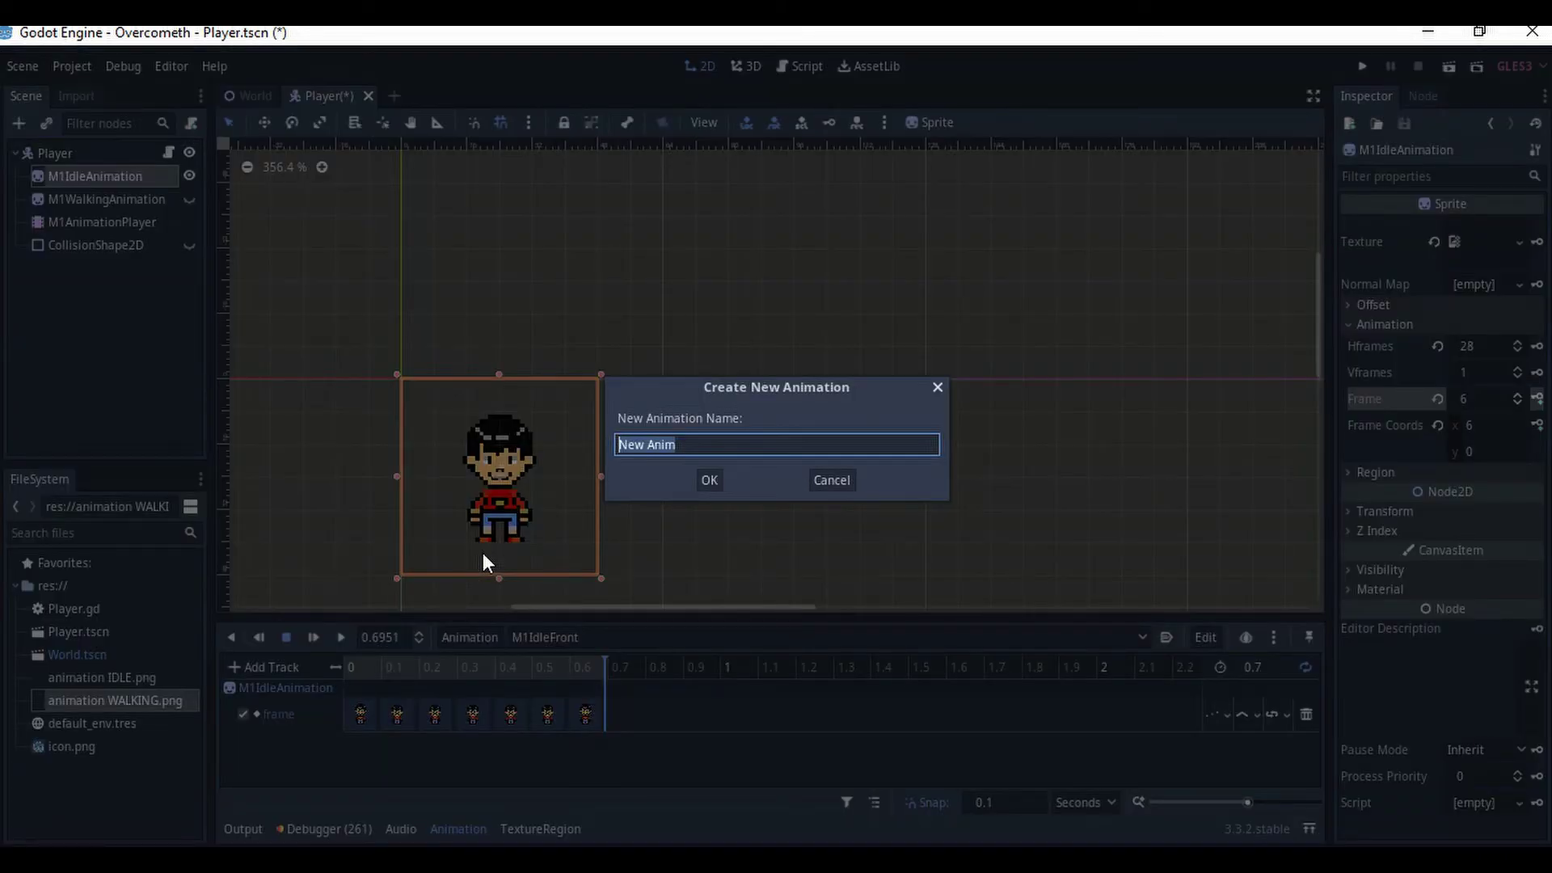
{"action": "type", "text": "M1IdleRight"}
{"action": "key", "text": "Return"}
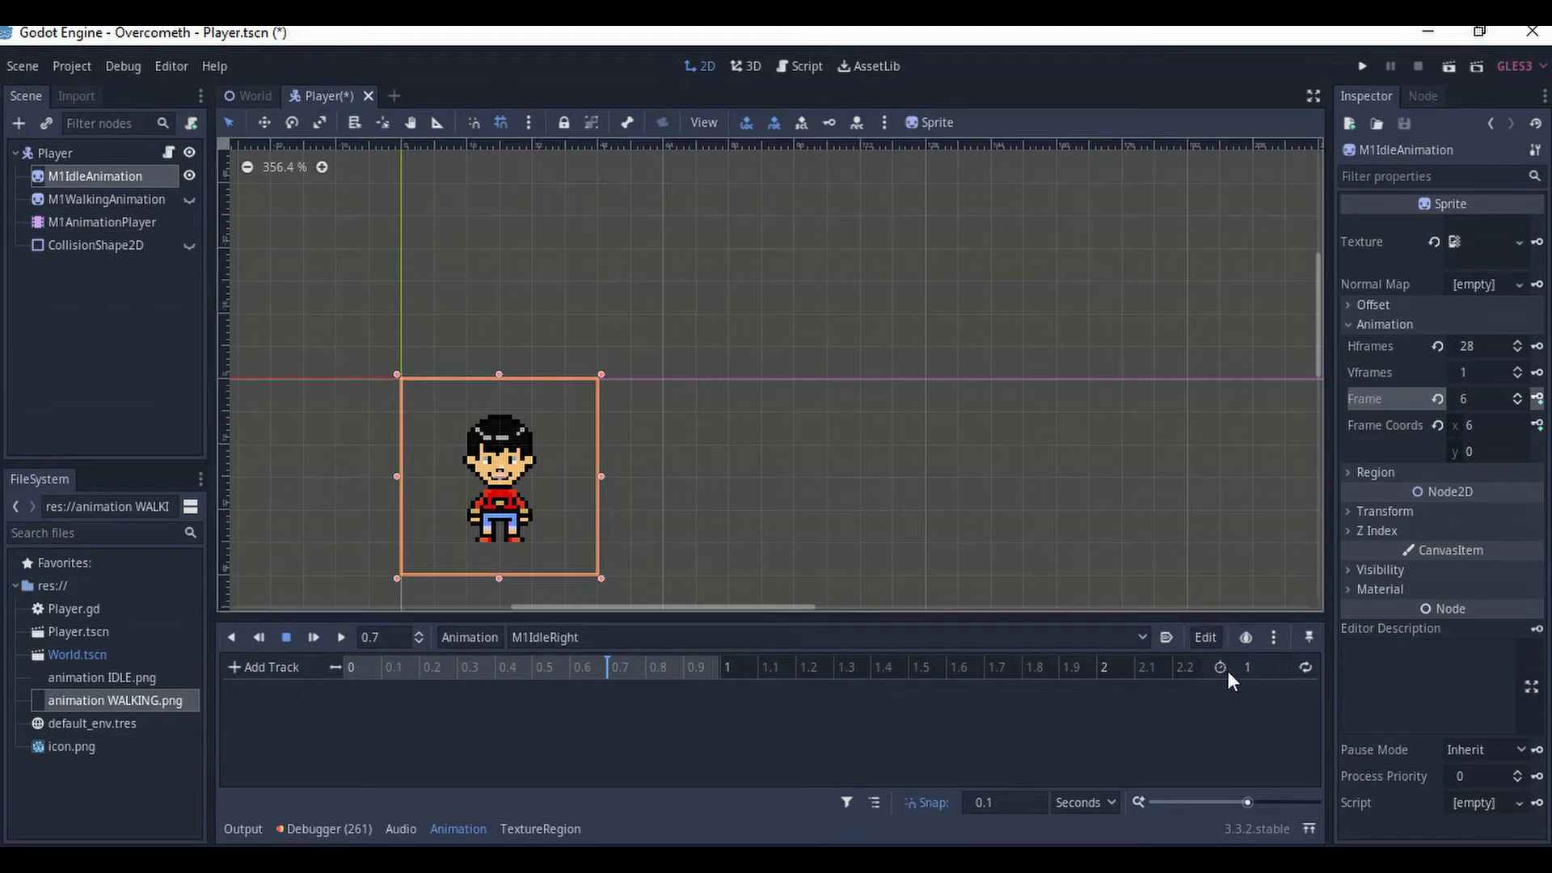
{"action": "left_click", "coordinate": [1272, 674]}
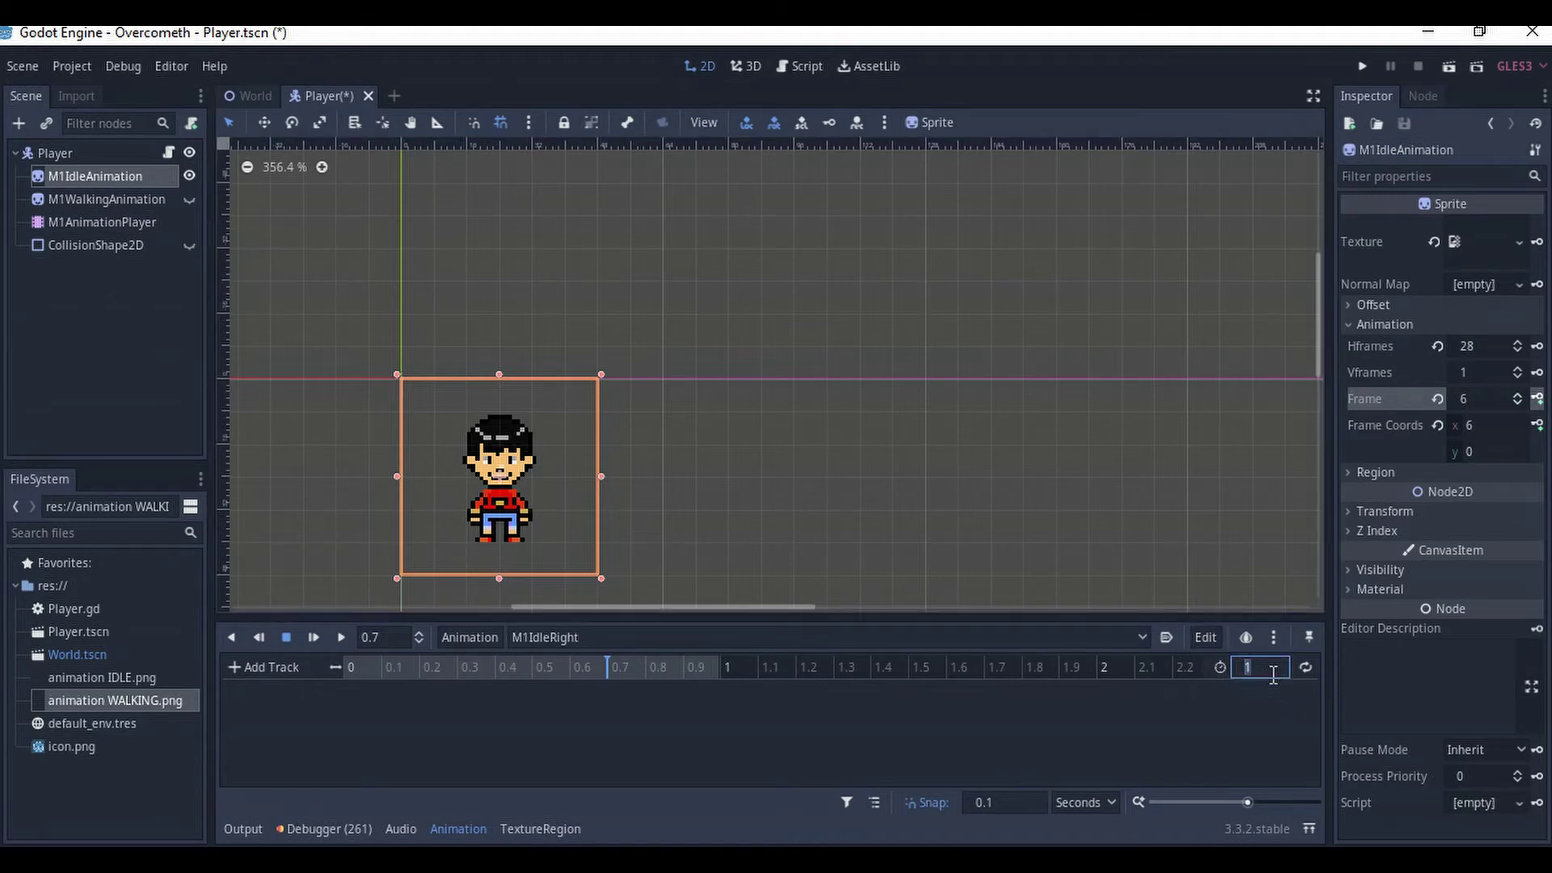
{"action": "type", "text": "0.7"}
{"action": "key", "text": "Return"}
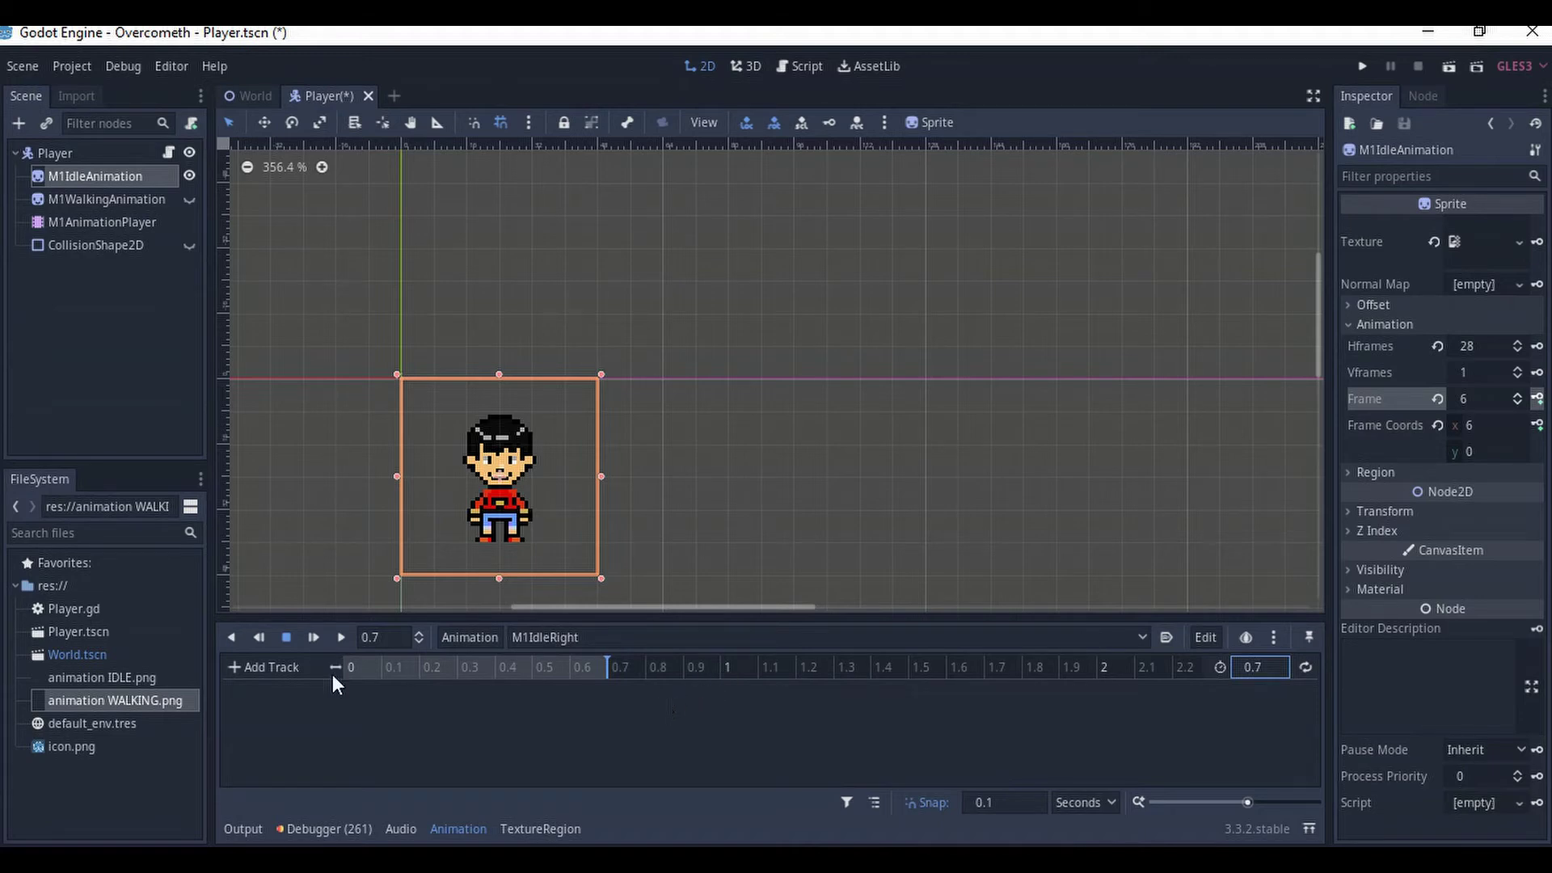
- Rewind to 0 and compare M1IdleFront before switching back to the empty M1IdleRight
{"action": "left_click", "coordinate": [354, 665]}
{"action": "left_click", "coordinate": [269, 668]}
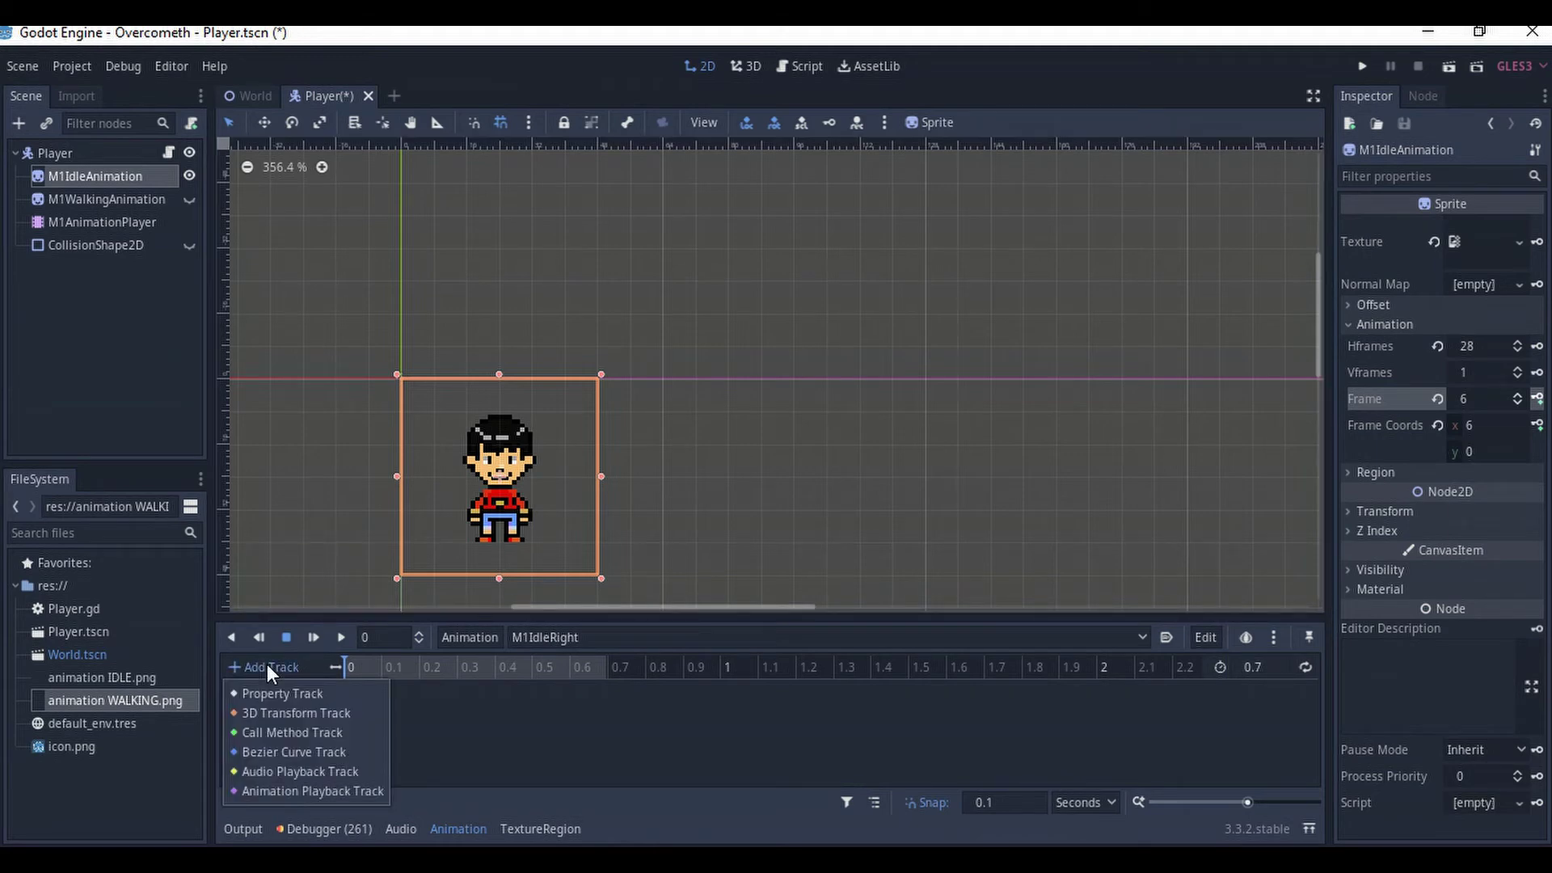
{"action": "left_click", "coordinate": [544, 639]}
{"action": "left_click", "coordinate": [543, 639]}
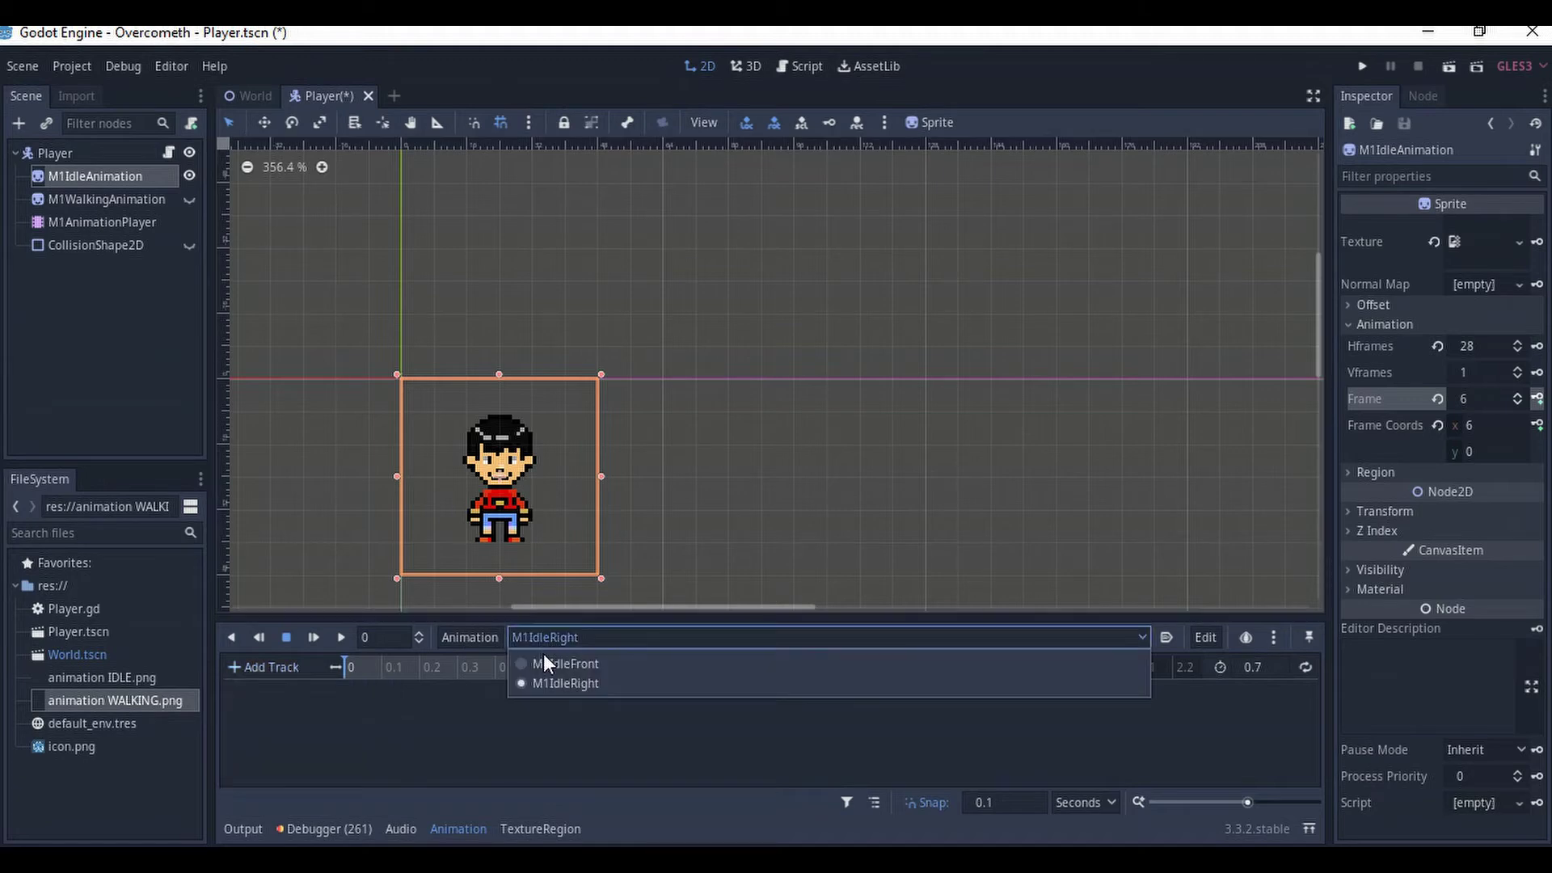
{"action": "left_click", "coordinate": [544, 663]}
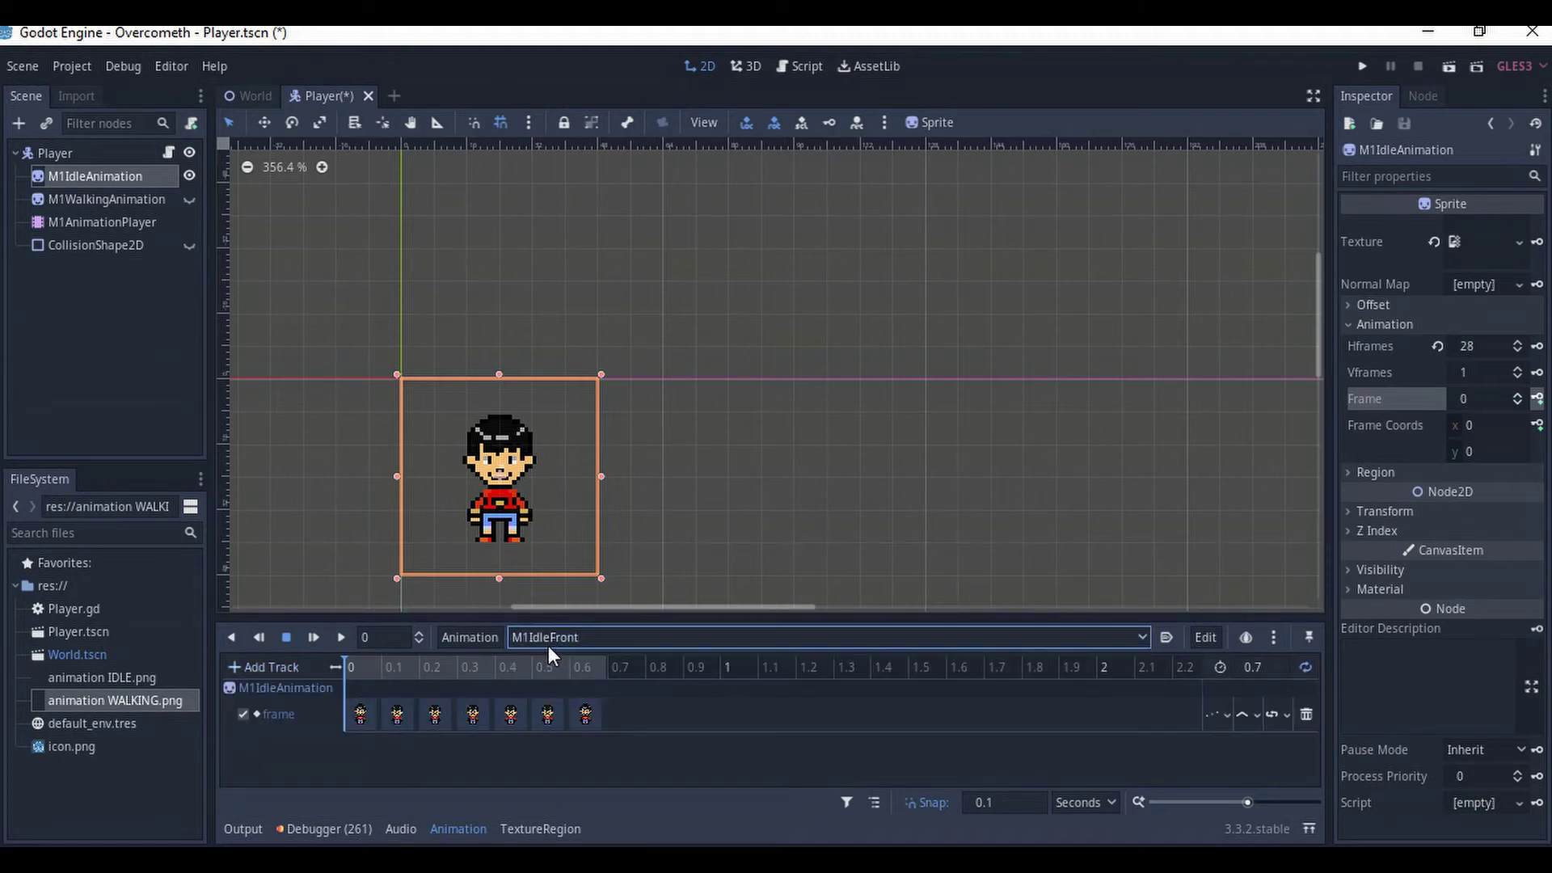
{"action": "left_click", "coordinate": [555, 638]}
{"action": "left_click", "coordinate": [556, 683]}
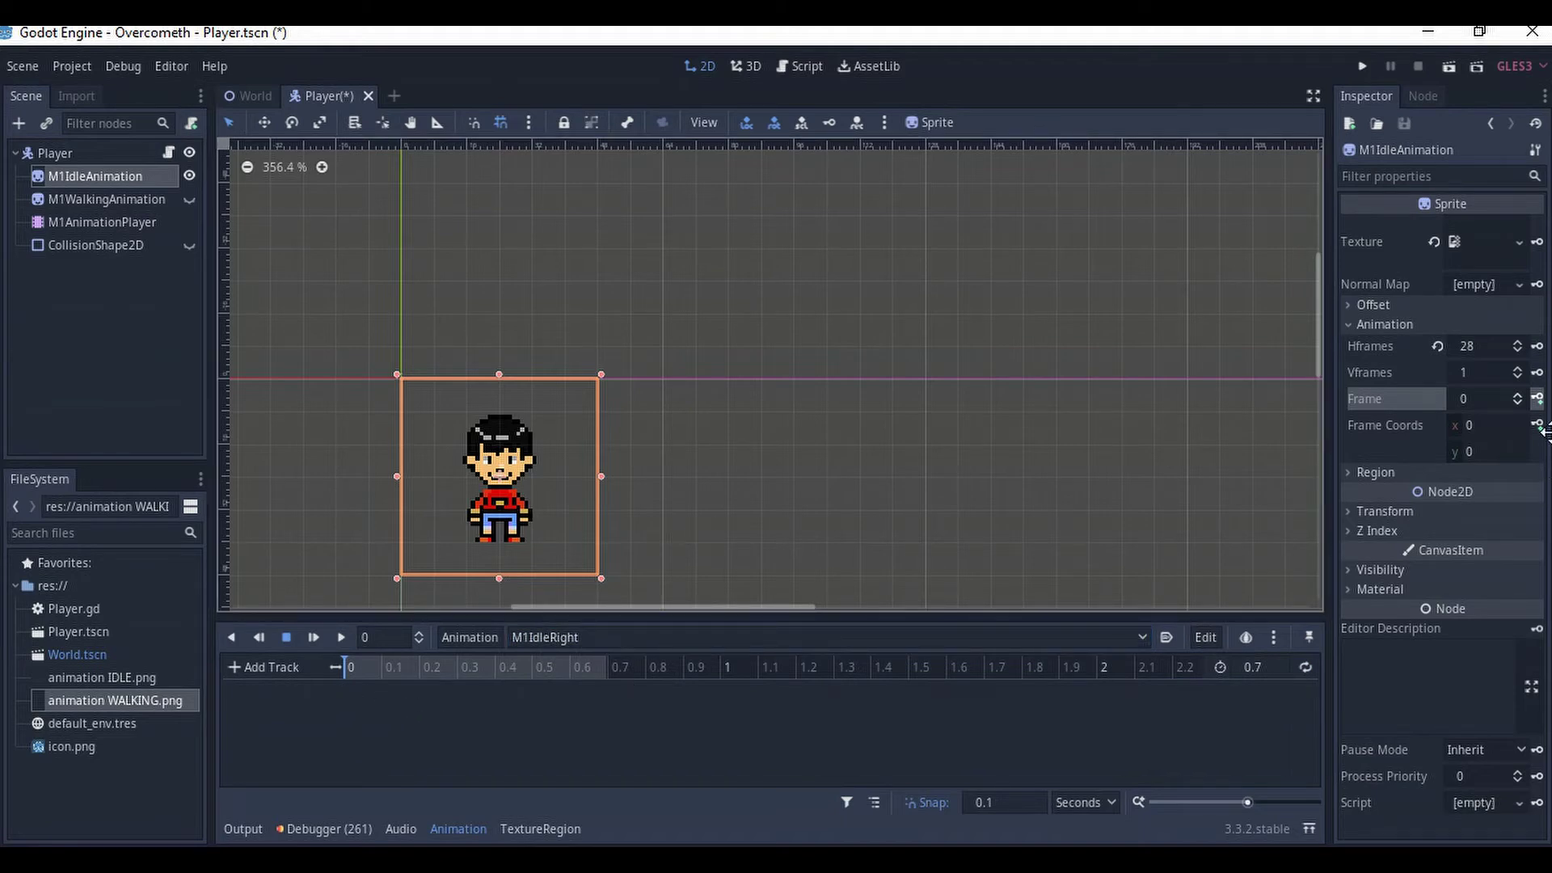
{"action": "scroll", "coordinate": [1517, 398], "scroll_direction": "up", "scroll_amount": 7}
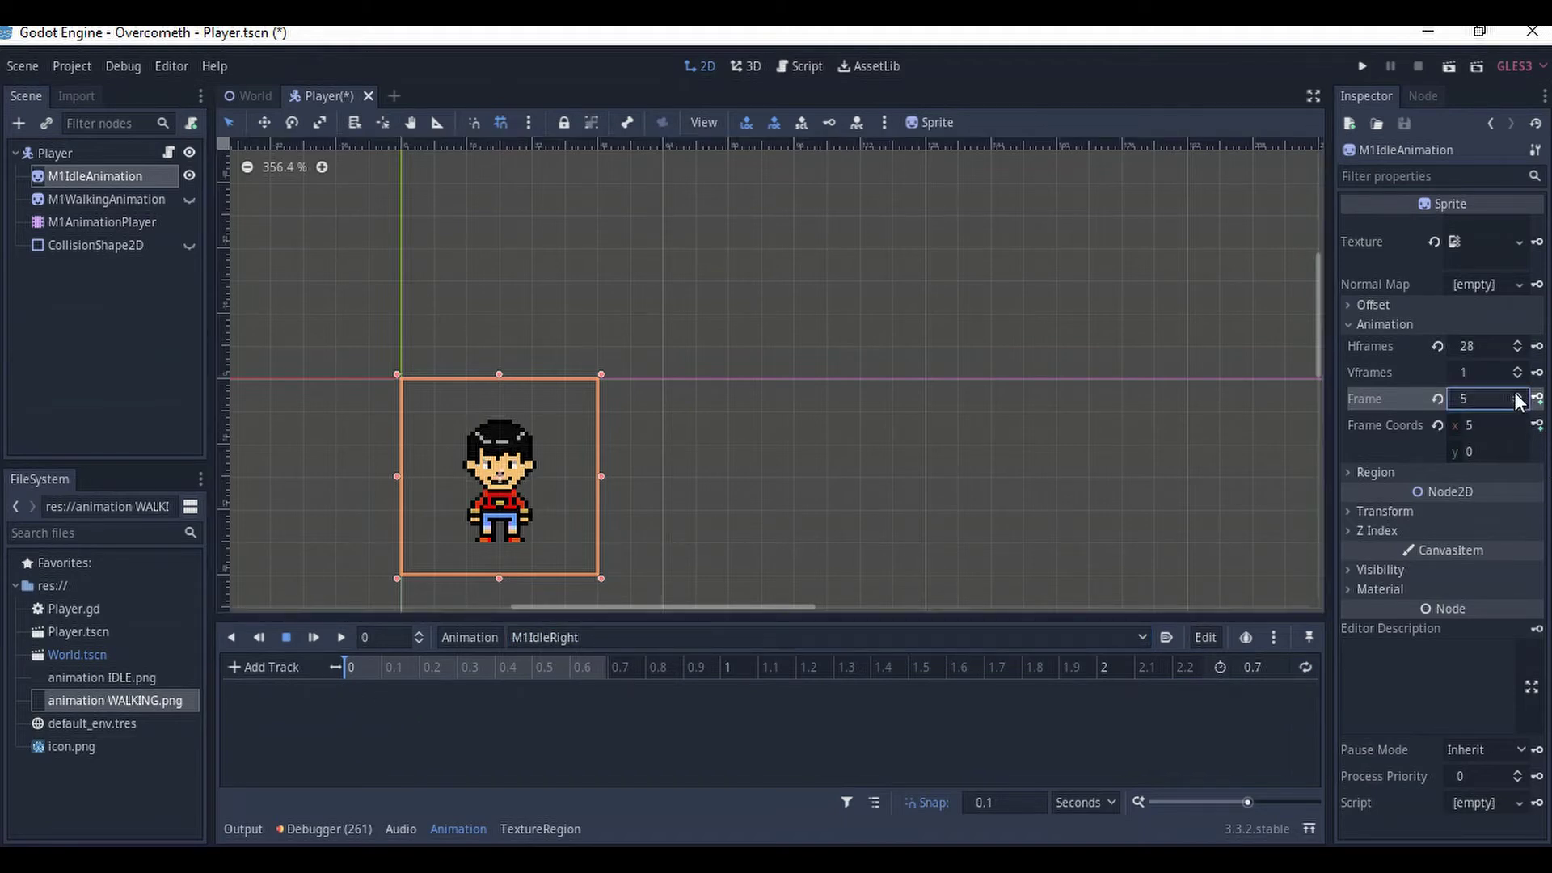
{"action": "scroll", "coordinate": [1516, 396], "scroll_direction": "up", "scroll_amount": 1}
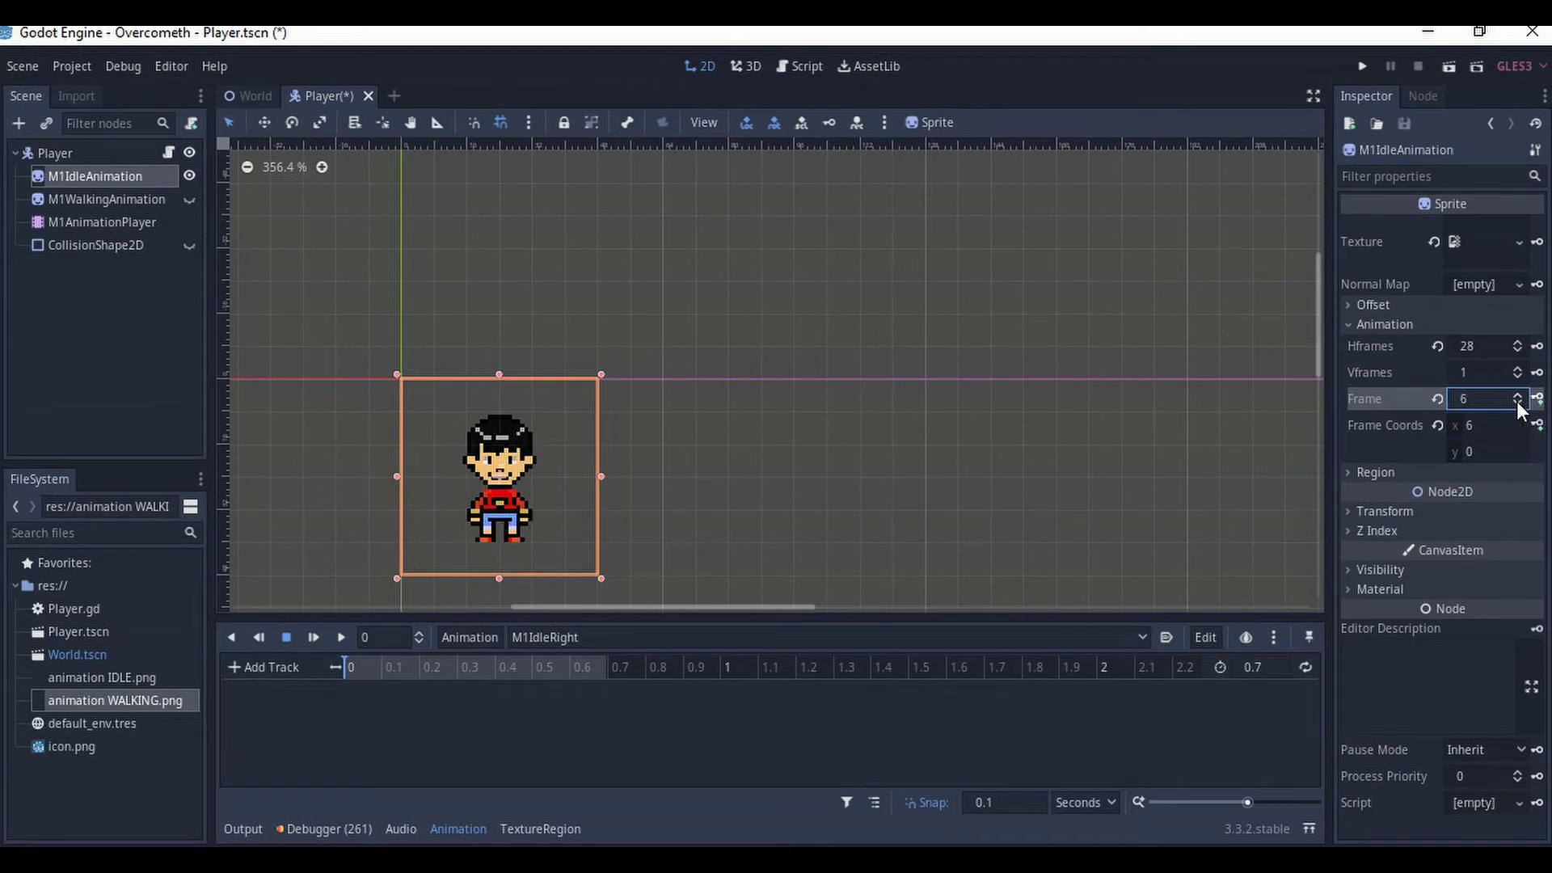
{"action": "scroll", "coordinate": [1519, 399], "scroll_direction": "down", "scroll_amount": 1}
{"action": "scroll", "coordinate": [1519, 400], "scroll_direction": "up", "scroll_amount": 1}
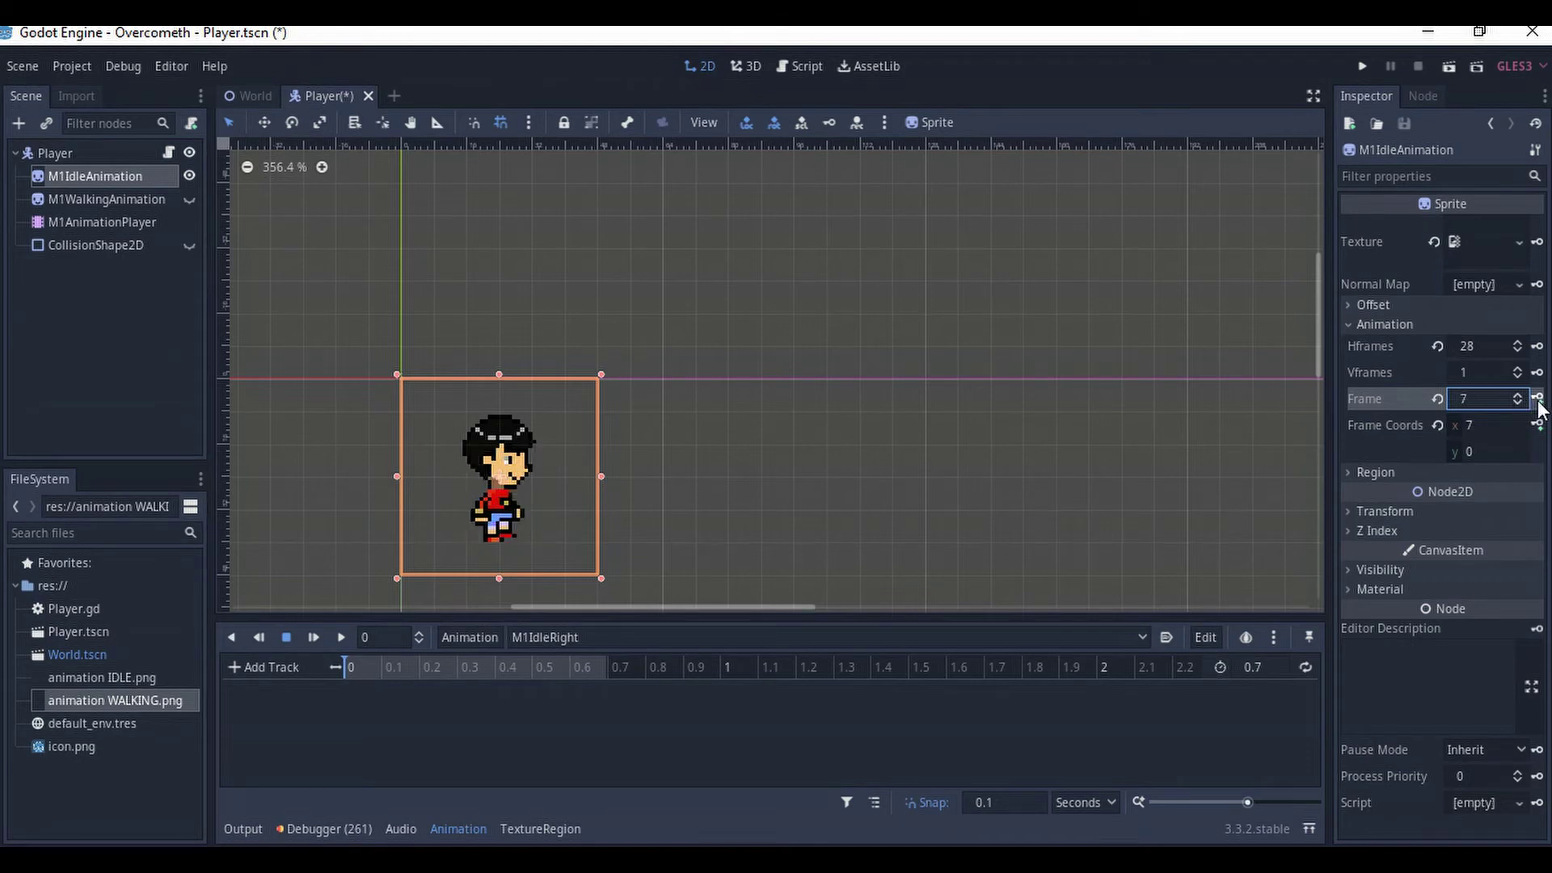
- Key sprite frames 7 through 13 at 0.1-second steps on a new frame track
{"action": "left_click", "coordinate": [1536, 399]}
{"action": "left_click", "coordinate": [715, 478]}
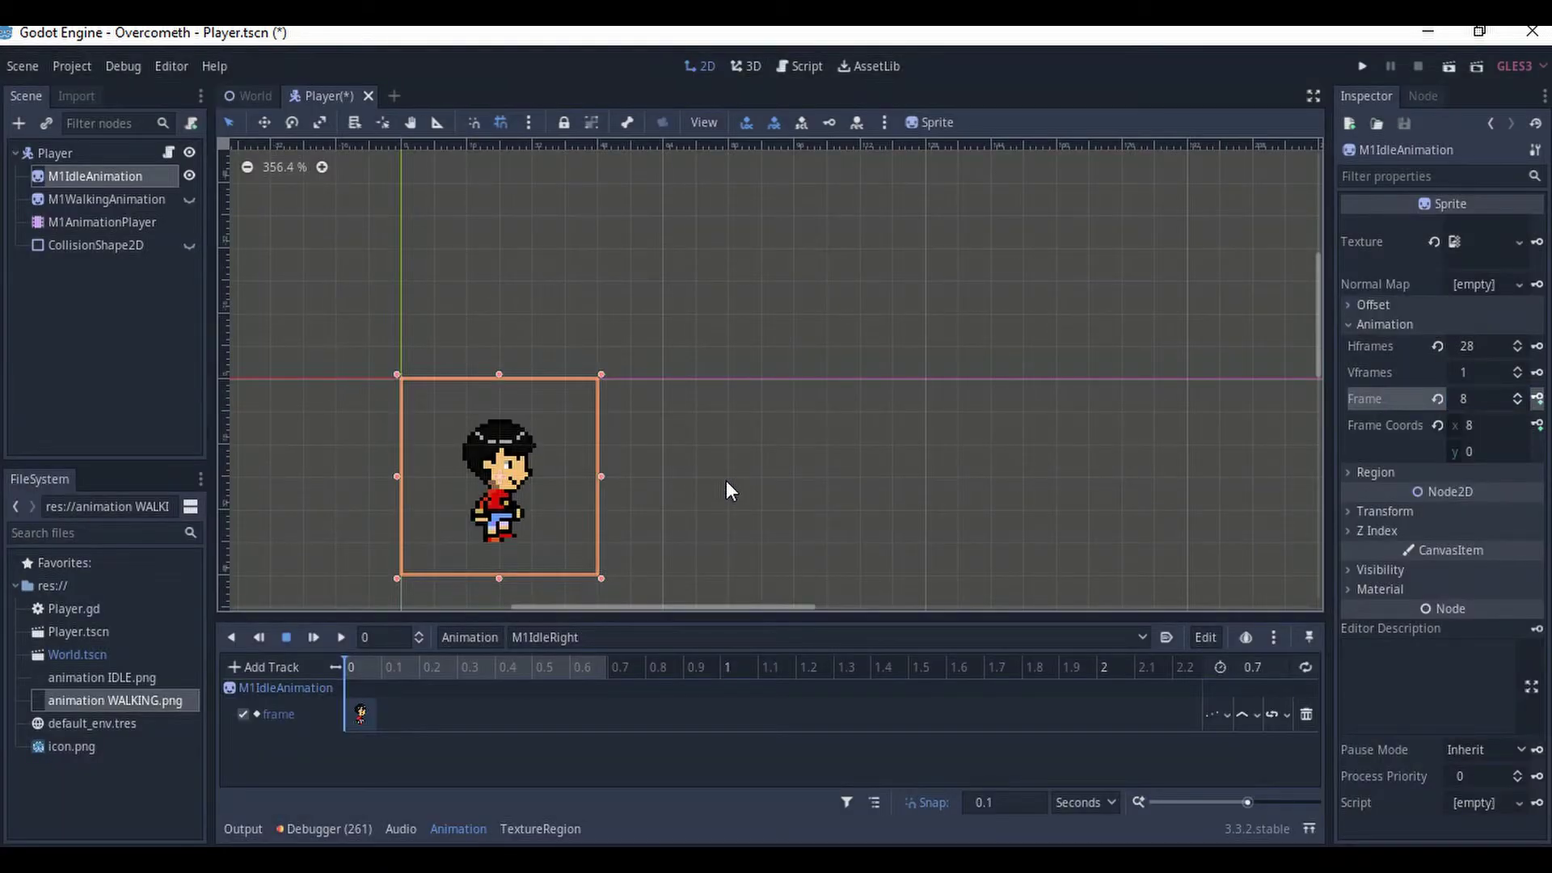
{"action": "left_click", "coordinate": [380, 716]}
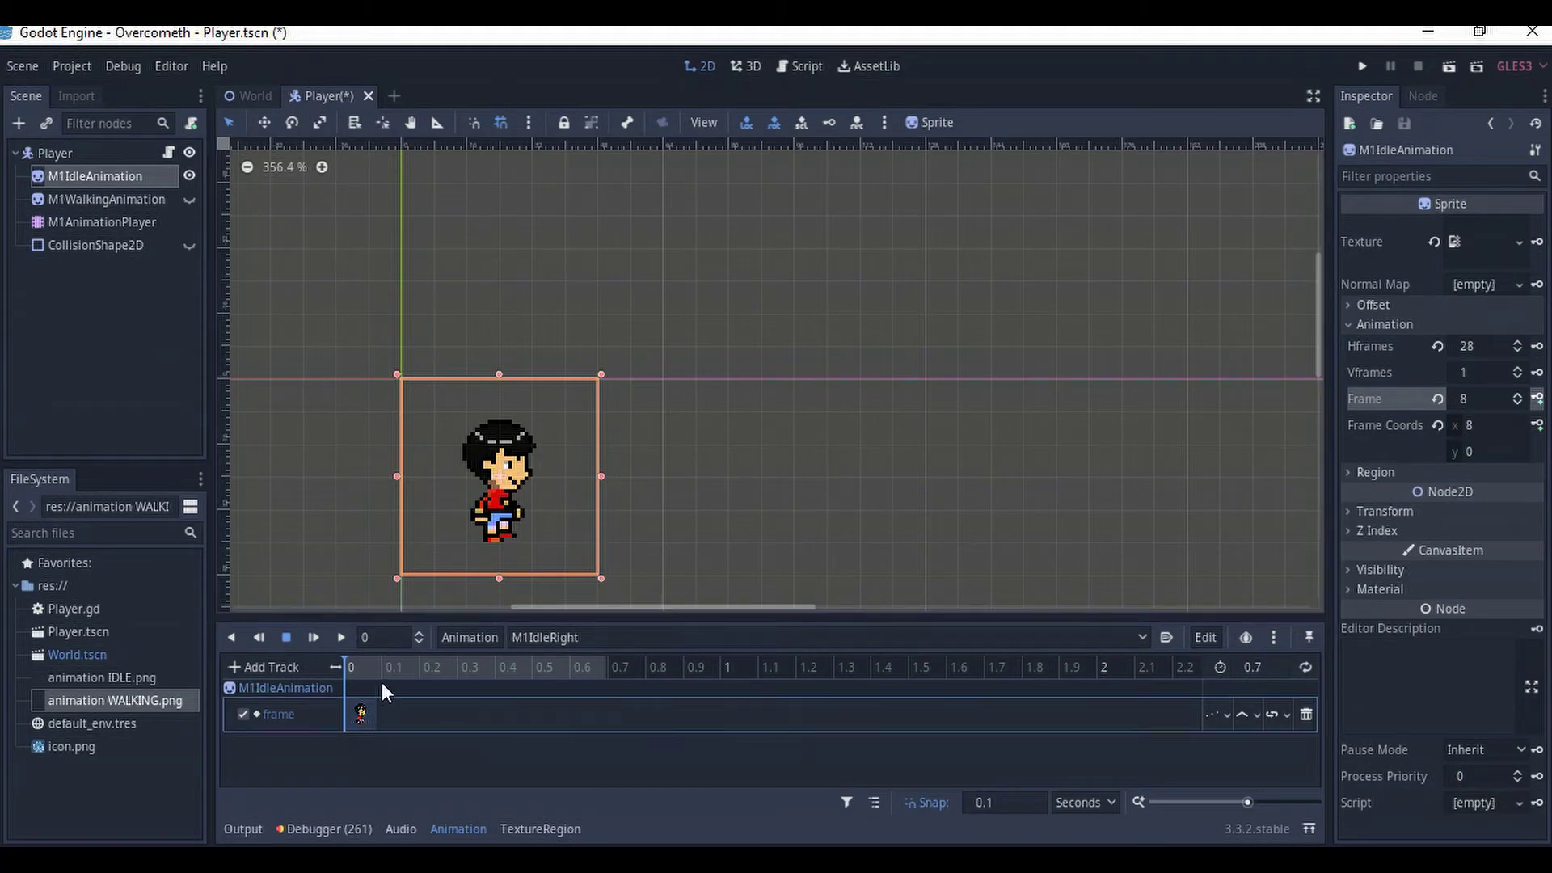
{"action": "left_click", "coordinate": [381, 677]}
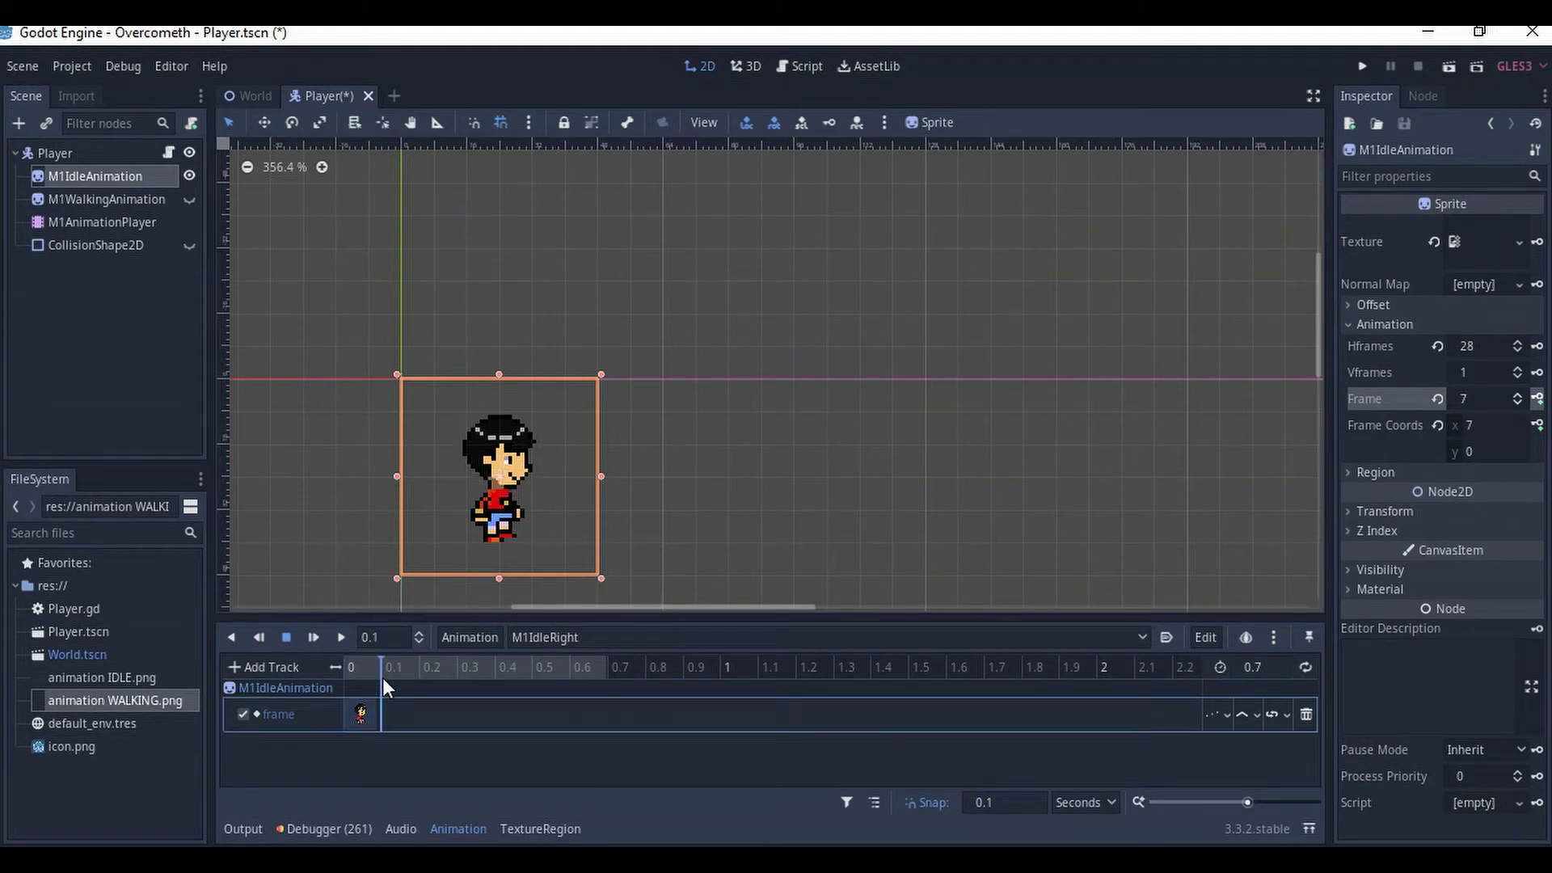
{"action": "left_click", "coordinate": [1518, 393]}
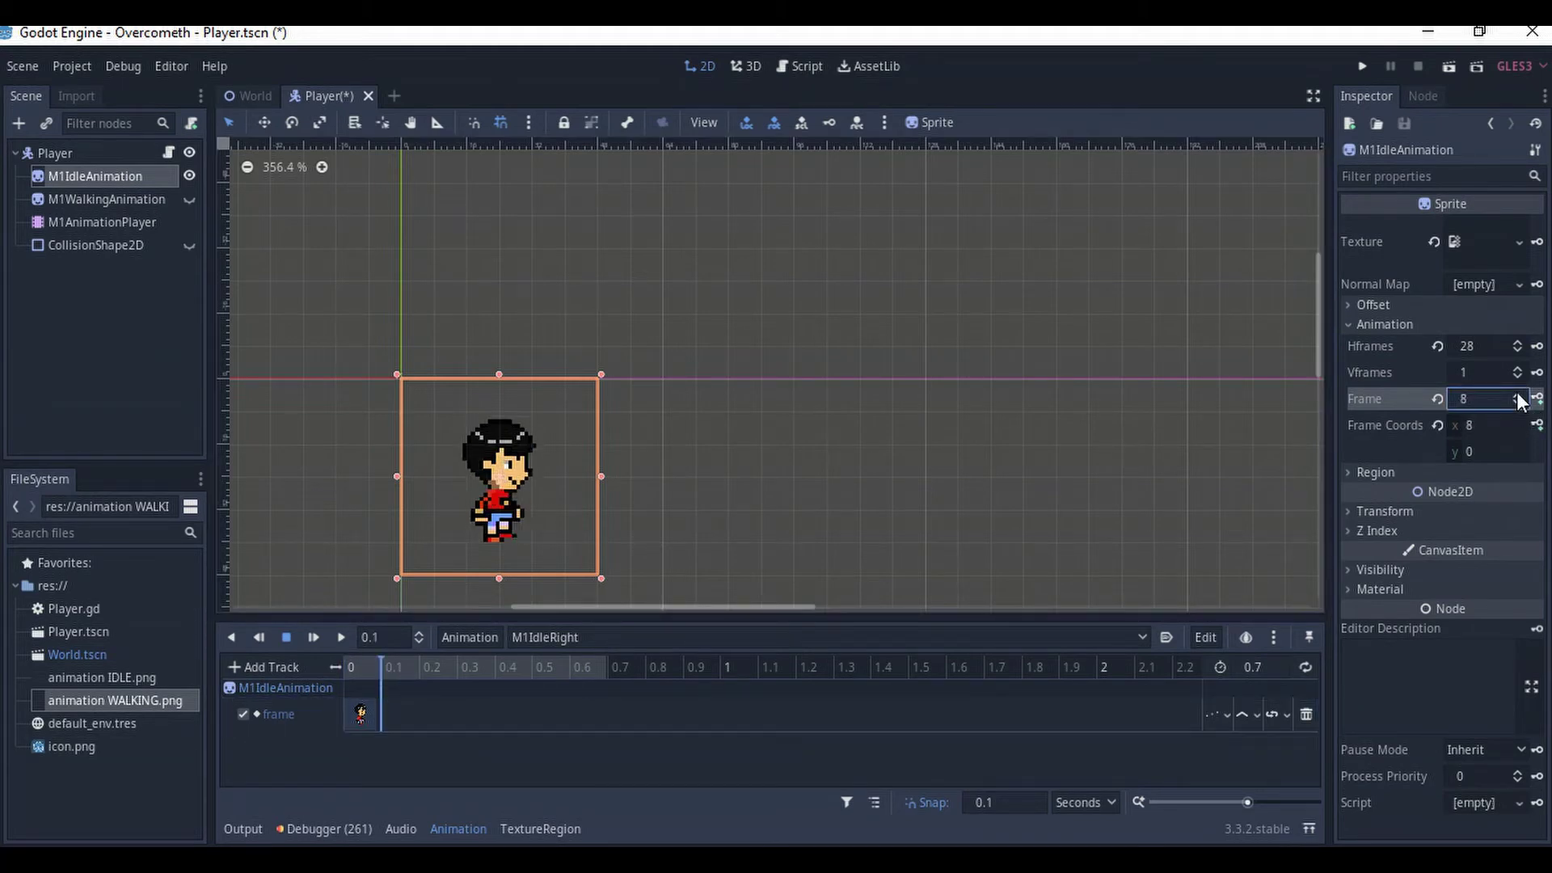
{"action": "left_click", "coordinate": [1537, 398]}
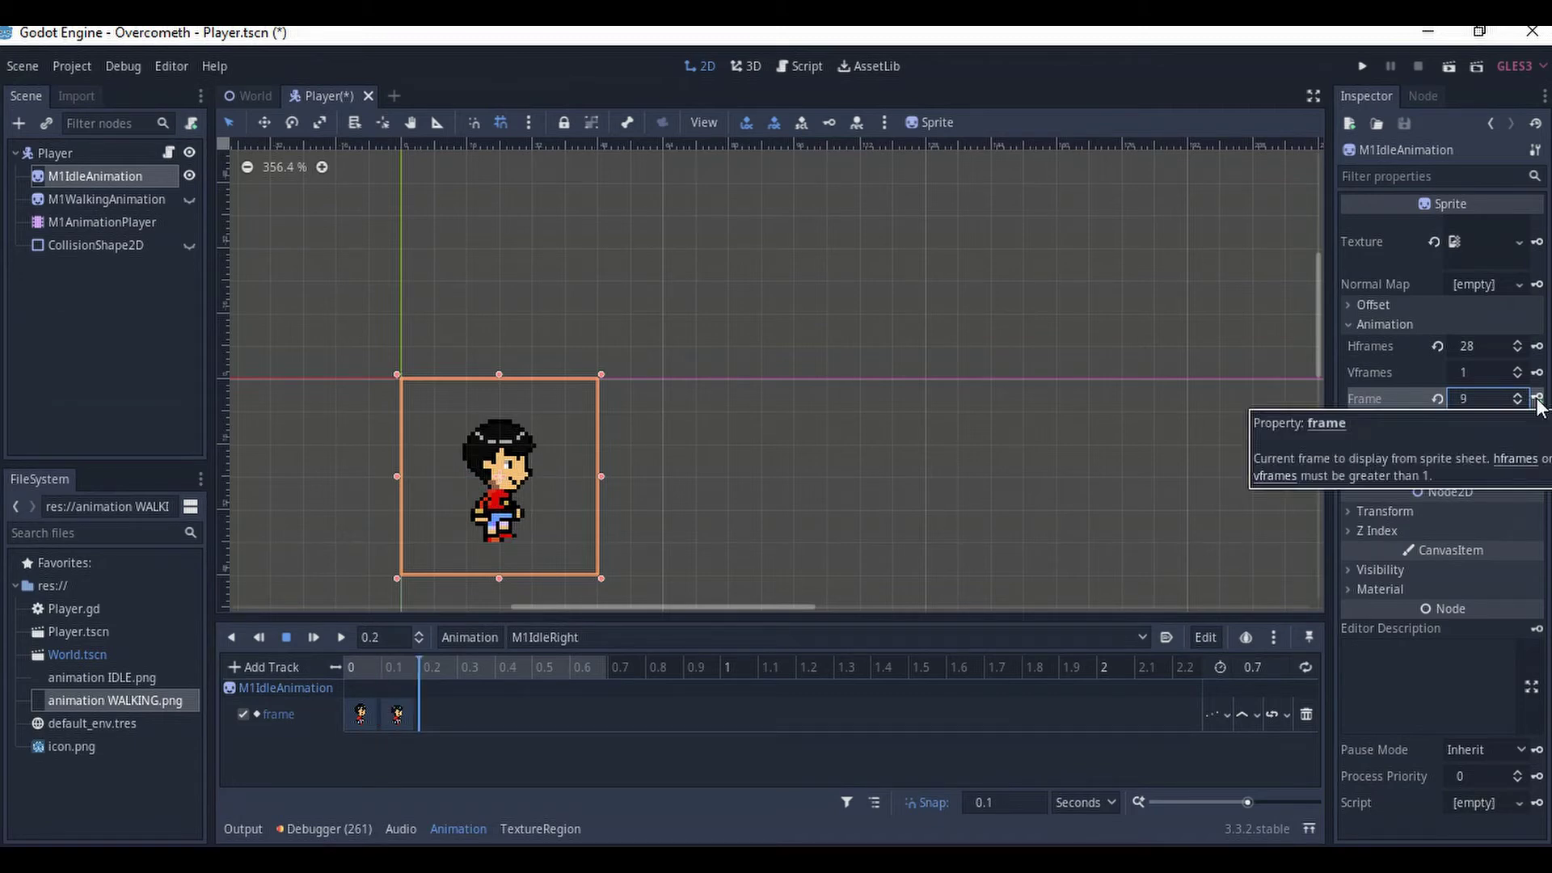
{"action": "left_click", "coordinate": [1537, 398]}
{"action": "left_click", "coordinate": [1537, 399]}
{"action": "left_click", "coordinate": [1537, 399]}
{"action": "left_click", "coordinate": [1537, 399]}
{"action": "left_click", "coordinate": [1537, 398]}
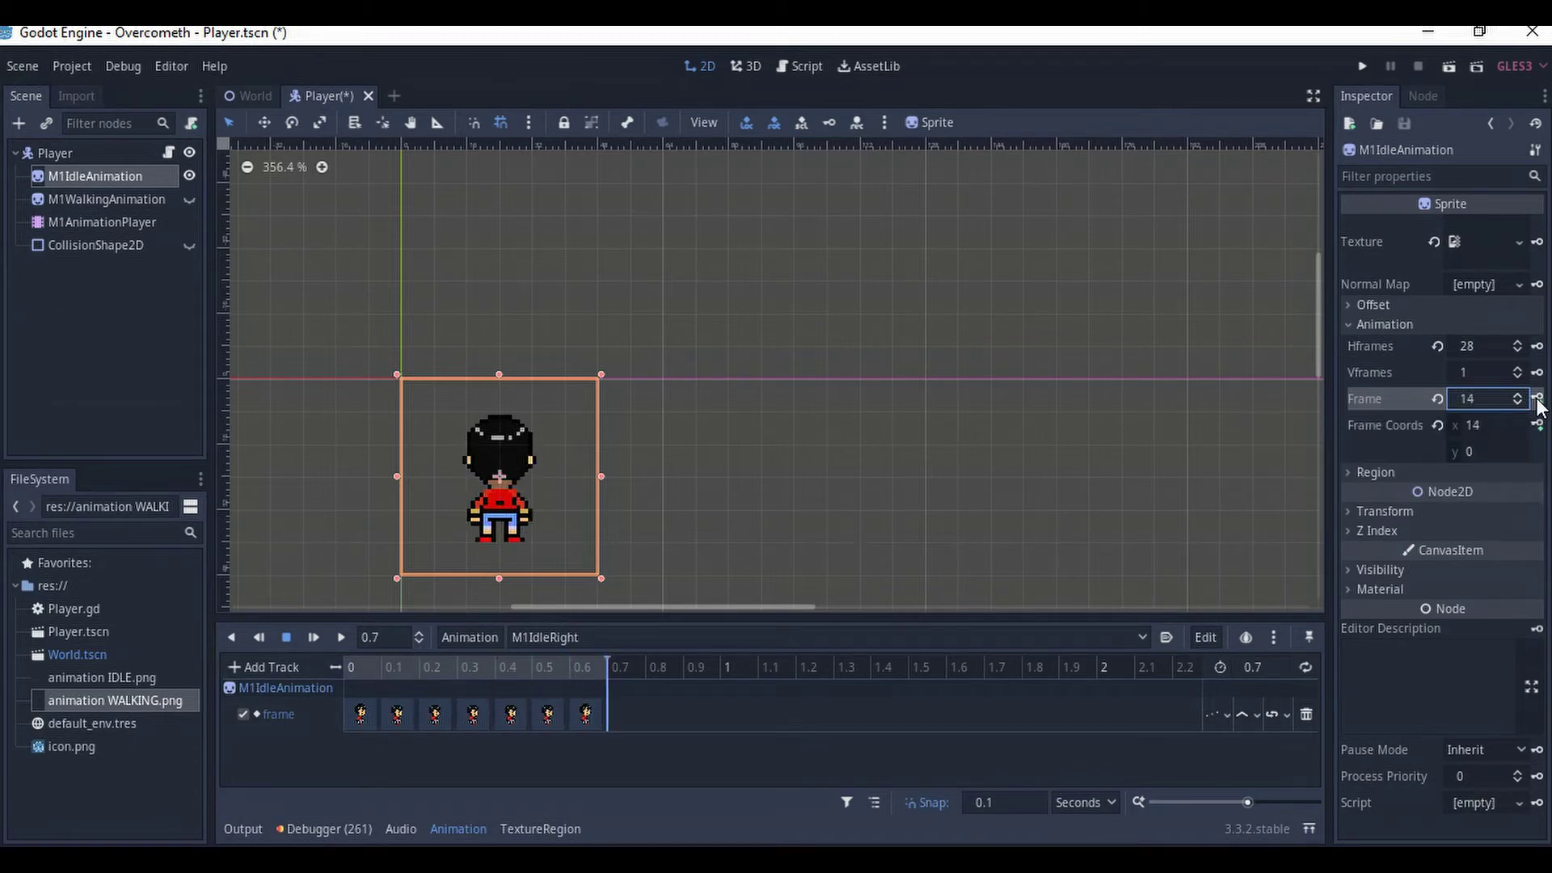
- Turn on looping for M1IdleRight and preview it from the start
{"action": "left_click", "coordinate": [1306, 667]}
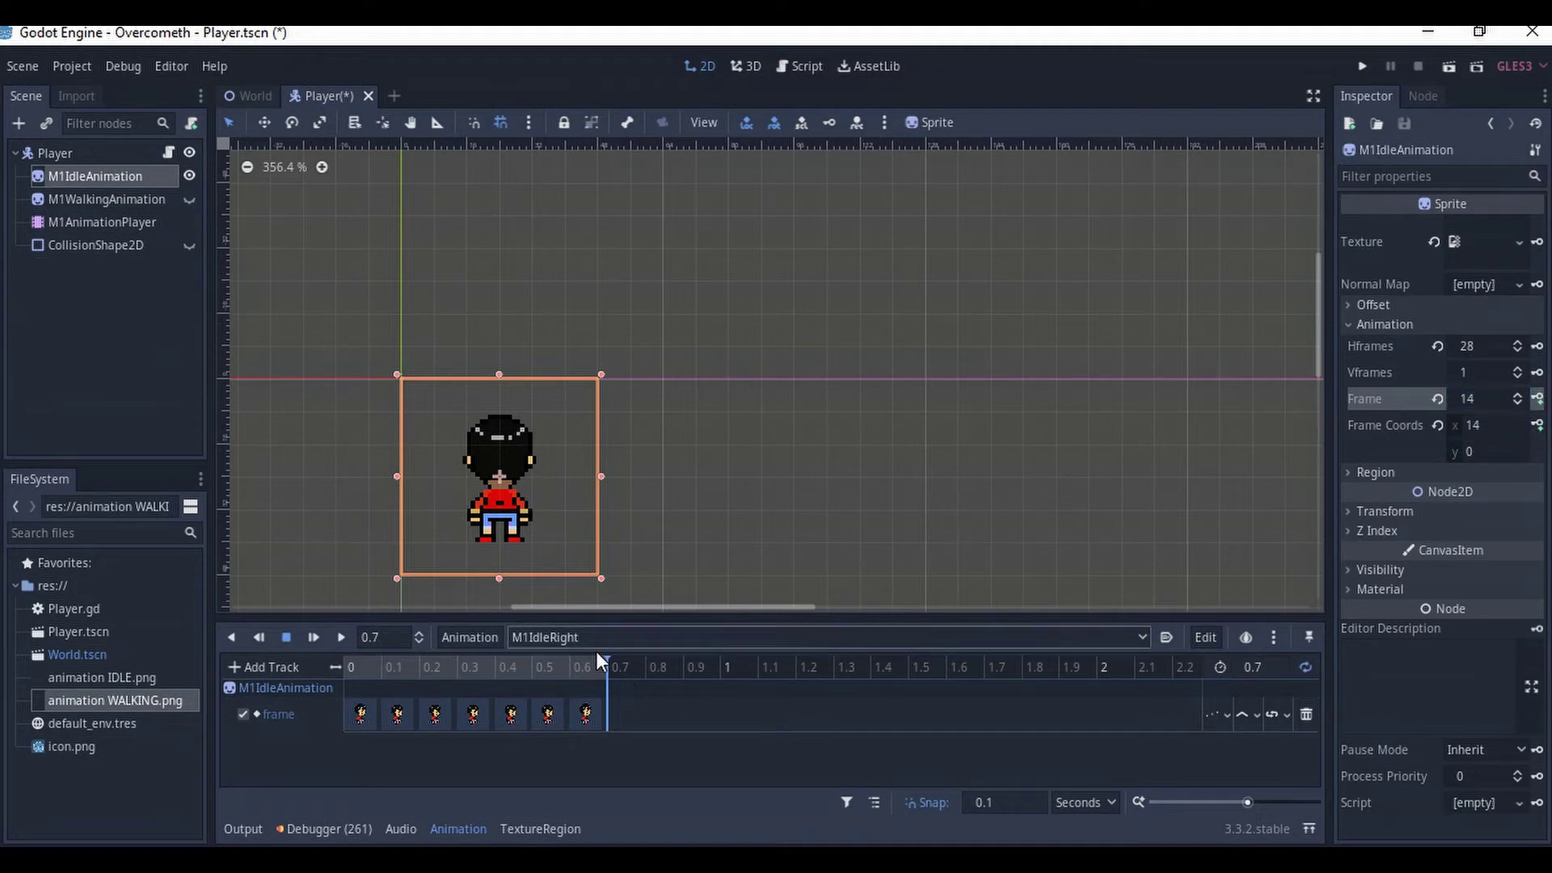
{"action": "left_click", "coordinate": [350, 681]}
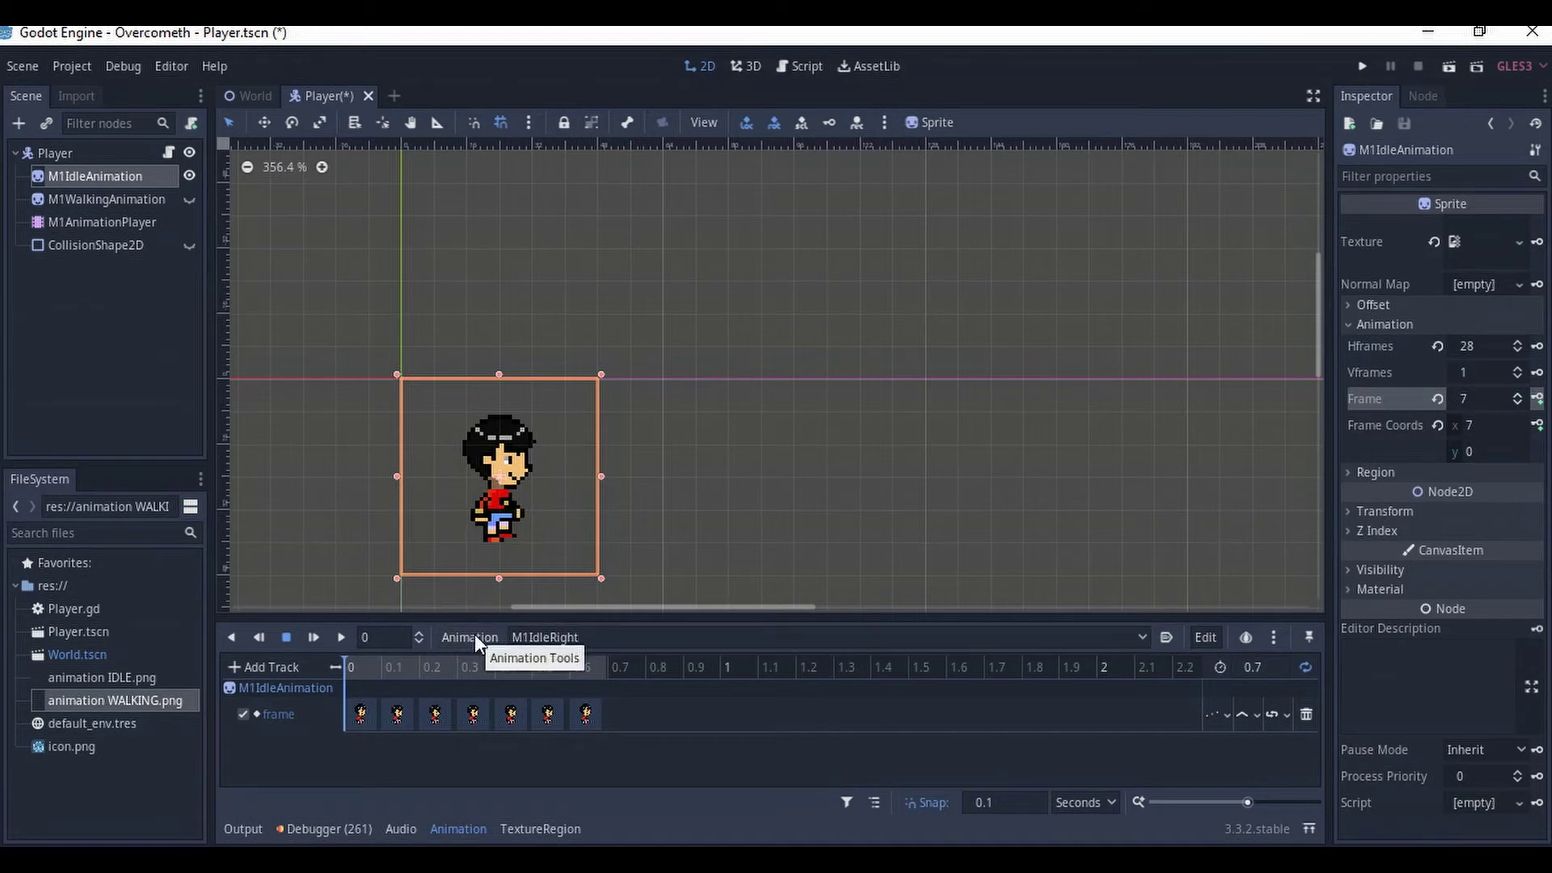
{"action": "left_click", "coordinate": [338, 637]}
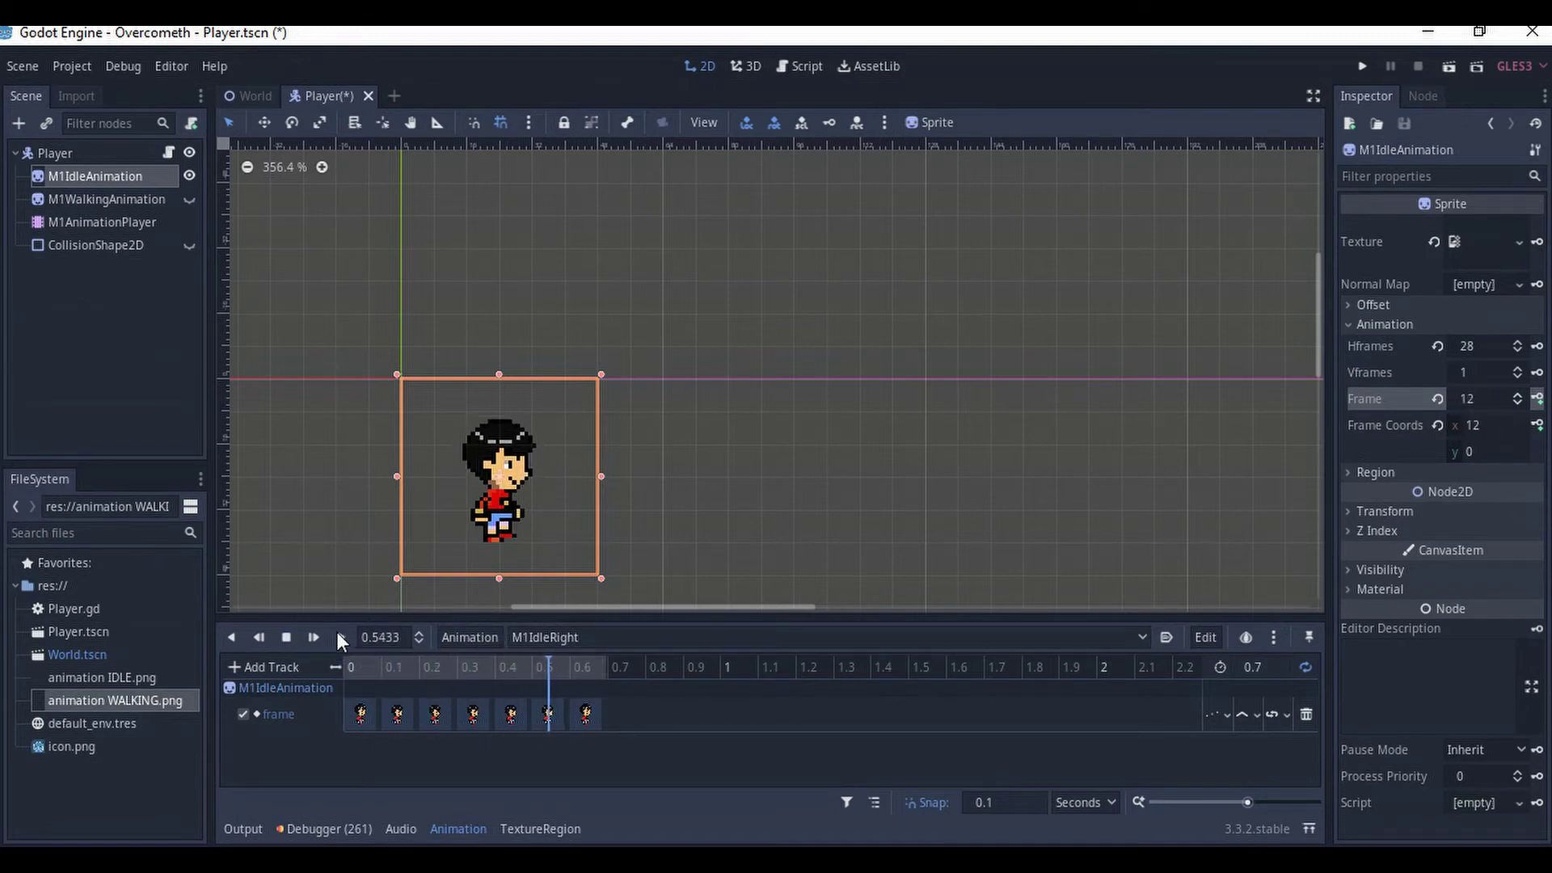
{"action": "left_click", "coordinate": [286, 639]}
{"action": "left_click", "coordinate": [347, 667]}
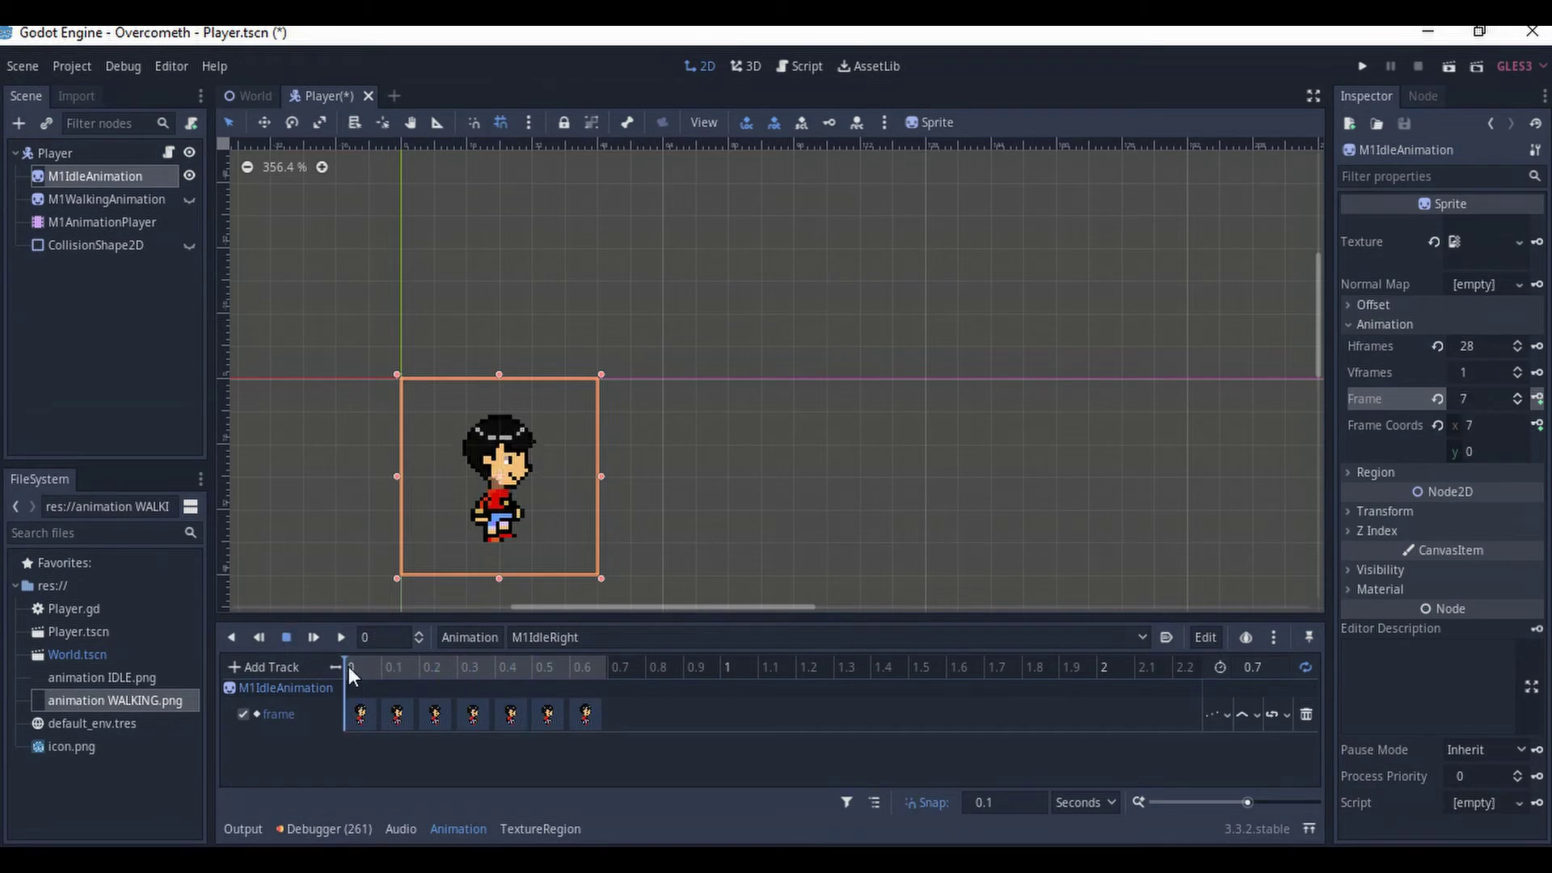
{"action": "left_click", "coordinate": [472, 642]}
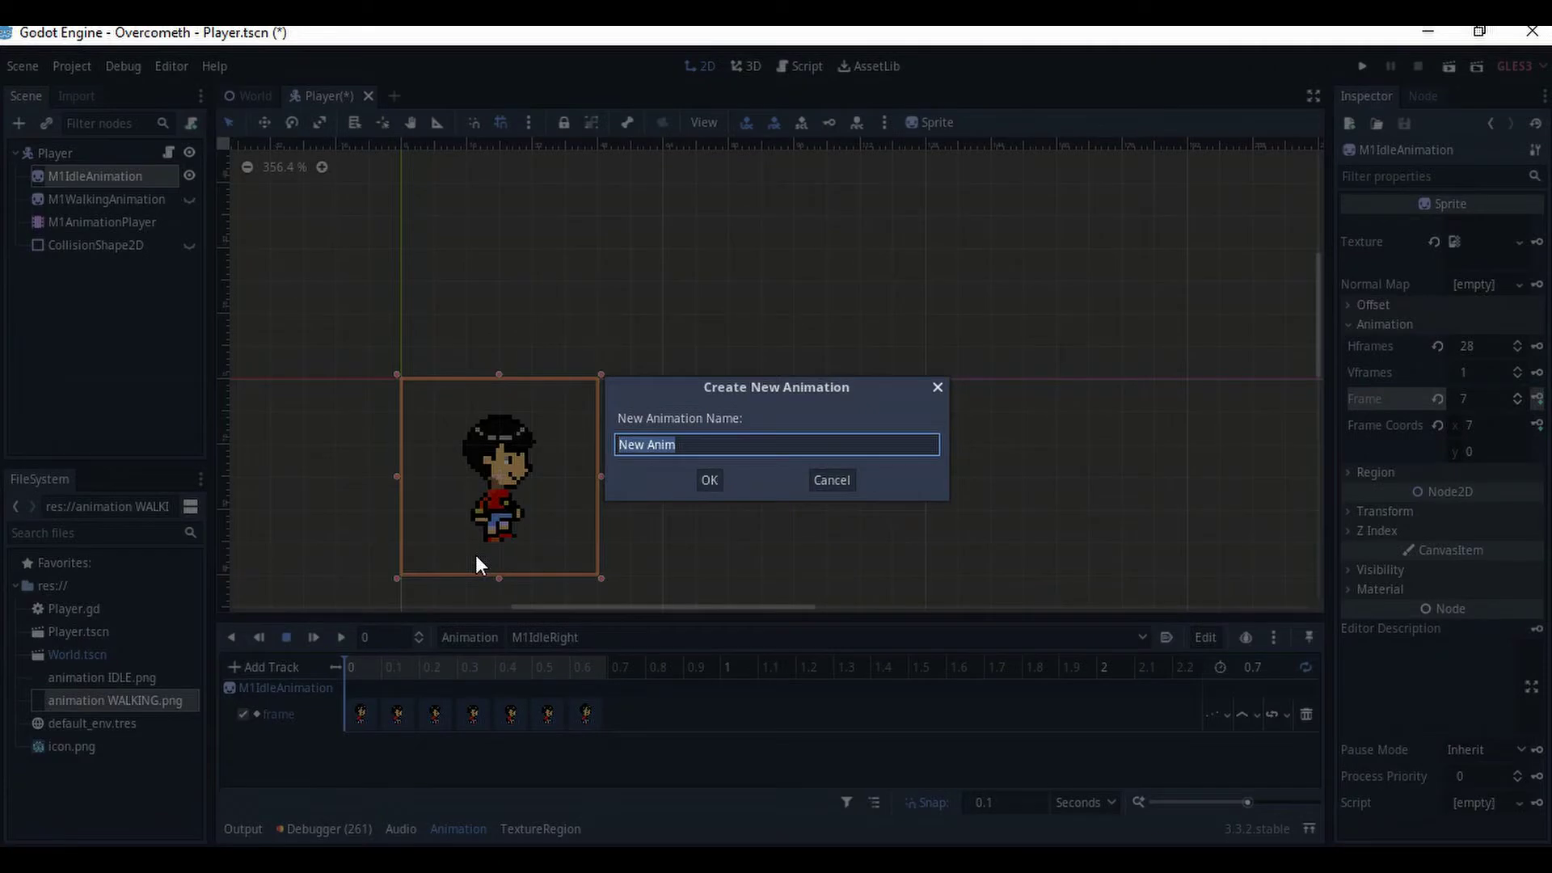
- Name the new animation 'M1IdleBack' and set its length to 0.7 seconds
{"action": "type", "text": "M1Back"}
{"action": "key", "text": "BackSpace"}
{"action": "key", "text": "BackSpace"}
{"action": "key", "text": "BackSpace"}
{"action": "key", "text": "BackSpace"}
{"action": "type", "text": "IdleBack"}
{"action": "key", "text": "Return"}
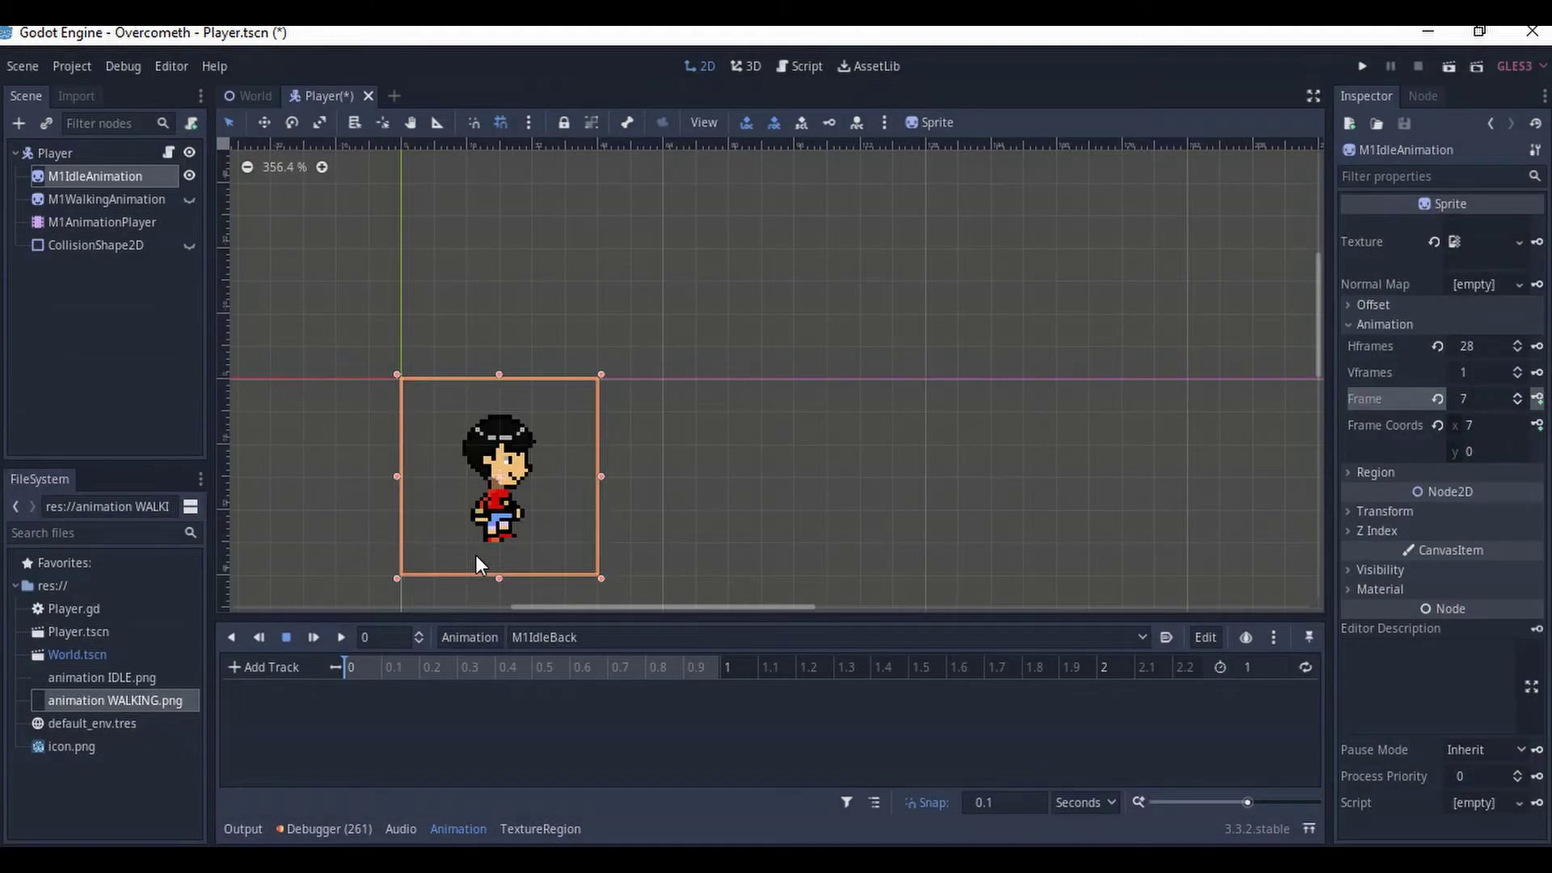
{"action": "left_click", "coordinate": [1259, 671]}
{"action": "type", "text": "0.7"}
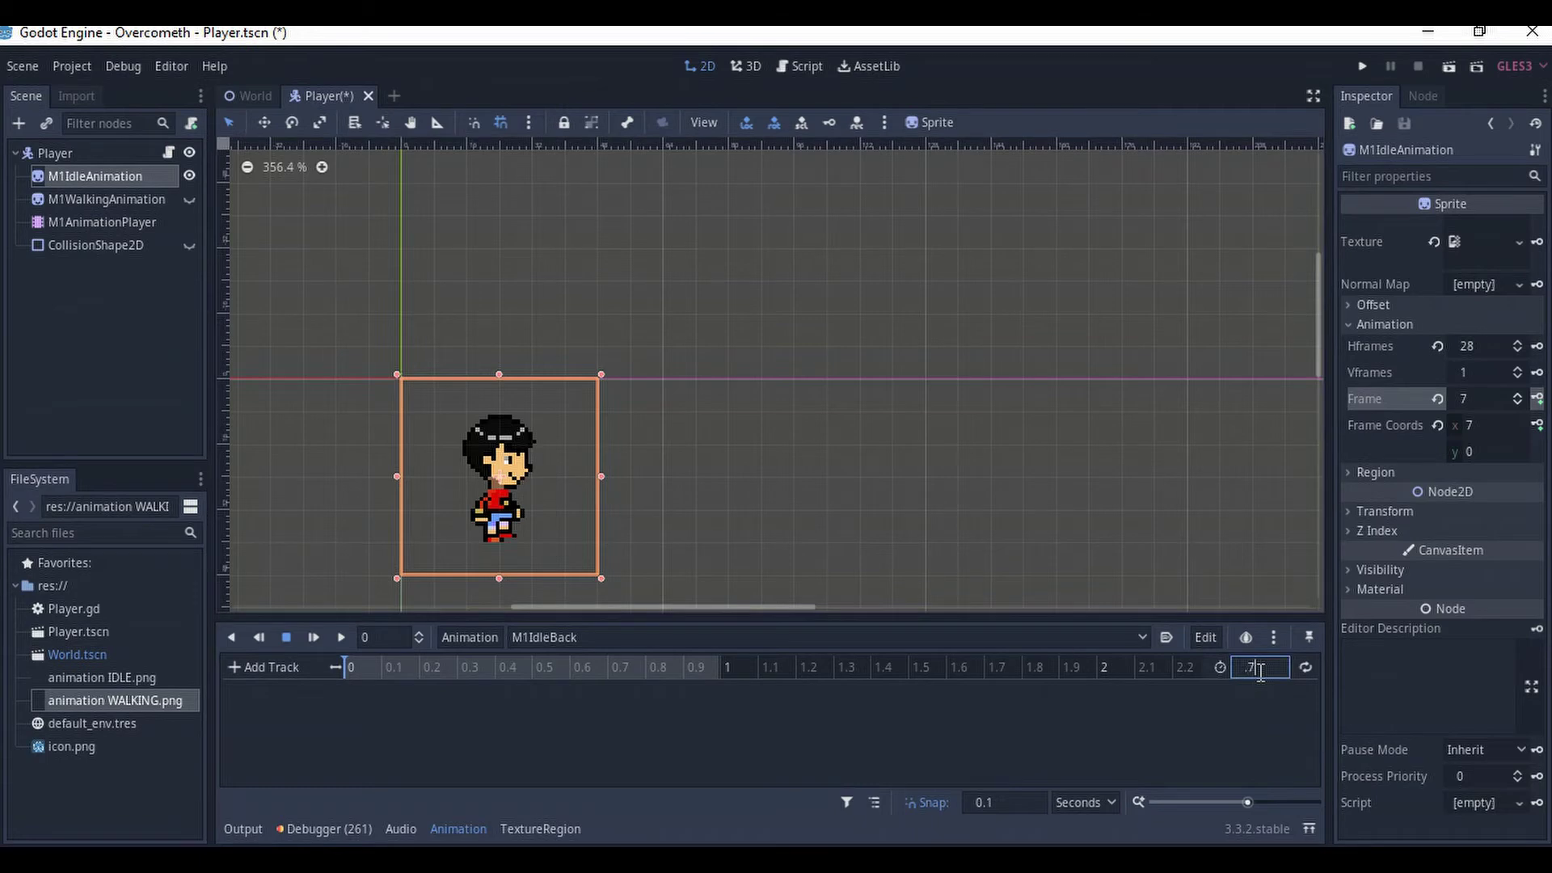
{"action": "key", "text": "Return"}
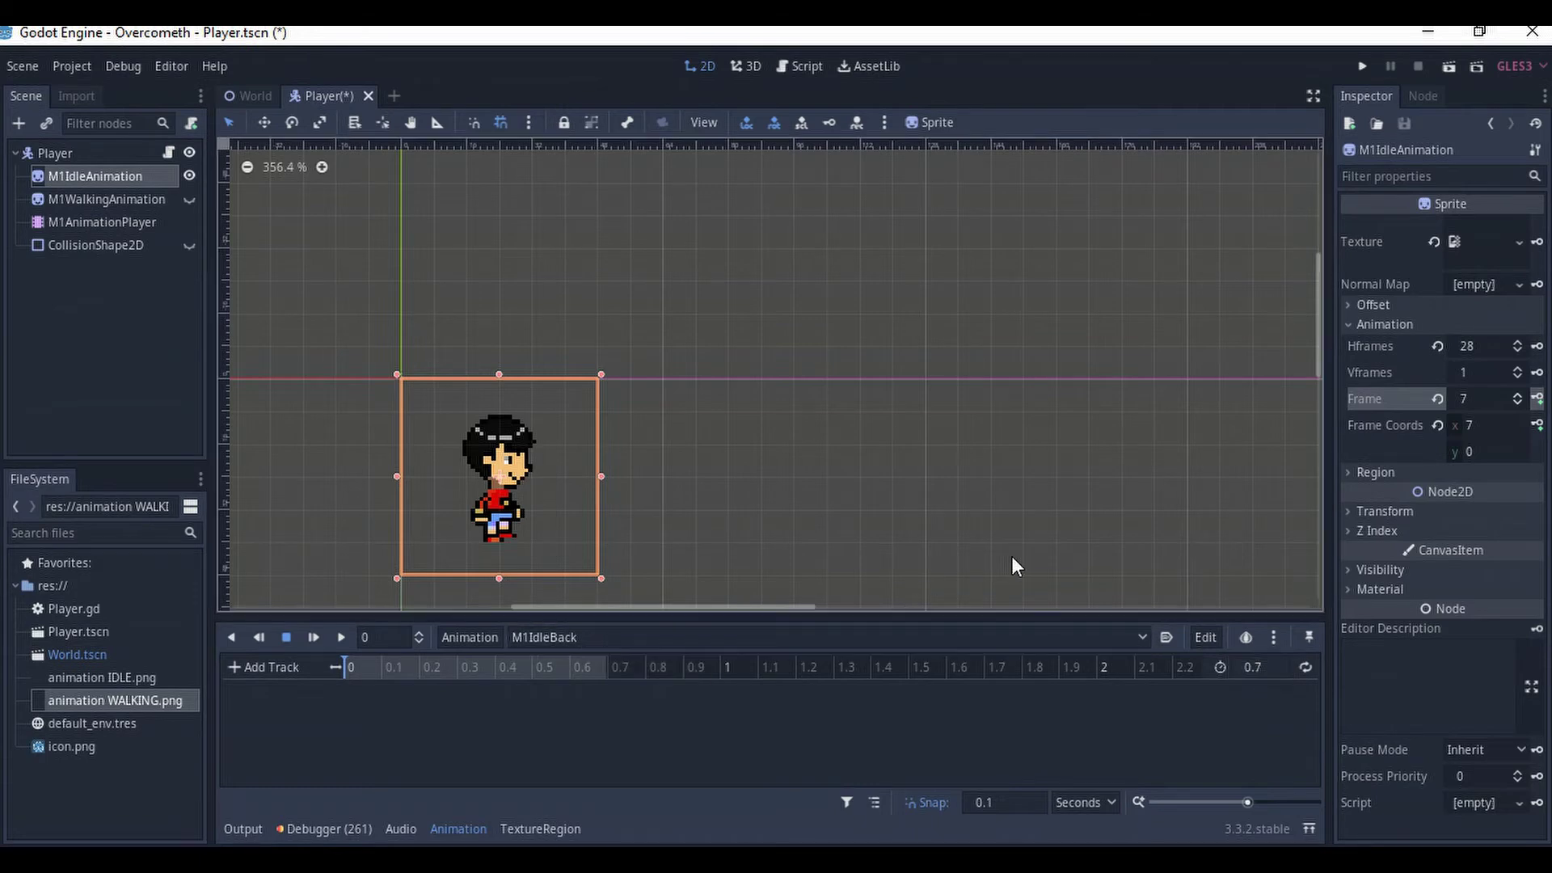
- Step the sprite to back-facing frame 14 and key it at time 0 on a new frame track
{"action": "left_click", "coordinate": [1519, 396]}
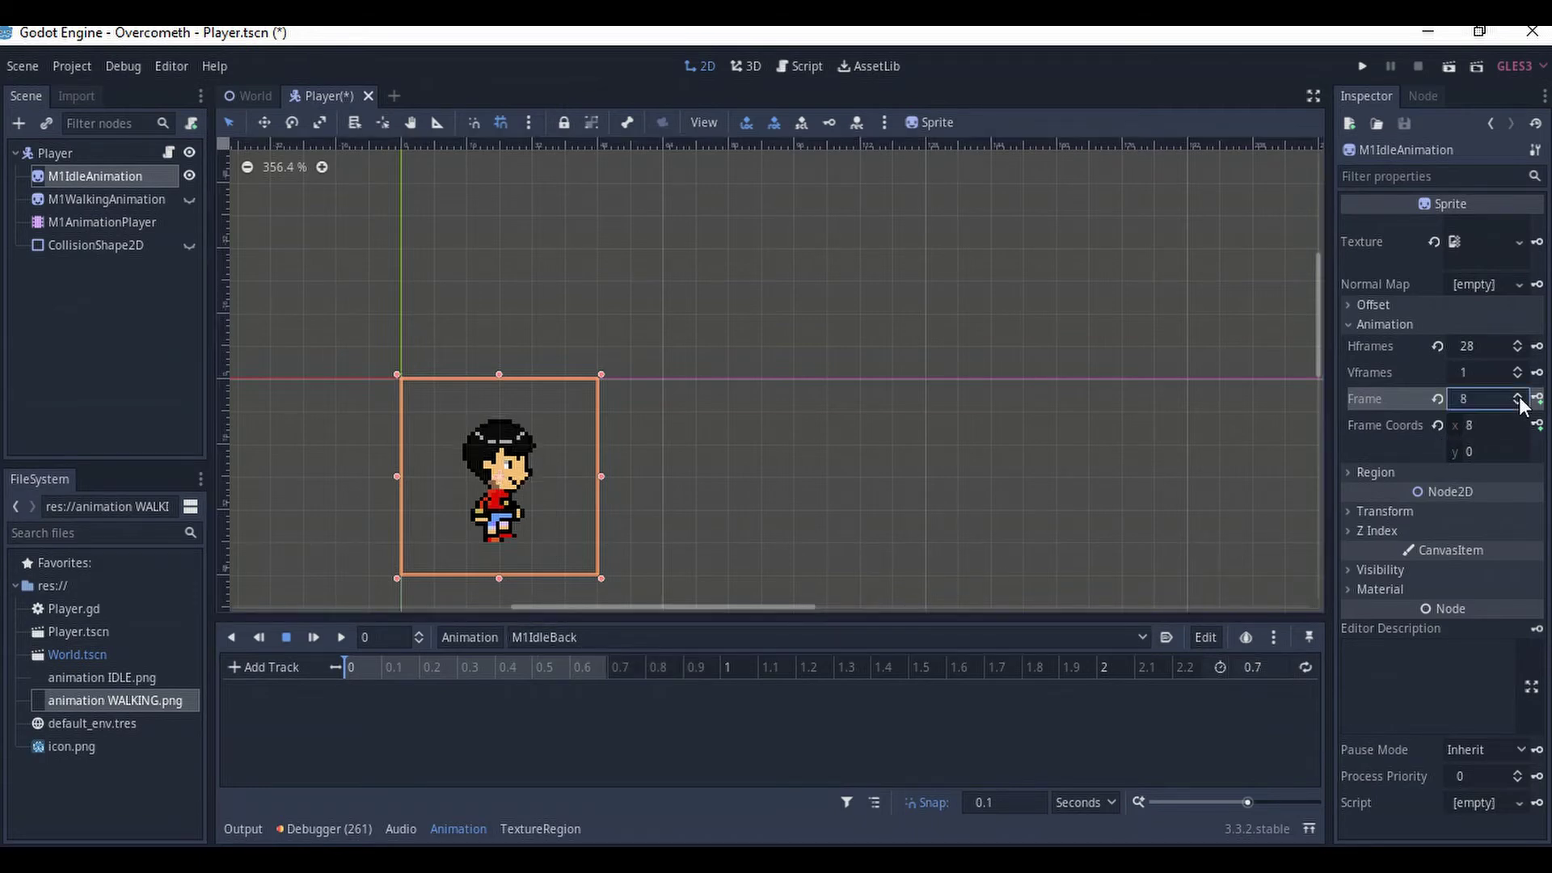
{"action": "left_click", "coordinate": [1519, 395]}
{"action": "left_click", "coordinate": [1519, 396]}
{"action": "left_click", "coordinate": [1518, 395]}
{"action": "left_click", "coordinate": [1518, 396]}
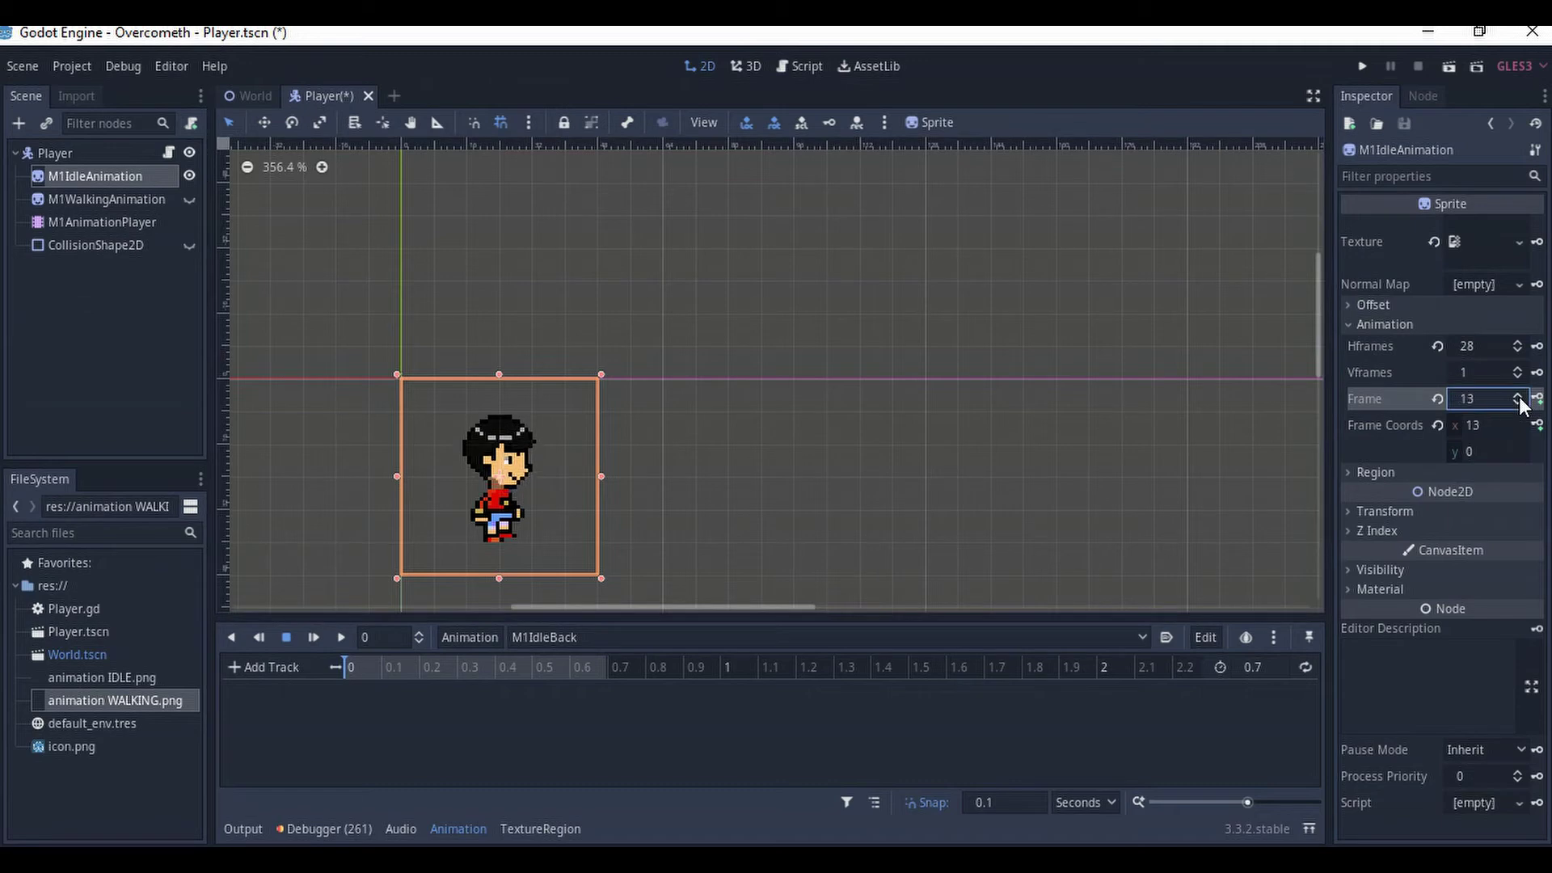
{"action": "left_click", "coordinate": [1518, 395]}
{"action": "left_click", "coordinate": [1518, 395]}
{"action": "left_click", "coordinate": [1517, 403]}
{"action": "left_click", "coordinate": [1538, 398]}
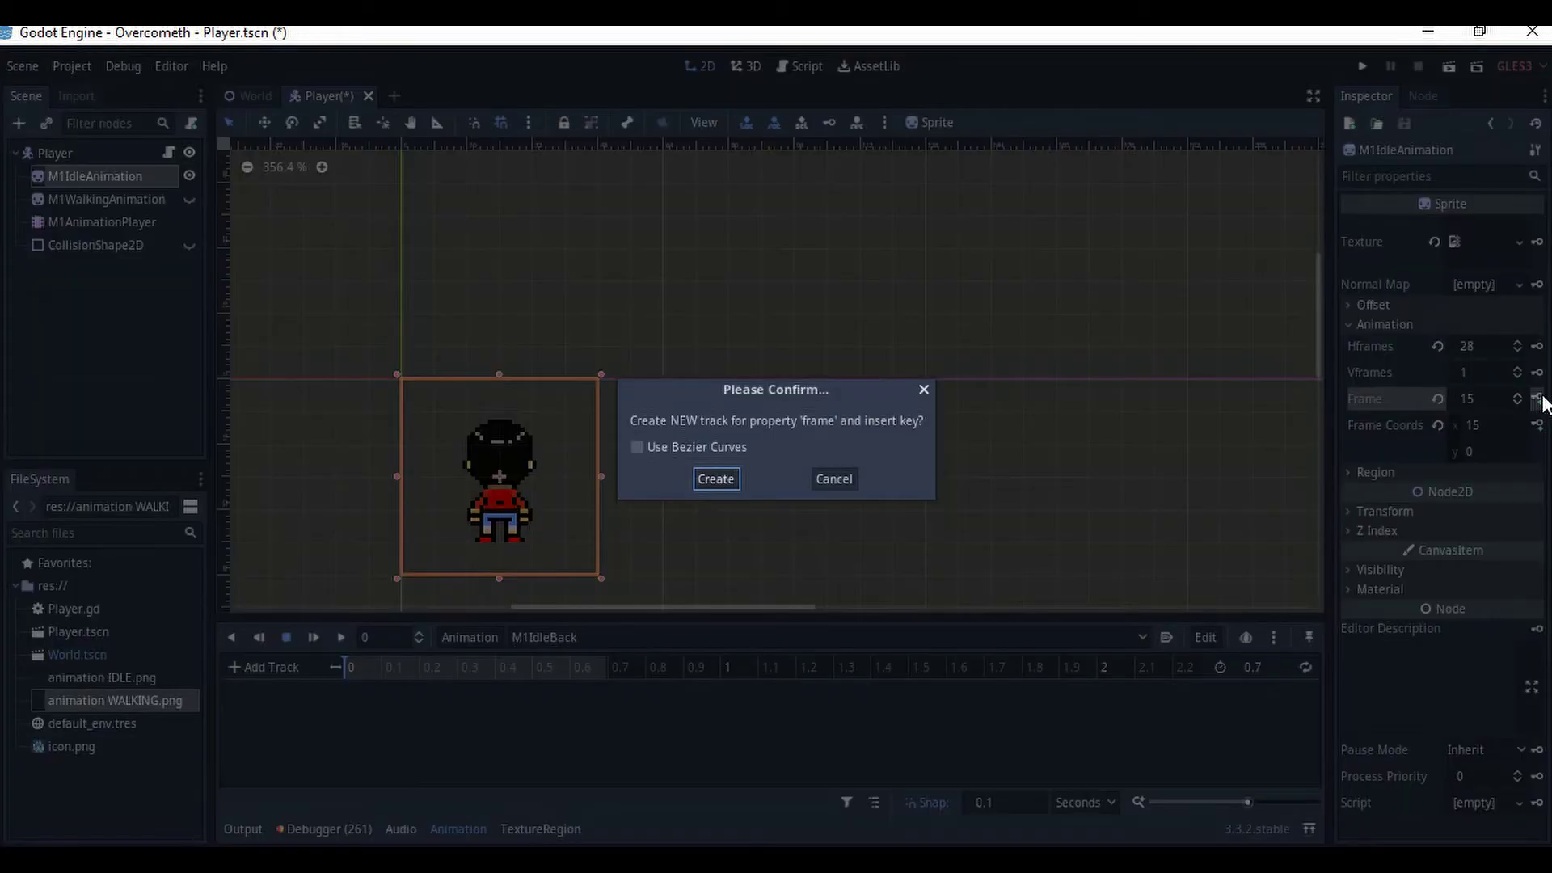
{"action": "left_click", "coordinate": [715, 479]}
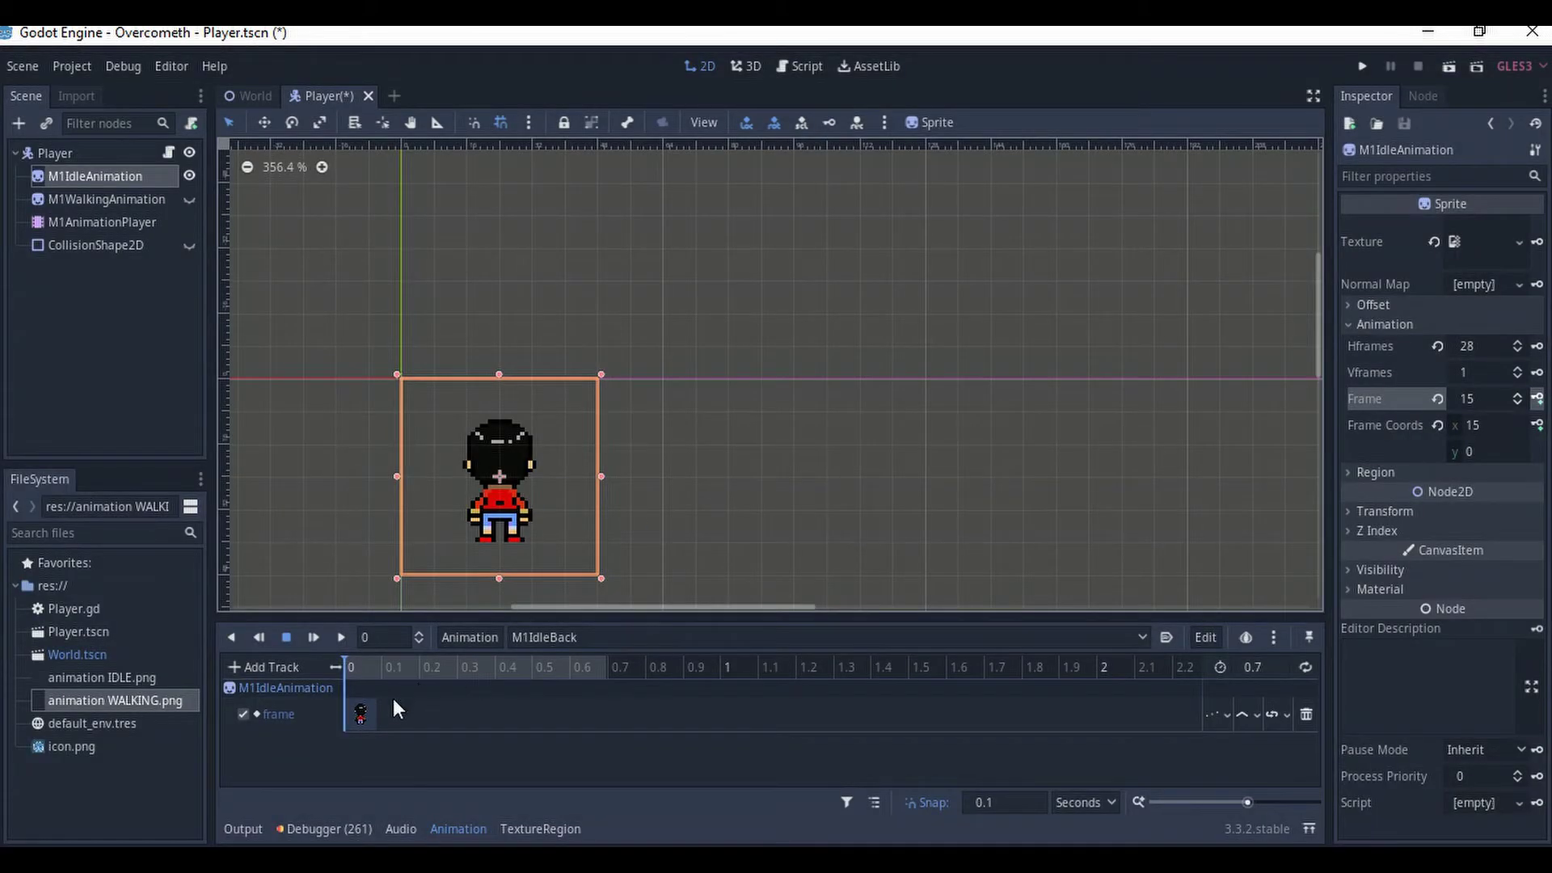
- Key frames 15 through 20 at 0.1-second steps, ending at 0.6 seconds
{"action": "left_click", "coordinate": [379, 671]}
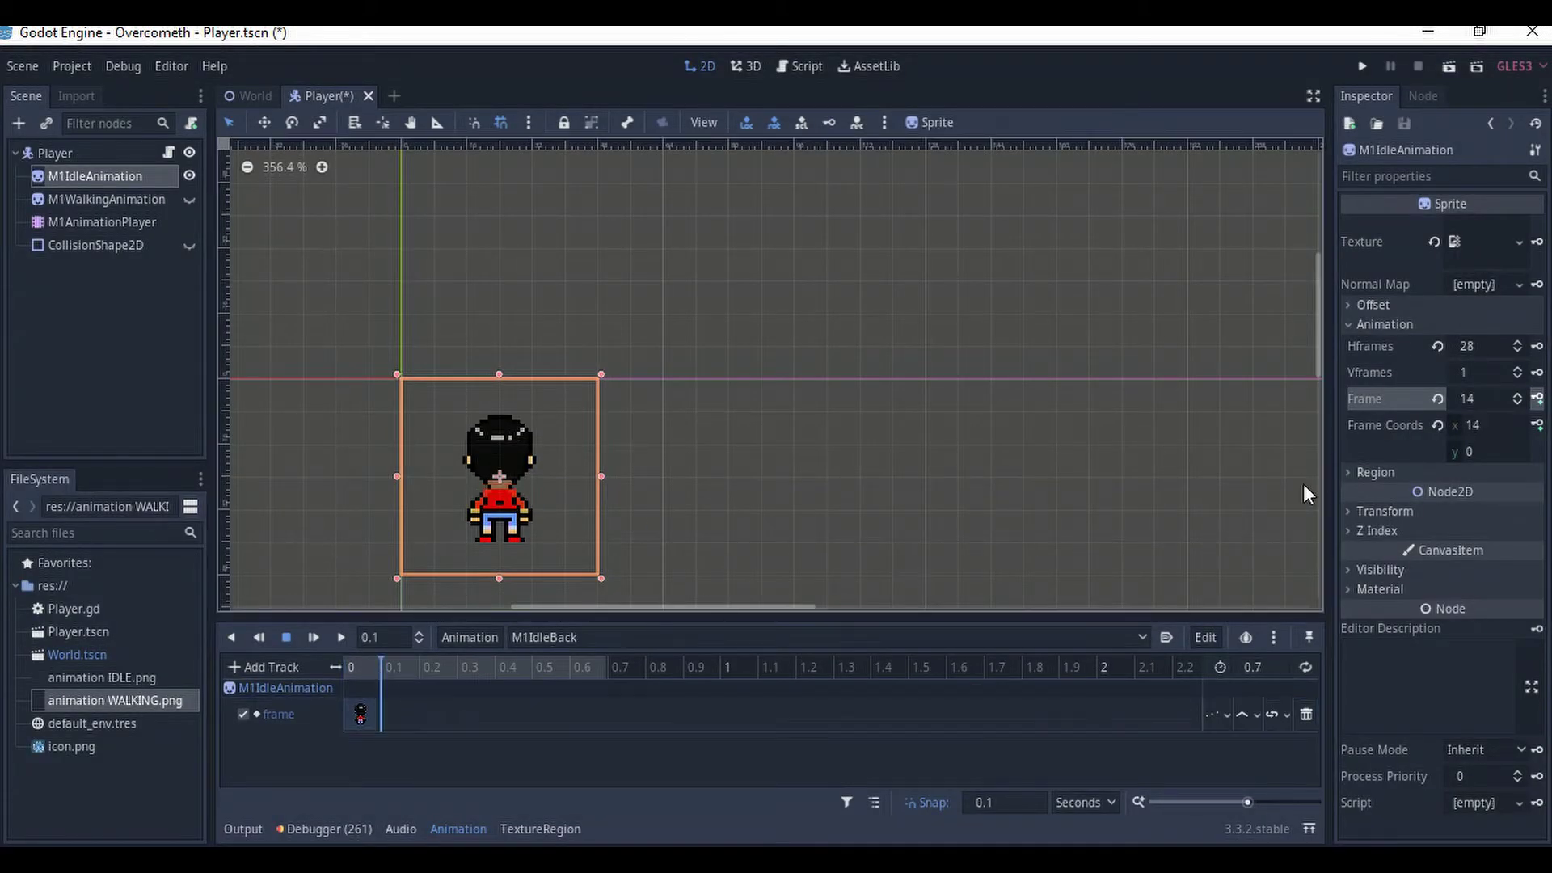
{"action": "left_click", "coordinate": [1517, 404]}
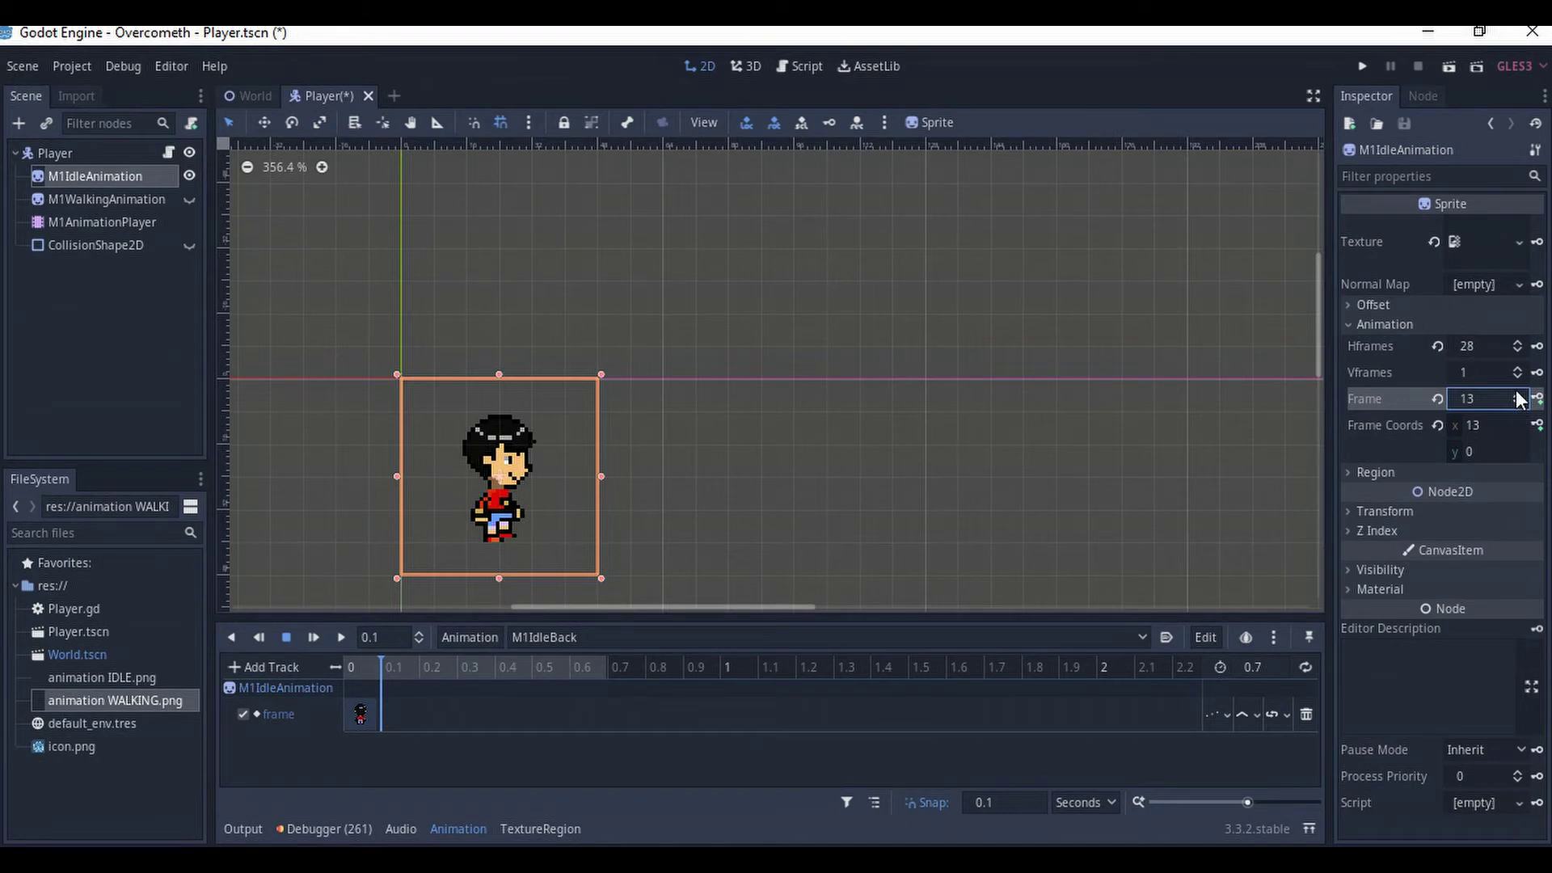
{"action": "left_click", "coordinate": [1518, 393]}
{"action": "left_click", "coordinate": [1517, 394]}
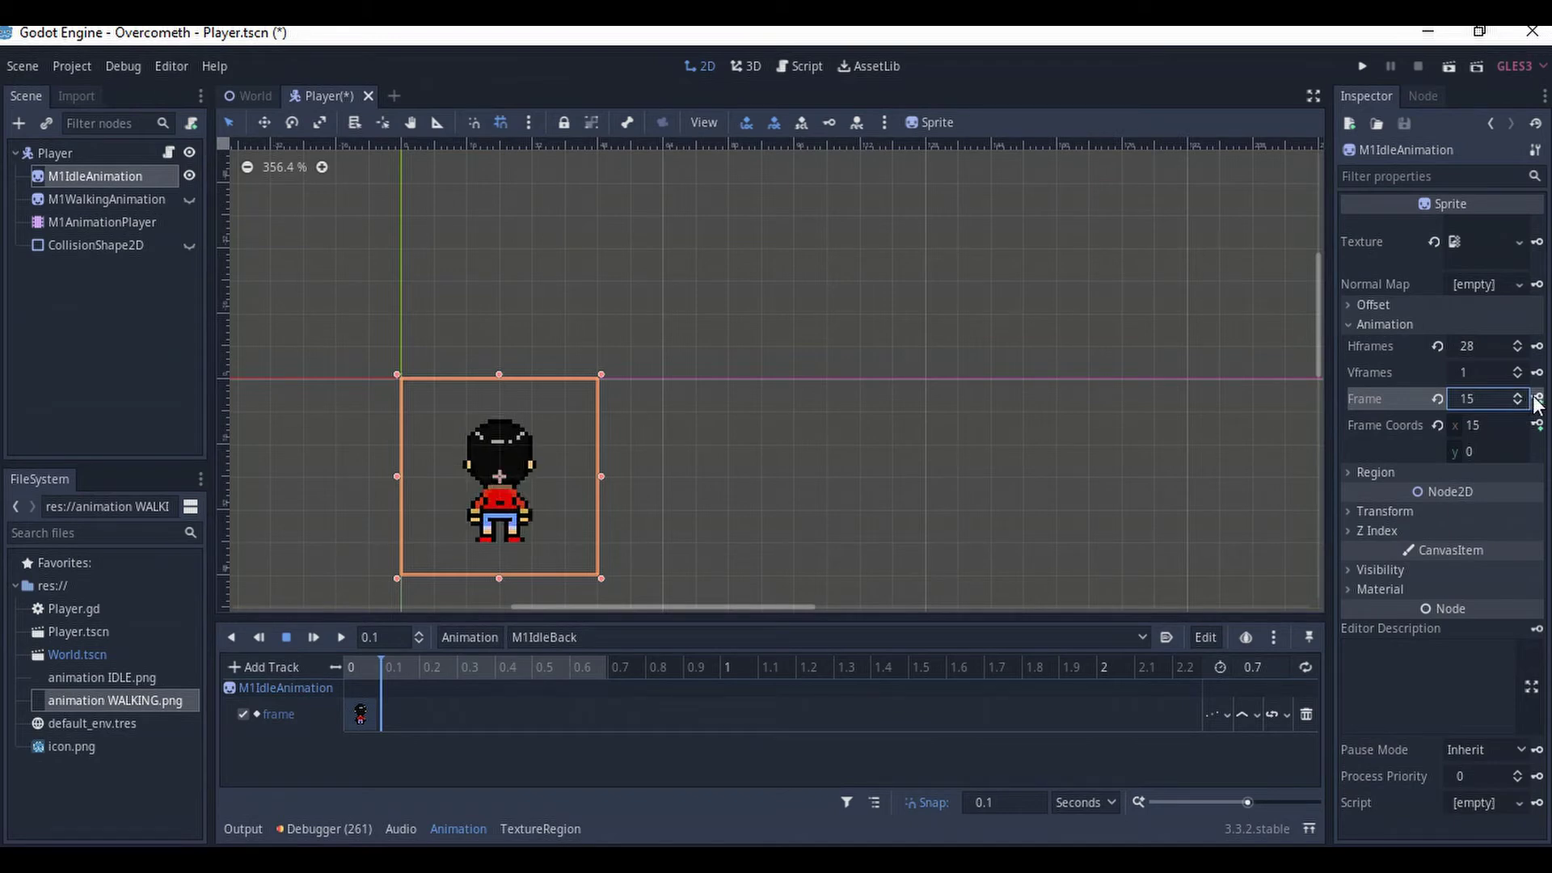
{"action": "left_click", "coordinate": [1537, 399]}
{"action": "left_click", "coordinate": [1537, 399]}
{"action": "left_click", "coordinate": [1536, 399]}
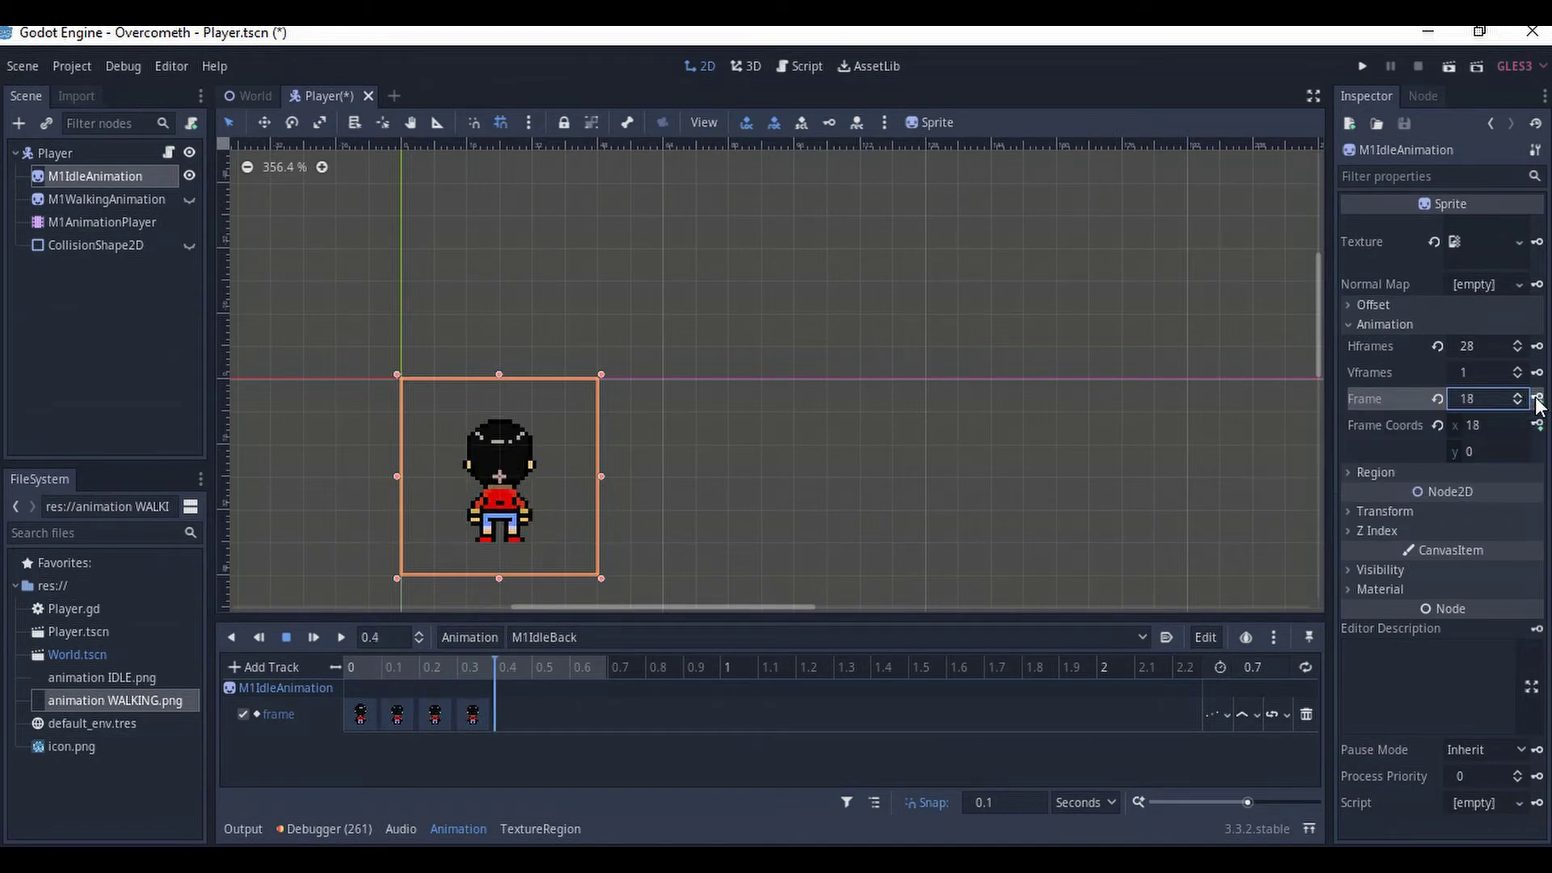
{"action": "left_click", "coordinate": [1537, 399]}
{"action": "left_click", "coordinate": [1537, 400]}
{"action": "left_click", "coordinate": [1536, 399]}
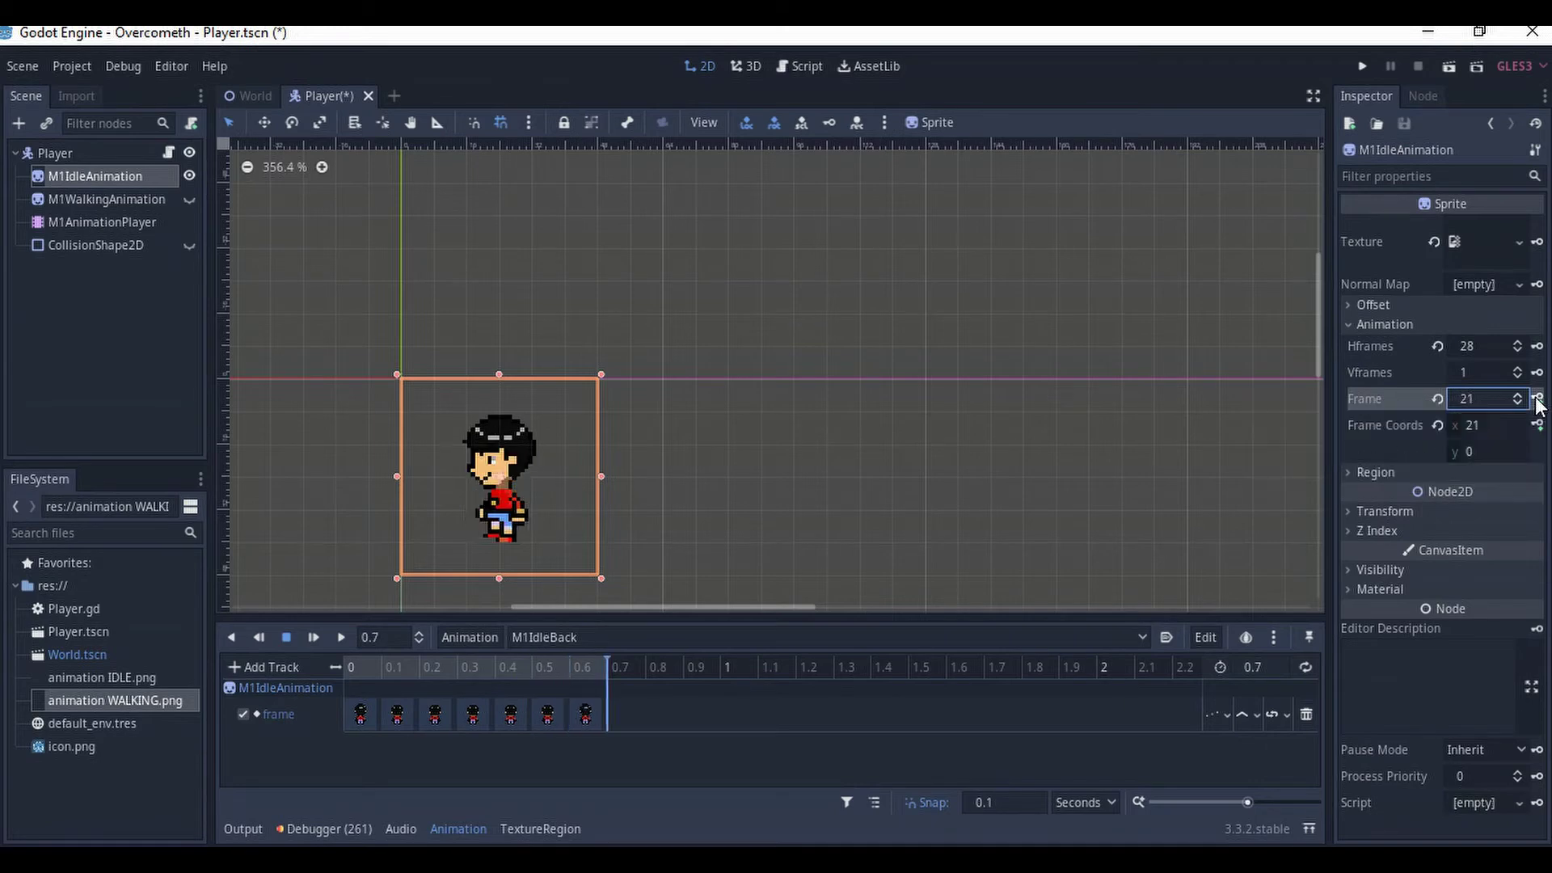
- Preview the M1IdleBack animation, then stop and reset it with S
{"action": "left_click", "coordinate": [570, 675]}
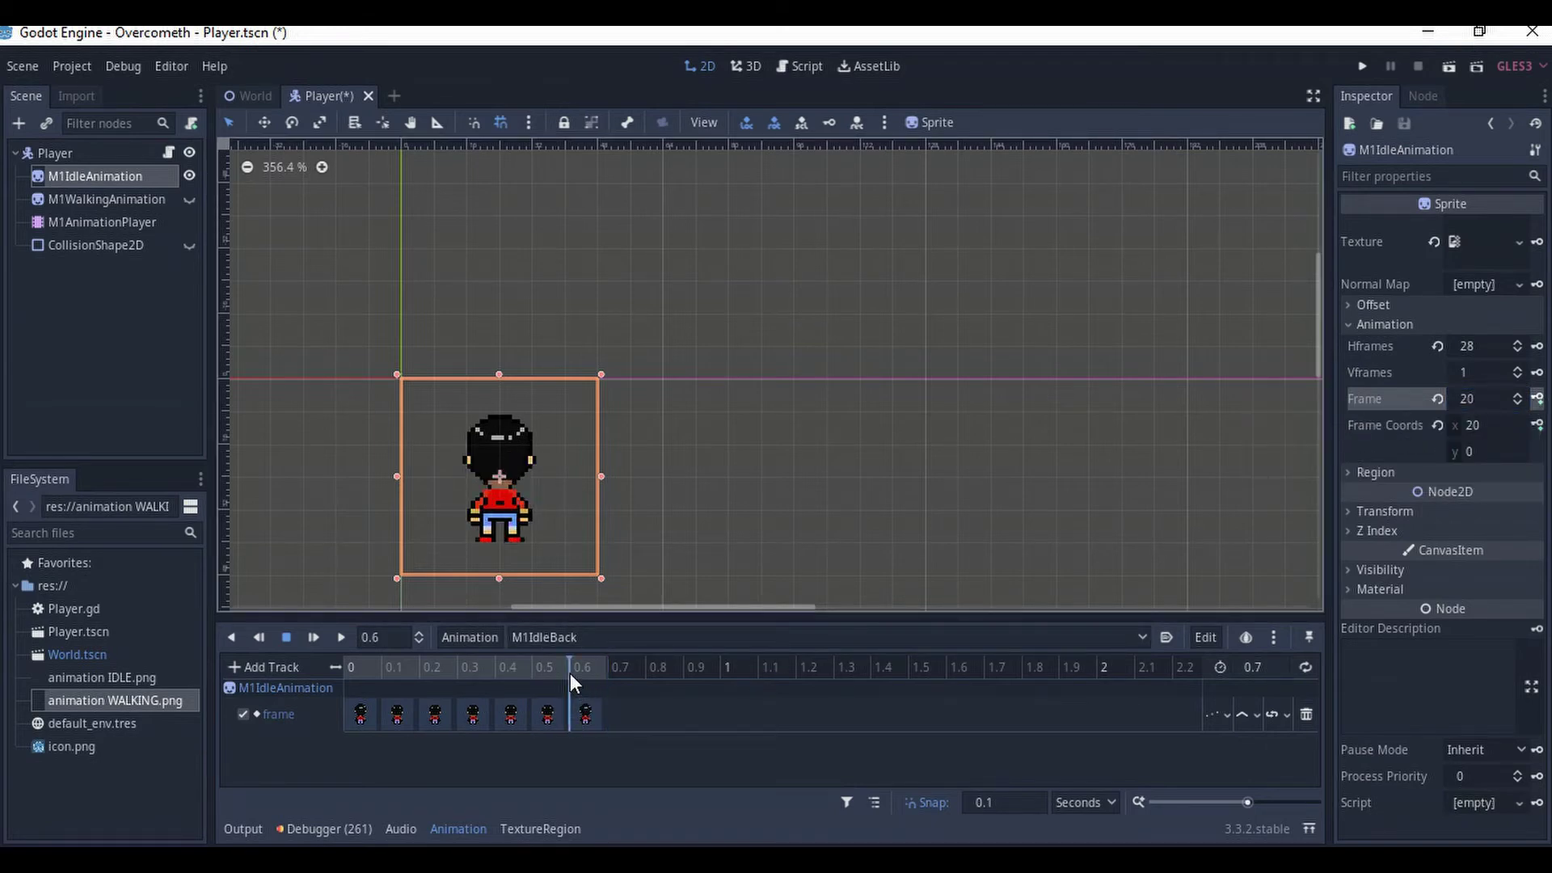
{"action": "left_click", "coordinate": [343, 642]}
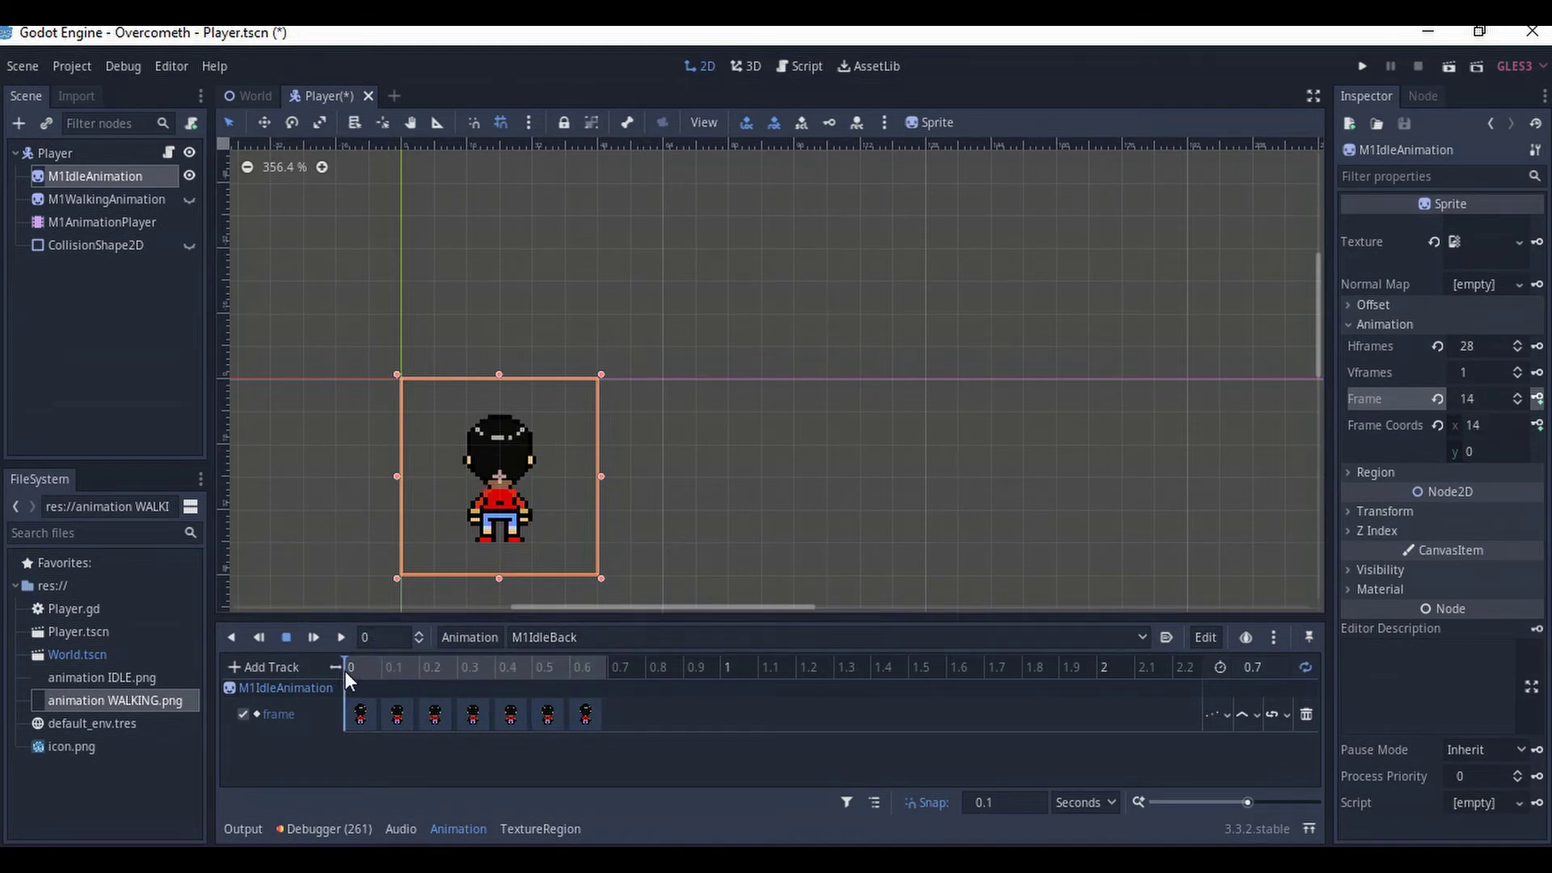
{"action": "key", "text": "s"}
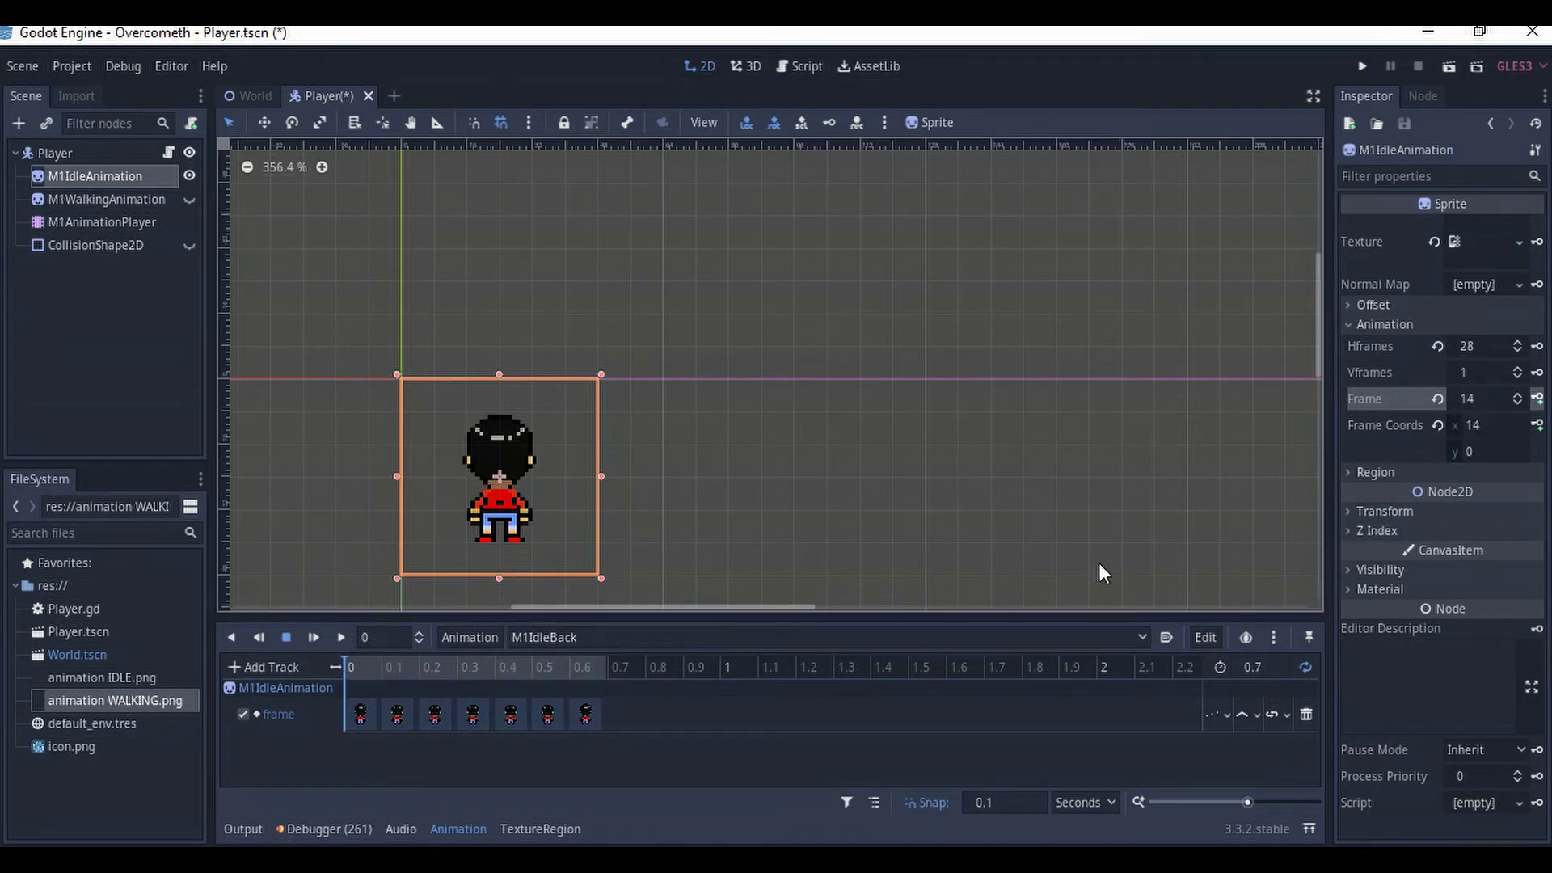
- Create a new animation named M1IdleLeft with a length of 0.7 seconds
{"action": "left_click", "coordinate": [463, 639]}
{"action": "left_click", "coordinate": [468, 547]}
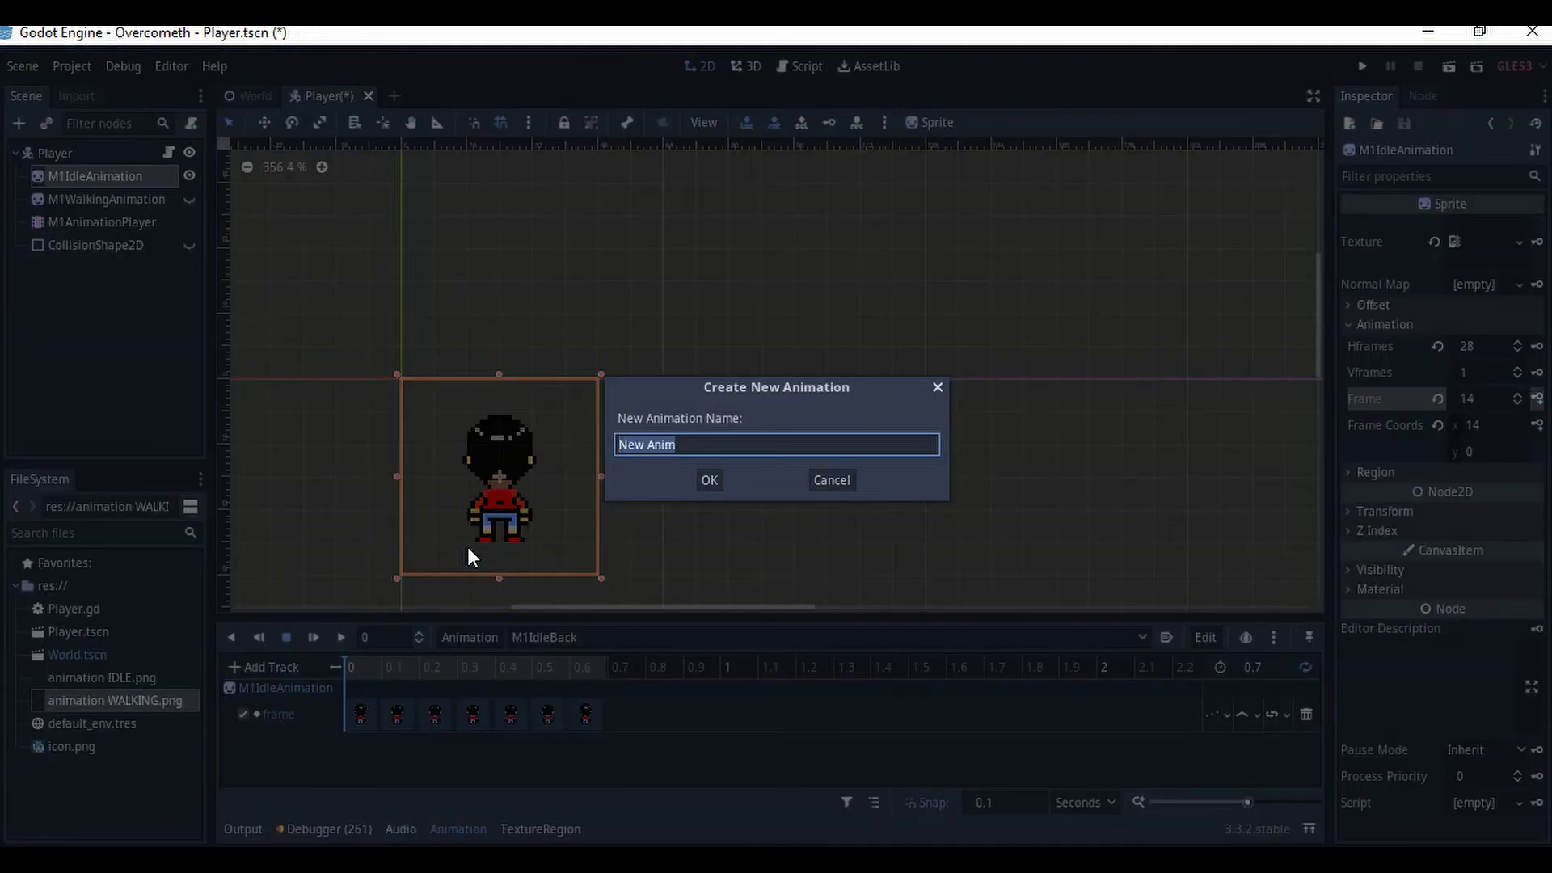
{"action": "type", "text": "M1IdleLeft"}
{"action": "key", "text": "Return"}
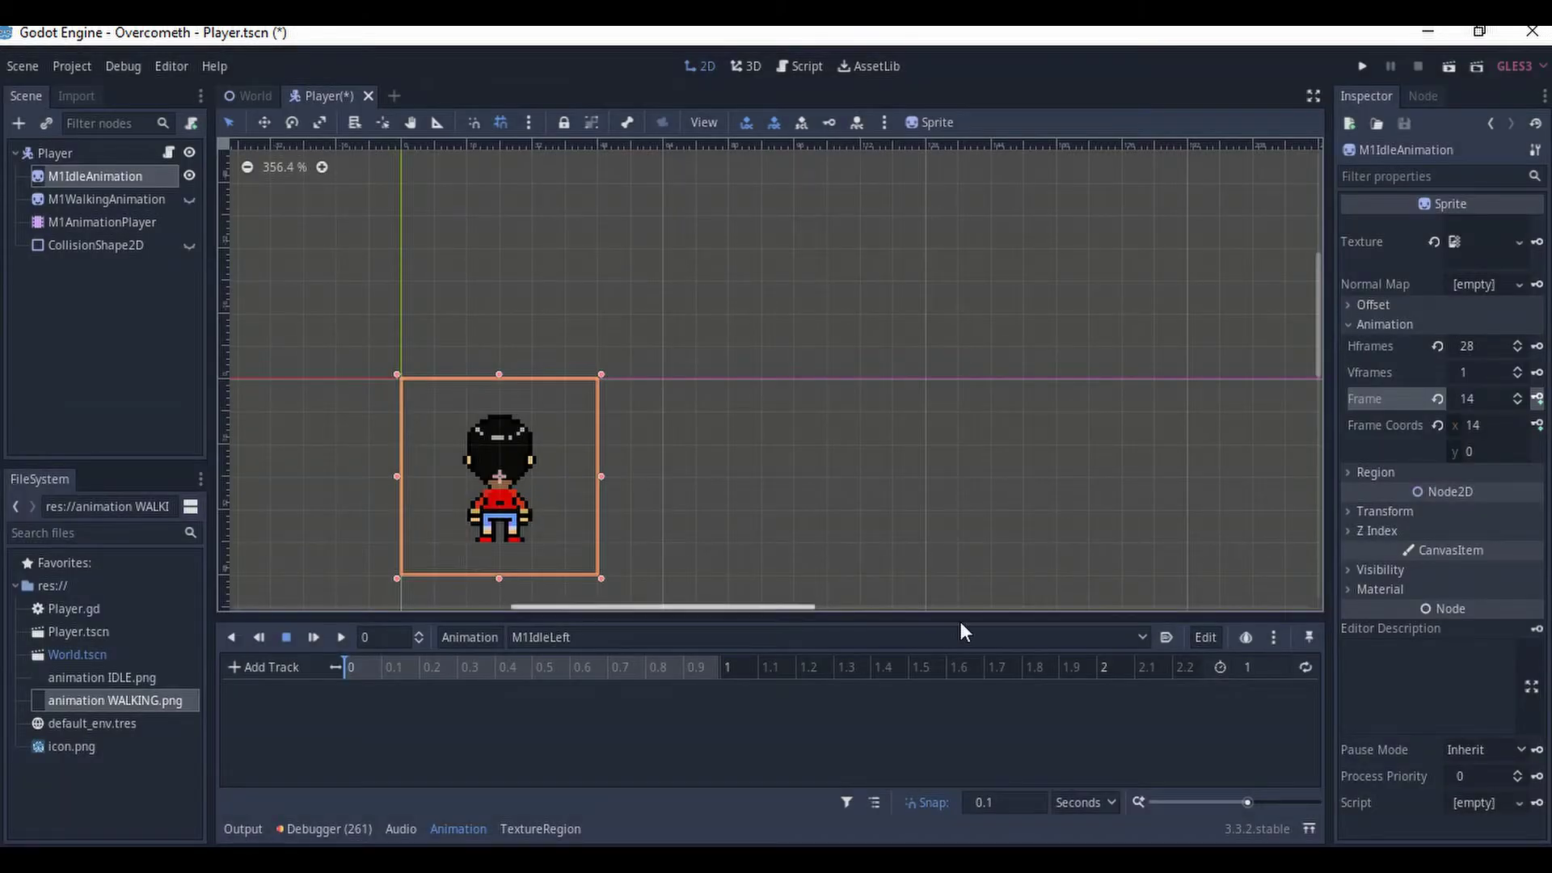
{"action": "double_click", "coordinate": [1257, 668]}
{"action": "type", "text": ".7"}
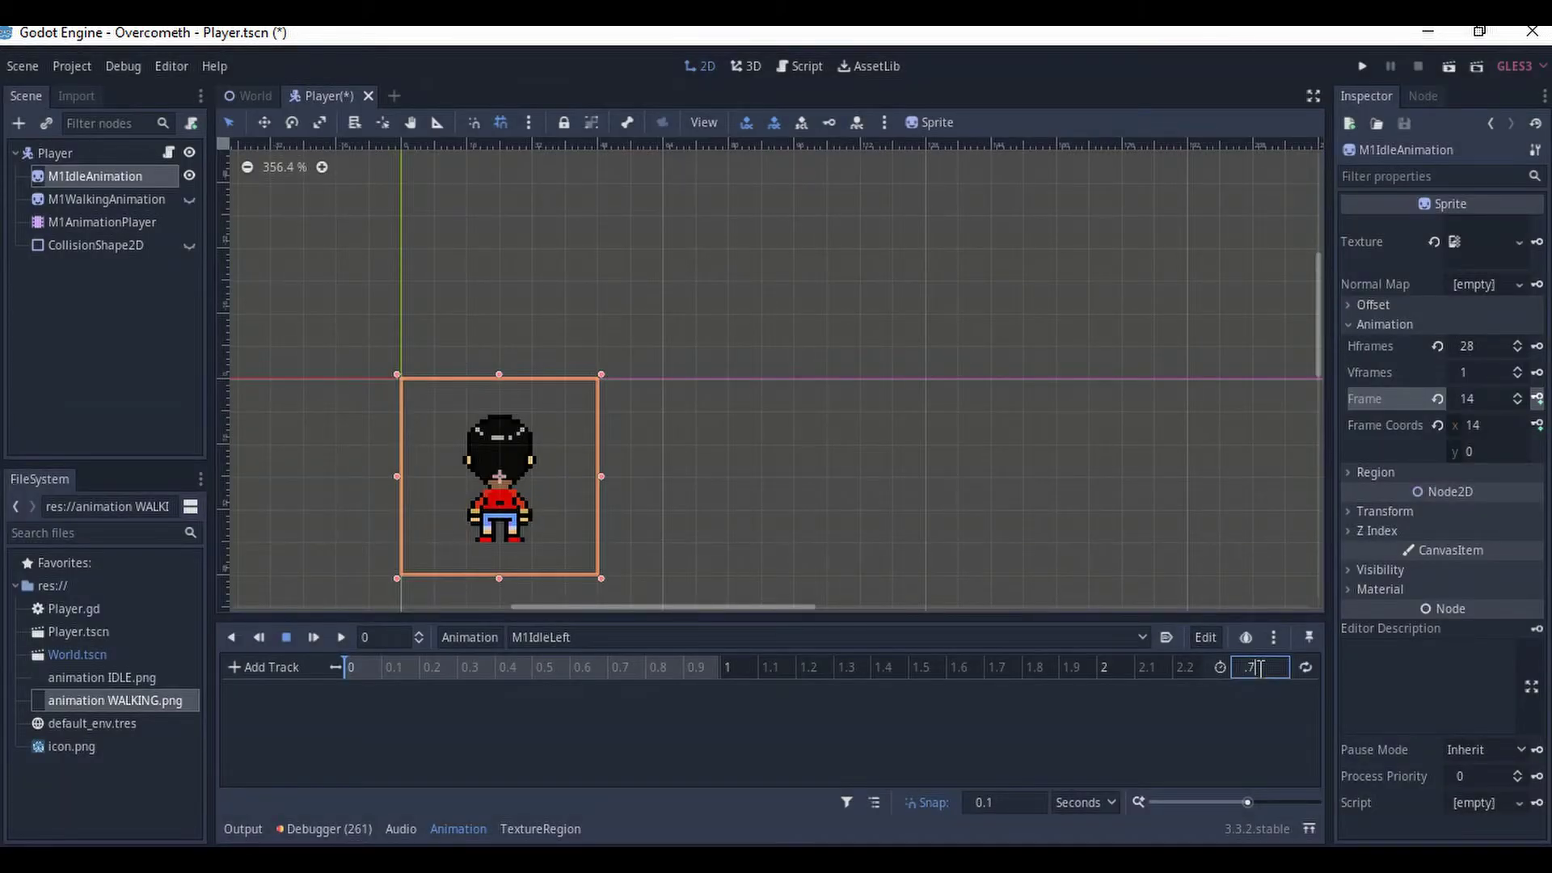
{"action": "key", "text": "Return"}
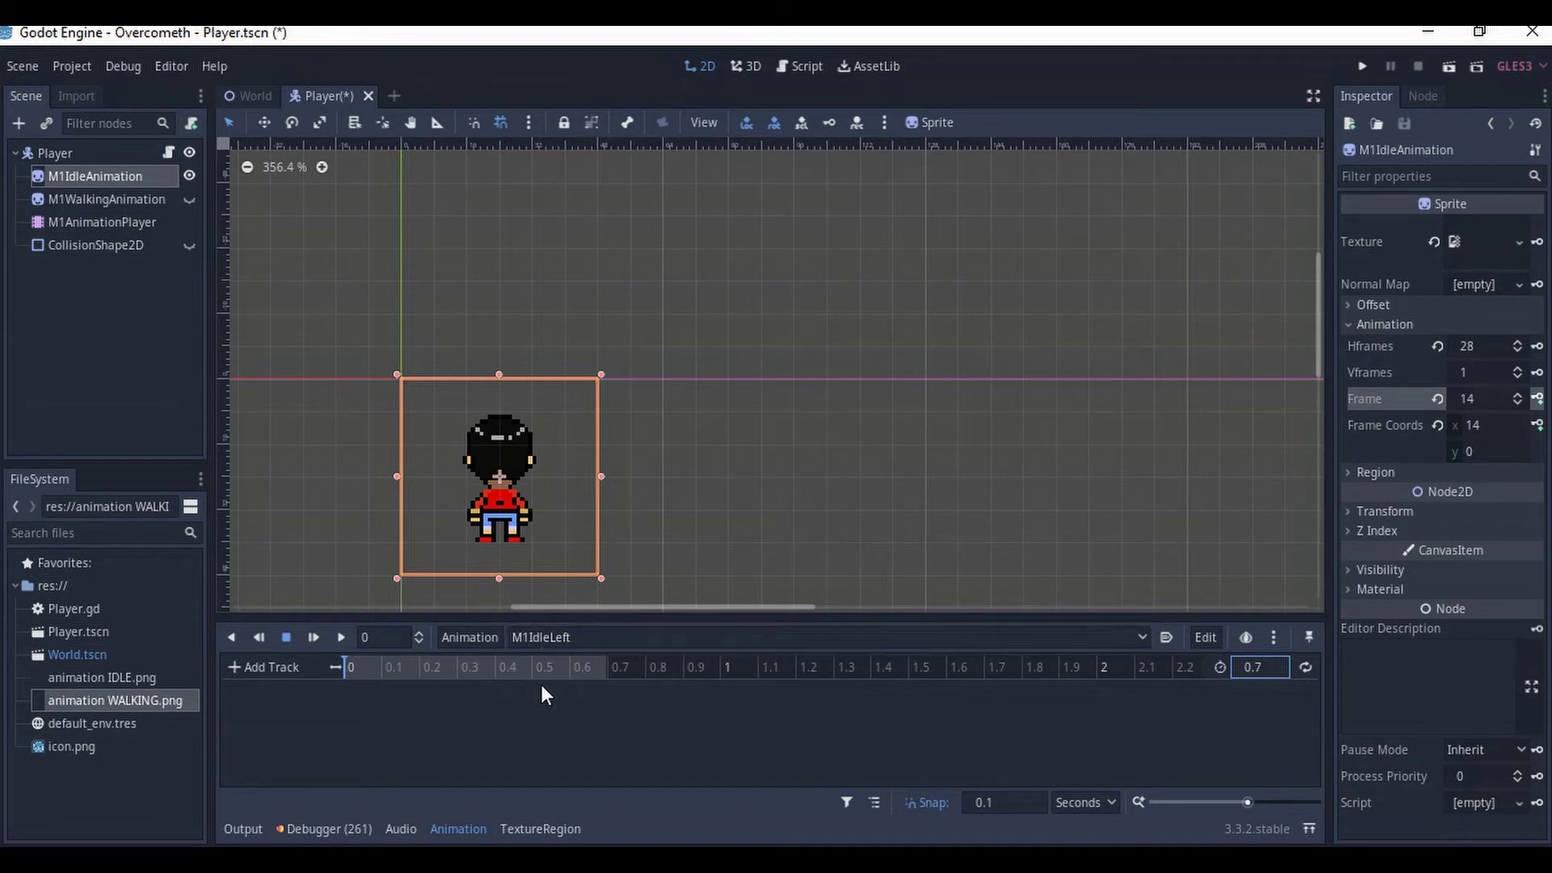
- Set the idle sprite to frame 21 and key it, creating the frame track
{"action": "left_click", "coordinate": [1512, 396]}
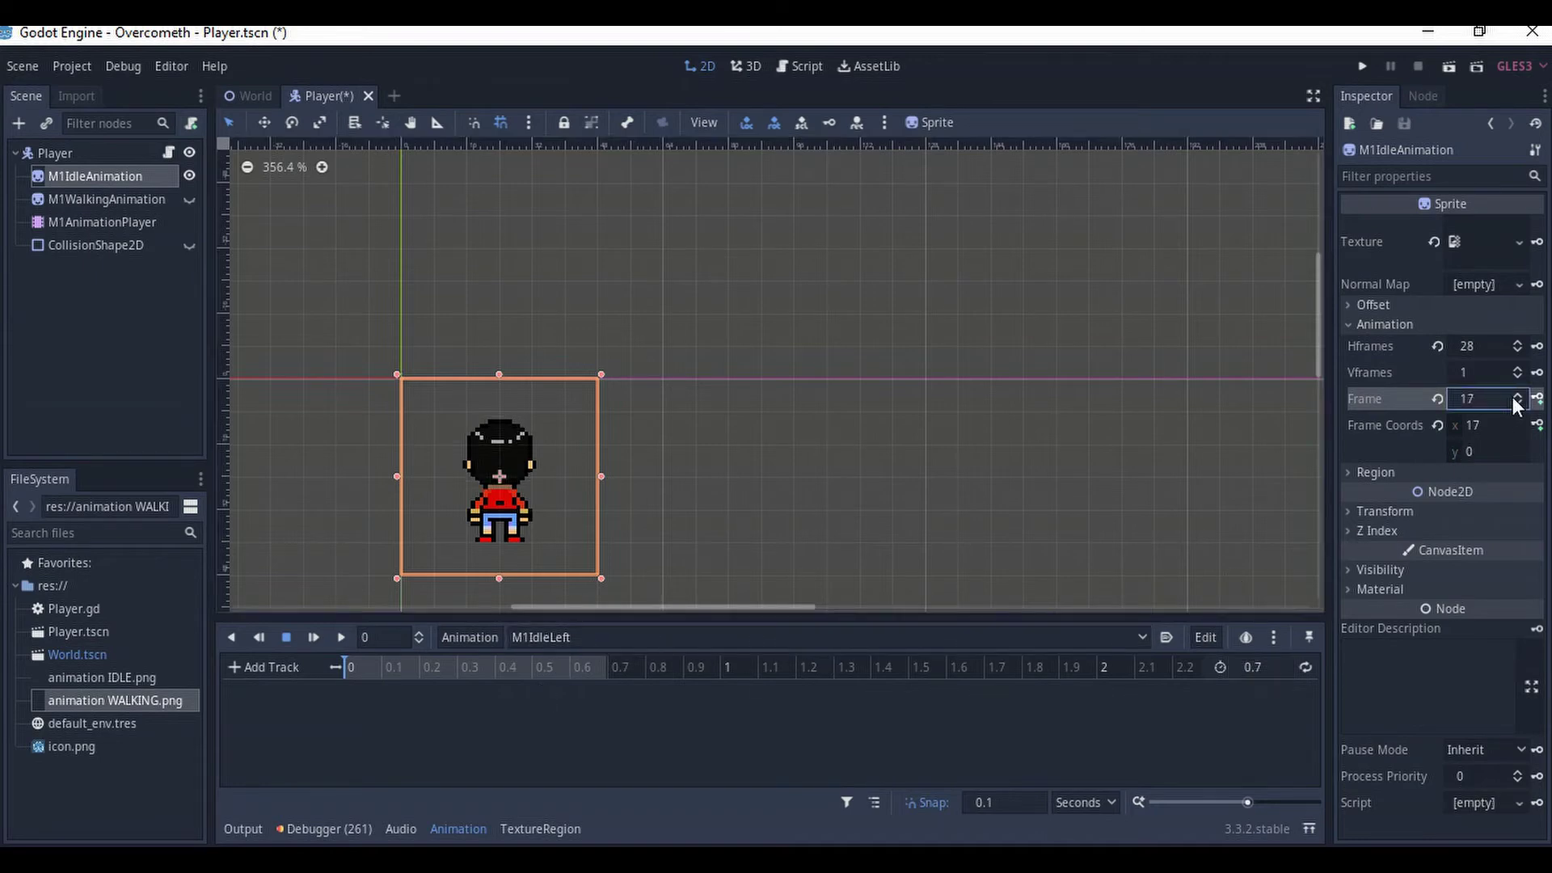
{"action": "left_click", "coordinate": [1512, 396]}
{"action": "left_click", "coordinate": [1512, 396]}
{"action": "left_click", "coordinate": [1512, 396]}
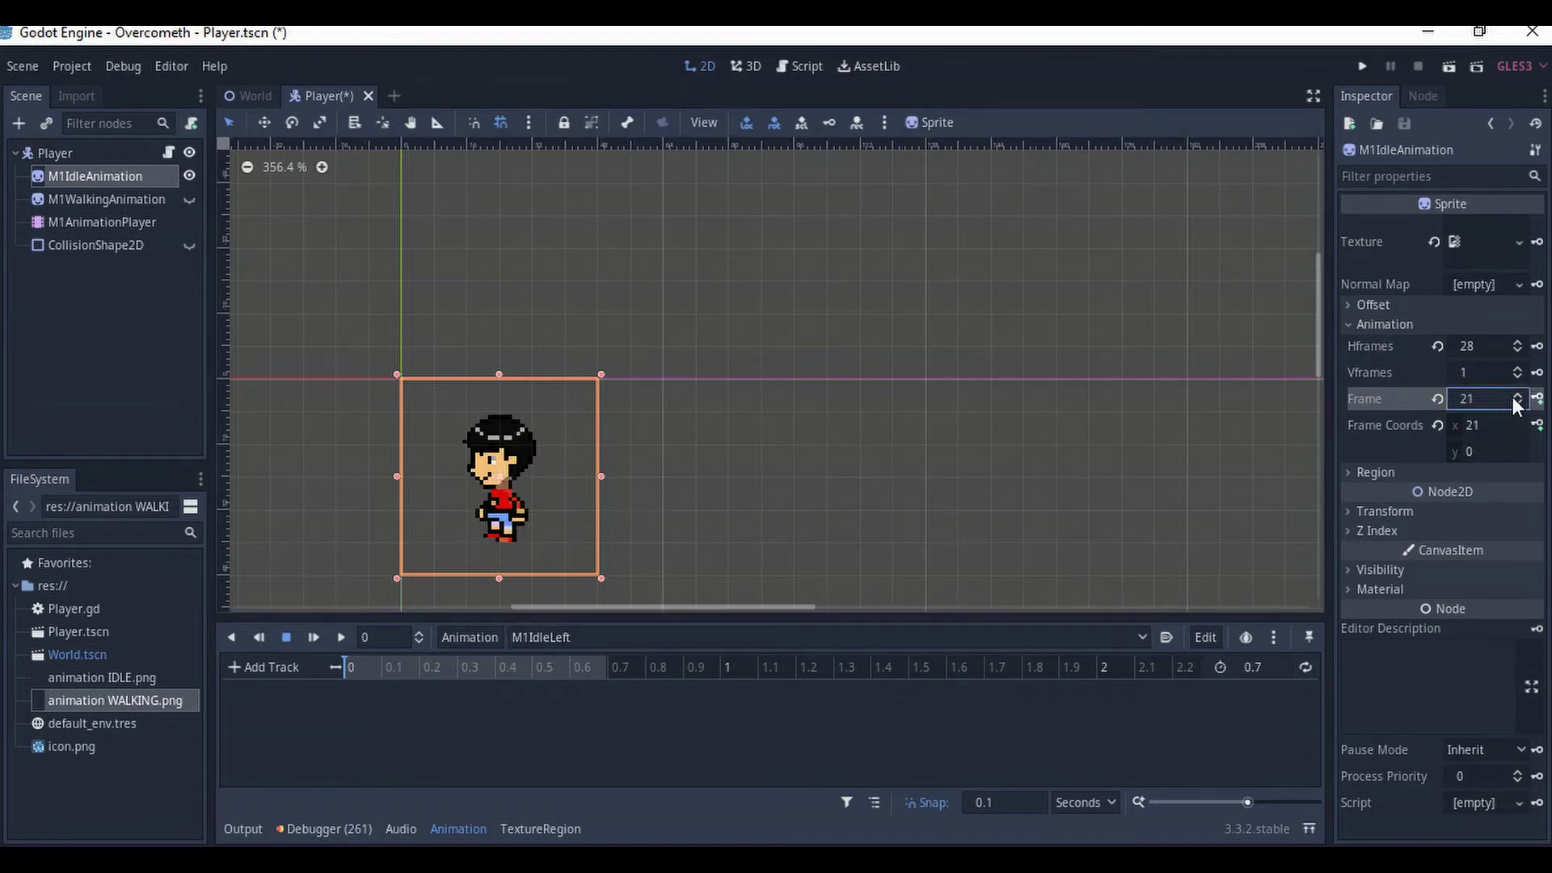
{"action": "left_click", "coordinate": [1519, 403]}
{"action": "left_click", "coordinate": [1519, 394]}
{"action": "left_click", "coordinate": [1537, 399]}
{"action": "left_click", "coordinate": [705, 478]}
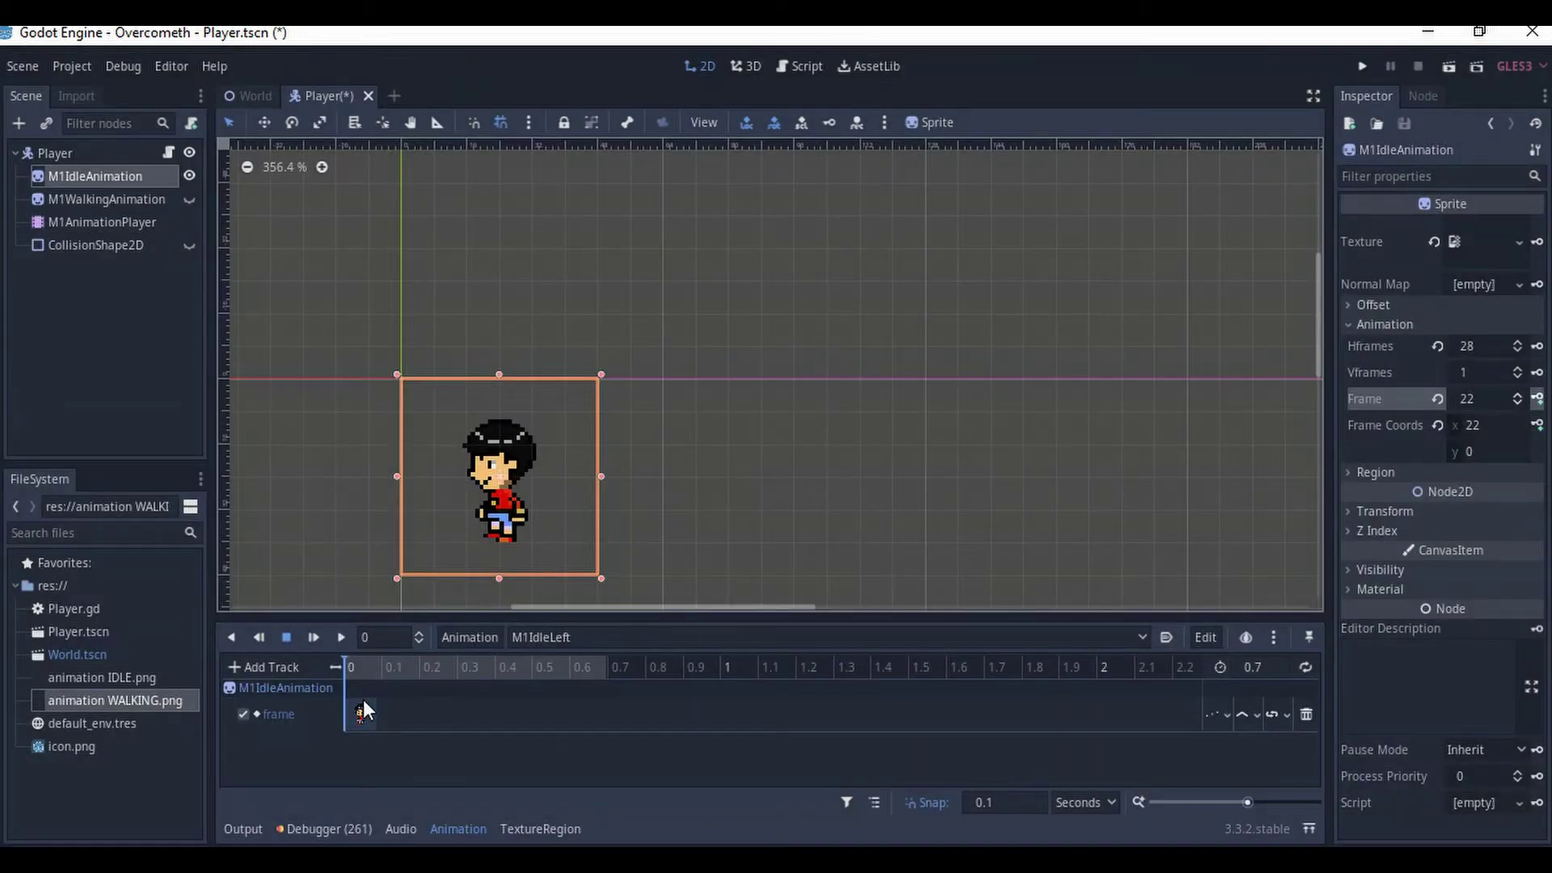
{"action": "left_click", "coordinate": [372, 666]}
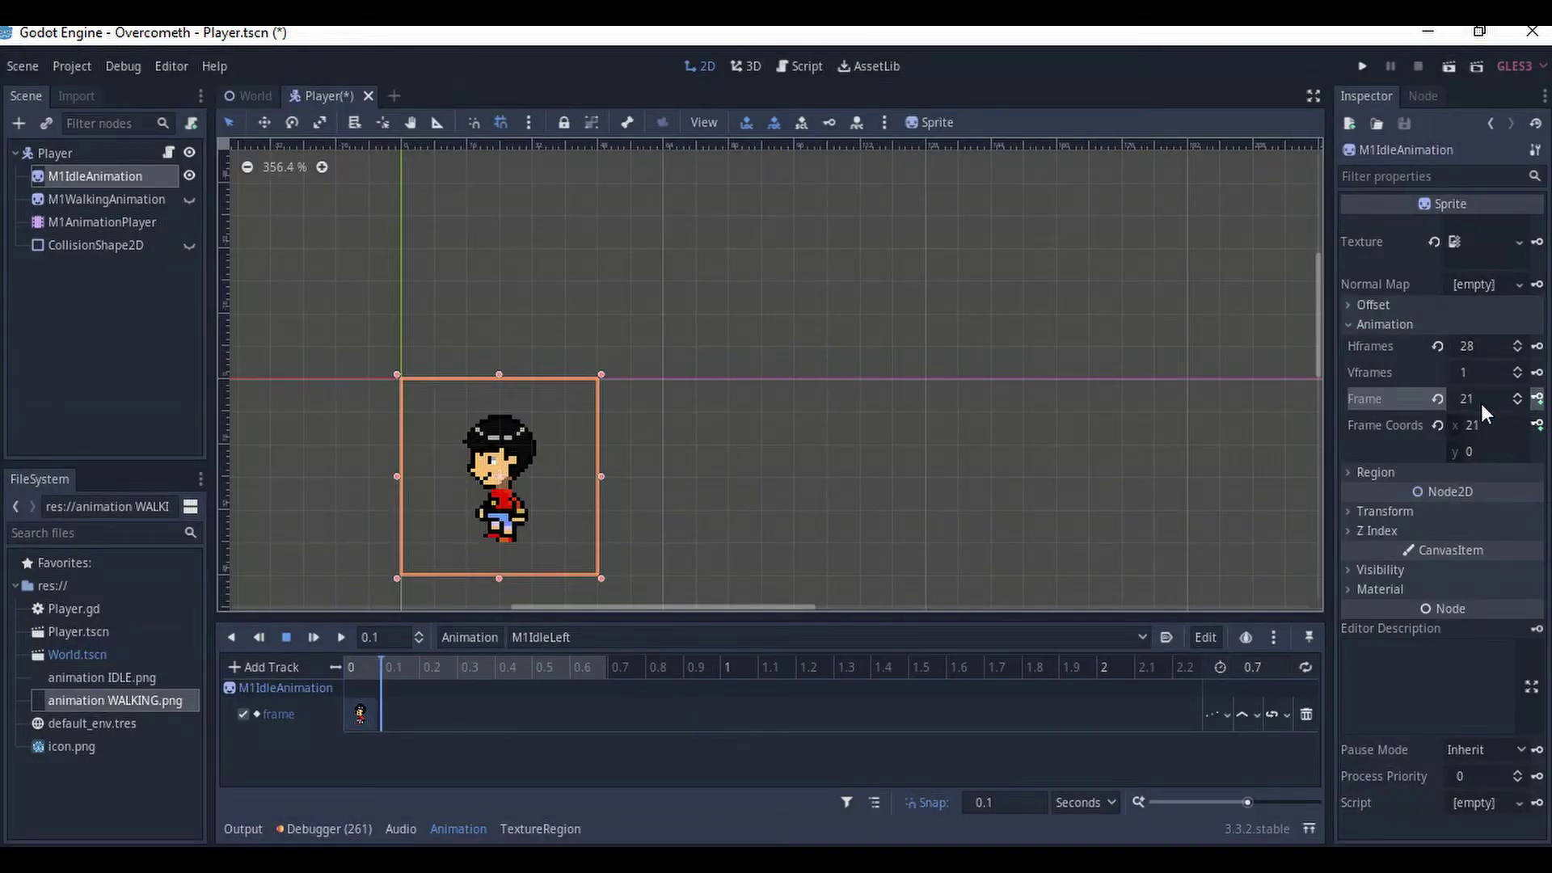
- Key sprite frames 22 through 27 along the track up to 0.6
{"action": "left_click", "coordinate": [1518, 405]}
{"action": "left_click", "coordinate": [1519, 395]}
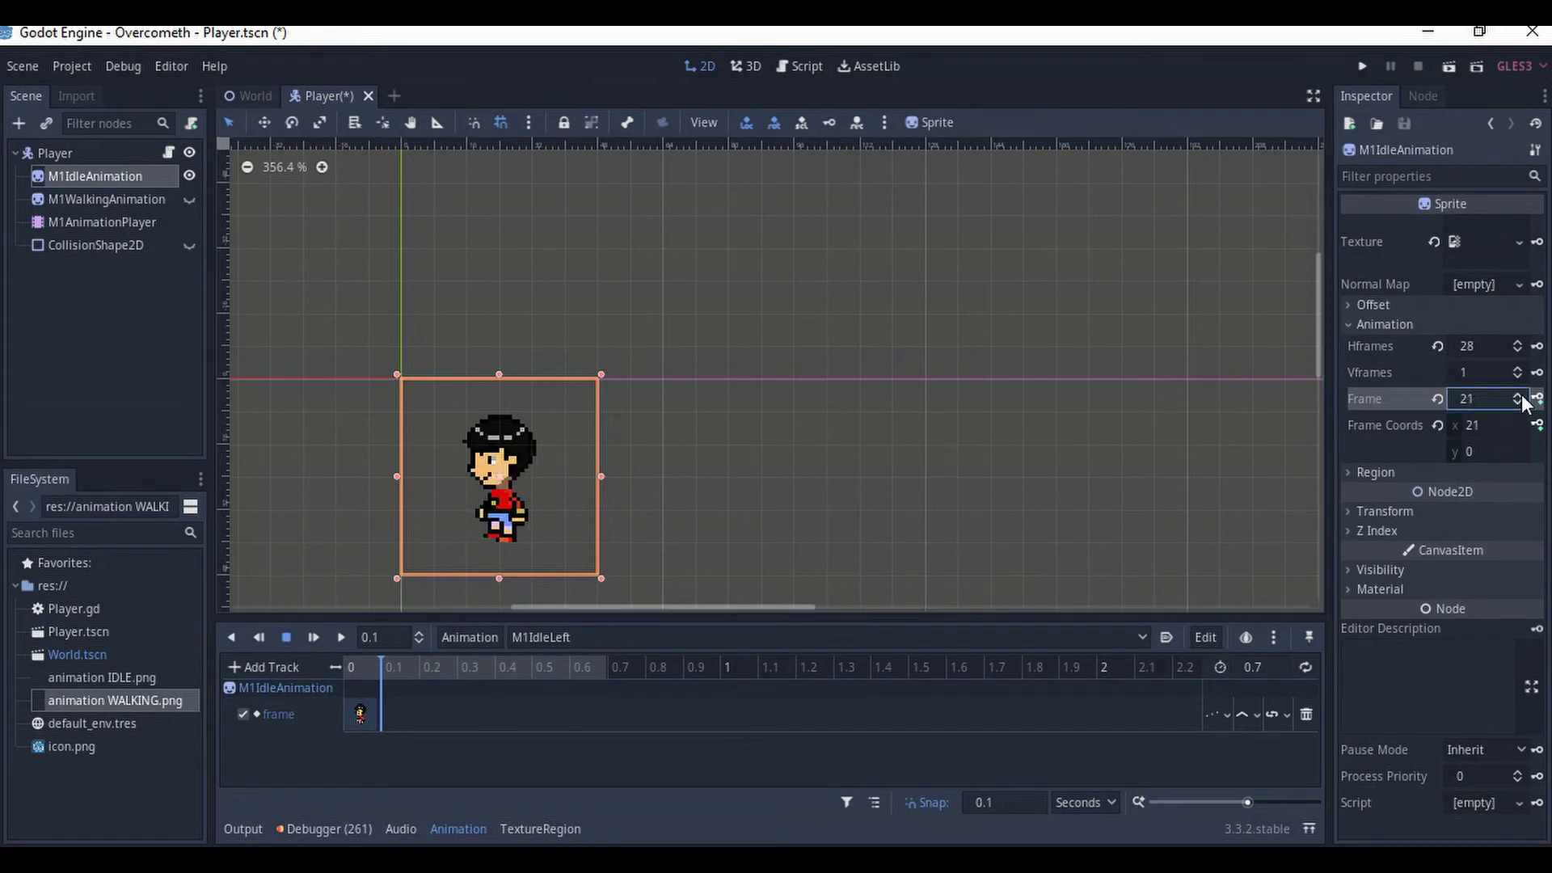
{"action": "left_click", "coordinate": [1522, 396]}
{"action": "left_click", "coordinate": [1536, 399]}
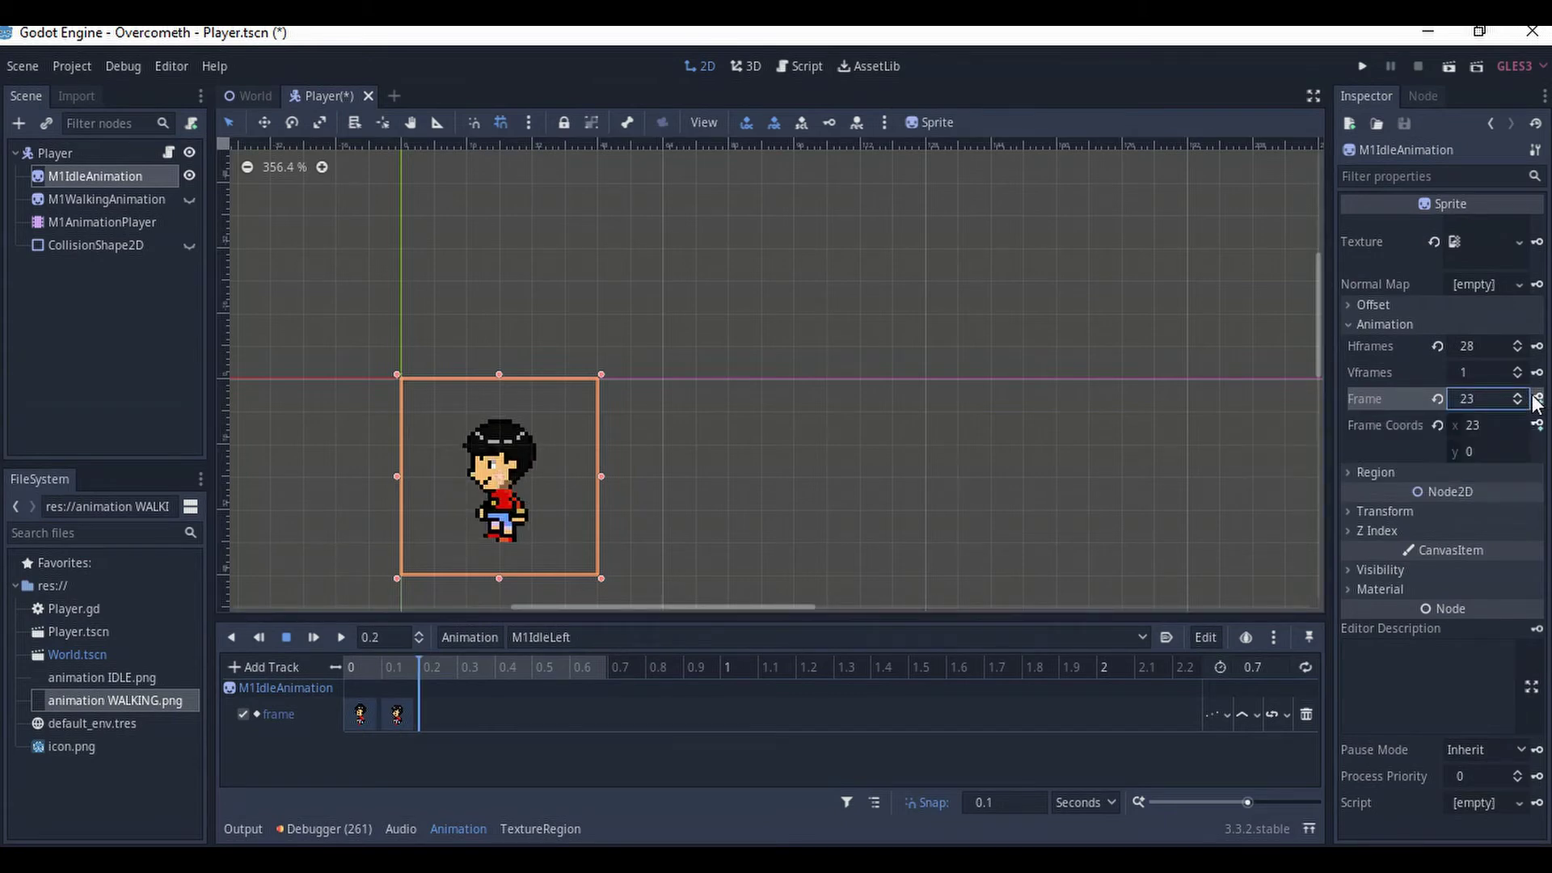
{"action": "left_click", "coordinate": [1536, 399]}
{"action": "left_click", "coordinate": [1536, 399]}
{"action": "left_click", "coordinate": [1536, 399]}
{"action": "left_click", "coordinate": [1536, 399]}
{"action": "left_click", "coordinate": [1536, 398]}
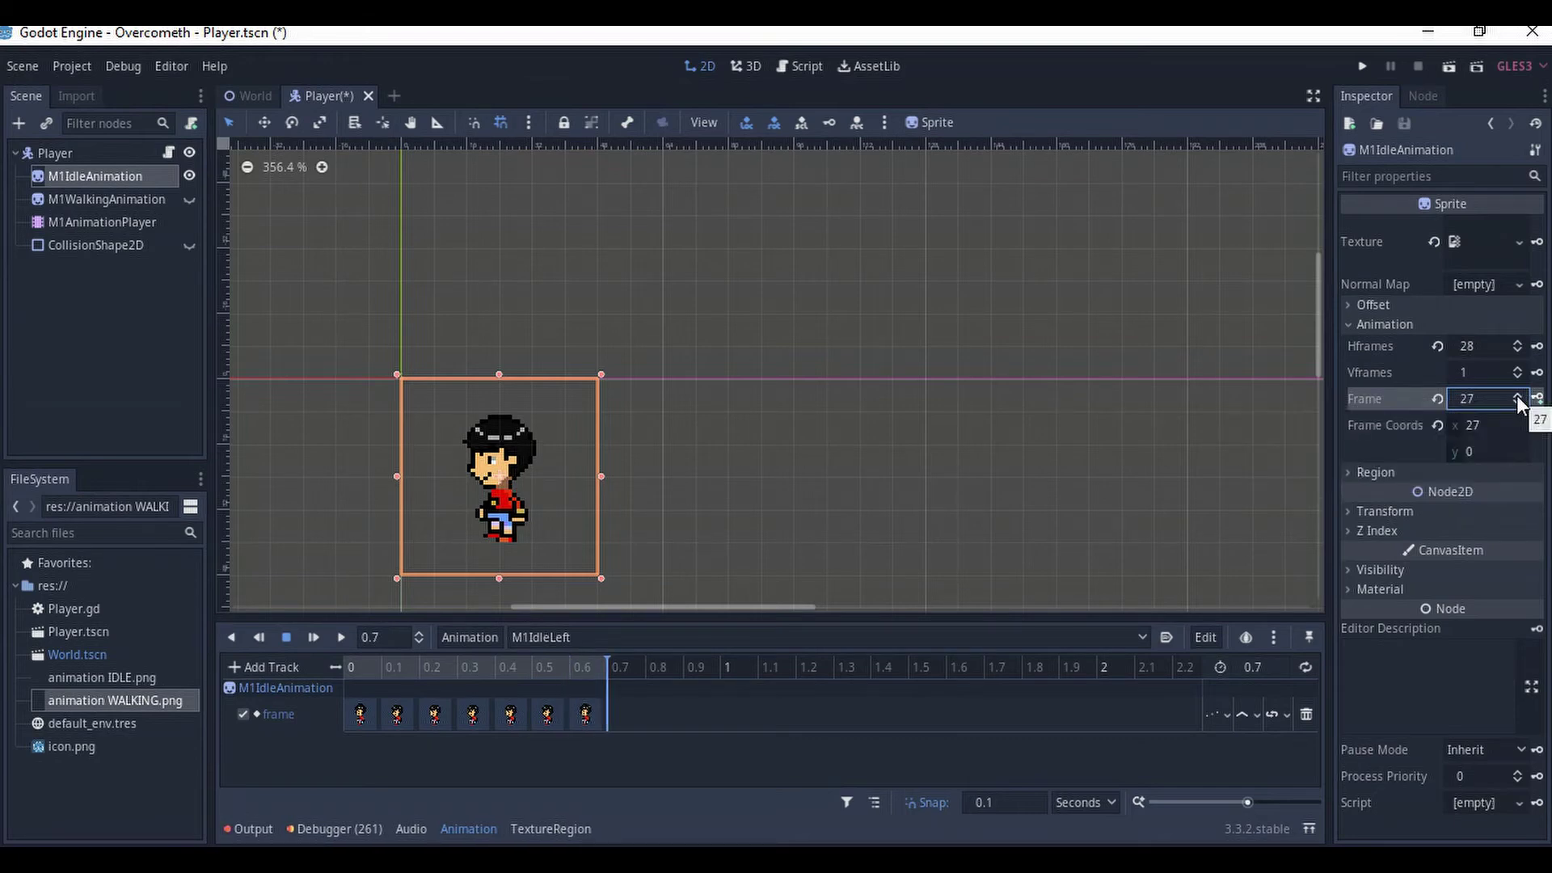
{"action": "left_click", "coordinate": [1520, 403]}
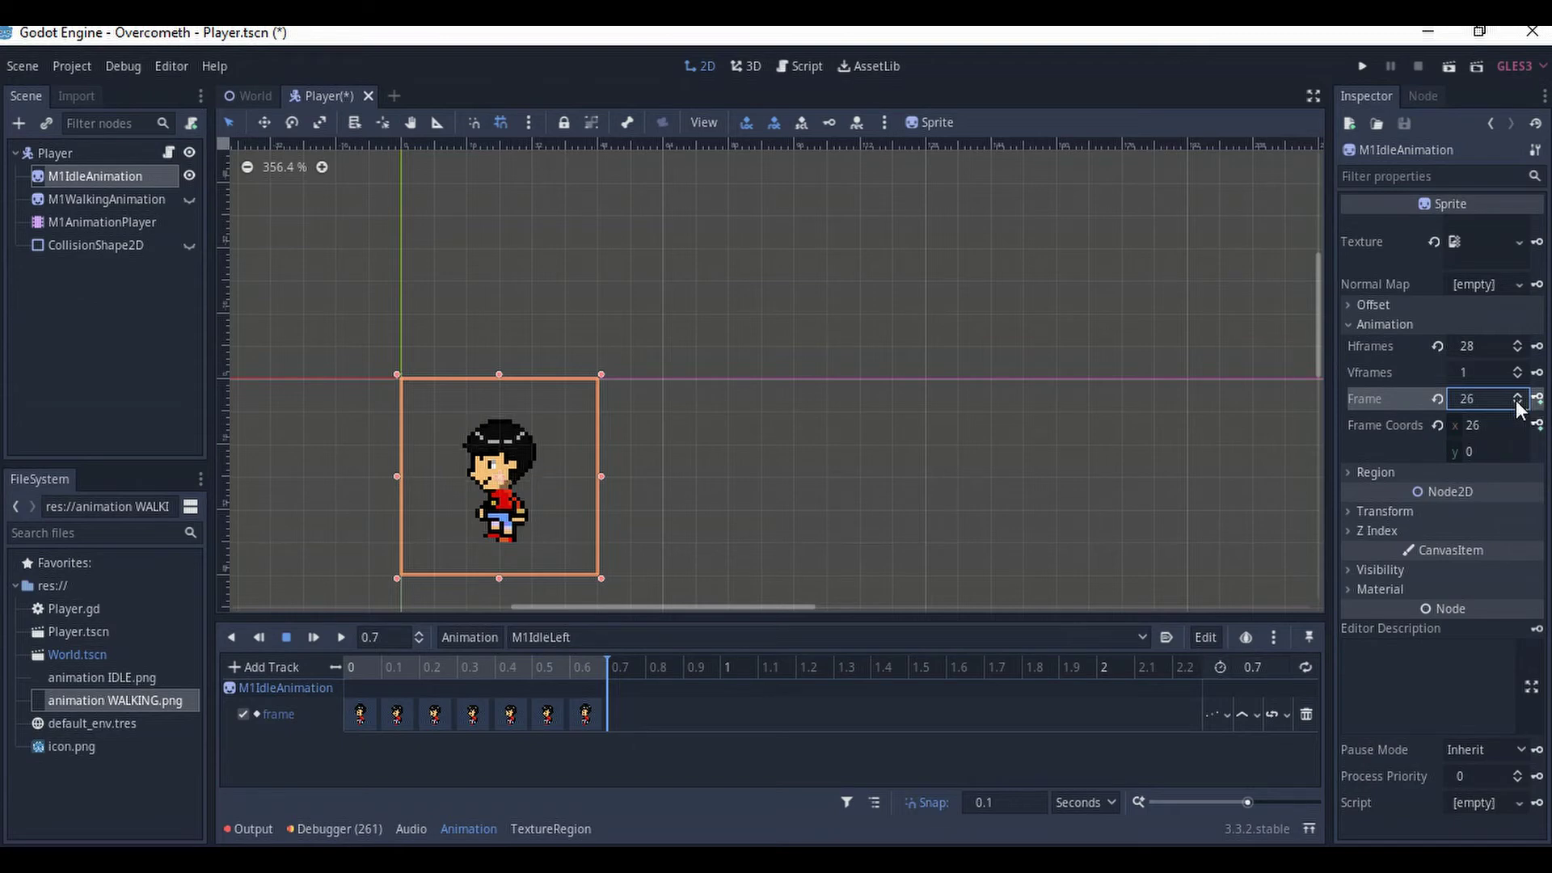
{"action": "left_click", "coordinate": [1520, 396]}
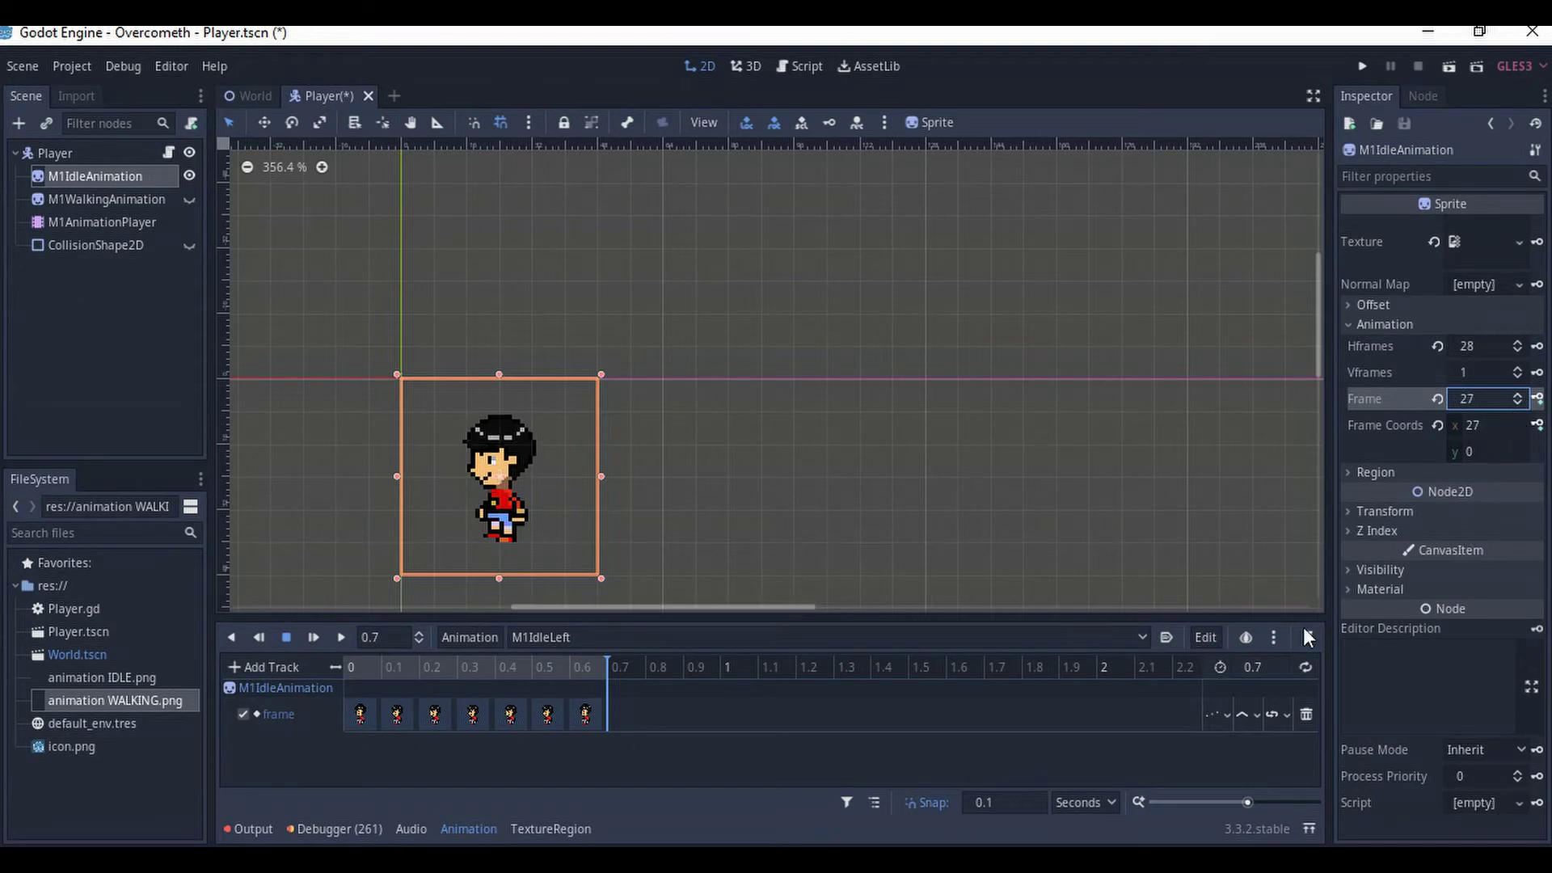
- Turn on looping for M1IdleLeft and play it back to check the cycle
{"action": "left_click", "coordinate": [1305, 667]}
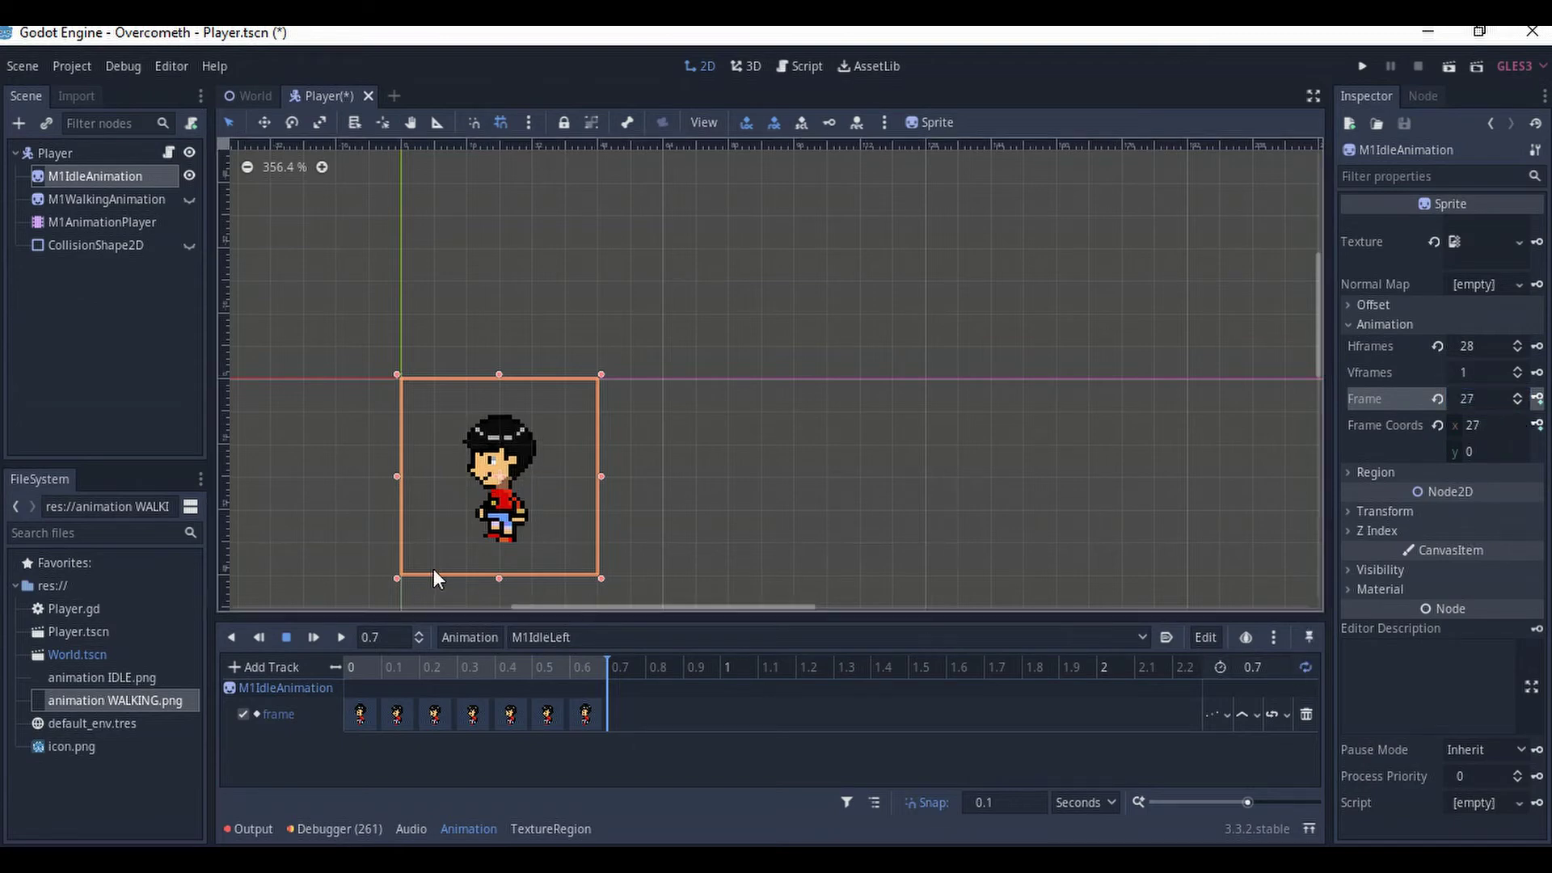
{"action": "left_click", "coordinate": [342, 637]}
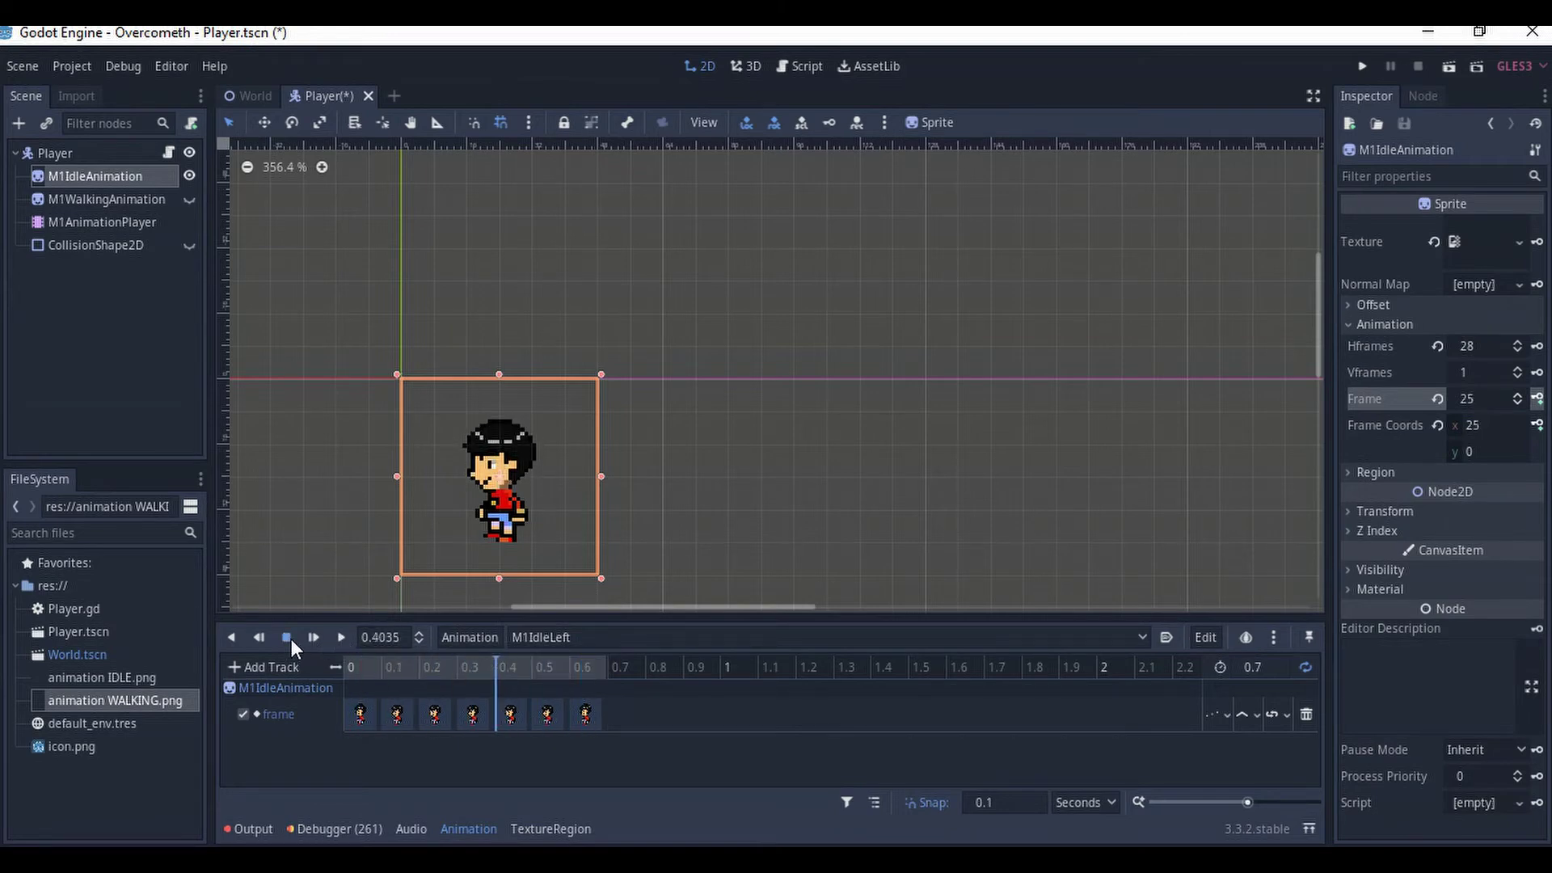
{"action": "left_click", "coordinate": [352, 668]}
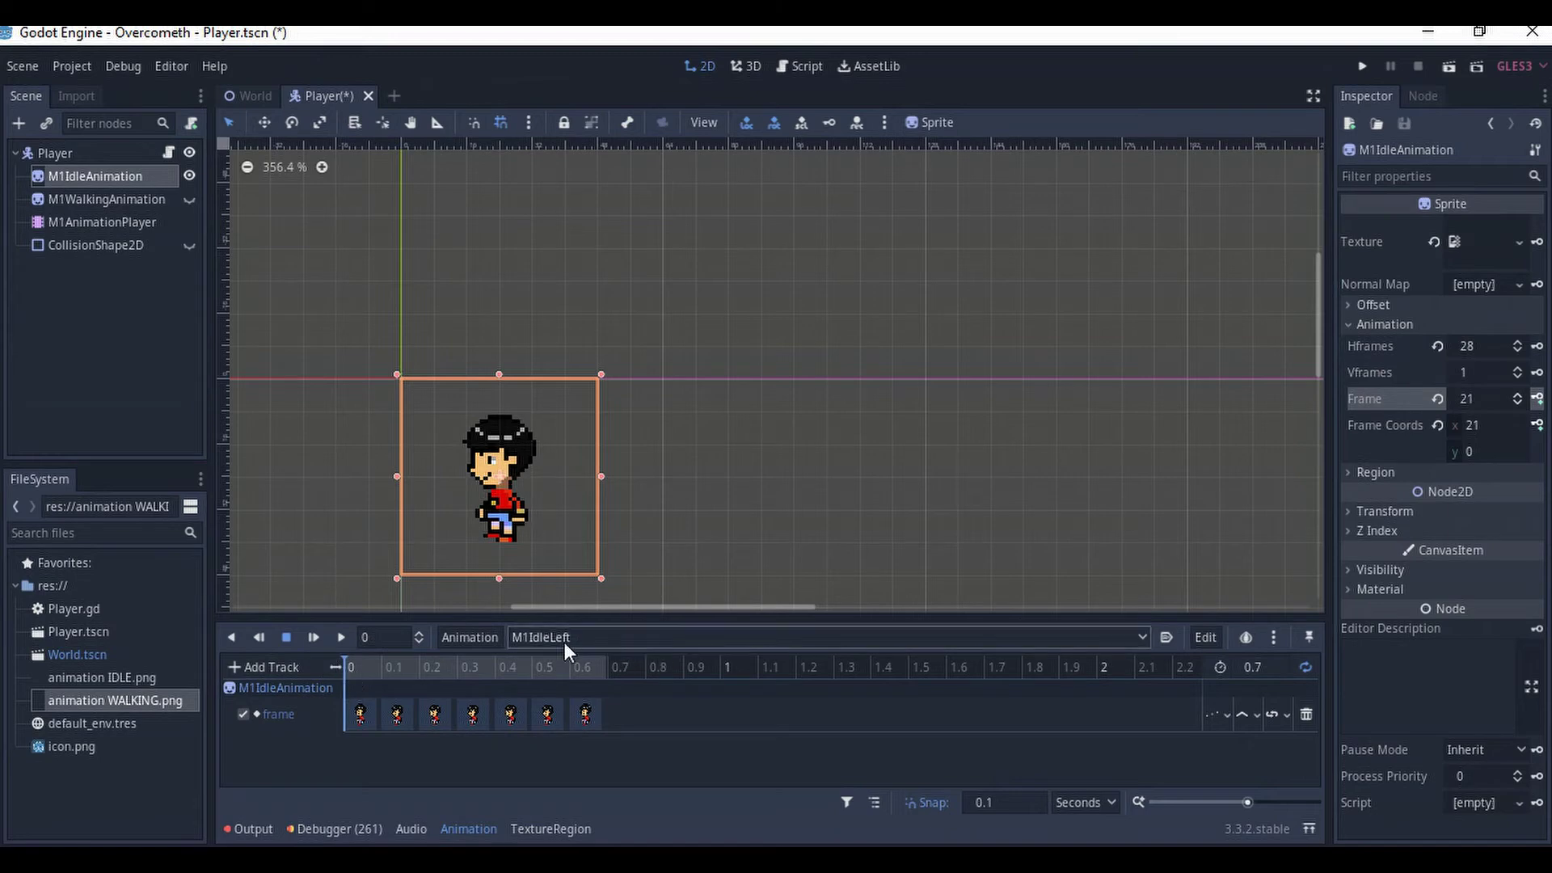
{"action": "left_click", "coordinate": [478, 641]}
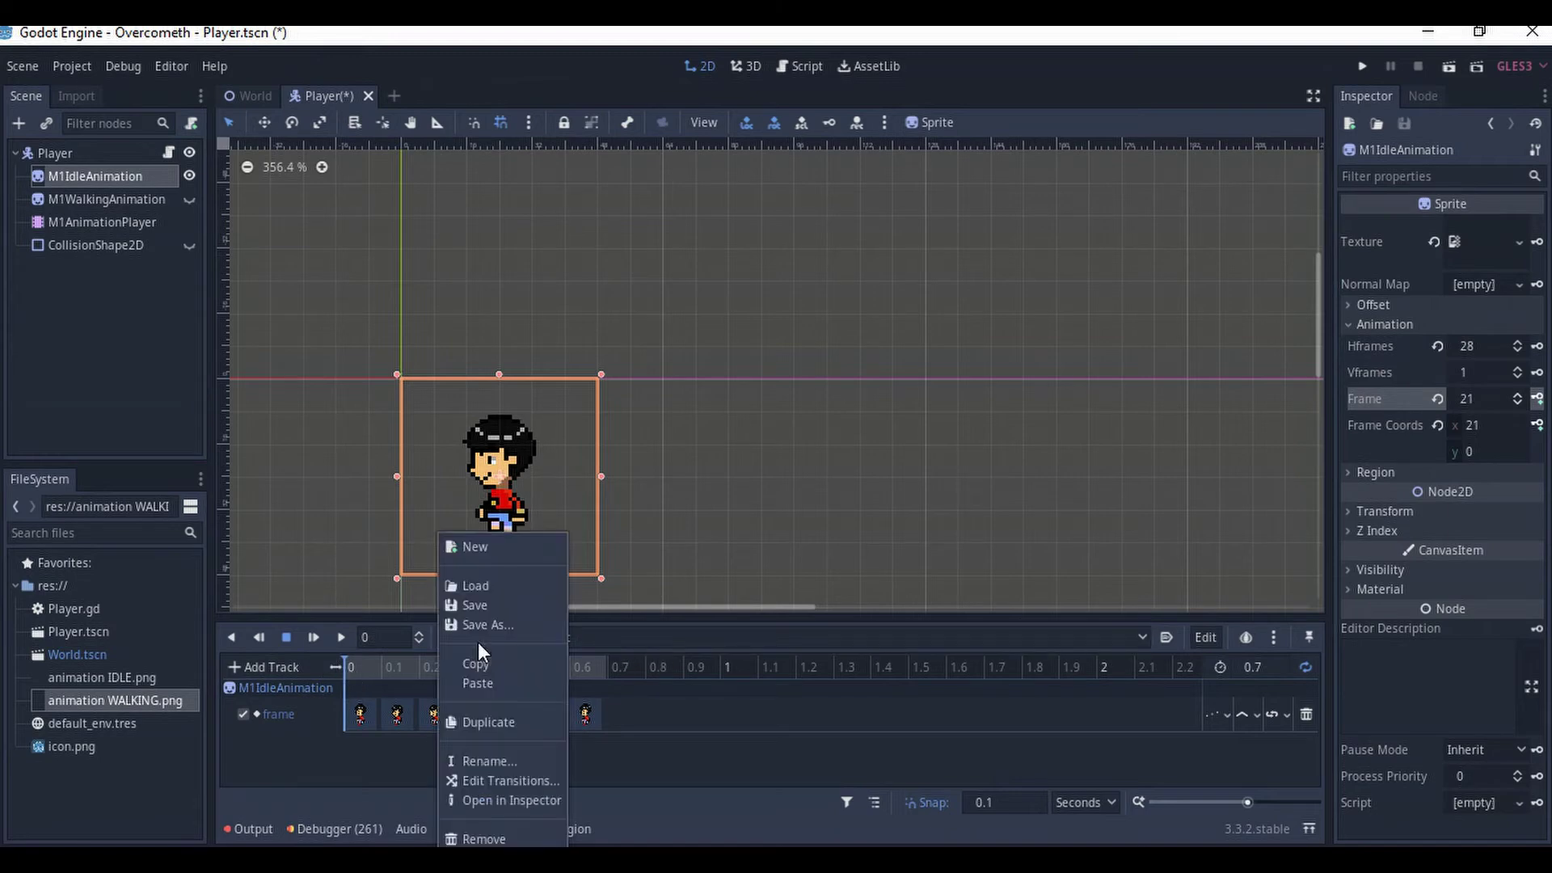
- Add an empty M1WalkingFront animation and select the M1WalkingAnimation sprite
{"action": "left_click", "coordinate": [504, 548]}
{"action": "type", "text": "M"}
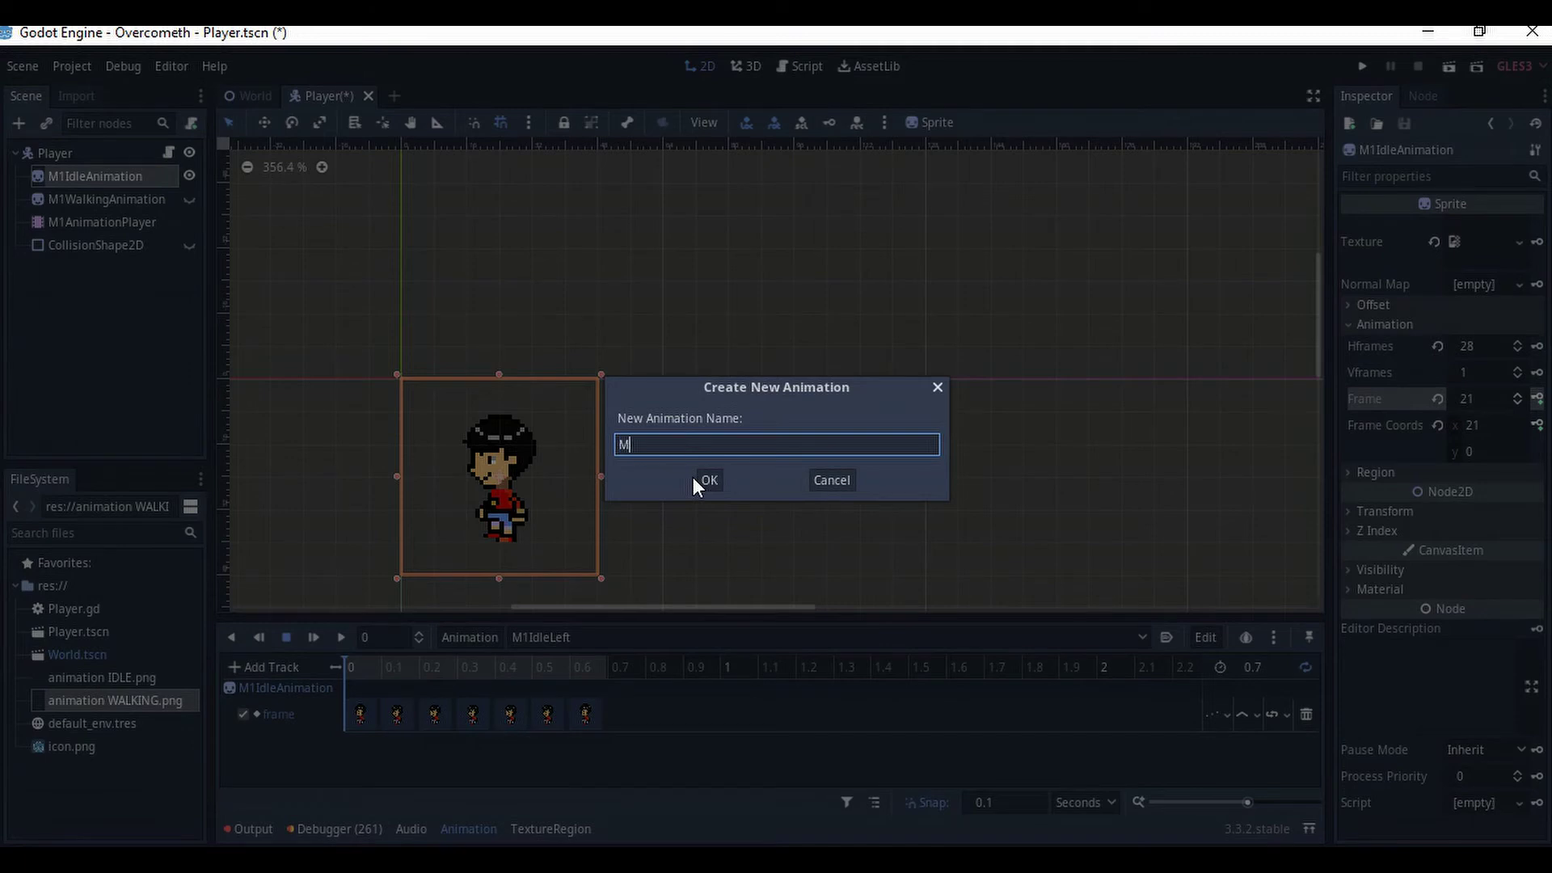
{"action": "type", "text": "1WalkingFront"}
{"action": "left_click", "coordinate": [692, 480]}
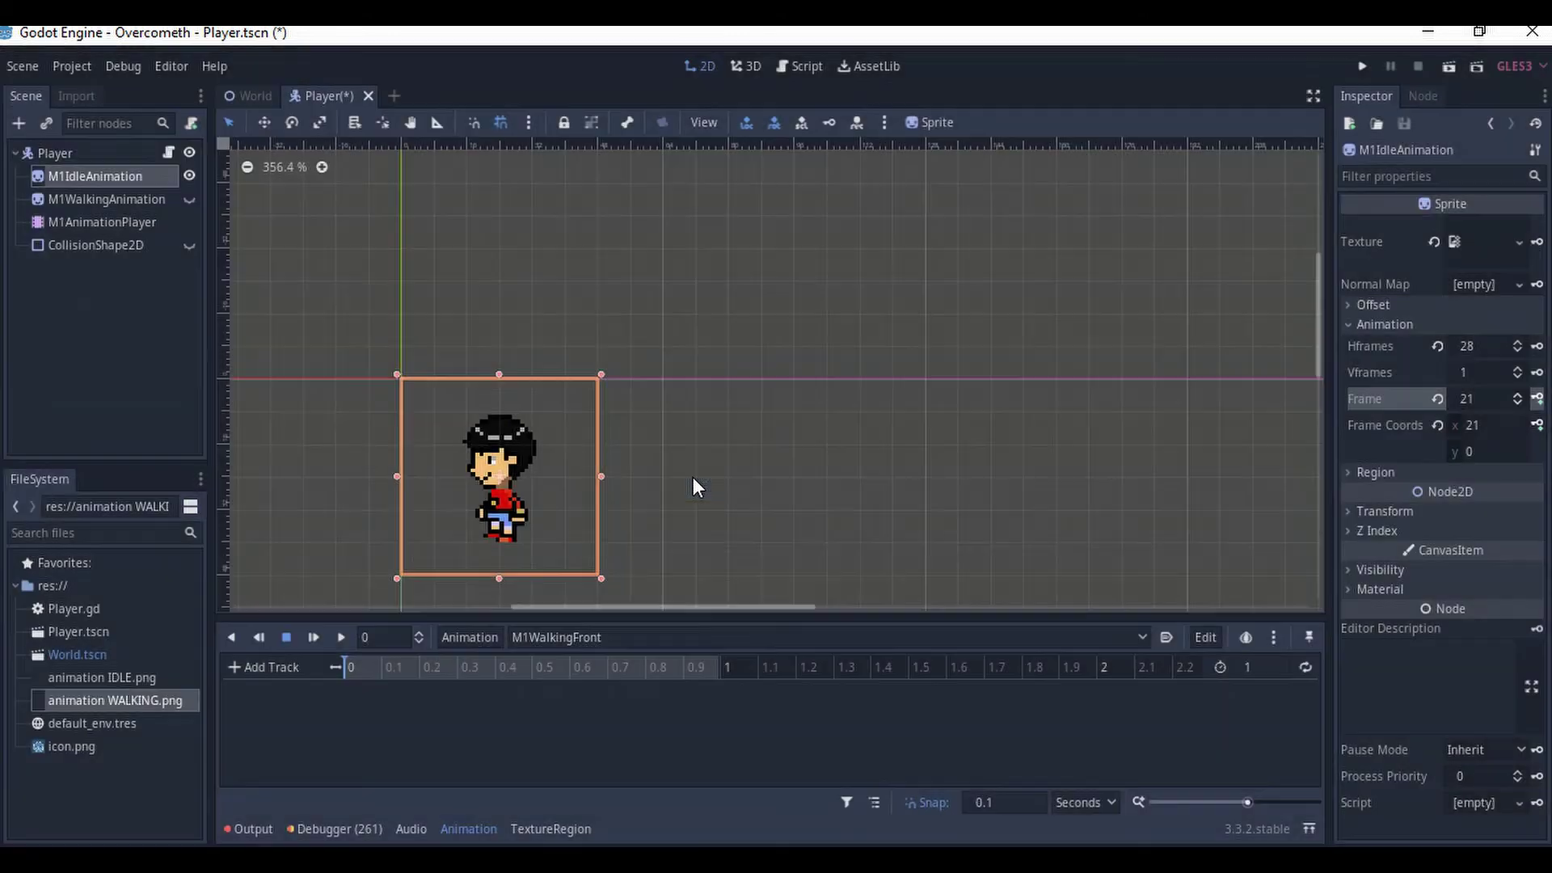
{"action": "left_click", "coordinate": [1271, 669]}
{"action": "left_click", "coordinate": [84, 198]}
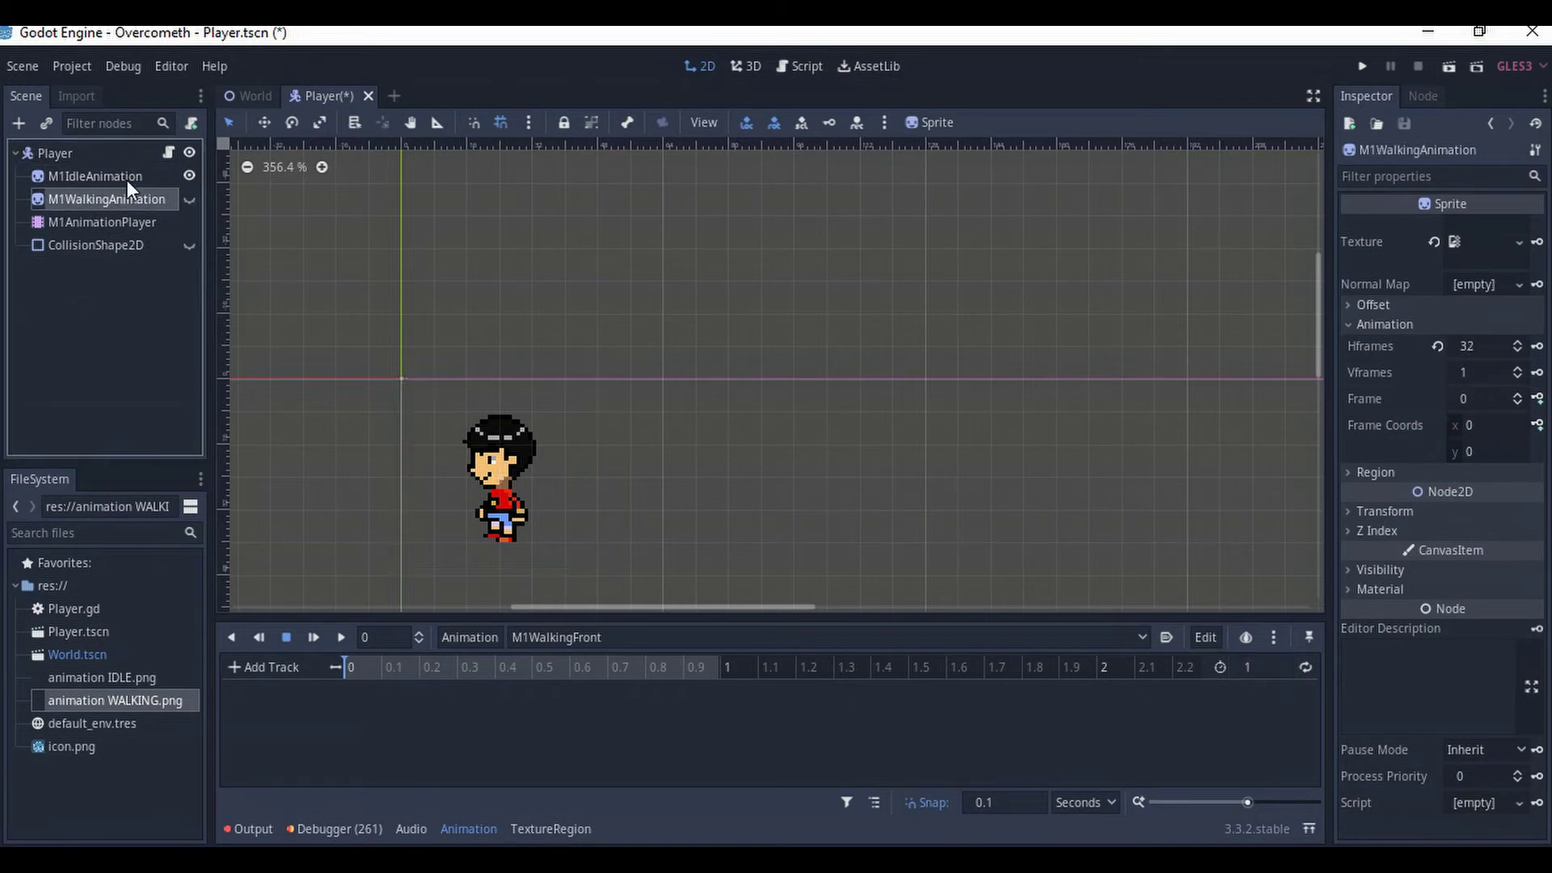
- Hide M1IdleAnimation, show M1WalkingAnimation, and key walking frame 1 to create its frame track
{"action": "left_click", "coordinate": [188, 177]}
{"action": "left_click", "coordinate": [190, 199]}
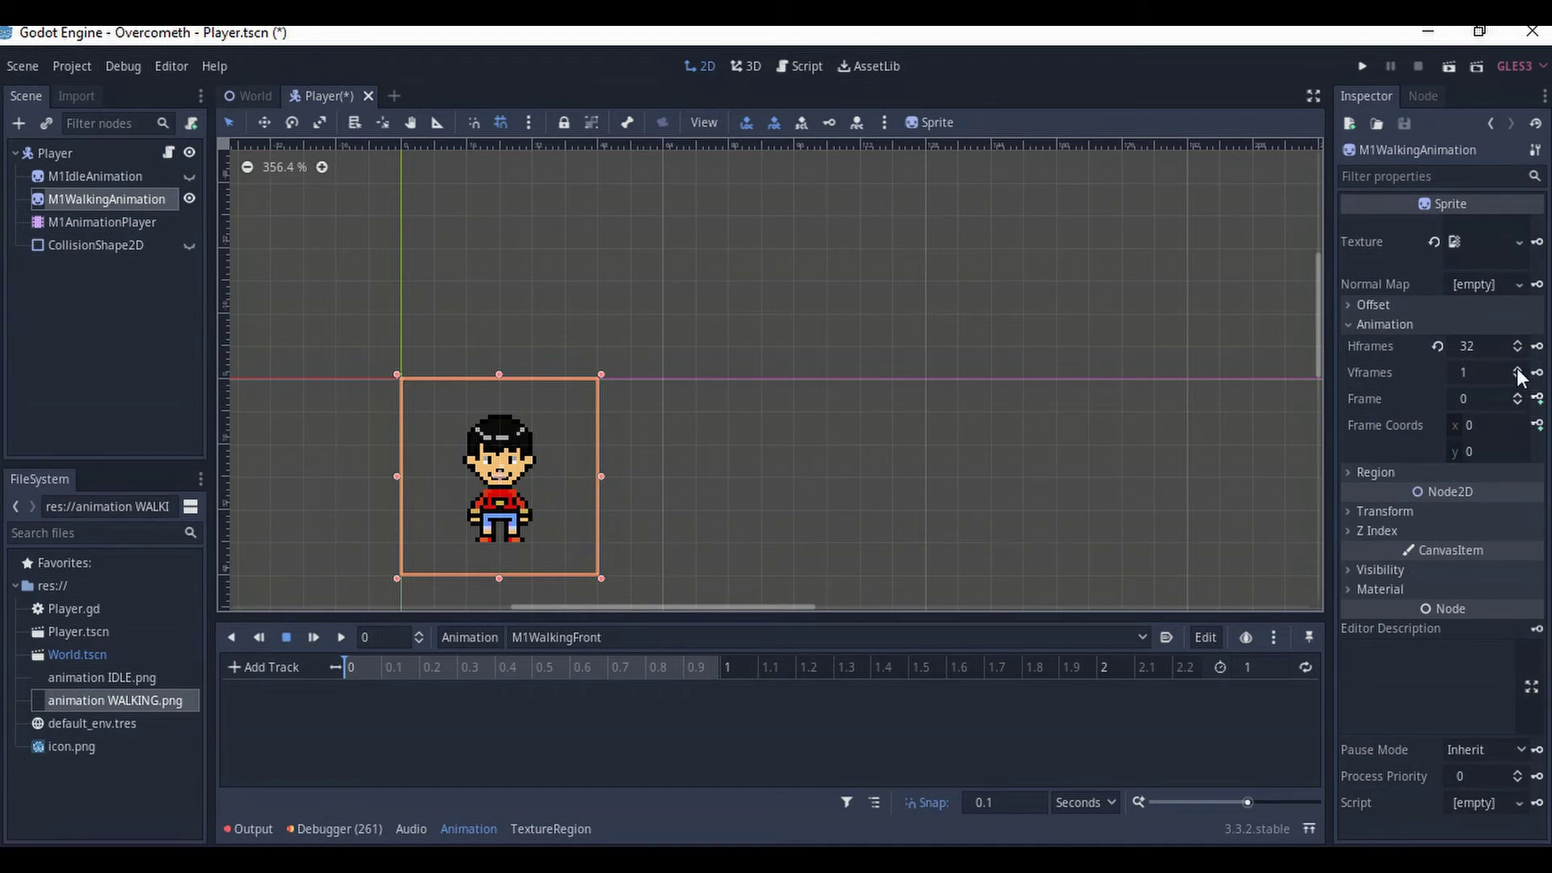
{"action": "left_click", "coordinate": [1518, 395]}
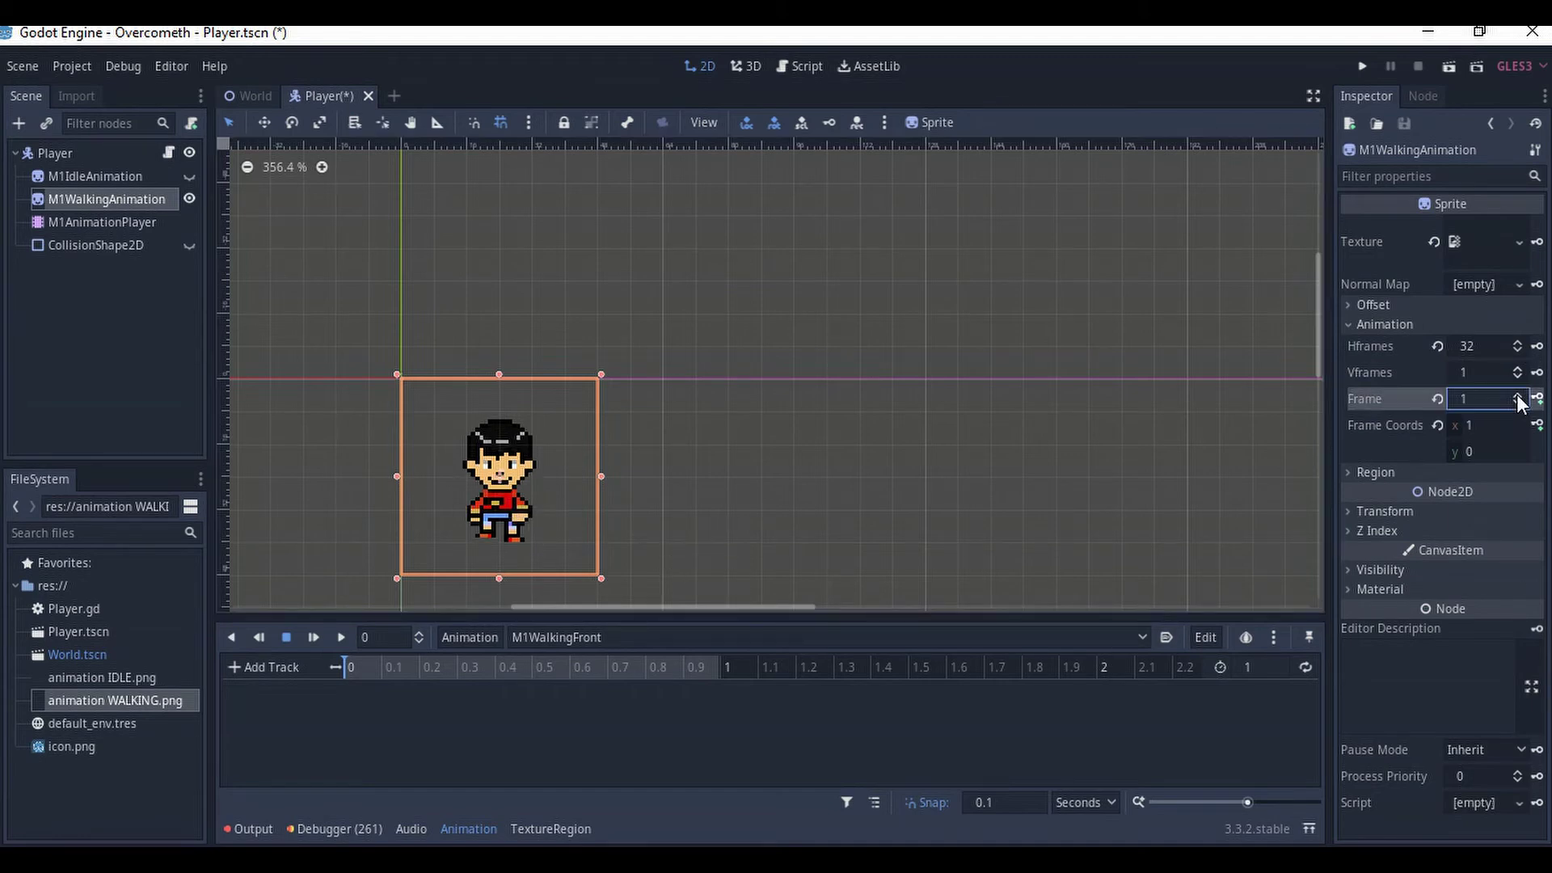
{"action": "left_click", "coordinate": [1518, 394]}
{"action": "left_click", "coordinate": [1518, 403]}
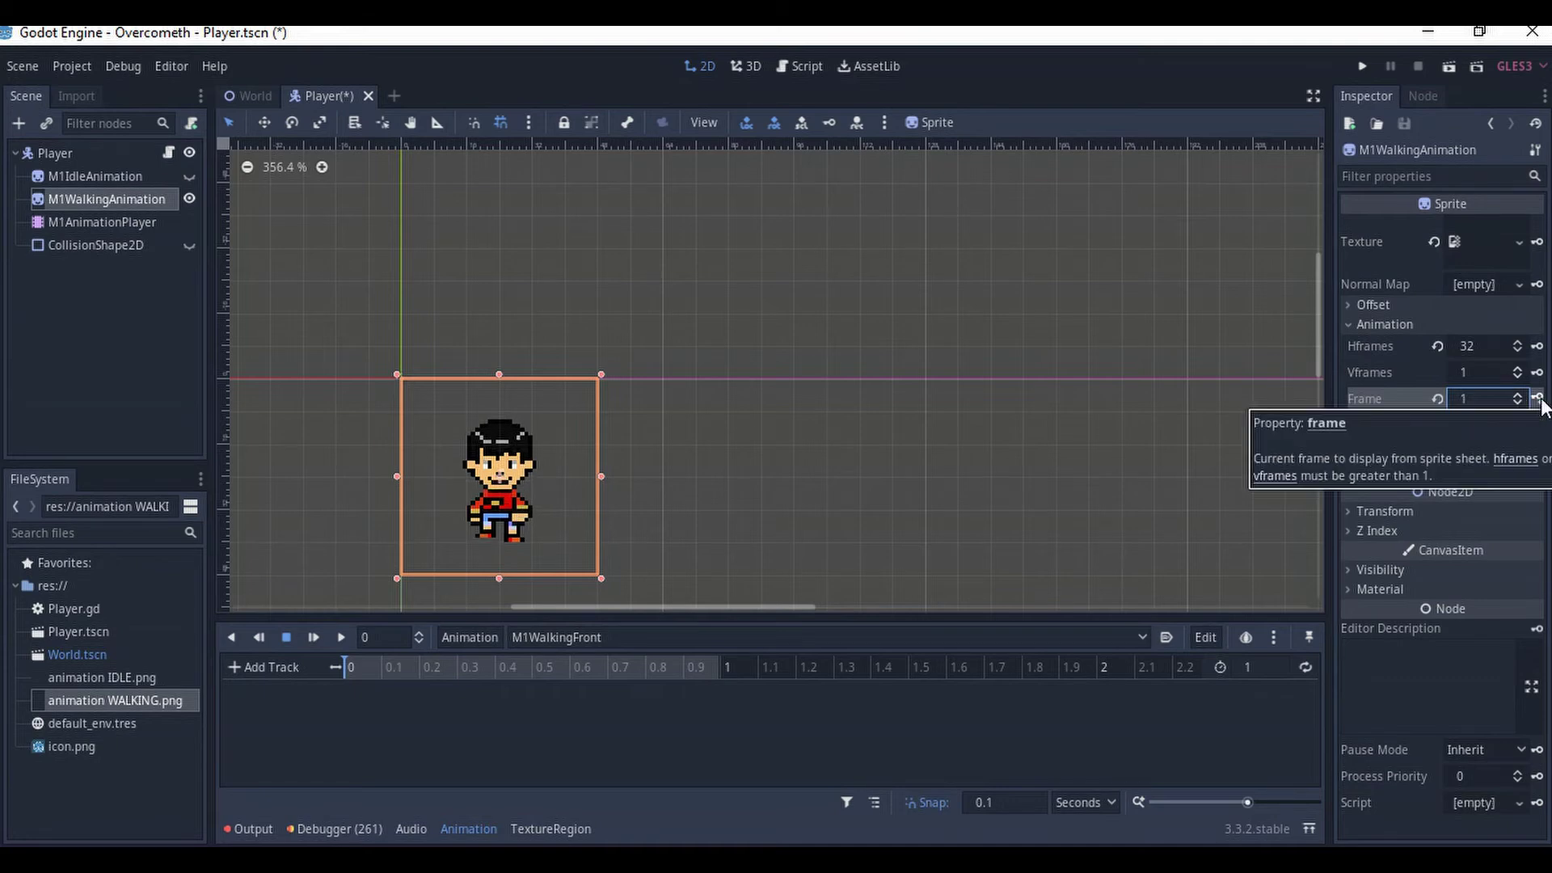
{"action": "left_click", "coordinate": [1537, 398]}
{"action": "left_click", "coordinate": [707, 477]}
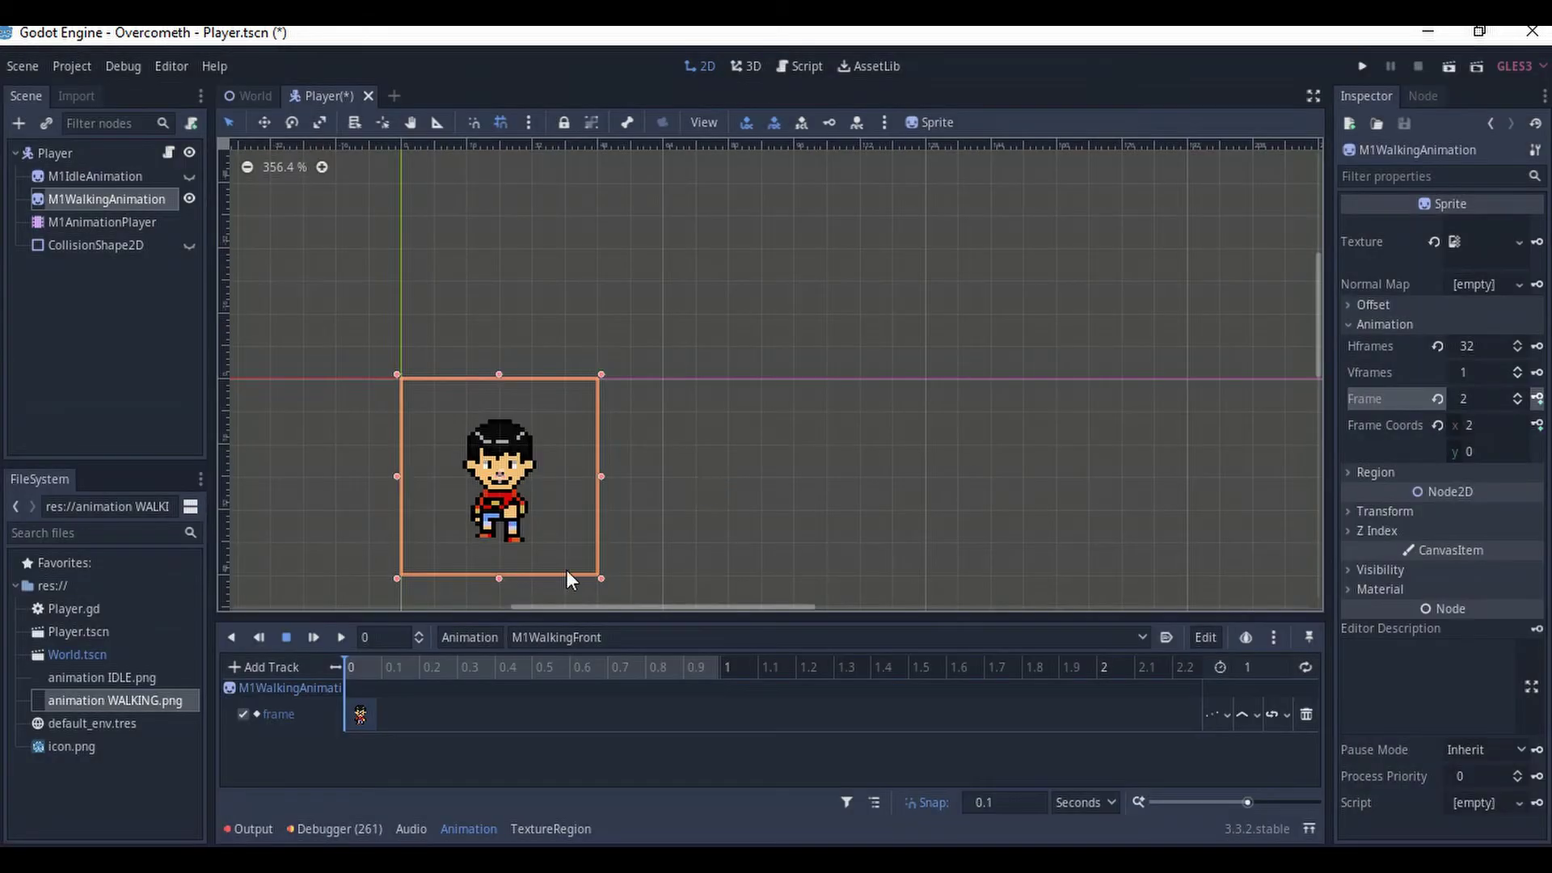
- Add a frame 1 key at 0.1, then delete it, leaving one key at 0
{"action": "left_click", "coordinate": [382, 667]}
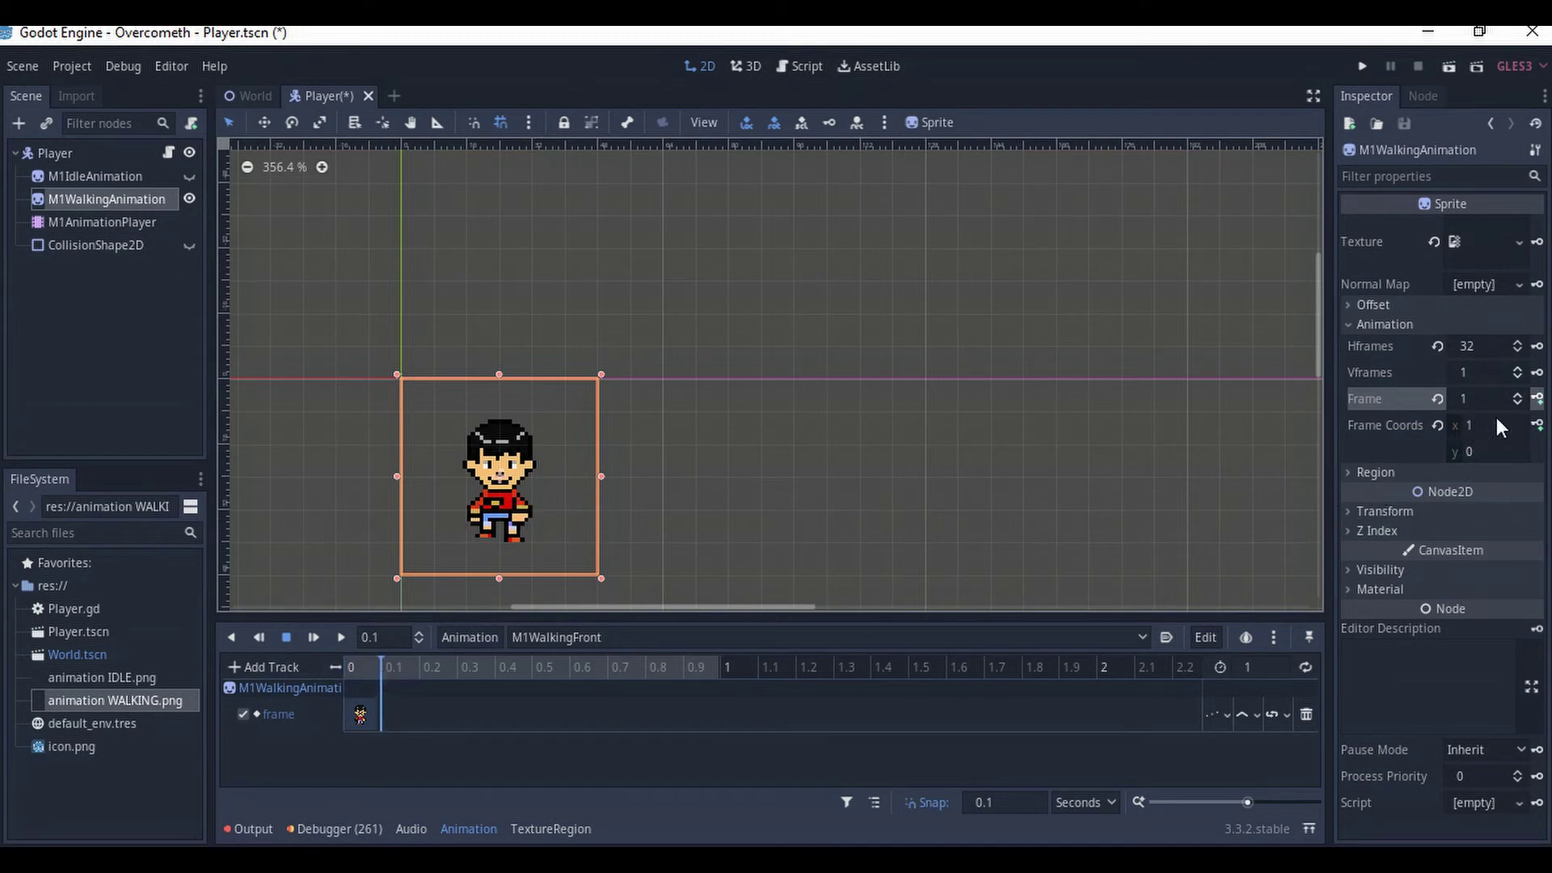
{"action": "left_click", "coordinate": [1517, 403]}
{"action": "left_click", "coordinate": [1517, 395]}
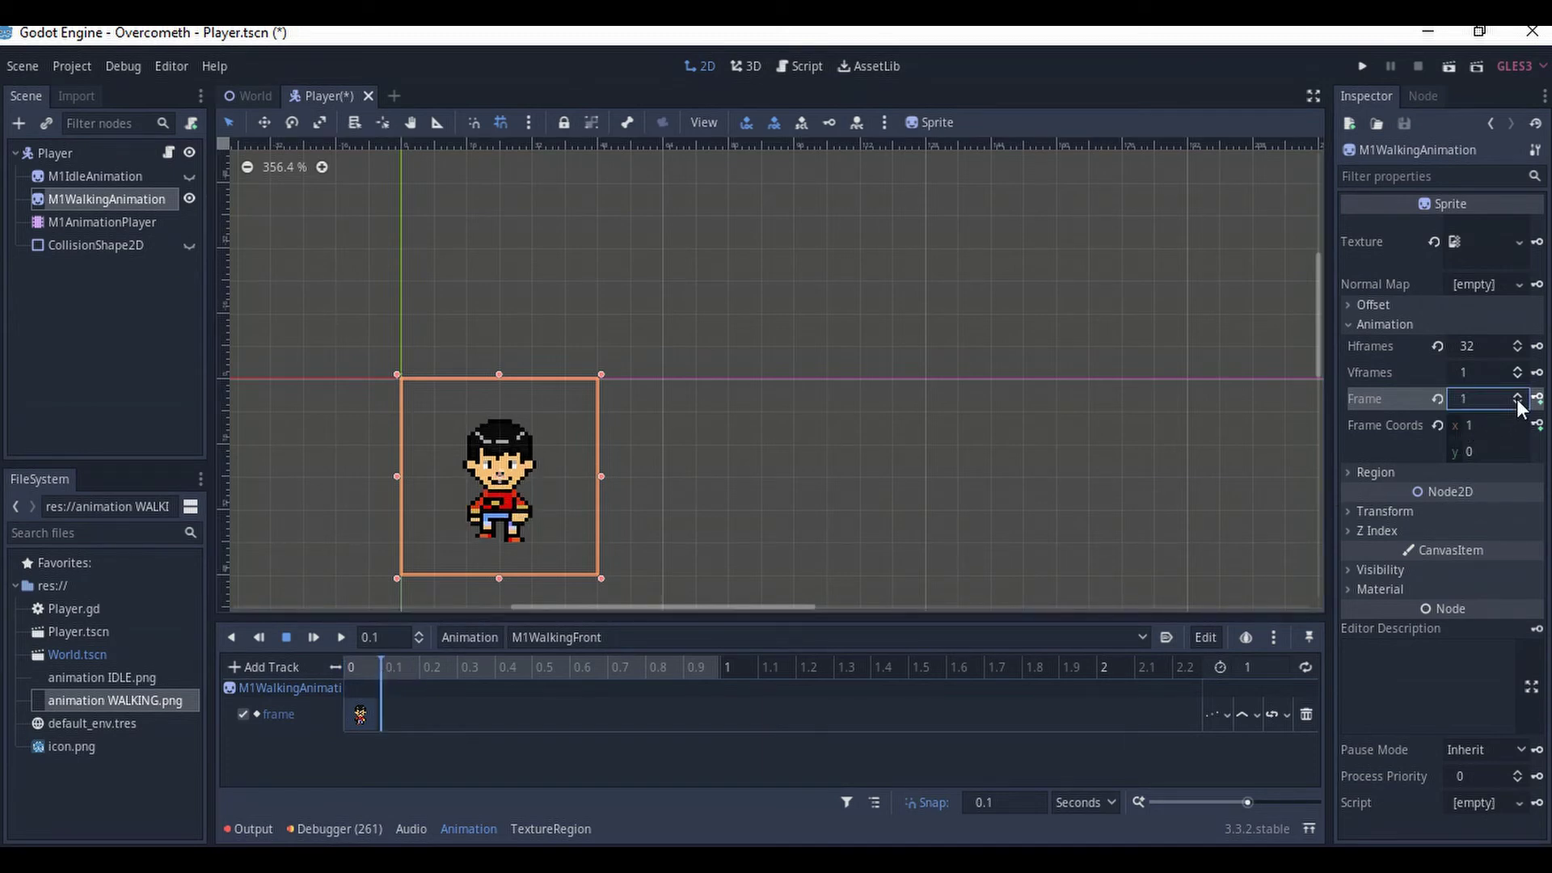
{"action": "left_click", "coordinate": [1517, 403]}
{"action": "left_click", "coordinate": [1518, 395]}
{"action": "left_click", "coordinate": [1538, 400]}
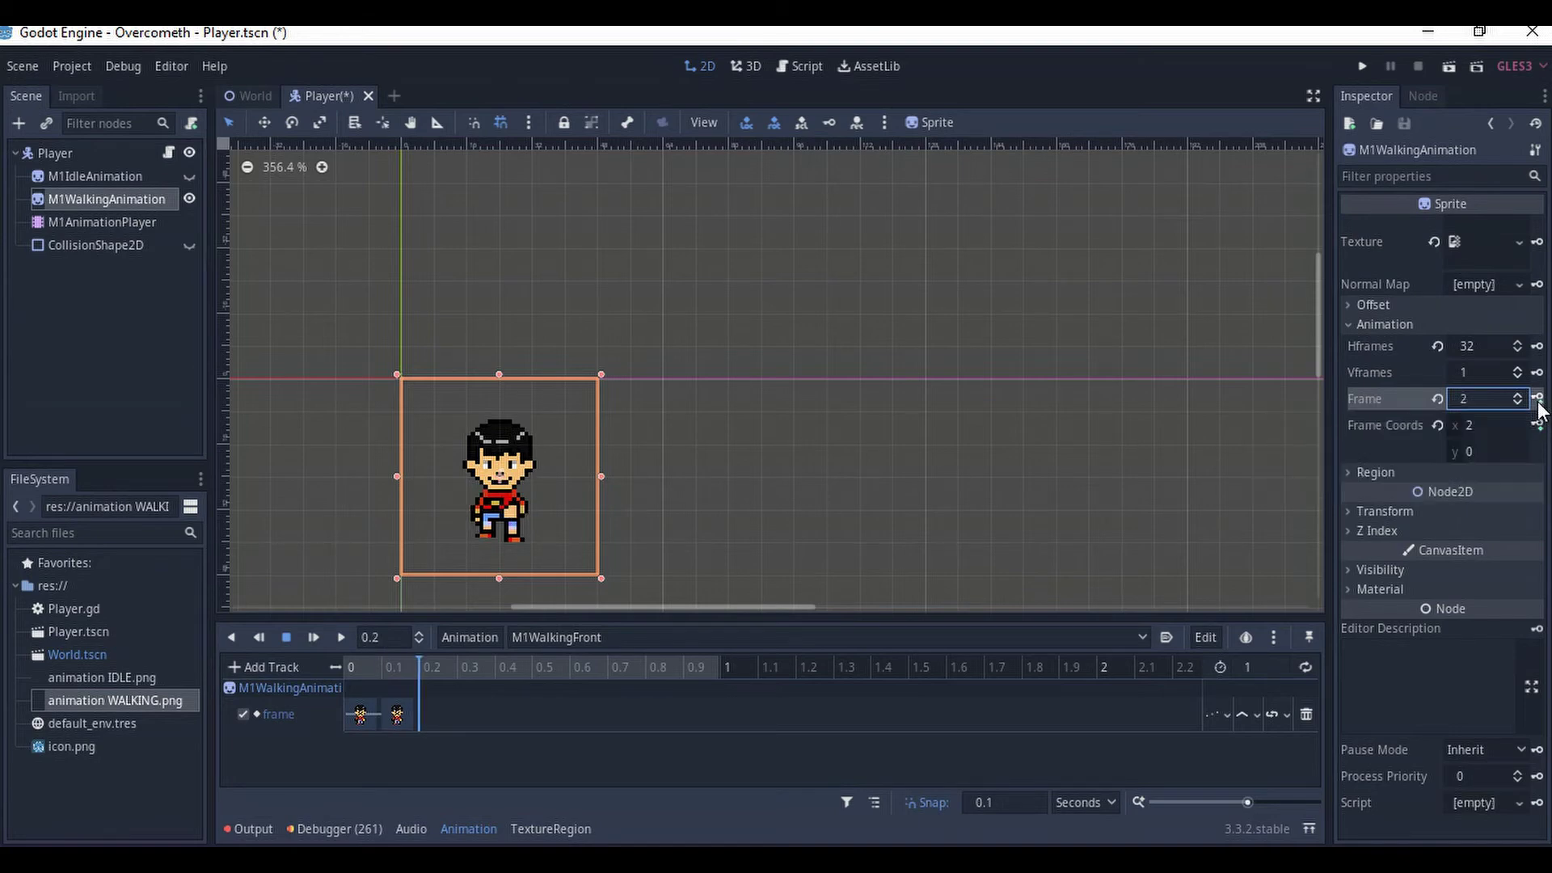
{"action": "left_click", "coordinate": [396, 714]}
{"action": "key", "text": "Delete"}
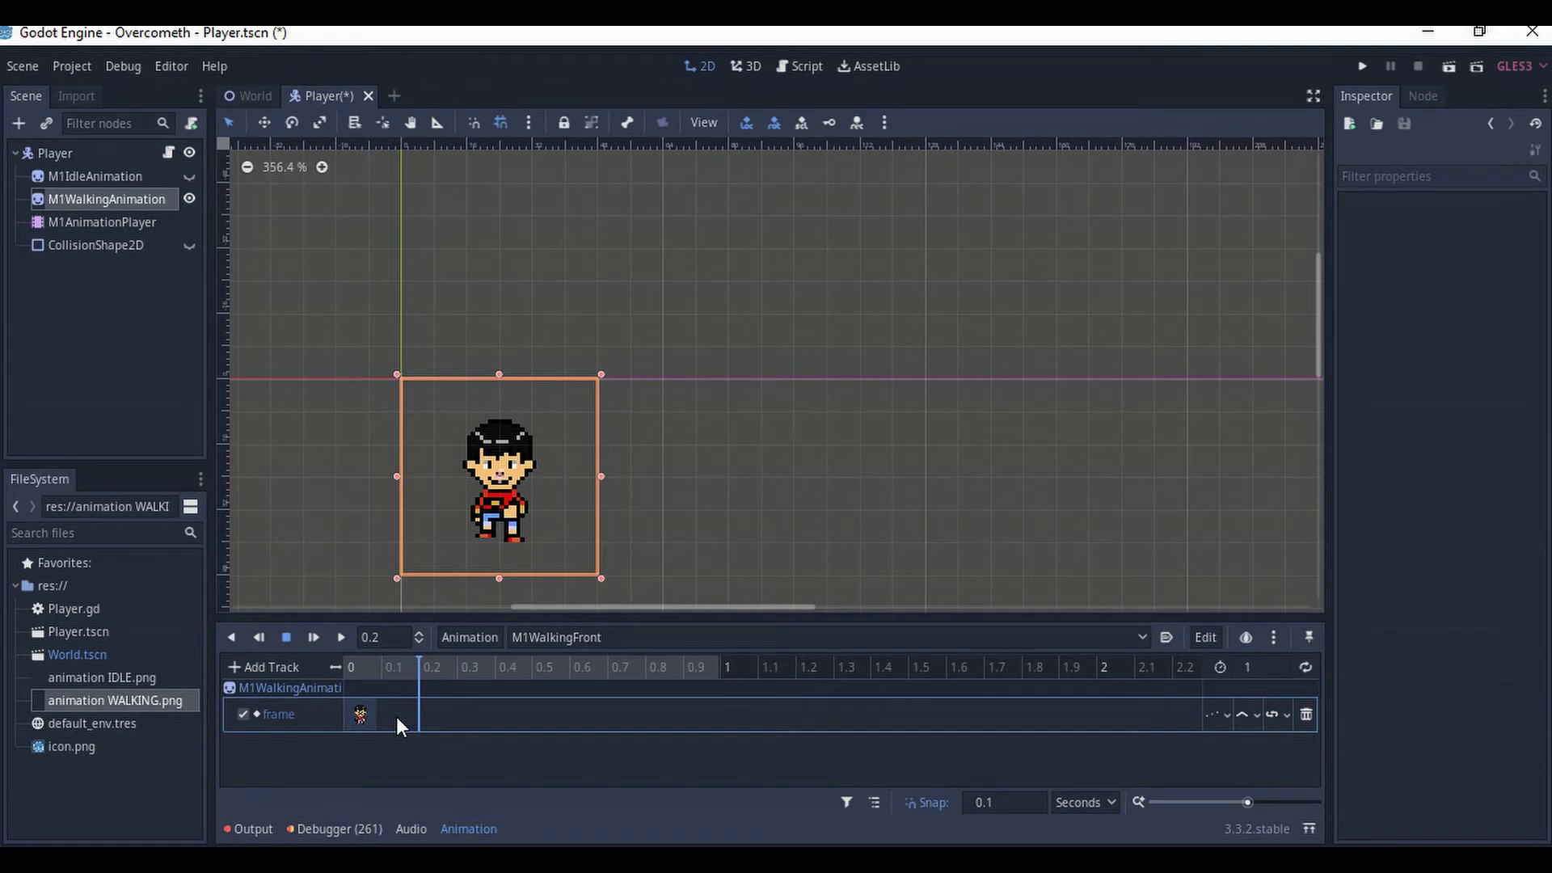
- Delete the key at 0 and set the walking sprite back to frame 1
{"action": "left_click", "coordinate": [359, 715]}
{"action": "left_click", "coordinate": [345, 668]}
{"action": "key", "text": "Delete"}
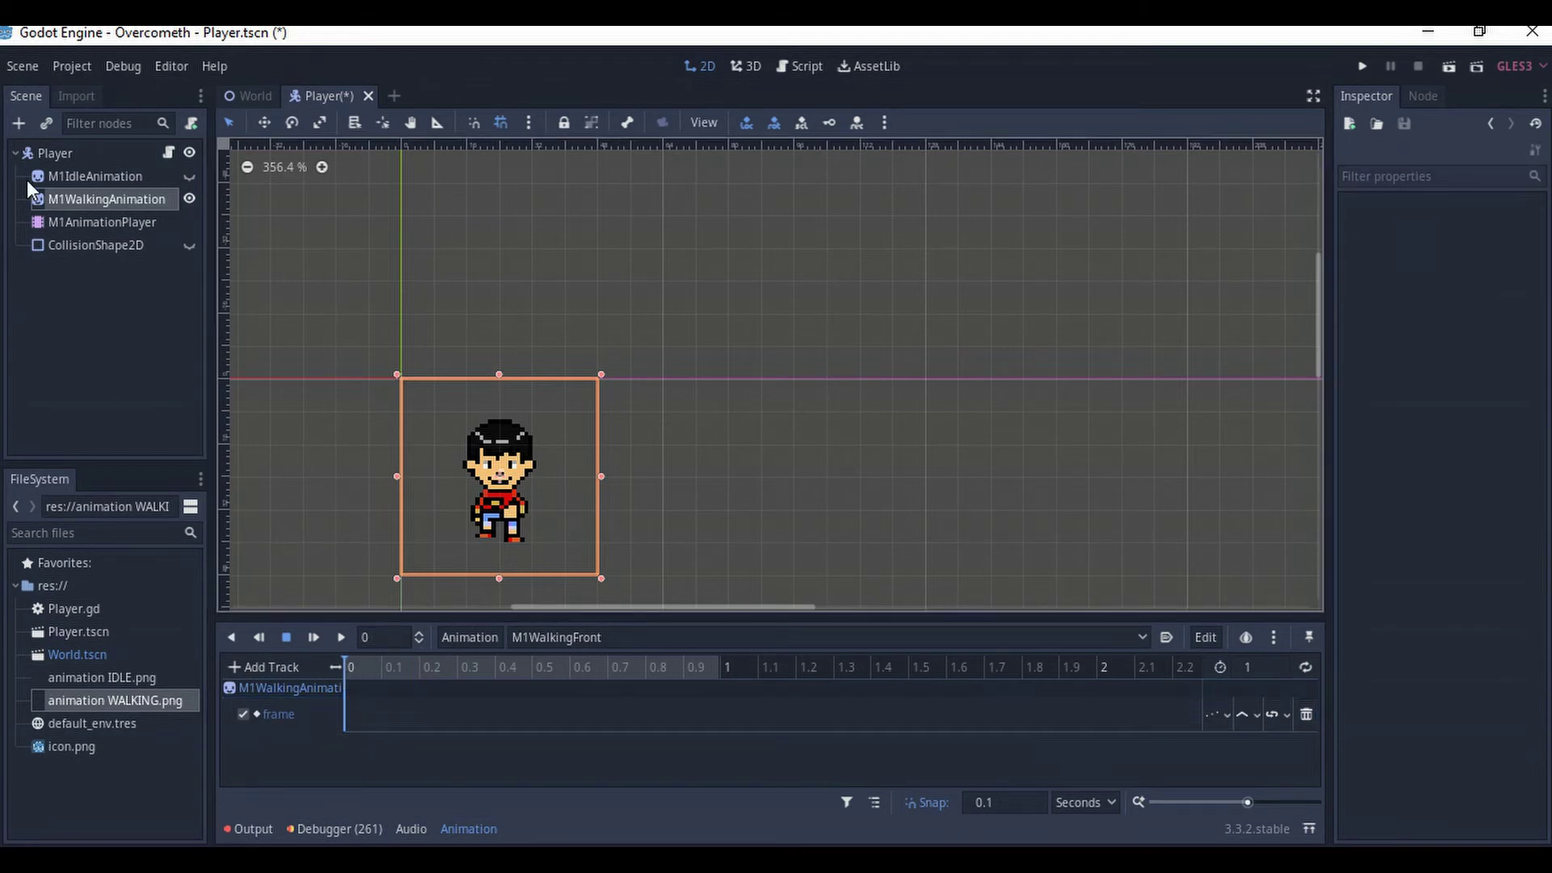
{"action": "left_click", "coordinate": [96, 201]}
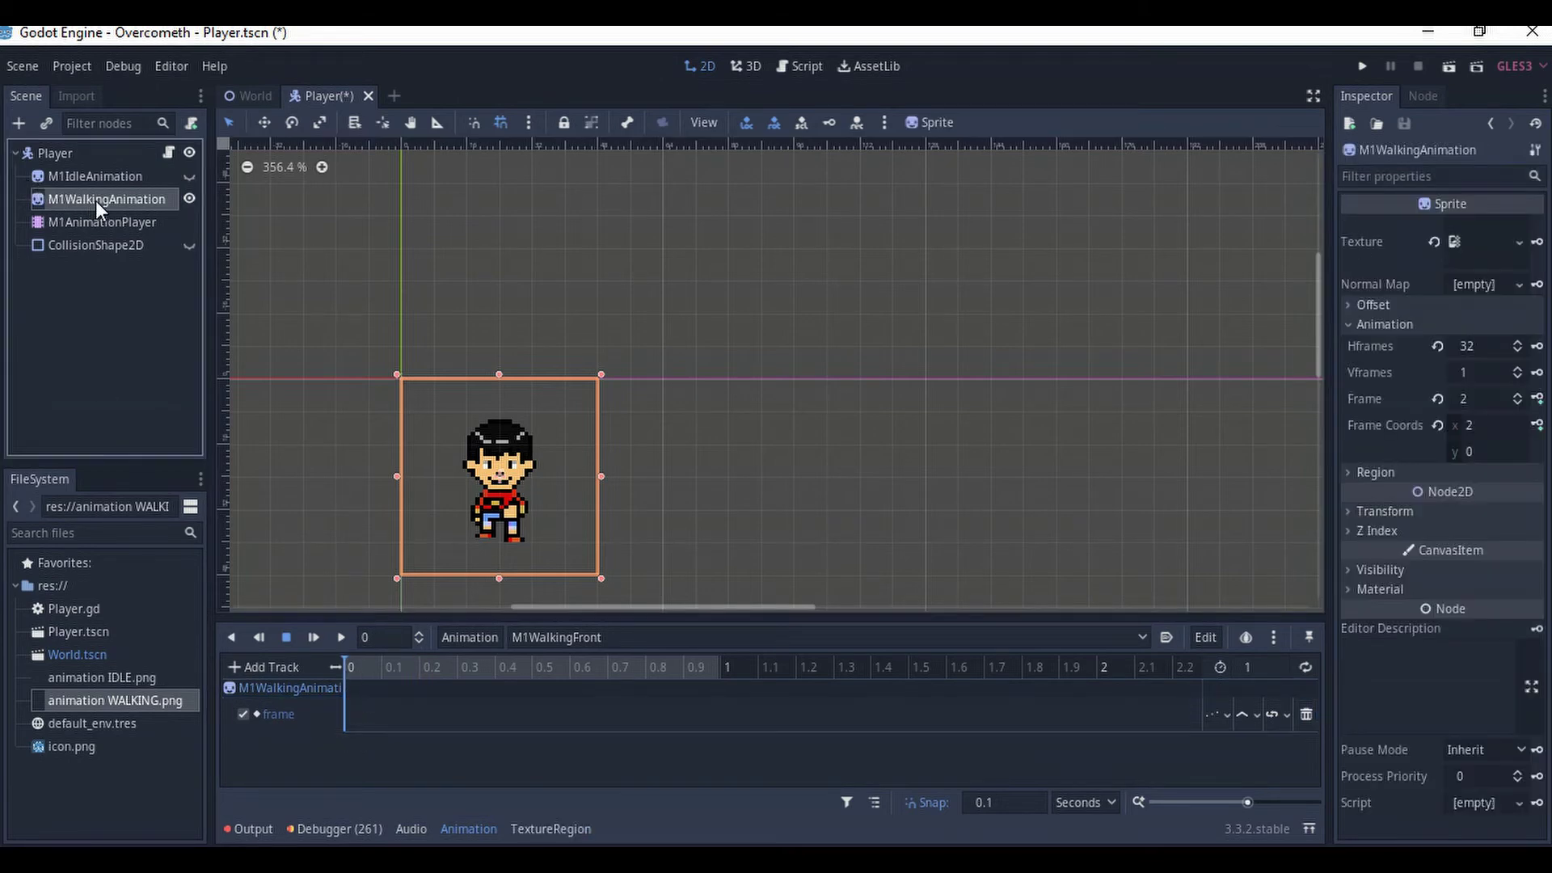
{"action": "left_click", "coordinate": [1518, 403]}
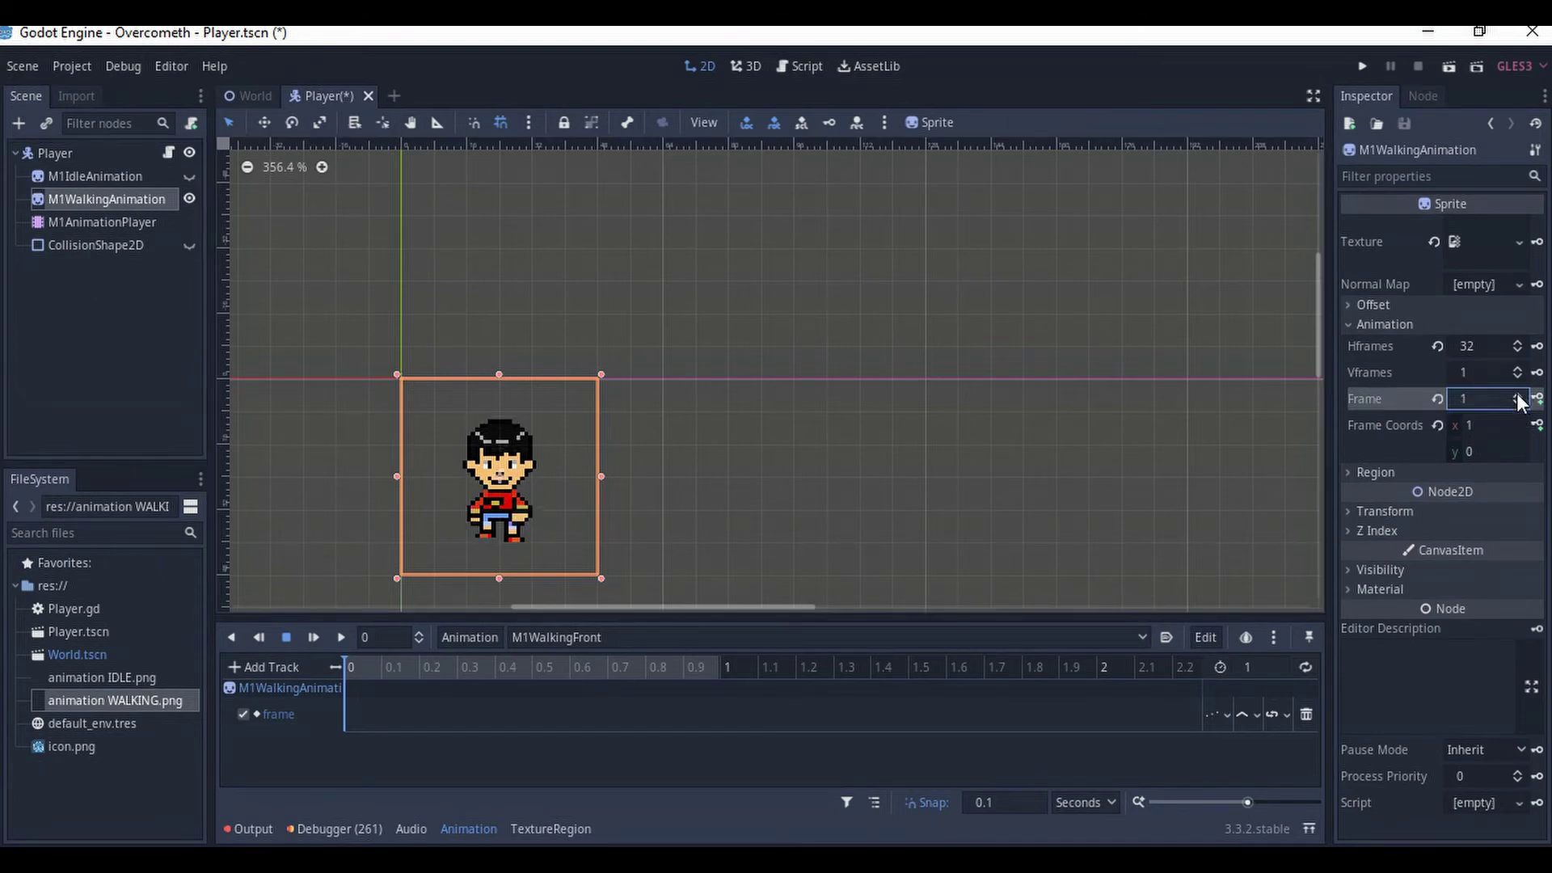
- Key successive walking frames along the track from 0 to 0.6
{"action": "left_click", "coordinate": [1536, 398]}
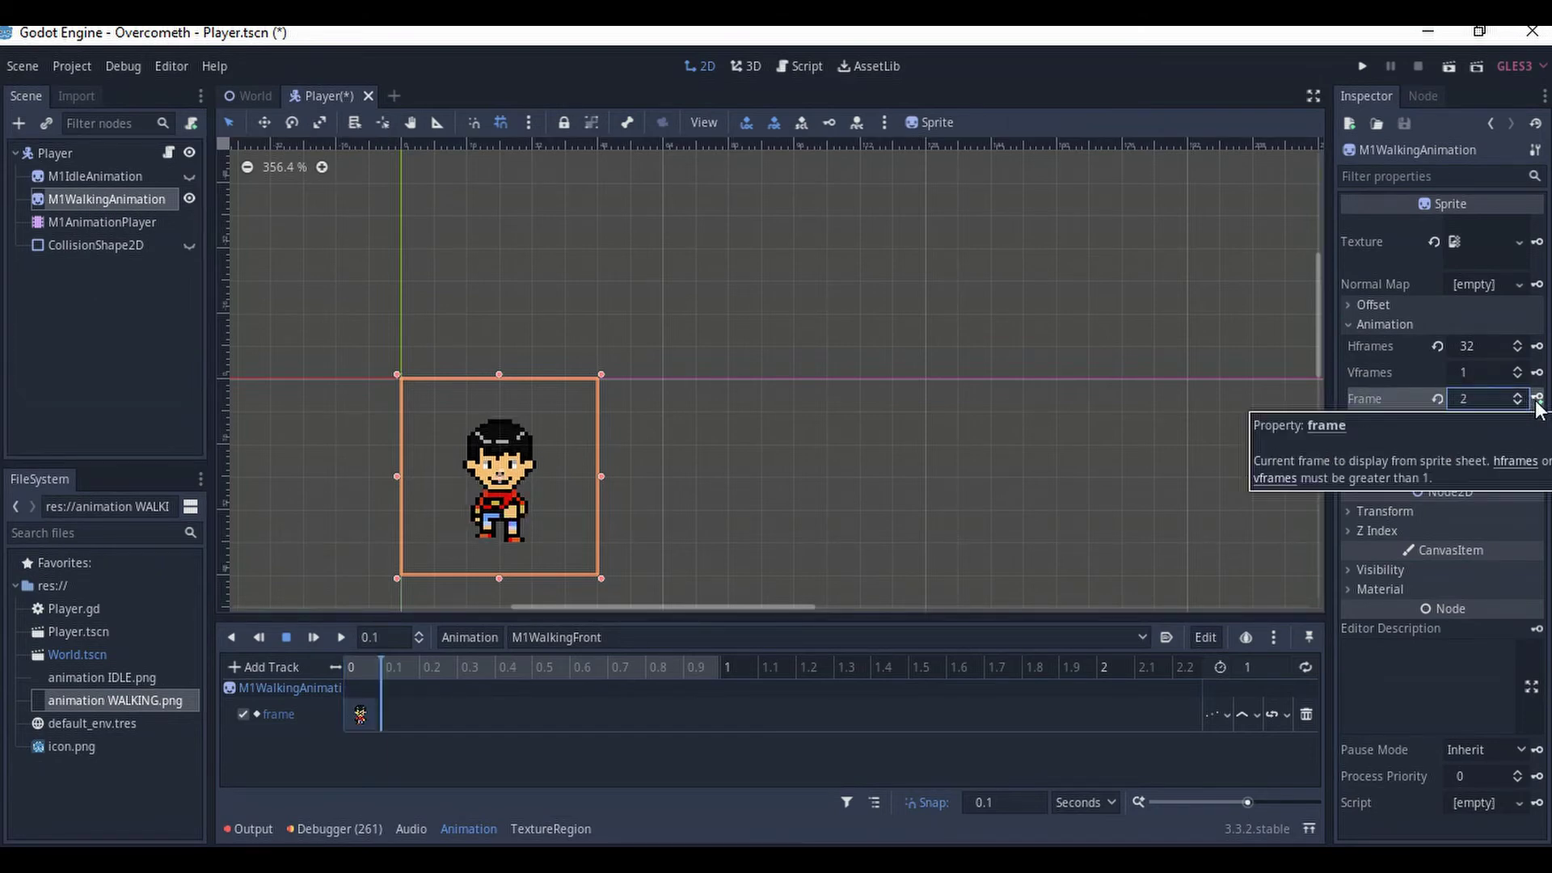
{"action": "left_click", "coordinate": [1536, 399]}
{"action": "left_click", "coordinate": [1536, 399]}
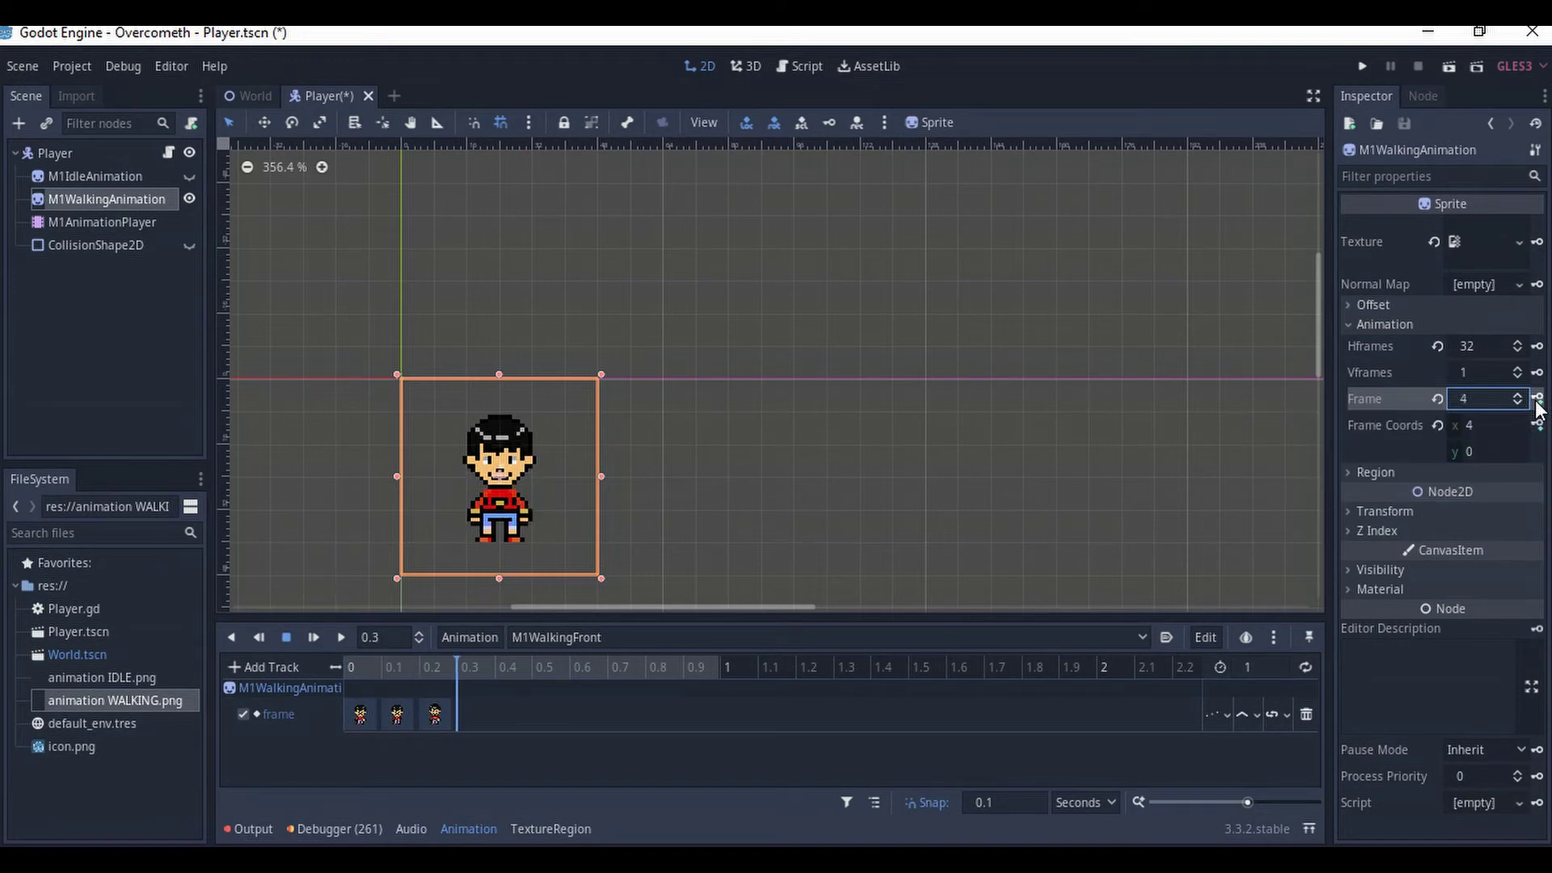
{"action": "left_click", "coordinate": [1536, 399]}
{"action": "left_click", "coordinate": [1536, 398]}
{"action": "left_click", "coordinate": [1536, 399]}
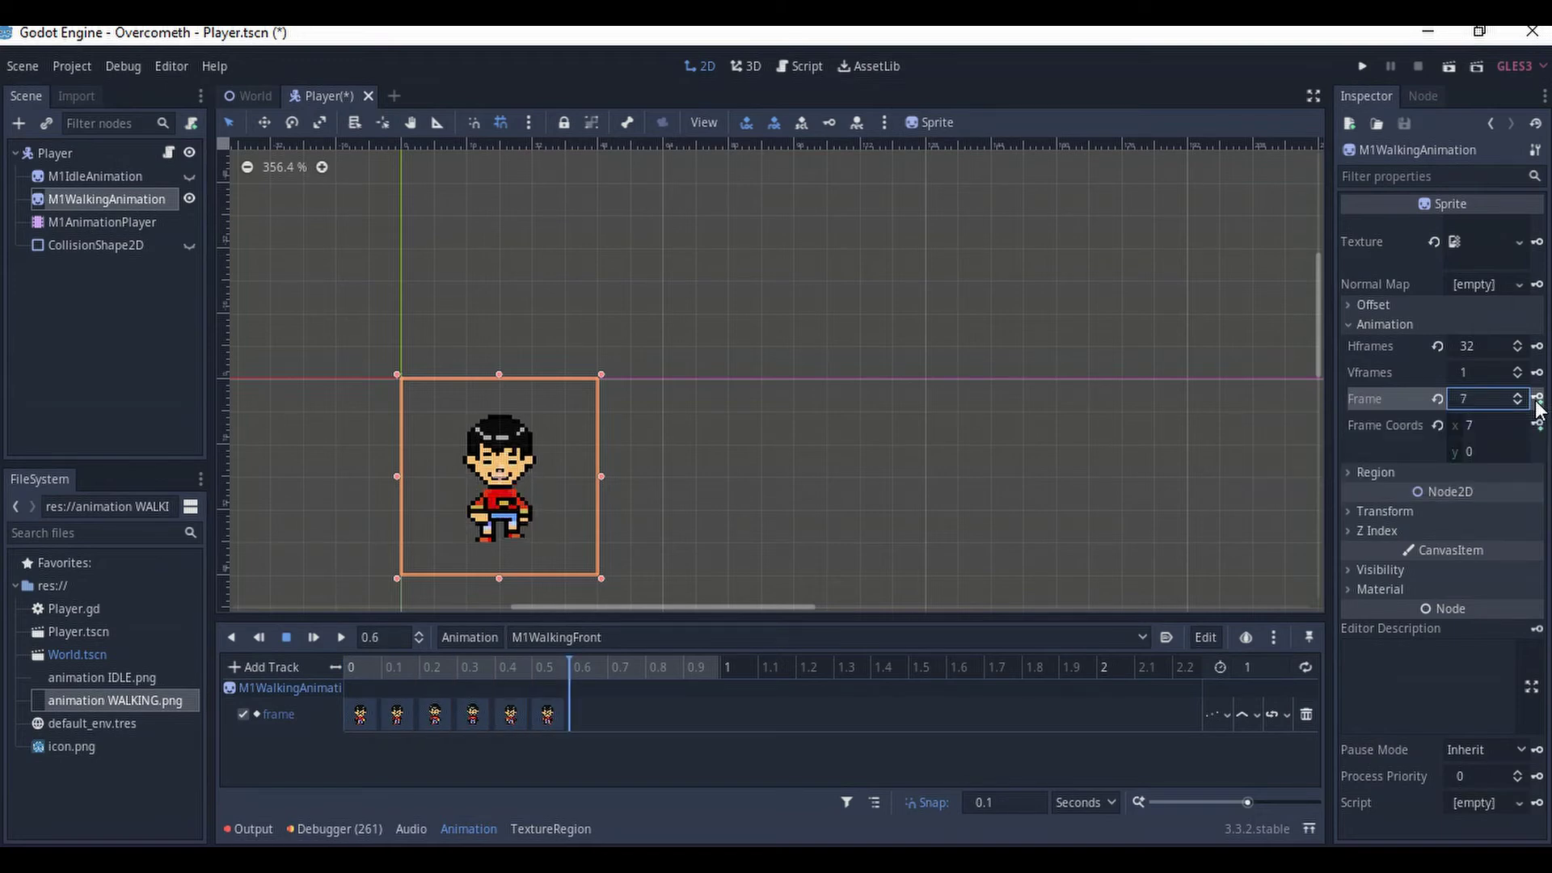
{"action": "left_click", "coordinate": [1536, 399]}
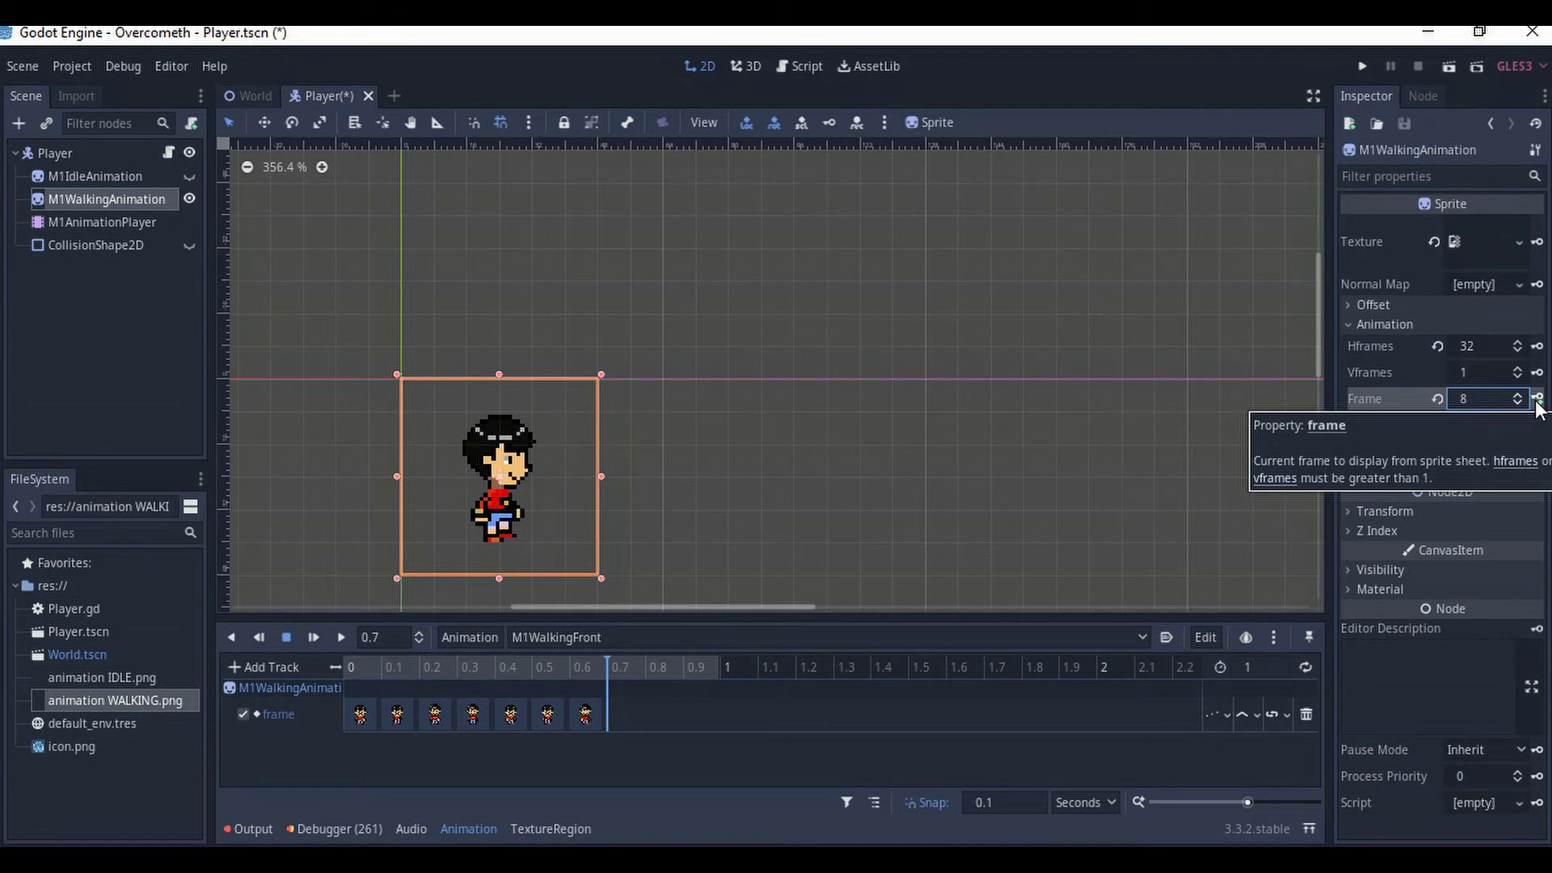
- Key frame 0 as the final walking key at 0.7 and enable looping
{"action": "left_click", "coordinate": [1518, 404]}
{"action": "left_click", "coordinate": [1518, 404]}
{"action": "left_click", "coordinate": [1518, 404]}
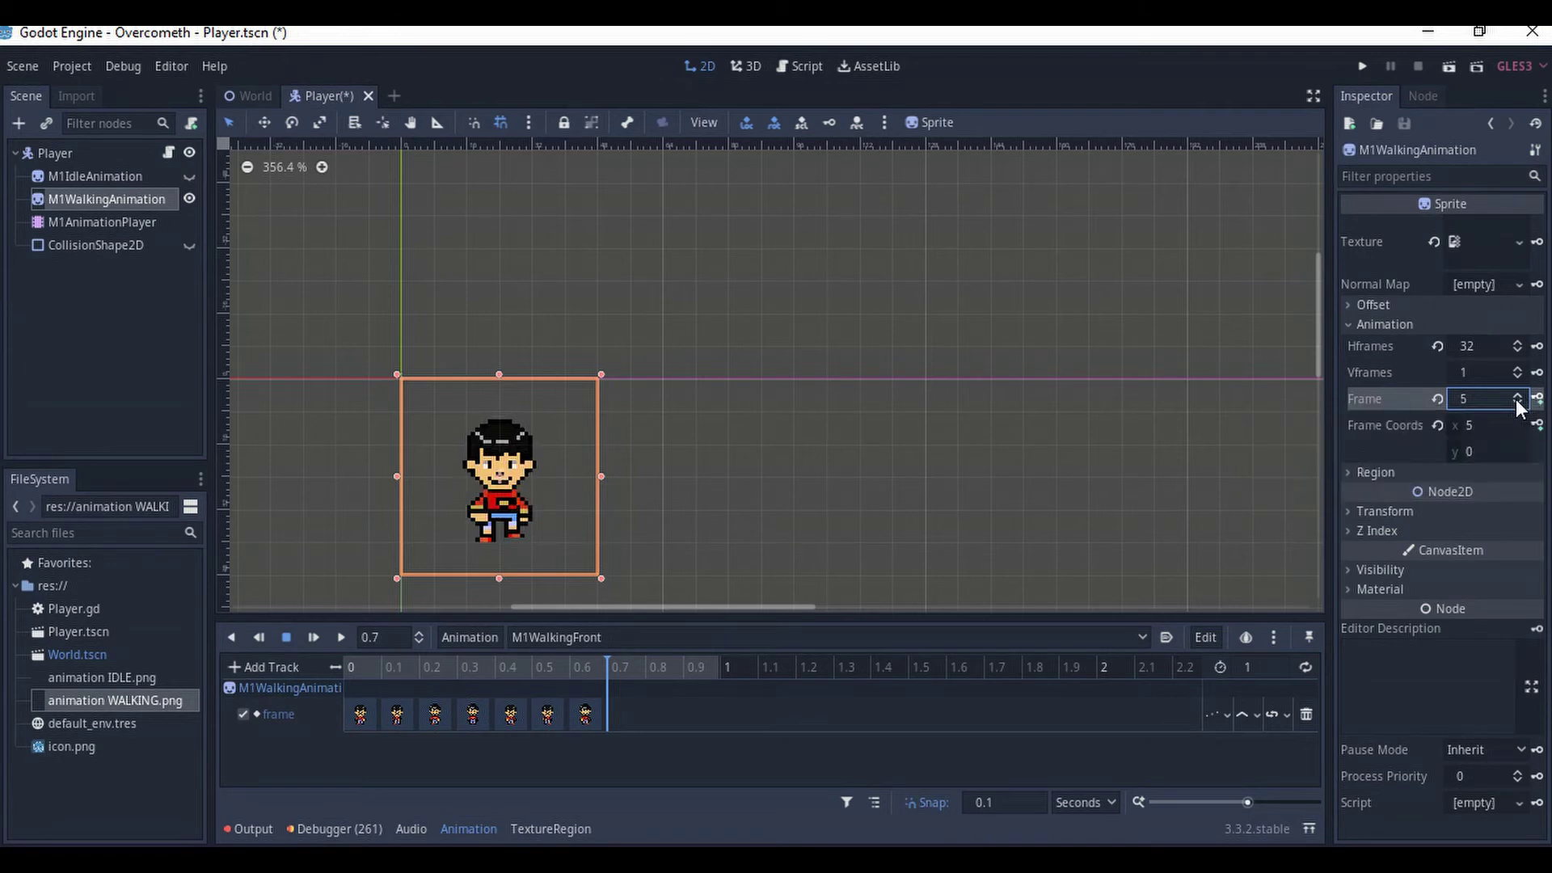
{"action": "left_click", "coordinate": [1518, 404]}
{"action": "left_click", "coordinate": [1518, 404]}
{"action": "left_click", "coordinate": [1518, 404]}
{"action": "left_click", "coordinate": [1518, 404]}
{"action": "left_click", "coordinate": [1518, 404]}
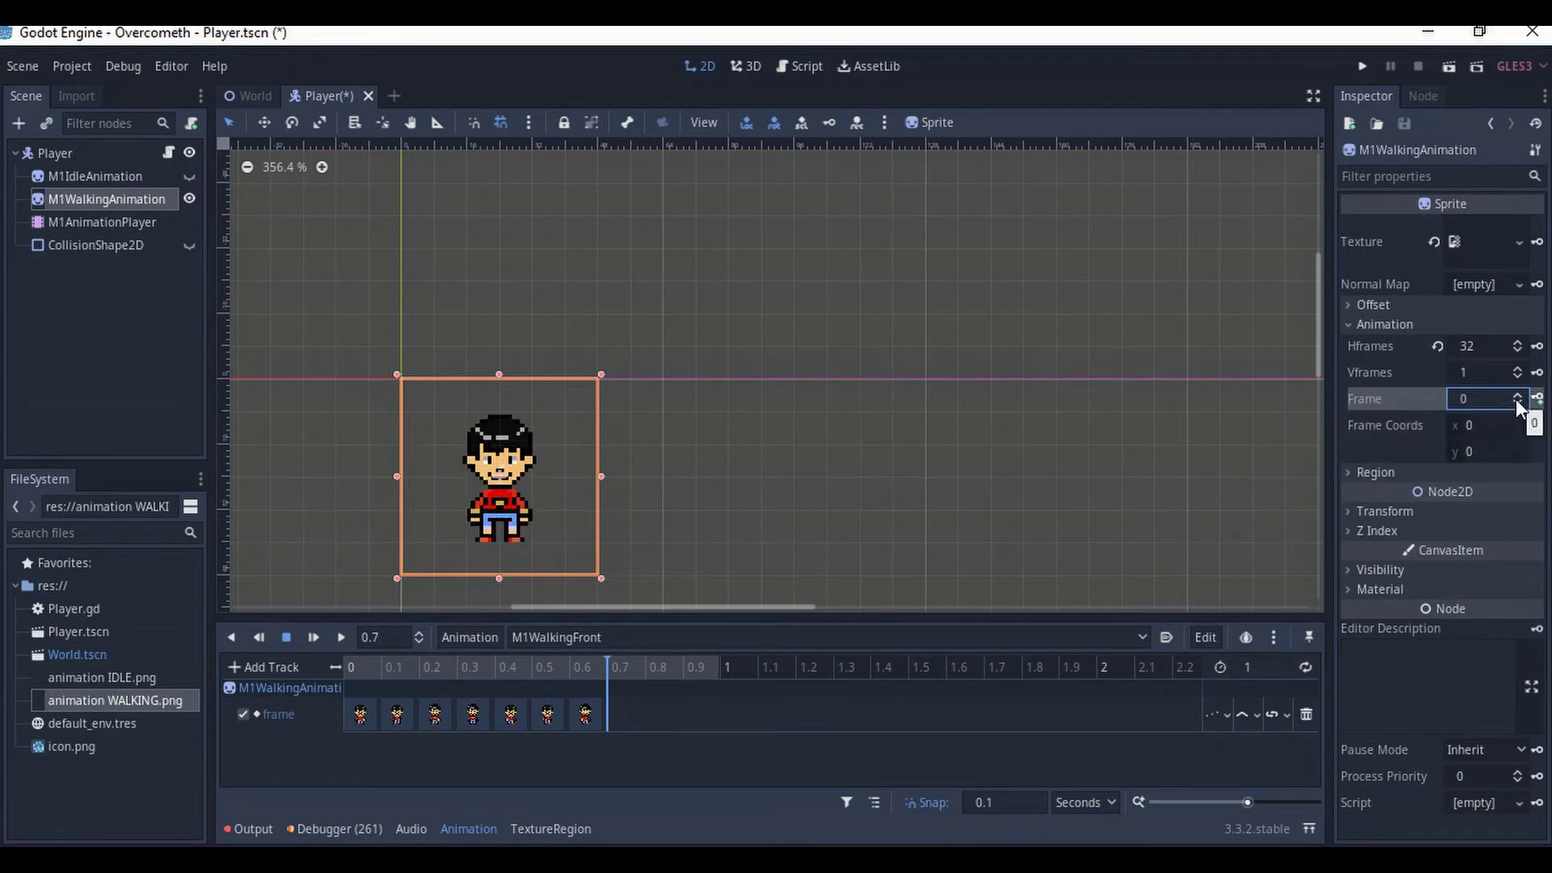
{"action": "left_click", "coordinate": [1536, 398]}
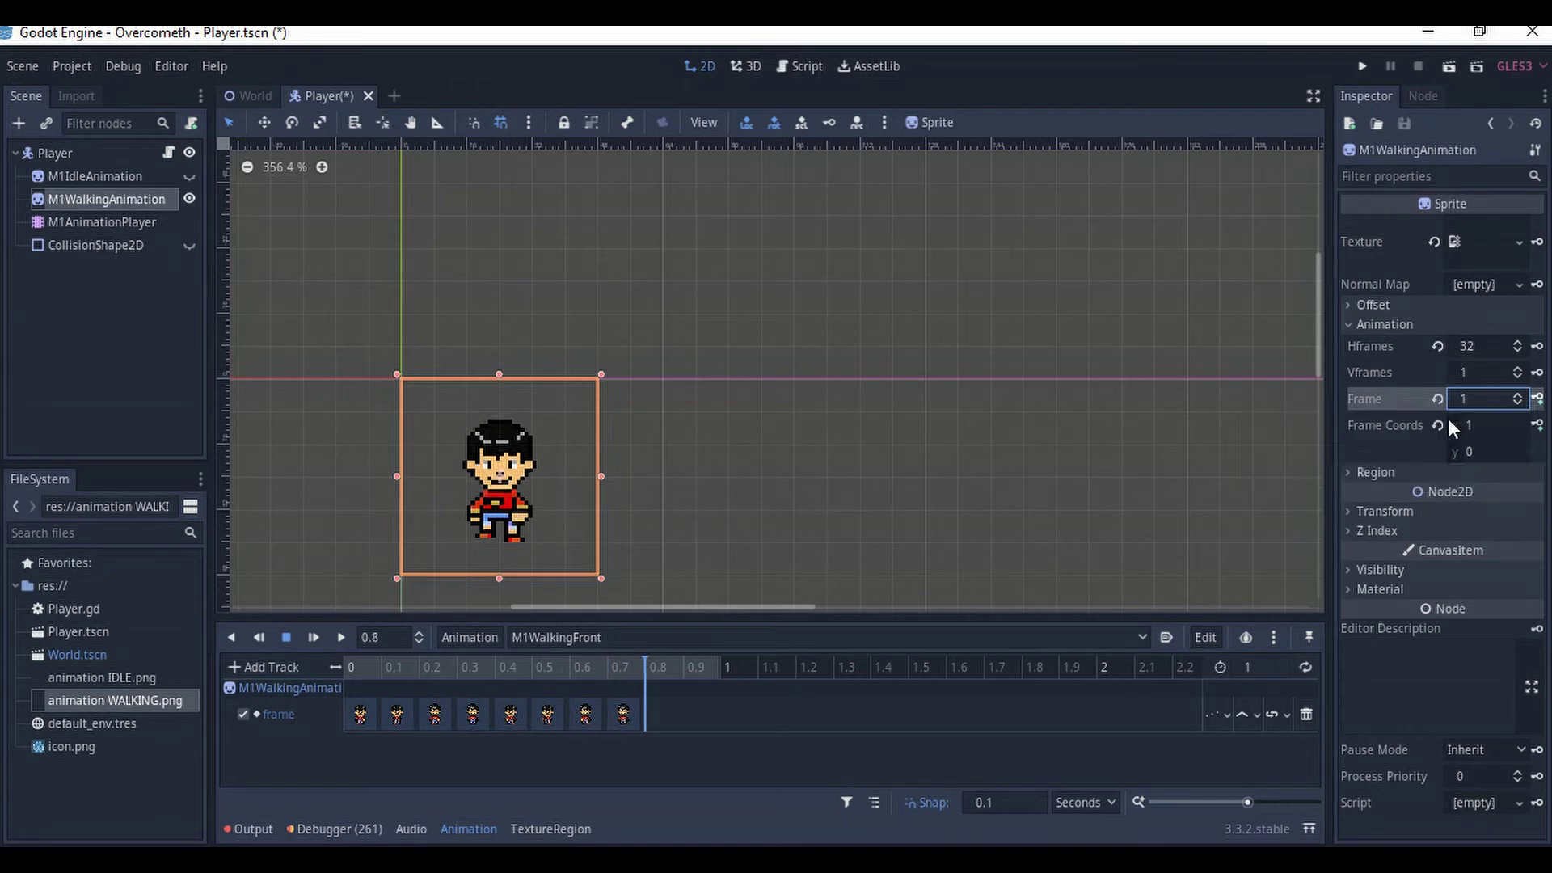
{"action": "left_click", "coordinate": [1311, 664]}
- Set M1WalkingFront's length to 0.8 seconds and replay the walk cycle to check the loop
{"action": "left_click", "coordinate": [350, 672]}
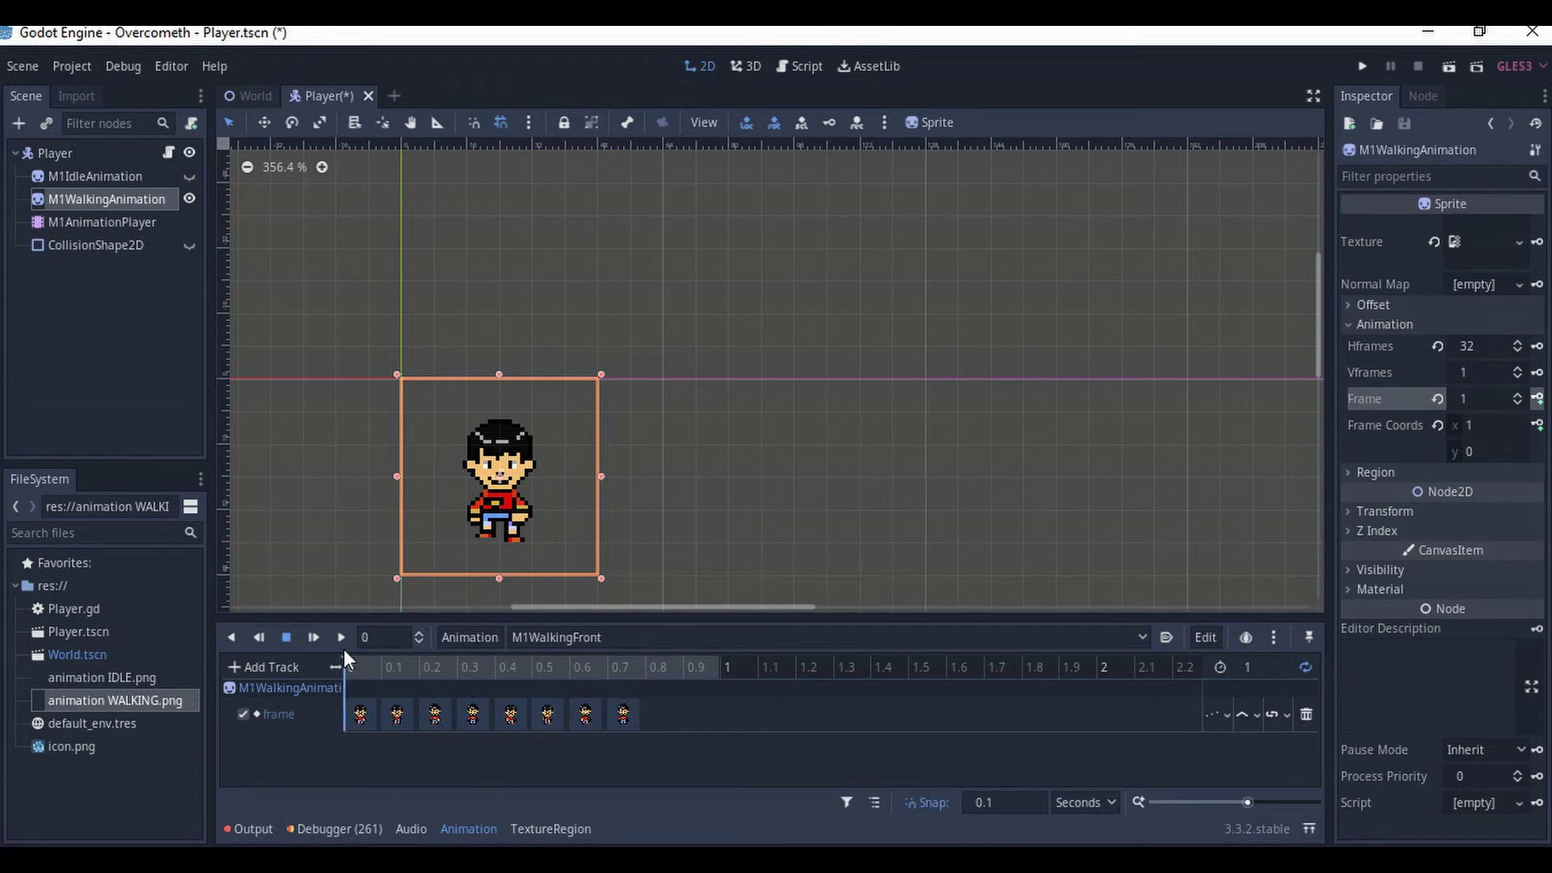
{"action": "left_click", "coordinate": [341, 639]}
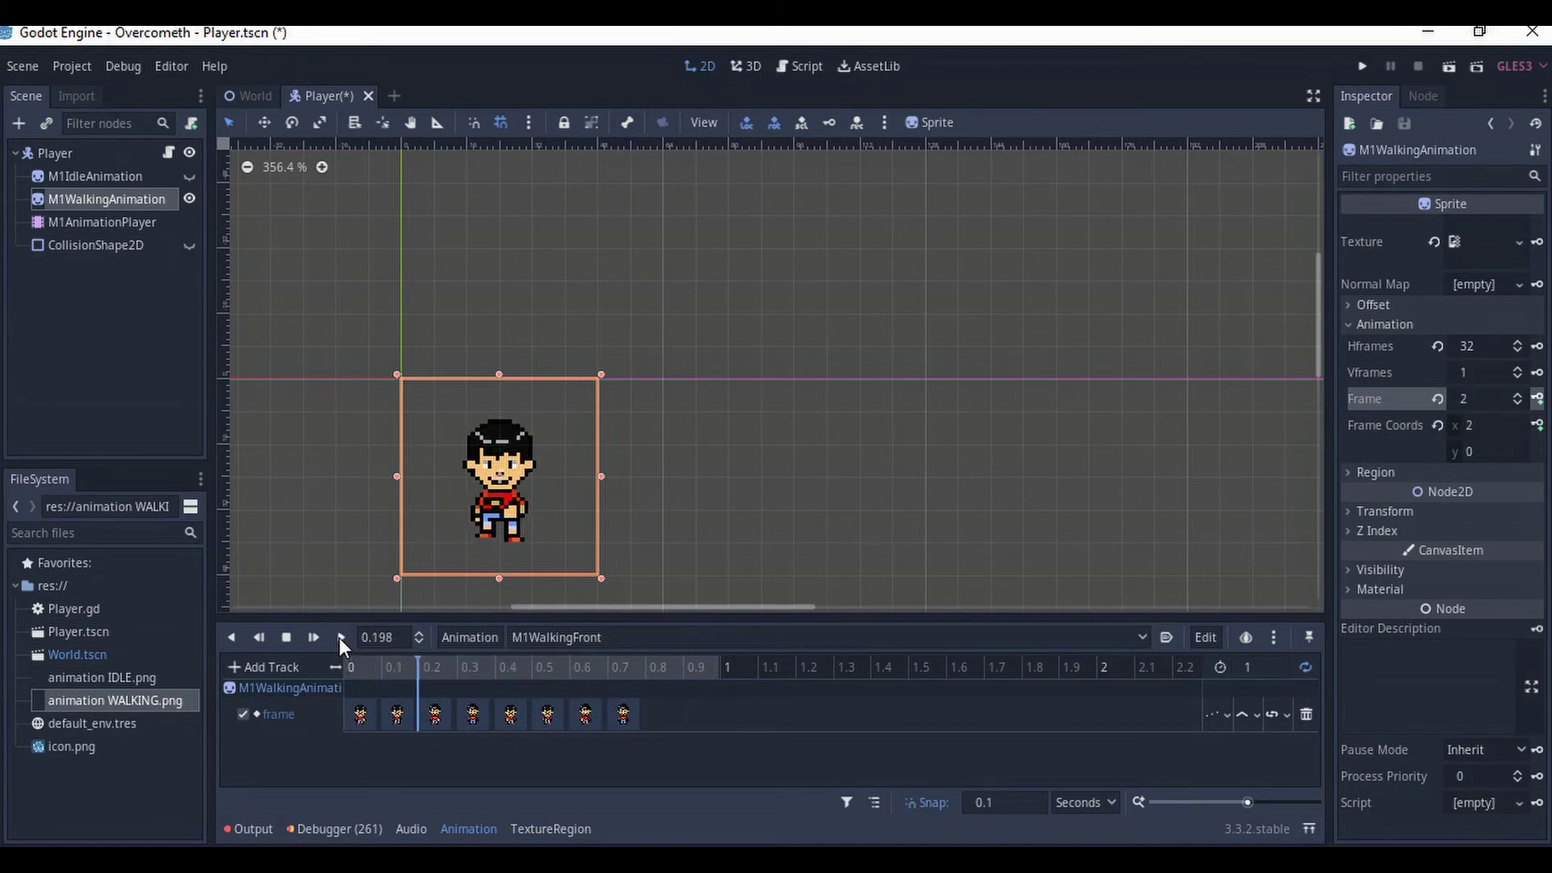
{"action": "left_click", "coordinate": [286, 637]}
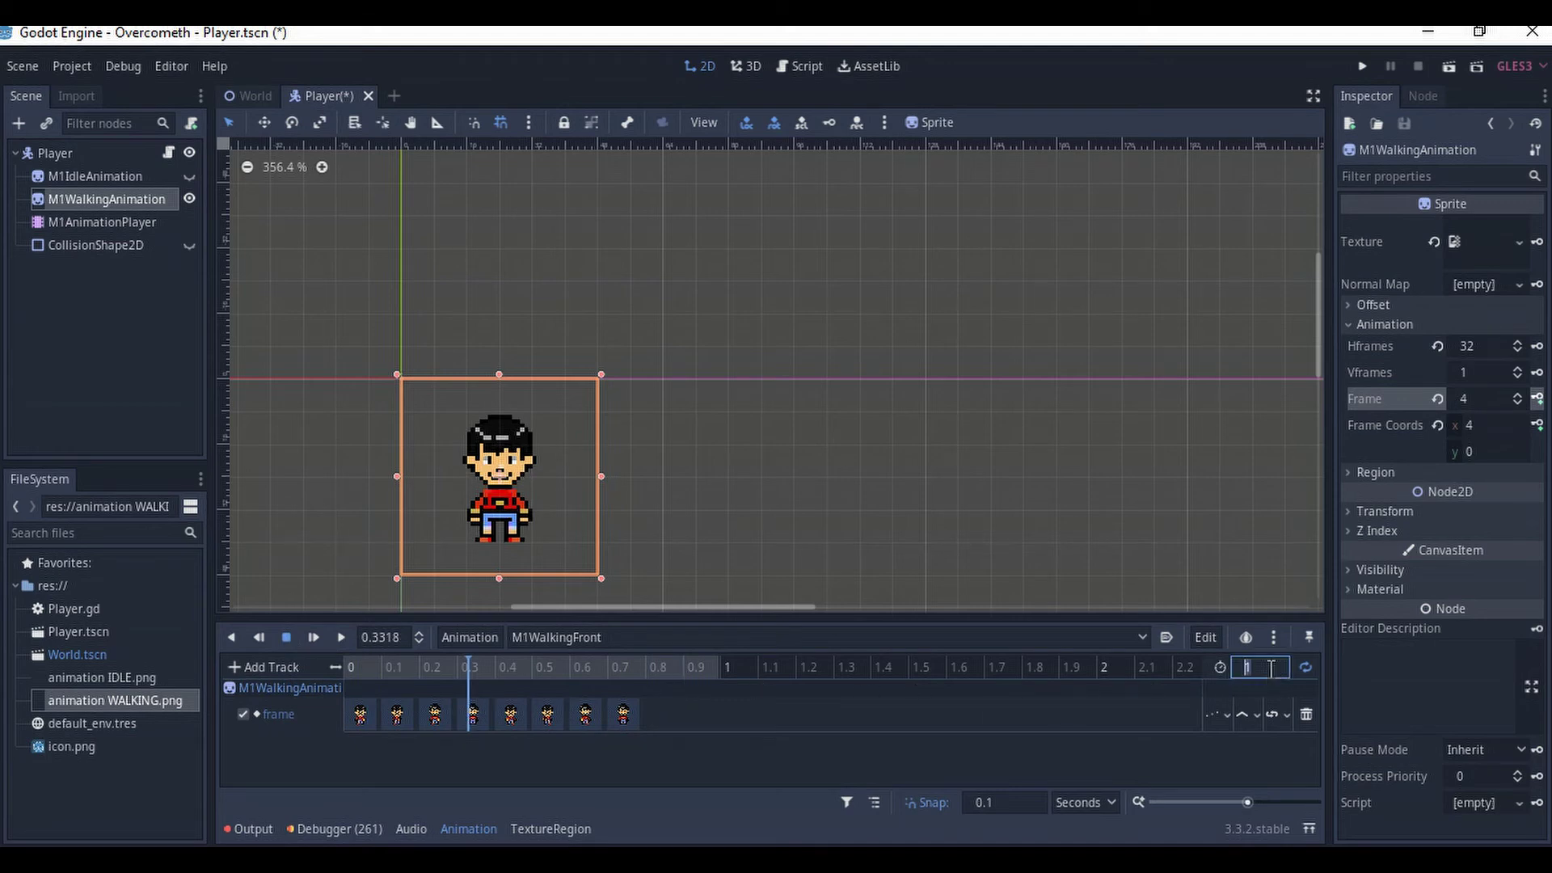
{"action": "type", "text": "0.8"}
{"action": "key", "text": "Return"}
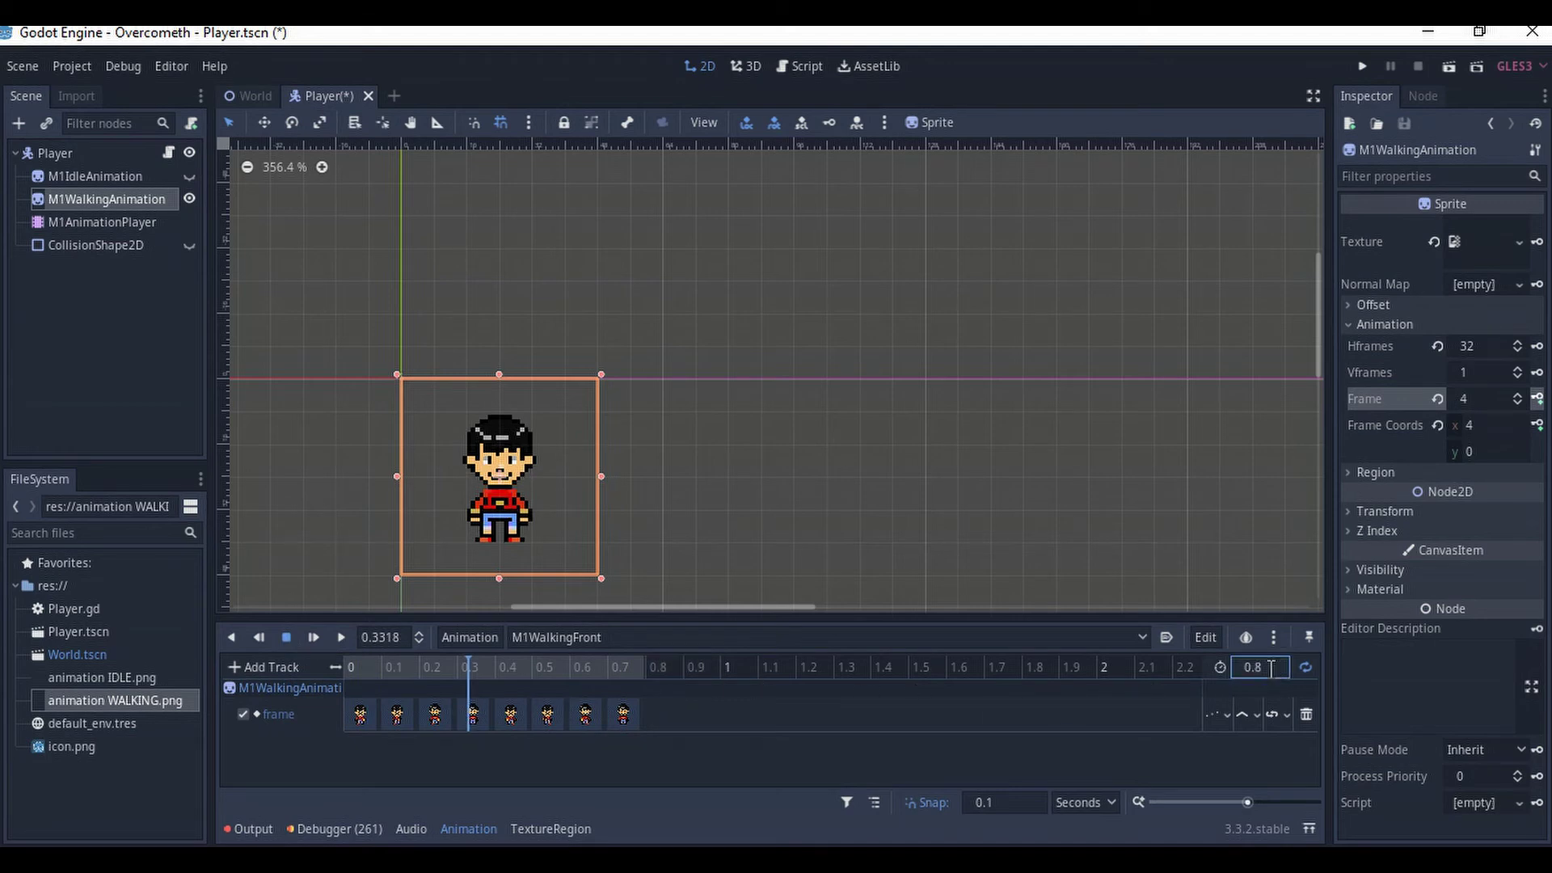
{"action": "left_click", "coordinate": [338, 636]}
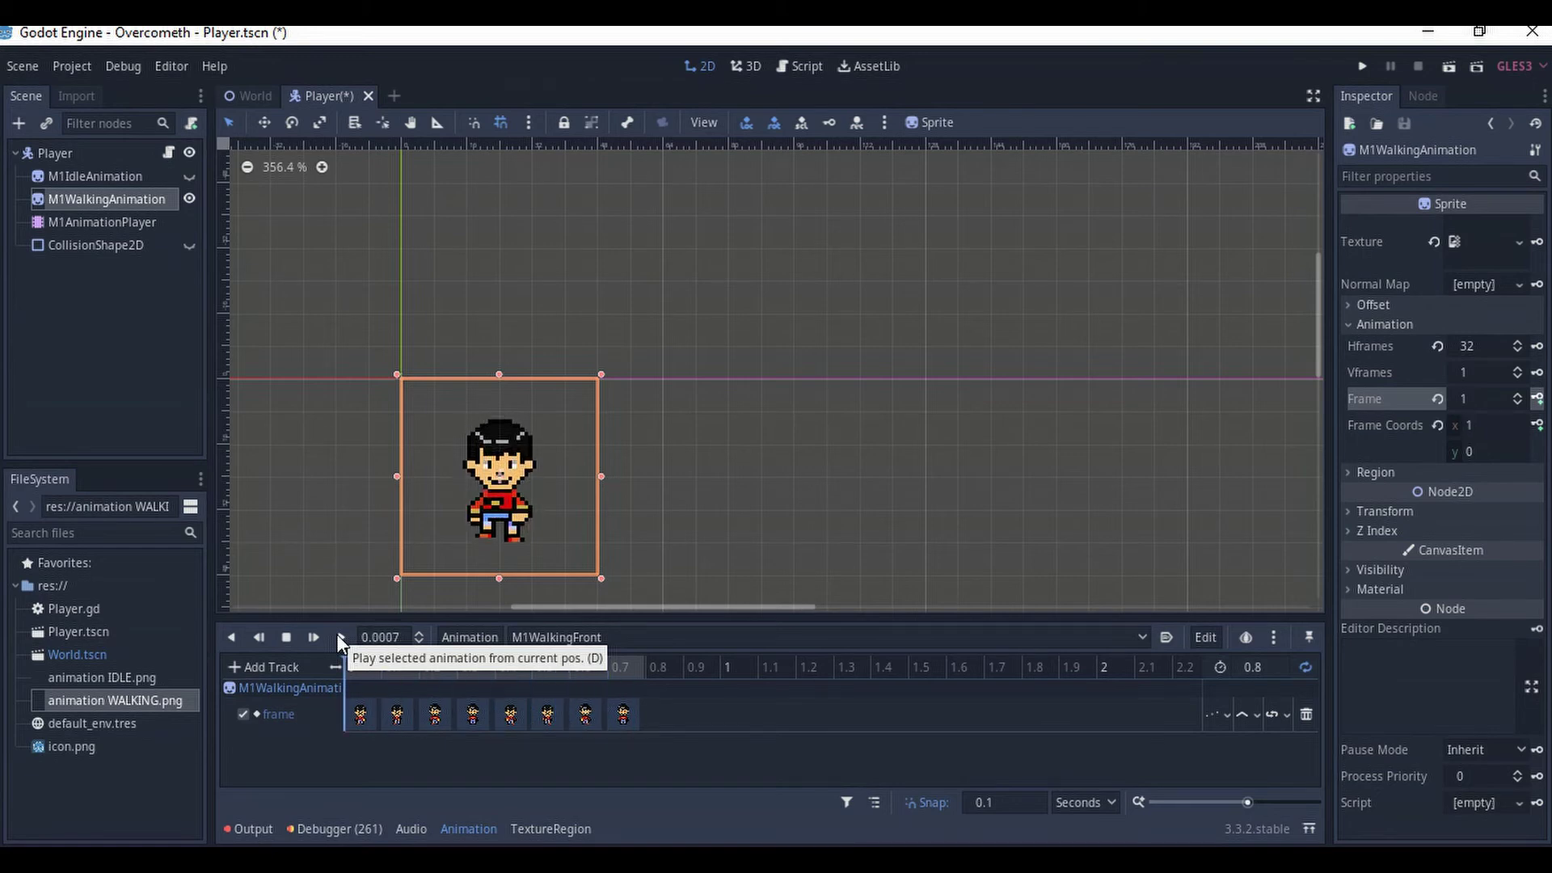
{"action": "left_click", "coordinate": [288, 637]}
{"action": "left_click", "coordinate": [353, 667]}
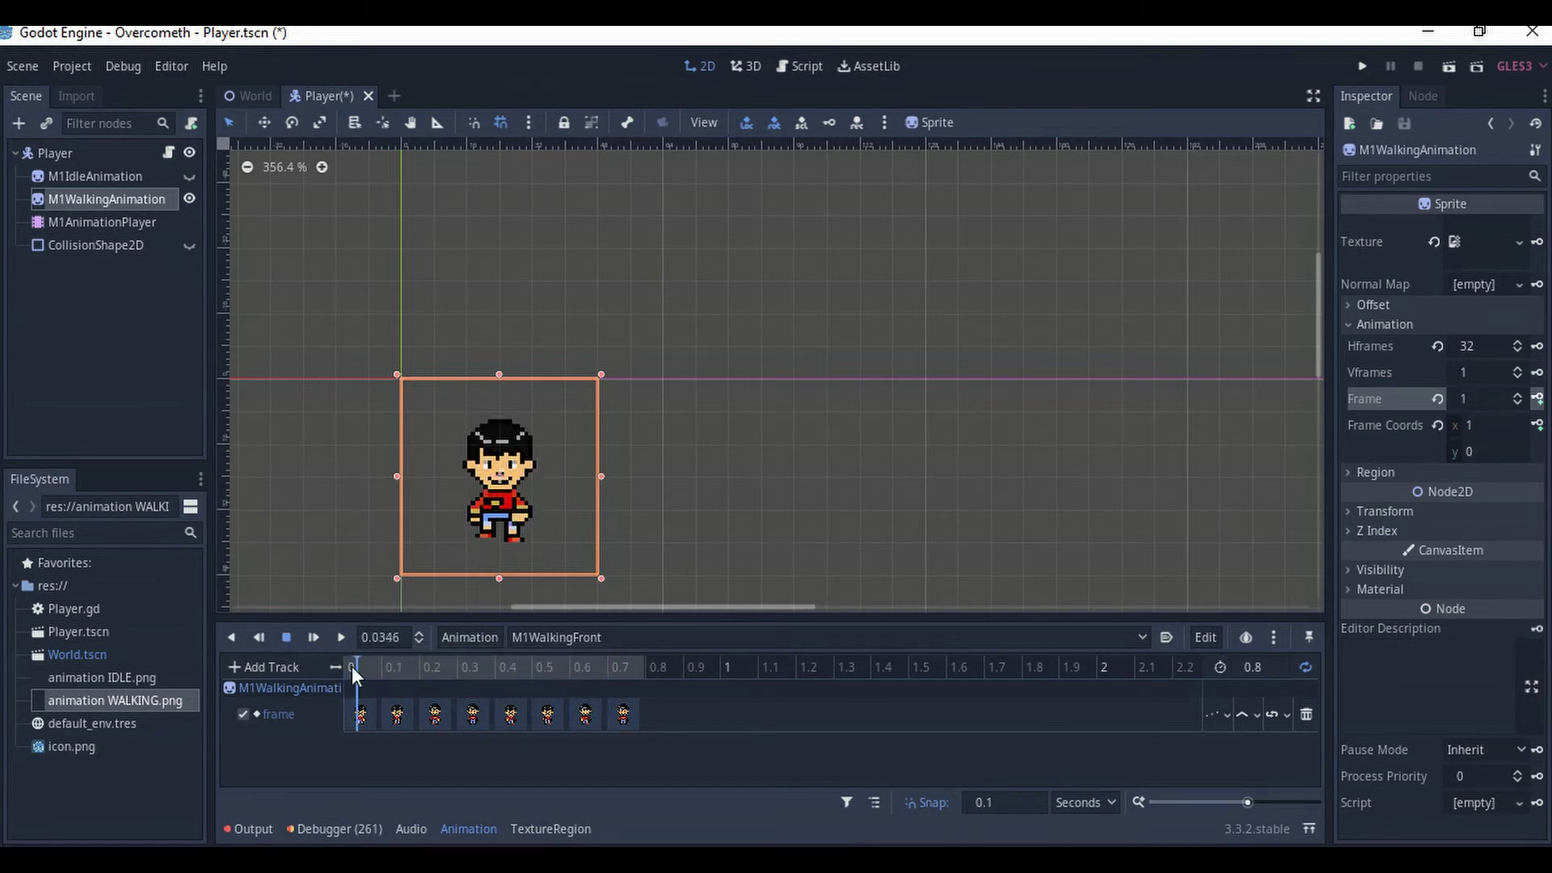
{"action": "left_click", "coordinate": [351, 666]}
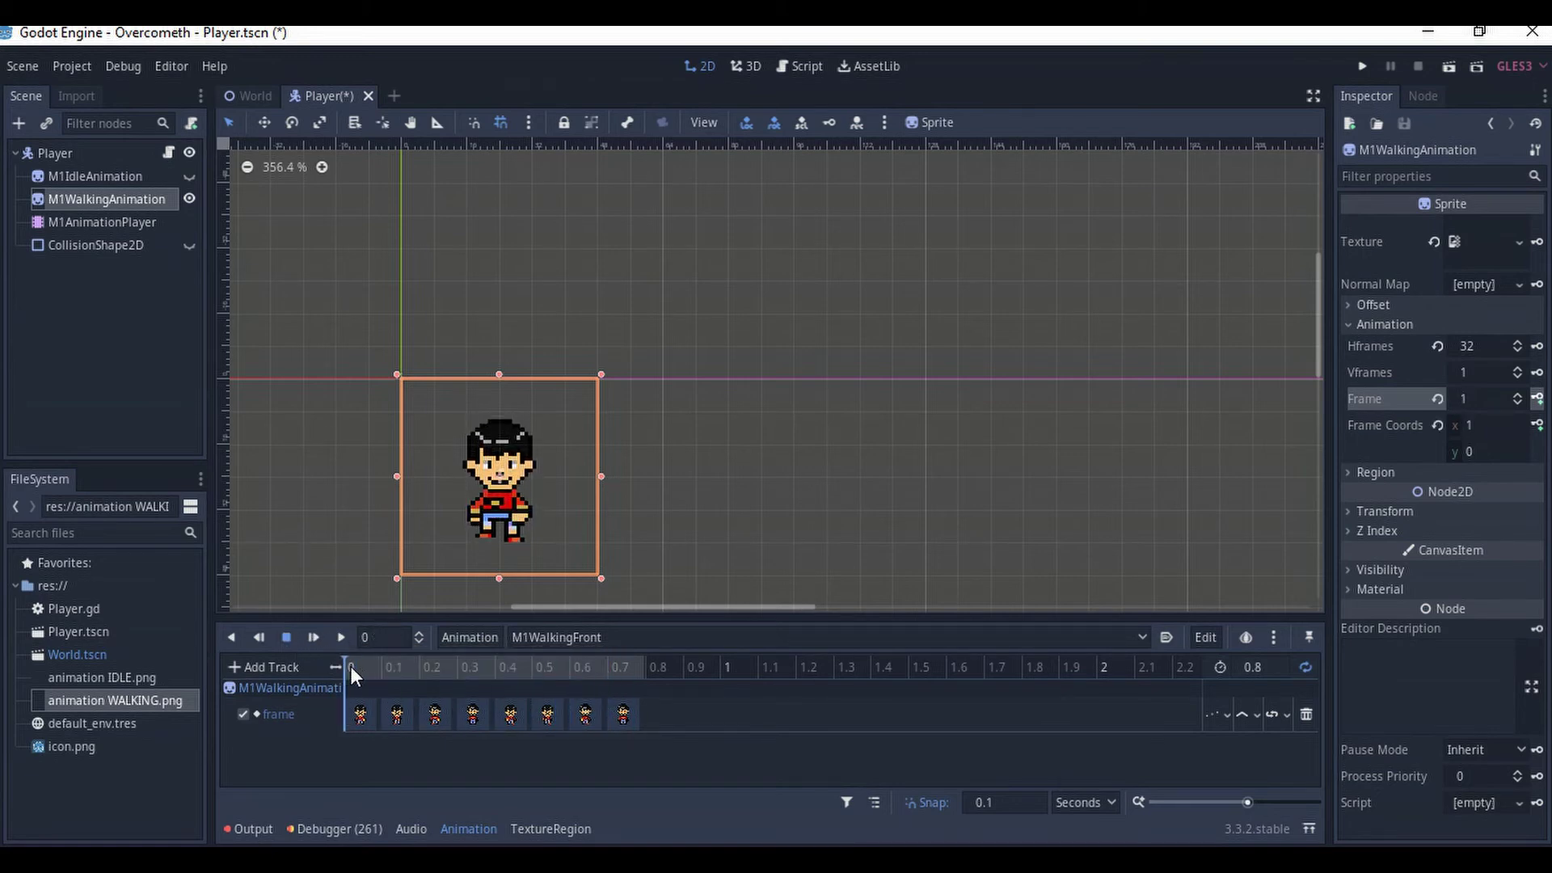
{"action": "left_click", "coordinate": [479, 637]}
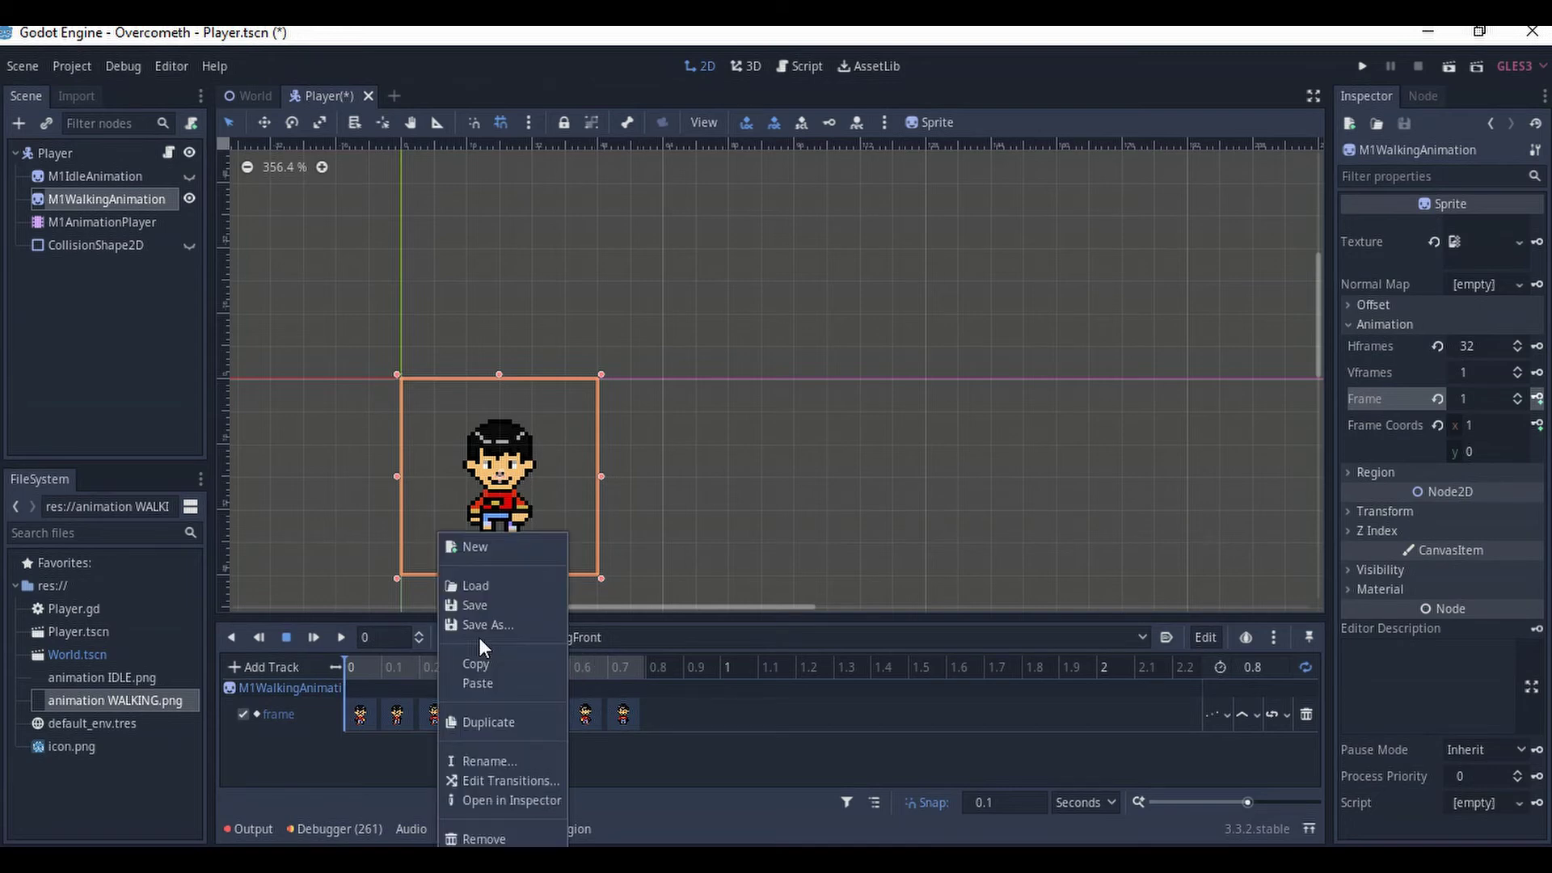
- Name a new animation M1WalkingRight and set its length field to 0.8
{"action": "left_click", "coordinate": [492, 548]}
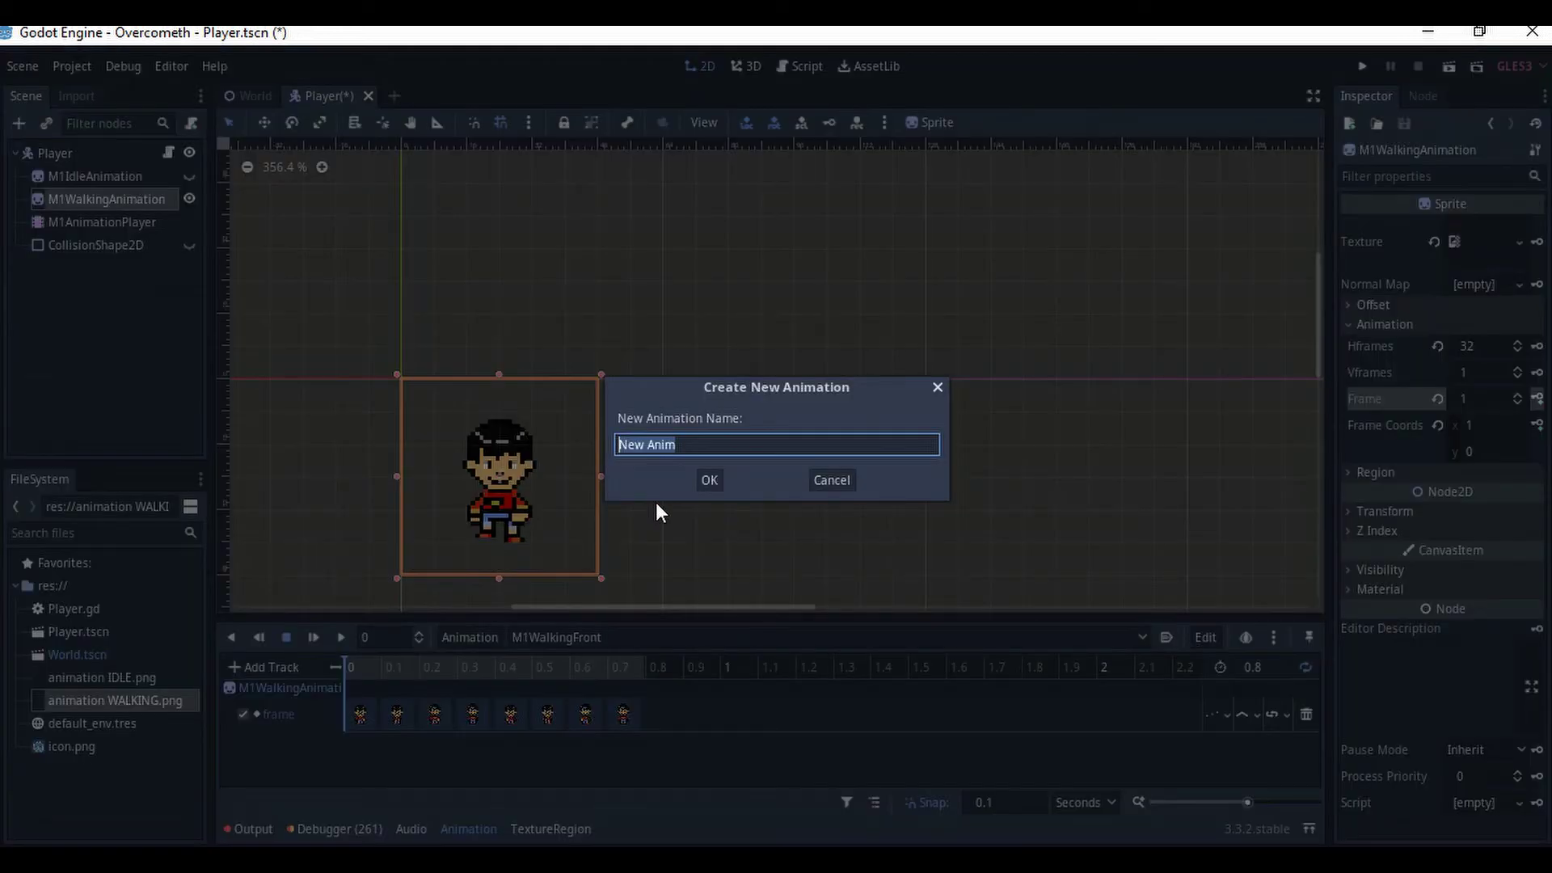
{"action": "type", "text": "M1WalkingRight"}
{"action": "key", "text": "Return"}
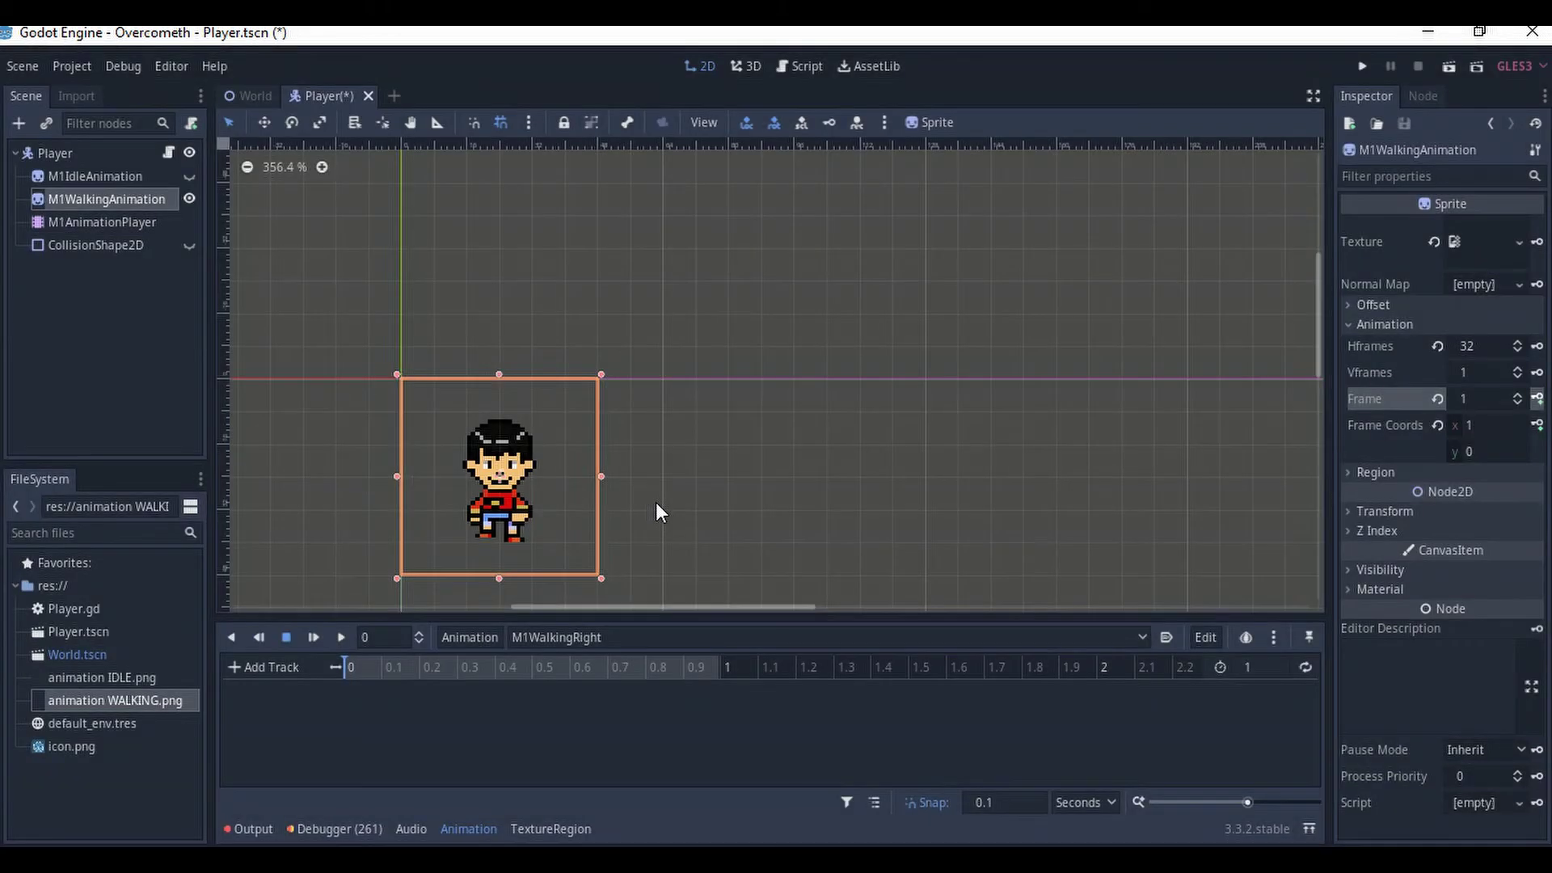
{"action": "left_click", "coordinate": [1259, 667]}
{"action": "type", "text": "0.8"}
{"action": "key", "text": "Return"}
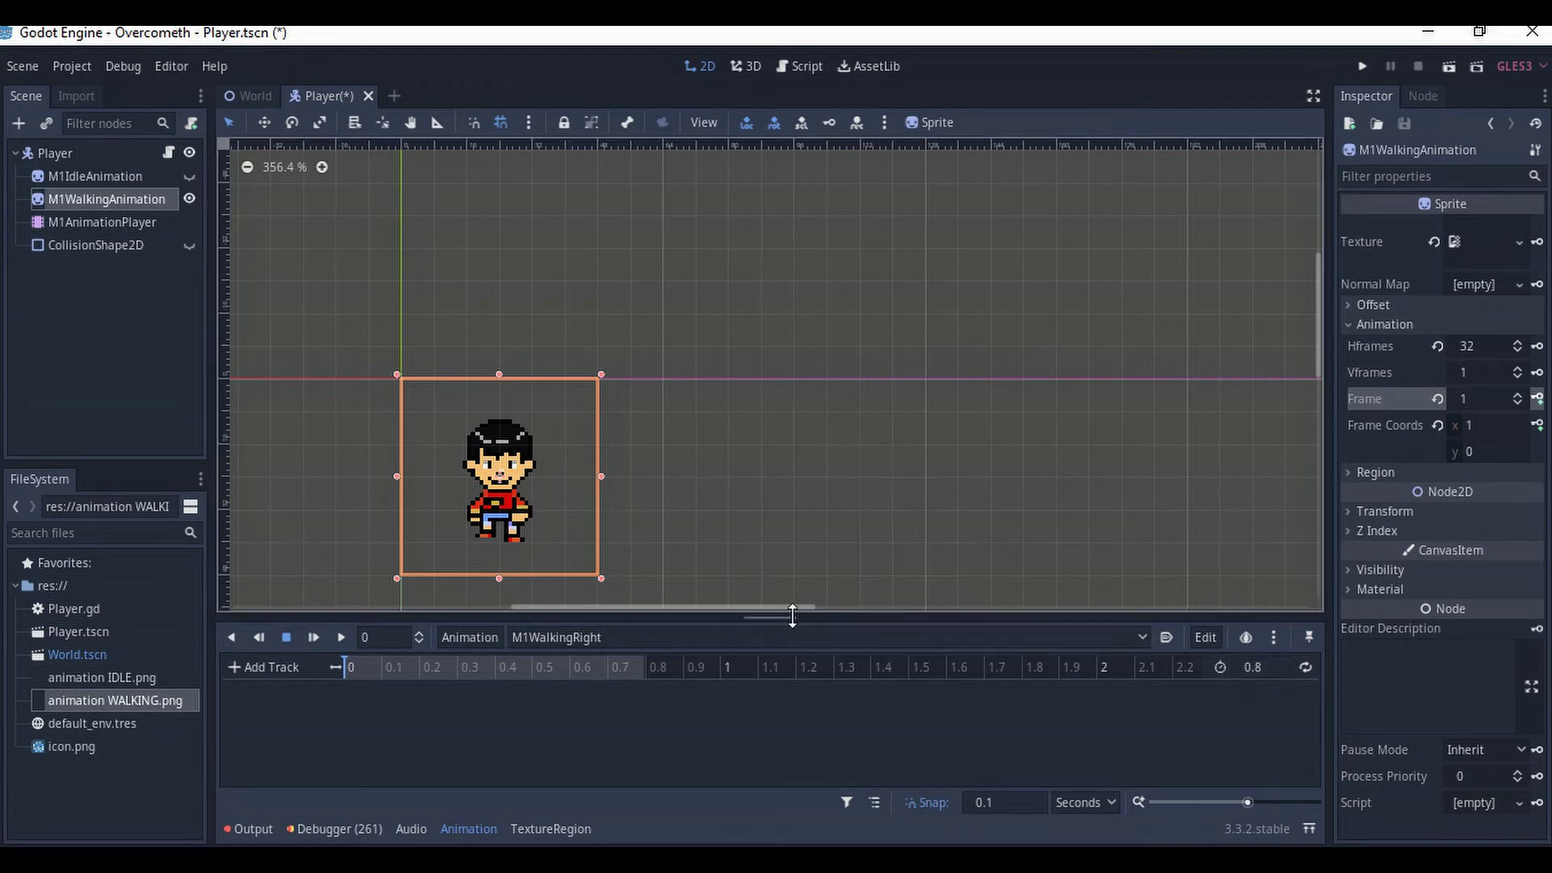
- Key side-facing walking frame 10 at 0 in M1WalkingRight, creating its frame track
{"action": "left_click", "coordinate": [1519, 396]}
{"action": "left_click", "coordinate": [1519, 396]}
{"action": "left_click", "coordinate": [1519, 397]}
{"action": "left_click", "coordinate": [1519, 396]}
{"action": "left_click", "coordinate": [1519, 396]}
{"action": "left_click", "coordinate": [1519, 396]}
{"action": "left_click", "coordinate": [1519, 396]}
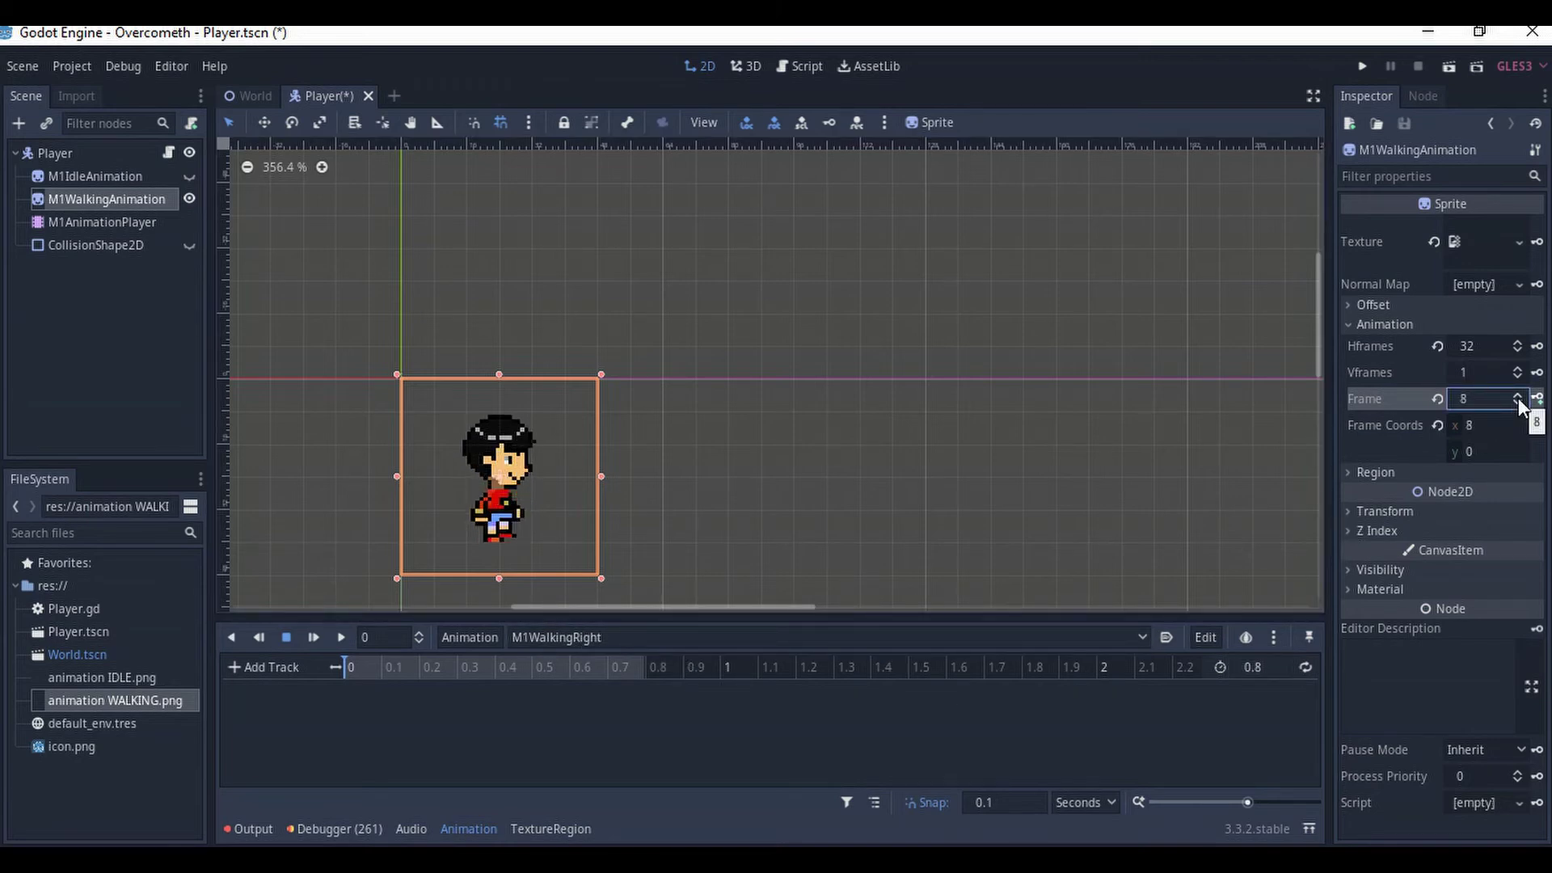
{"action": "left_click", "coordinate": [1518, 396]}
{"action": "left_click", "coordinate": [1519, 403]}
{"action": "left_click", "coordinate": [1519, 402]}
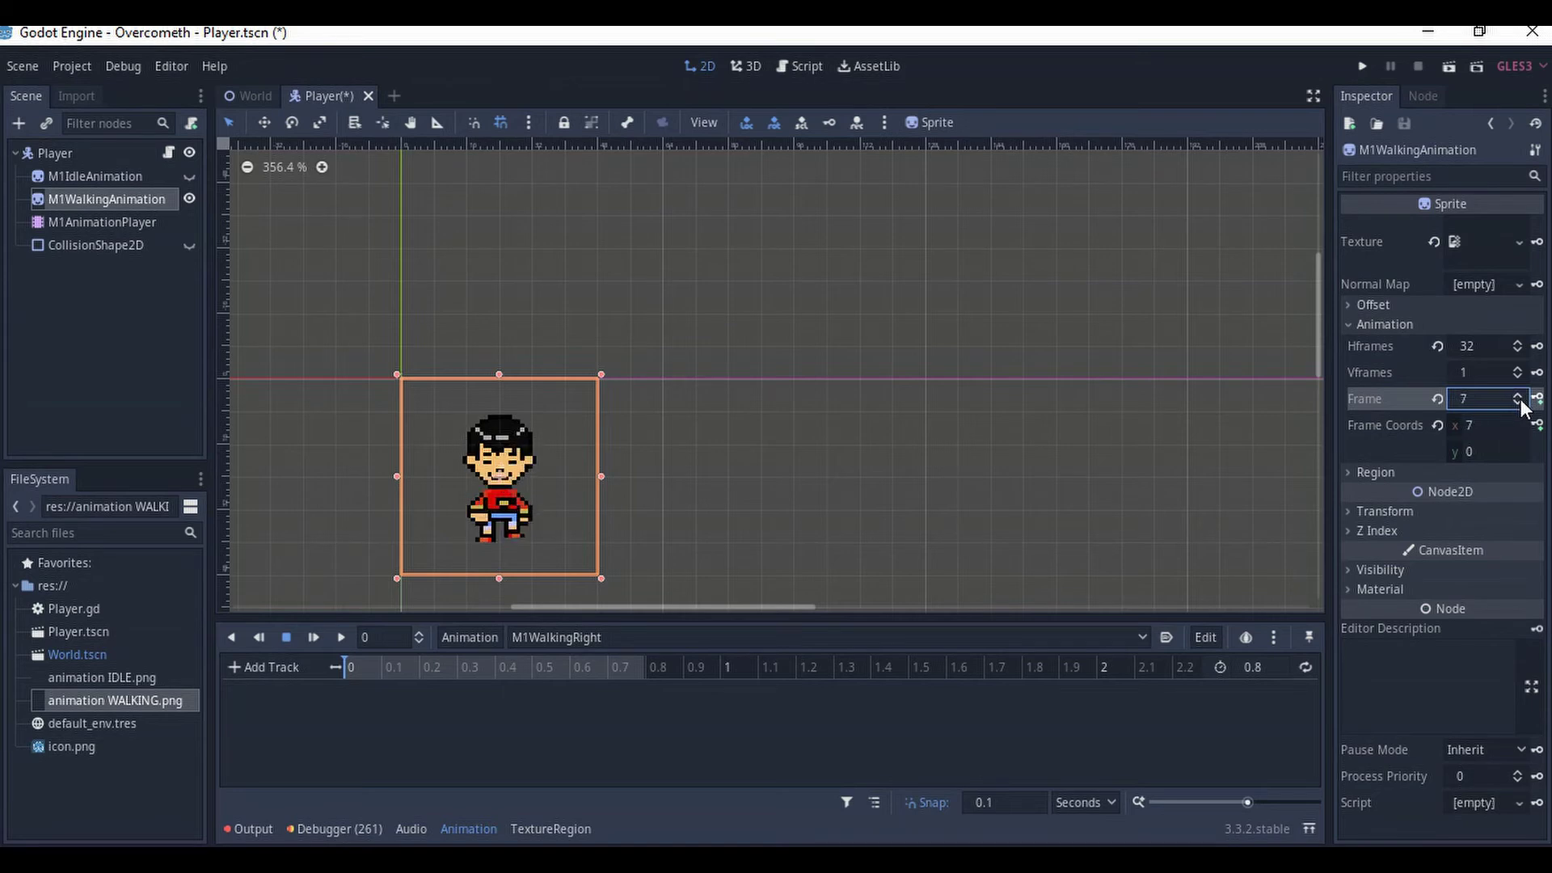
{"action": "left_click", "coordinate": [1520, 397]}
{"action": "left_click", "coordinate": [1518, 396]}
{"action": "left_click", "coordinate": [1518, 396]}
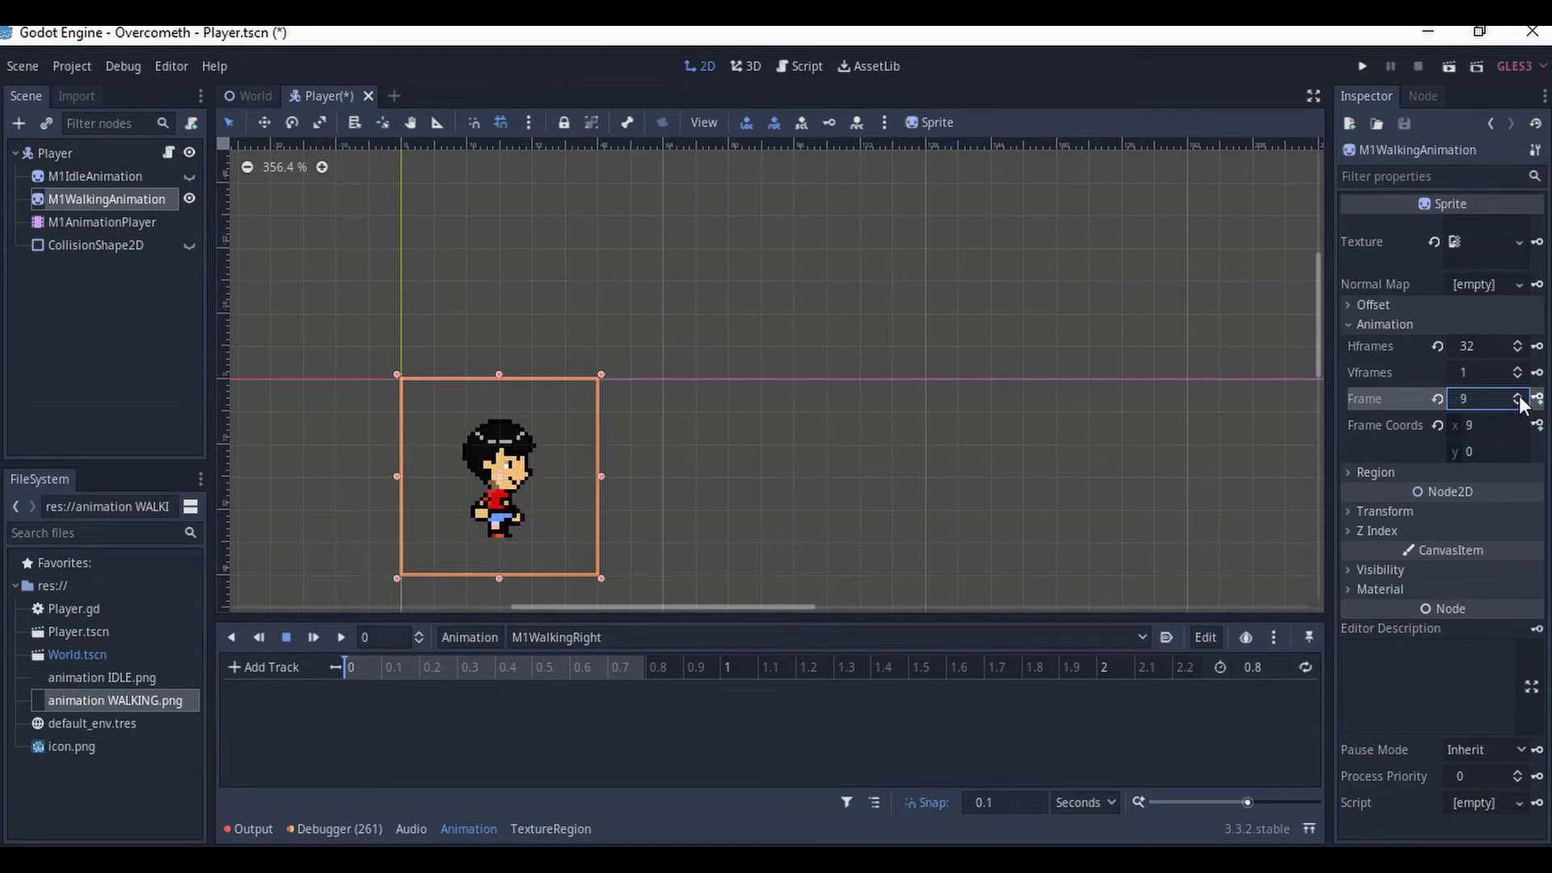
{"action": "left_click", "coordinate": [1537, 399]}
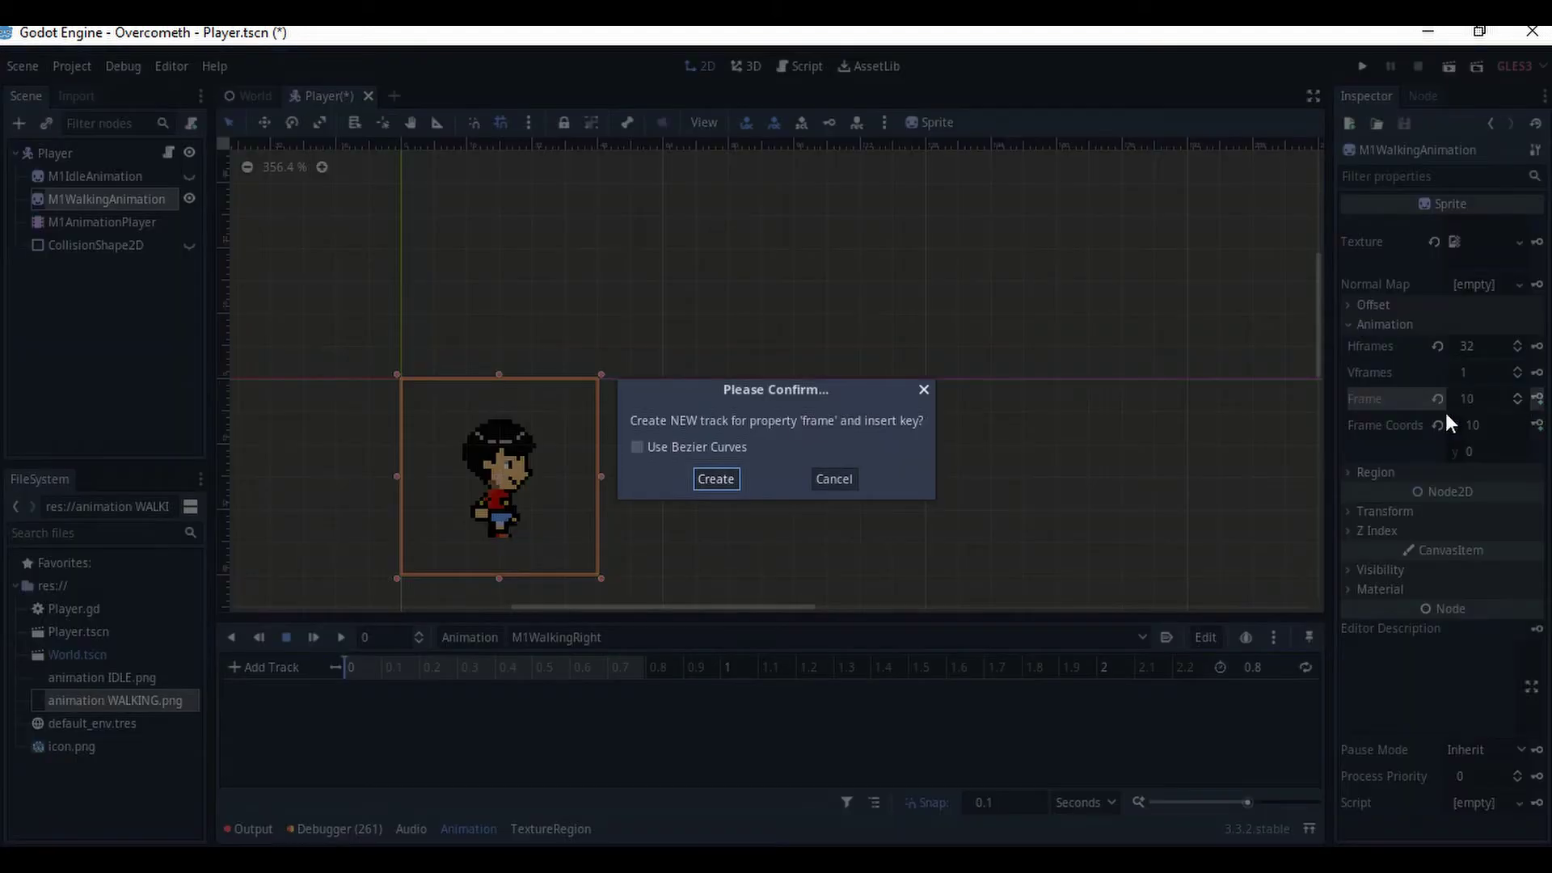
{"action": "left_click", "coordinate": [717, 480]}
- Key successive side-facing walking frames along the track starting at 0.1
{"action": "left_click", "coordinate": [380, 668]}
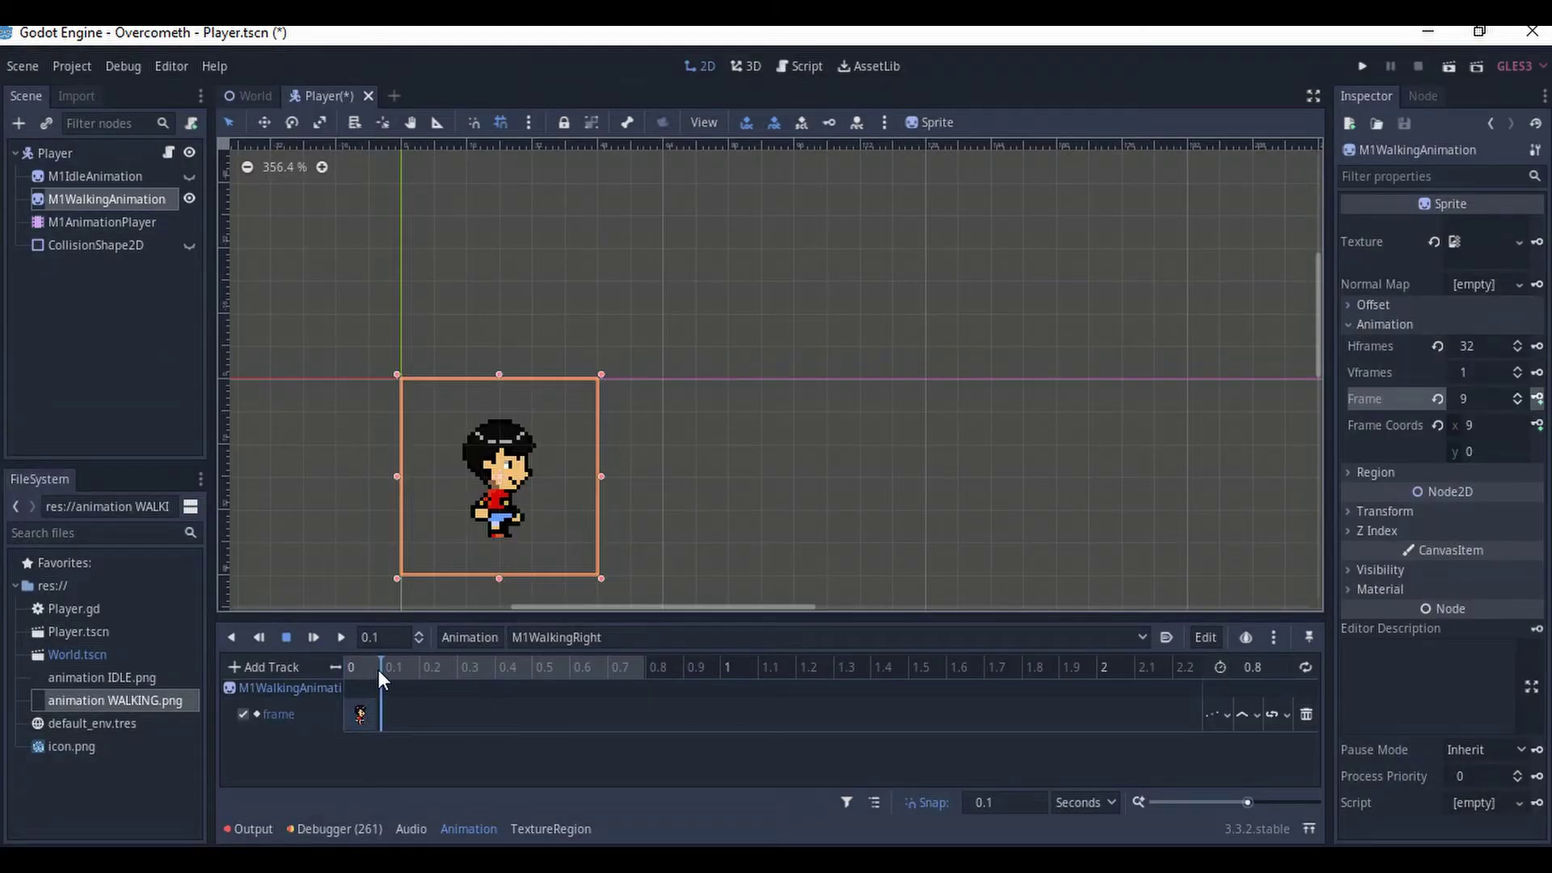
{"action": "left_click", "coordinate": [1536, 399]}
{"action": "left_click", "coordinate": [1537, 399]}
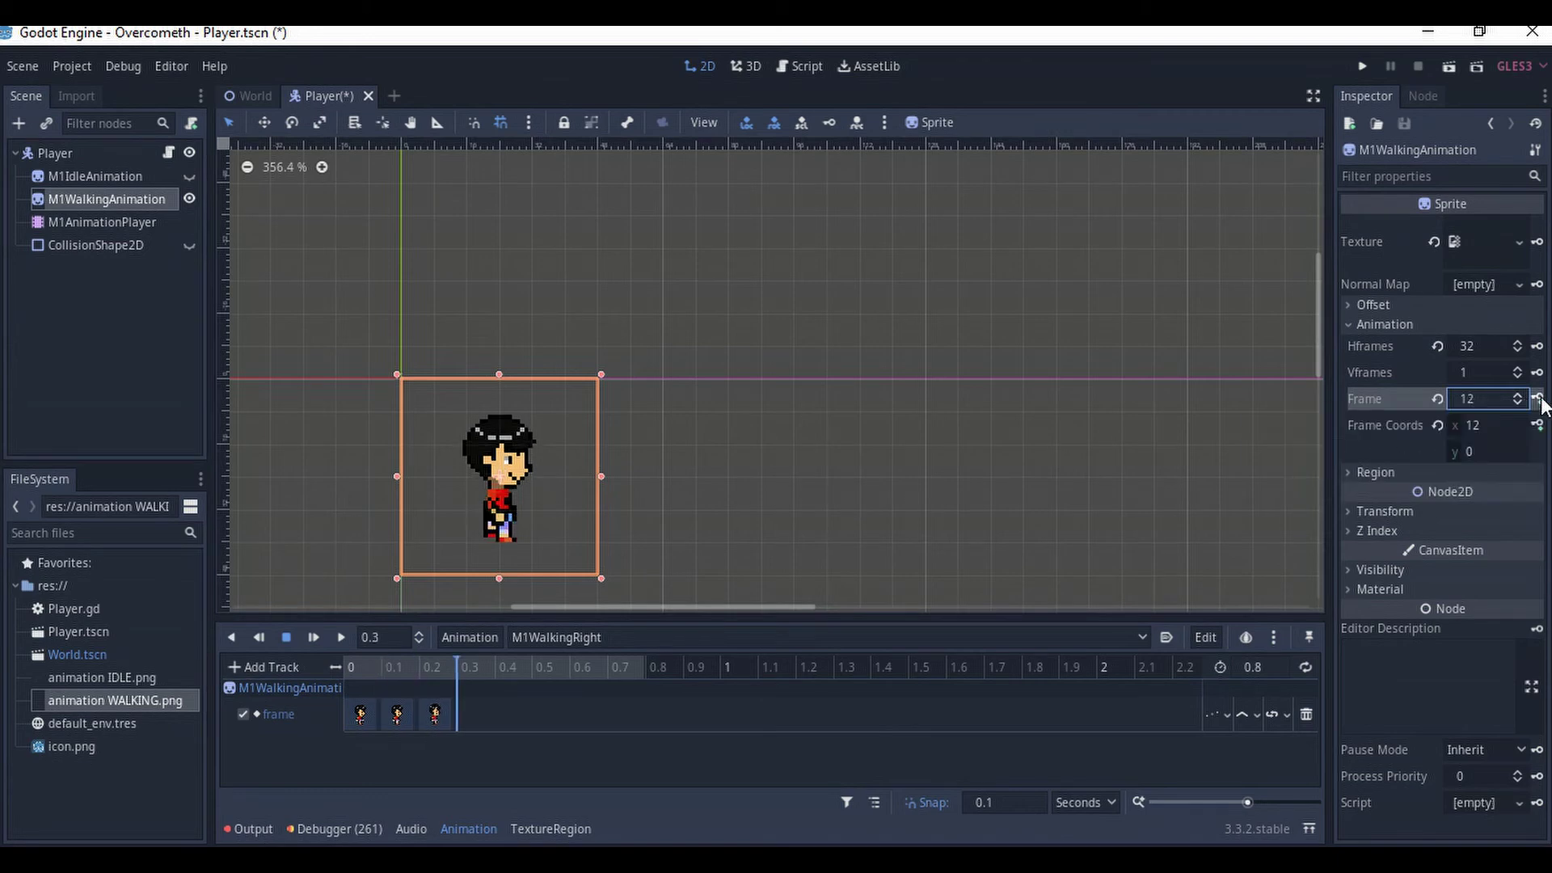
{"action": "left_click", "coordinate": [1537, 399]}
{"action": "left_click", "coordinate": [1536, 399]}
{"action": "left_click", "coordinate": [1537, 399]}
{"action": "left_click", "coordinate": [1537, 399]}
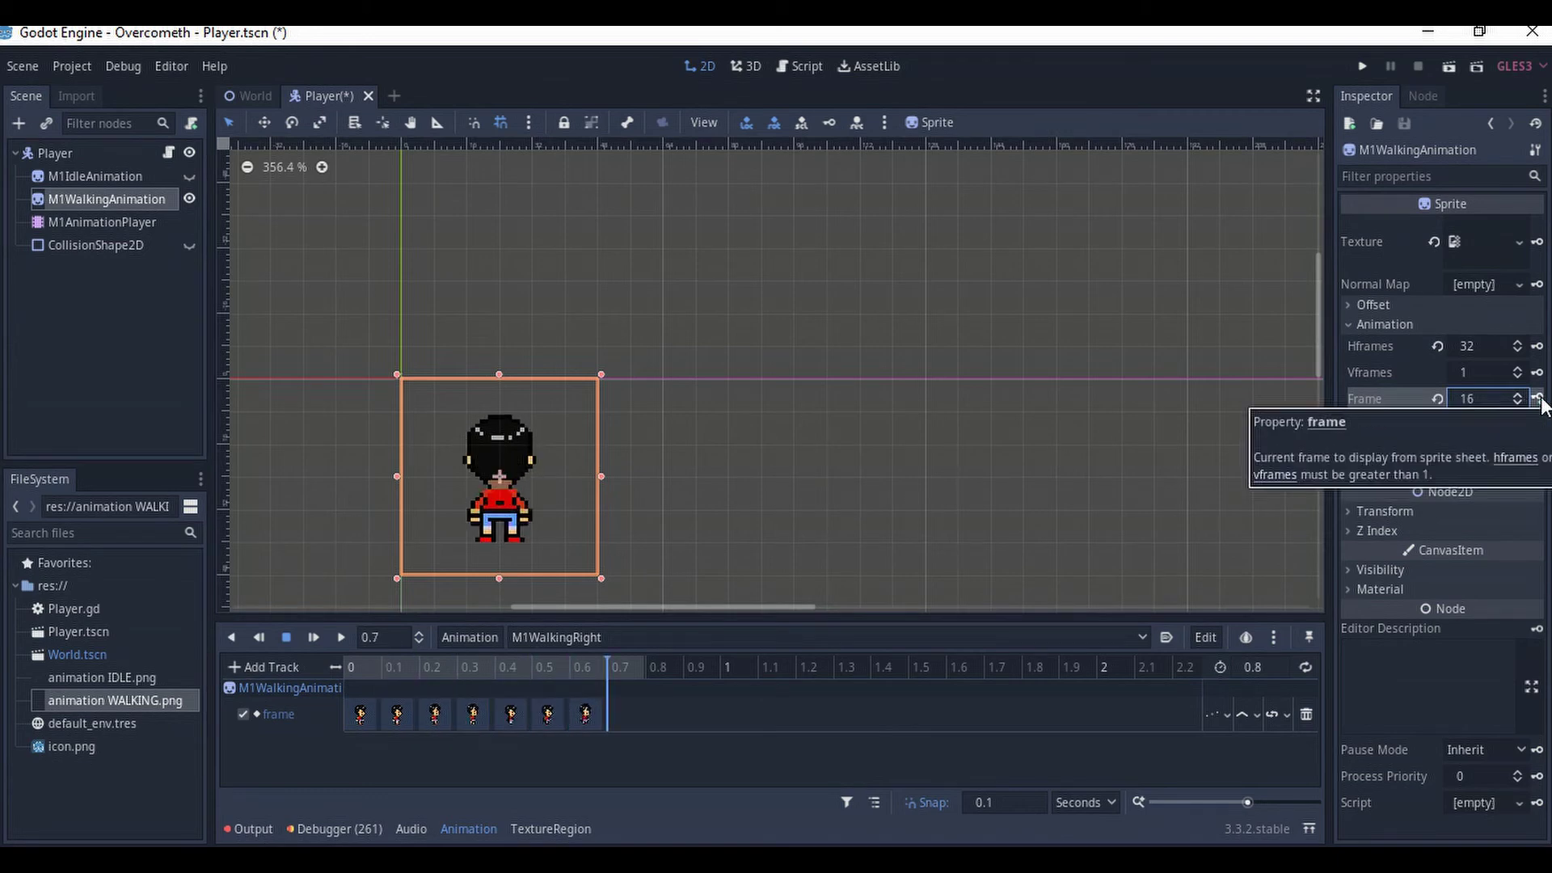
- Set the sprite to frame 8 and key it as the final frame at 0.7
{"action": "left_click", "coordinate": [1519, 403]}
{"action": "left_click", "coordinate": [1519, 403]}
{"action": "left_click", "coordinate": [1519, 403]}
{"action": "left_click", "coordinate": [1519, 404]}
{"action": "left_click", "coordinate": [1519, 403]}
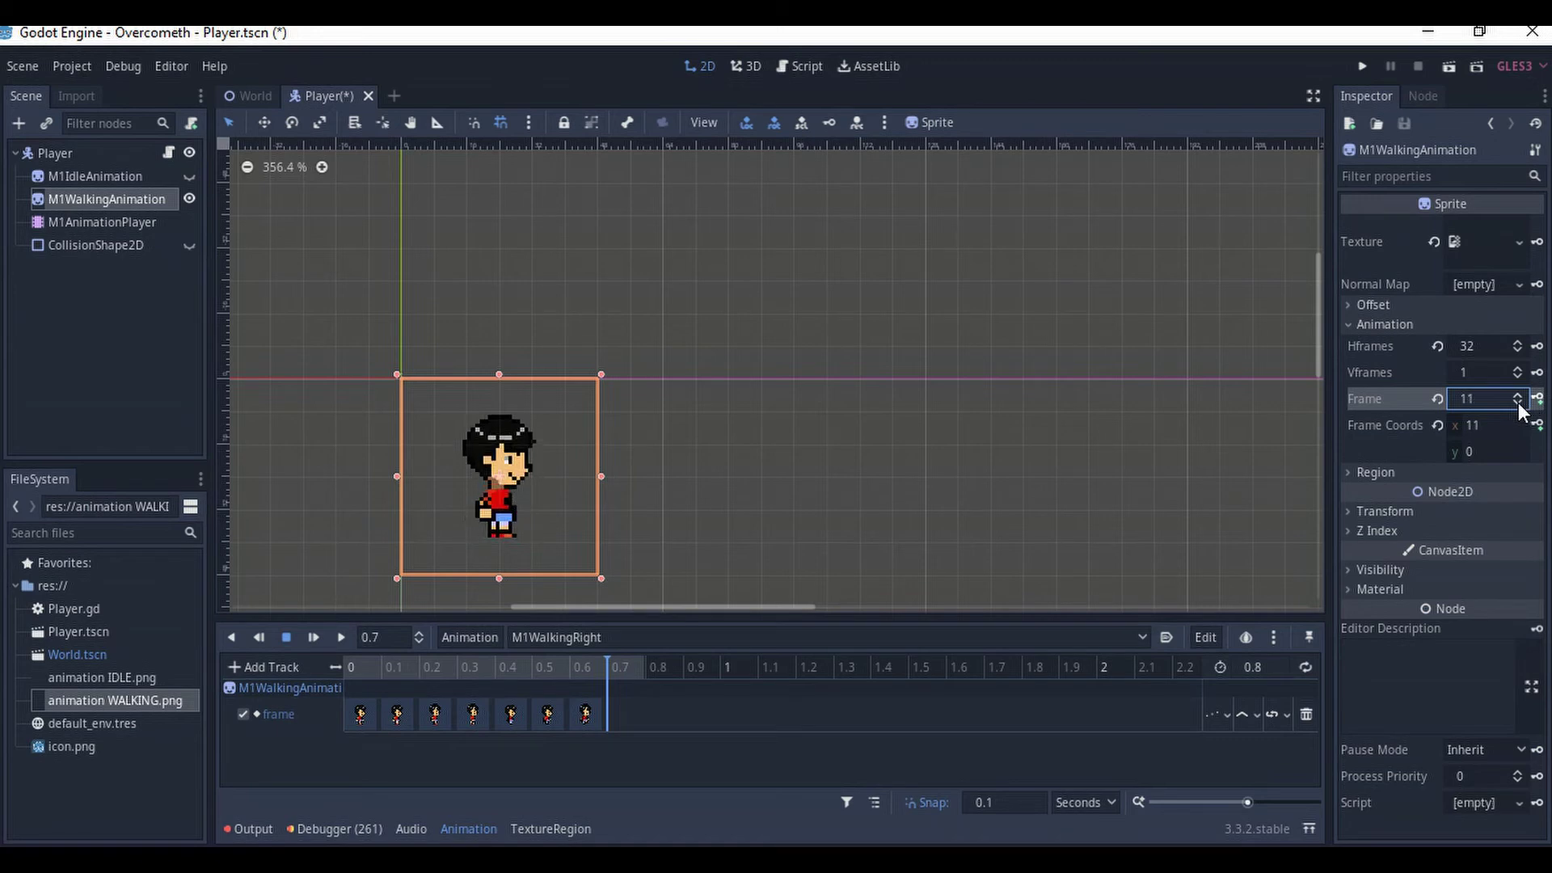
{"action": "left_click", "coordinate": [1519, 403]}
{"action": "left_click", "coordinate": [1519, 404]}
{"action": "left_click", "coordinate": [1519, 404]}
{"action": "left_click", "coordinate": [1519, 403]}
{"action": "left_click", "coordinate": [1519, 396]}
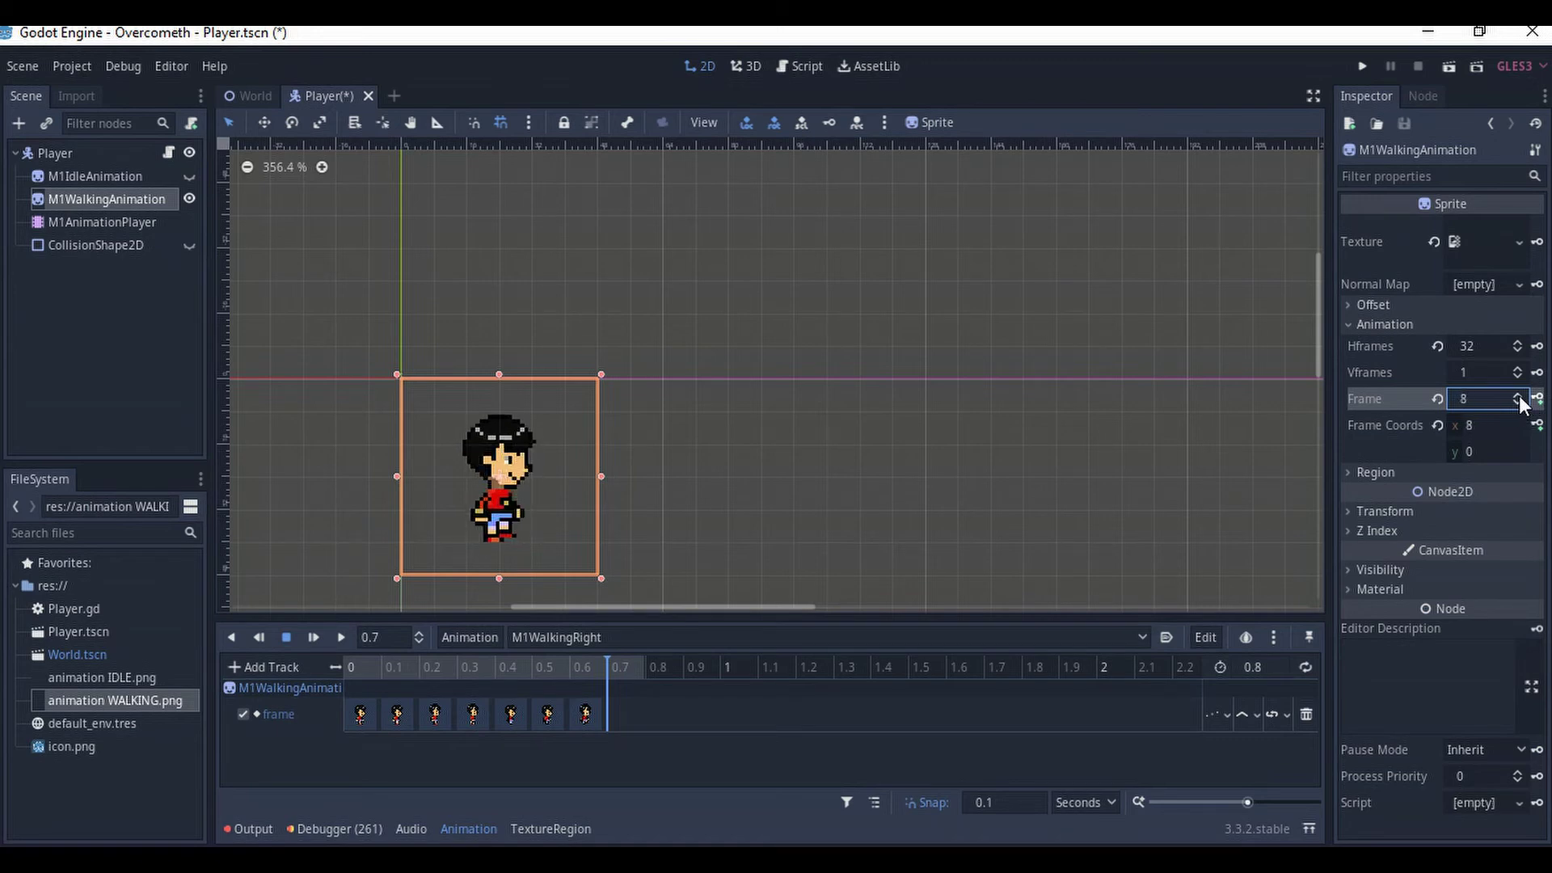
{"action": "left_click", "coordinate": [1538, 398]}
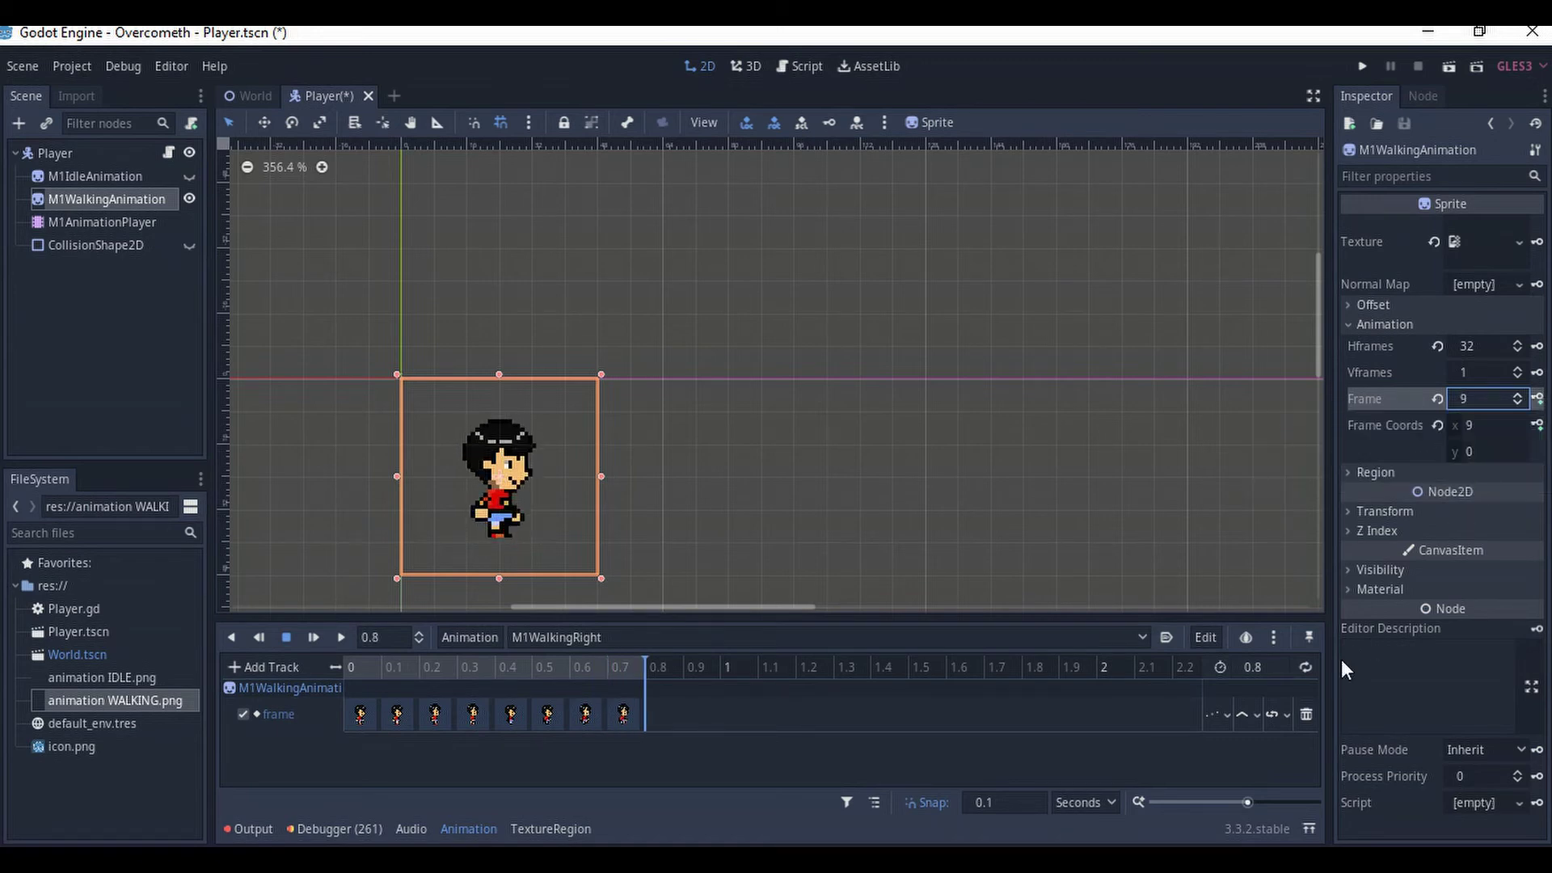
- Enable looping on M1WalkingRight and play it back to preview the walk
{"action": "left_click", "coordinate": [1304, 666]}
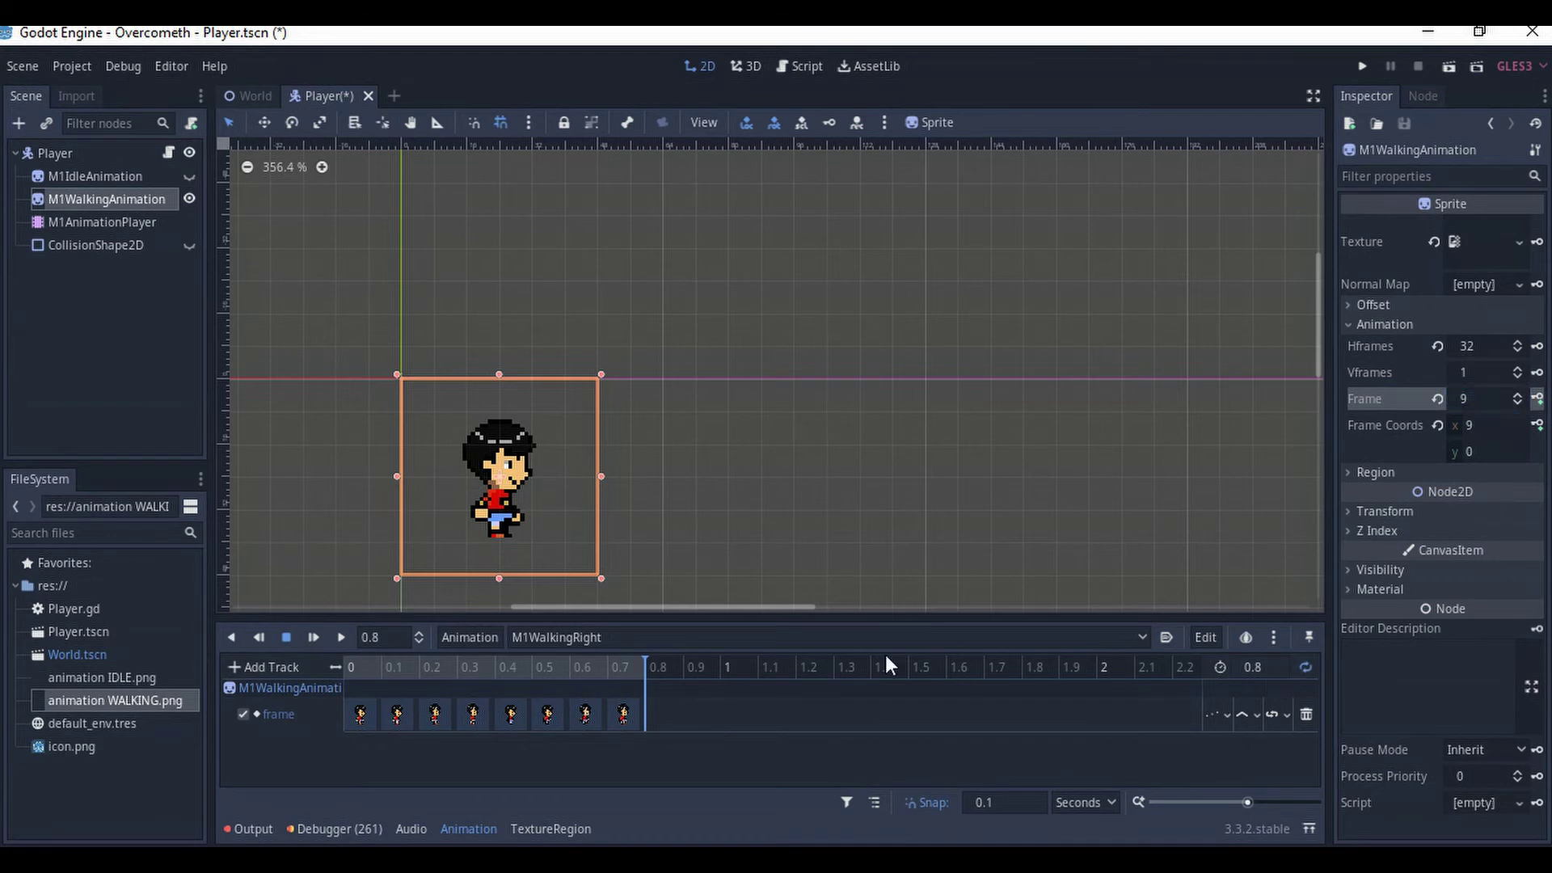
{"action": "left_click", "coordinate": [338, 632]}
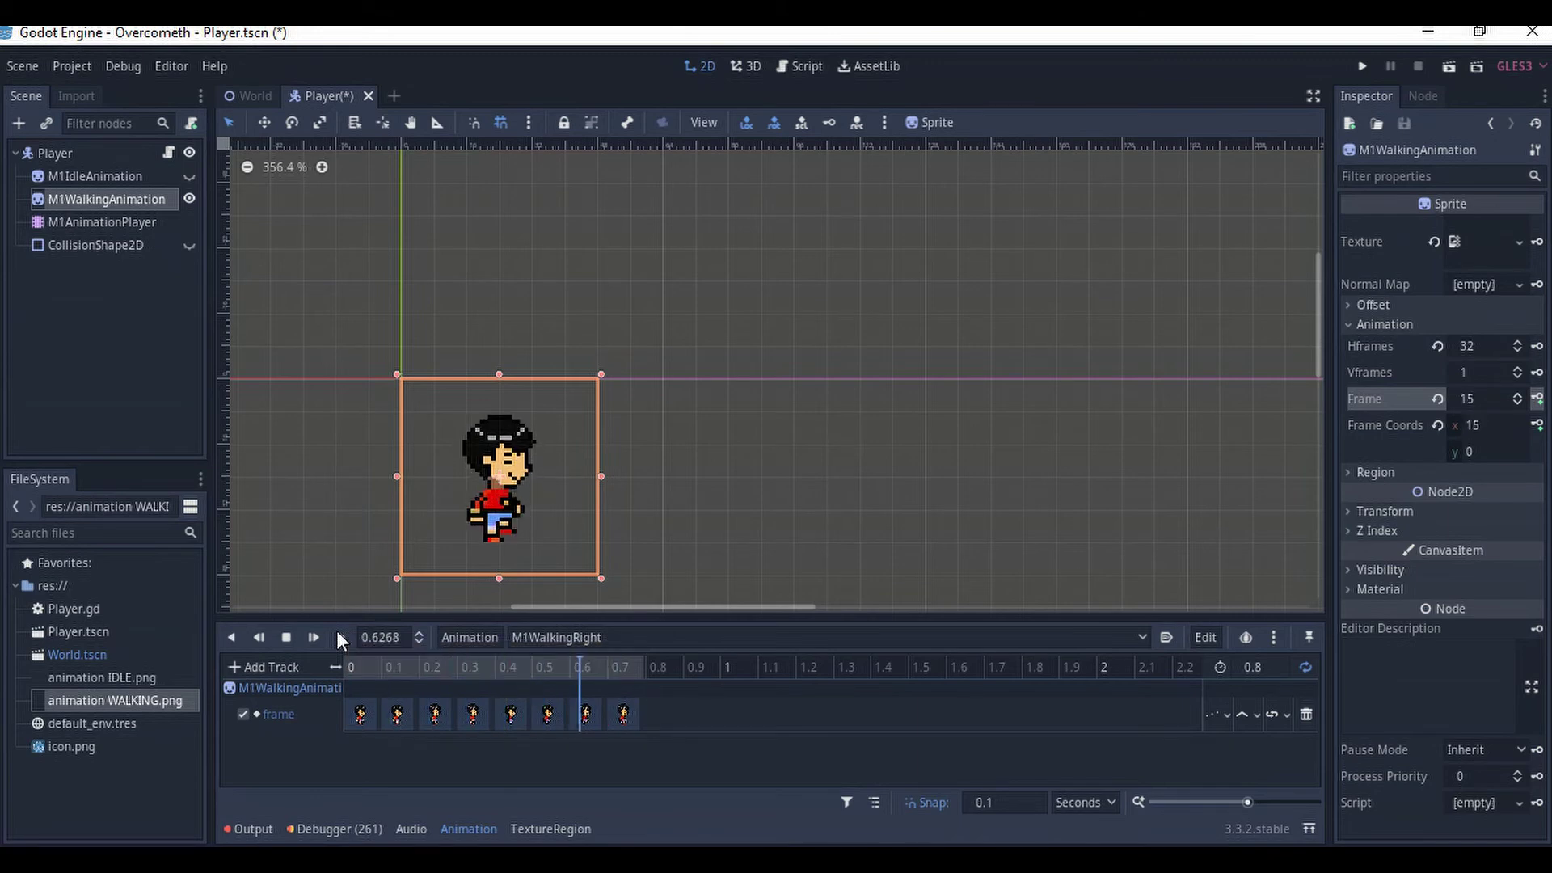
{"action": "left_click", "coordinate": [285, 638]}
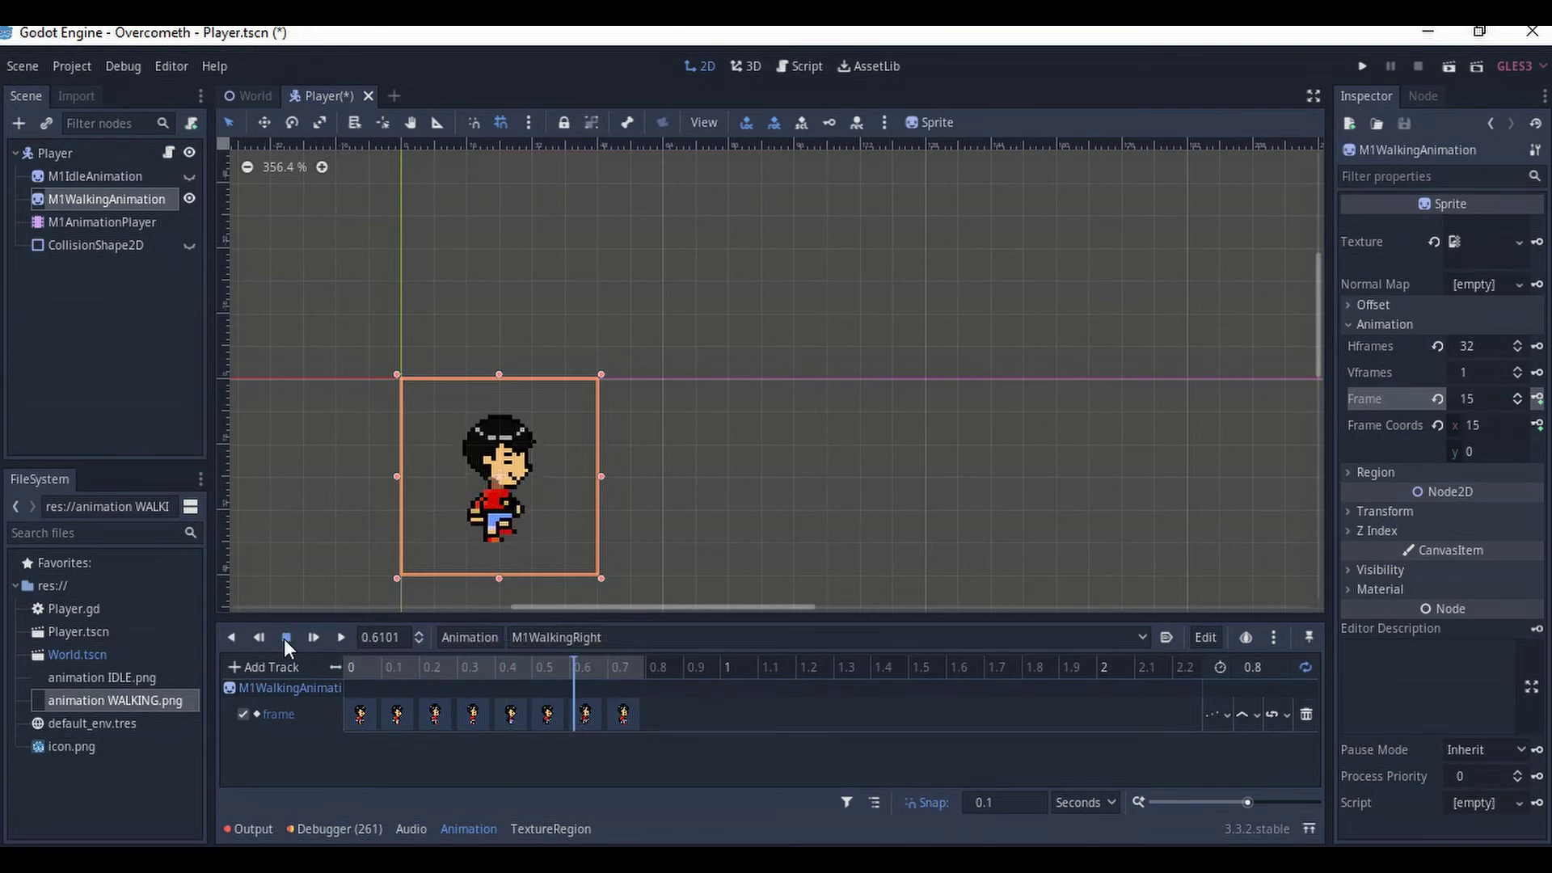
{"action": "left_click", "coordinate": [351, 669]}
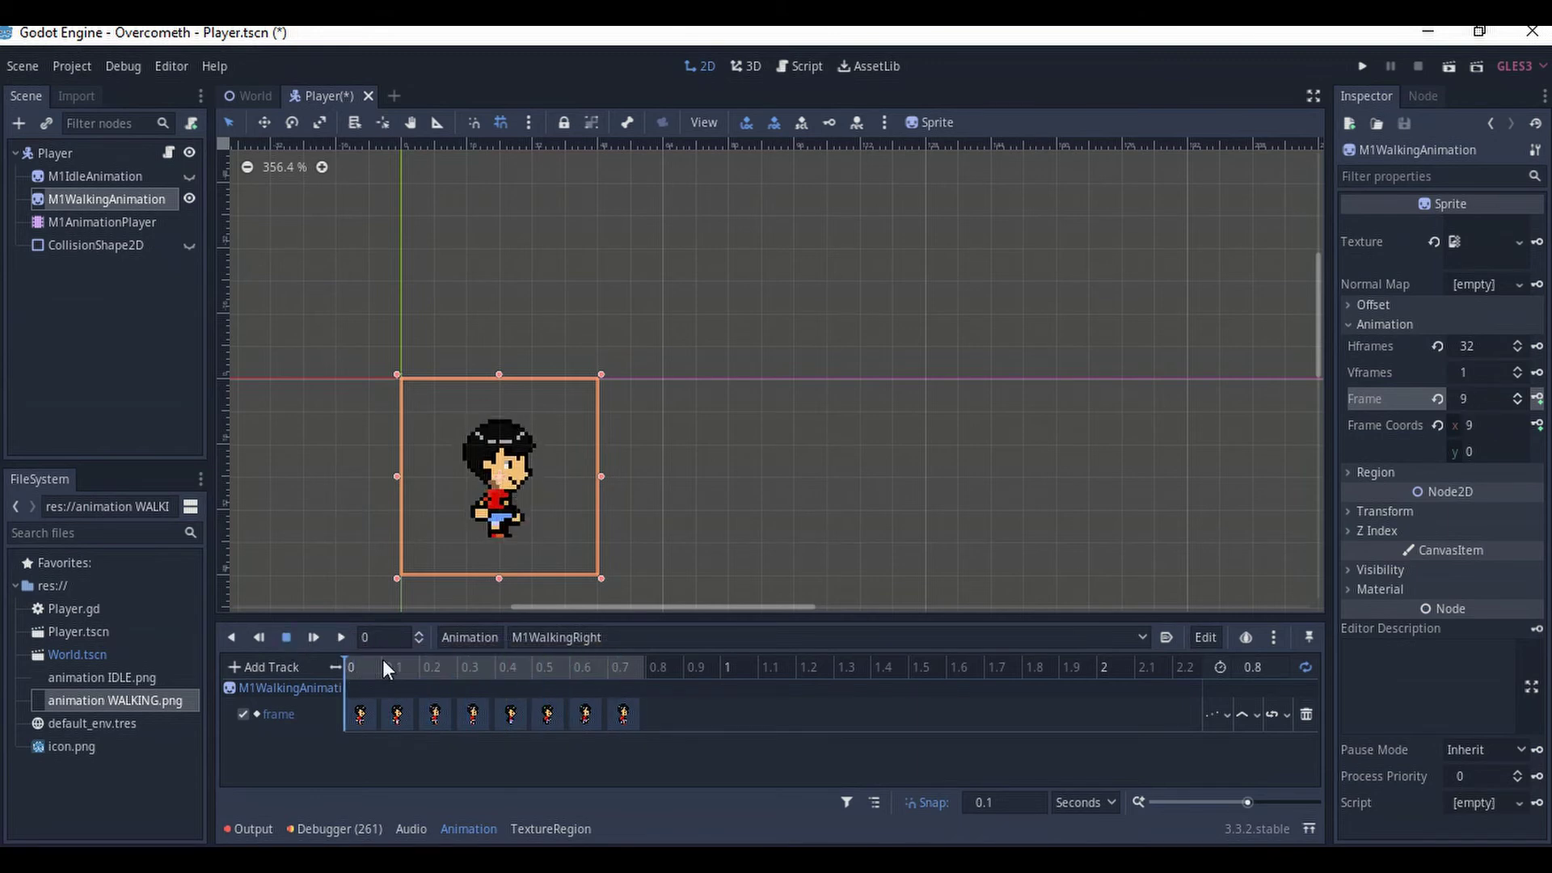
{"action": "left_click", "coordinate": [468, 639]}
- Create the M1WalkingBack animation and set its length to 0.8 seconds
{"action": "left_click", "coordinate": [494, 548]}
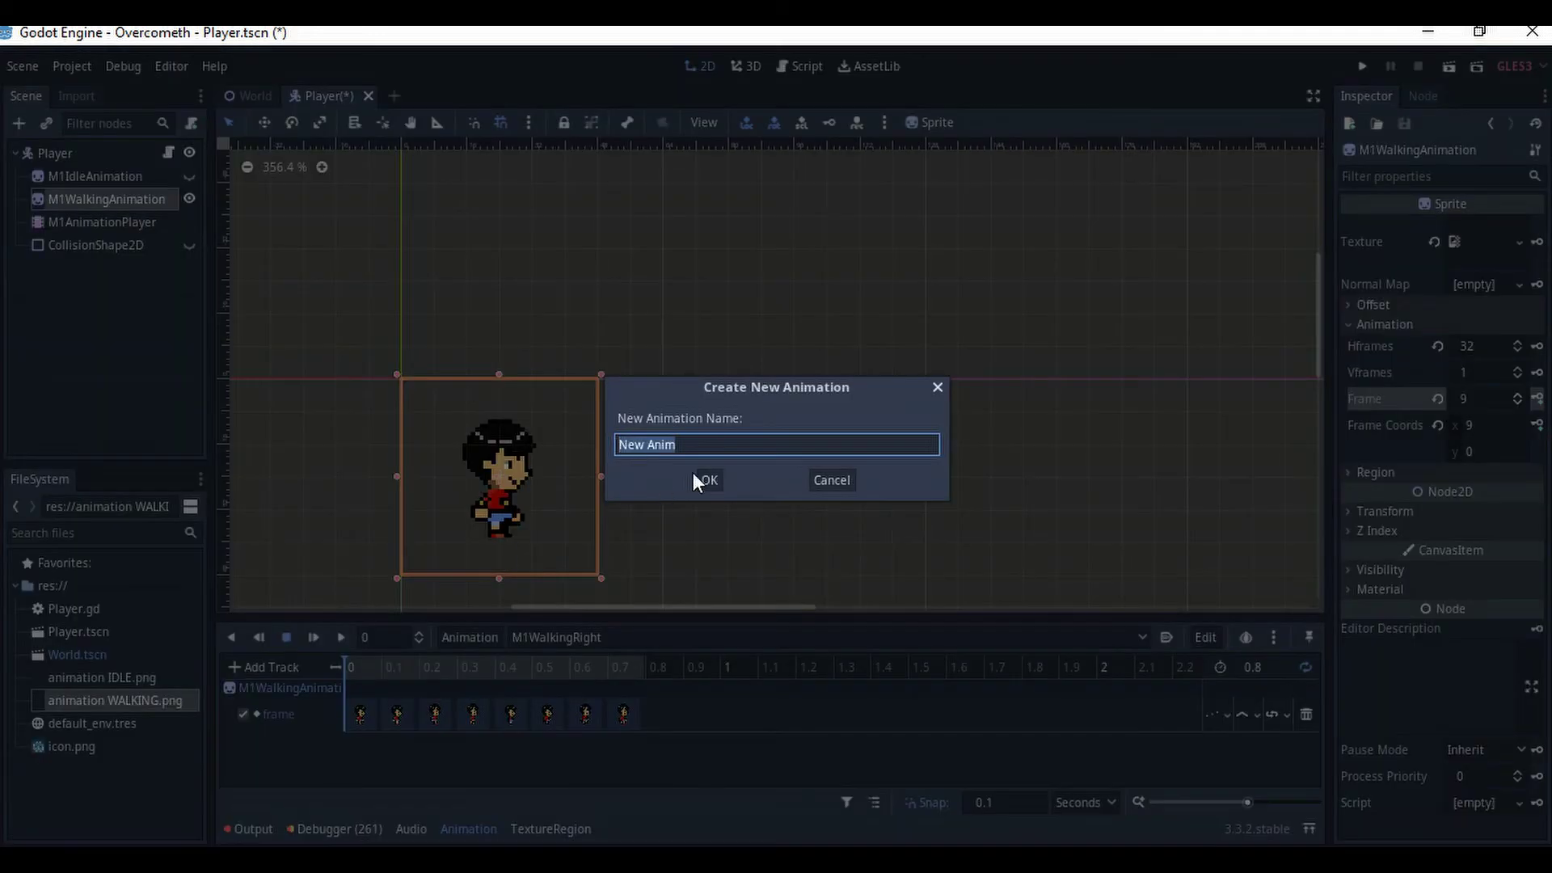
{"action": "type", "text": "M1WalkingBack"}
{"action": "left_click", "coordinate": [695, 480]}
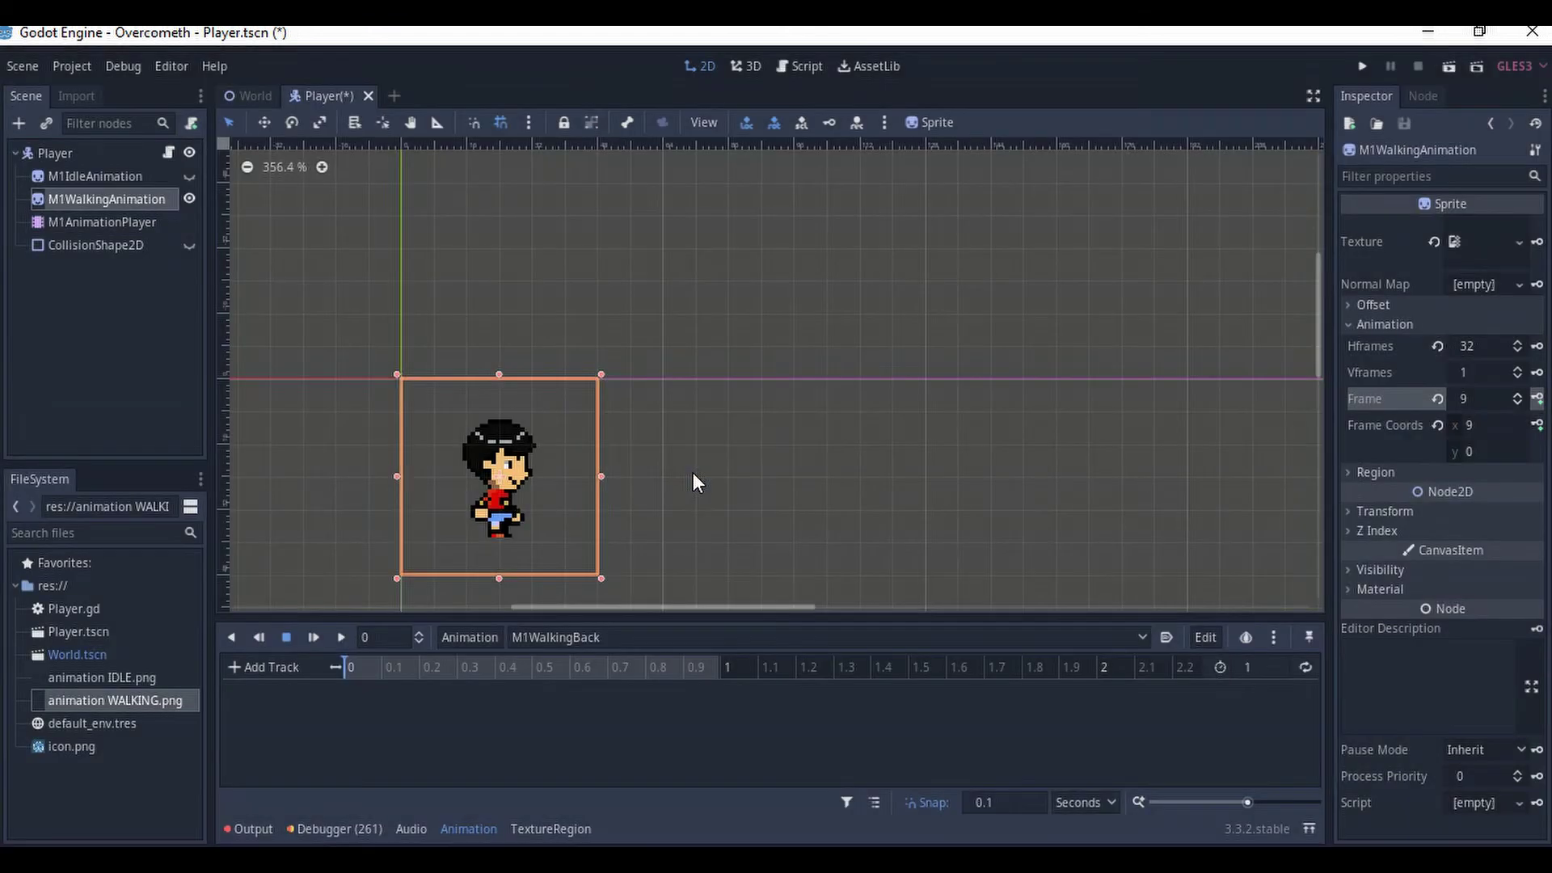
{"action": "left_click", "coordinate": [1264, 668]}
{"action": "type", "text": "0.8"}
{"action": "key", "text": "Return"}
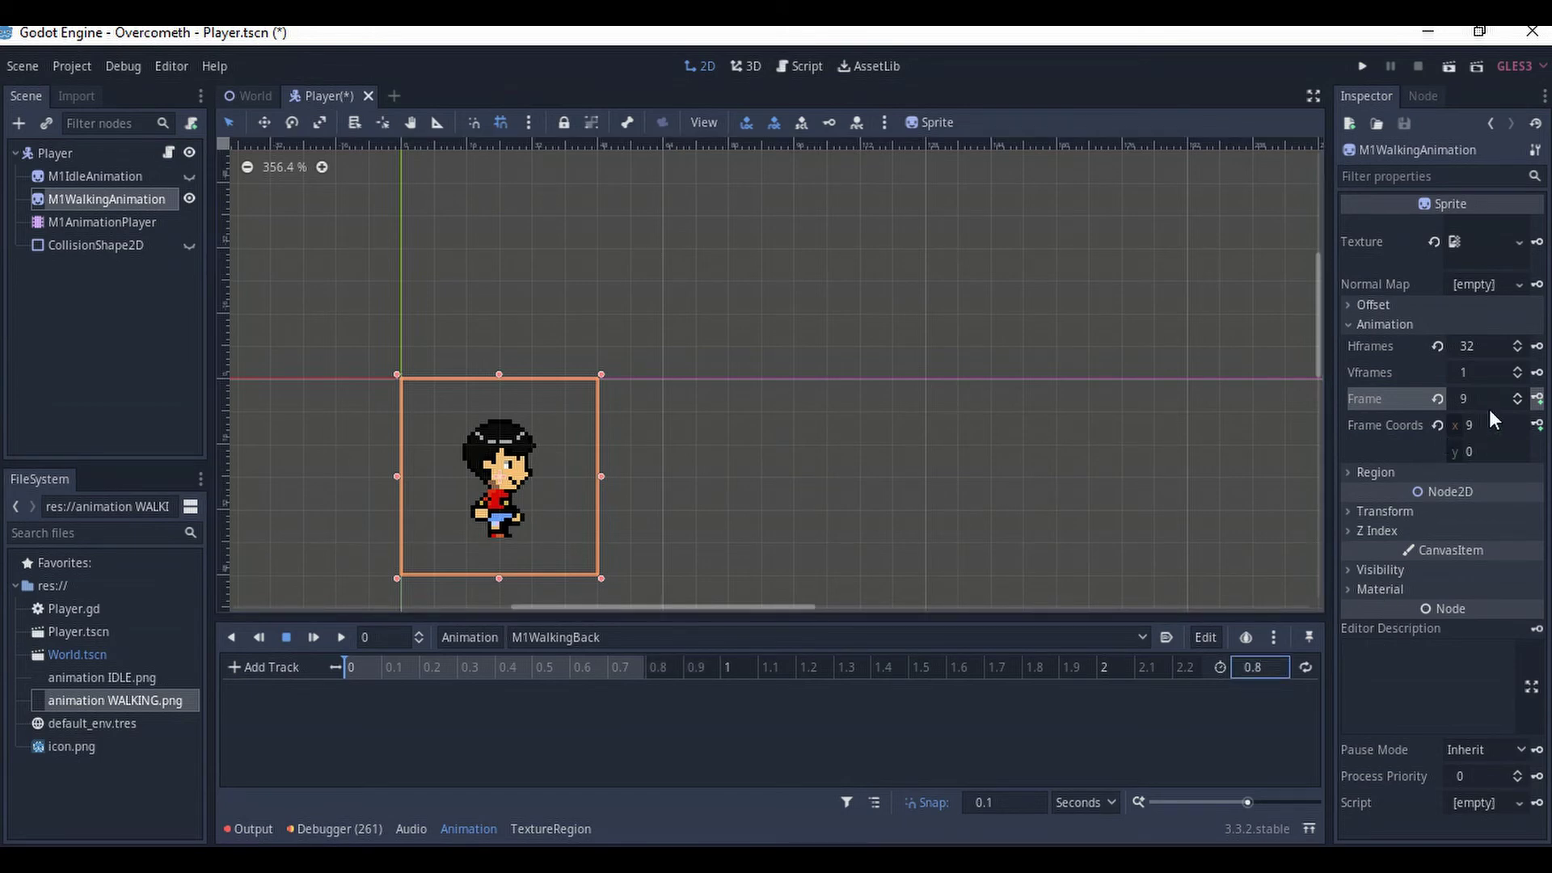
- Set the sprite to back-walk frame 17 and key it at 0 to create the Frame track
{"action": "left_click", "coordinate": [1516, 395]}
{"action": "left_click", "coordinate": [1517, 395]}
{"action": "left_click", "coordinate": [1516, 395]}
{"action": "left_click", "coordinate": [1517, 395]}
{"action": "left_click", "coordinate": [1516, 396]}
{"action": "left_click", "coordinate": [1516, 395]}
{"action": "left_click", "coordinate": [1517, 395]}
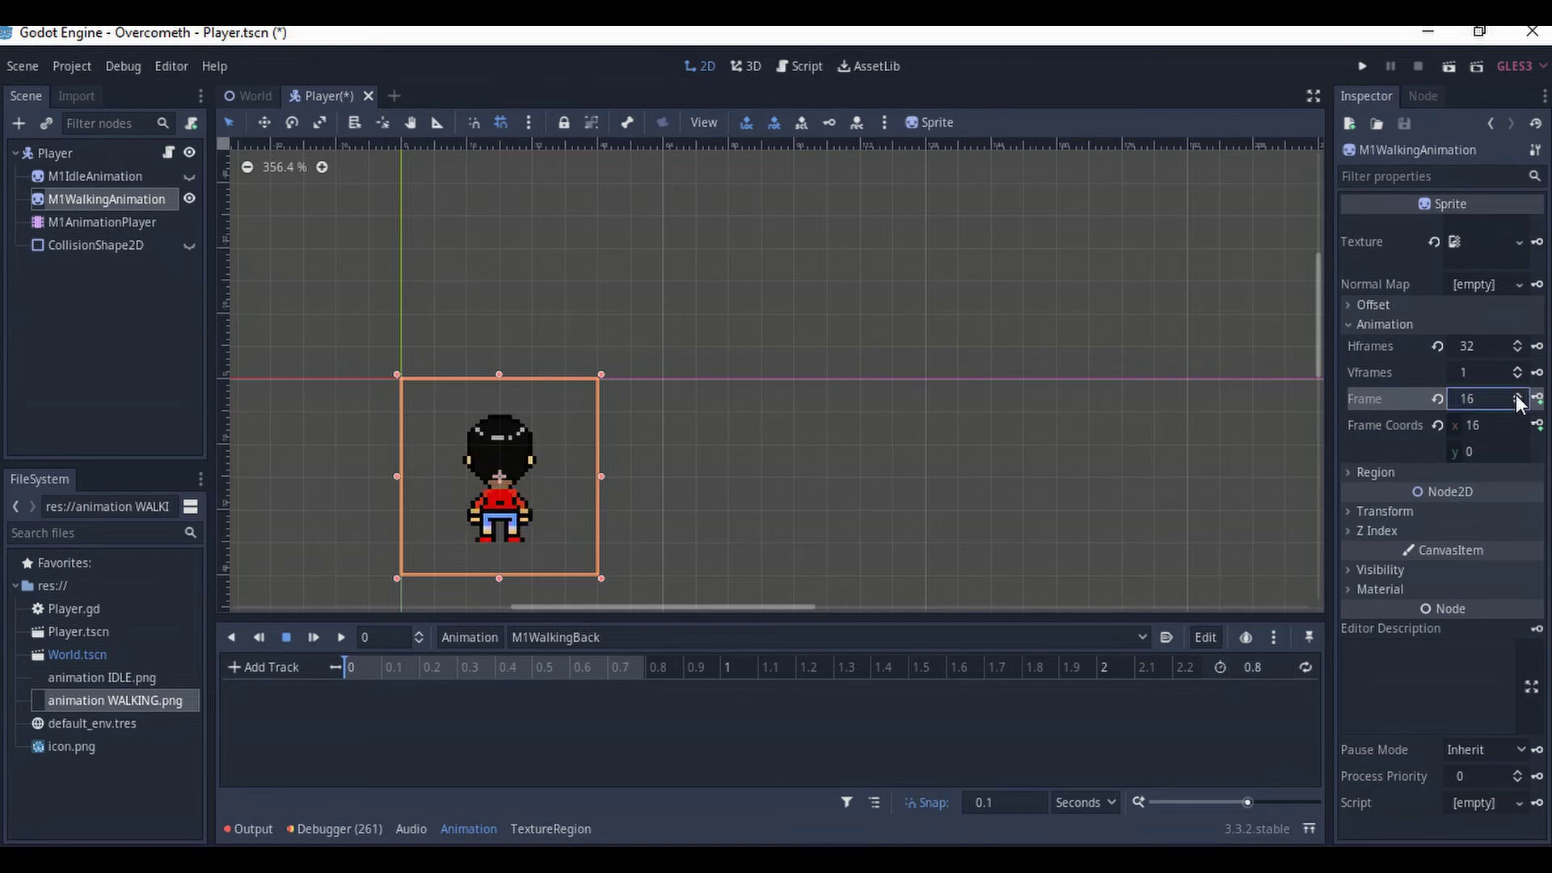
{"action": "left_click", "coordinate": [1518, 402]}
{"action": "left_click", "coordinate": [1517, 396]}
{"action": "left_click", "coordinate": [1518, 395]}
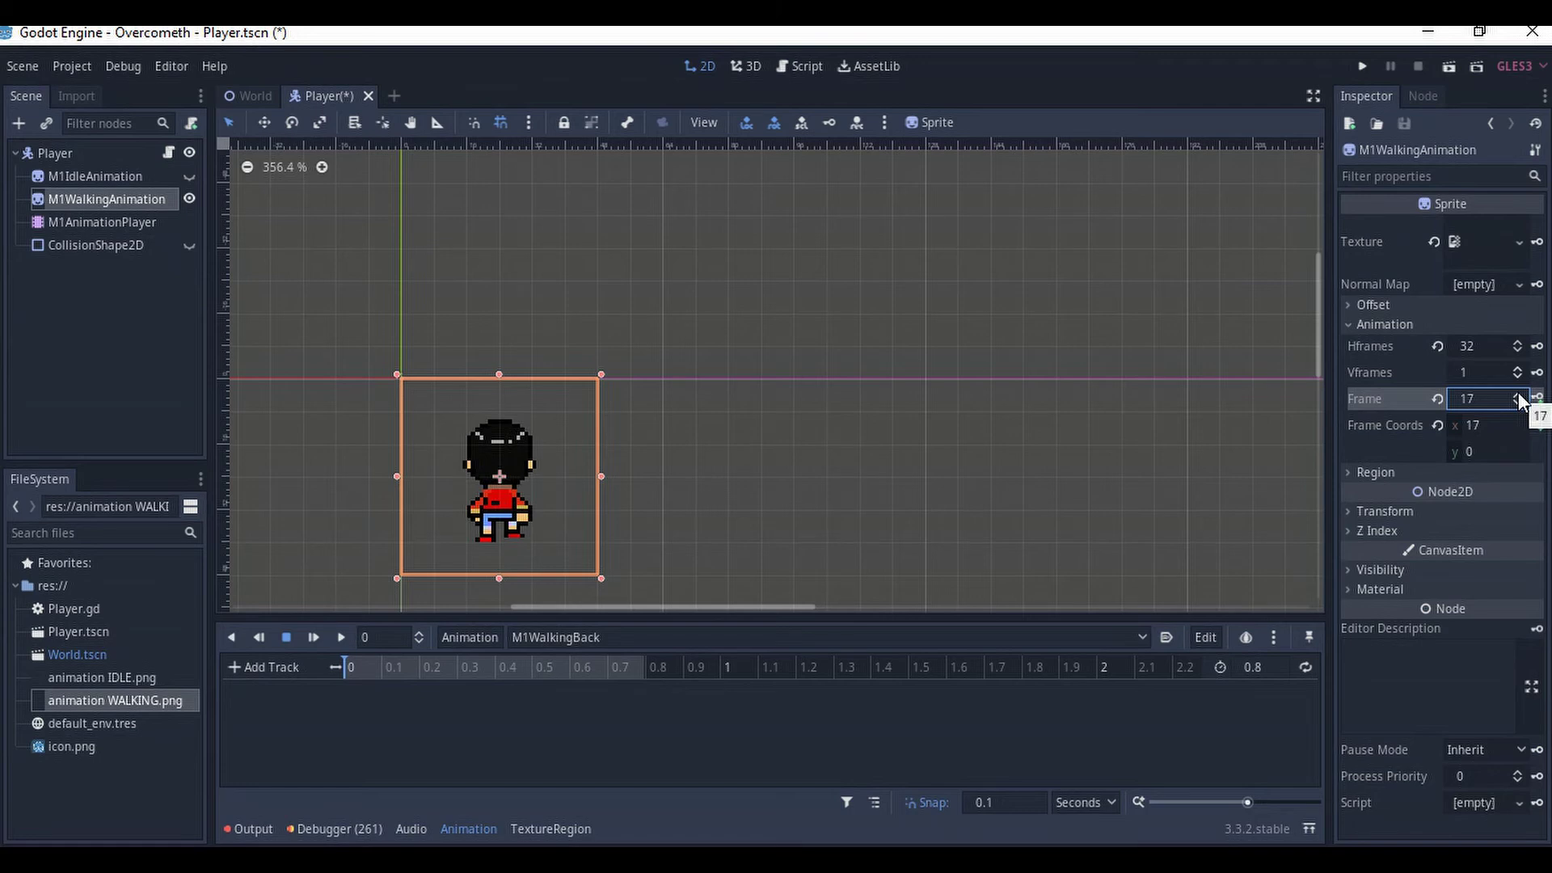
{"action": "left_click", "coordinate": [1518, 404]}
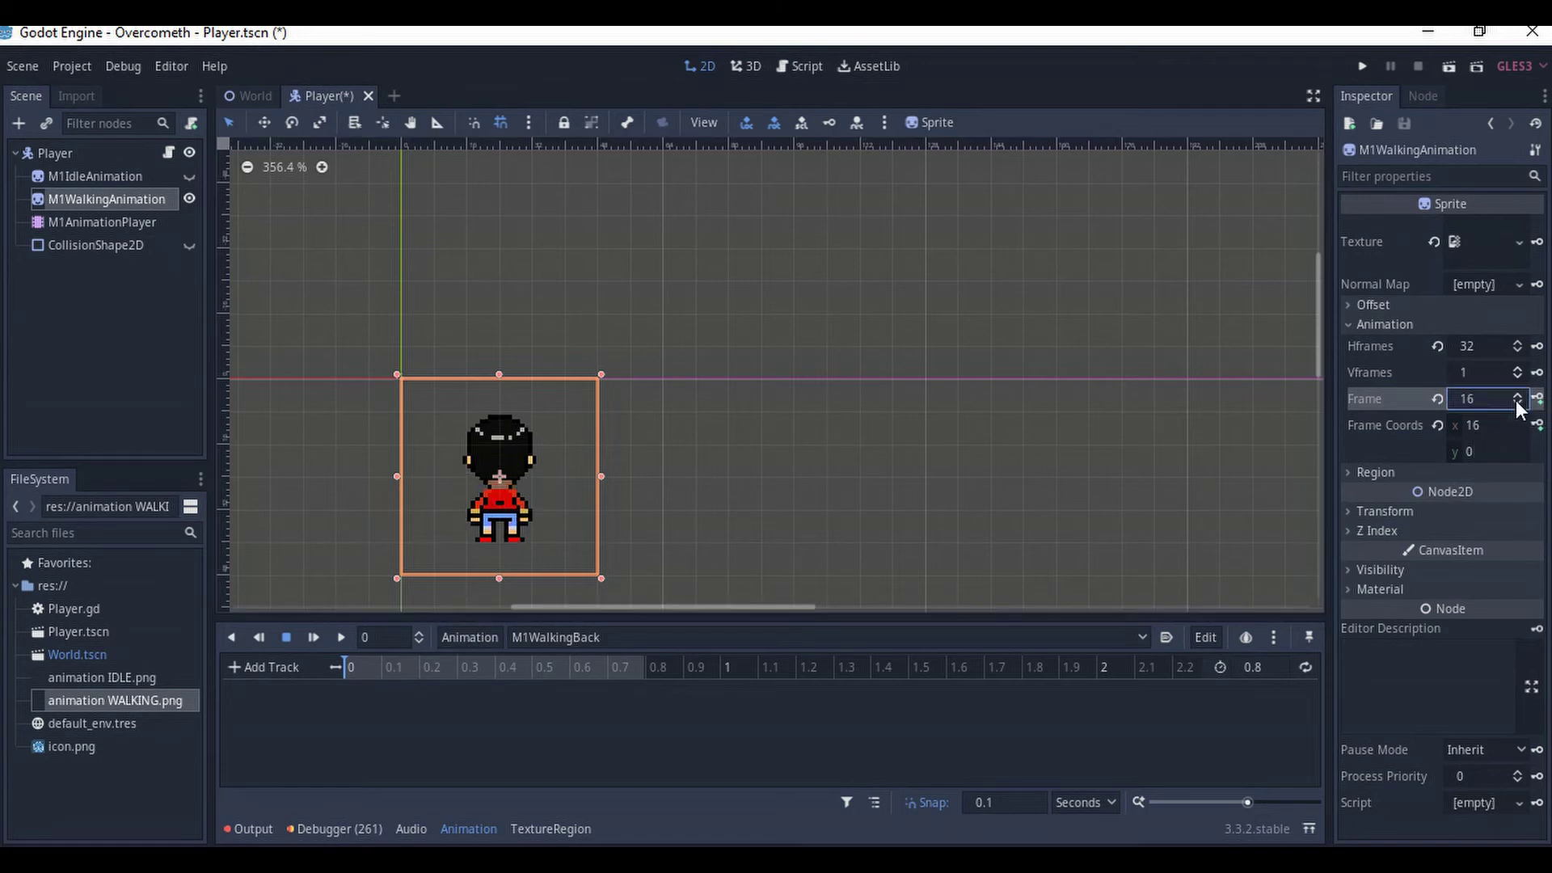
{"action": "left_click", "coordinate": [1517, 404]}
{"action": "left_click", "coordinate": [1519, 395]}
{"action": "left_click", "coordinate": [1519, 395]}
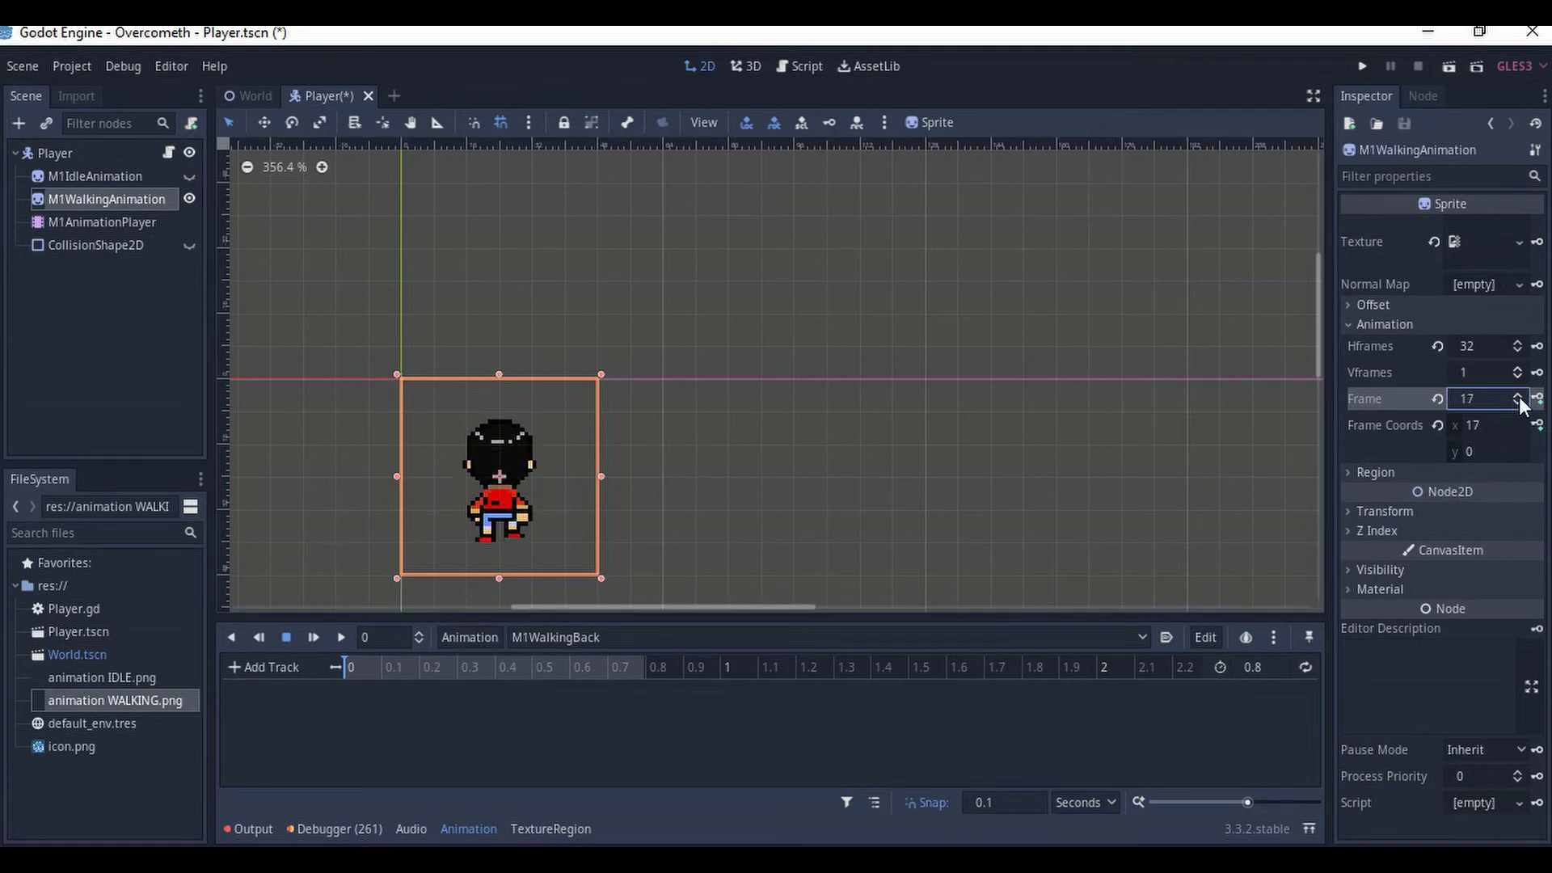
{"action": "left_click", "coordinate": [1537, 398]}
{"action": "left_click", "coordinate": [720, 477]}
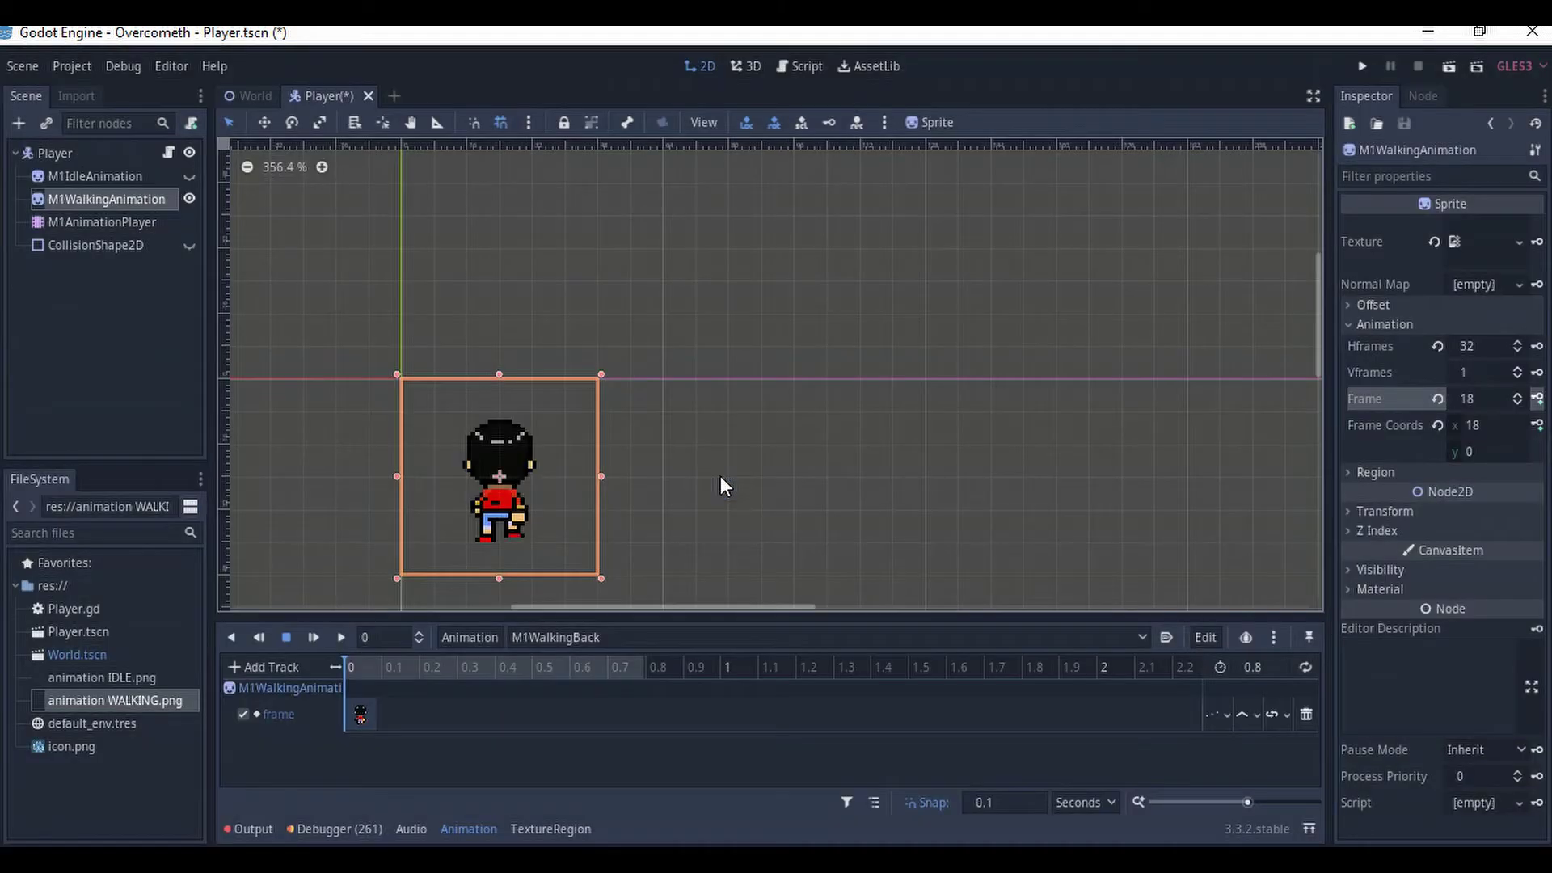
- Key the remaining back-walk frames up to 24 at 0.1-second steps through 0.7
{"action": "left_click", "coordinate": [380, 668]}
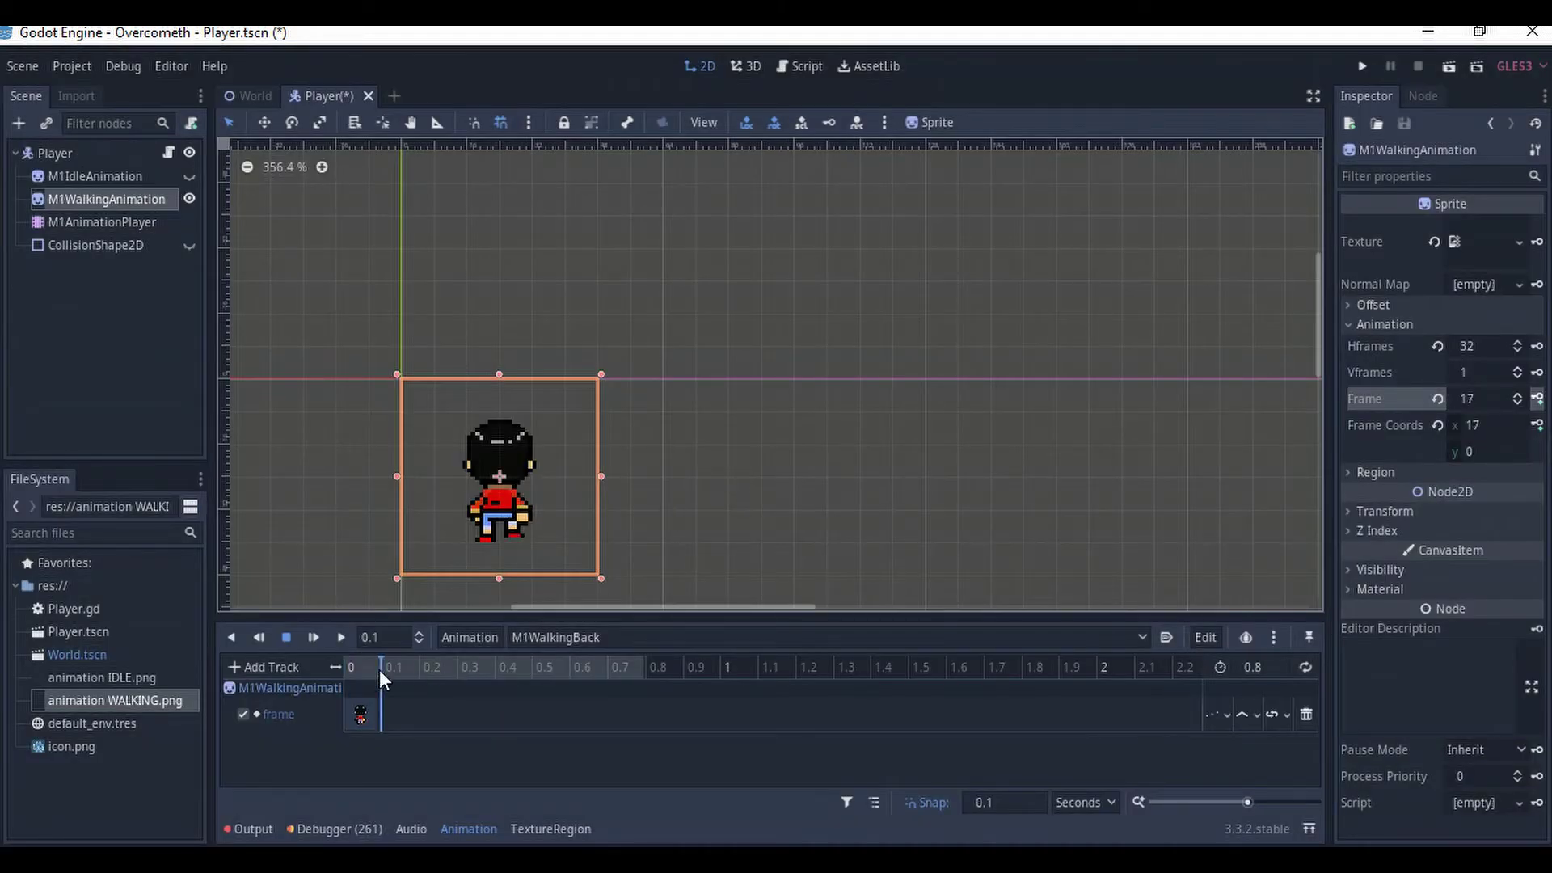
{"action": "left_click", "coordinate": [1518, 404]}
{"action": "left_click", "coordinate": [1519, 393]}
{"action": "left_click", "coordinate": [1518, 394]}
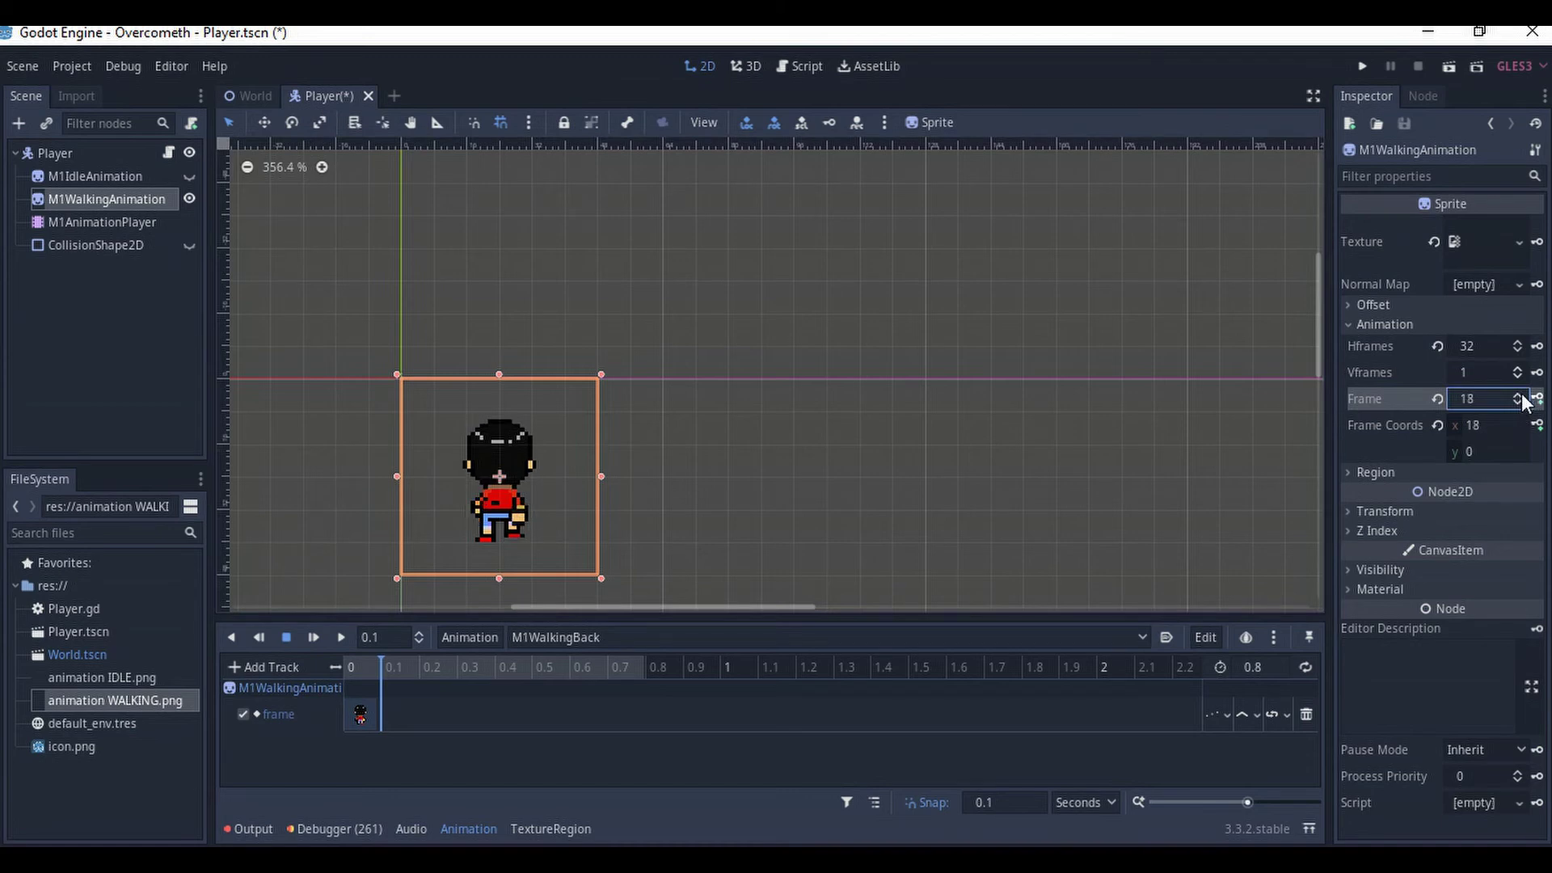
{"action": "left_click", "coordinate": [1536, 400]}
{"action": "left_click", "coordinate": [1537, 400]}
{"action": "left_click", "coordinate": [1537, 400]}
{"action": "left_click", "coordinate": [1537, 400]}
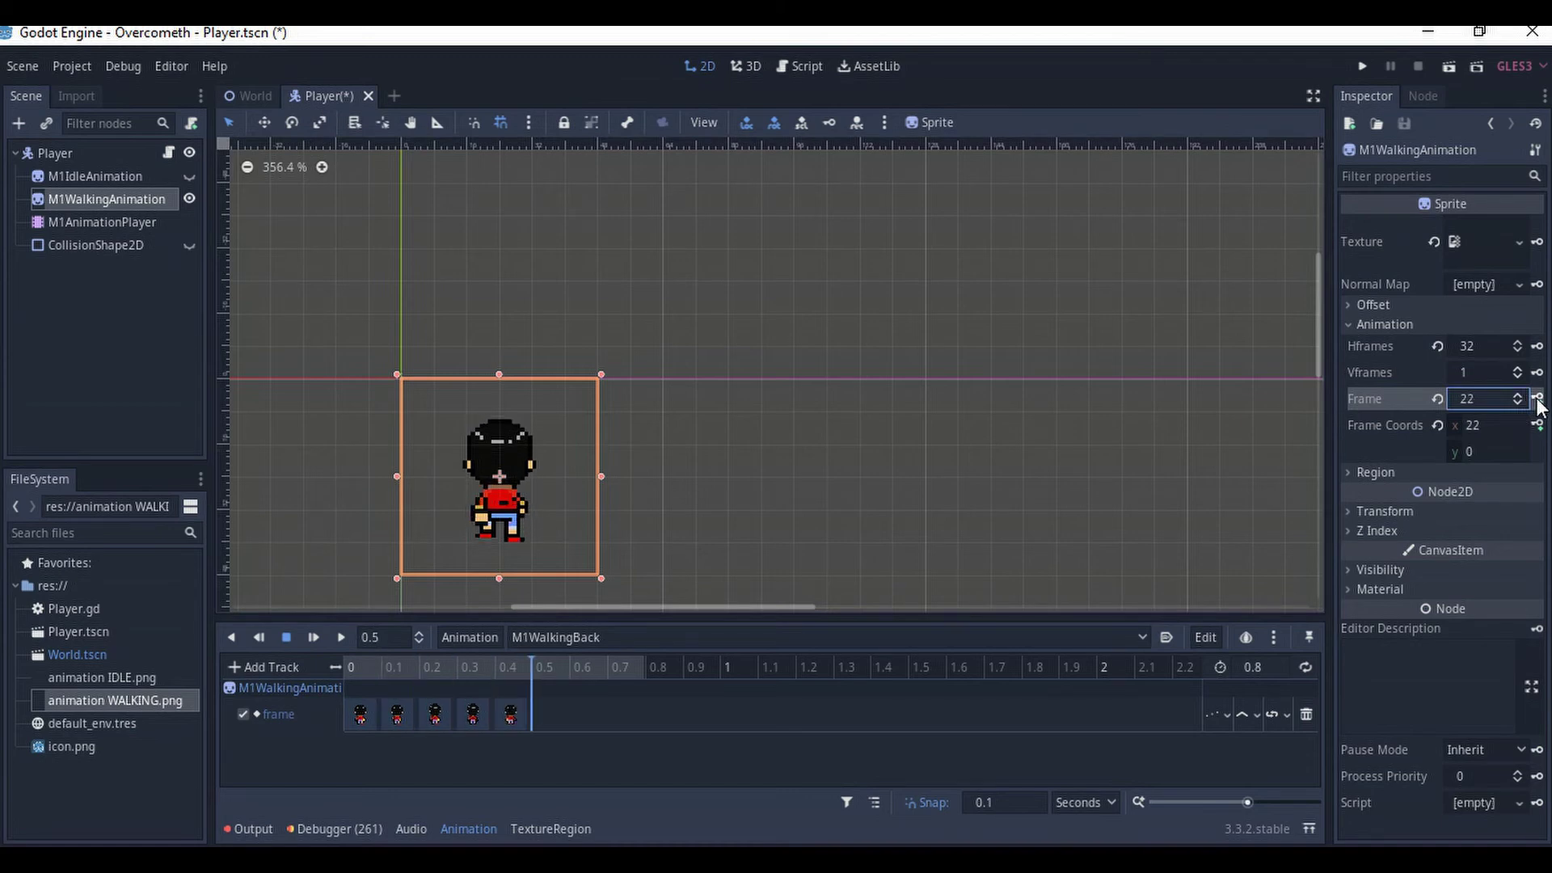
{"action": "left_click", "coordinate": [1537, 399]}
{"action": "left_click", "coordinate": [1537, 399]}
{"action": "left_click", "coordinate": [1518, 404]}
{"action": "left_click", "coordinate": [1518, 404]}
{"action": "left_click", "coordinate": [1518, 405]}
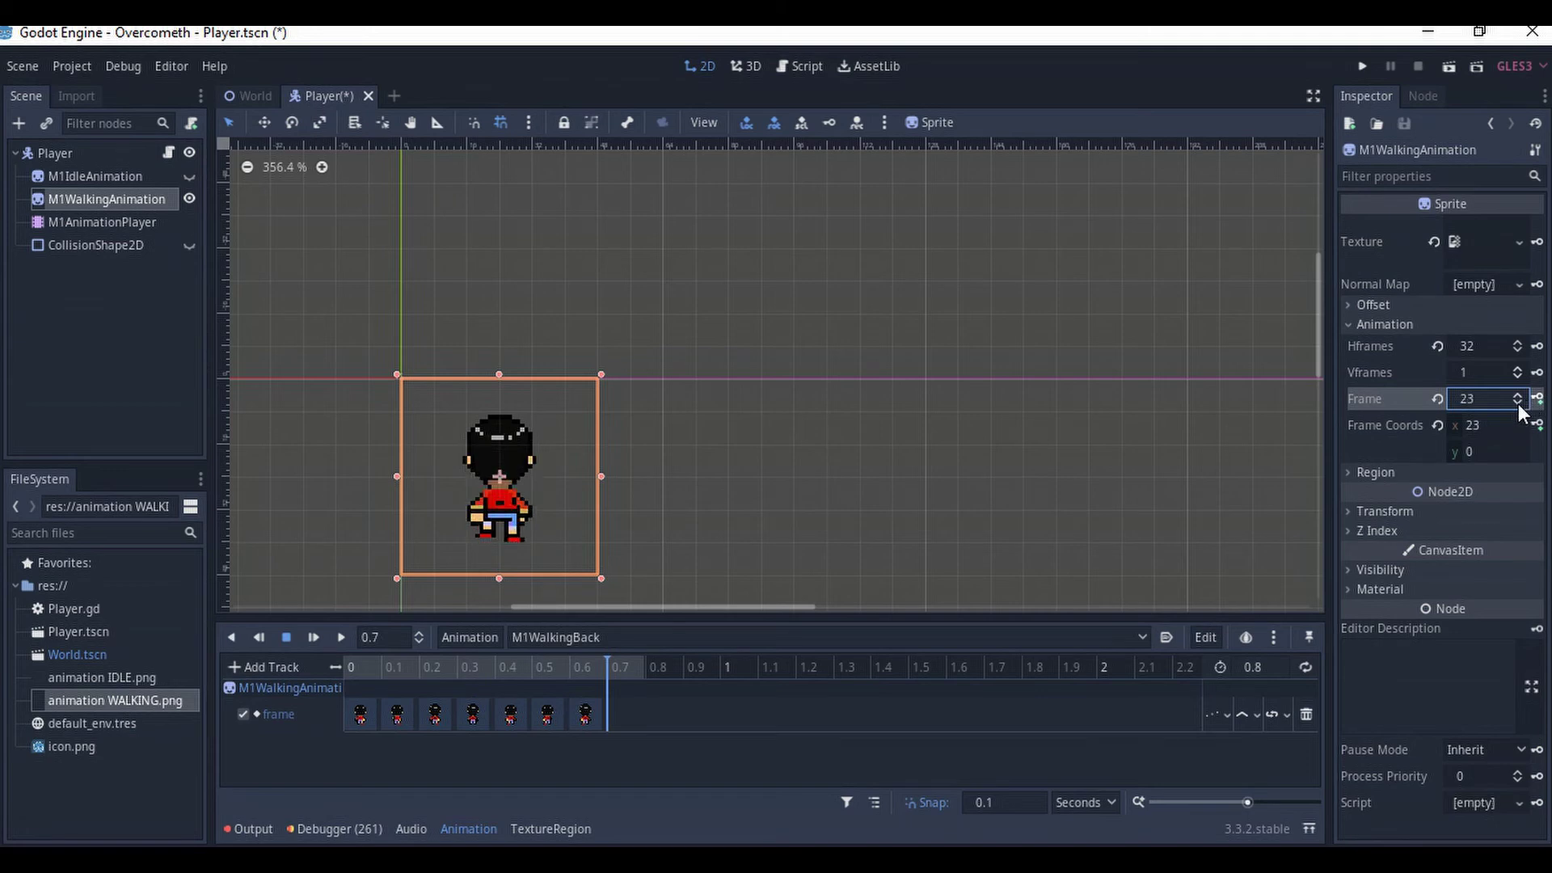
{"action": "left_click", "coordinate": [1518, 404]}
{"action": "left_click", "coordinate": [1518, 404]}
{"action": "left_click", "coordinate": [1518, 404]}
{"action": "left_click", "coordinate": [1518, 405]}
{"action": "left_click", "coordinate": [1519, 404]}
{"action": "left_click", "coordinate": [1518, 394]}
{"action": "left_click", "coordinate": [1537, 399]}
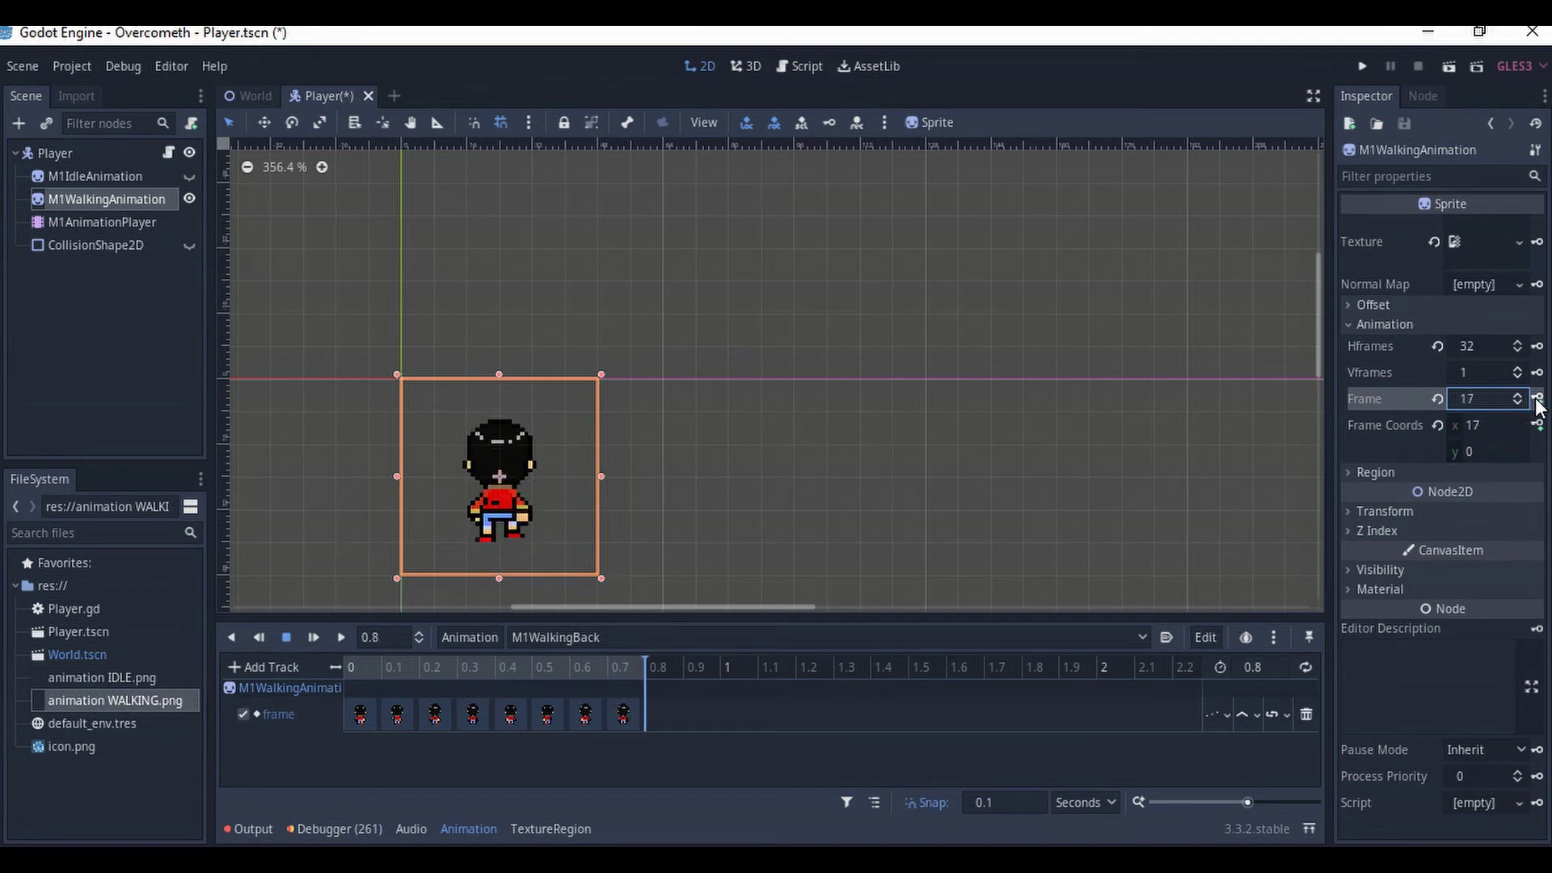
- Enable looping, then play, stop and rewind the animation to preview it
{"action": "left_click", "coordinate": [1300, 662]}
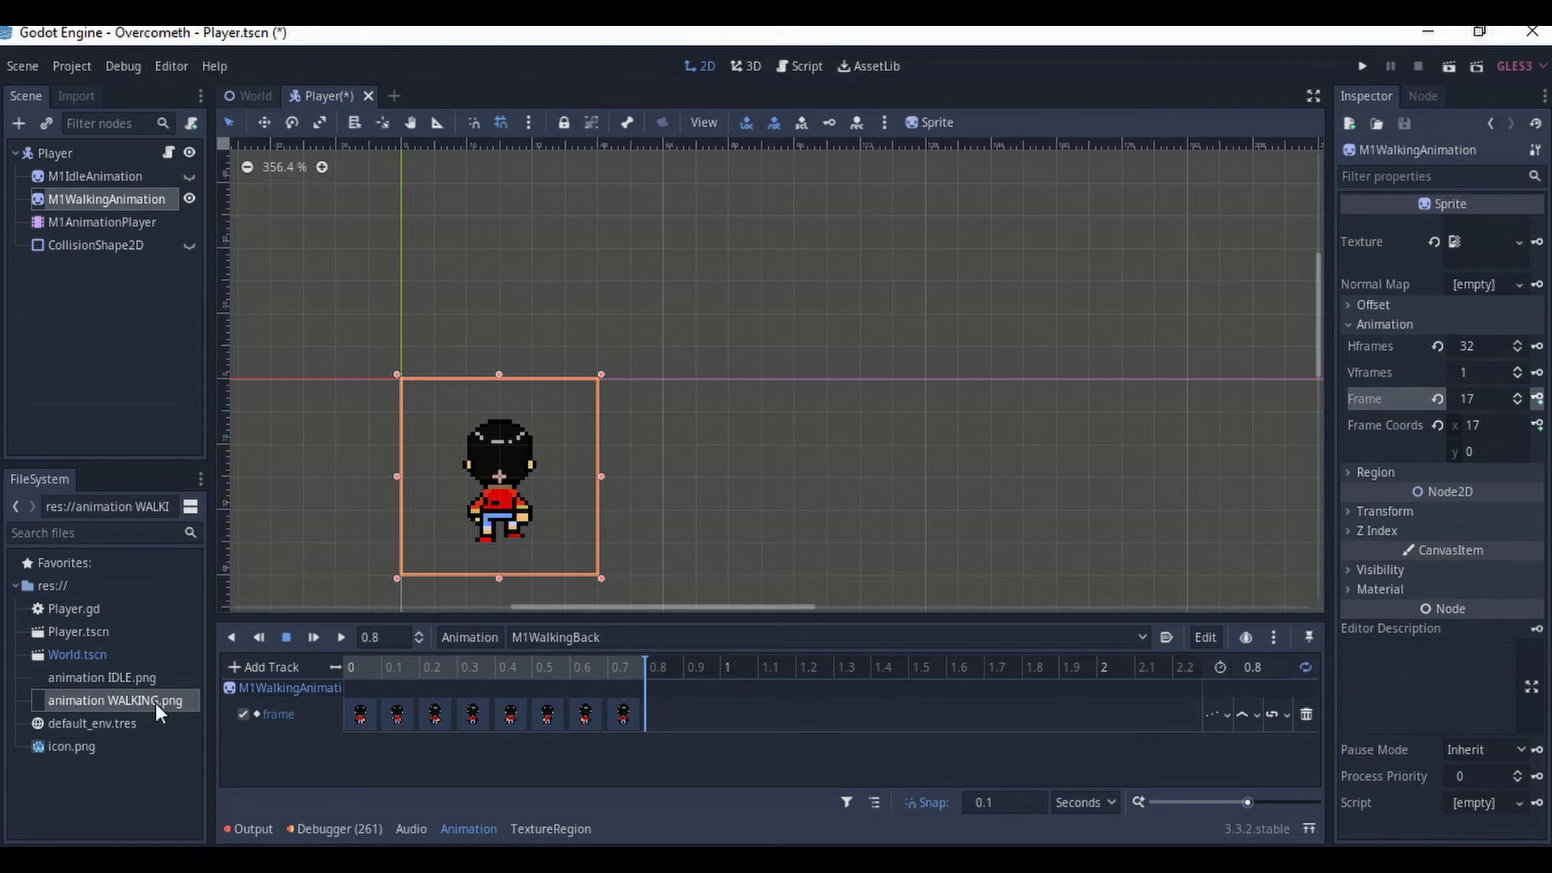
{"action": "left_click", "coordinate": [337, 635]}
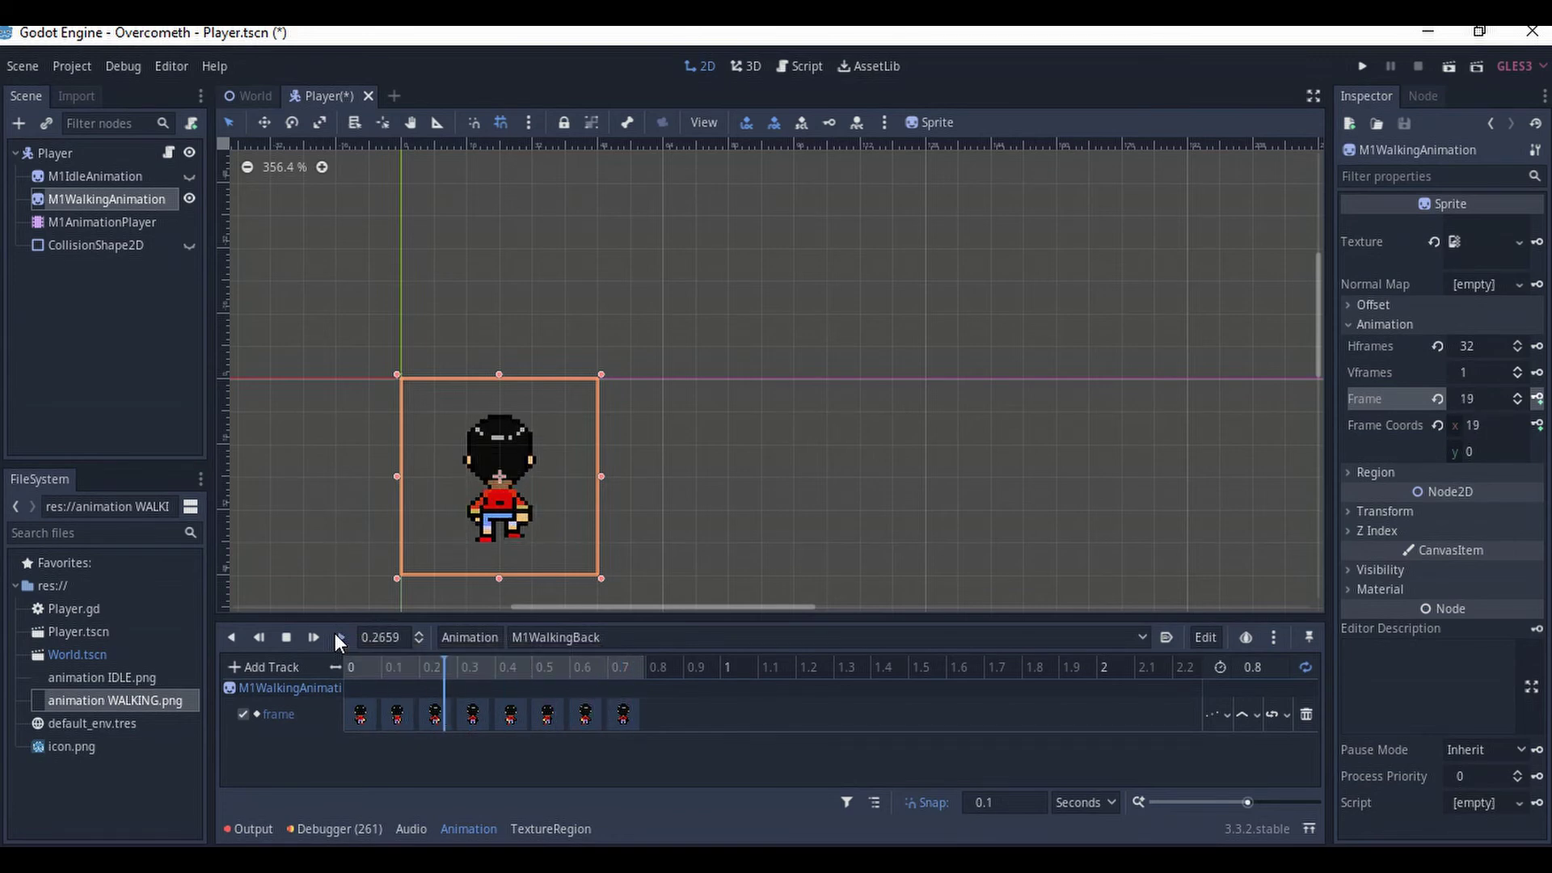
{"action": "left_click", "coordinate": [287, 636]}
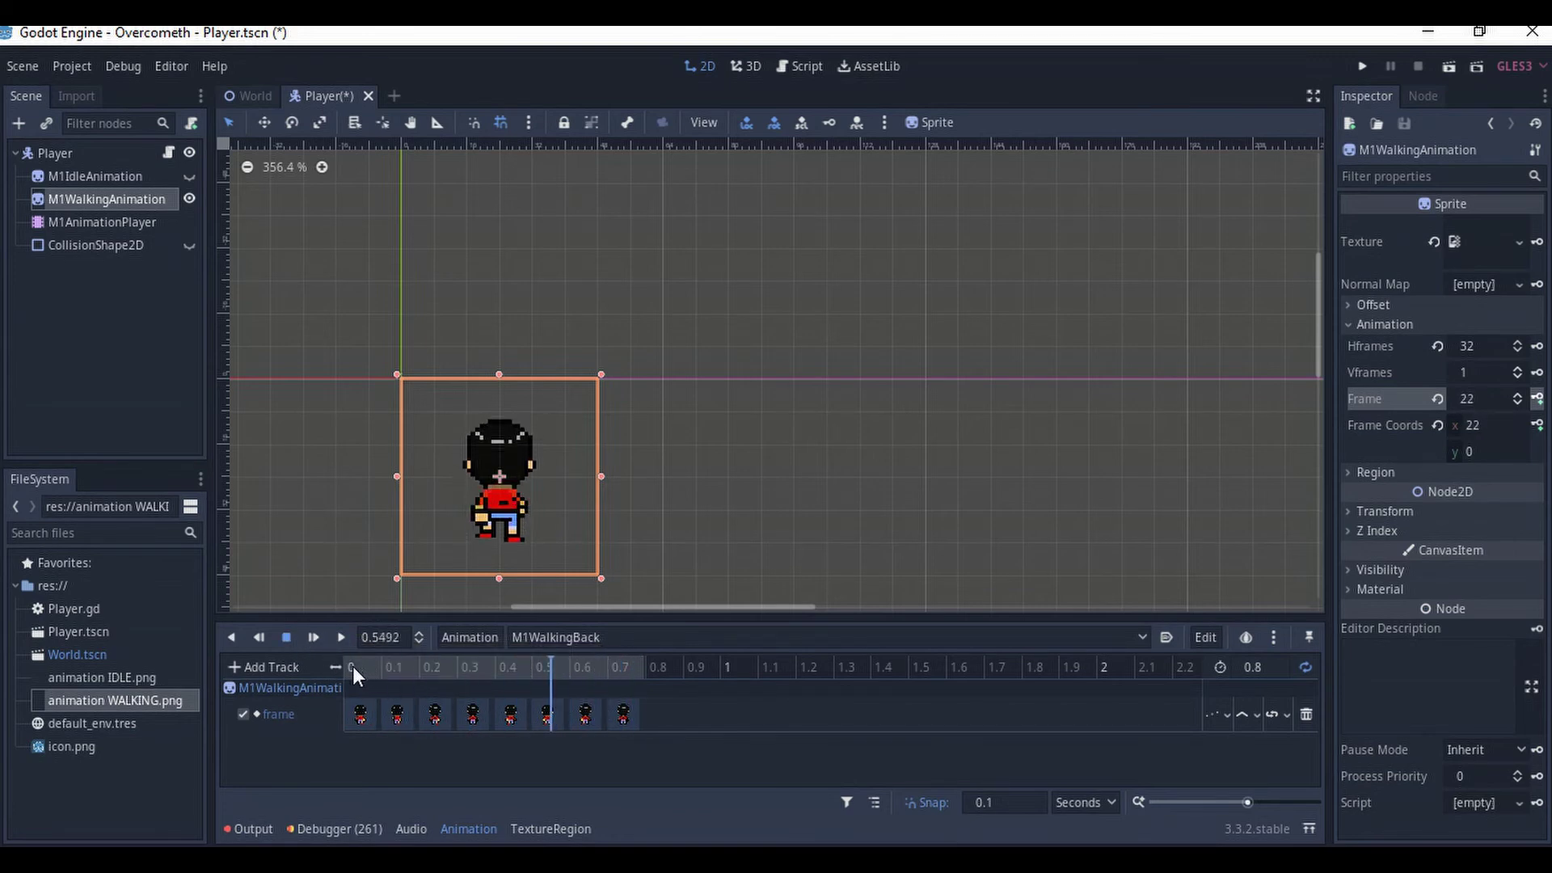
{"action": "left_click", "coordinate": [352, 666]}
- Add a new animation named M1WalkingLeft with a 0.8-second length
{"action": "left_click", "coordinate": [467, 635]}
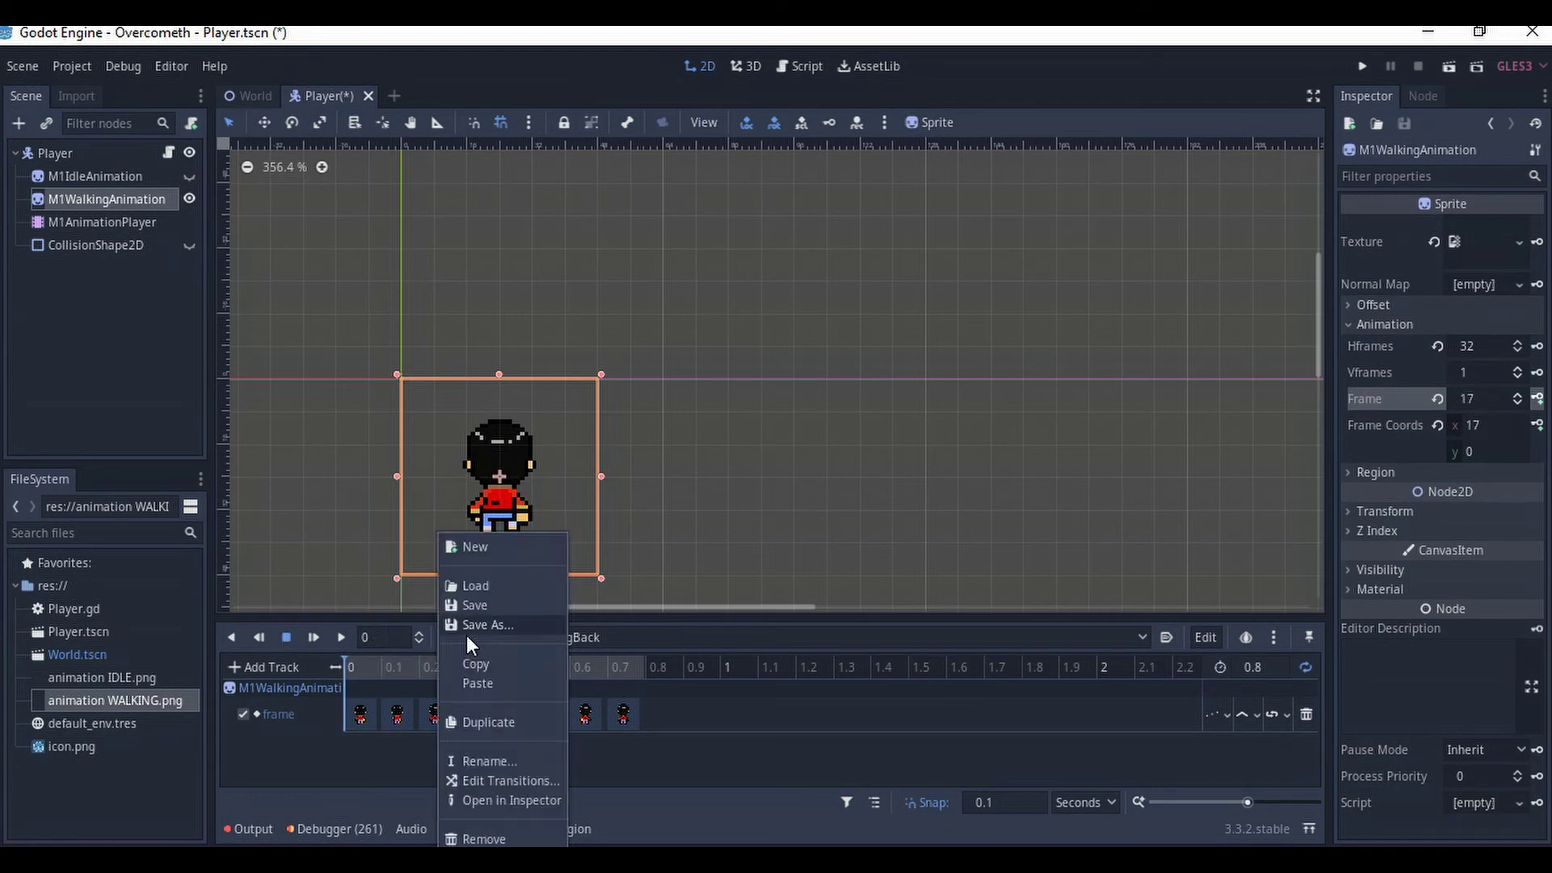
{"action": "left_click", "coordinate": [477, 549]}
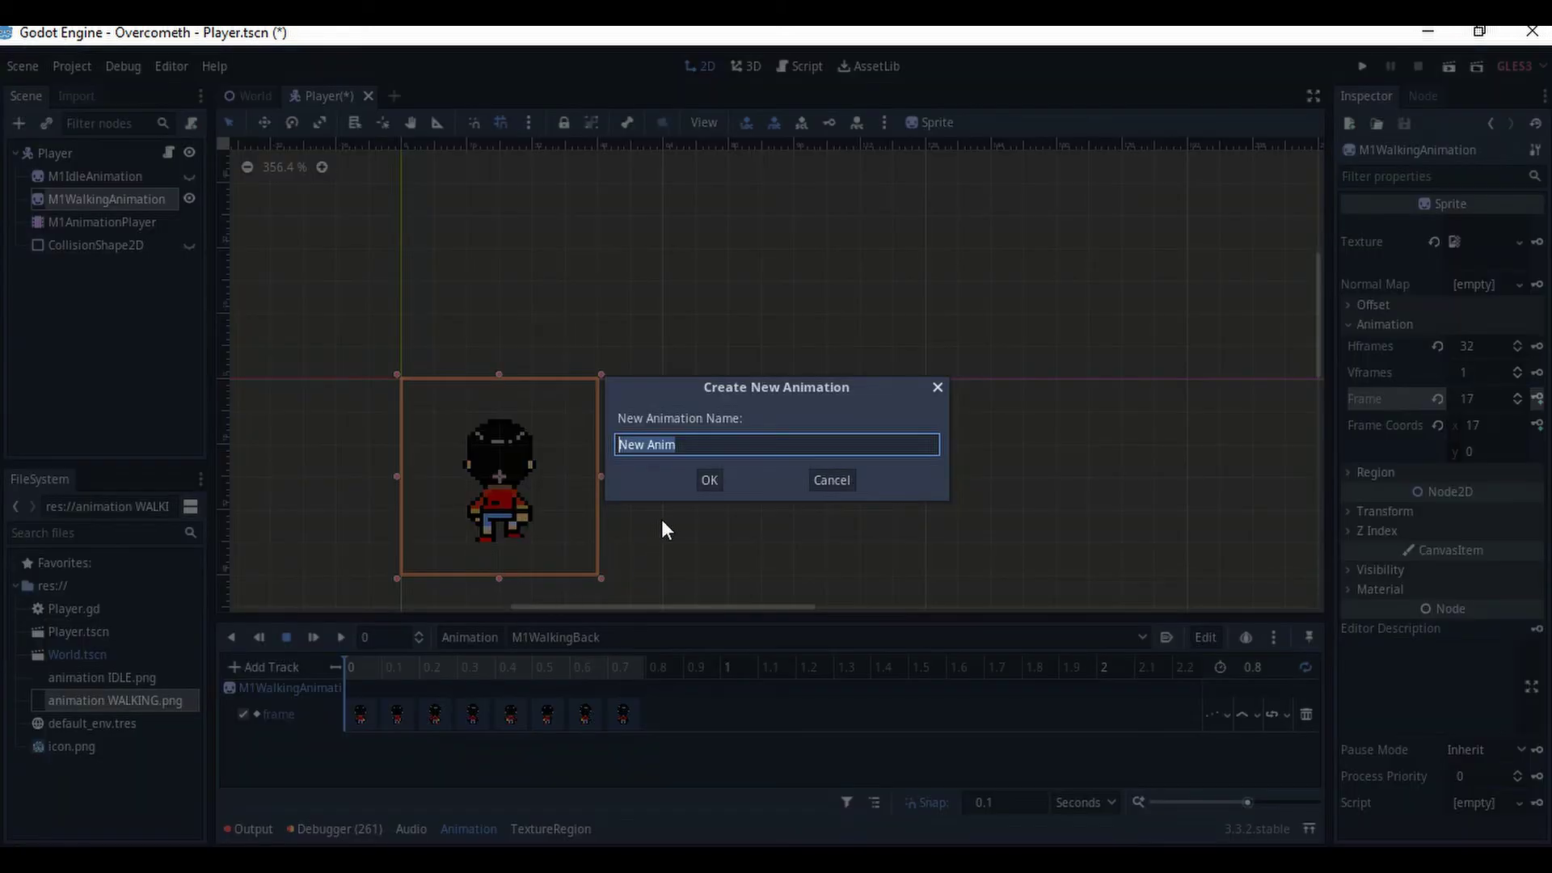
{"action": "type", "text": "M1WalkingLeft"}
{"action": "key", "text": "Return"}
{"action": "left_click", "coordinate": [1278, 666]}
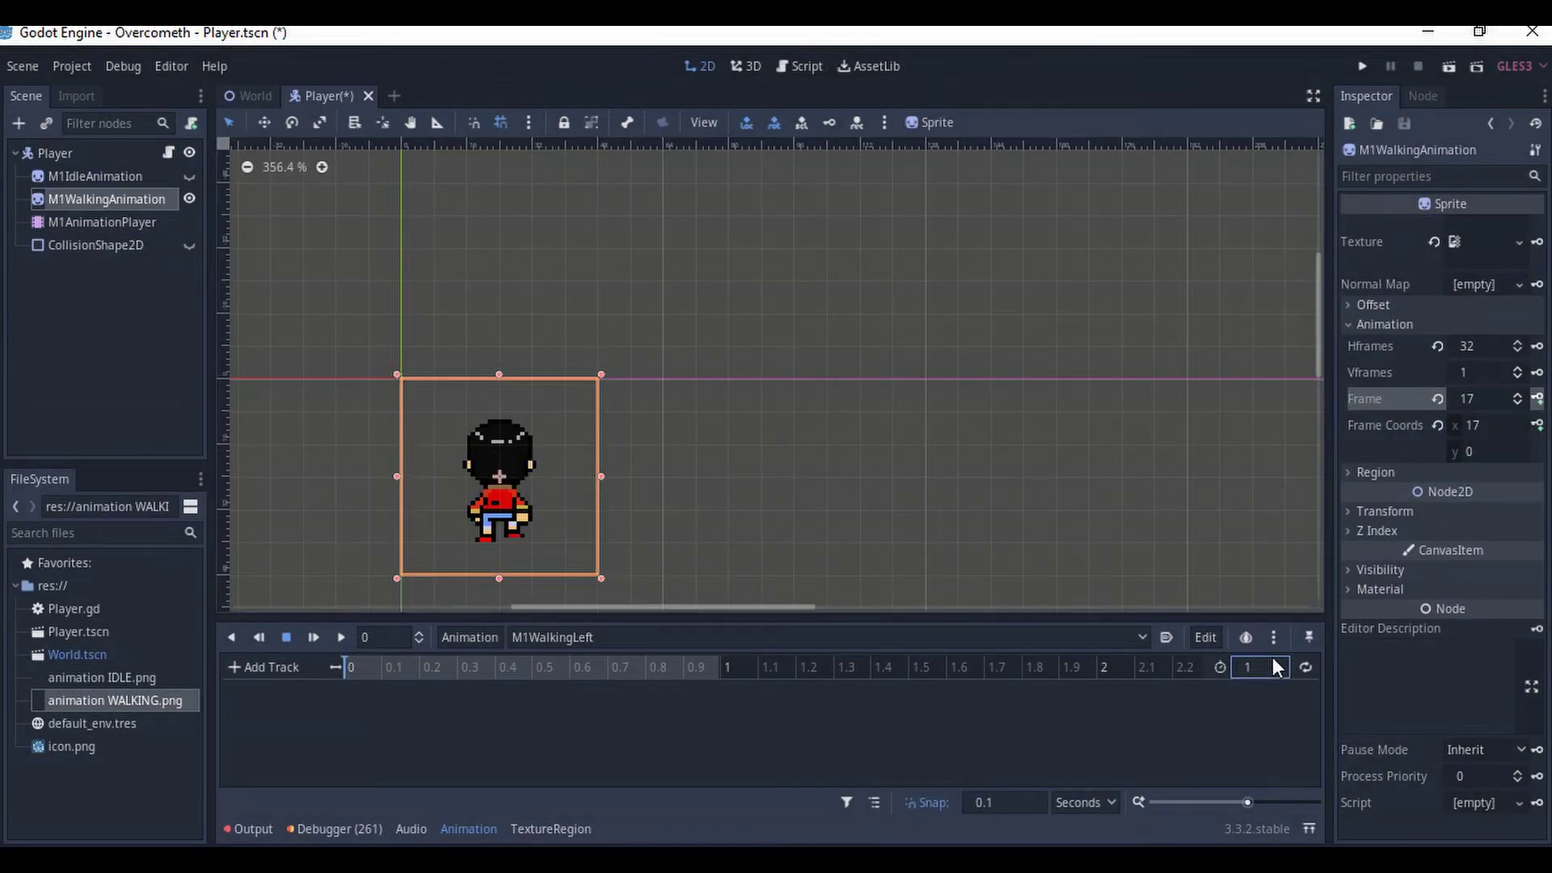
{"action": "key", "text": "Return"}
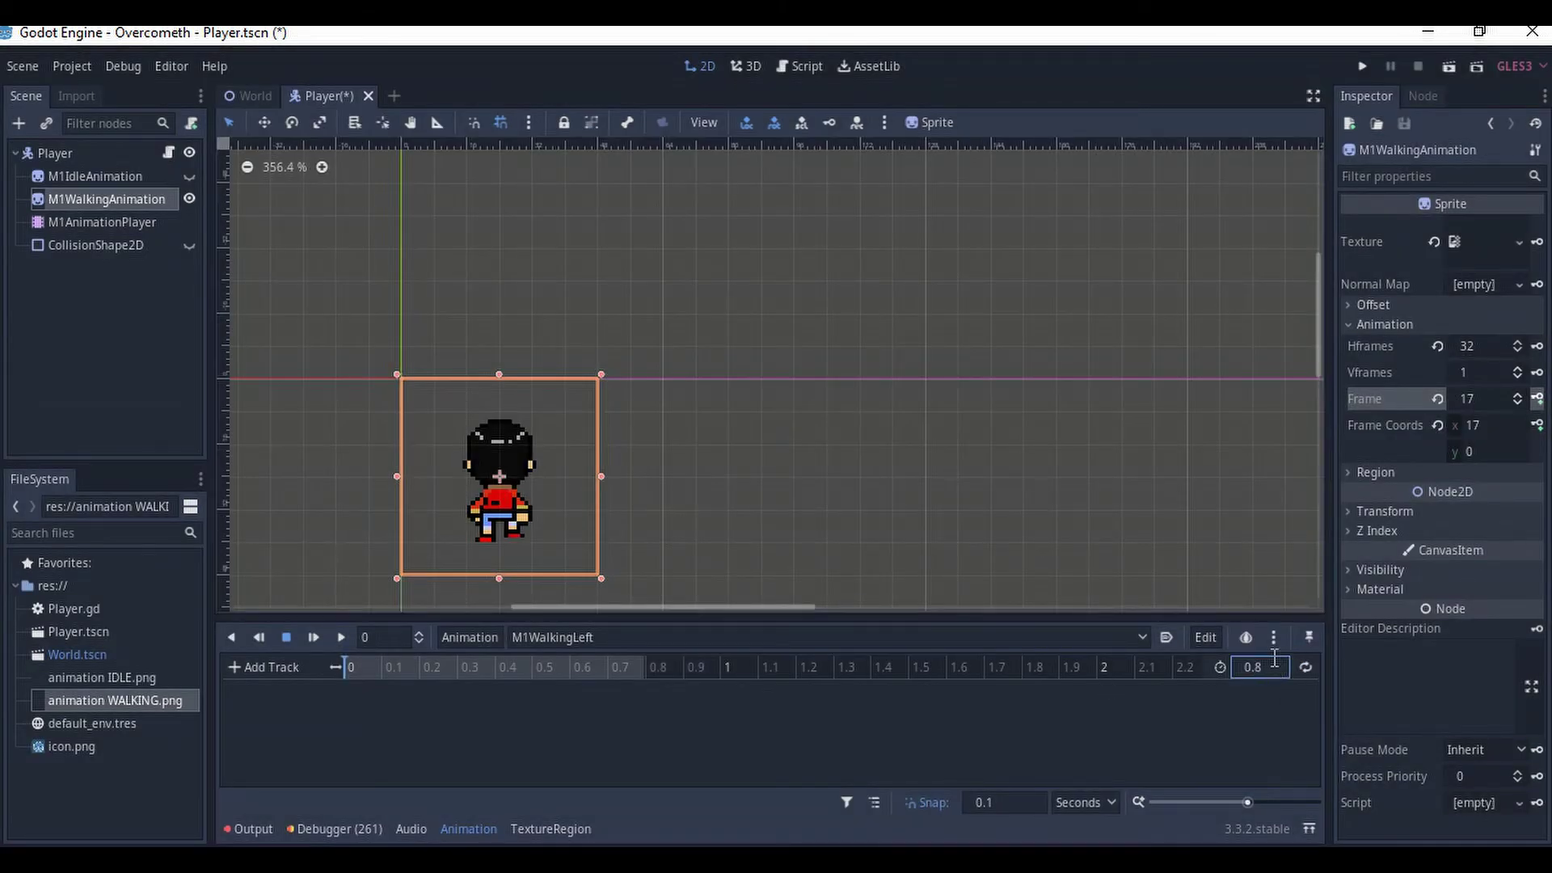
- Step the sprite to side-walk frame 25 and key the Frame property
{"action": "left_click", "coordinate": [1515, 395]}
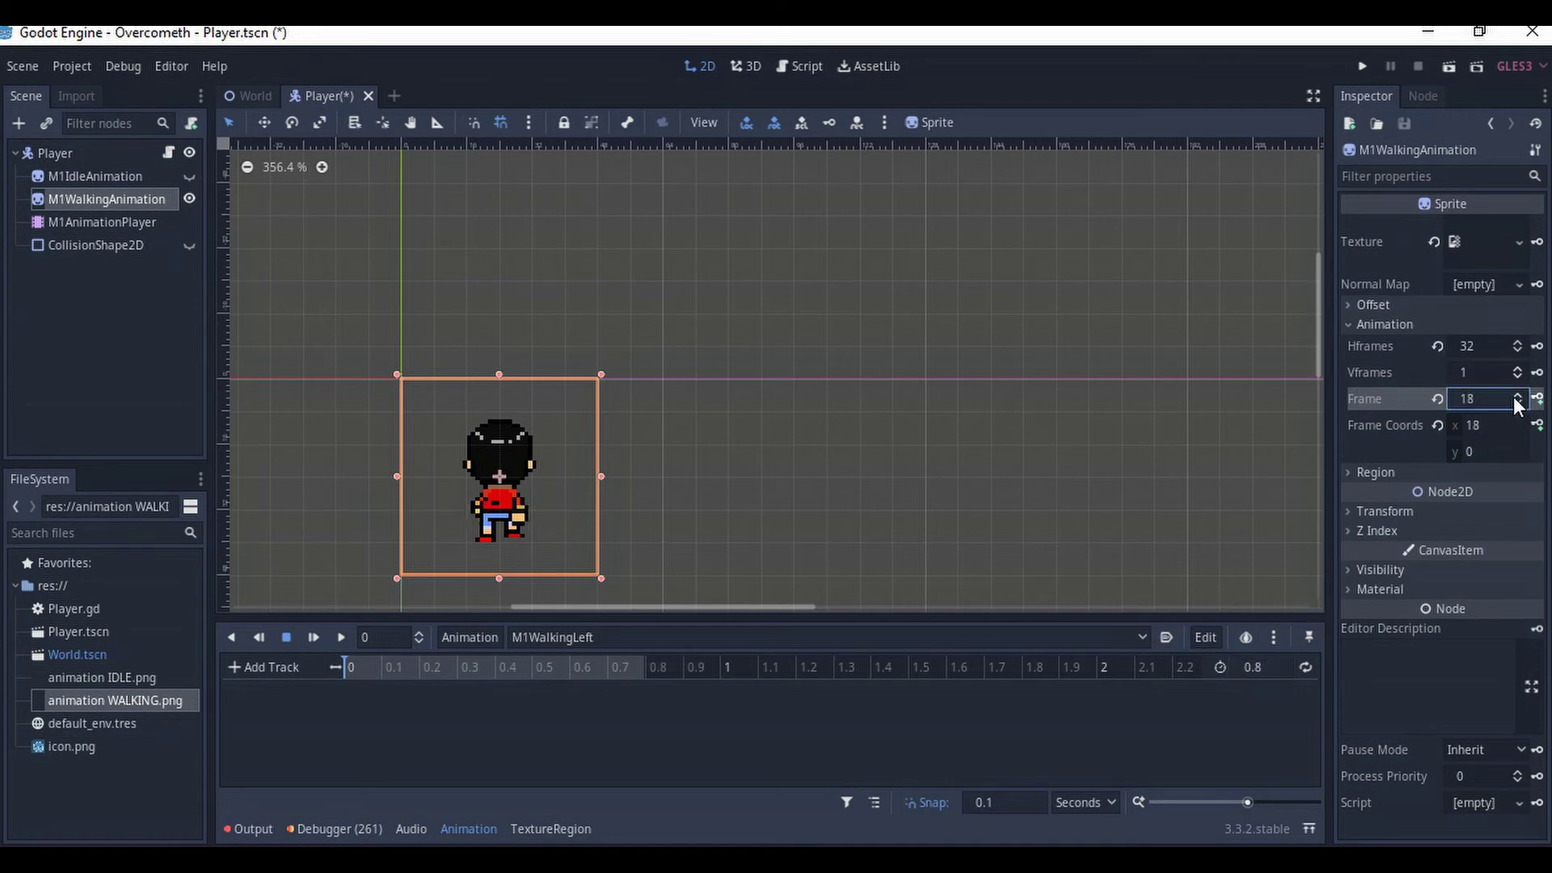
{"action": "left_click", "coordinate": [1515, 396]}
{"action": "left_click", "coordinate": [1515, 396]}
{"action": "left_click", "coordinate": [1515, 395]}
{"action": "left_click", "coordinate": [1515, 395]}
{"action": "left_click", "coordinate": [1515, 396]}
{"action": "left_click", "coordinate": [1515, 395]}
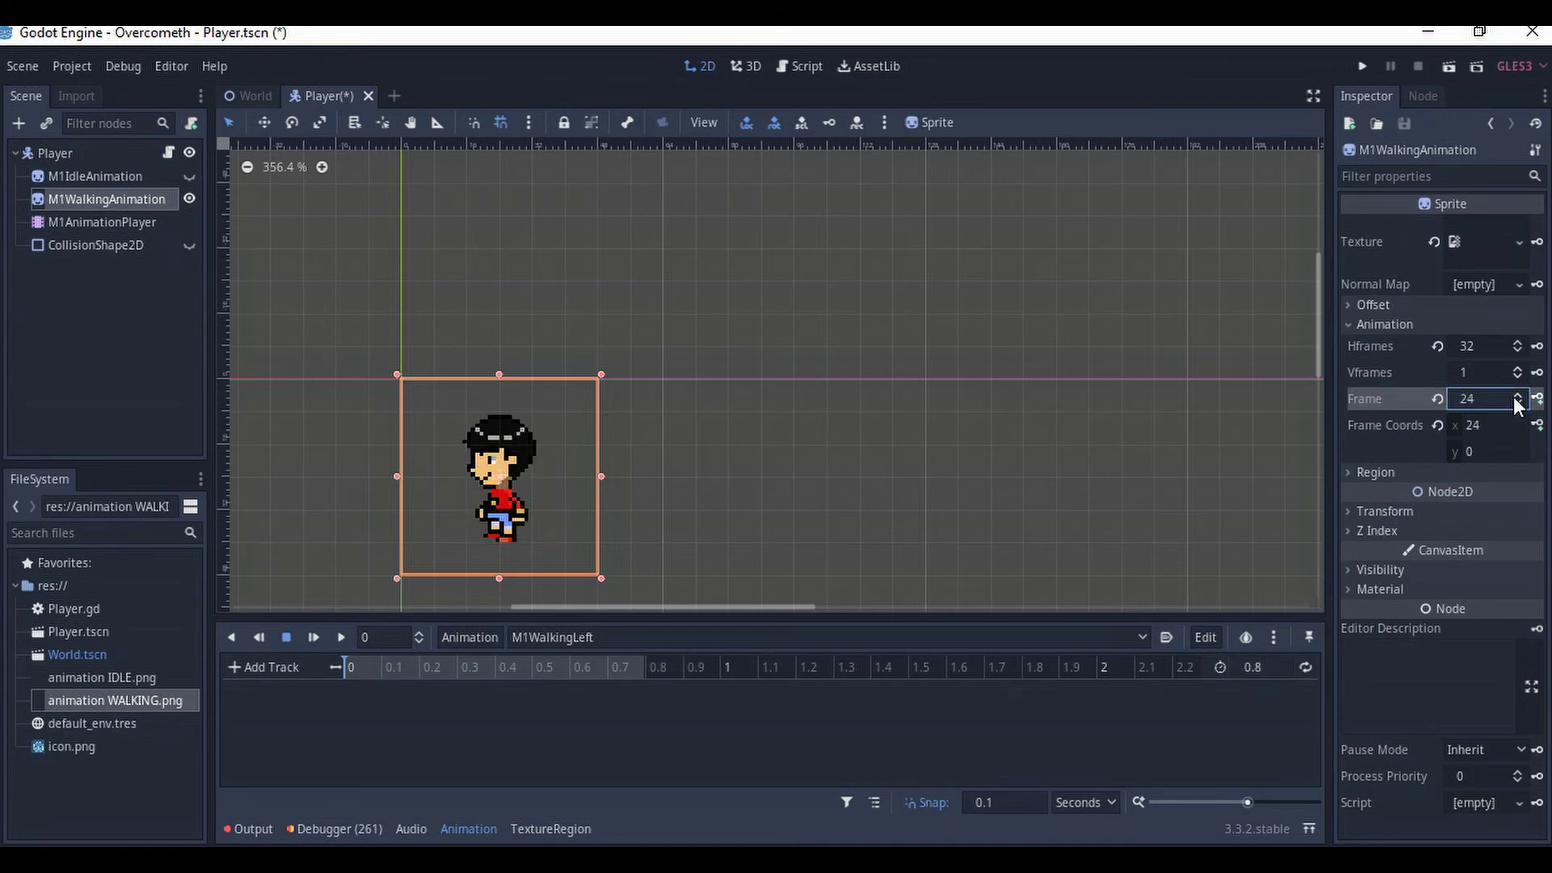
{"action": "left_click", "coordinate": [1516, 403]}
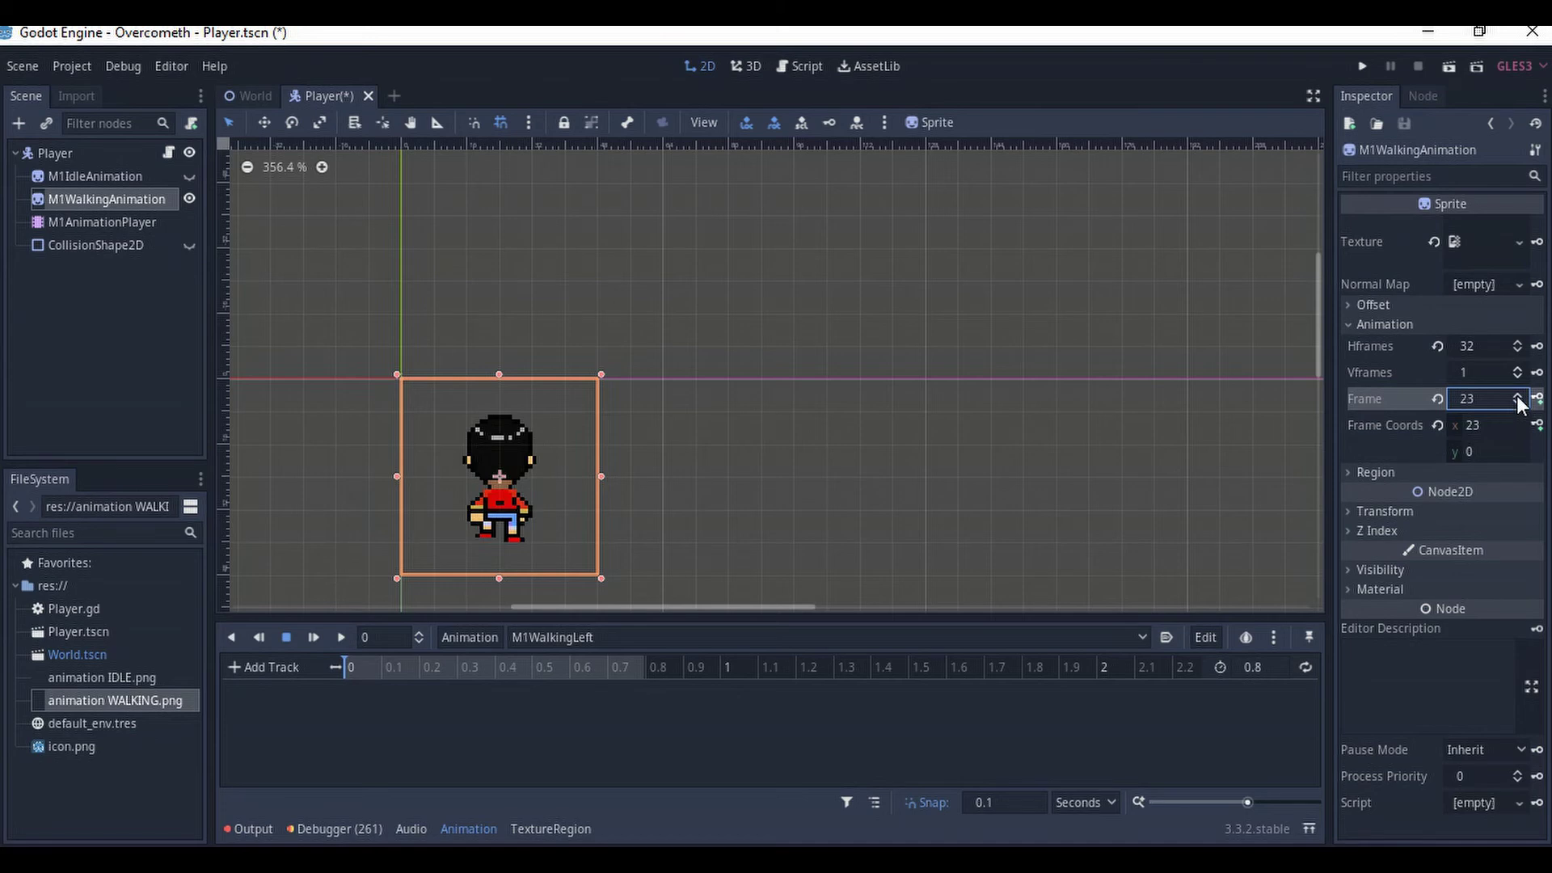
{"action": "left_click", "coordinate": [1516, 395]}
{"action": "left_click", "coordinate": [1517, 403]}
{"action": "left_click", "coordinate": [1517, 395]}
{"action": "left_click", "coordinate": [1518, 402]}
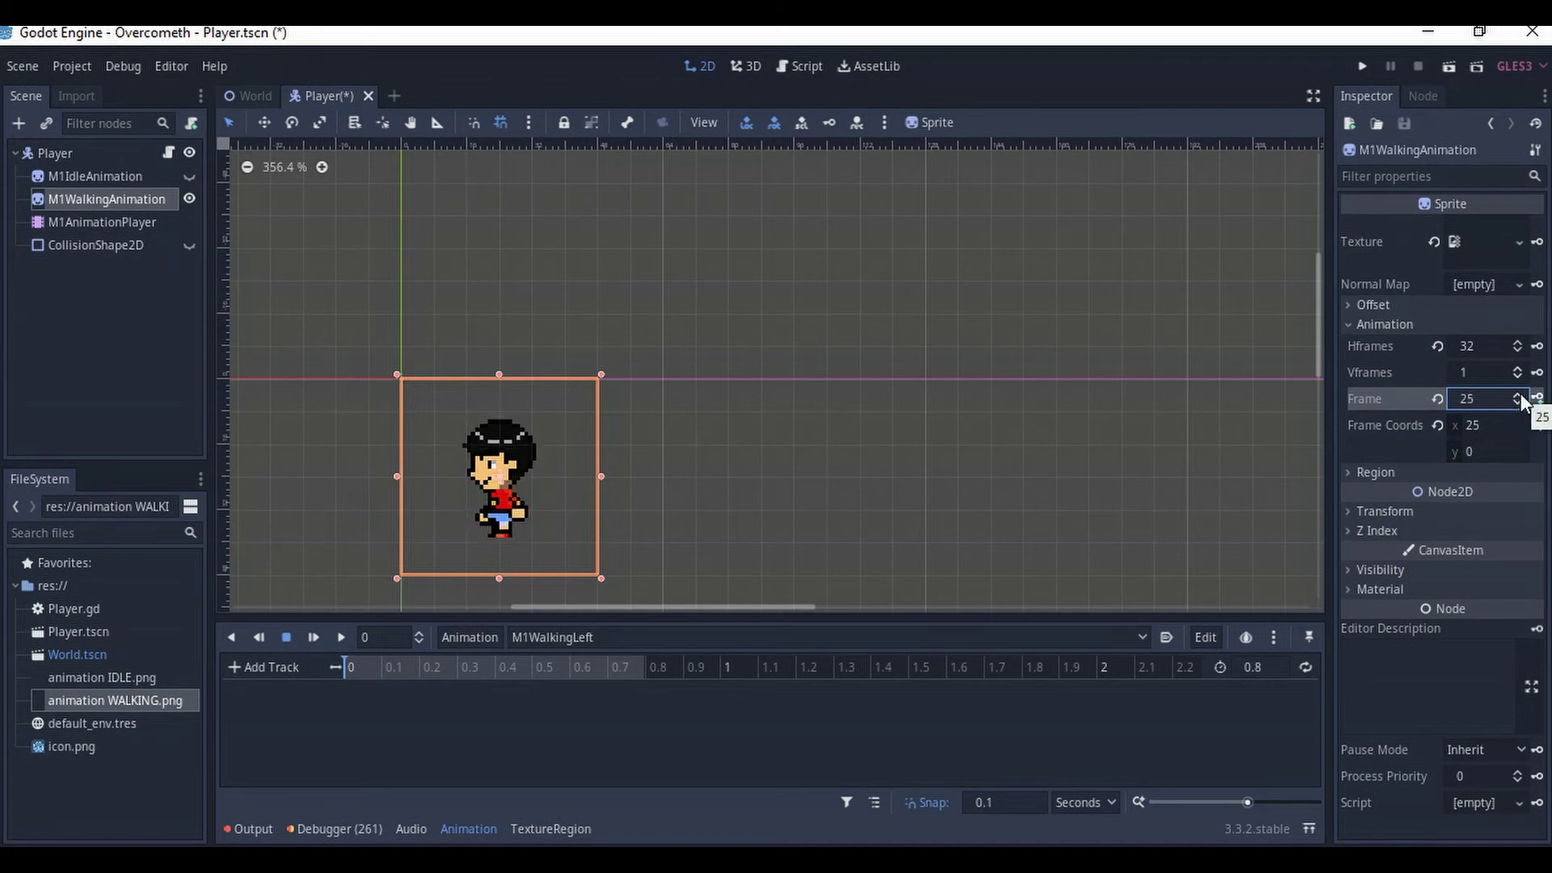
{"action": "left_click", "coordinate": [1518, 395]}
{"action": "left_click", "coordinate": [1517, 403]}
{"action": "left_click", "coordinate": [1518, 396]}
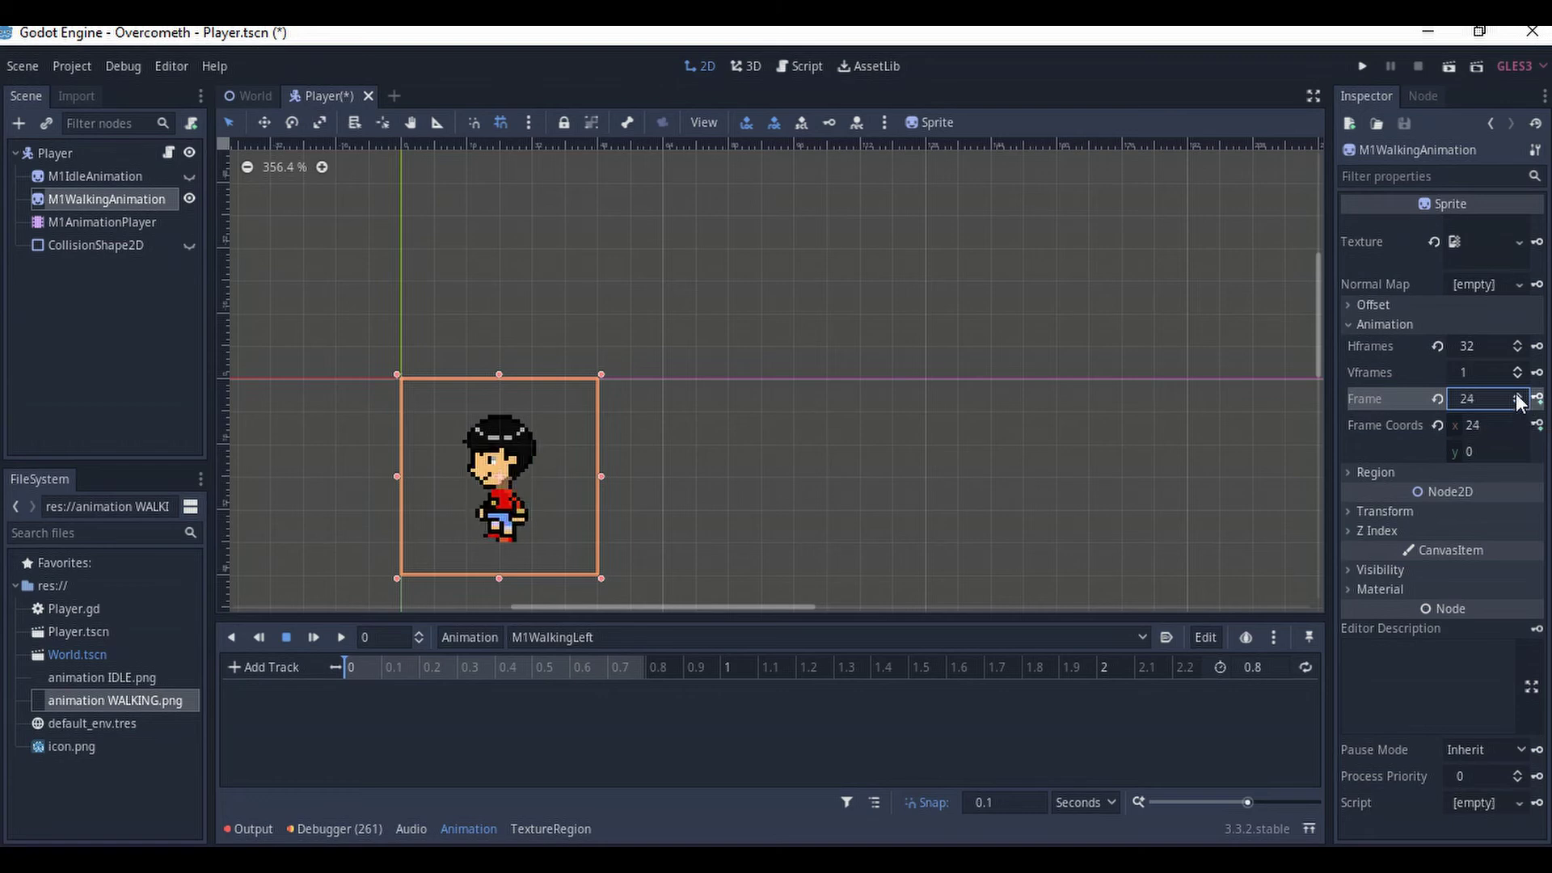
{"action": "left_click", "coordinate": [1517, 396]}
{"action": "left_click", "coordinate": [1536, 399]}
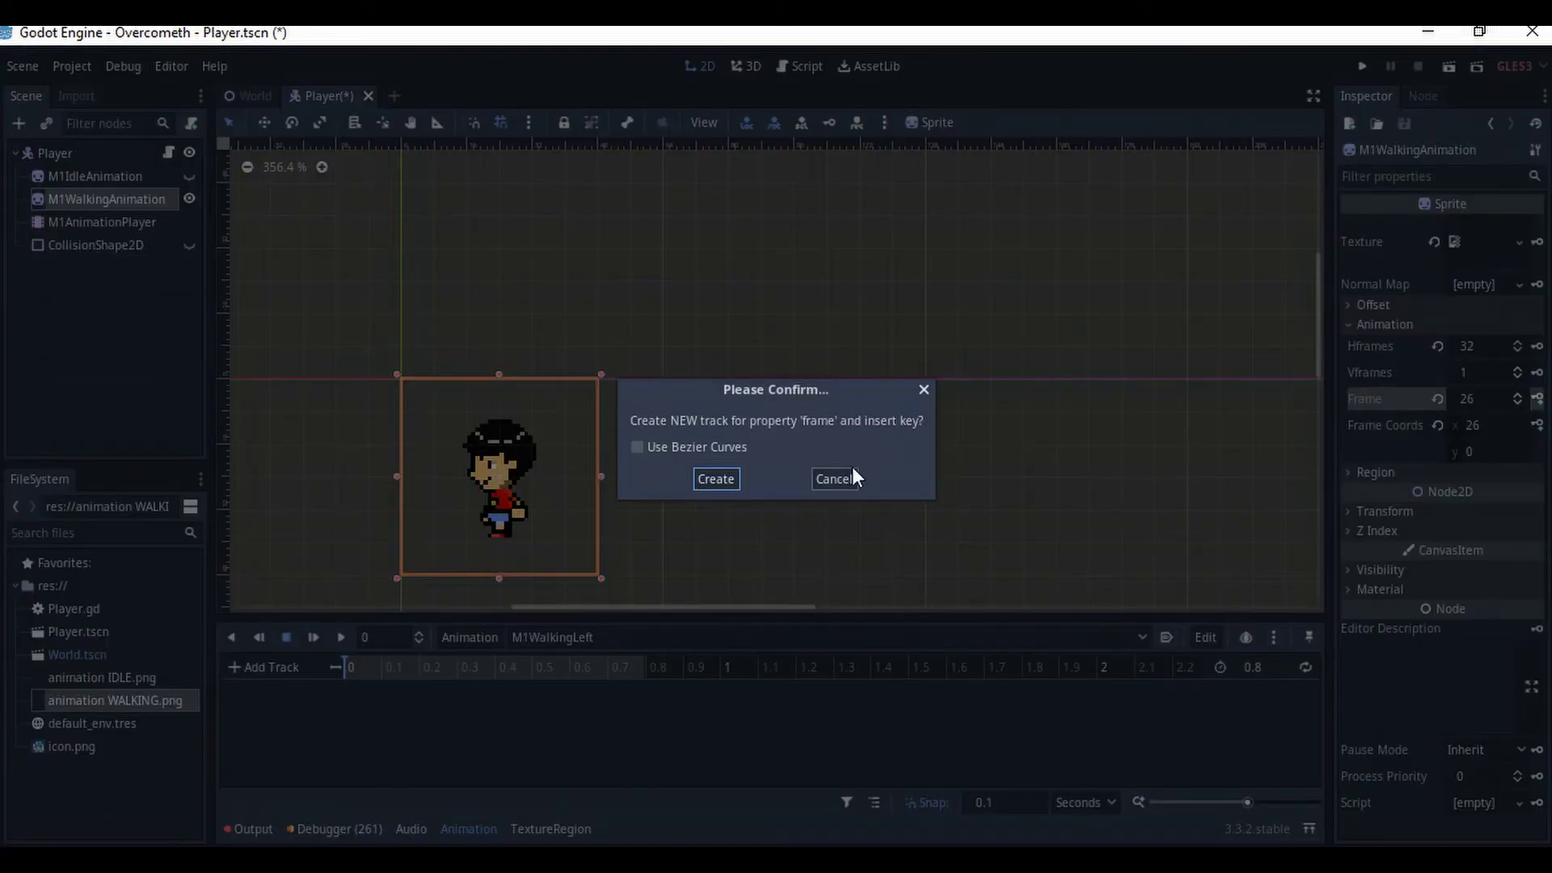
- Create the Frame track and key side-walk frames at 0 through 0.6 seconds
{"action": "left_click", "coordinate": [719, 479]}
{"action": "left_click", "coordinate": [377, 675]}
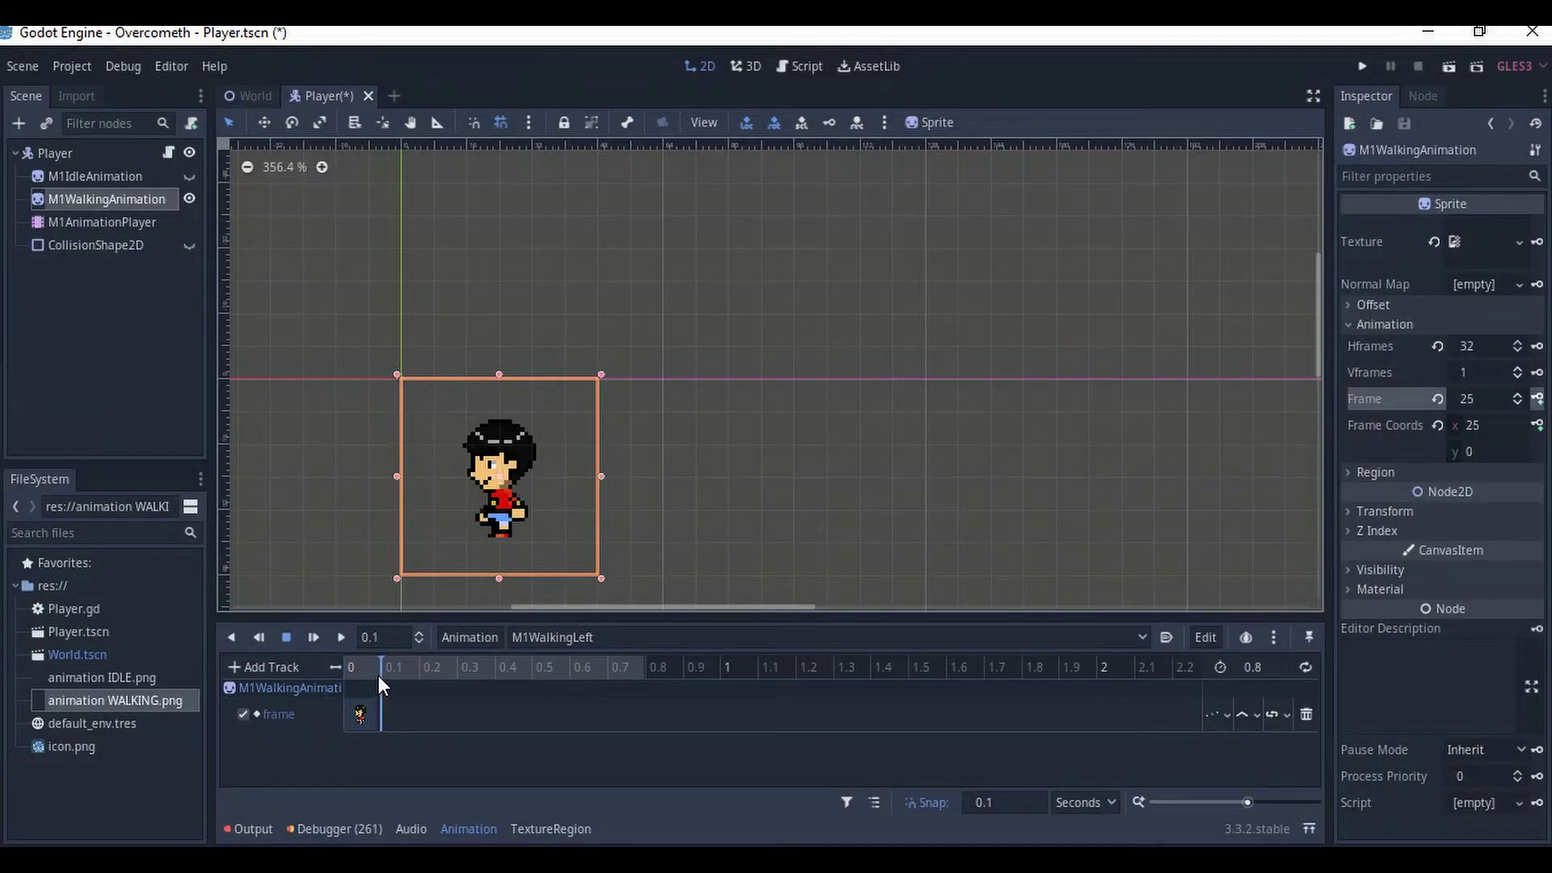
{"action": "left_click", "coordinate": [1518, 404]}
{"action": "left_click", "coordinate": [1517, 404]}
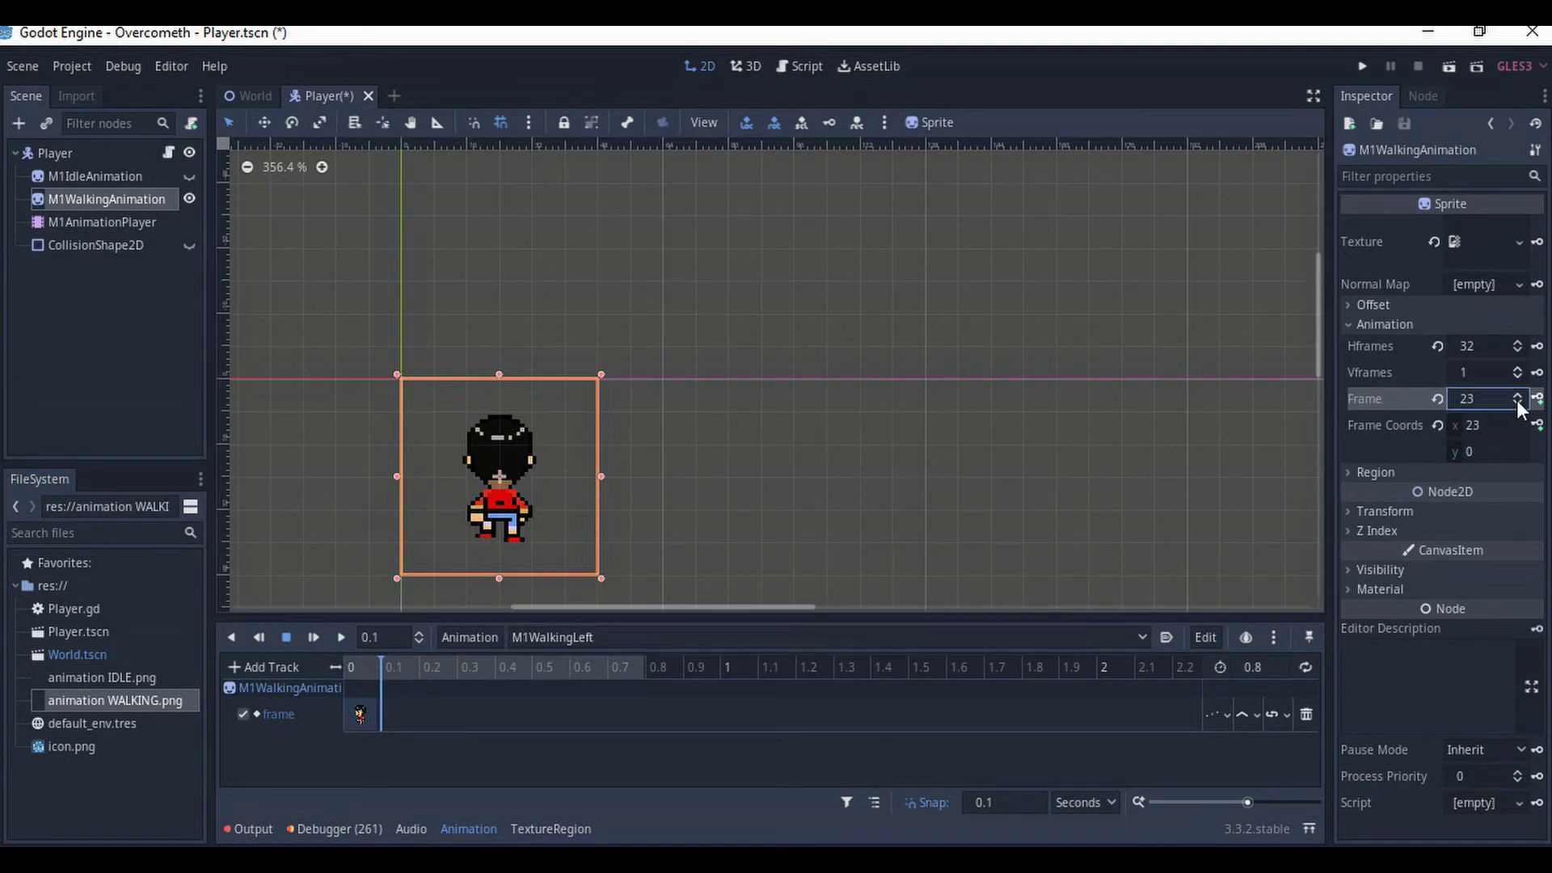
{"action": "left_click", "coordinate": [1518, 396]}
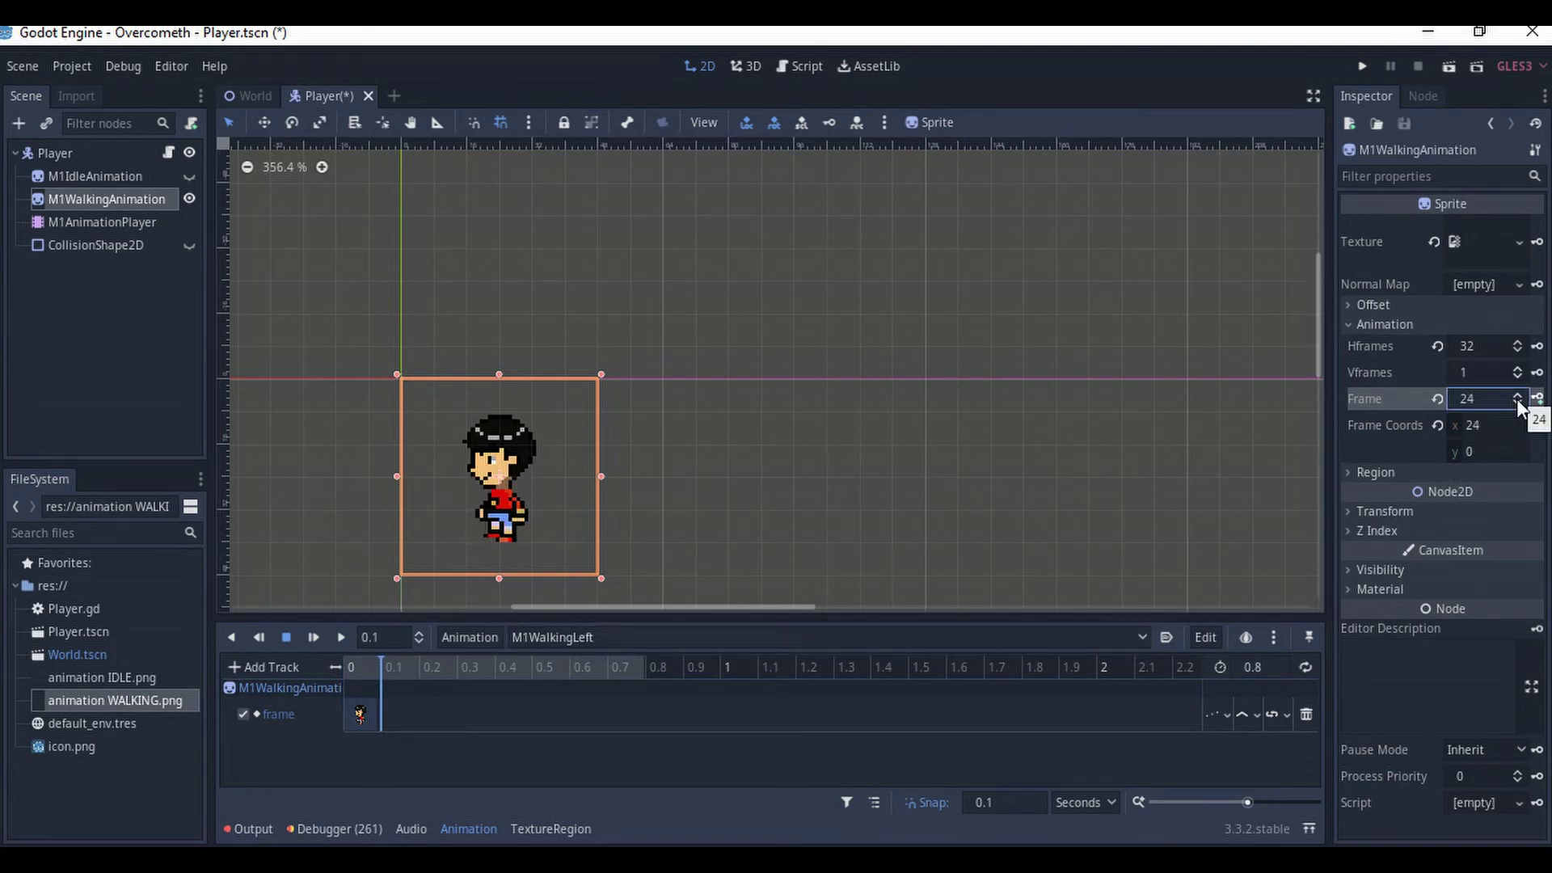
{"action": "left_click", "coordinate": [1517, 404]}
{"action": "left_click", "coordinate": [1518, 395]}
{"action": "left_click", "coordinate": [1518, 395]}
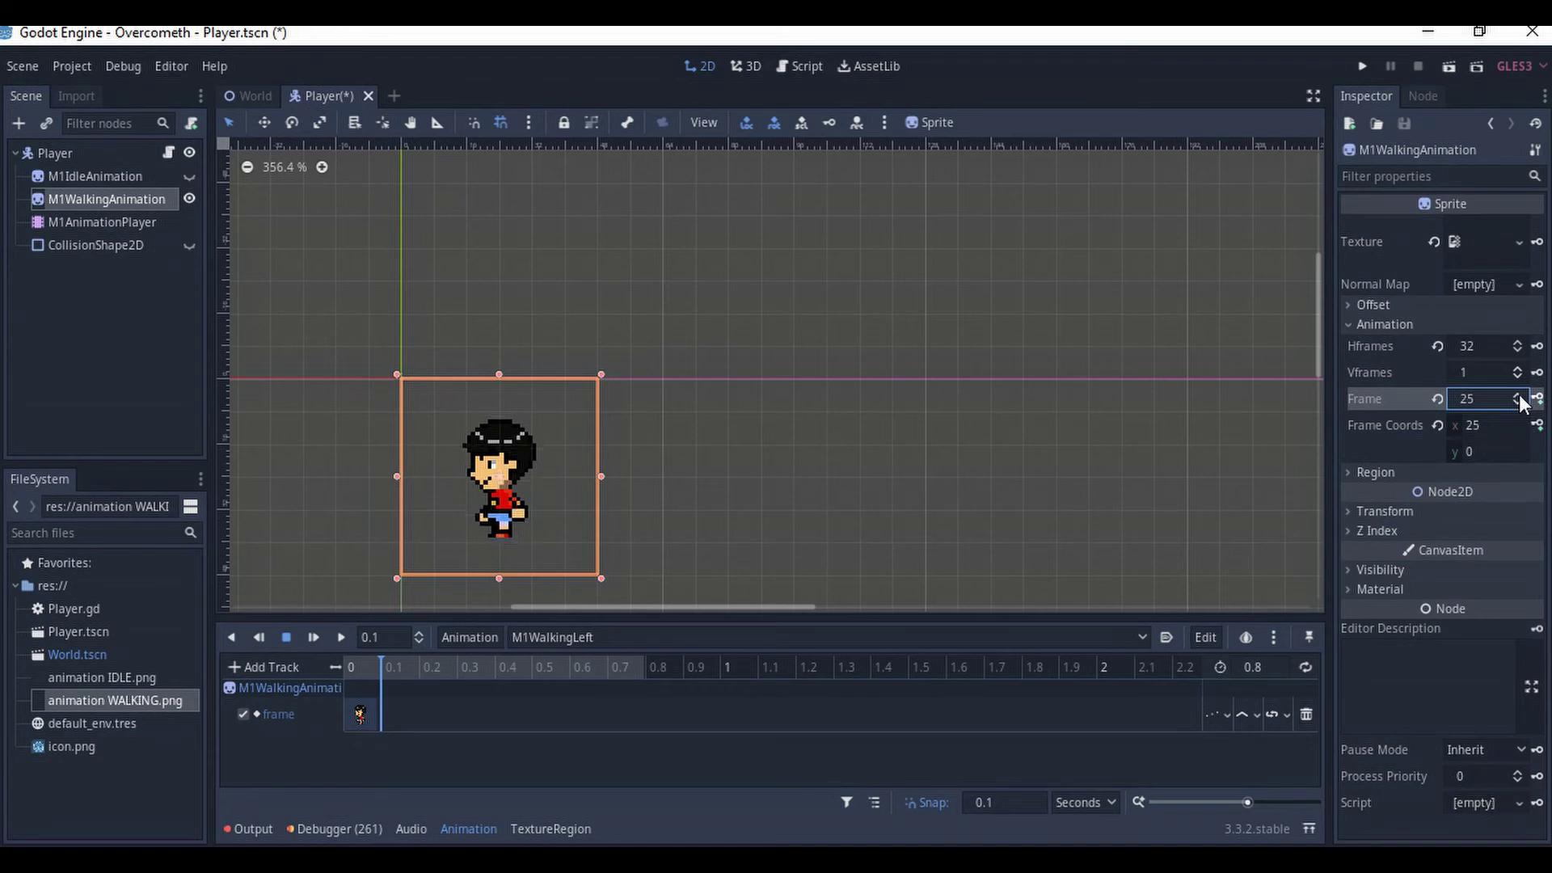
{"action": "left_click", "coordinate": [1518, 395]}
{"action": "left_click", "coordinate": [1518, 404]}
{"action": "left_click", "coordinate": [1517, 404]}
{"action": "left_click", "coordinate": [1517, 404]}
{"action": "left_click", "coordinate": [1517, 396]}
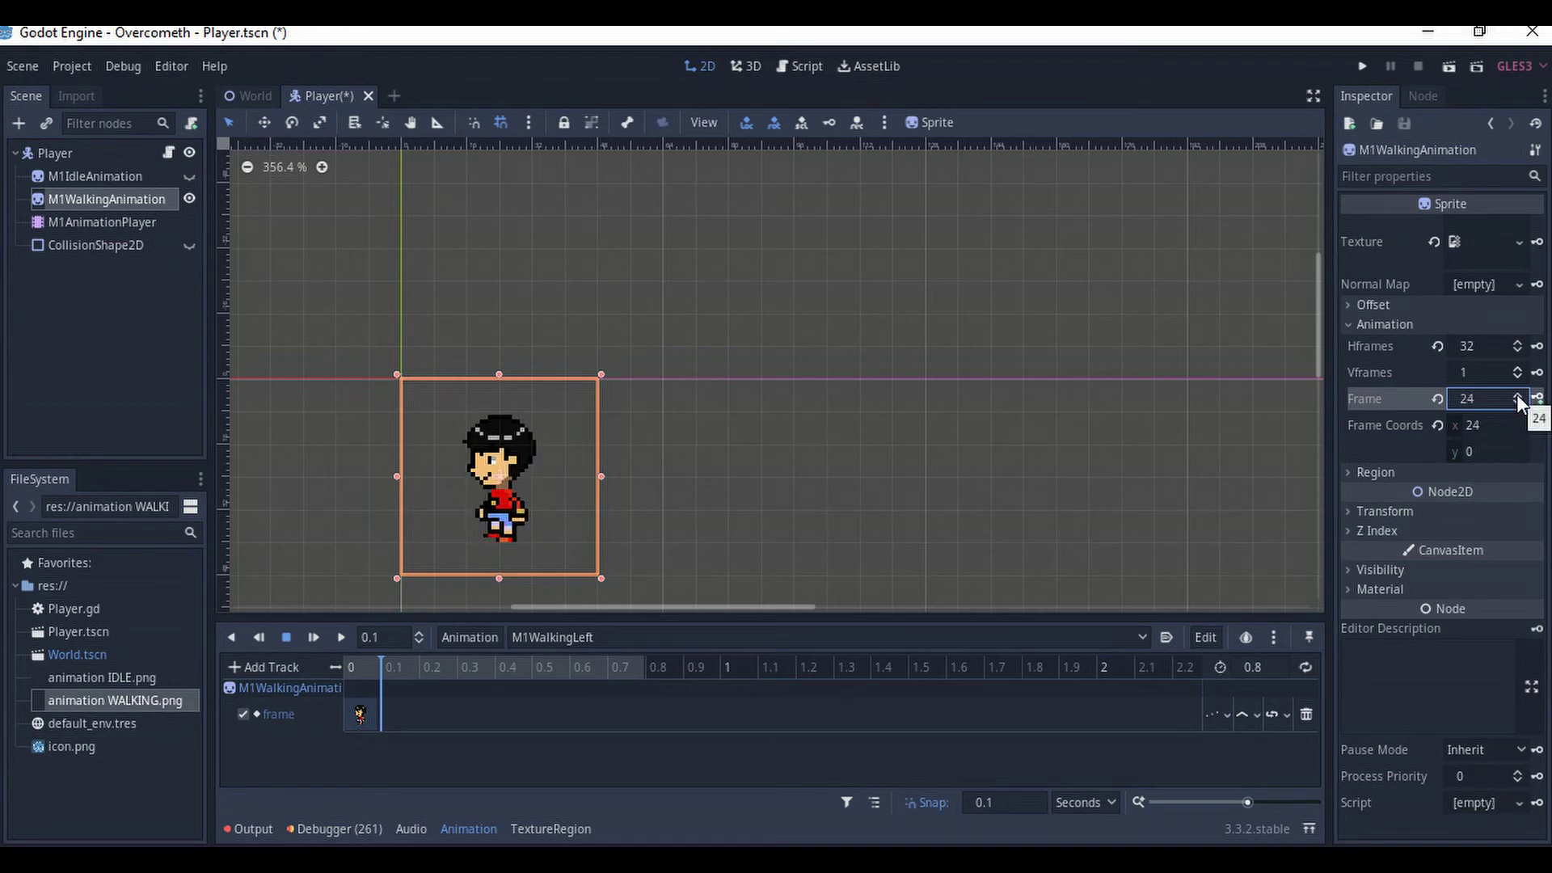
{"action": "left_click", "coordinate": [1518, 396]}
{"action": "left_click", "coordinate": [1518, 396]}
{"action": "left_click", "coordinate": [1533, 399]}
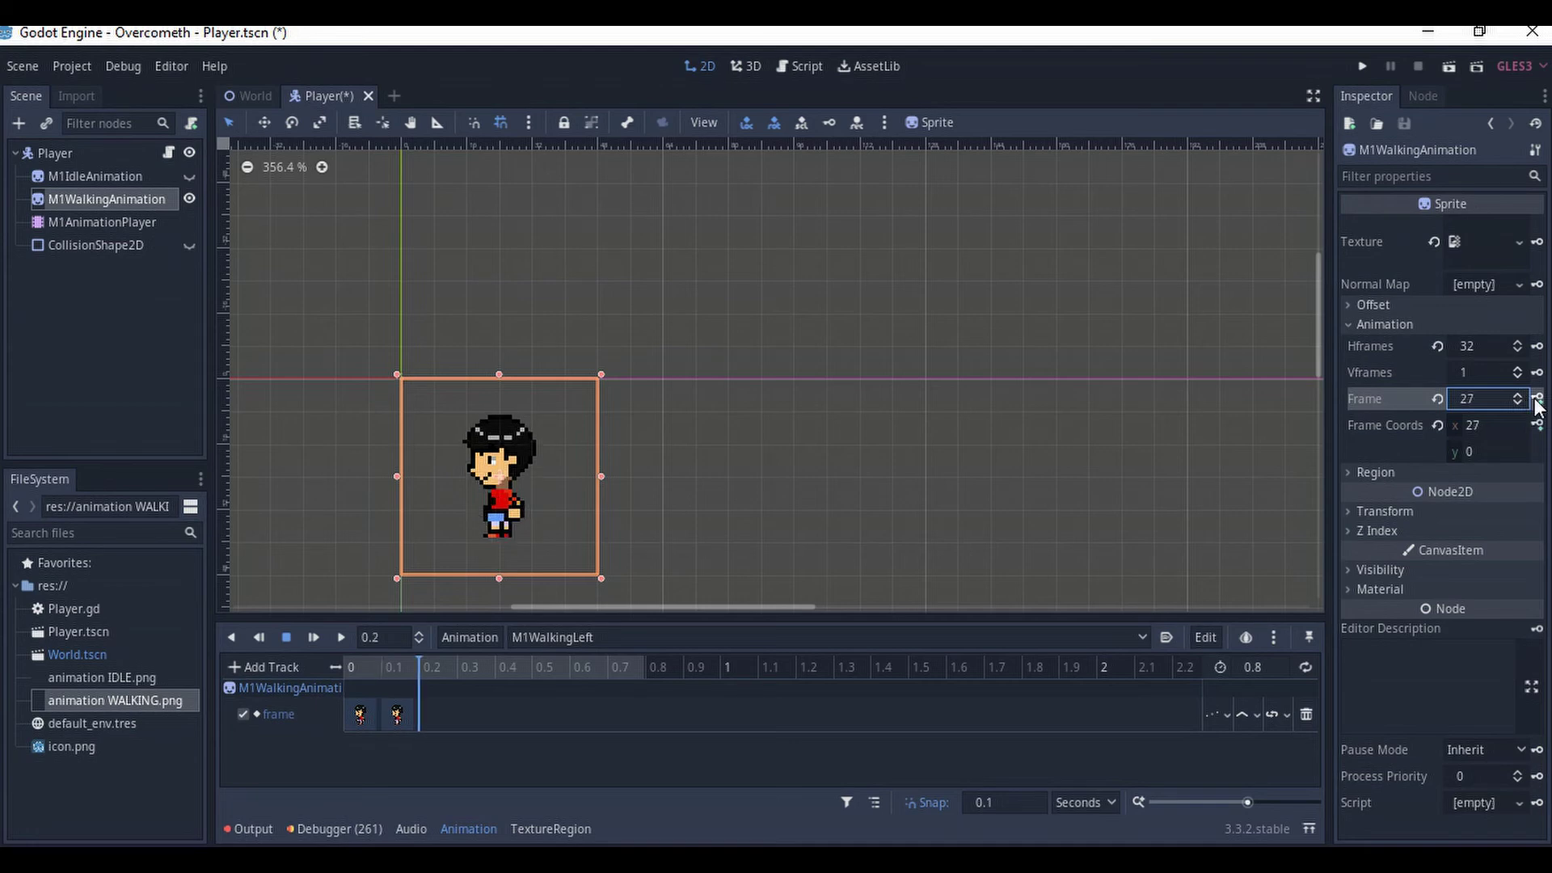
{"action": "left_click", "coordinate": [1533, 399]}
{"action": "left_click", "coordinate": [1533, 398]}
{"action": "left_click", "coordinate": [1533, 399]}
{"action": "left_click", "coordinate": [1534, 399]}
{"action": "left_click", "coordinate": [1535, 400]}
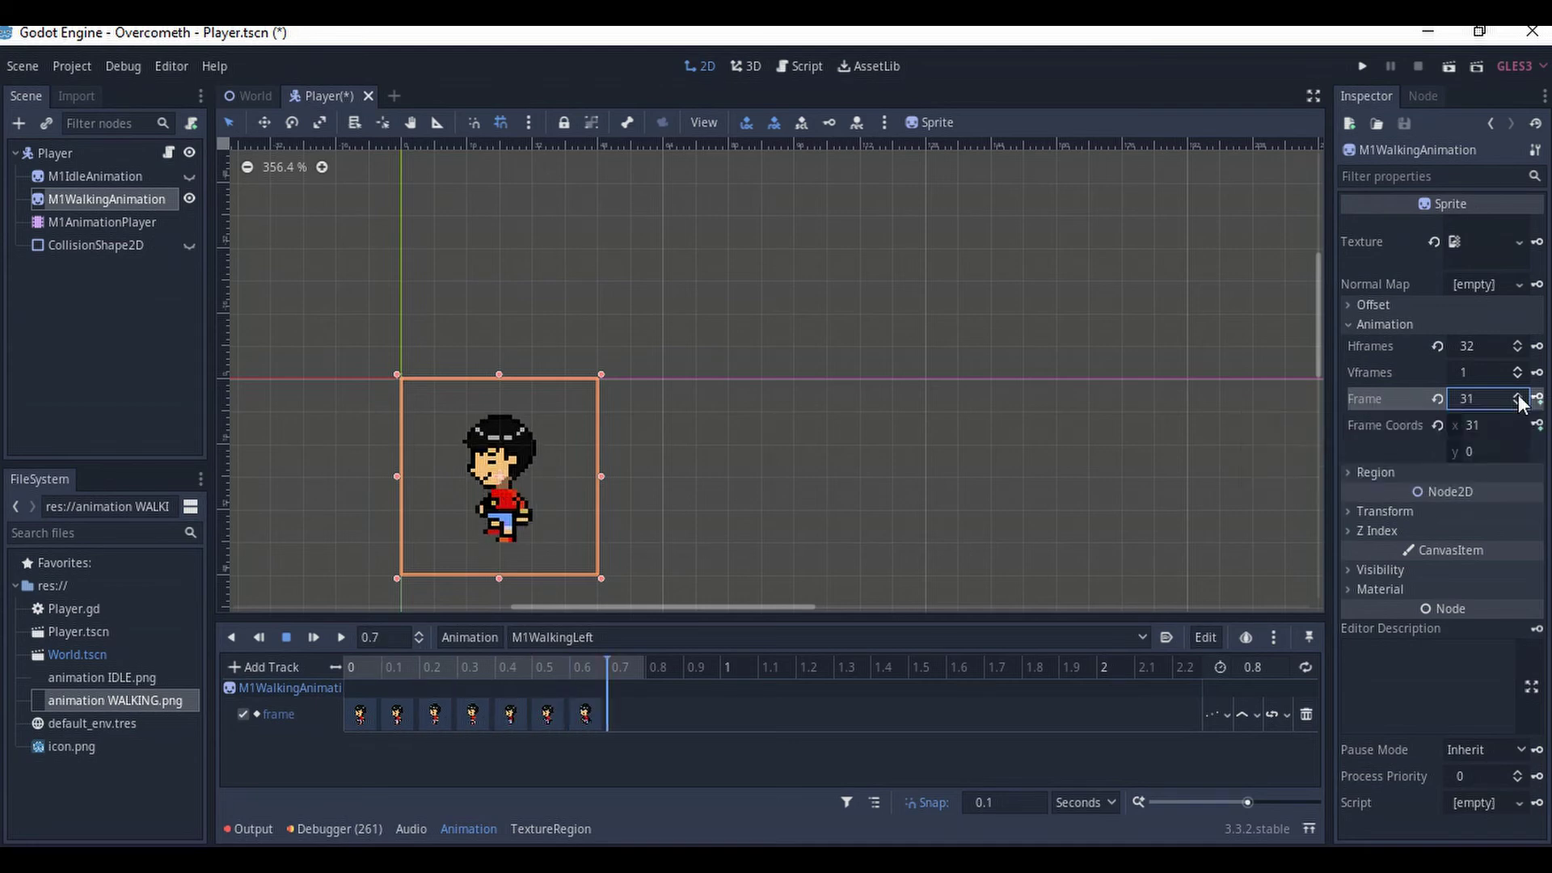
- Key frame 24 at 0.7, then play, stop and rewind M1WalkingLeft to check it
{"action": "left_click", "coordinate": [1514, 405]}
{"action": "left_click", "coordinate": [1513, 405]}
{"action": "left_click", "coordinate": [1514, 404]}
{"action": "left_click", "coordinate": [1514, 404]}
{"action": "left_click", "coordinate": [1514, 404]}
{"action": "left_click", "coordinate": [1513, 404]}
{"action": "left_click", "coordinate": [1513, 404]}
{"action": "left_click", "coordinate": [1514, 405]}
{"action": "left_click", "coordinate": [1517, 395]}
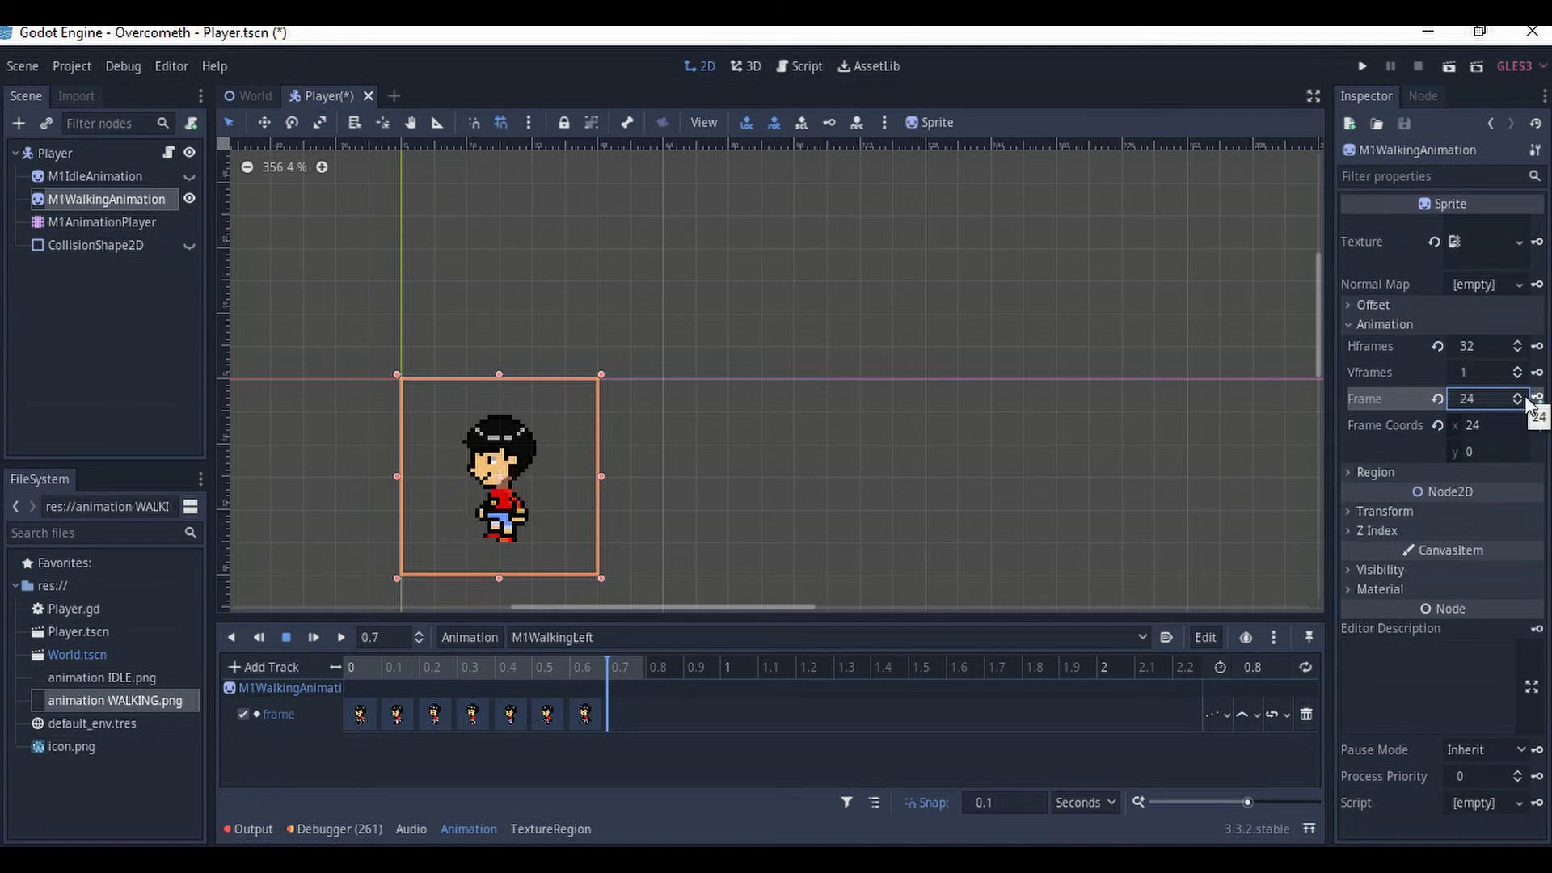
{"action": "left_click", "coordinate": [1518, 404]}
{"action": "left_click", "coordinate": [1518, 394]}
{"action": "left_click", "coordinate": [1537, 399]}
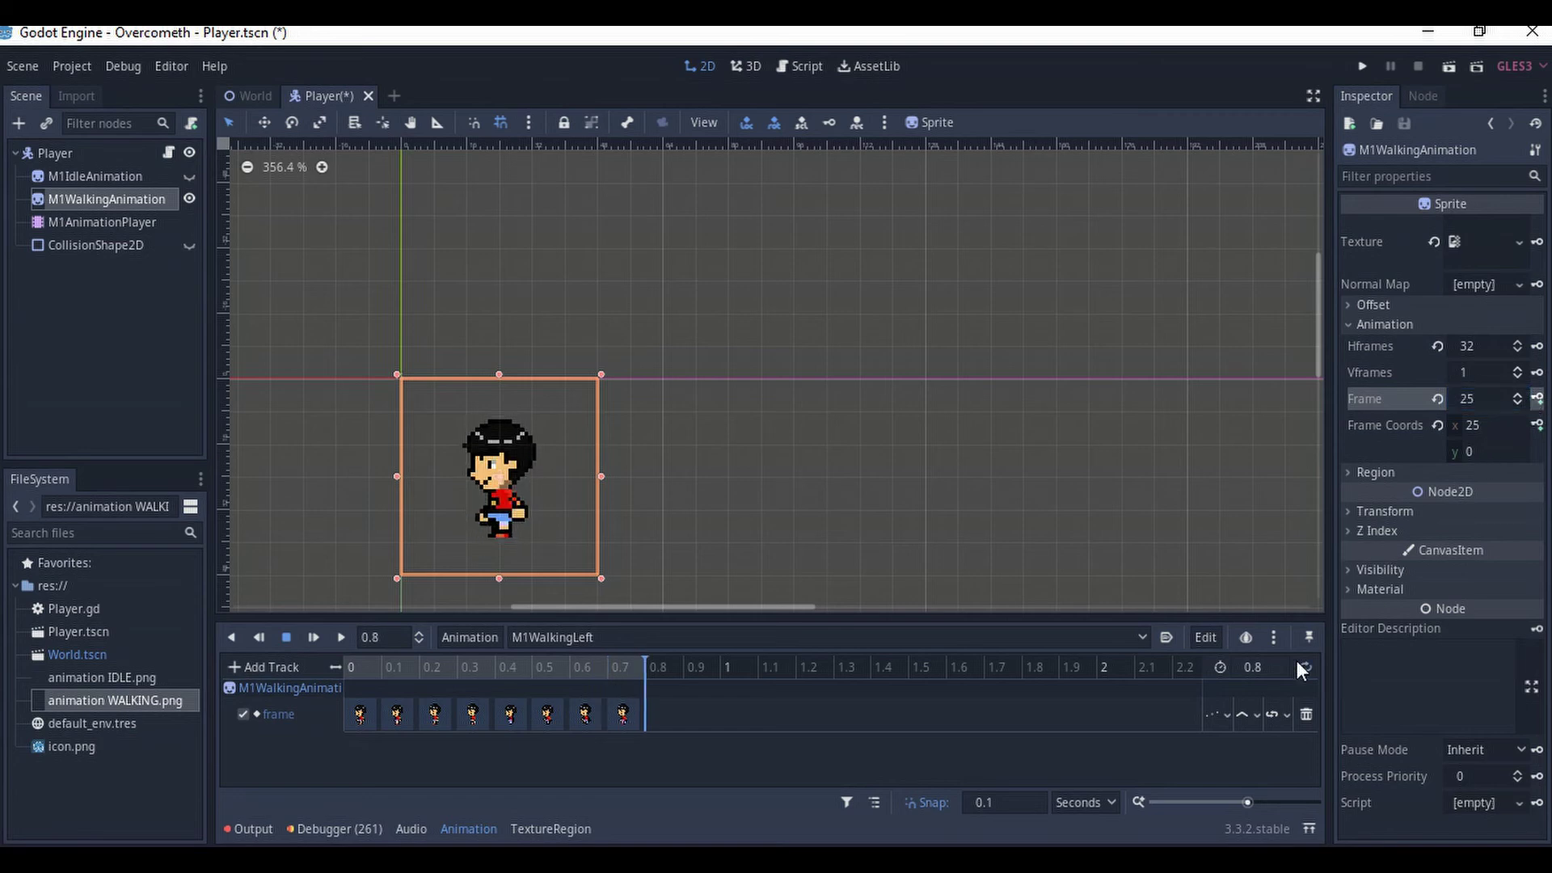
{"action": "left_click", "coordinate": [352, 637]}
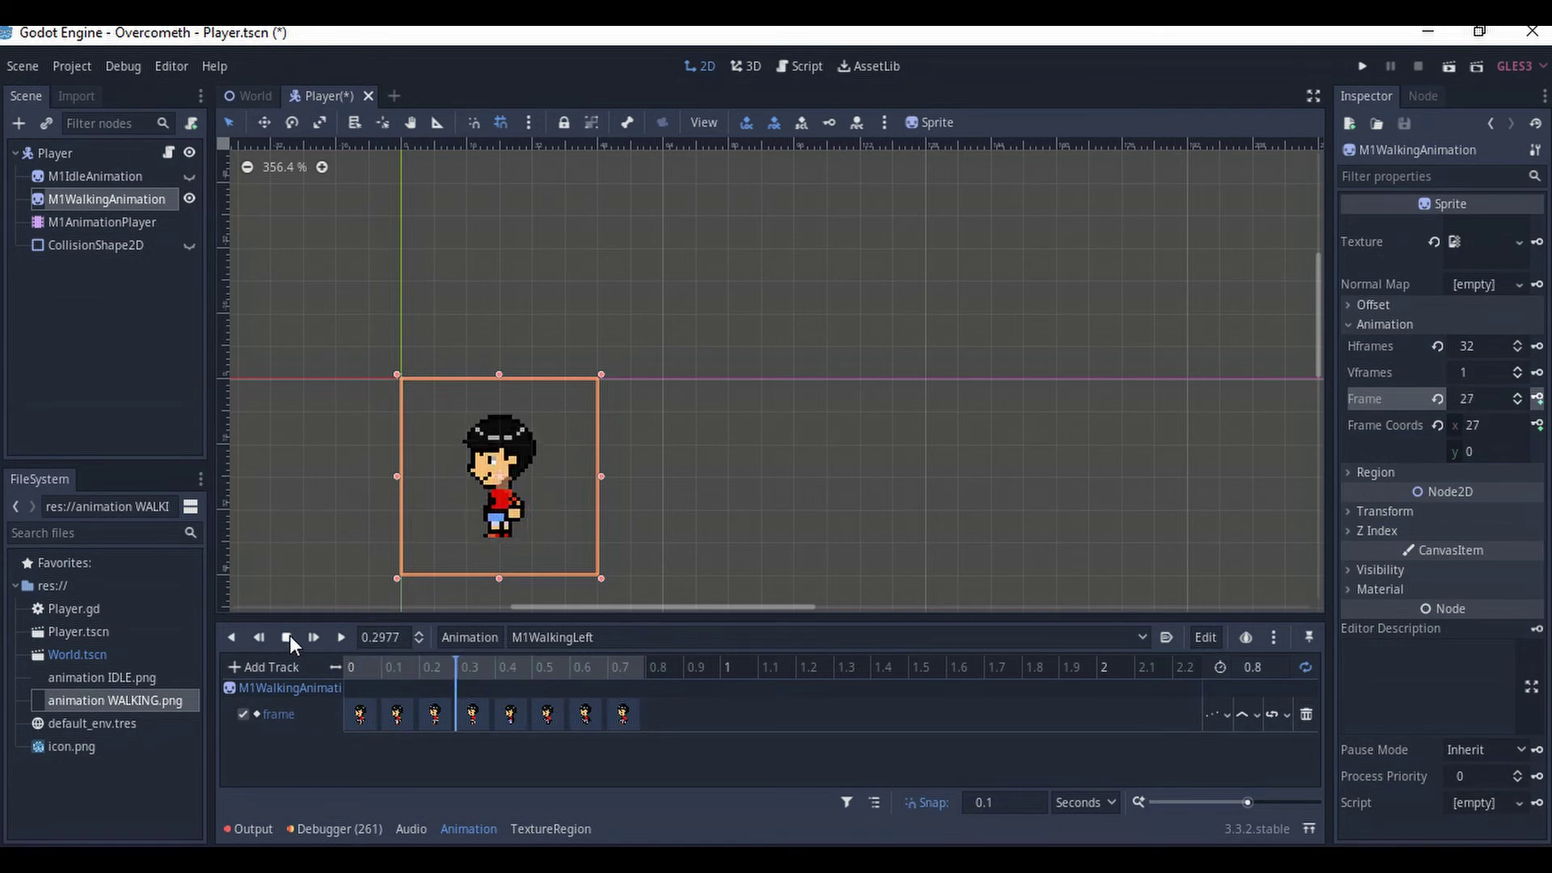
{"action": "left_click", "coordinate": [288, 637]}
{"action": "left_click", "coordinate": [348, 668]}
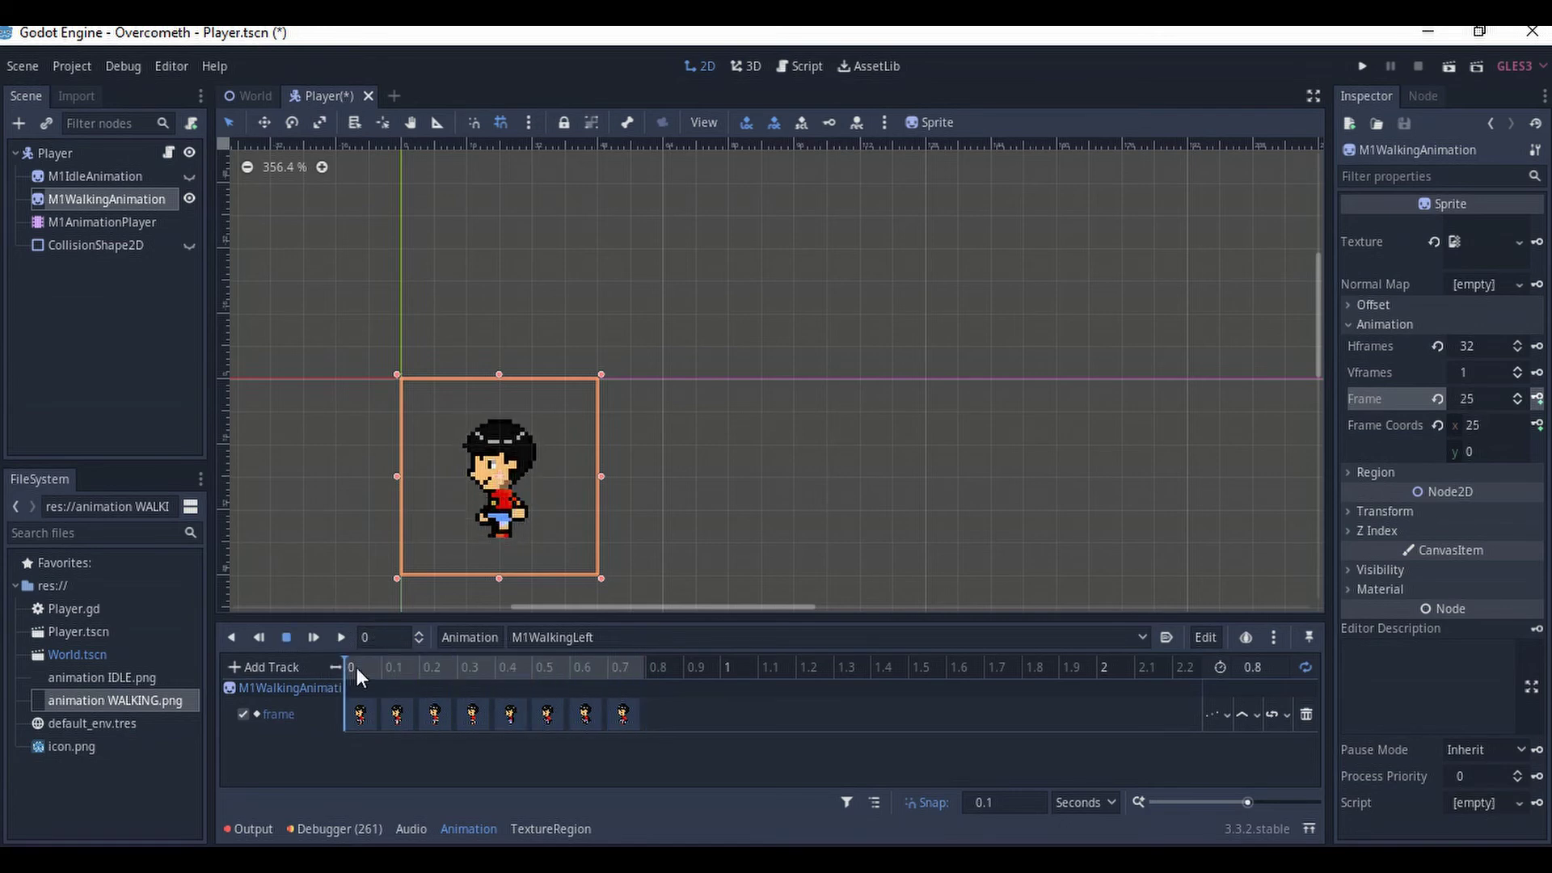
- Close the animation list and toggle the eye icons of M1WalkingAnimation and M1IdleAnimation
{"action": "left_click", "coordinate": [550, 637]}
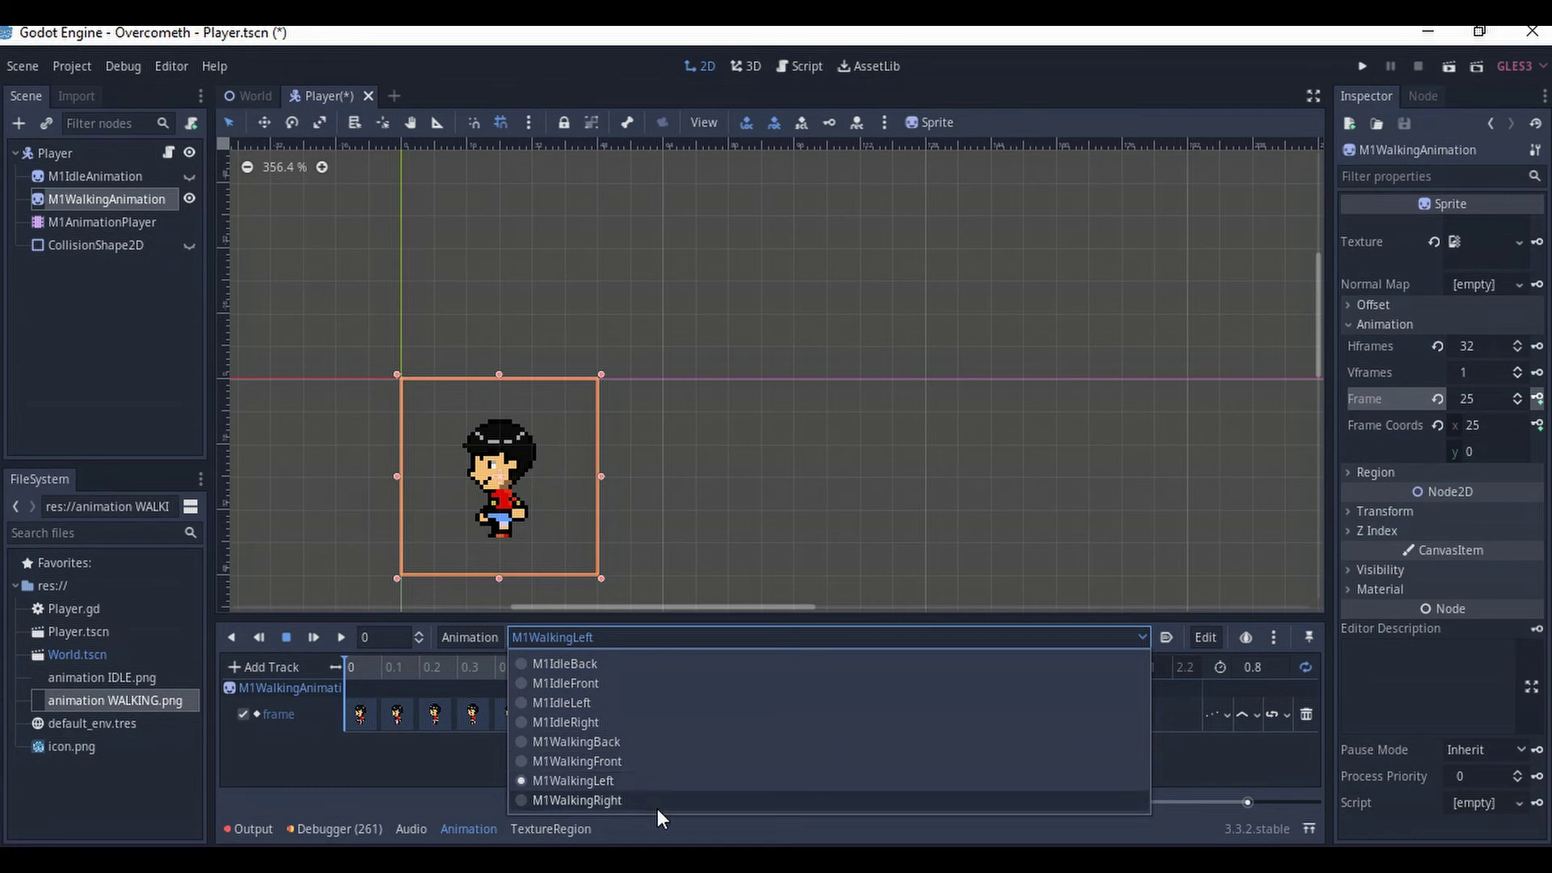
{"action": "left_click", "coordinate": [100, 245]}
{"action": "left_click", "coordinate": [99, 223]}
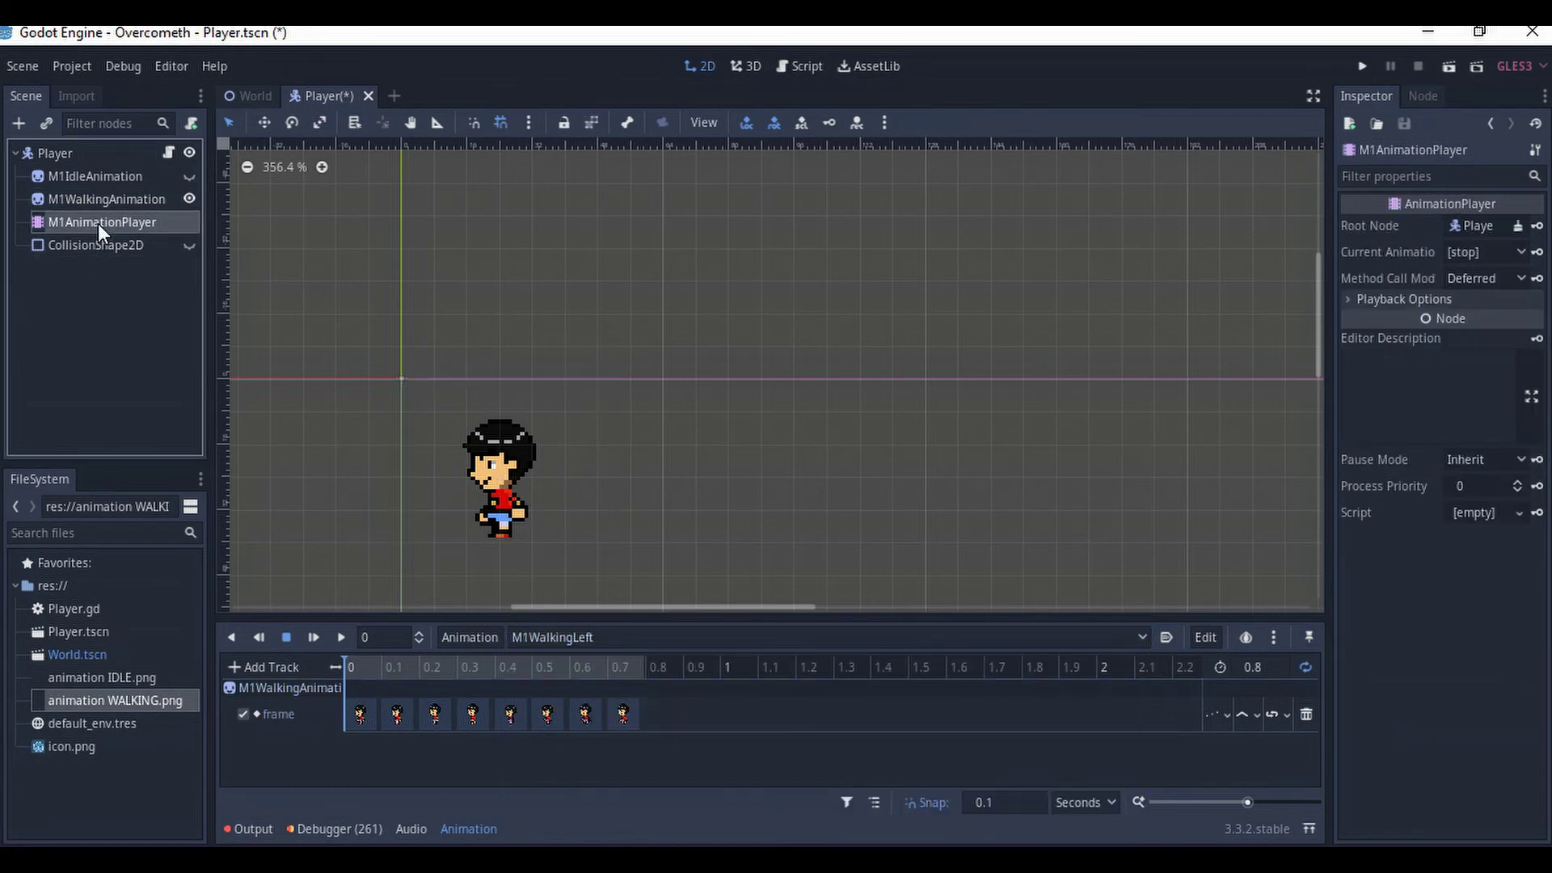
{"action": "left_click", "coordinate": [188, 180]}
{"action": "left_click", "coordinate": [135, 181]}
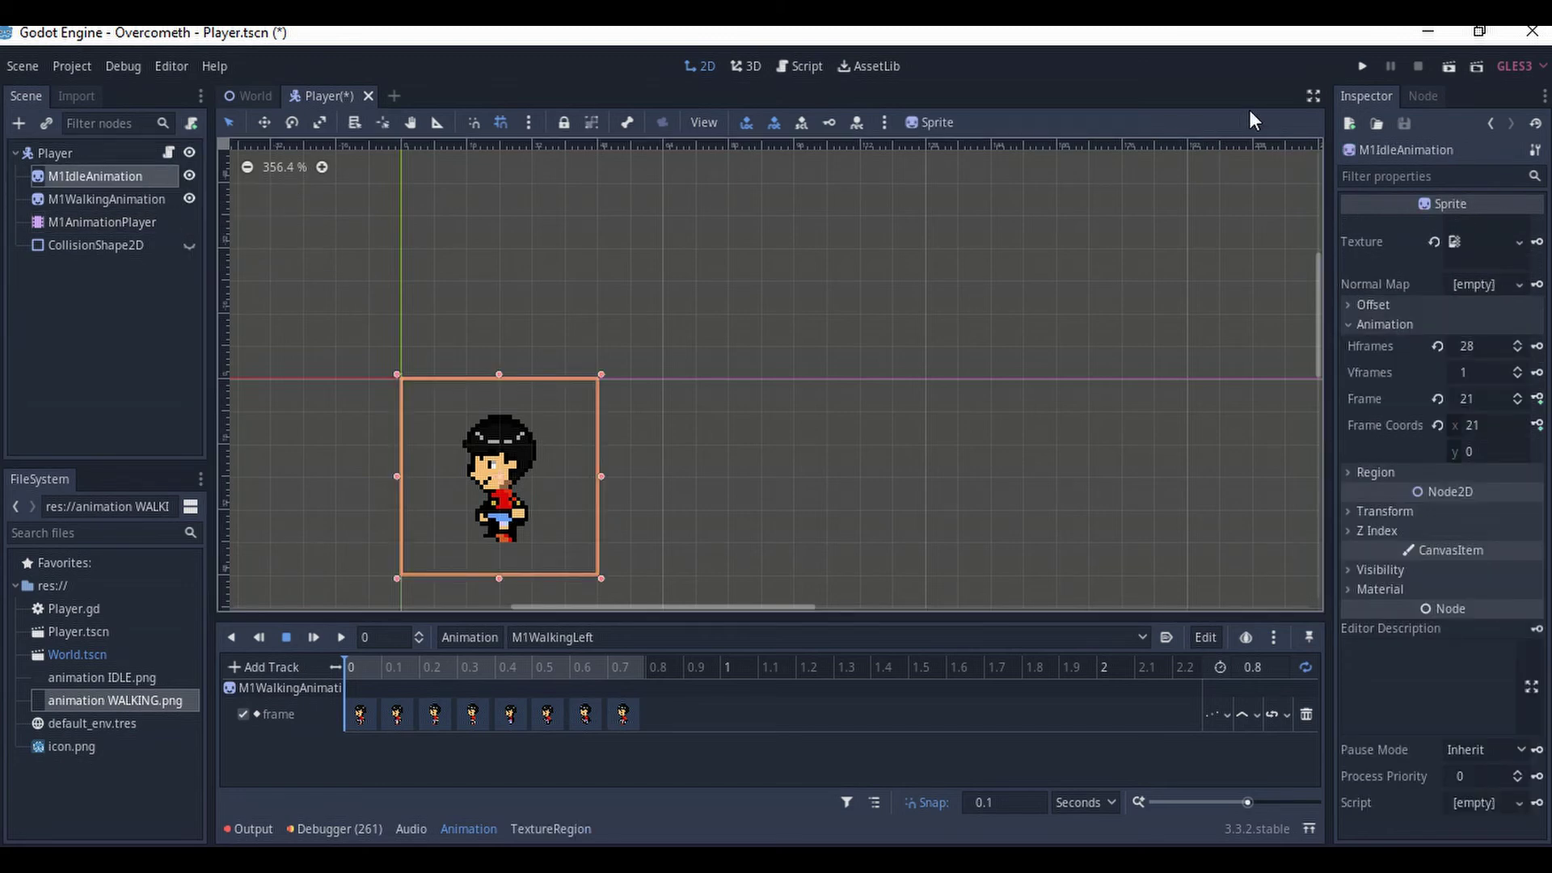
{"action": "left_click", "coordinate": [189, 199]}
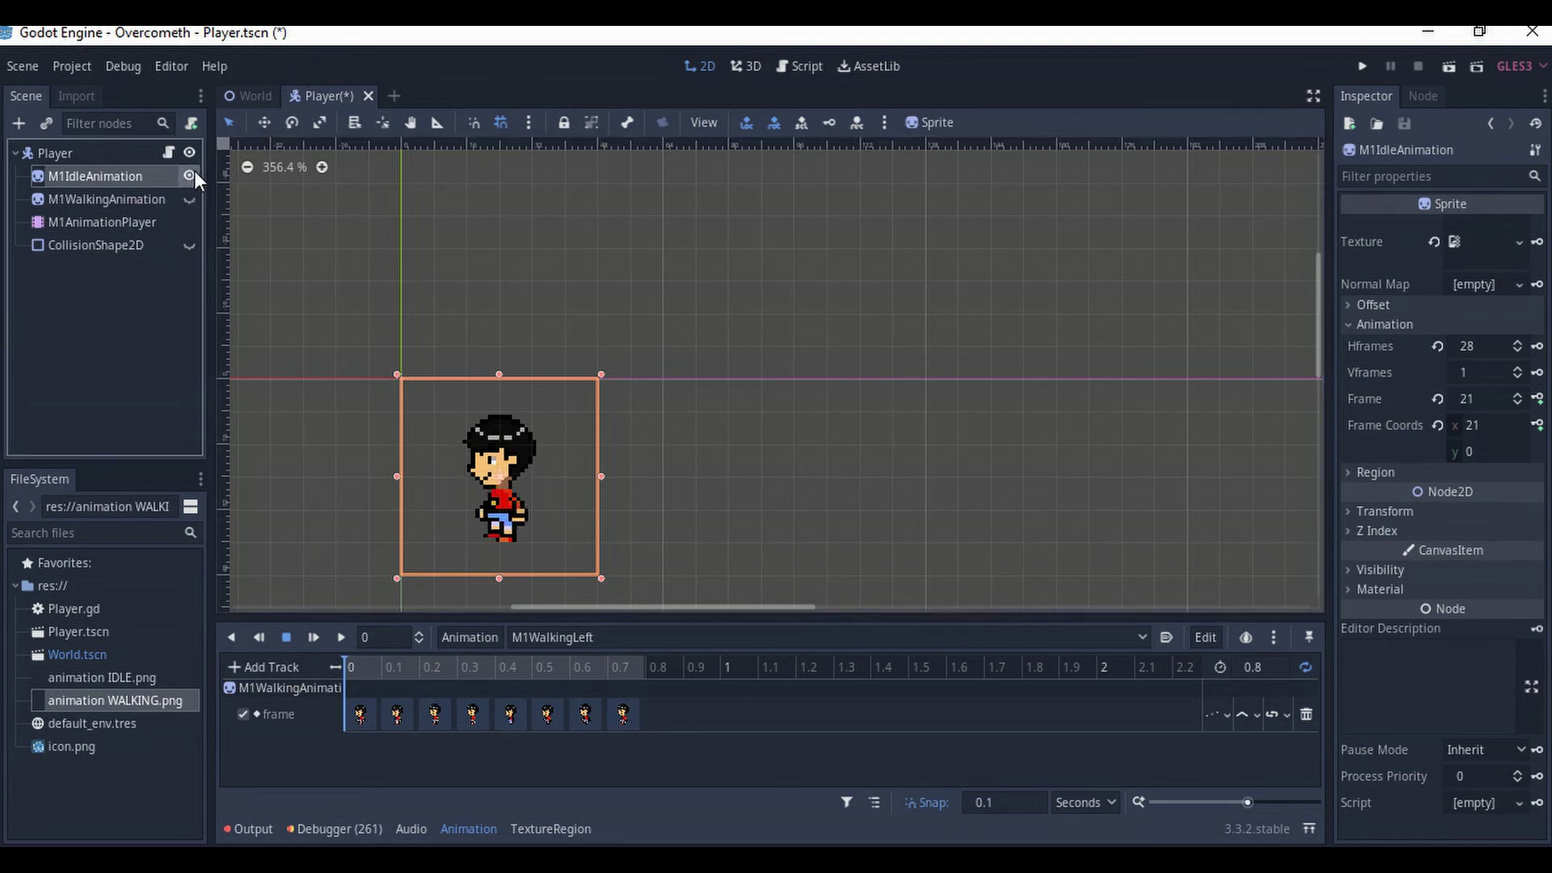
{"action": "left_click", "coordinate": [191, 176]}
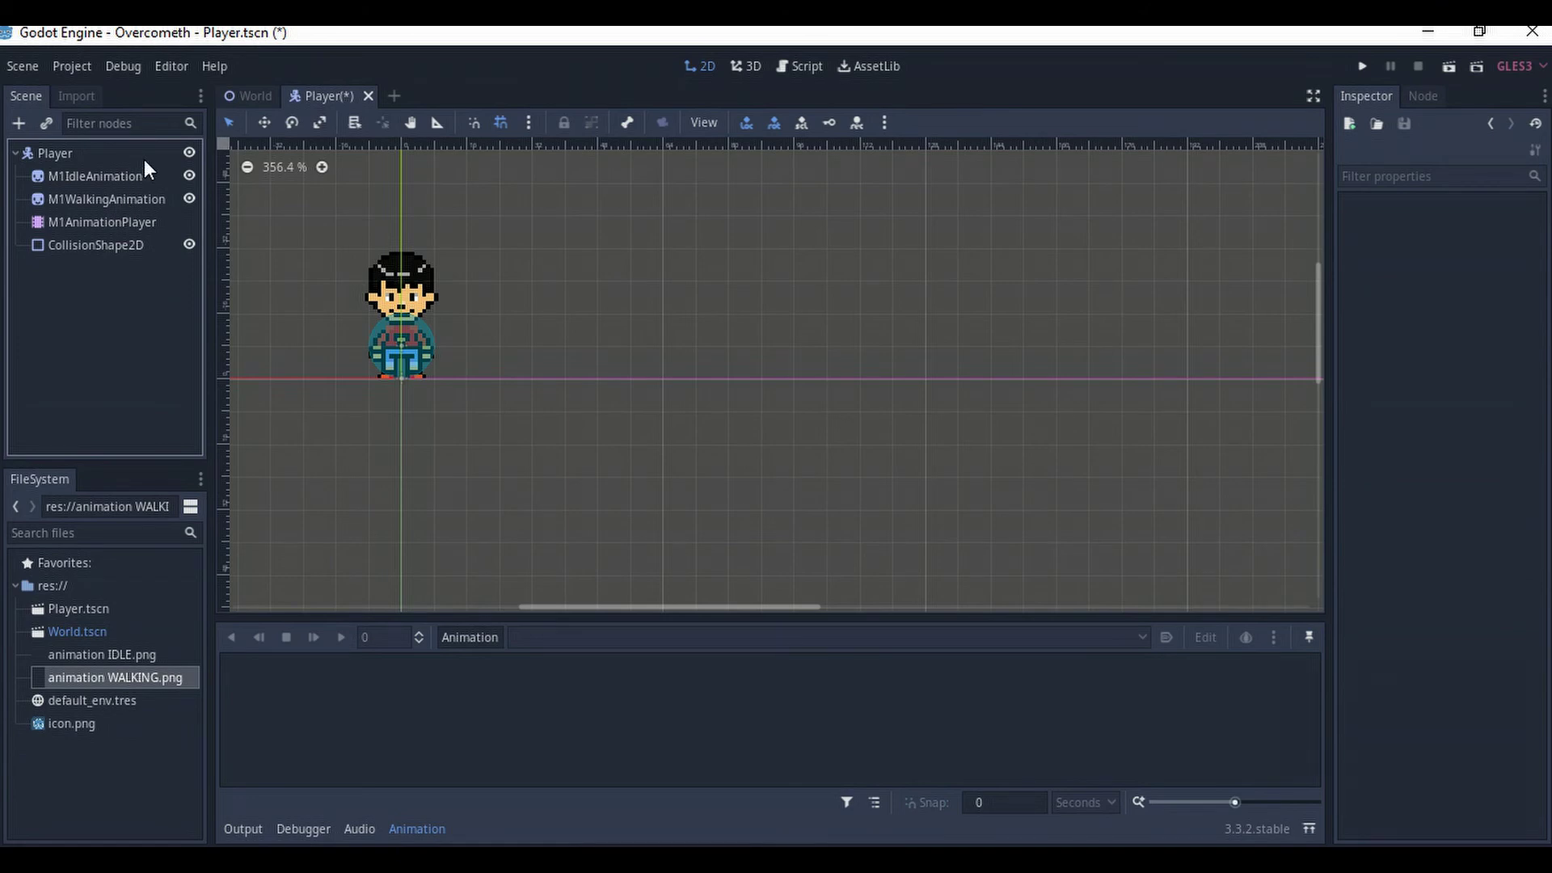
- Attach a new Player.gd script to Player and delete everything below extends KinematicBody2D
{"action": "left_click", "coordinate": [147, 154]}
{"action": "left_click", "coordinate": [192, 123]}
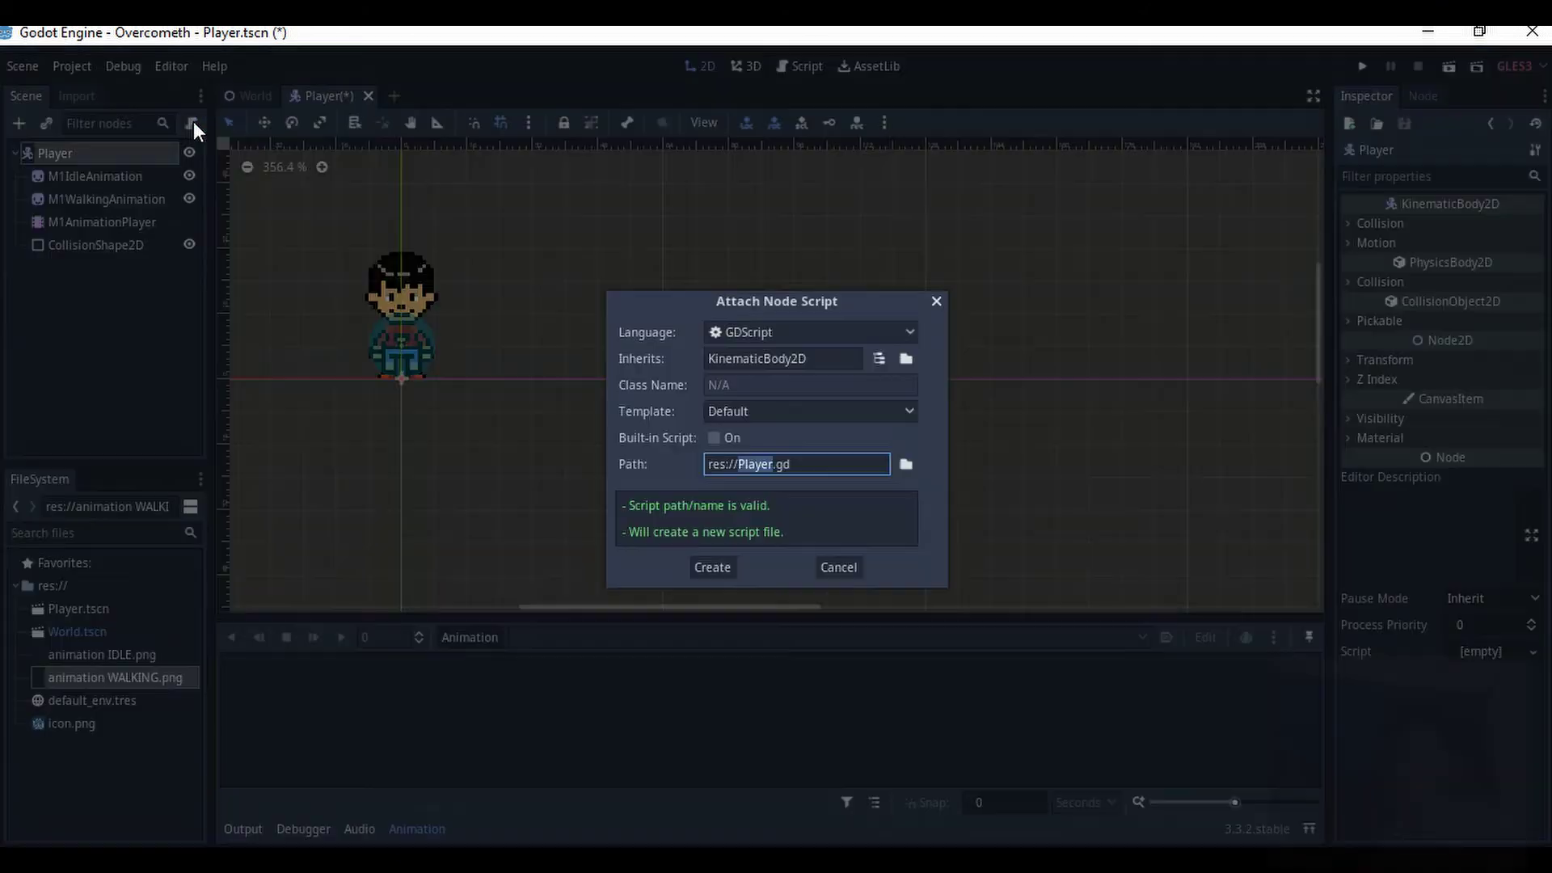
{"action": "left_click", "coordinate": [721, 566]}
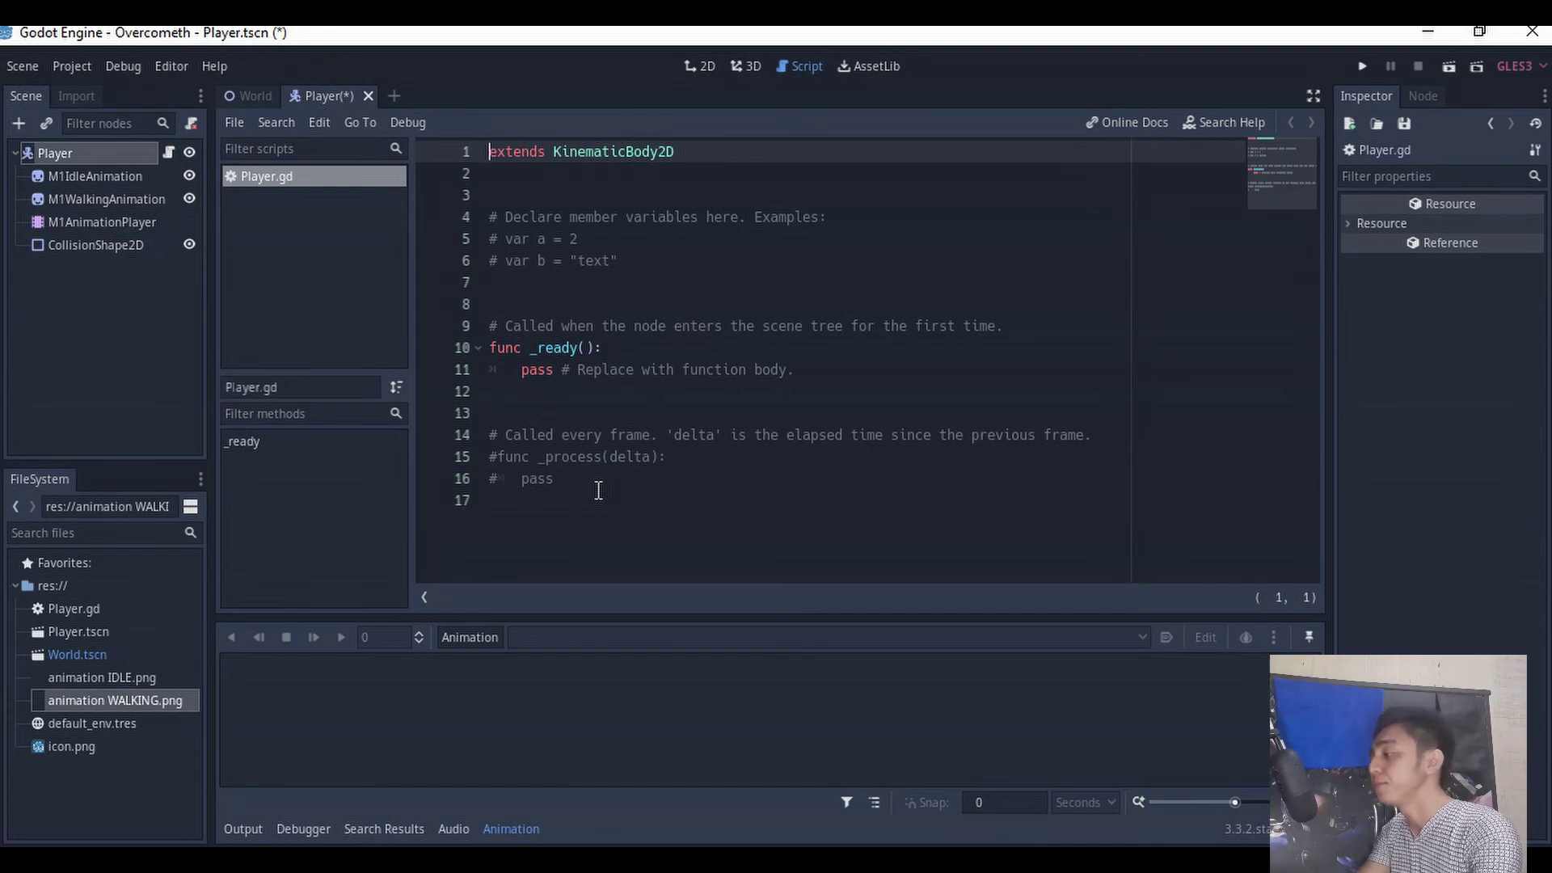
{"action": "left_click_drag", "start_coordinate": [598, 491], "coordinate": [400, 204]}
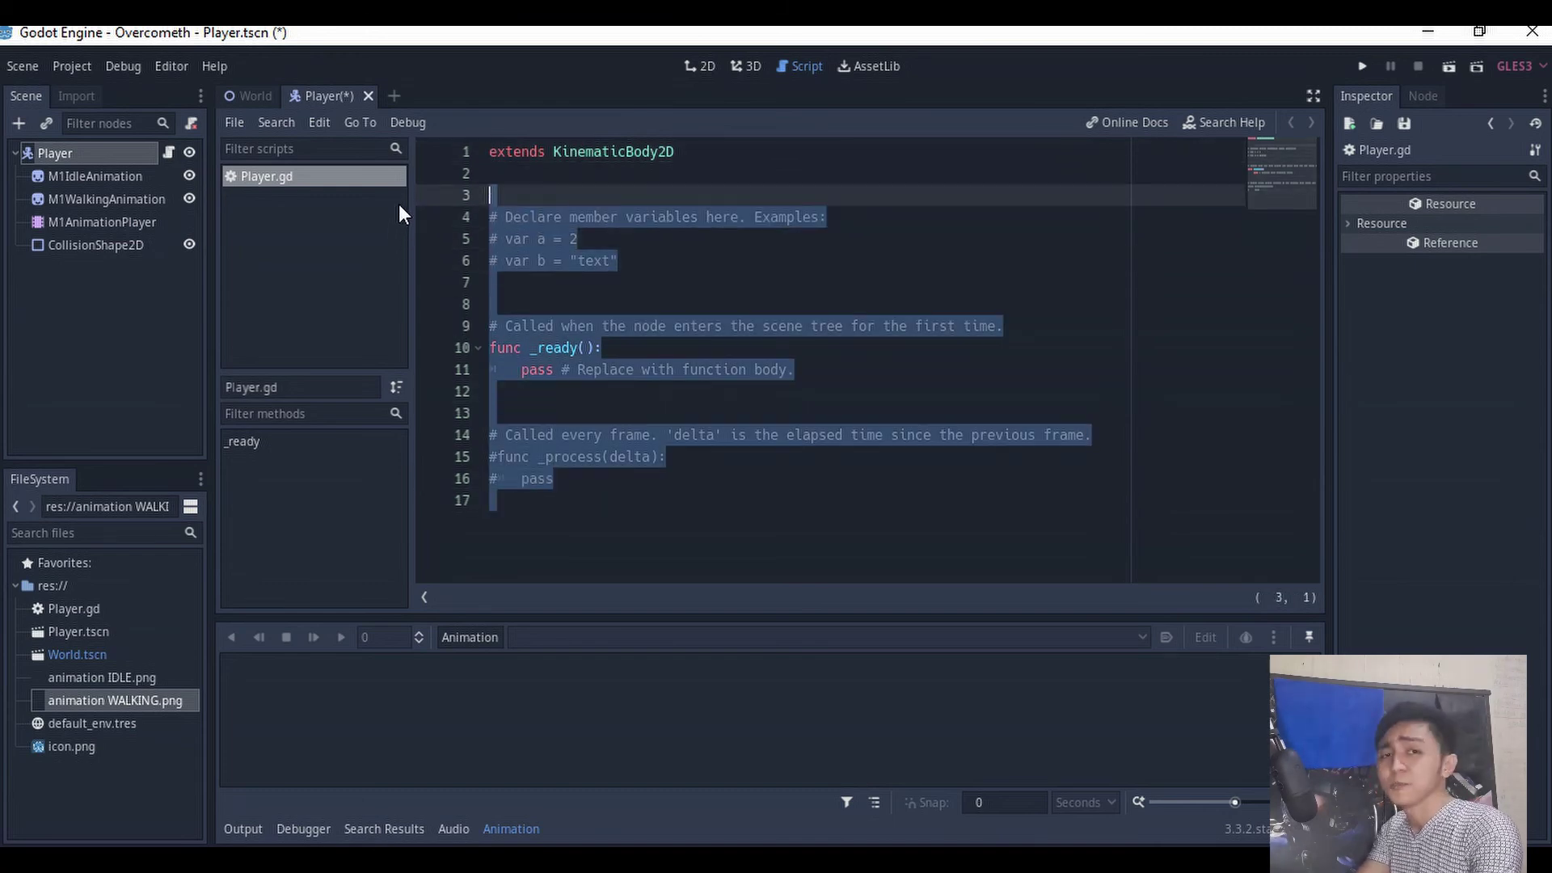
{"action": "key", "text": "BackSpace"}
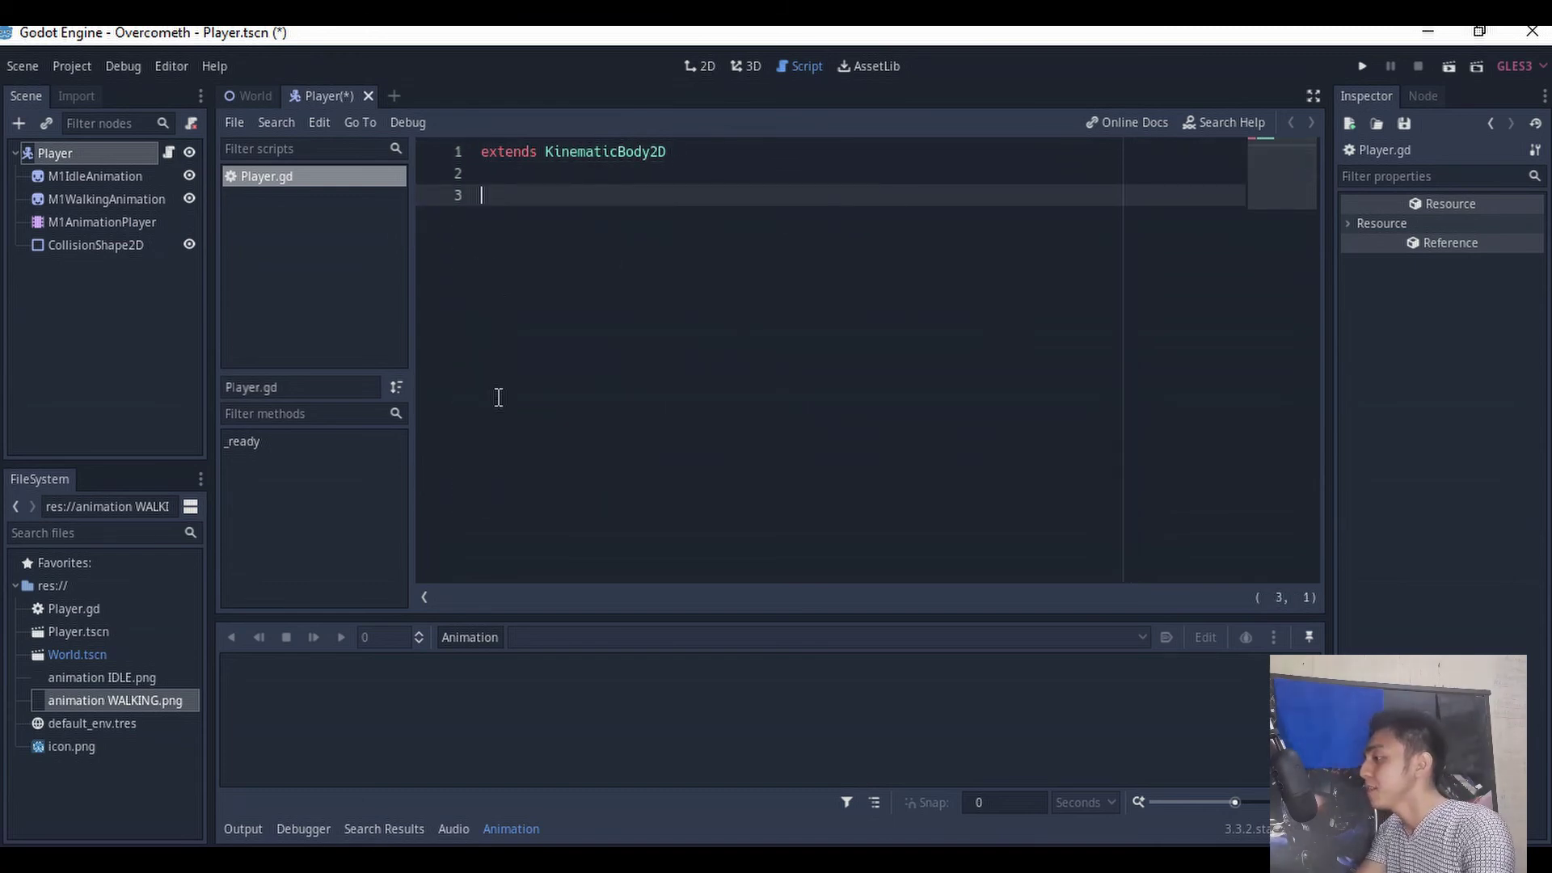
- Paste the prepared Notepad code into Player.gd and delete the duplicate extends KinematicBody2D line
{"action": "key", "text": "alt+Tab"}
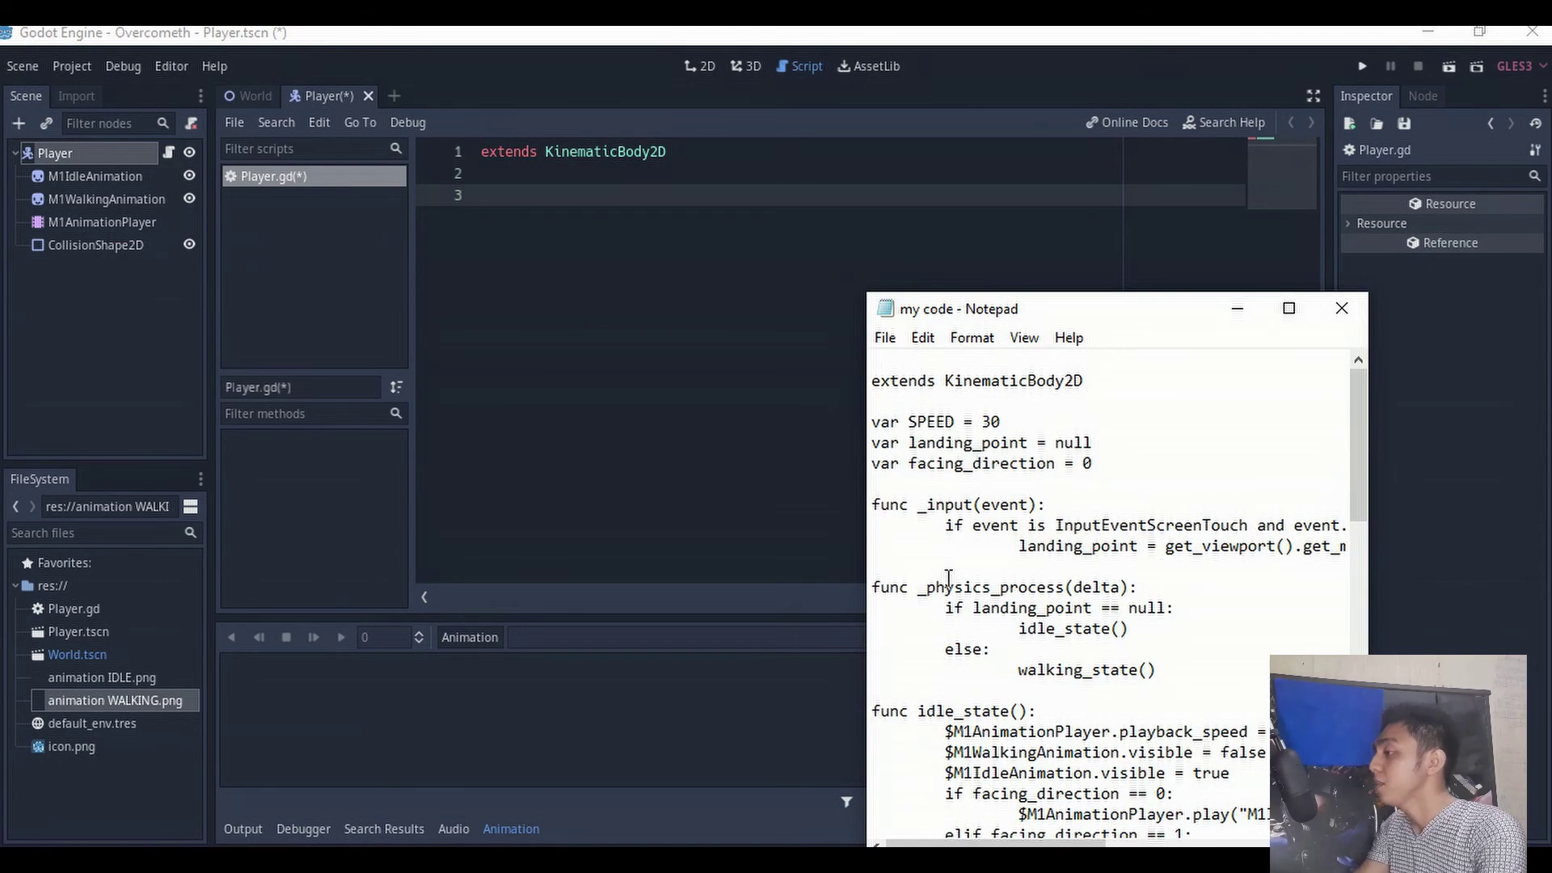
{"action": "key", "text": "ctrl+a"}
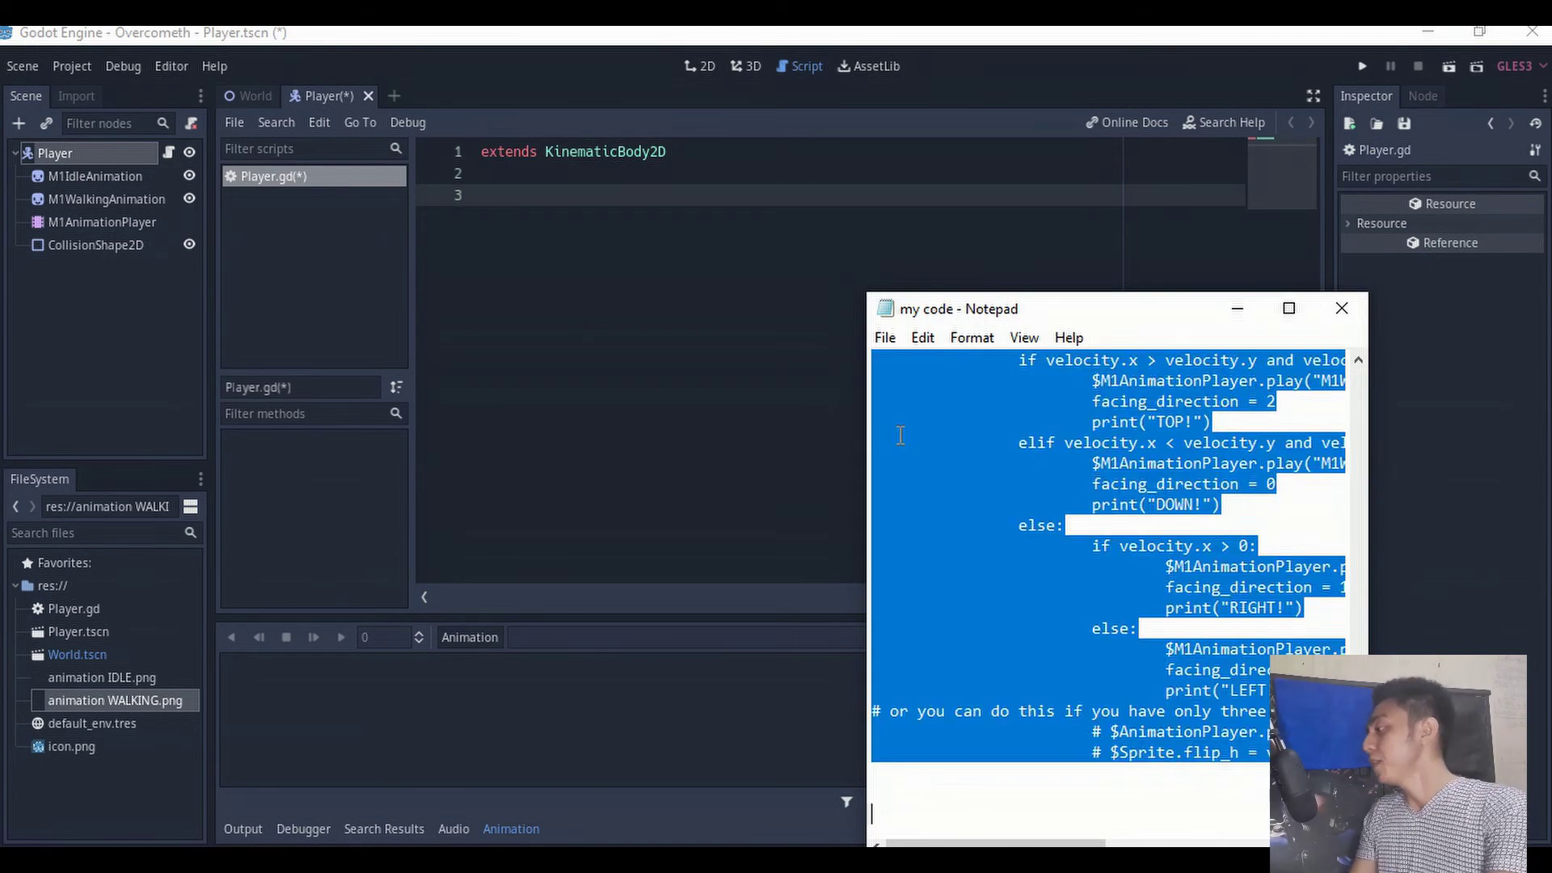
{"action": "left_click", "coordinate": [632, 193]}
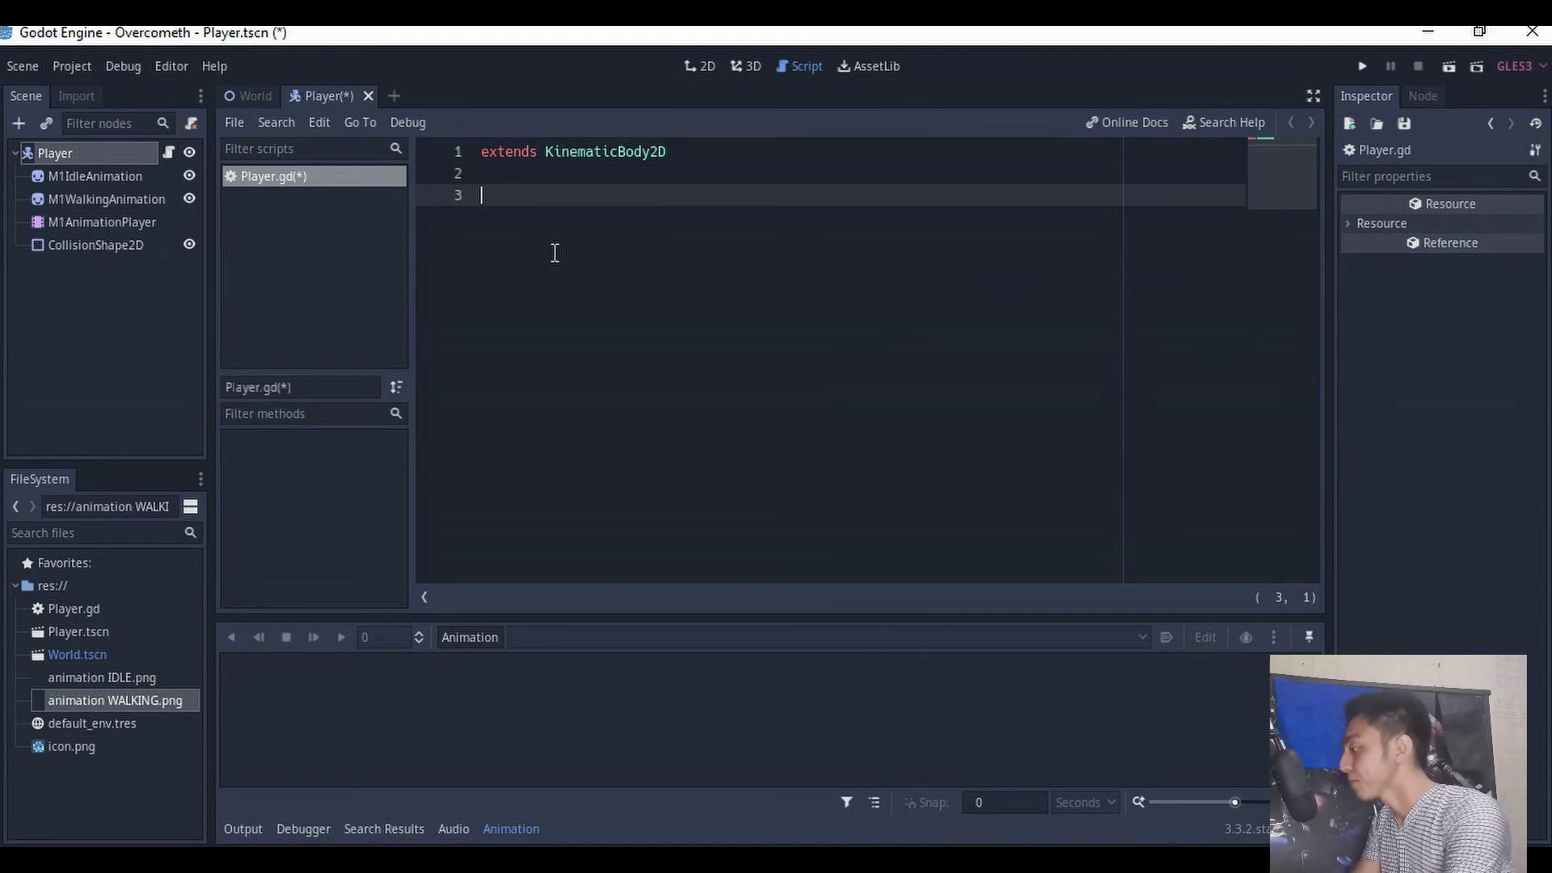
{"action": "key", "text": "ctrl+v"}
{"action": "scroll", "coordinate": [659, 469], "scroll_direction": "up", "scroll_amount": 15}
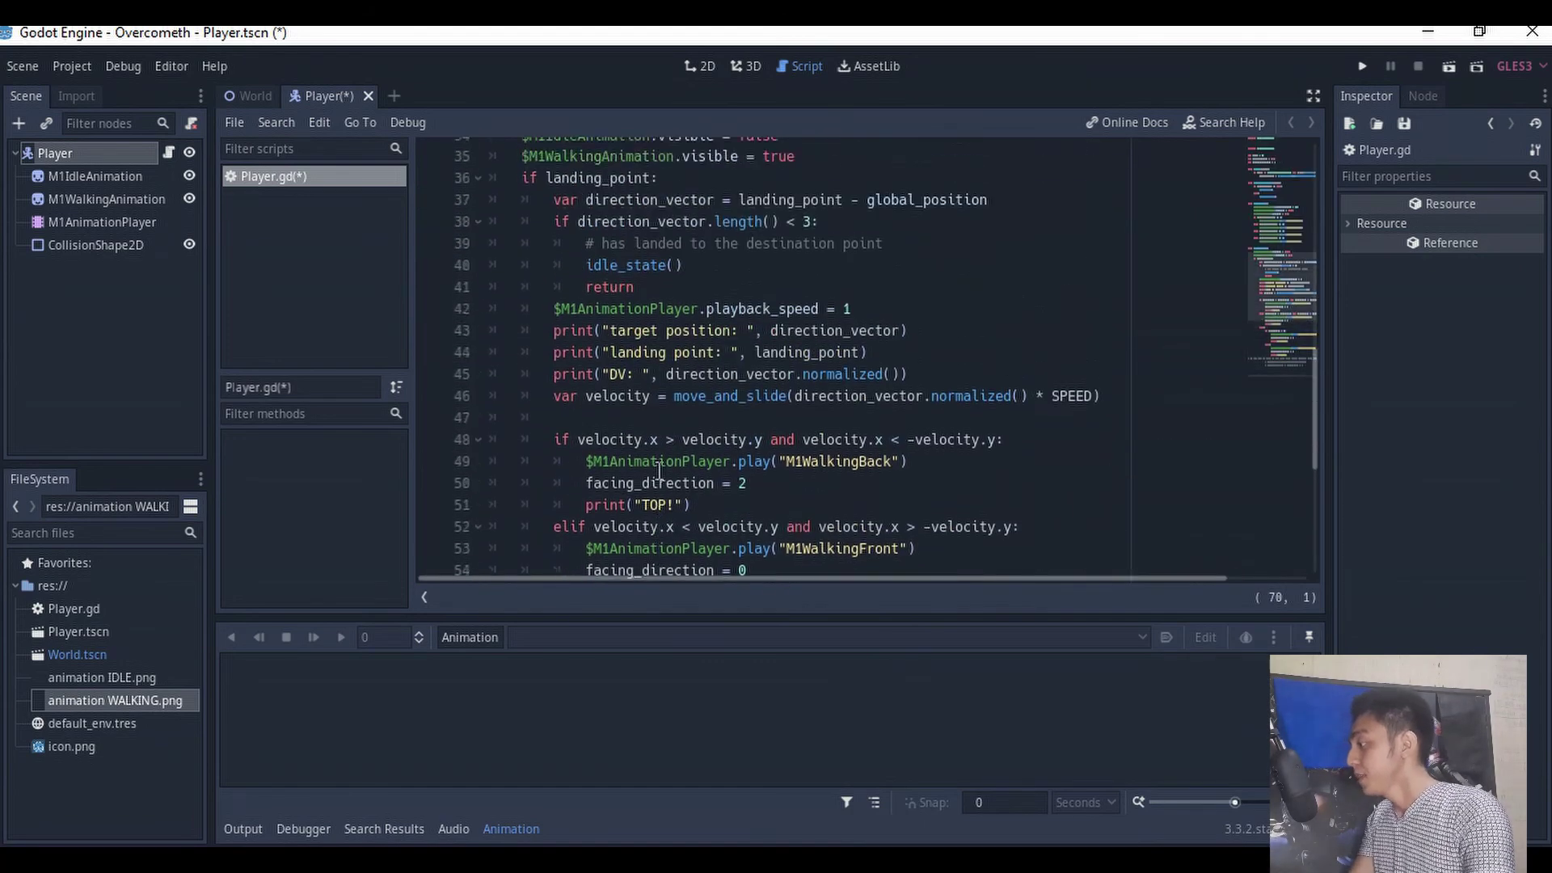
{"action": "scroll", "coordinate": [659, 469], "scroll_direction": "up", "scroll_amount": 2}
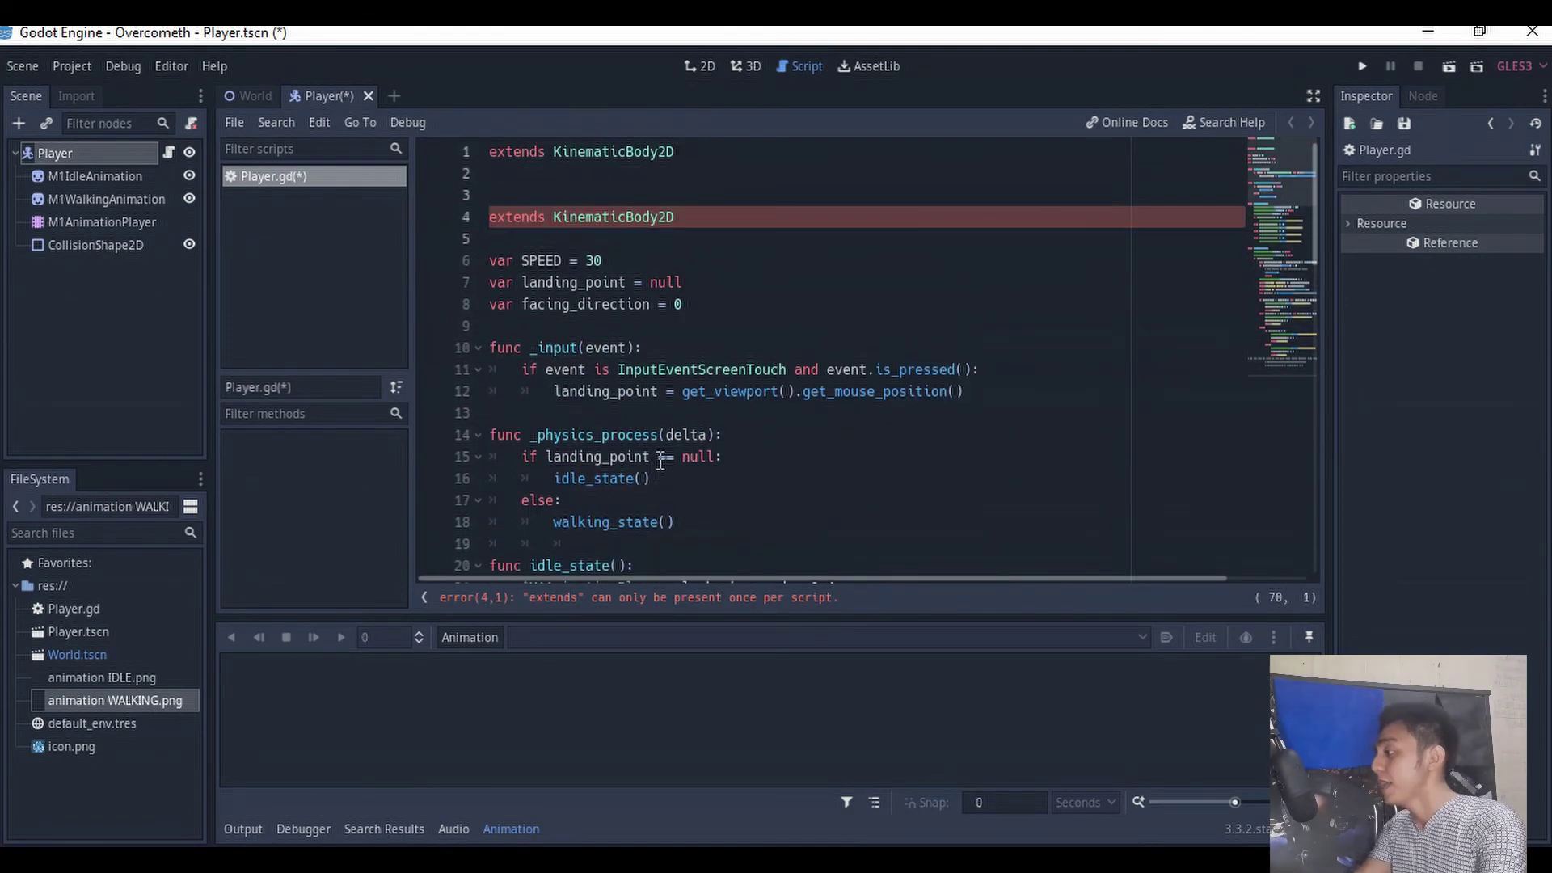
{"action": "left_click", "coordinate": [664, 236]}
{"action": "left_click_drag", "start_coordinate": [663, 233], "coordinate": [483, 200]}
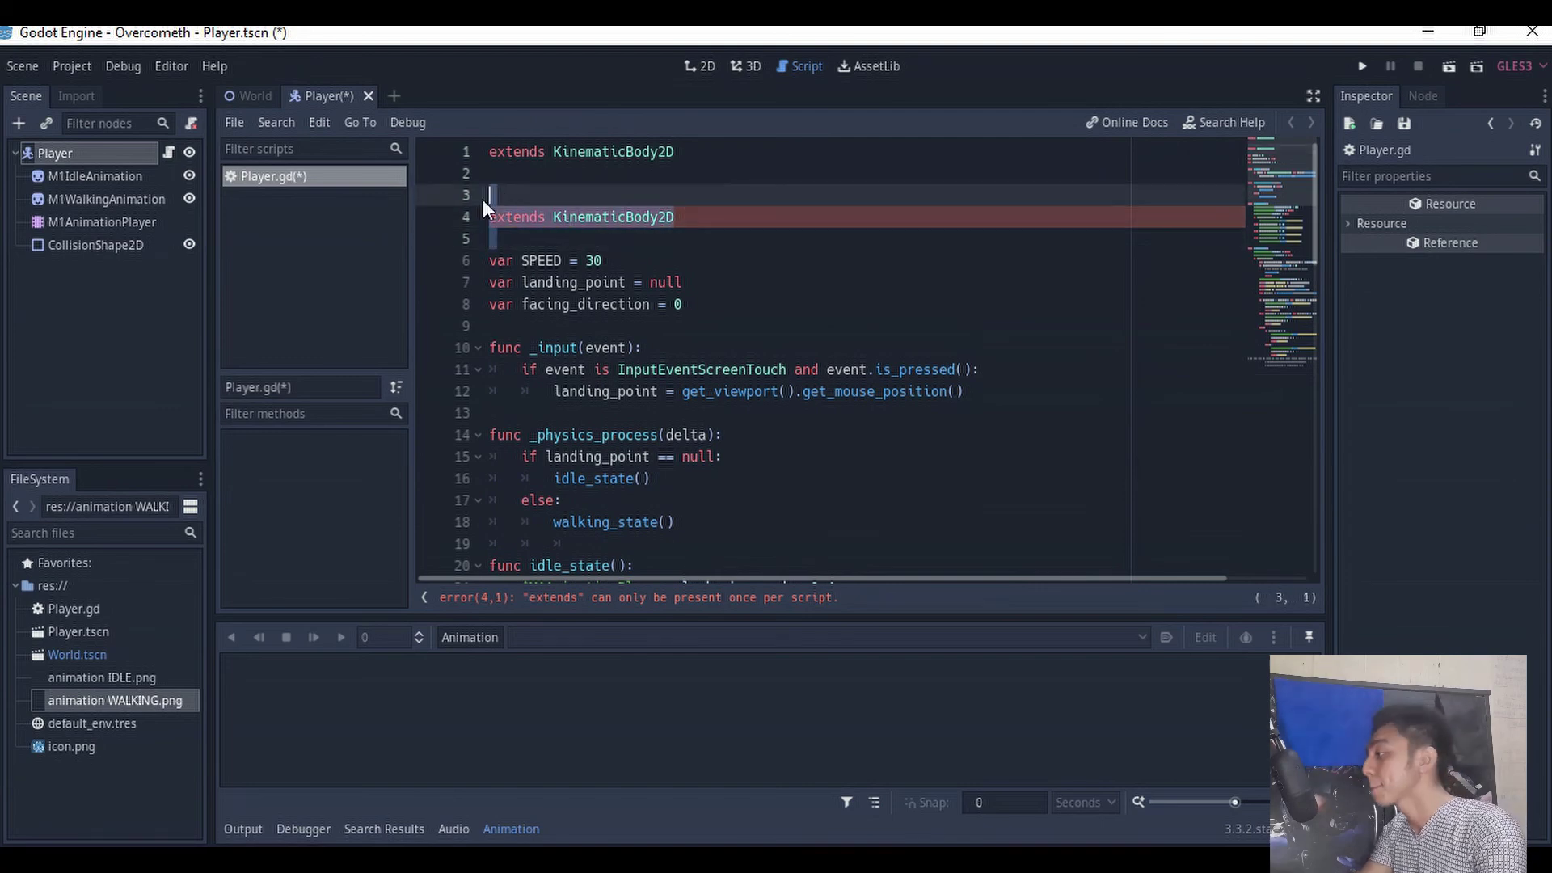
{"action": "key", "text": "BackSpace"}
{"action": "key", "text": "BackSpace"}
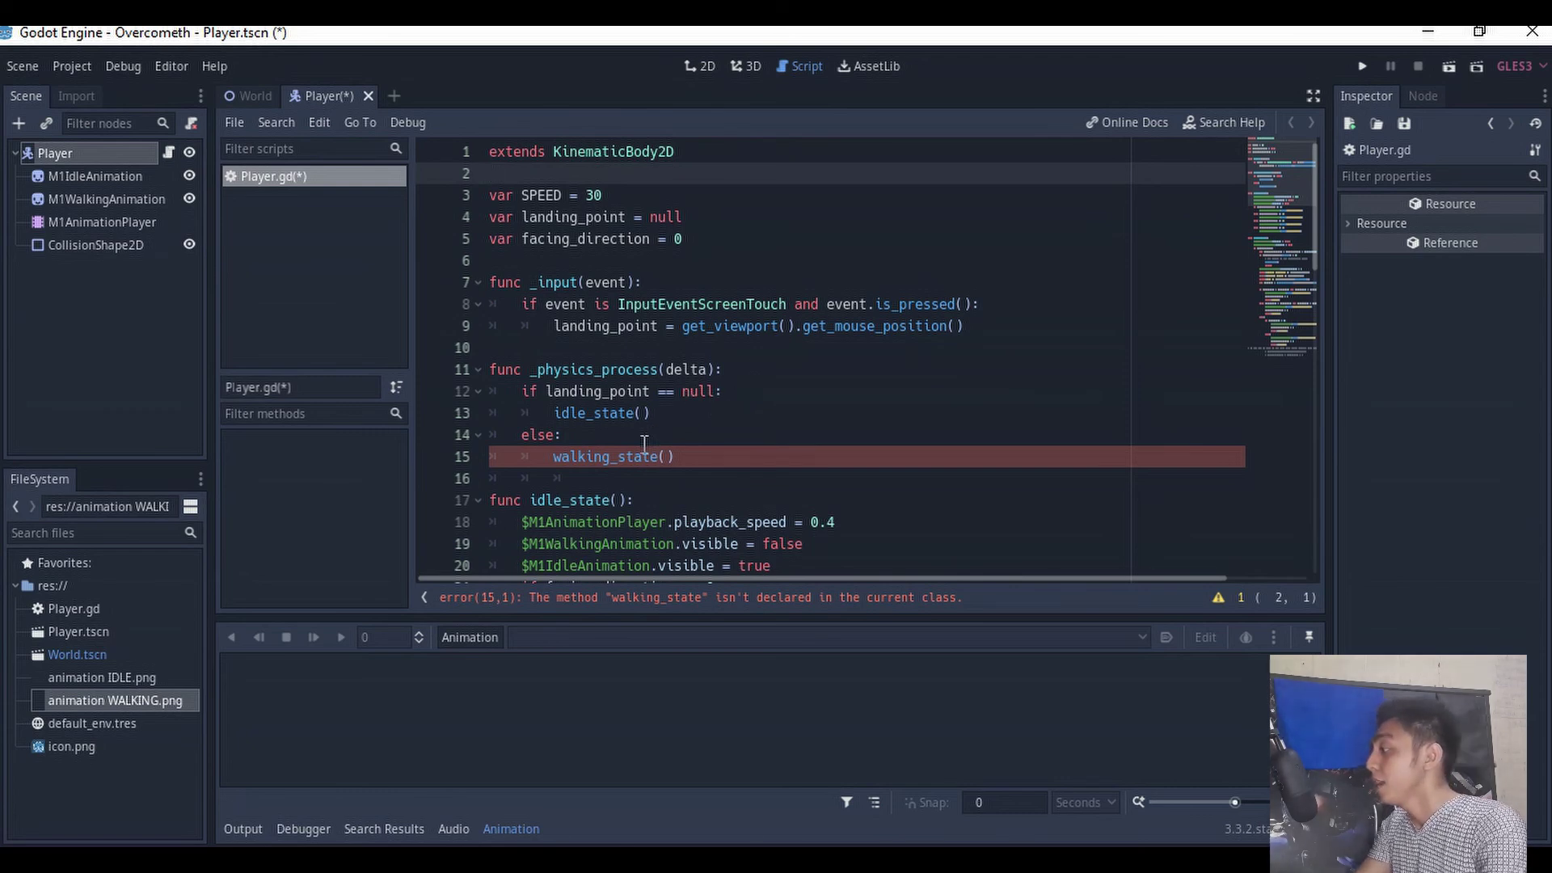
- Rename walk_state to walking_state by appending 'ing'
{"action": "scroll", "coordinate": [647, 441], "scroll_direction": "down", "scroll_amount": 6}
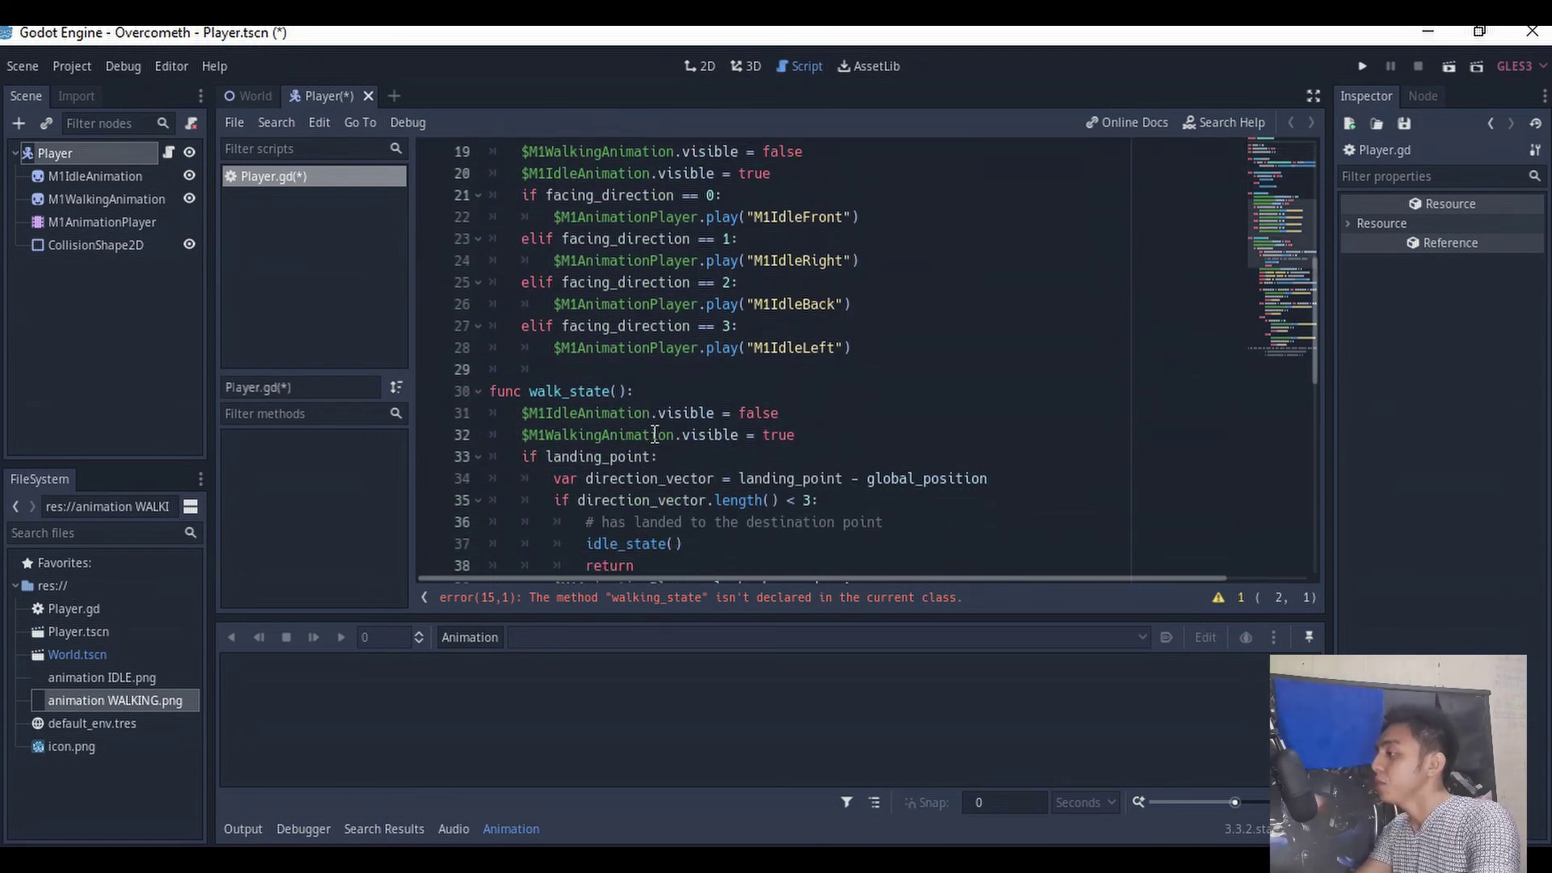
{"action": "left_click", "coordinate": [564, 391]}
{"action": "type", "text": "ing"}
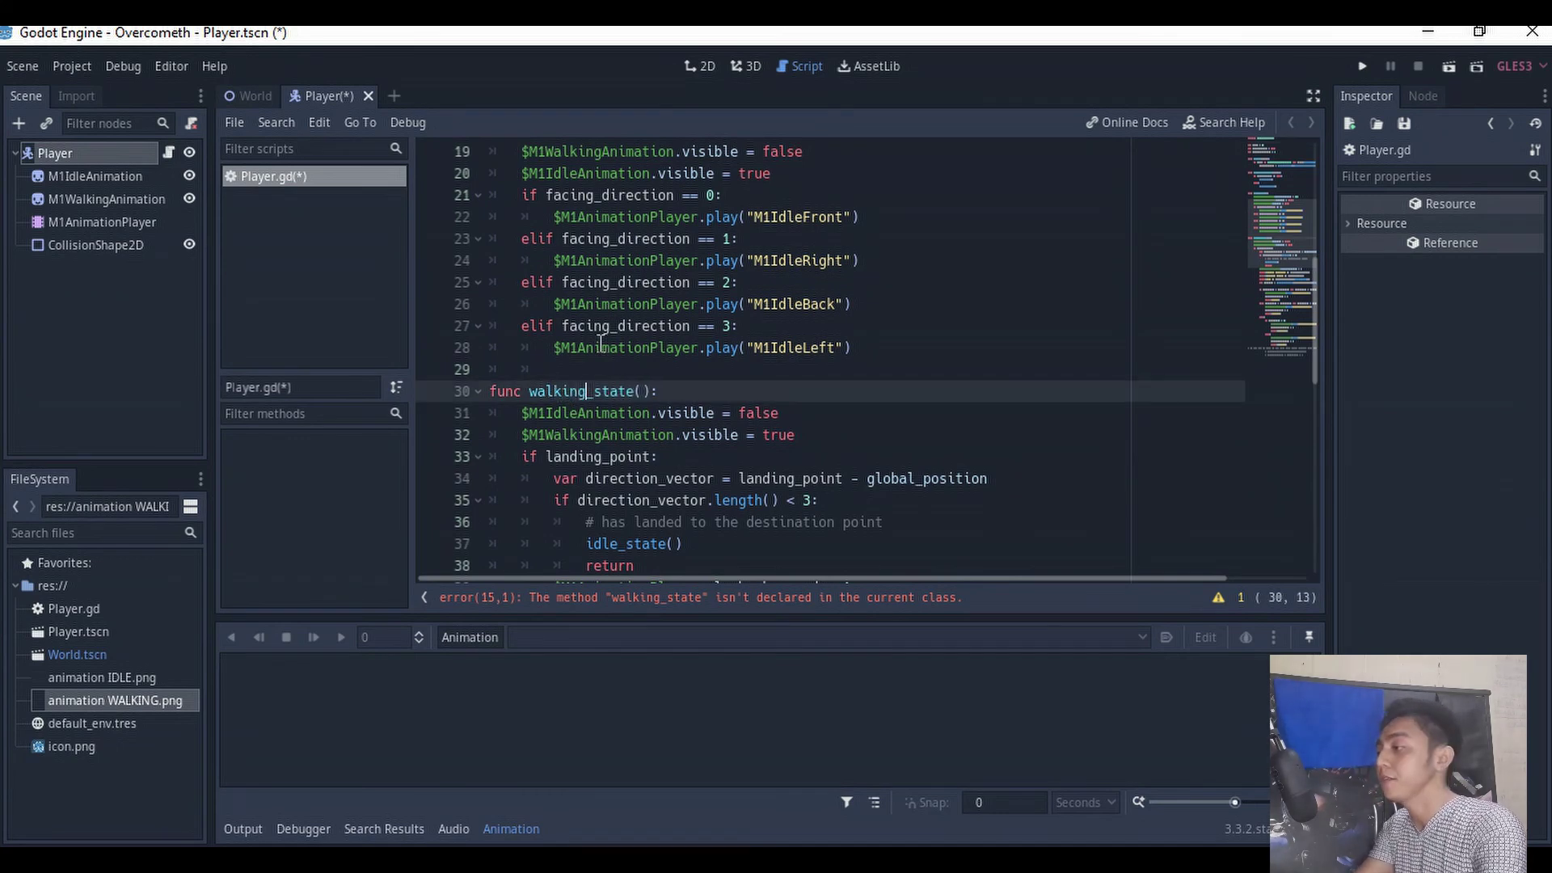
{"action": "scroll", "coordinate": [705, 343], "scroll_direction": "up", "scroll_amount": 3}
{"action": "scroll", "coordinate": [705, 343], "scroll_direction": "up", "scroll_amount": 2}
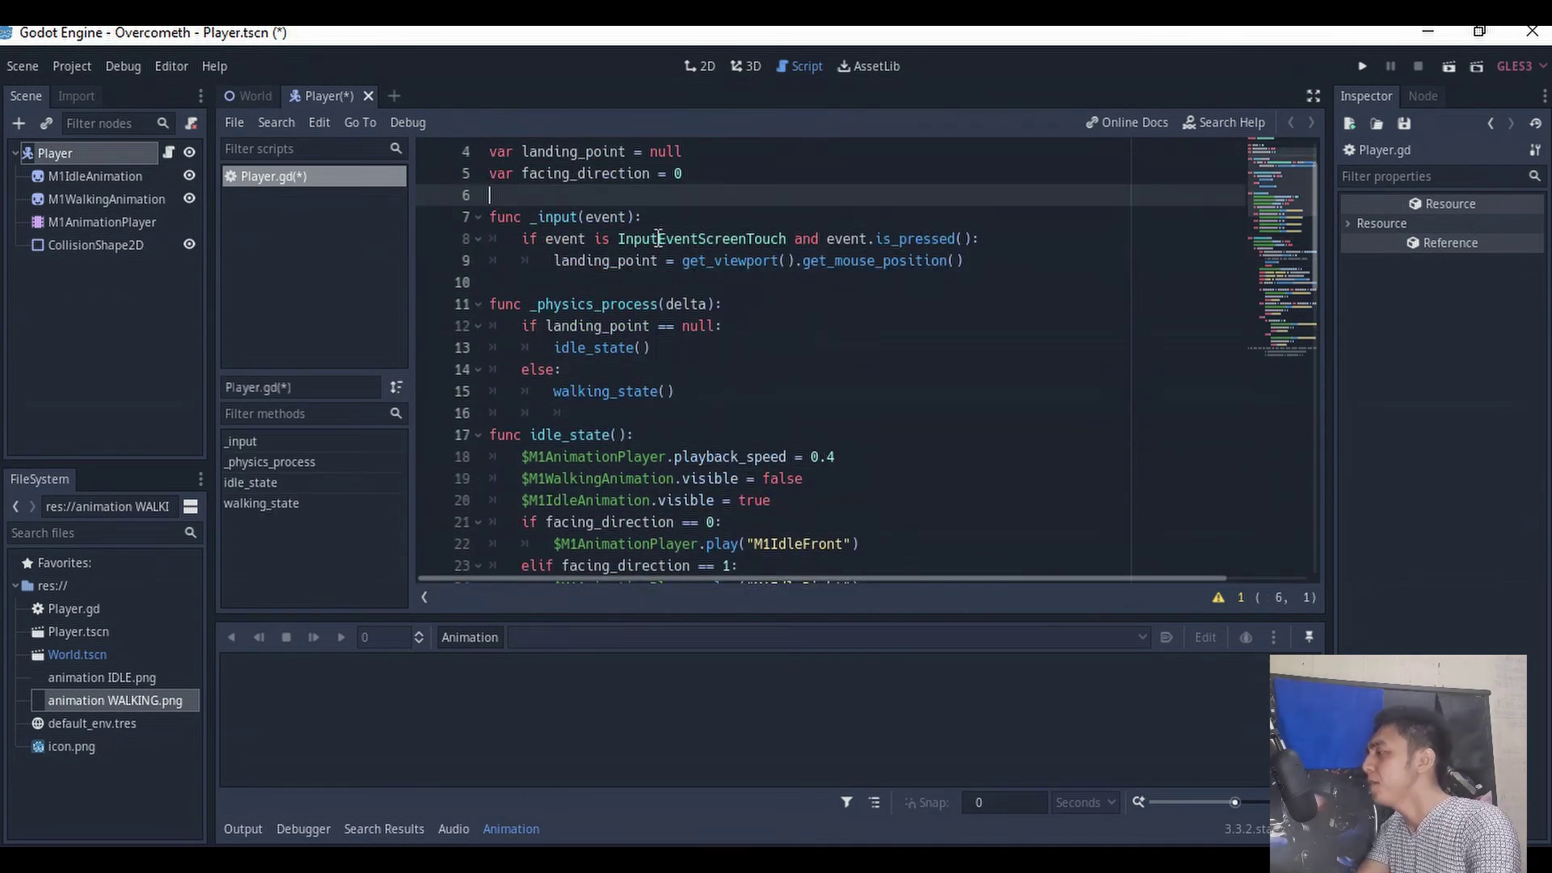
- Review the landing_point assignment and the if/else block in _physics_process
{"action": "left_click", "coordinate": [635, 216]}
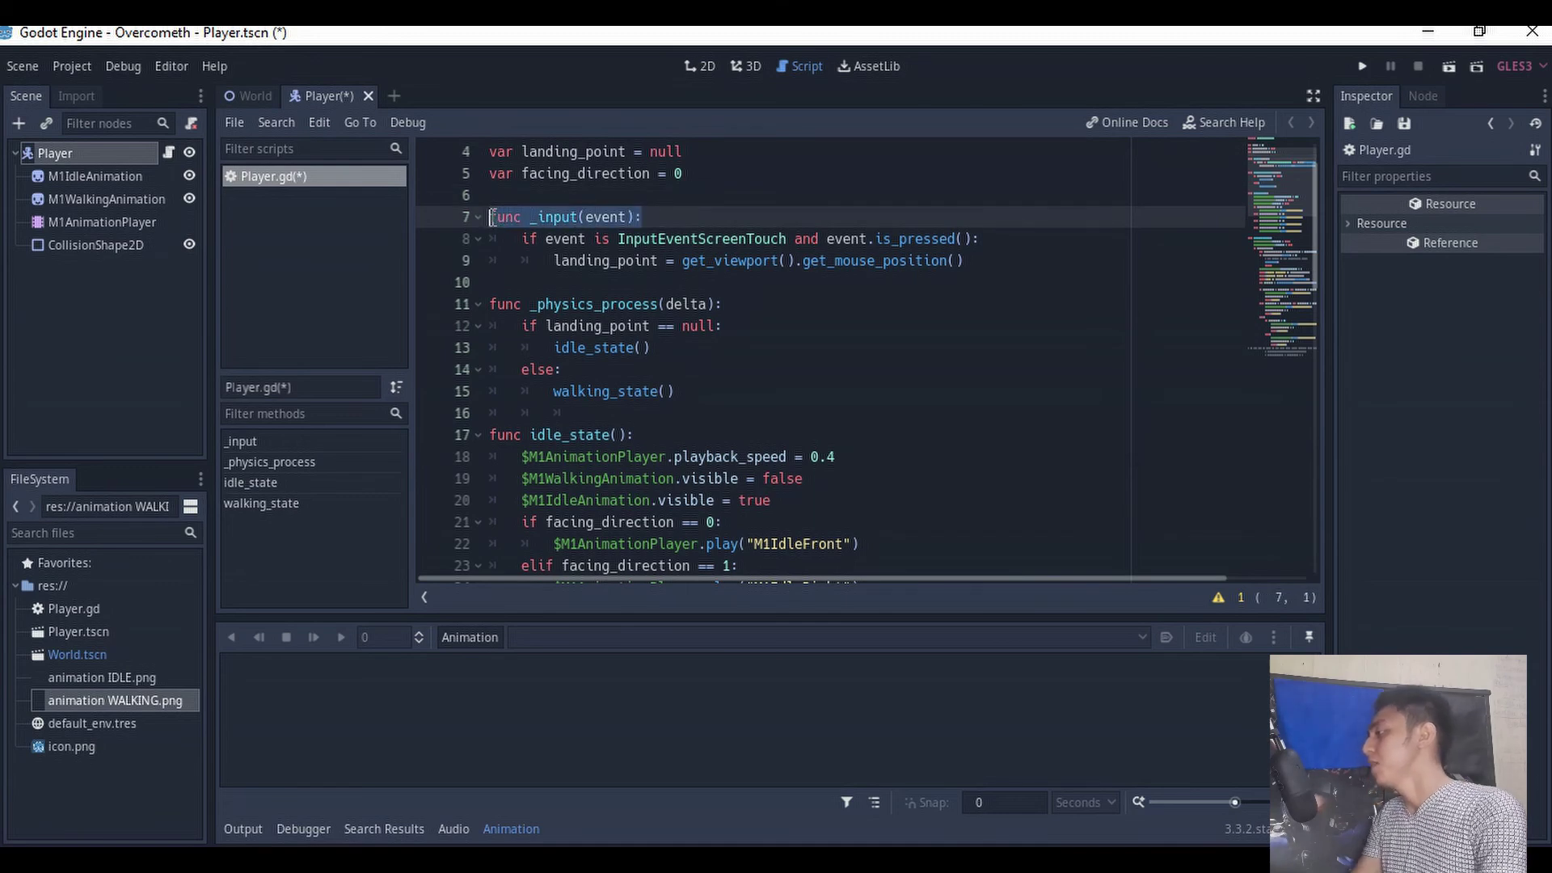
{"action": "left_click", "coordinate": [713, 261]}
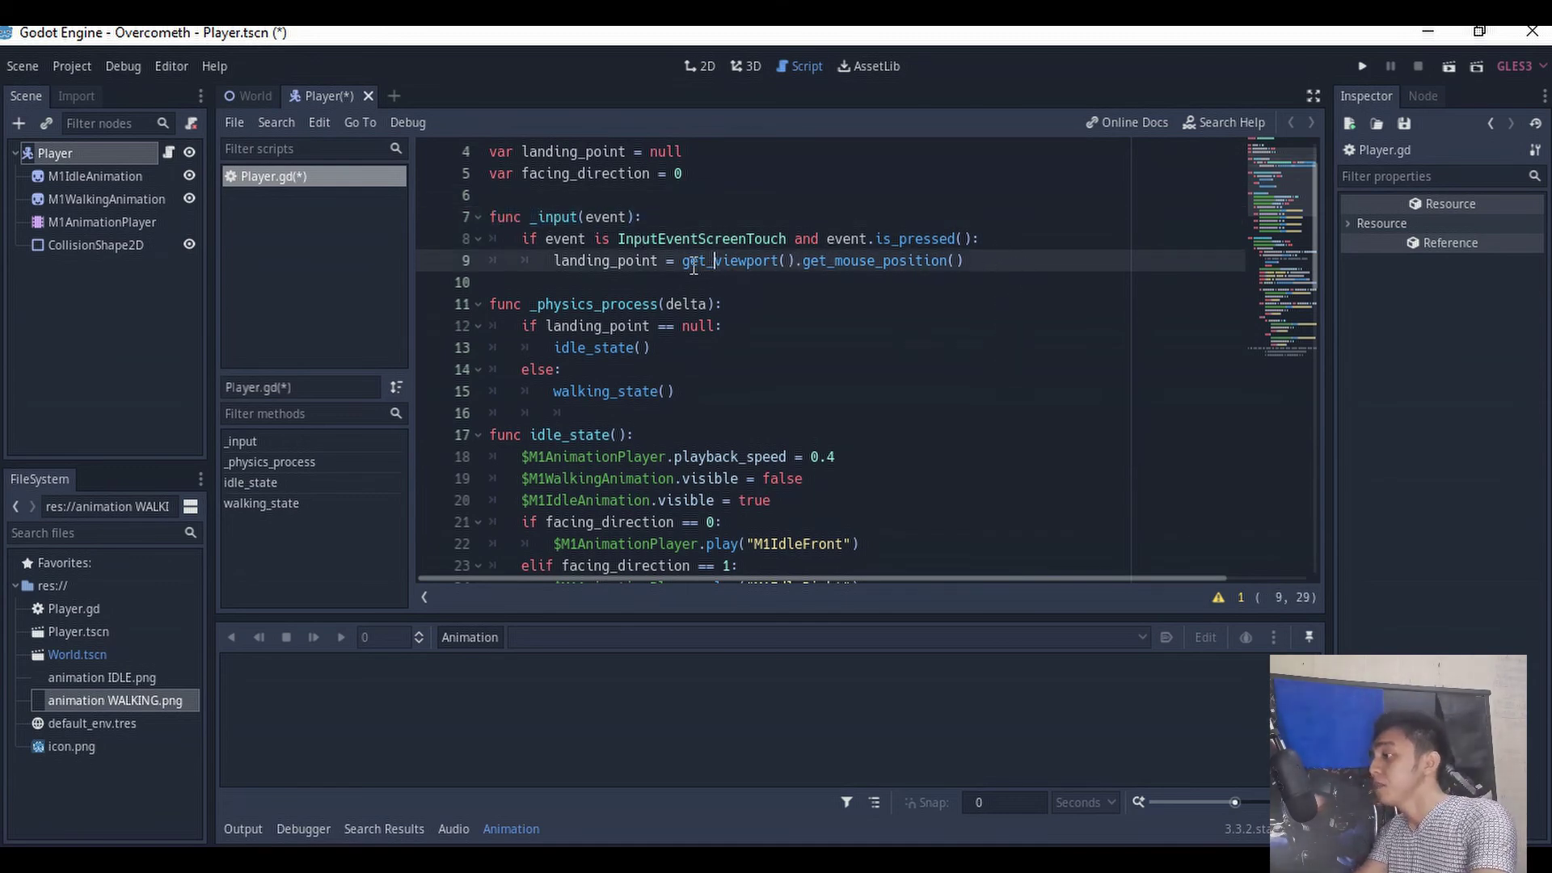
{"action": "left_click_drag", "start_coordinate": [1007, 260], "coordinate": [550, 269]}
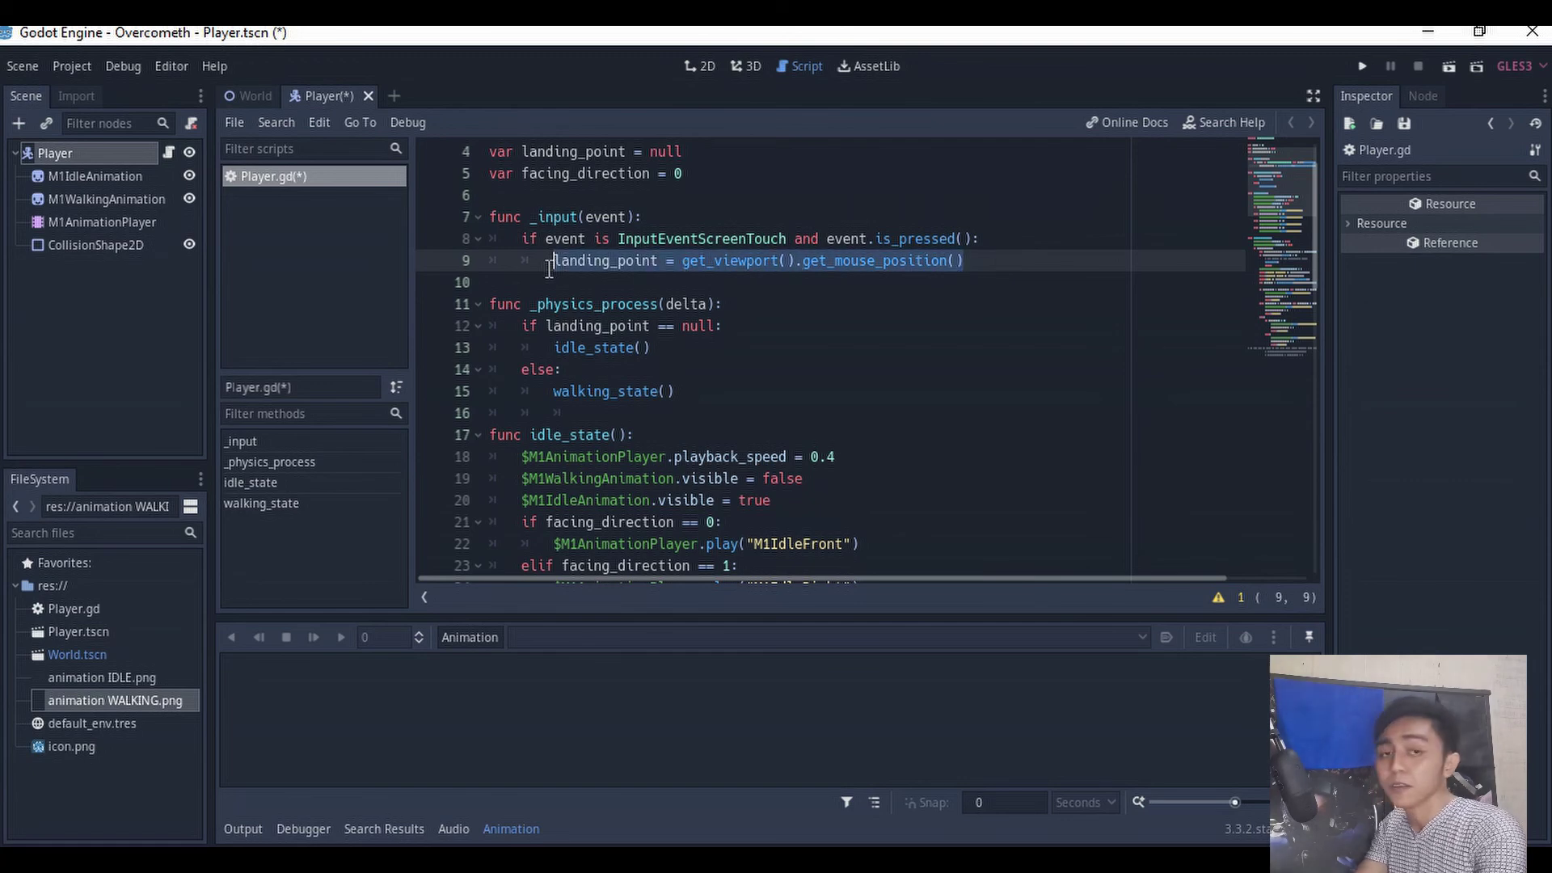
{"action": "left_click", "coordinate": [770, 281]}
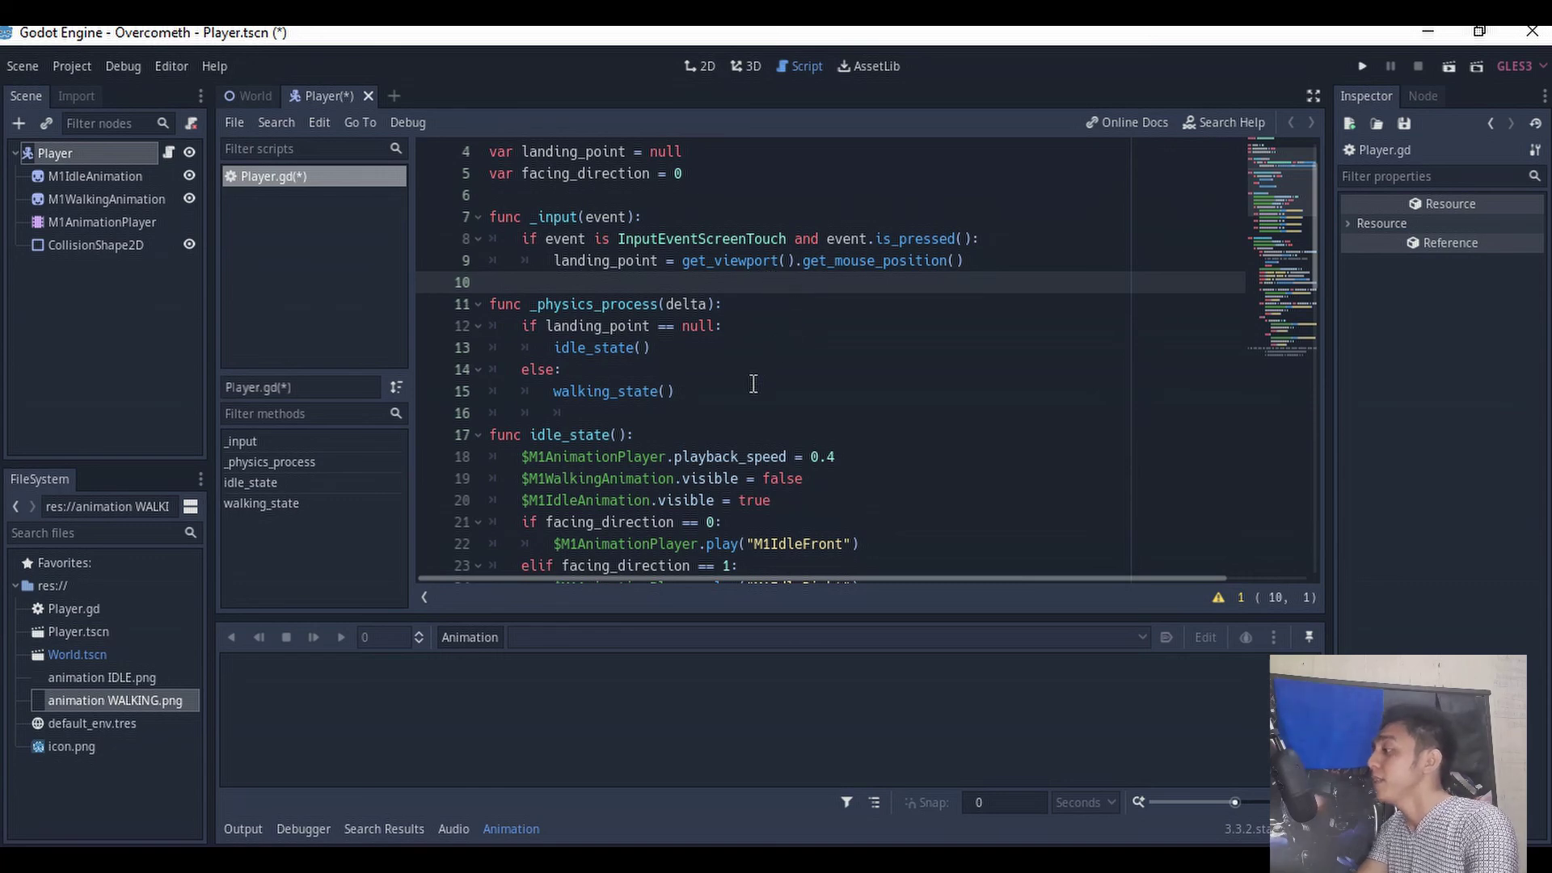
{"action": "left_click_drag", "start_coordinate": [728, 306], "coordinate": [435, 296]}
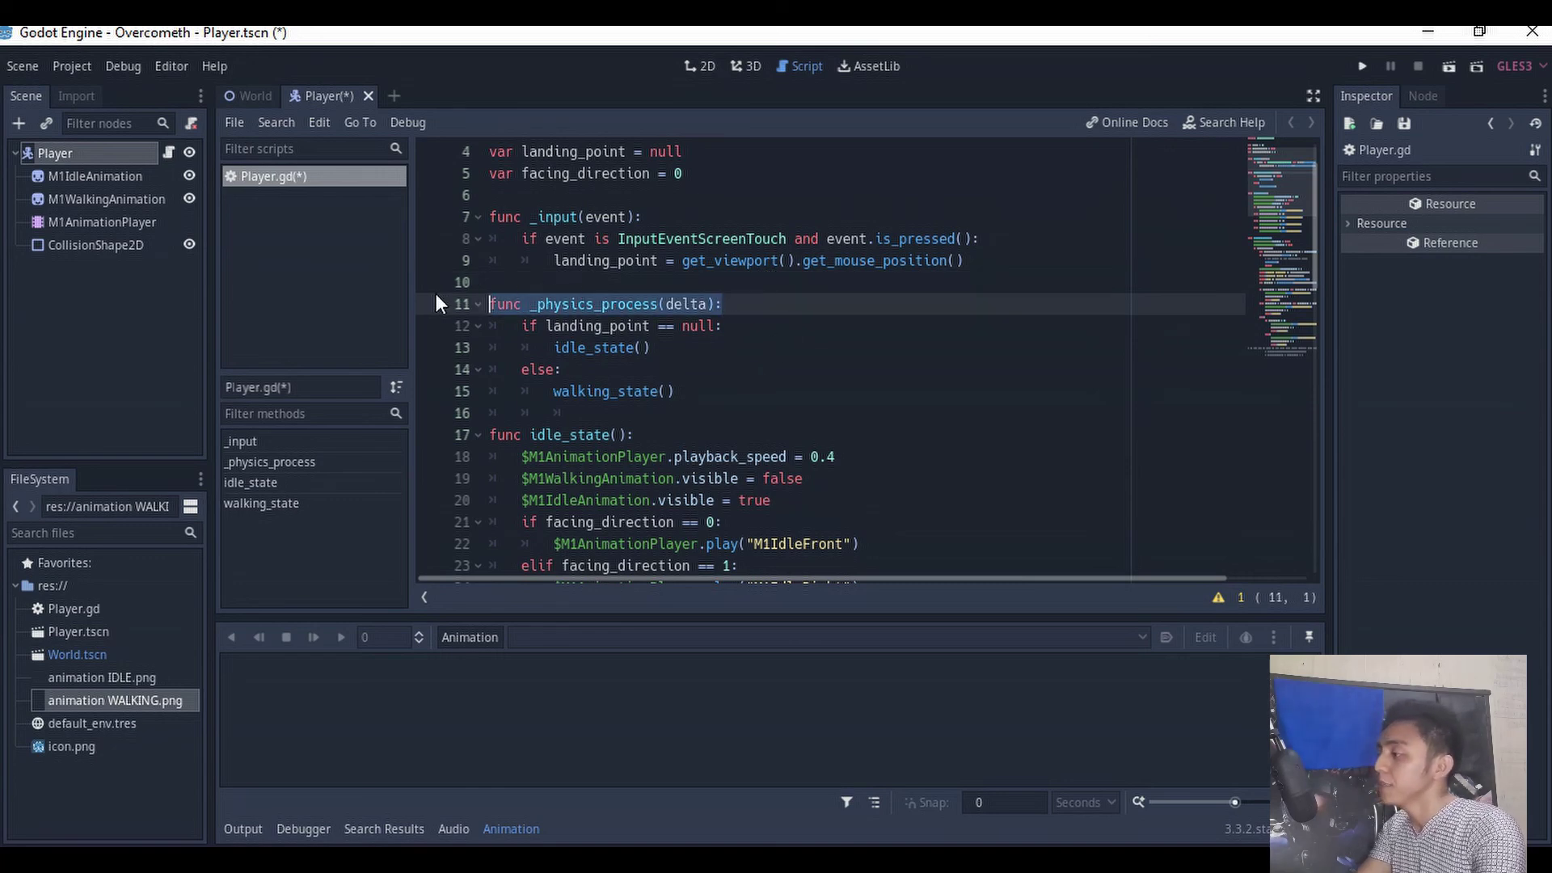
{"action": "left_click", "coordinate": [739, 367]}
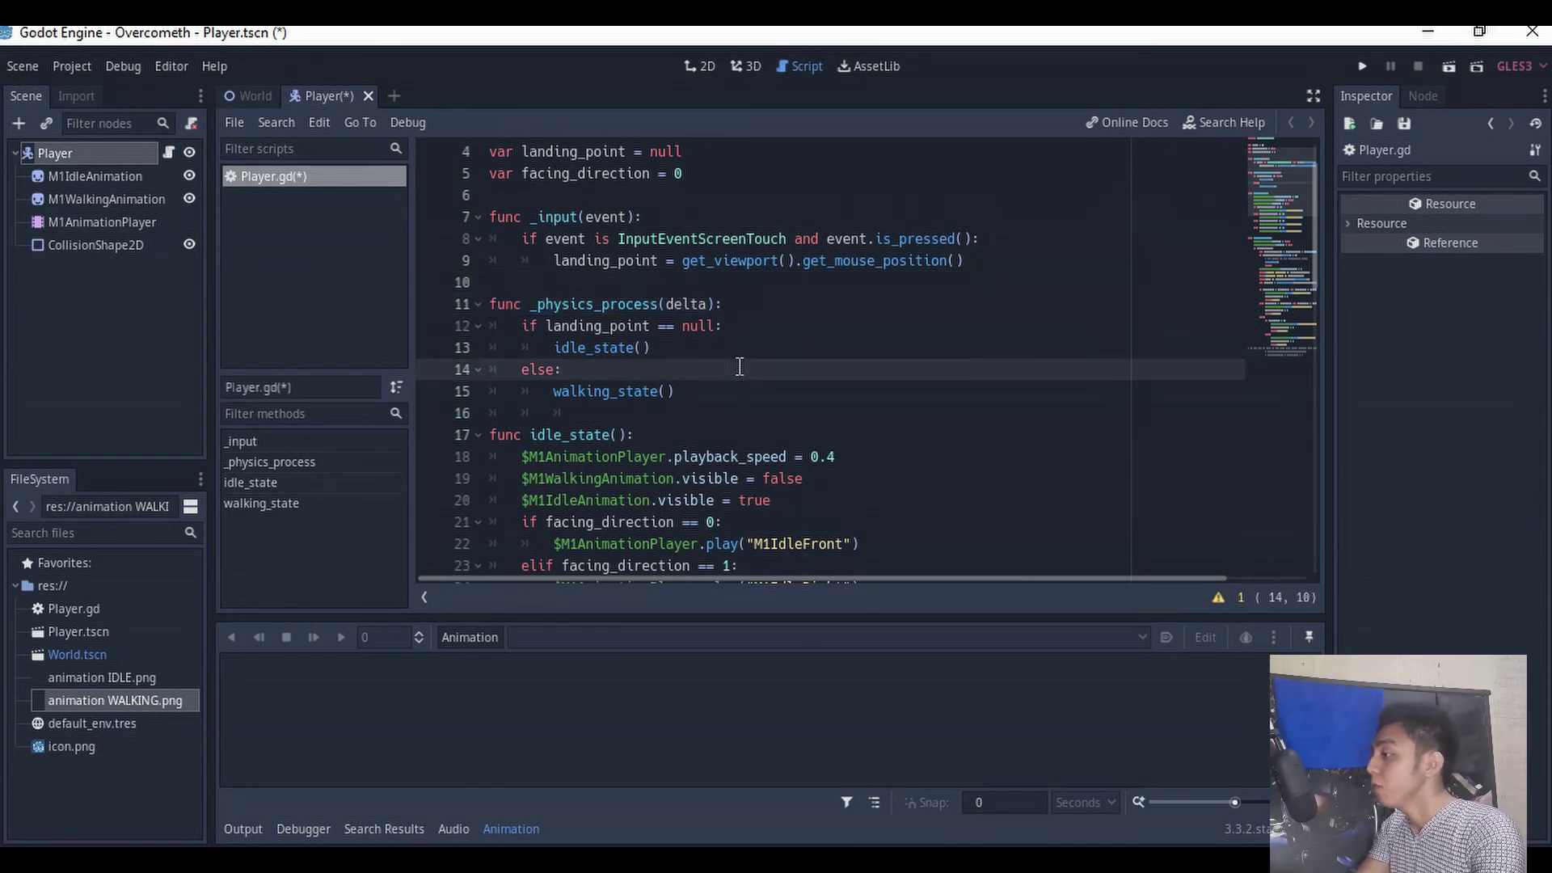
{"action": "left_click", "coordinate": [730, 391]}
{"action": "left_click_drag", "start_coordinate": [730, 391], "coordinate": [484, 327]}
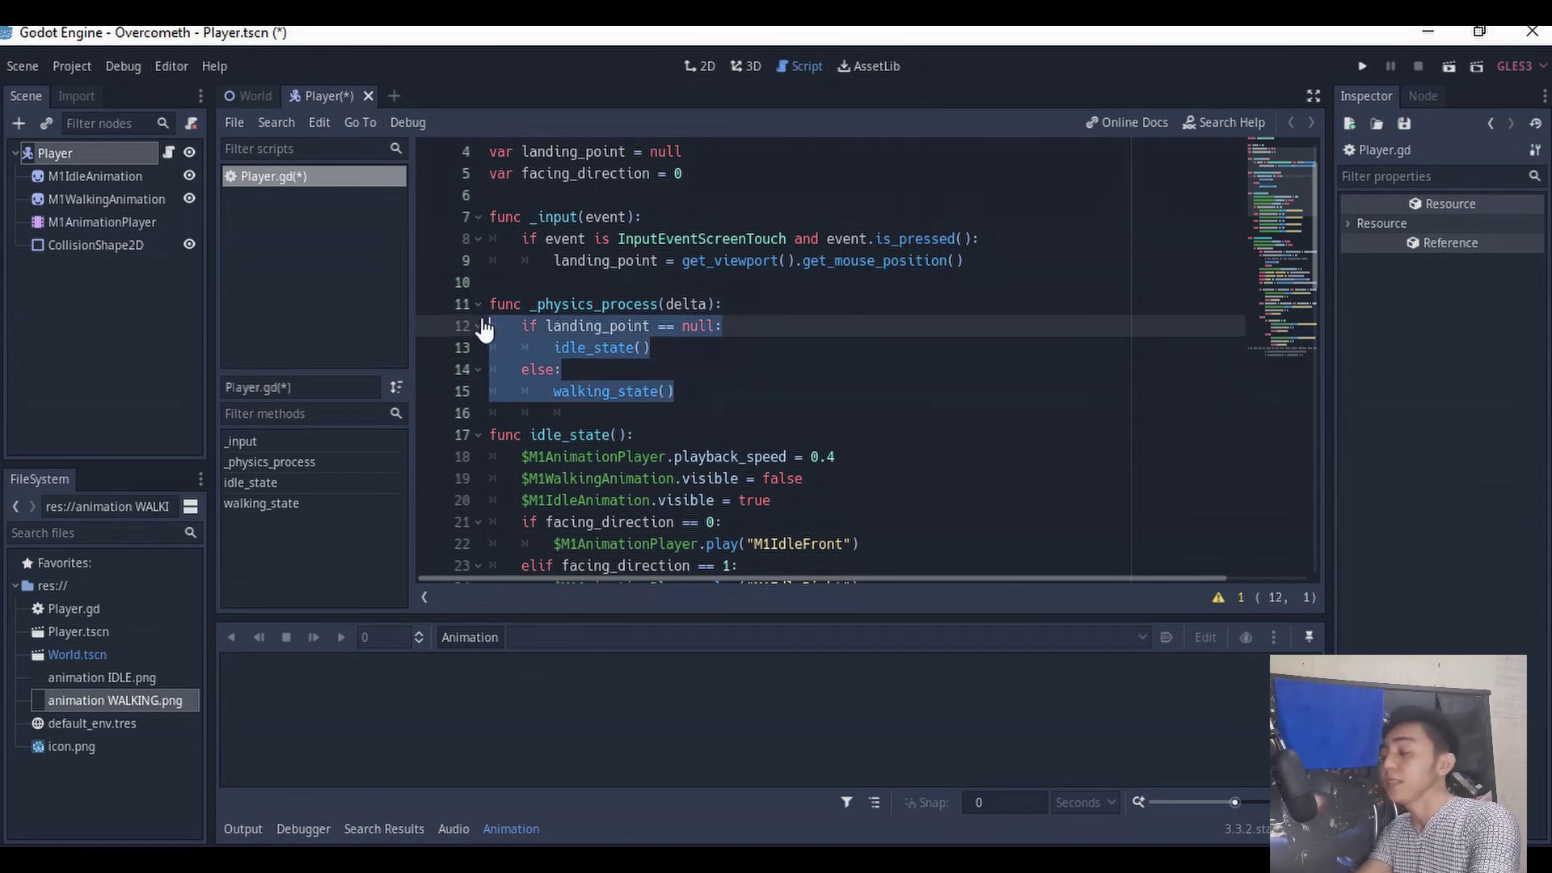
{"action": "left_click", "coordinate": [849, 387]}
- Review the idle_state and walking_state functions, then run the game
{"action": "scroll", "coordinate": [847, 389], "scroll_direction": "down", "scroll_amount": 2}
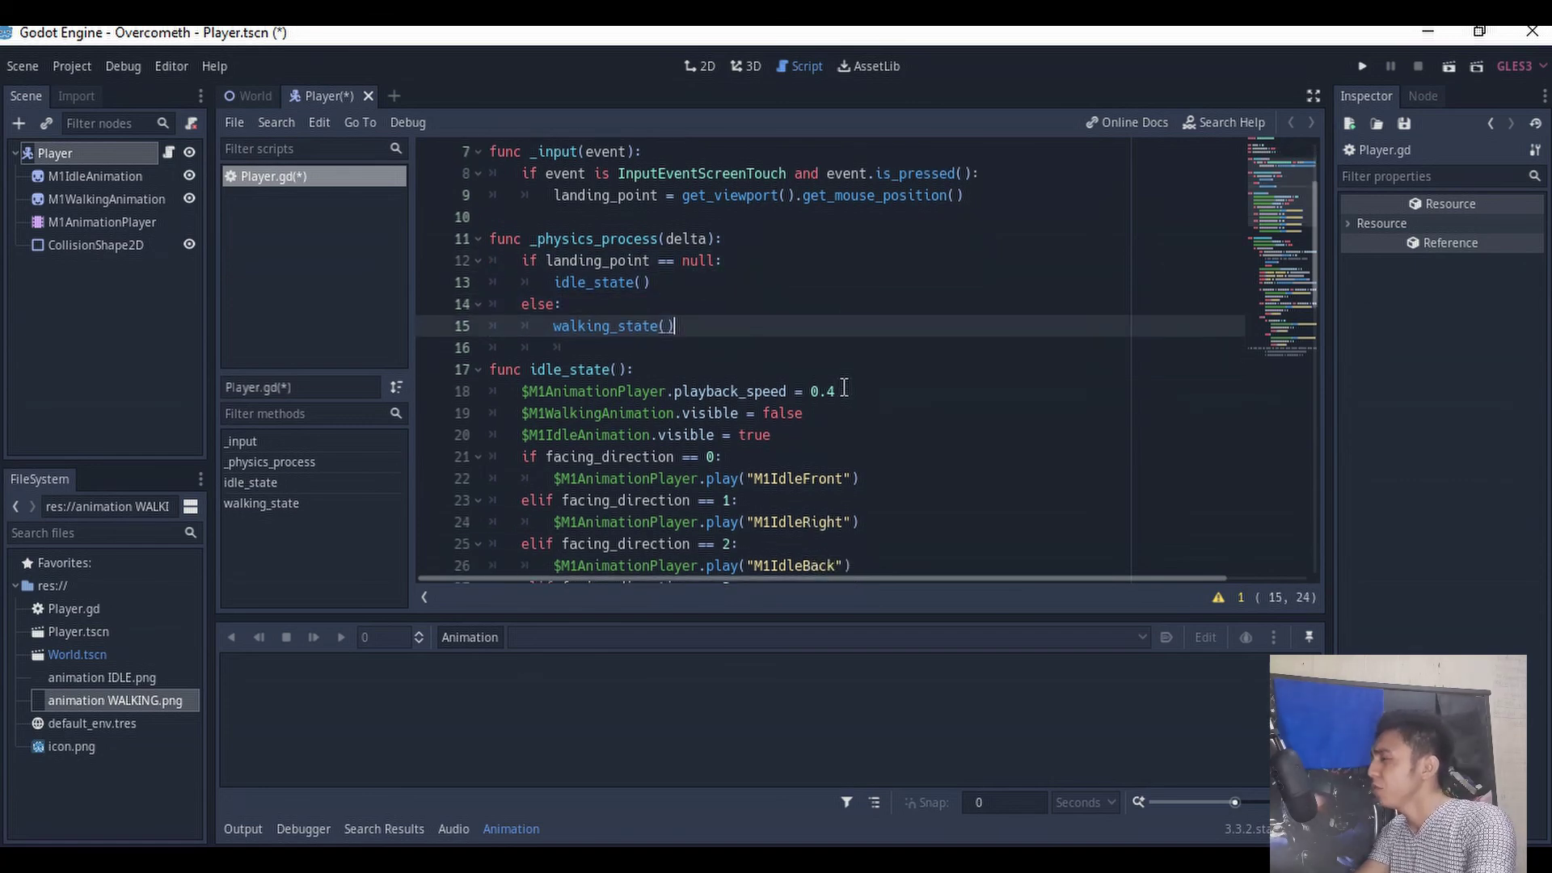
{"action": "left_click", "coordinate": [668, 306]}
{"action": "left_click_drag", "start_coordinate": [668, 306], "coordinate": [468, 306]}
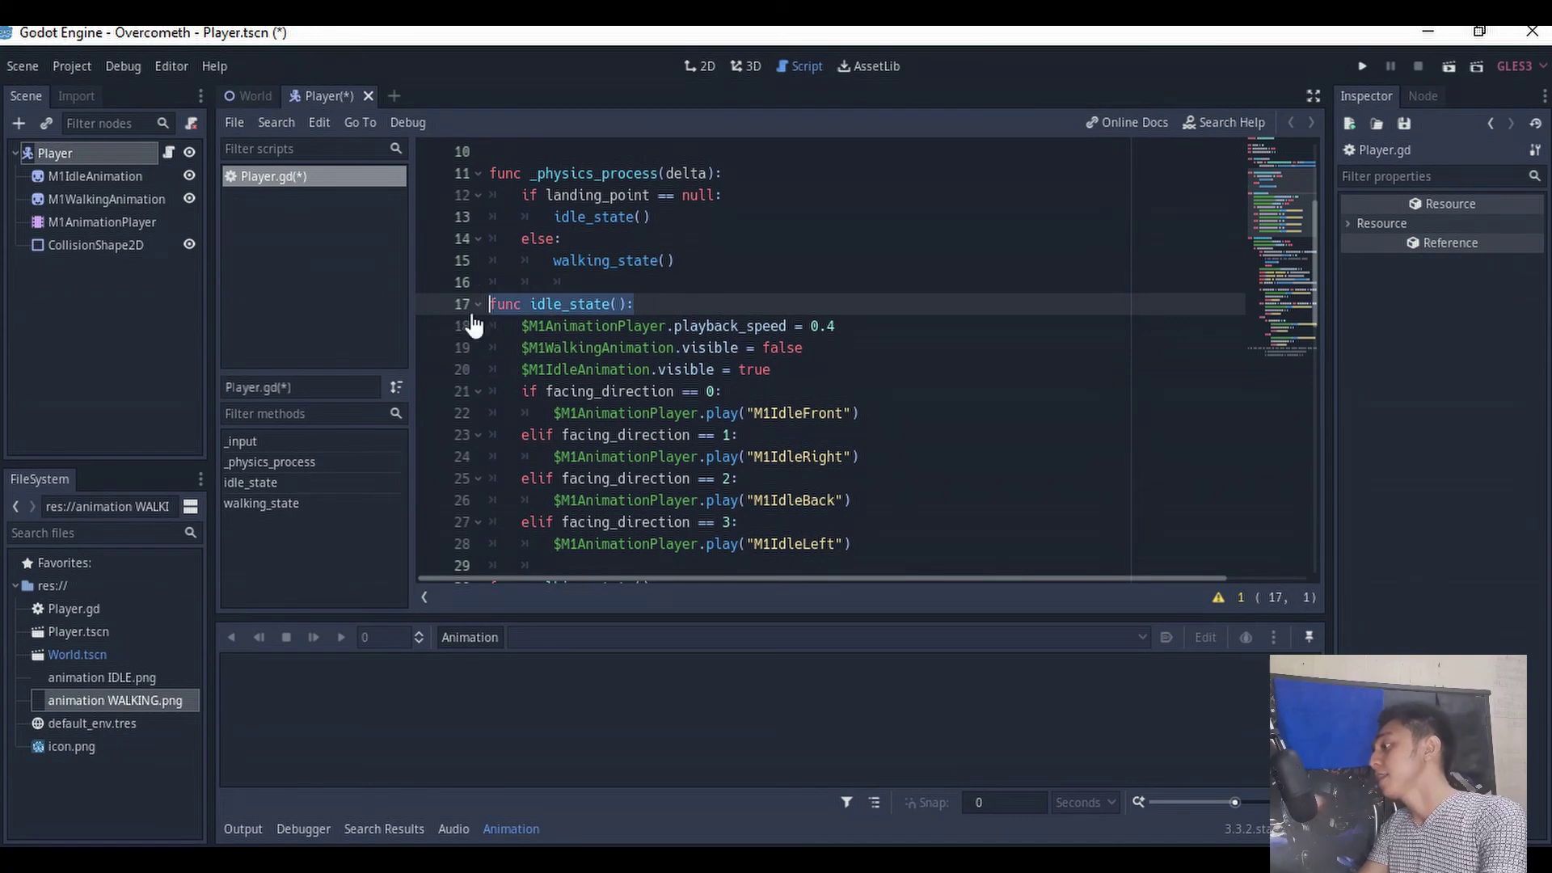
{"action": "scroll", "coordinate": [675, 295], "scroll_direction": "down", "scroll_amount": 5}
{"action": "left_click_drag", "start_coordinate": [696, 269], "coordinate": [467, 268]}
{"action": "scroll", "coordinate": [756, 309], "scroll_direction": "up", "scroll_amount": 5}
{"action": "left_click", "coordinate": [806, 330]}
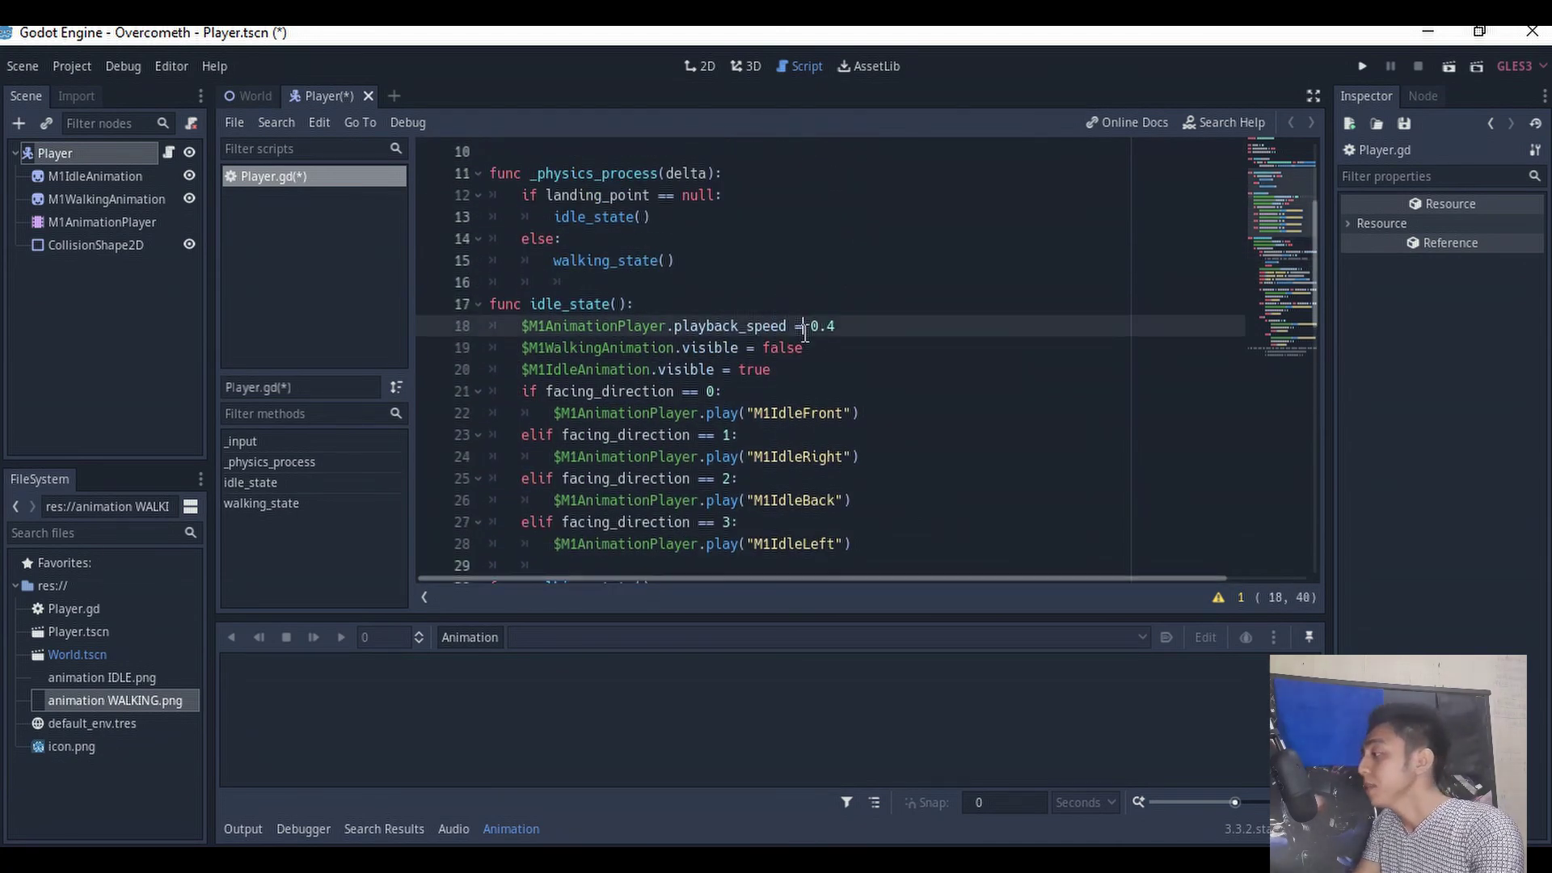
{"action": "scroll", "coordinate": [815, 355], "scroll_direction": "down", "scroll_amount": 1}
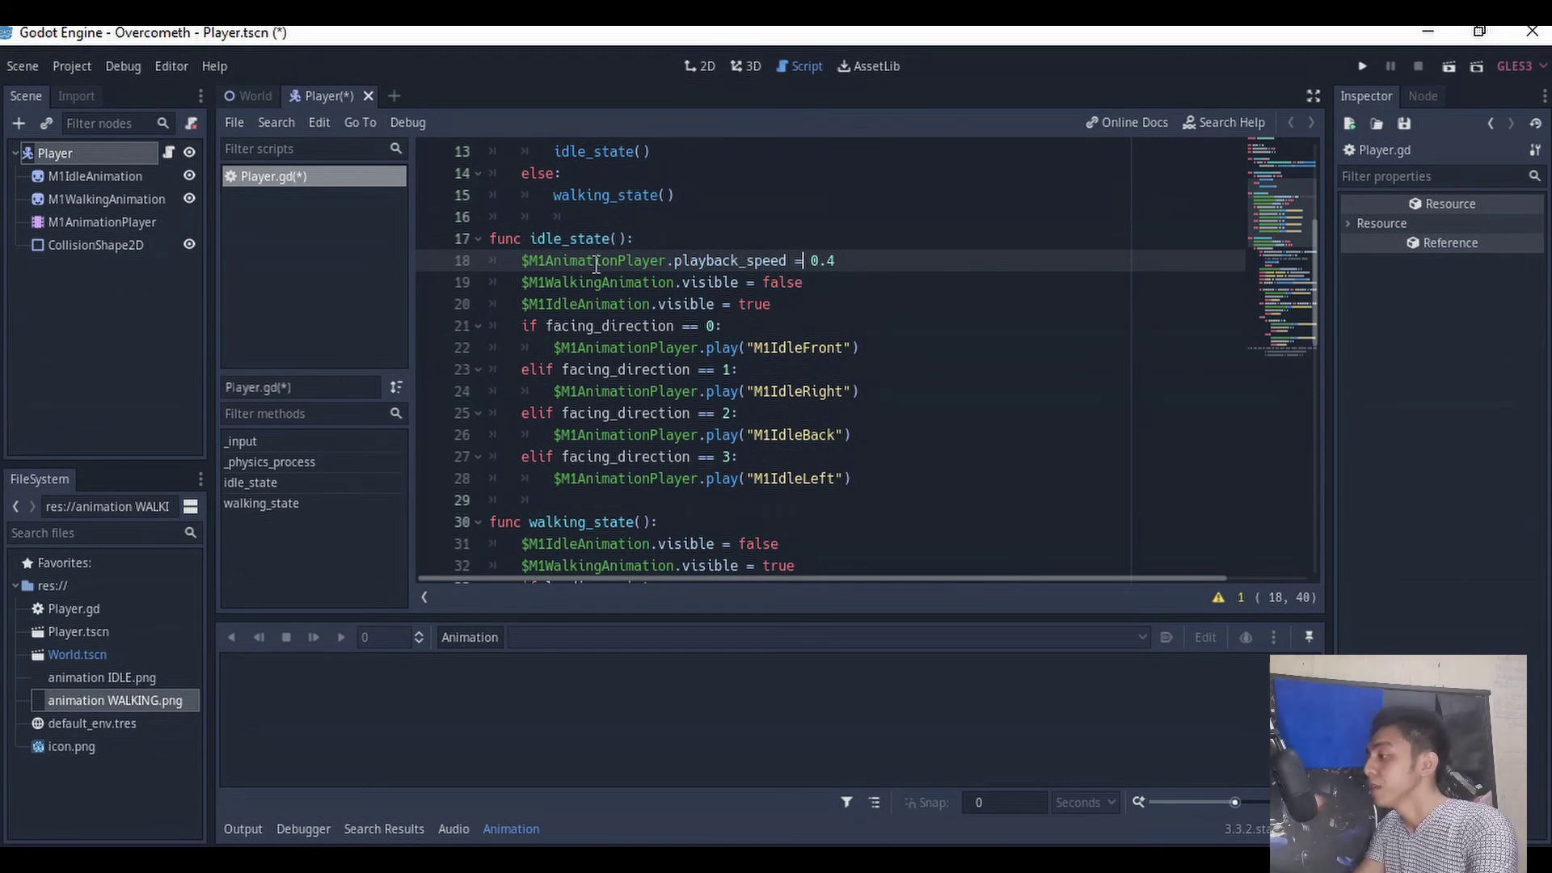
{"action": "scroll", "coordinate": [647, 396], "scroll_direction": "down", "scroll_amount": 3}
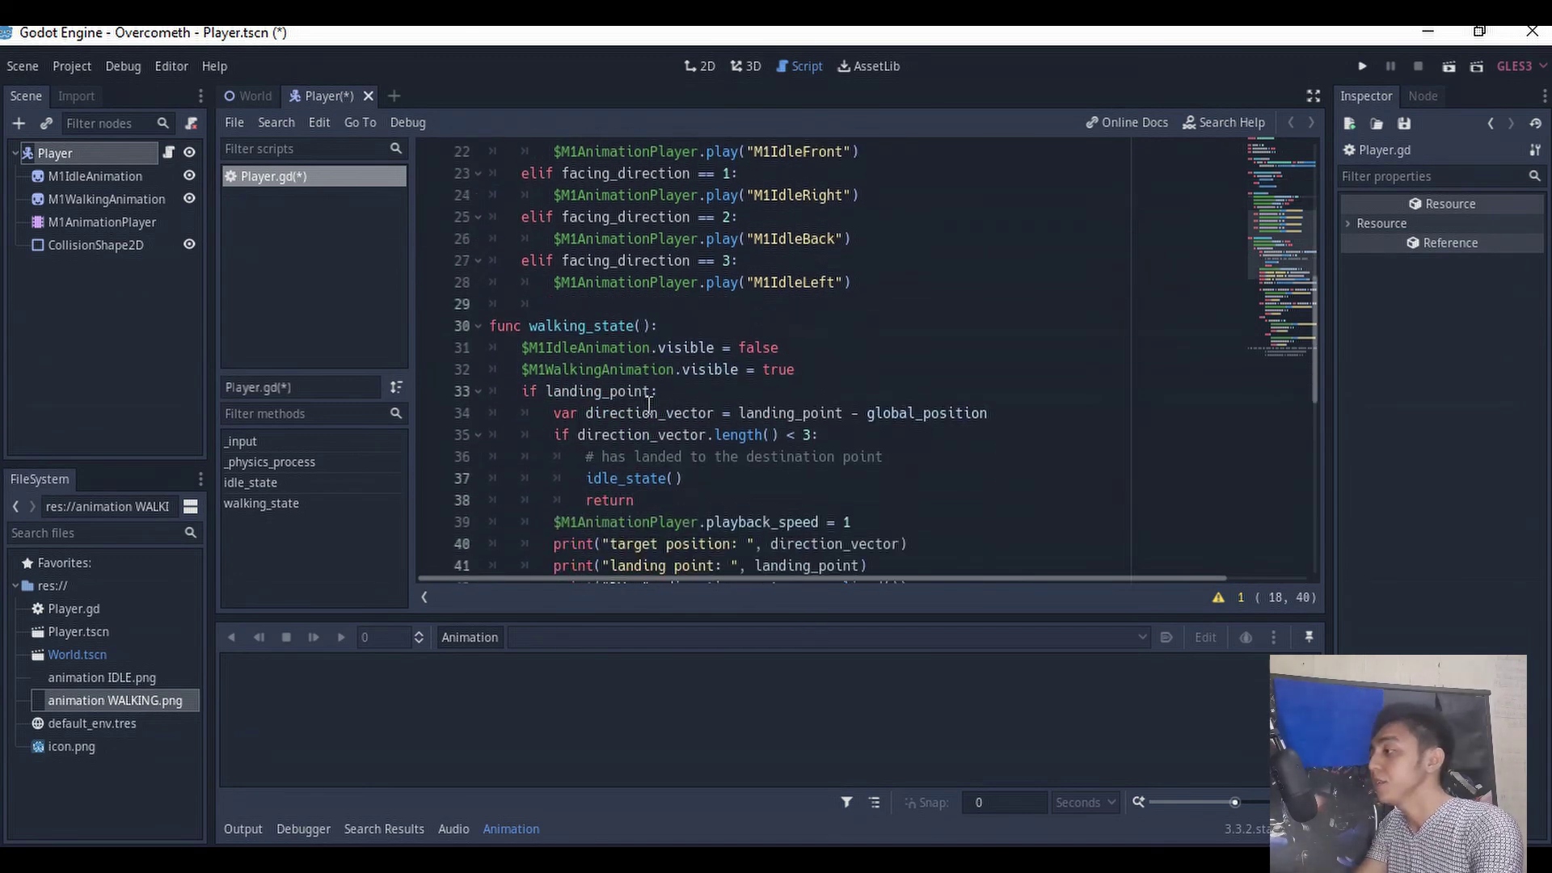
{"action": "scroll", "coordinate": [649, 404], "scroll_direction": "down", "scroll_amount": 2}
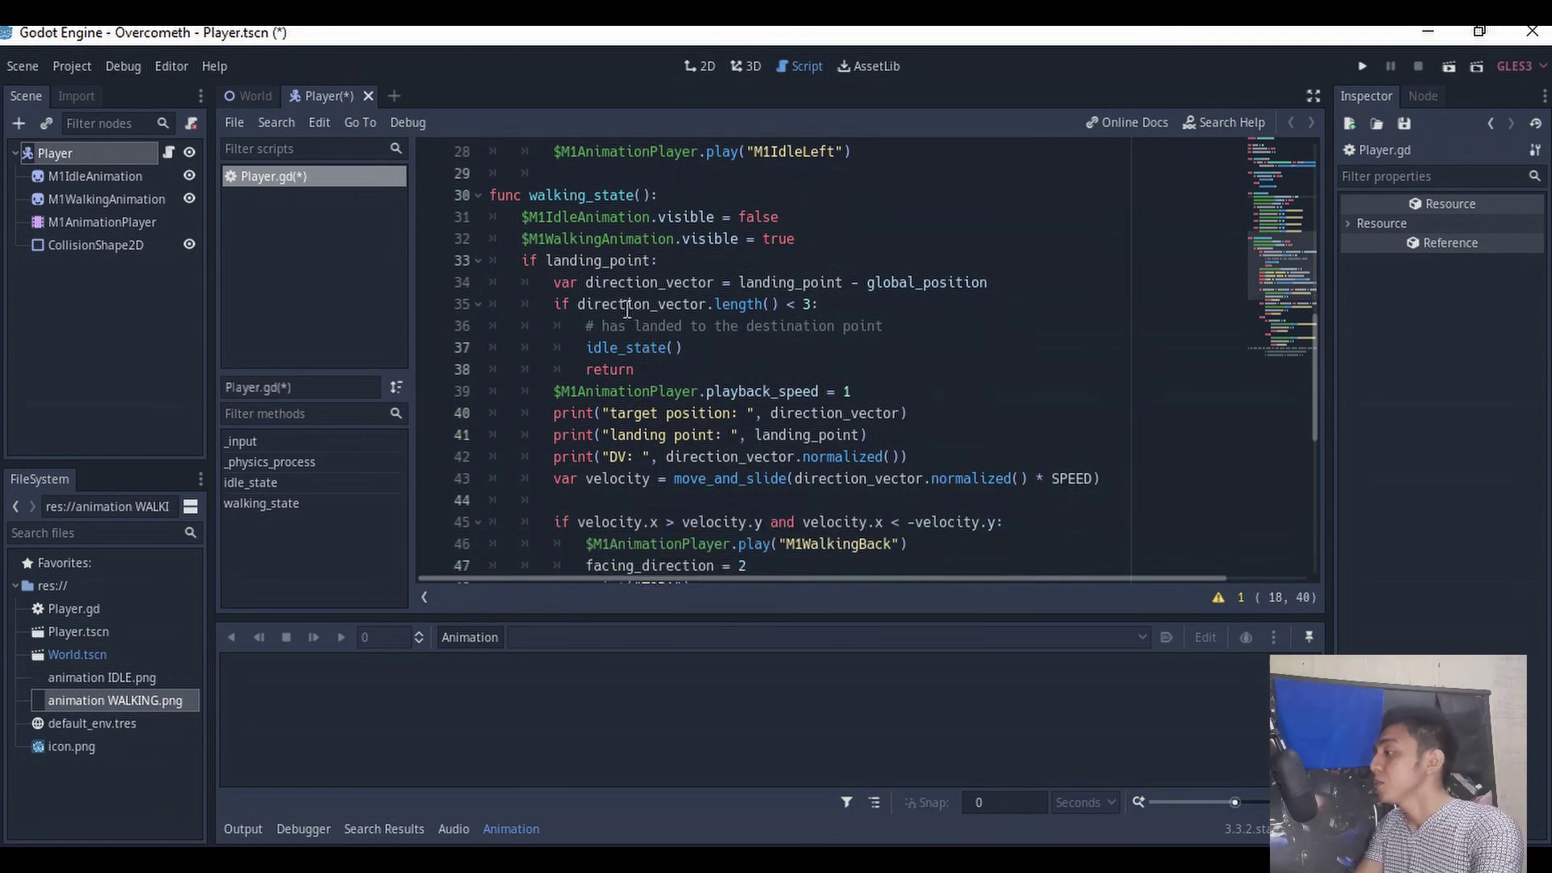
{"action": "scroll", "coordinate": [627, 309], "scroll_direction": "down", "scroll_amount": 5}
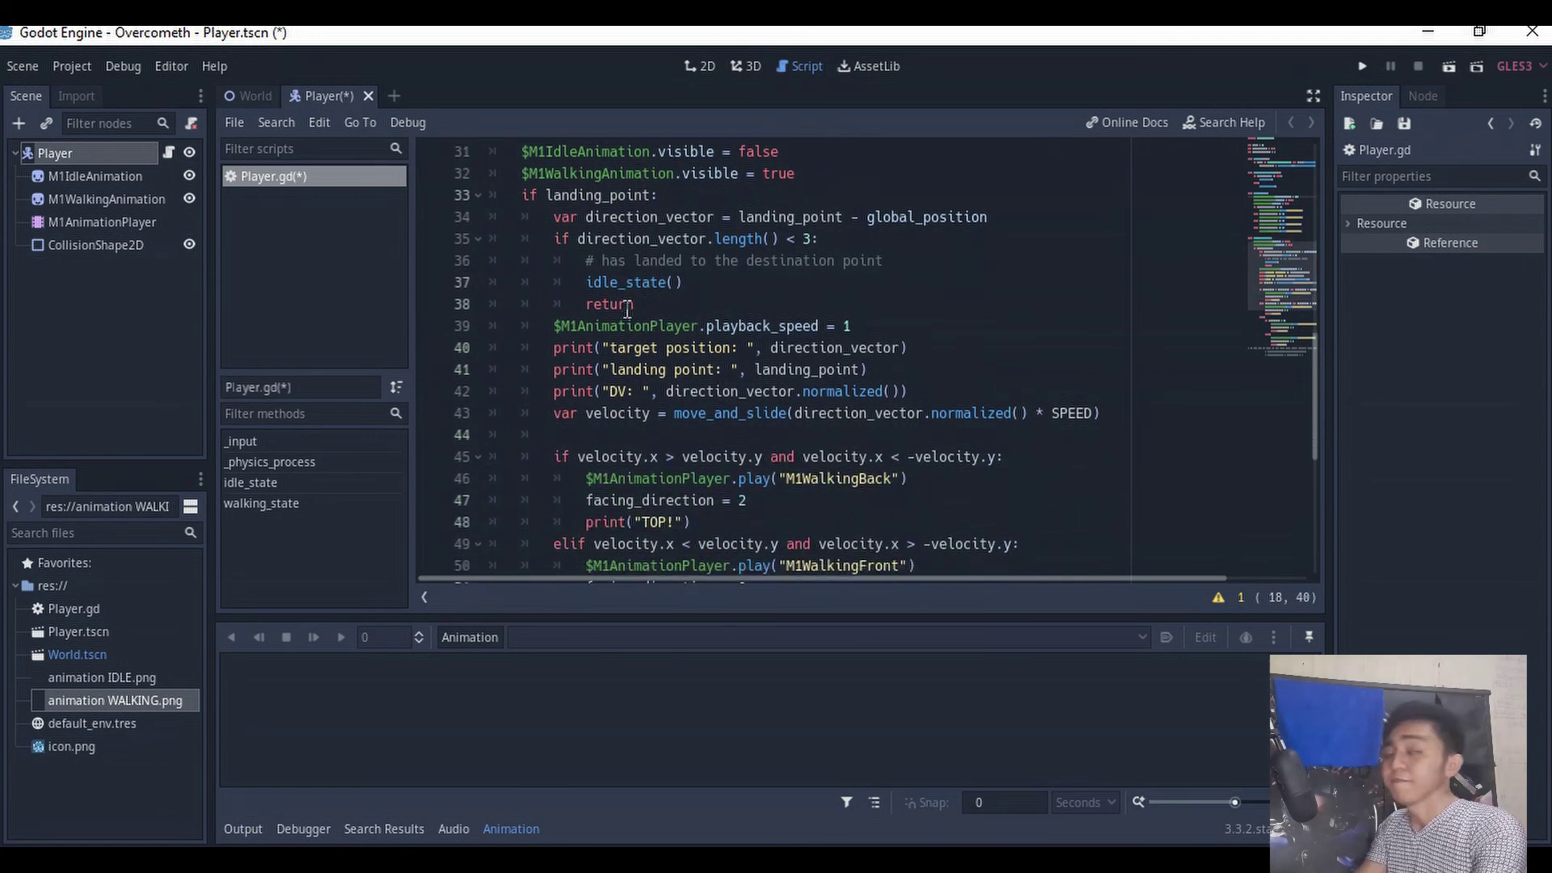
{"action": "scroll", "coordinate": [628, 304], "scroll_direction": "down", "scroll_amount": 2}
{"action": "left_click", "coordinate": [1359, 66]}
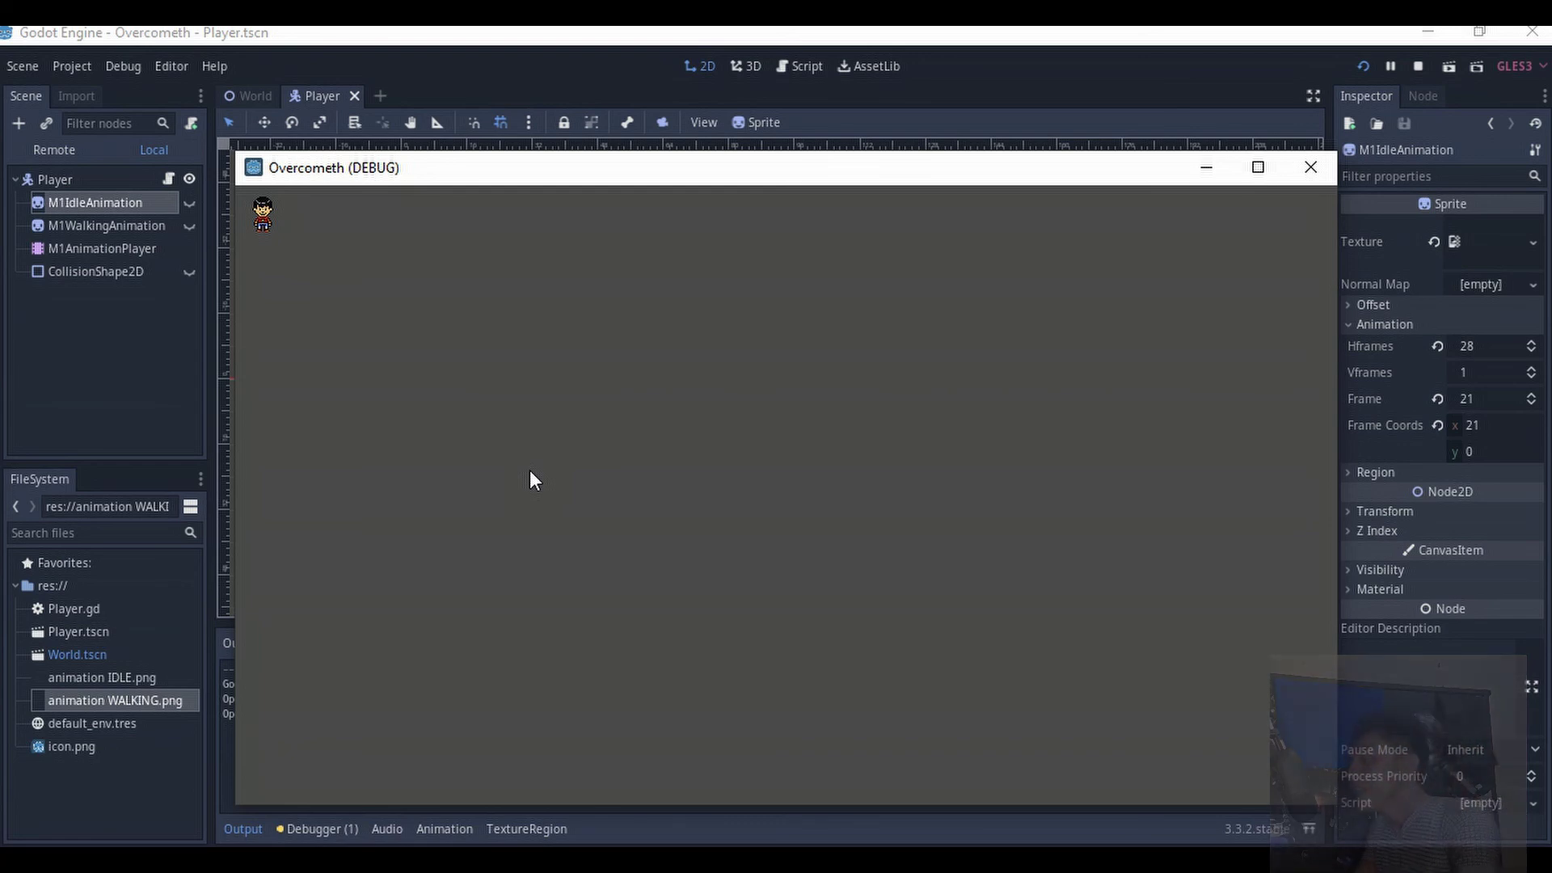
- Send the player walking down-right, then stop the running game with F8
{"action": "key", "text": "Right+Down"}
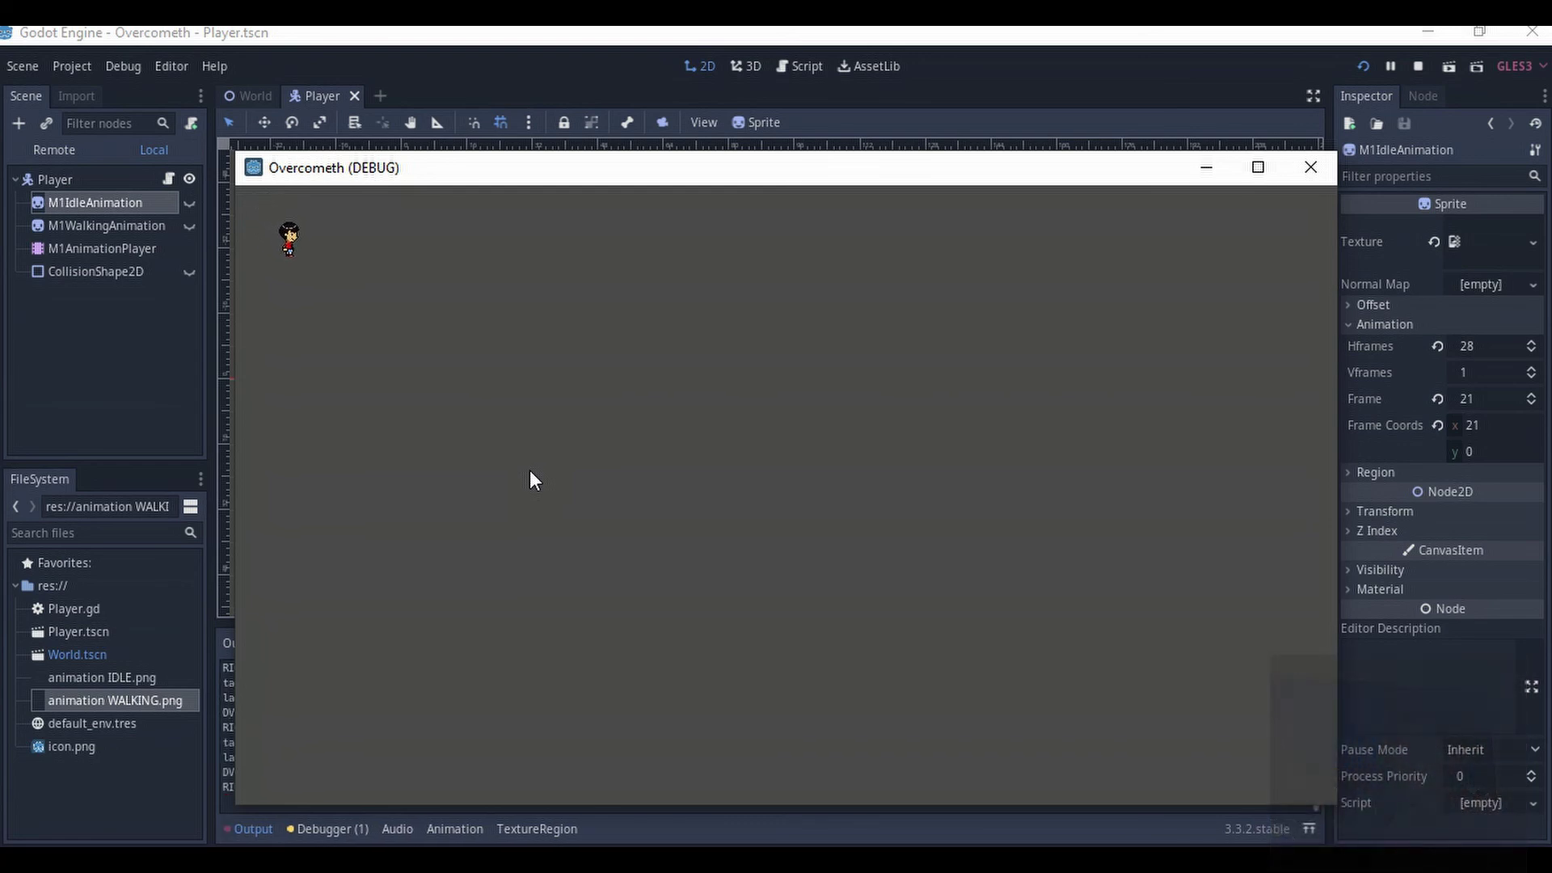
{"action": "key", "text": "F8"}
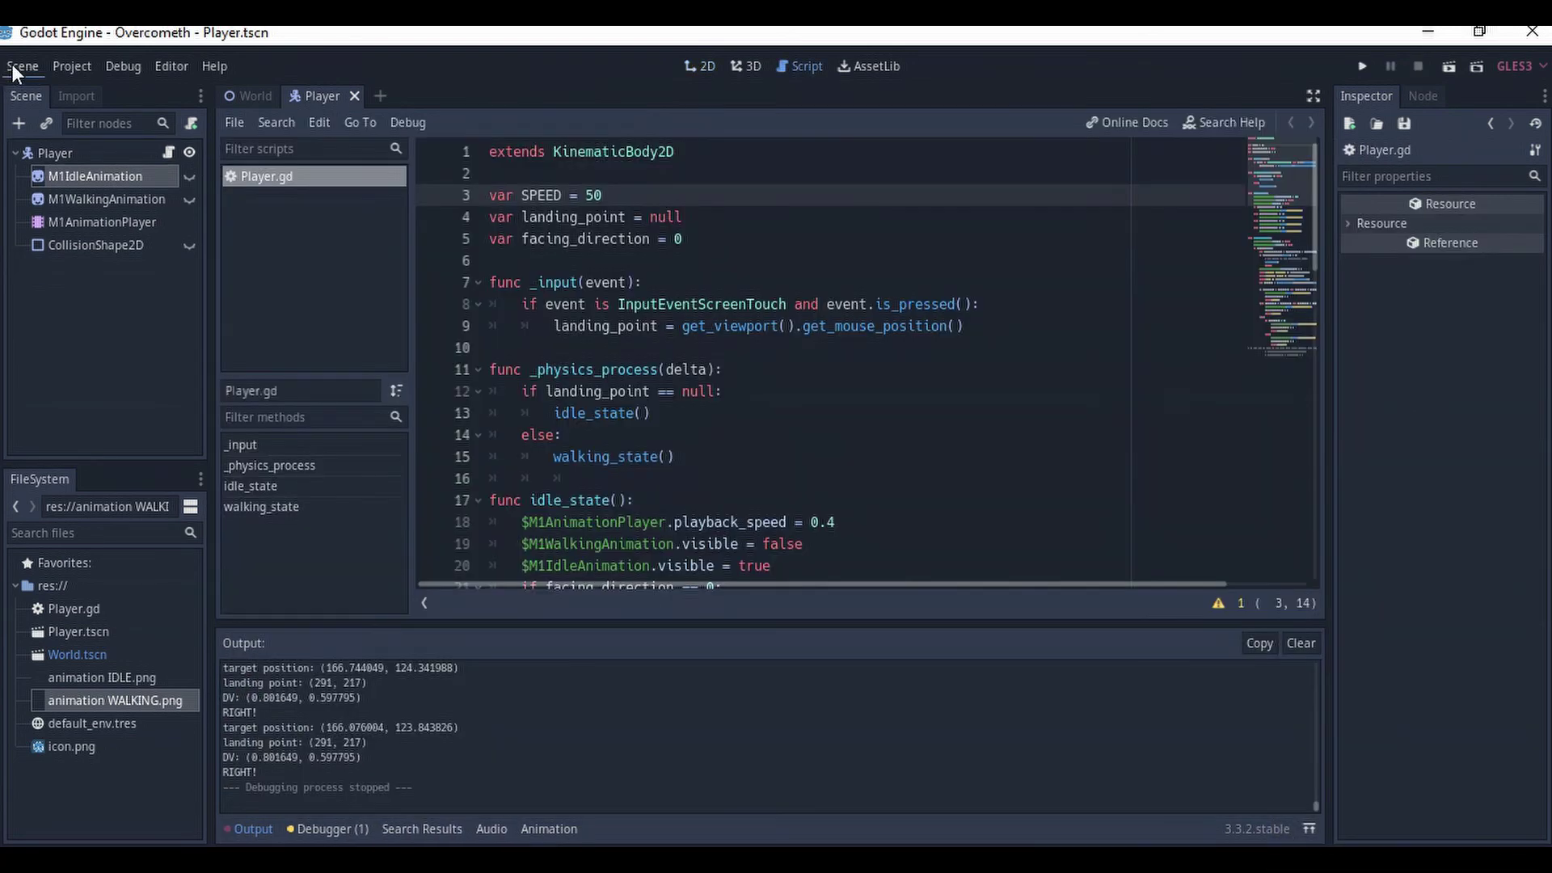
- Add an Android export preset and rename it to Sample
{"action": "left_click", "coordinate": [22, 65]}
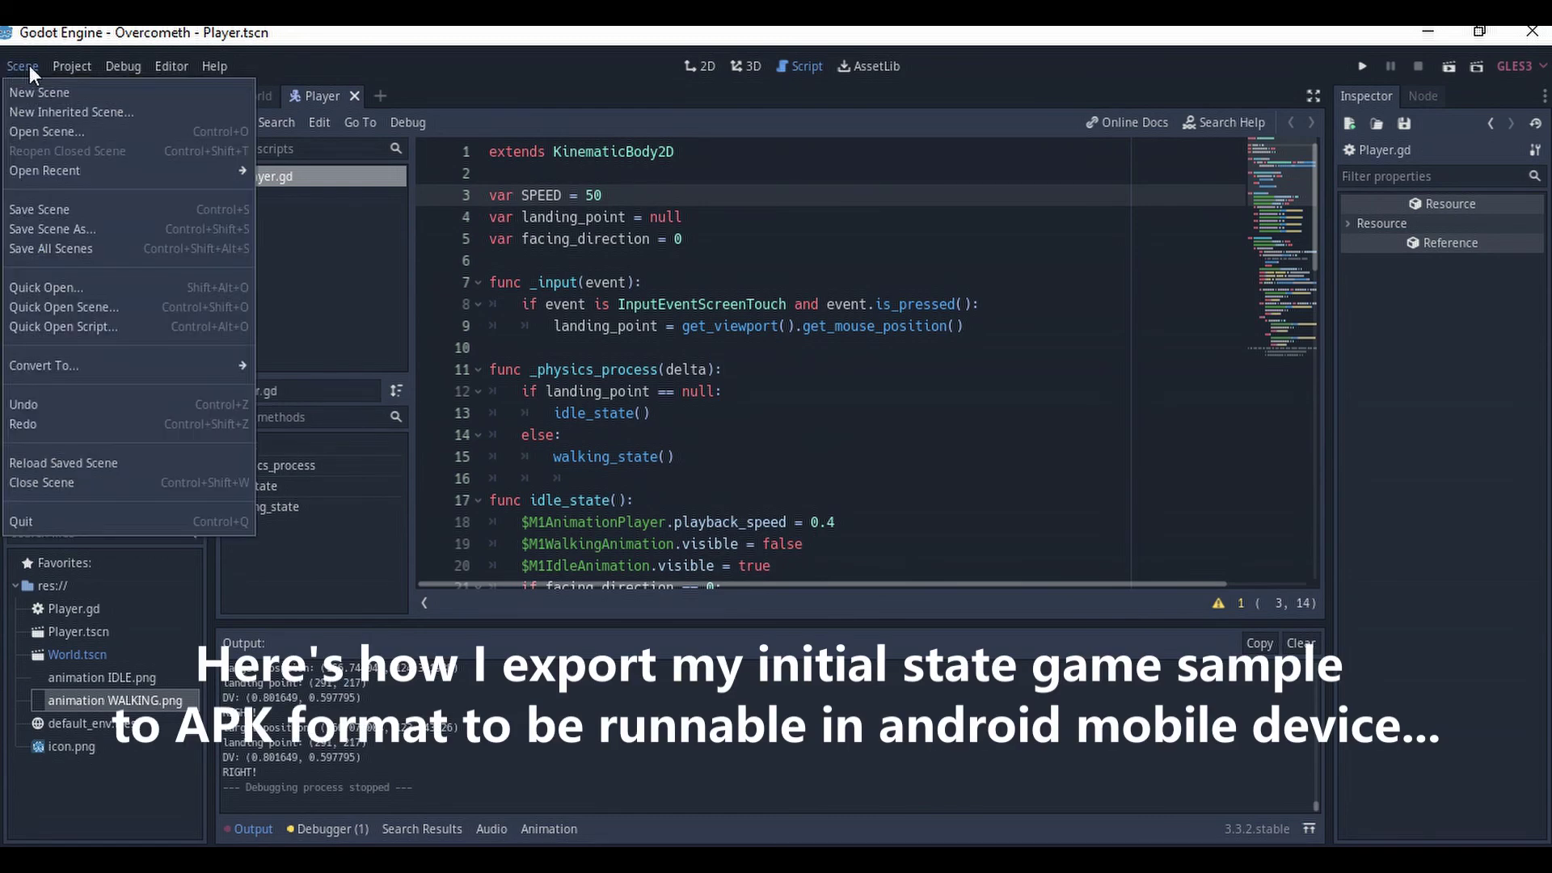
{"action": "mouse_move", "coordinate": [115, 65]}
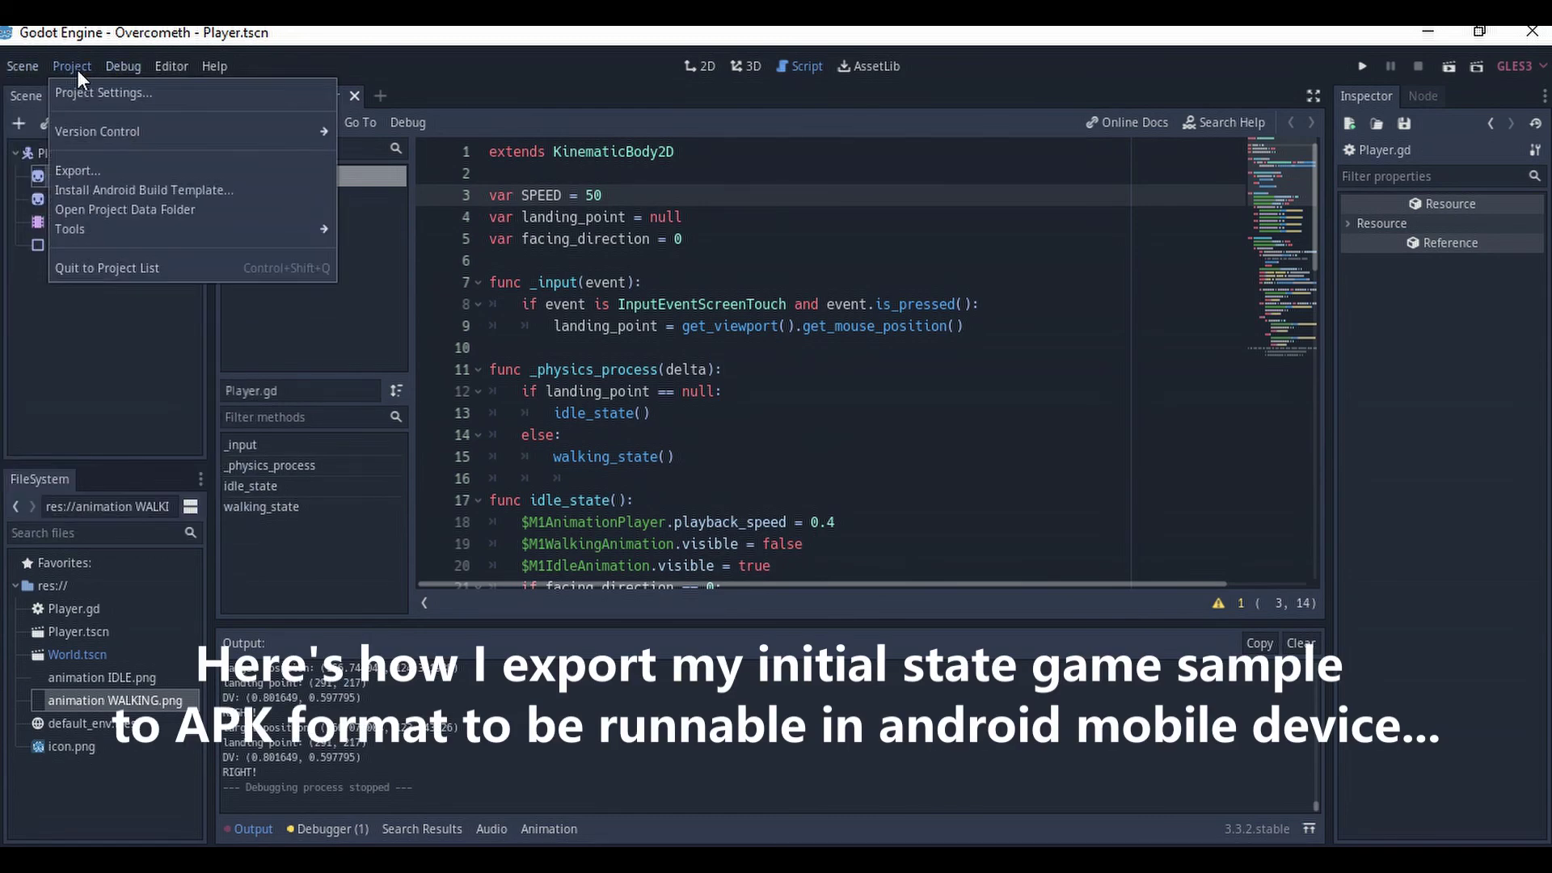
{"action": "left_click", "coordinate": [104, 168]}
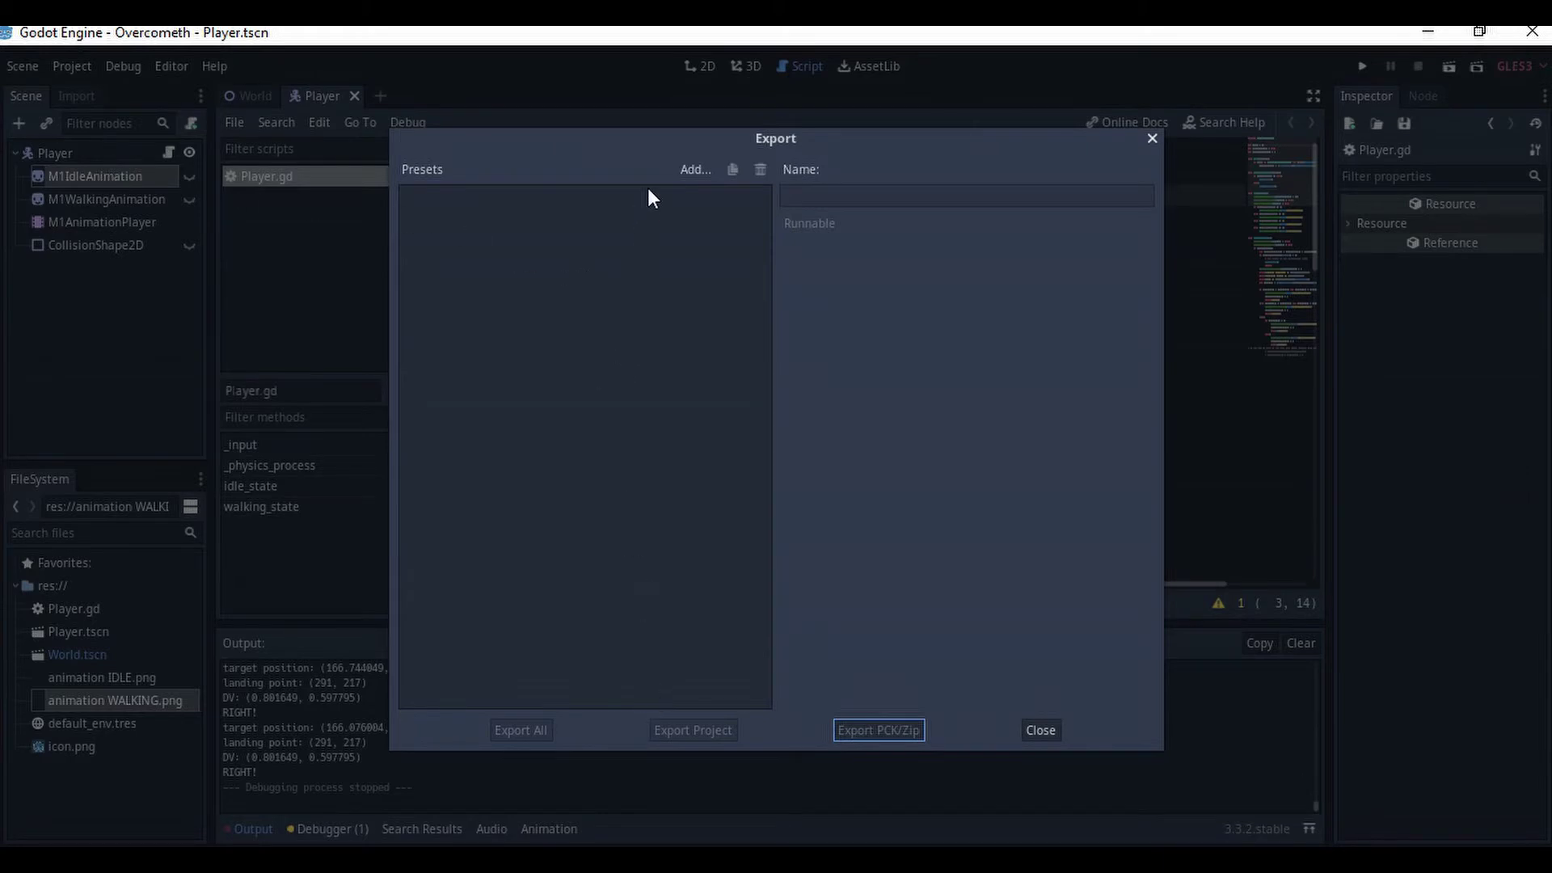
{"action": "left_click", "coordinate": [682, 167]}
{"action": "left_click", "coordinate": [711, 201]}
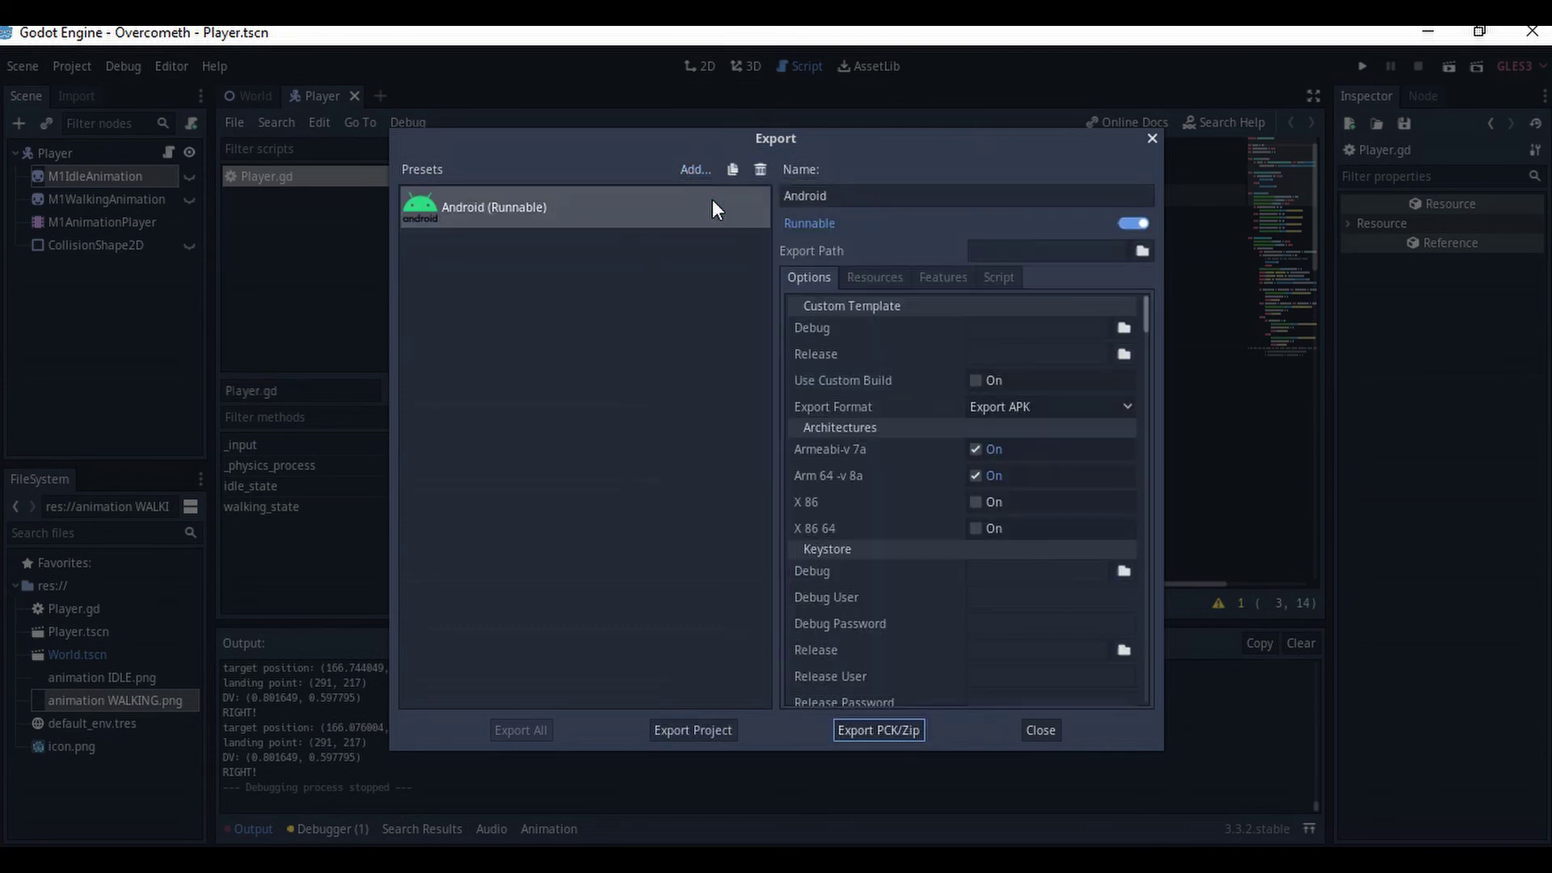
{"action": "double_click", "coordinate": [839, 198]}
{"action": "type", "text": "s"}
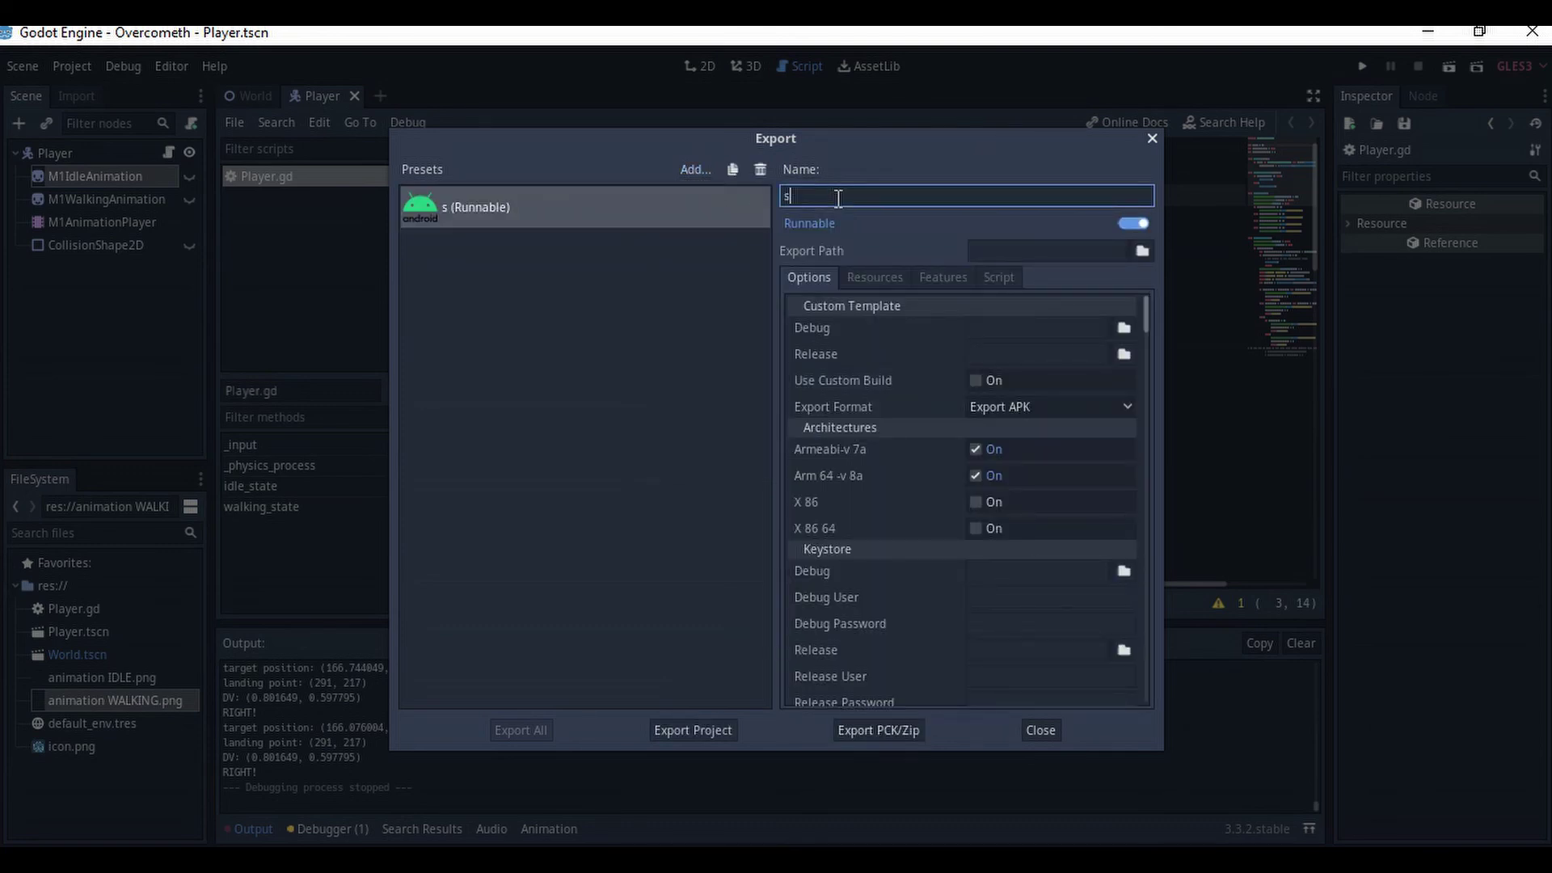
{"action": "key", "text": "BackSpace"}
{"action": "type", "text": "Sample"}
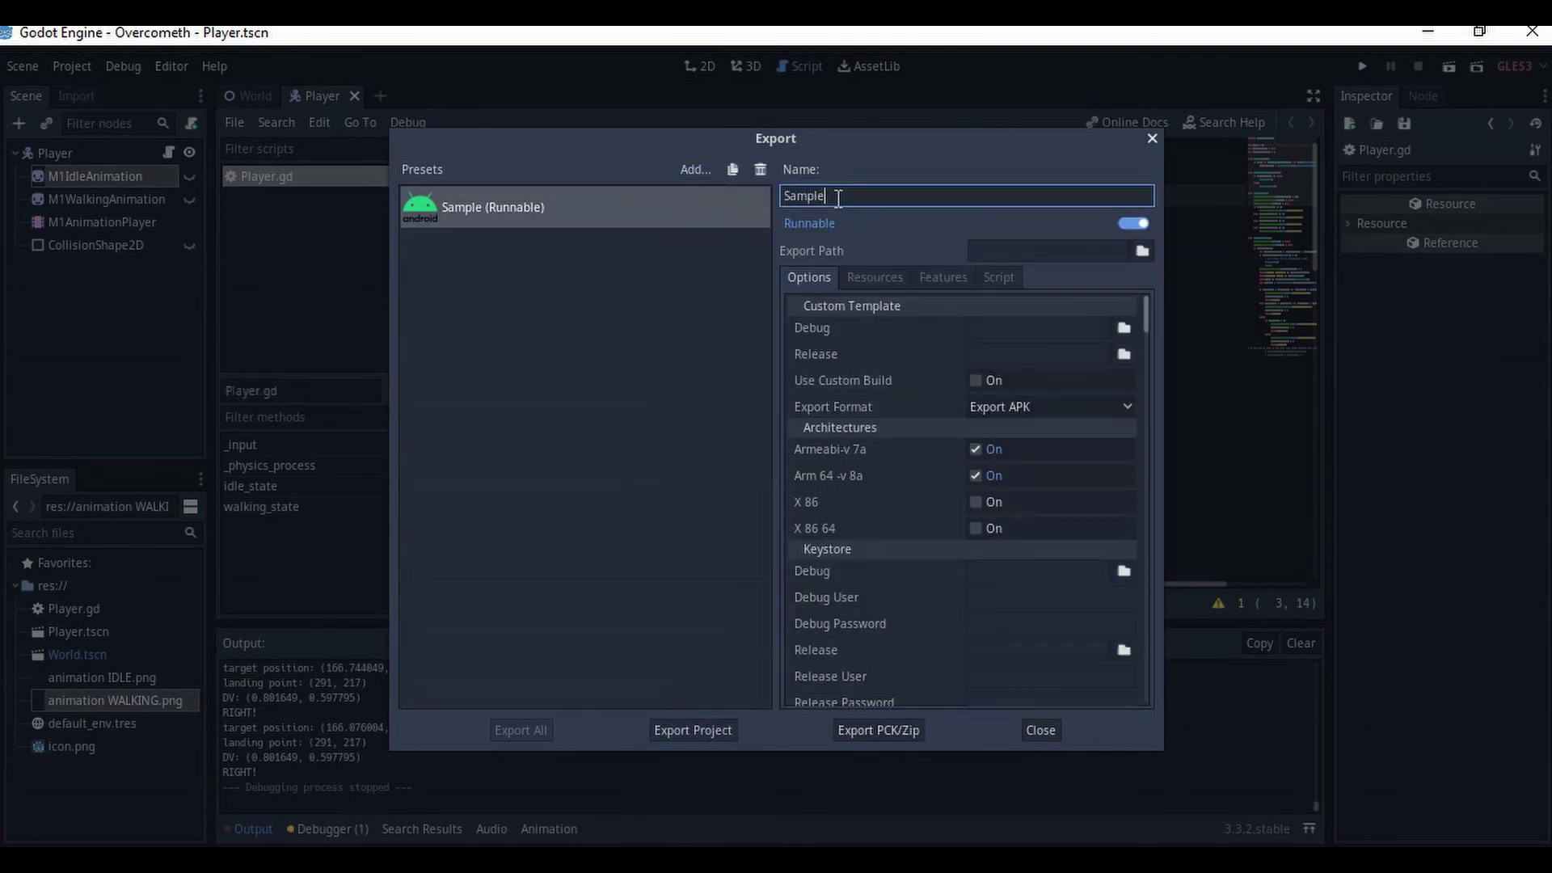
- Export the project as Overcometh.apk and close the Export window
{"action": "left_click", "coordinate": [693, 730]}
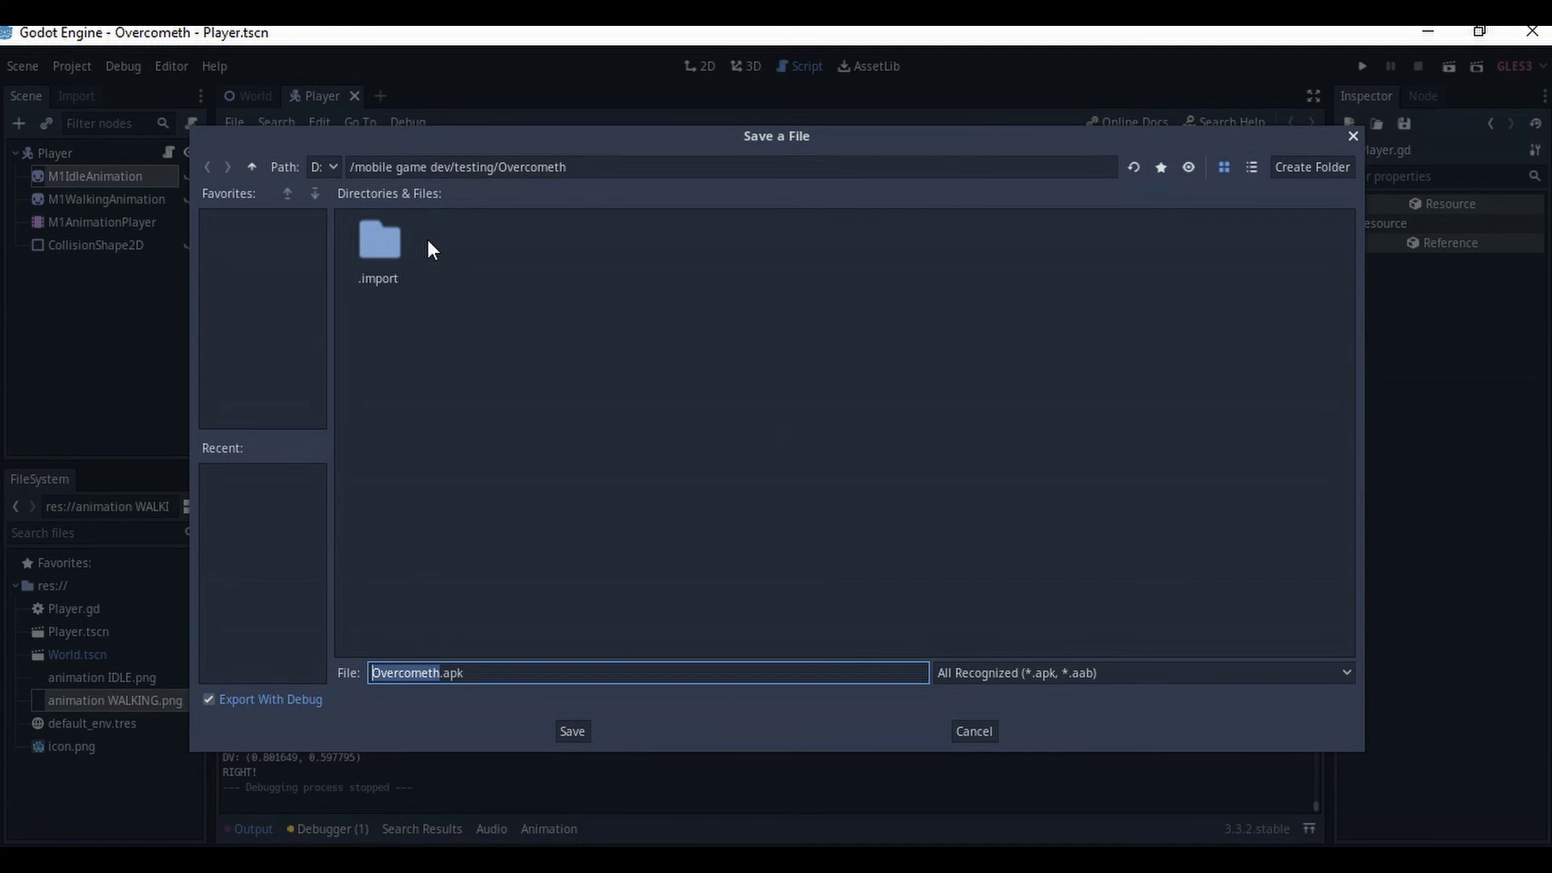
{"action": "left_click", "coordinate": [572, 732]}
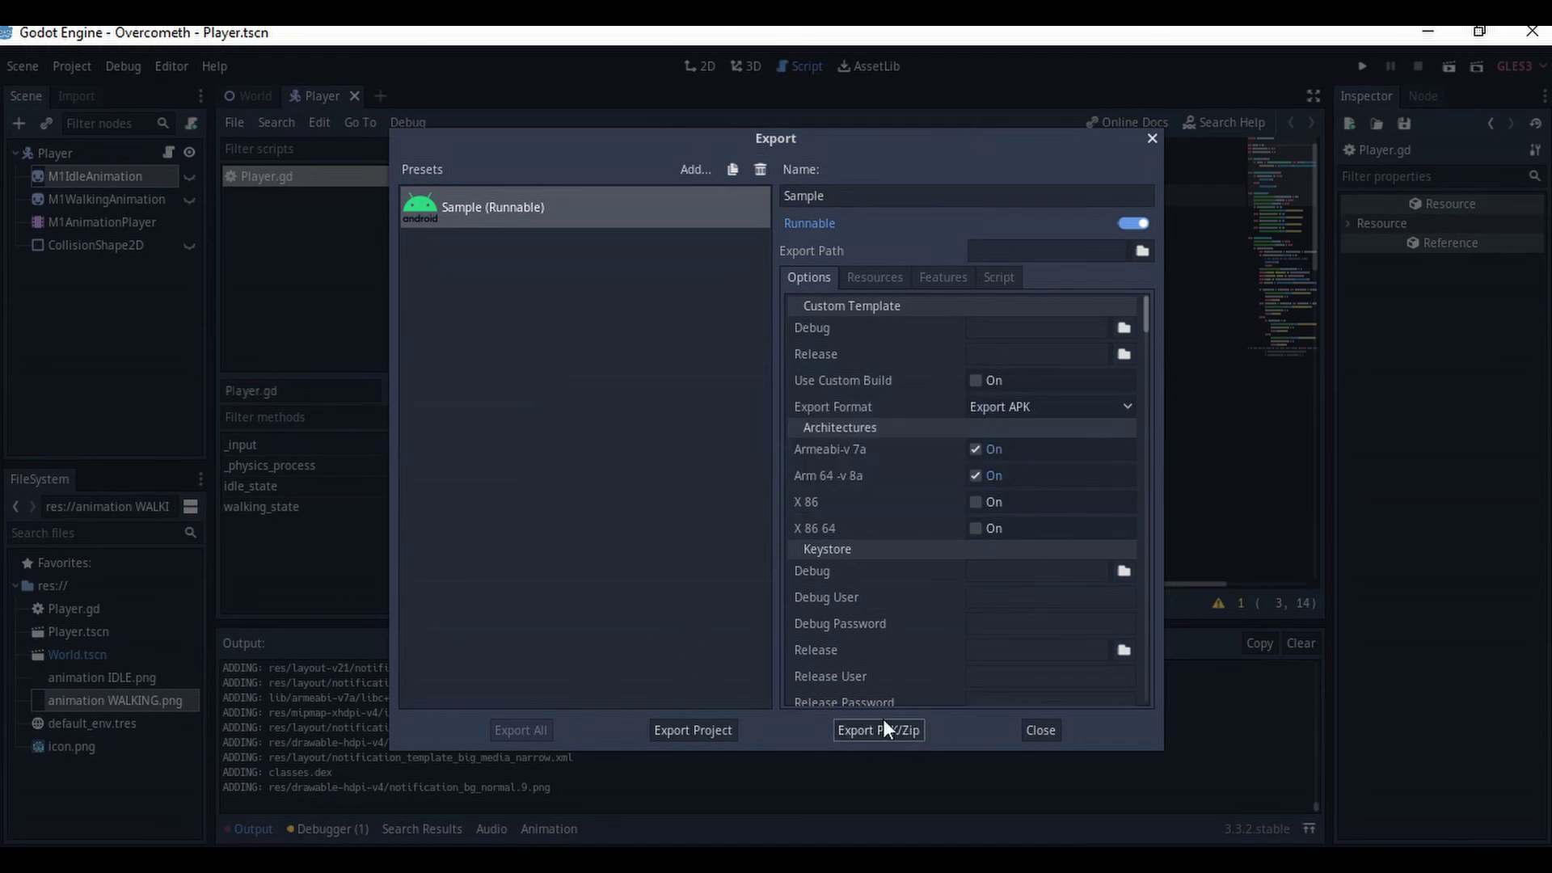
{"action": "left_click", "coordinate": [1041, 730]}
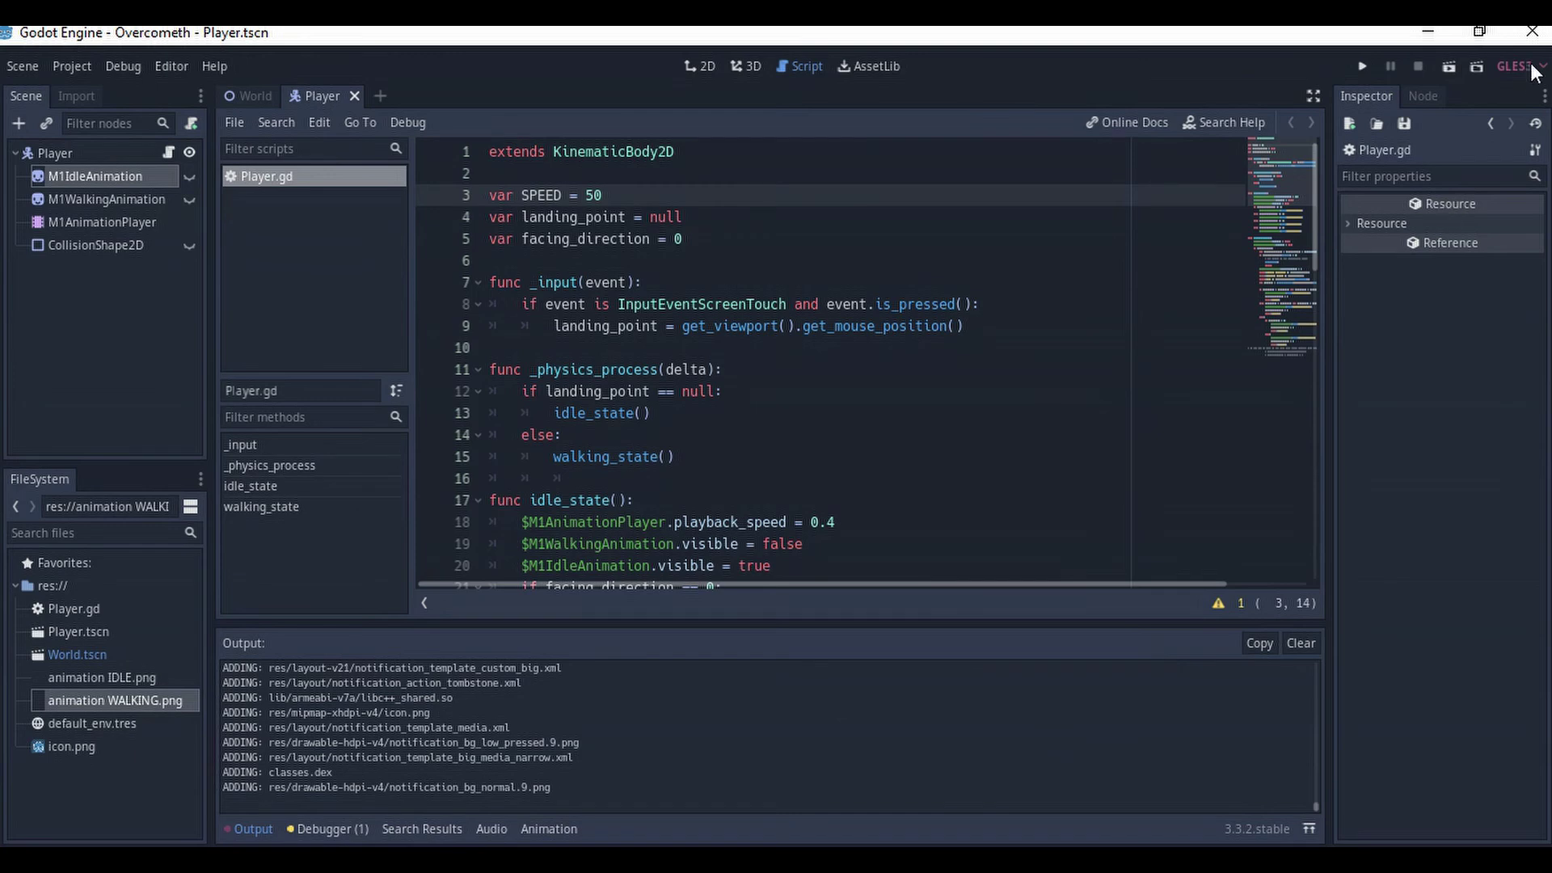
- Minimize Godot, open D:\mobile game dev\testing\Overcometh in File Explorer and select Overcometh.apk
{"action": "left_click", "coordinate": [1439, 38]}
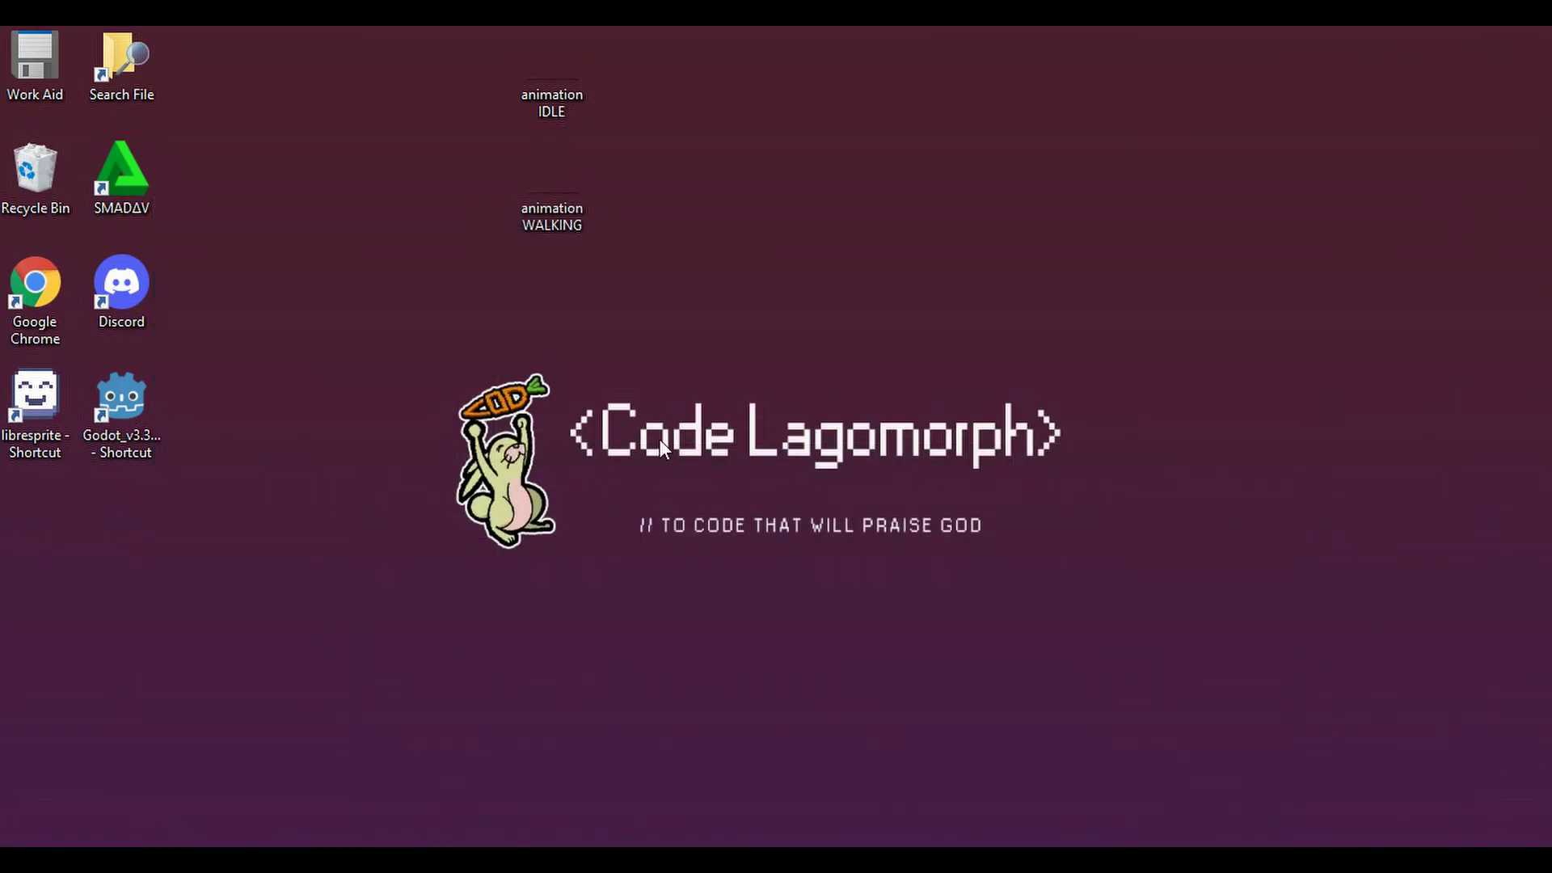
{"action": "left_click", "coordinate": [575, 859]}
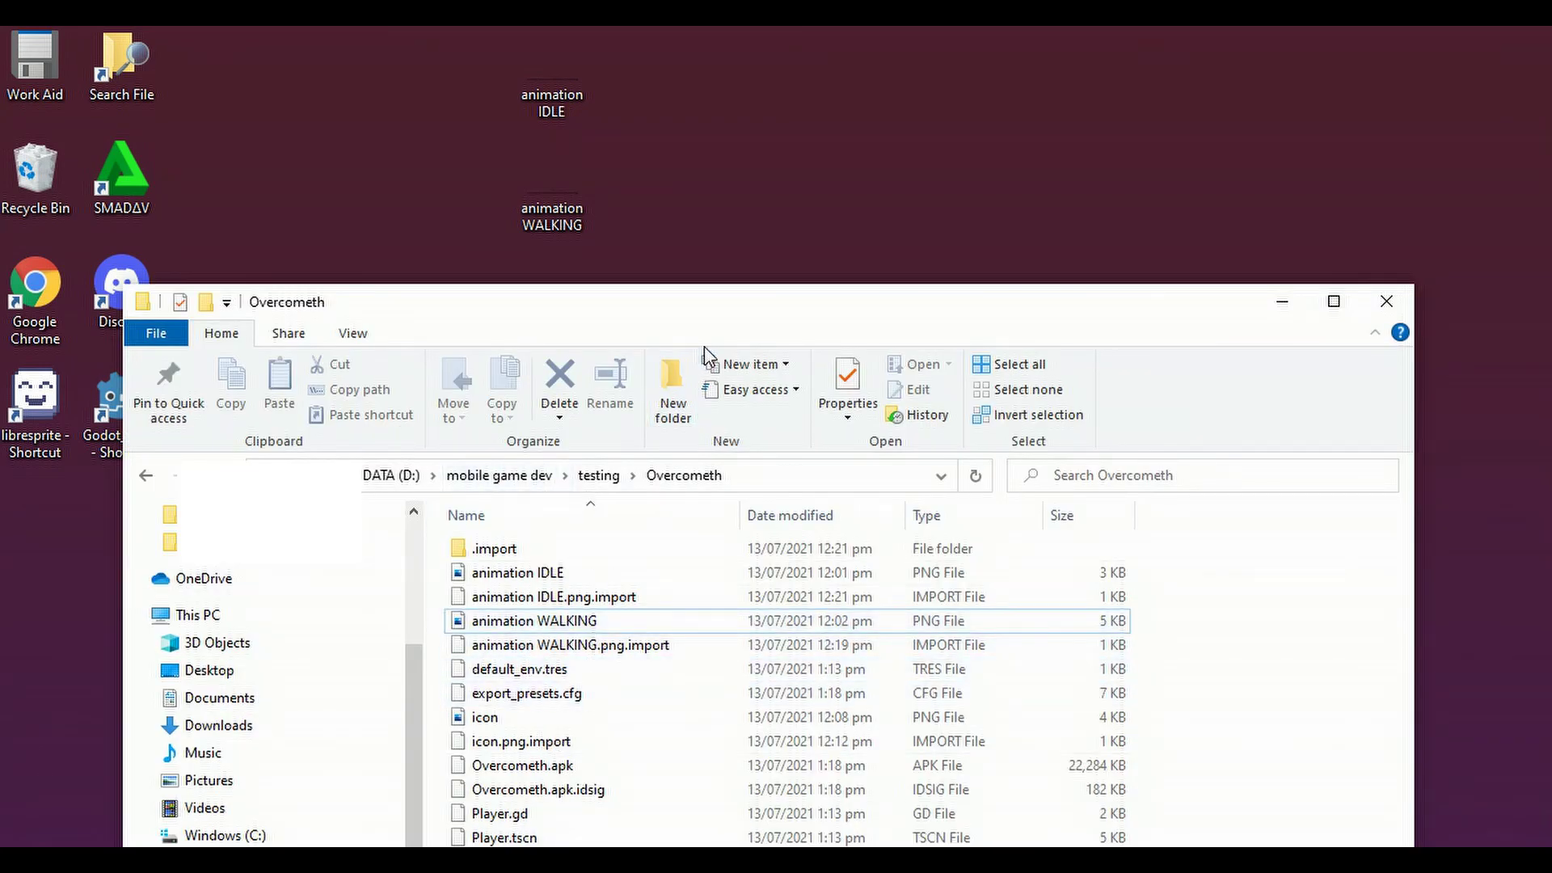
{"action": "left_click_drag", "start_coordinate": [716, 304], "coordinate": [728, 88]}
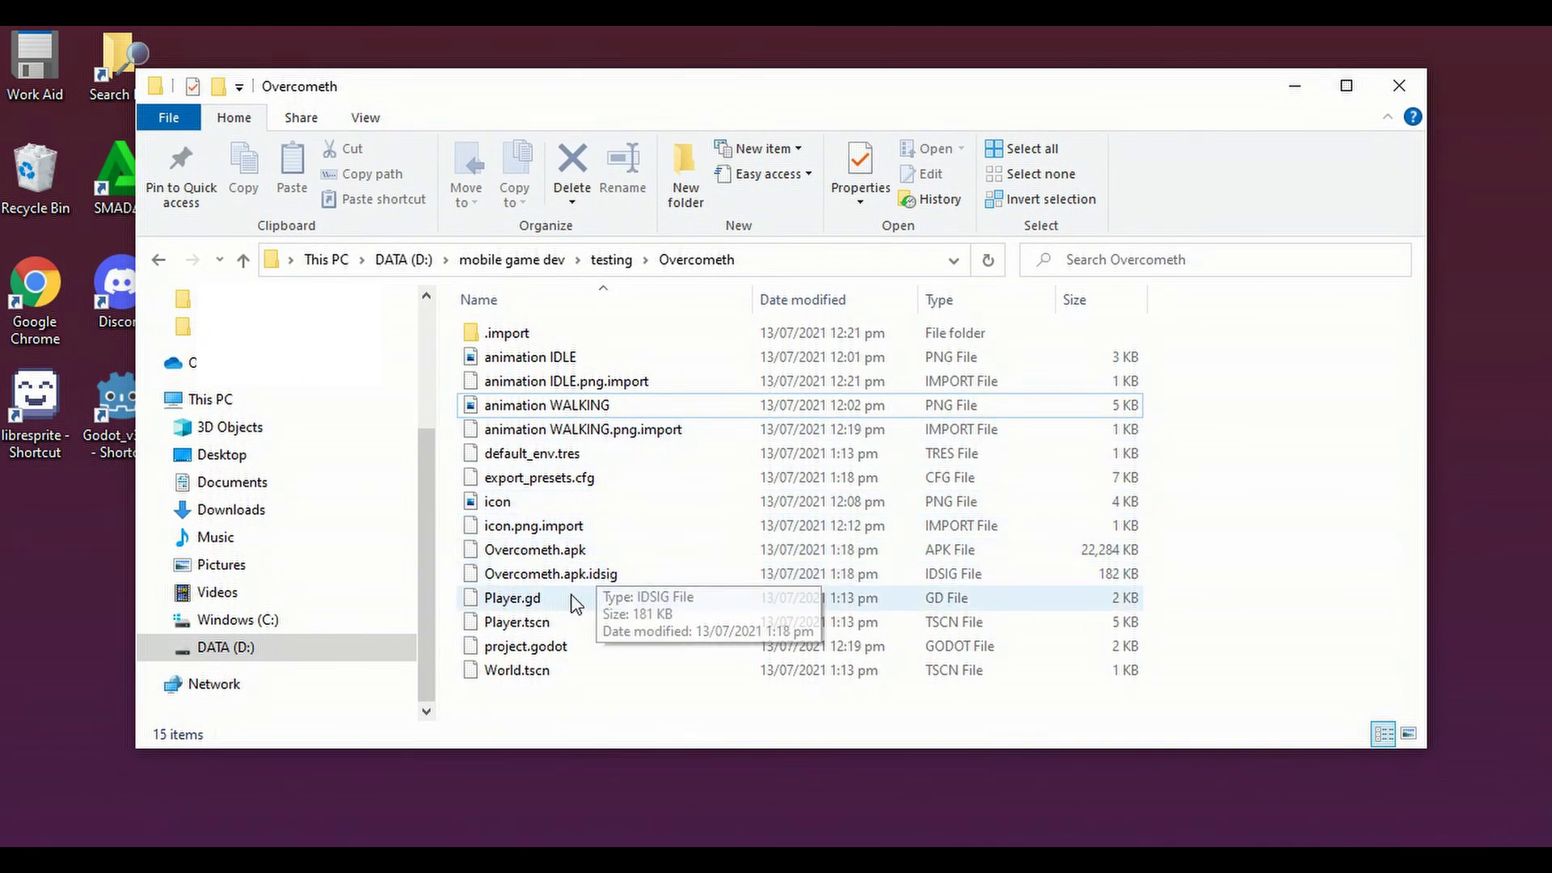
{"action": "left_click", "coordinate": [536, 550]}
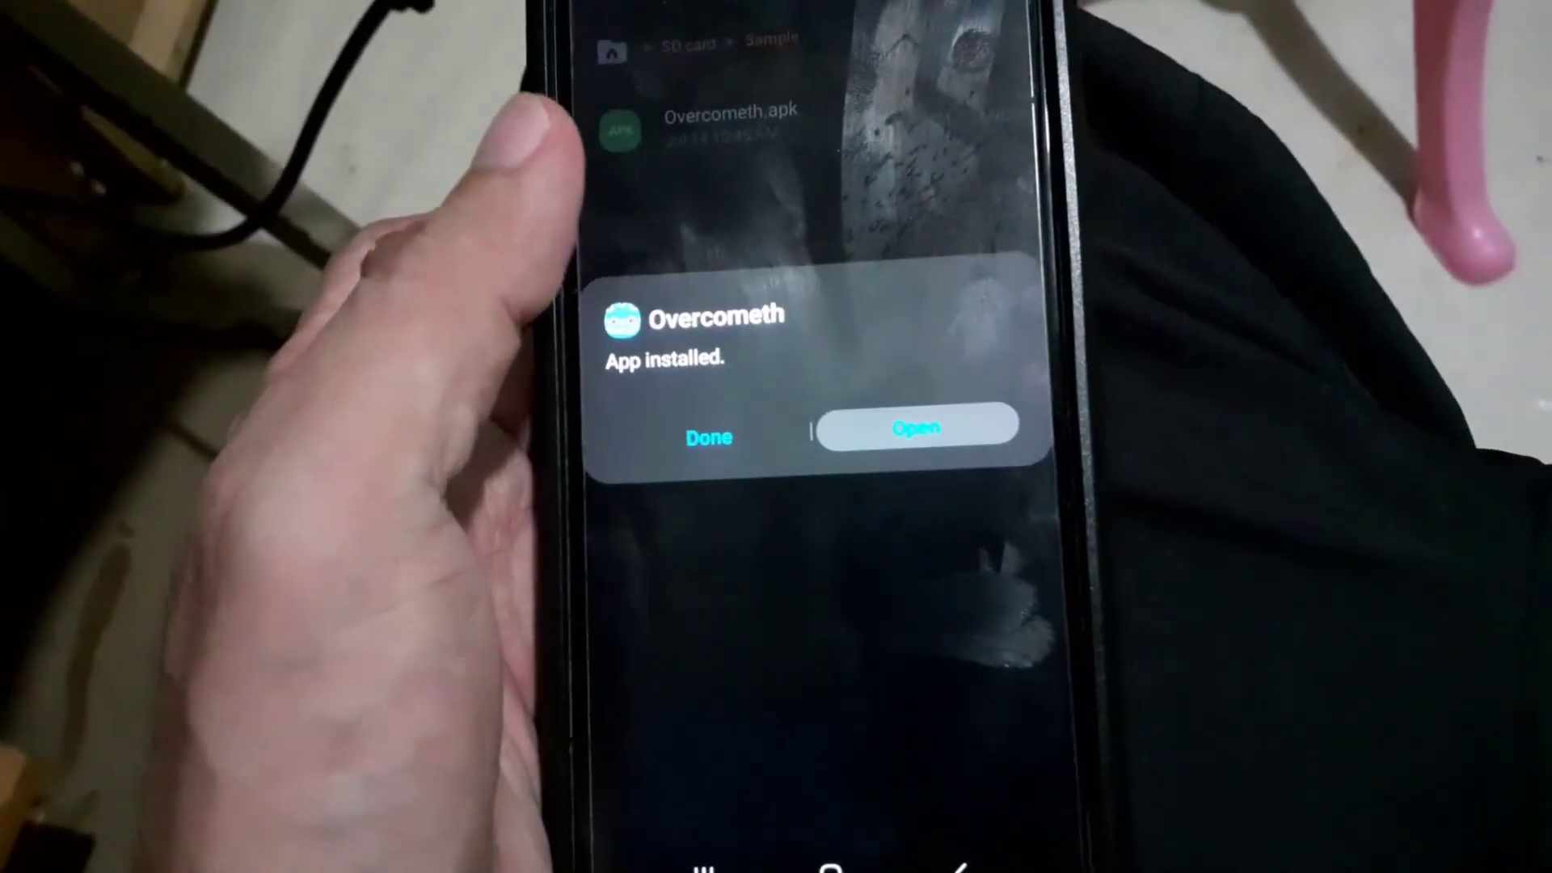
- Launch Overcometh on the phone and tap two spots so the character walks to them
{"action": "left_click", "coordinate": [914, 436]}
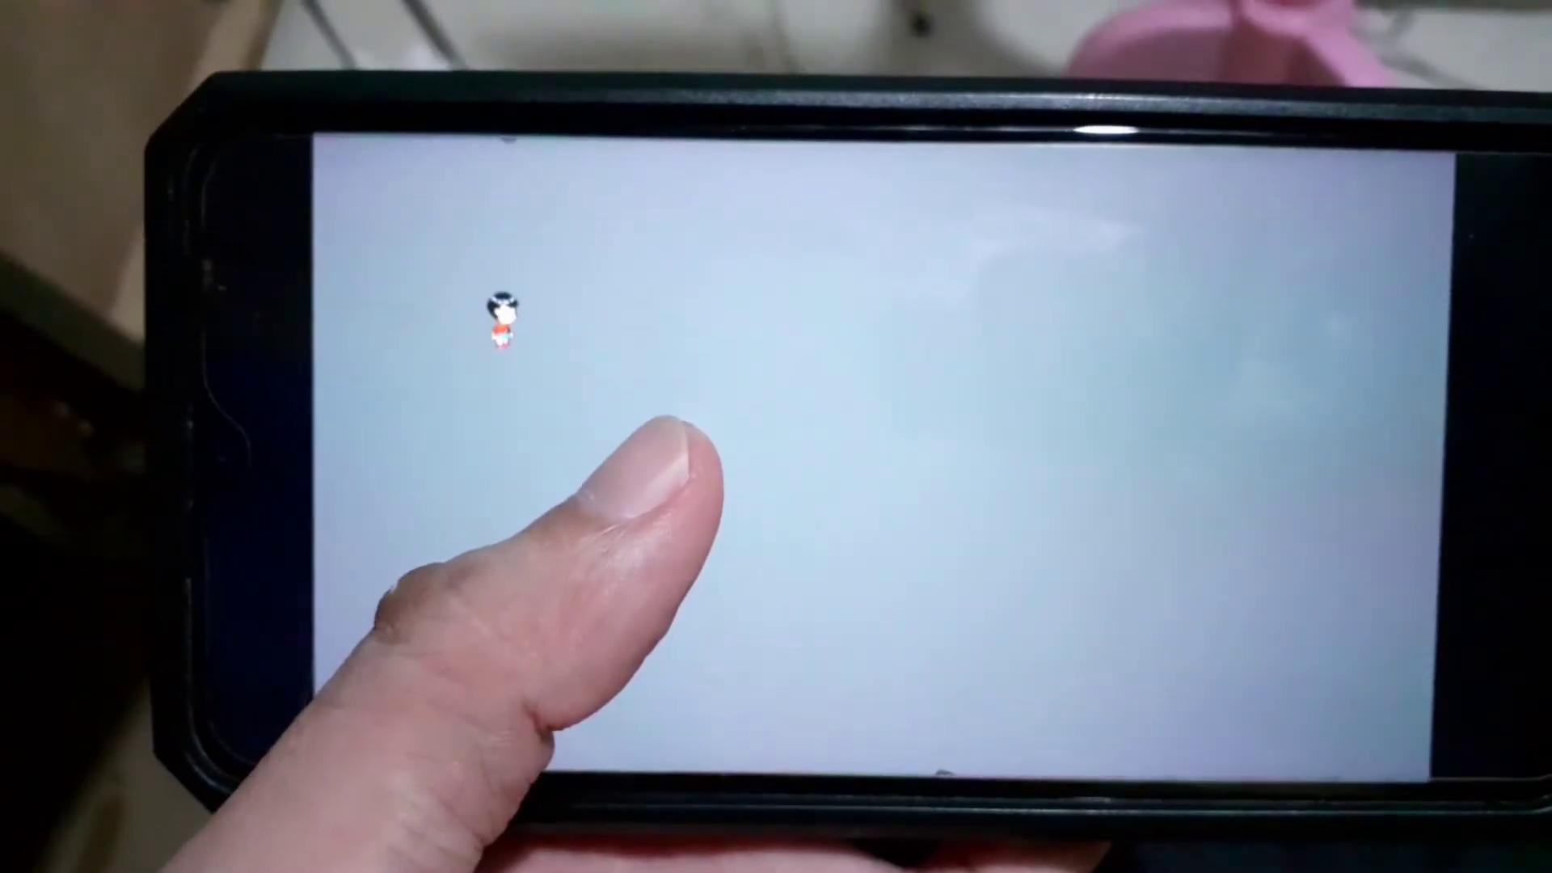
{"action": "left_click", "coordinate": [659, 427]}
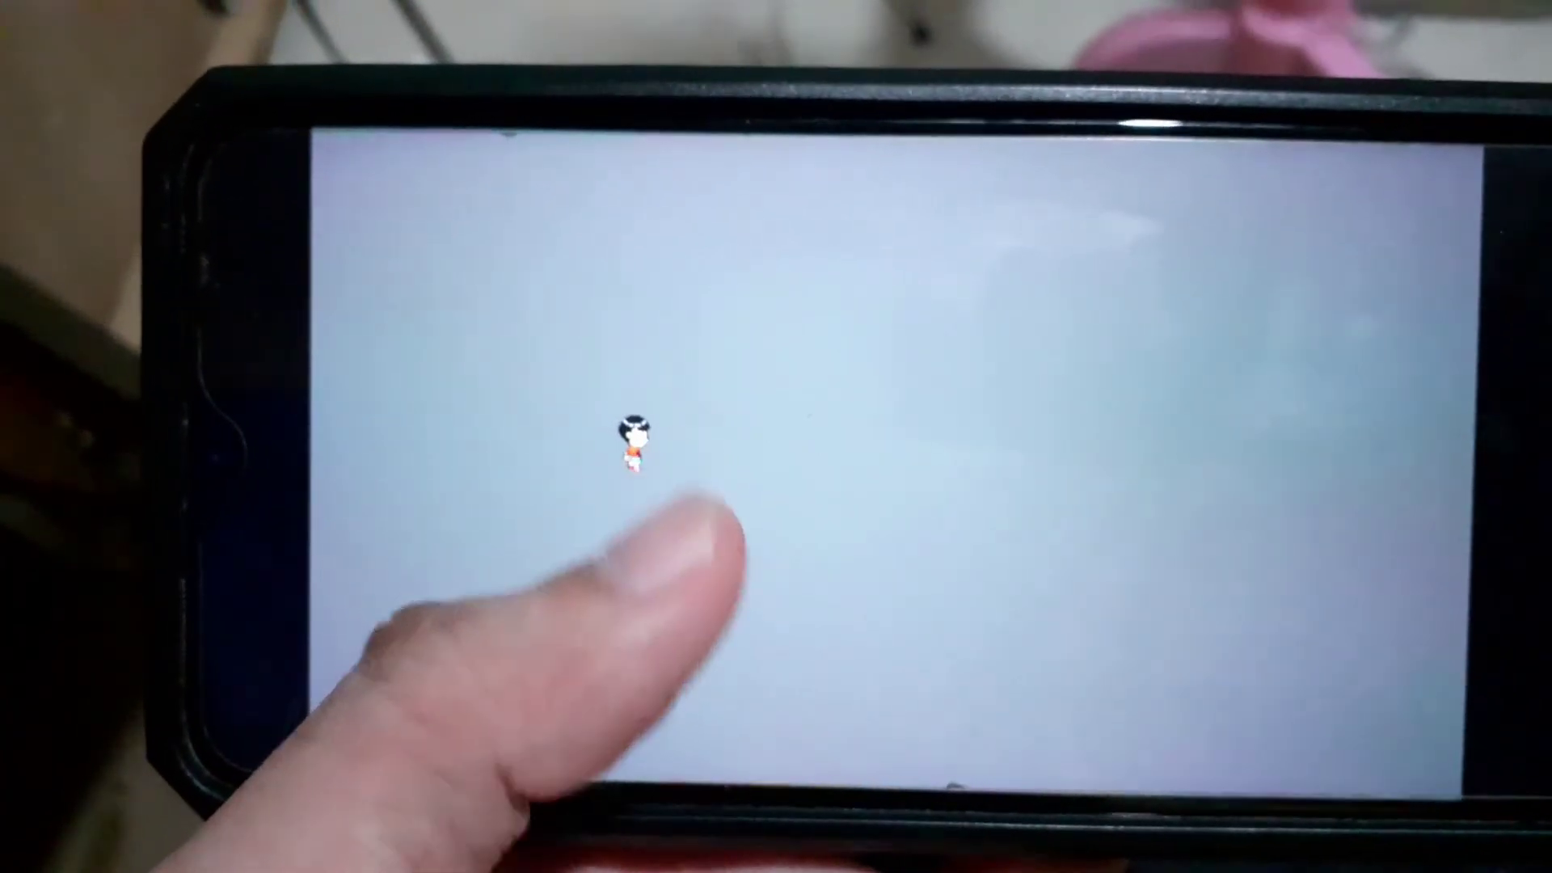
{"action": "left_click", "coordinate": [699, 509]}
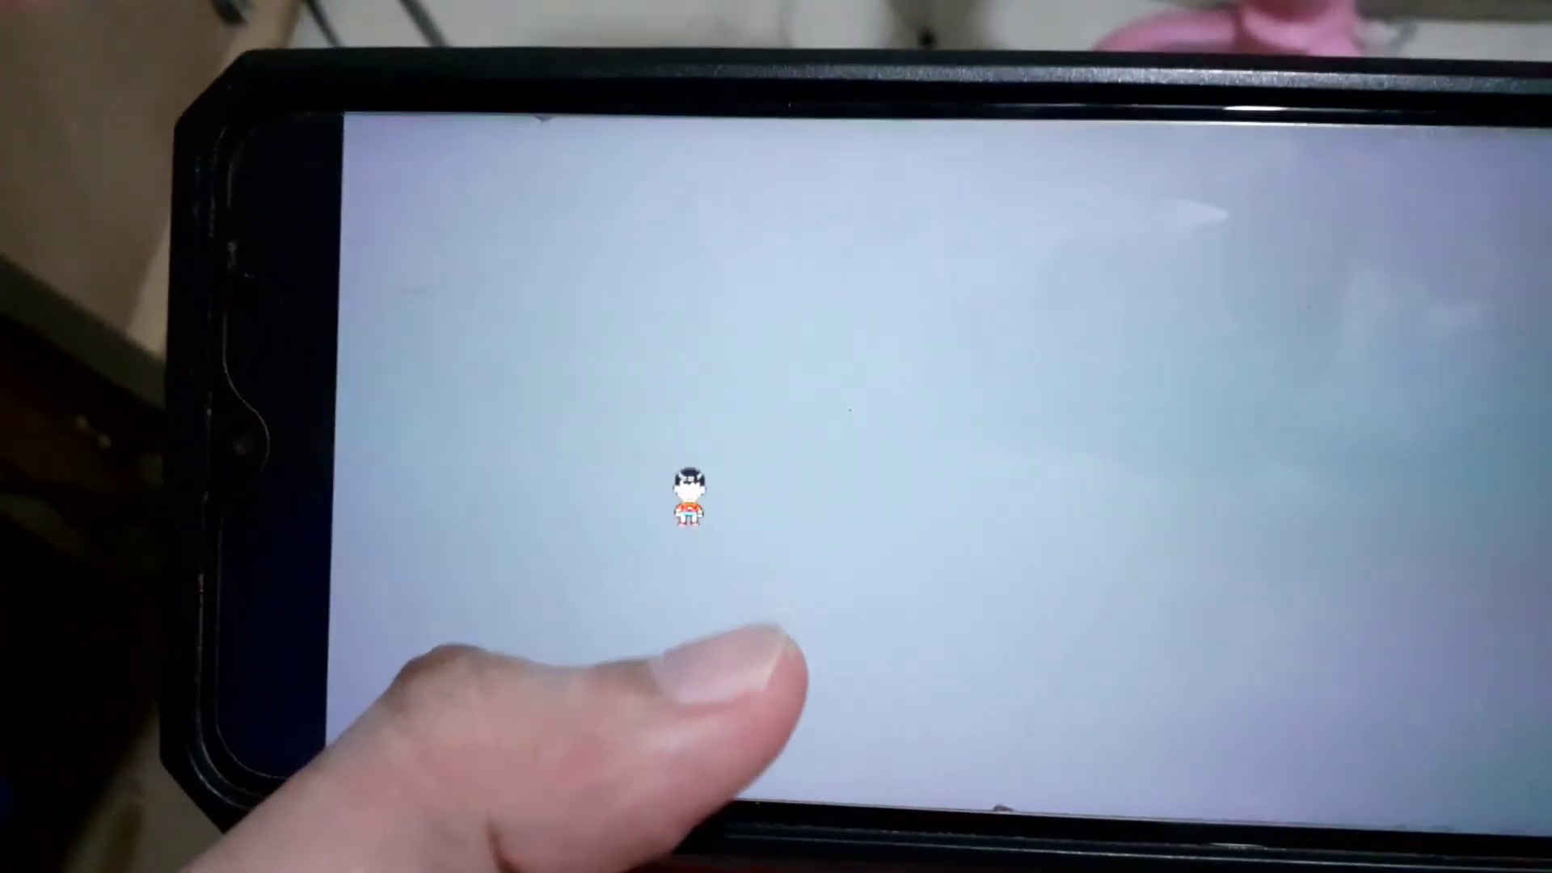